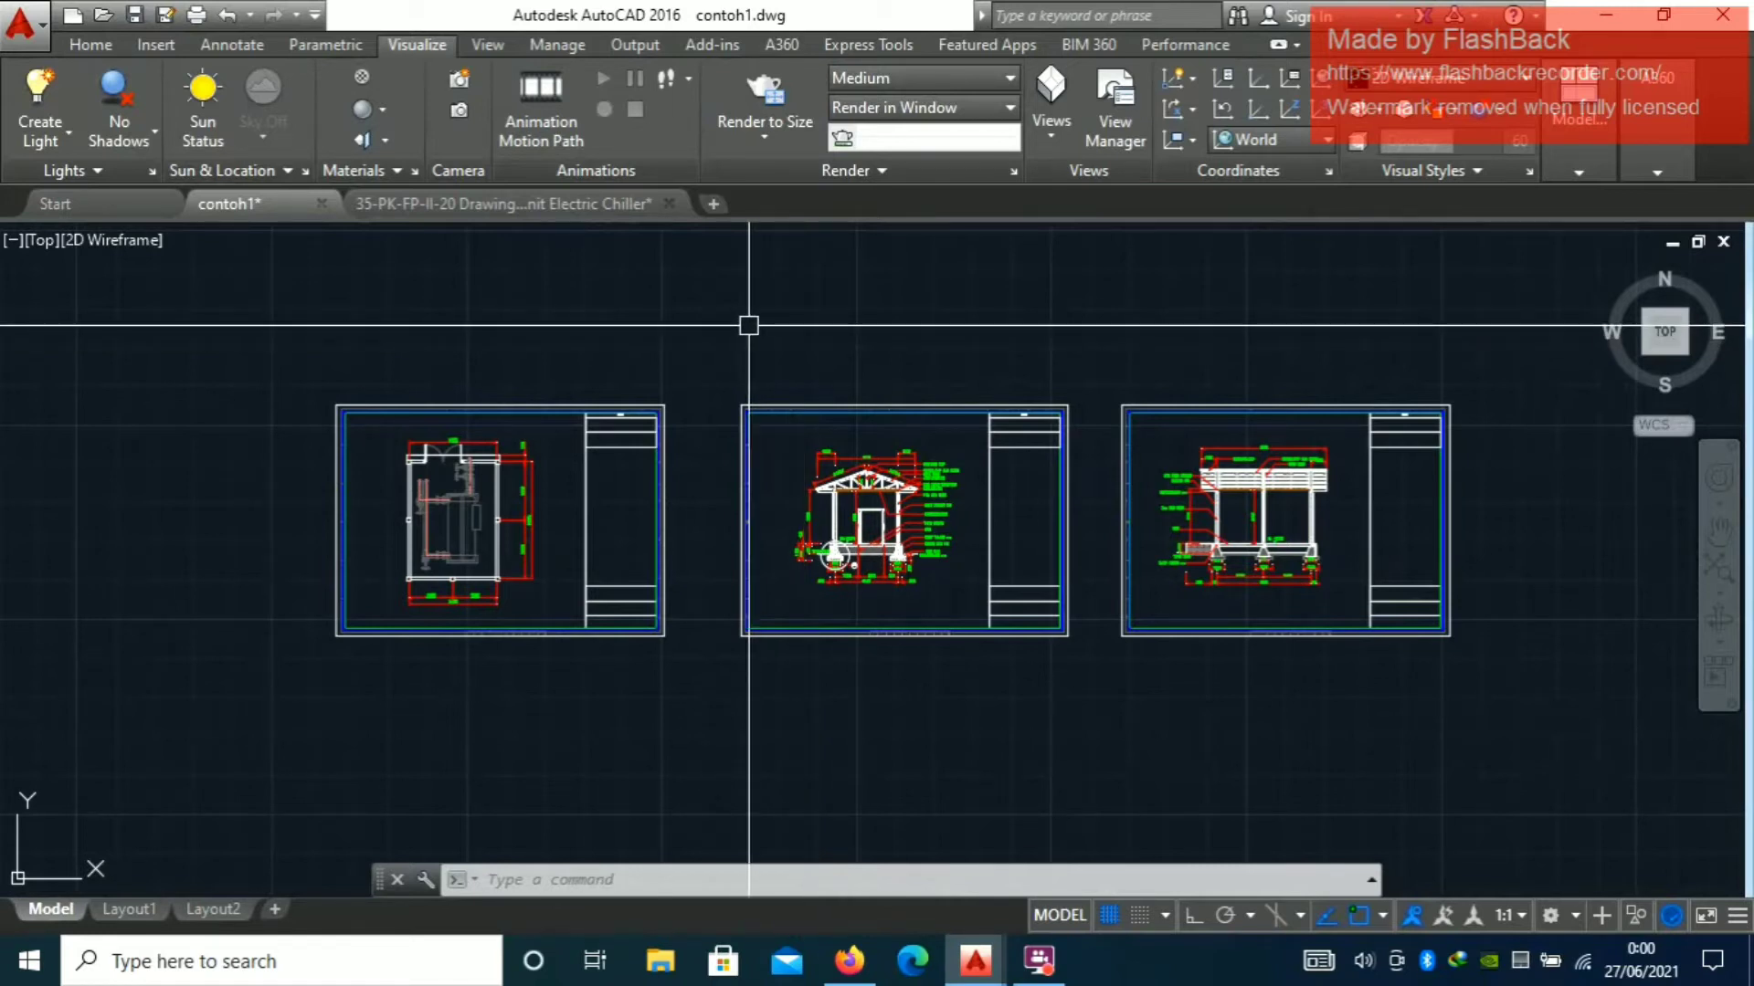
Examine the floor plan and the two section drawing sheets laid out side by side in model space
middle_click_drag(748, 325, 775, 348)
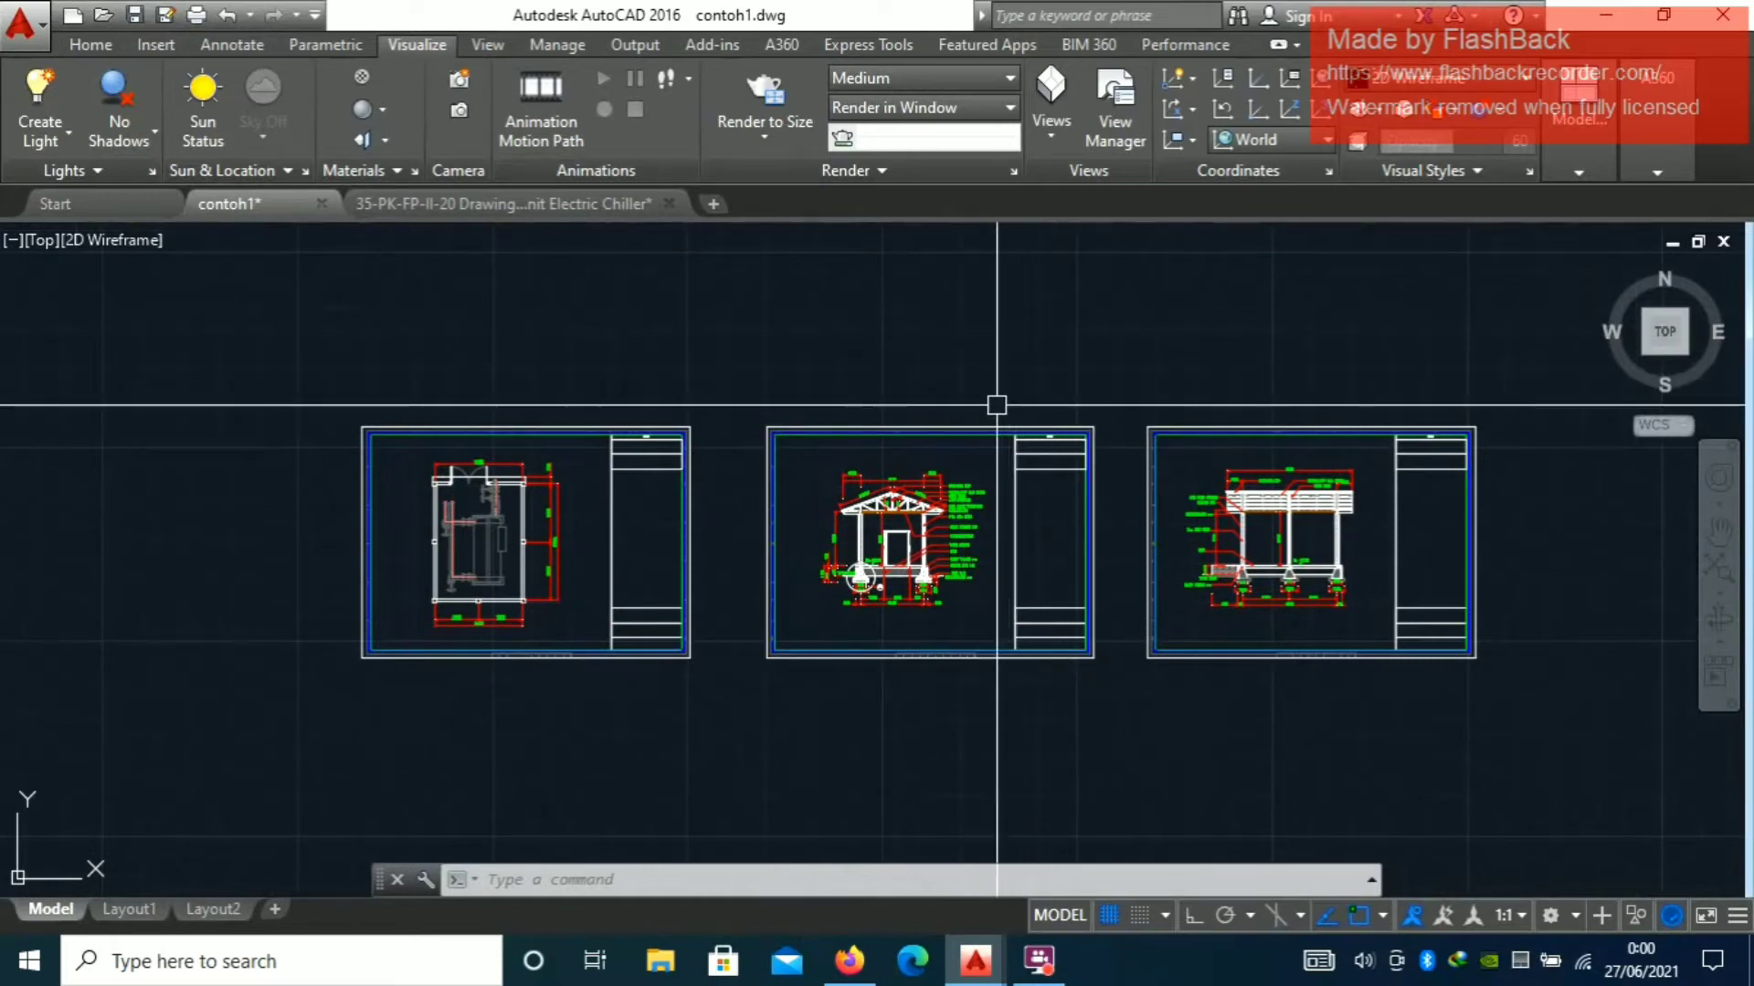
middle_click_drag(1017, 370, 978, 354)
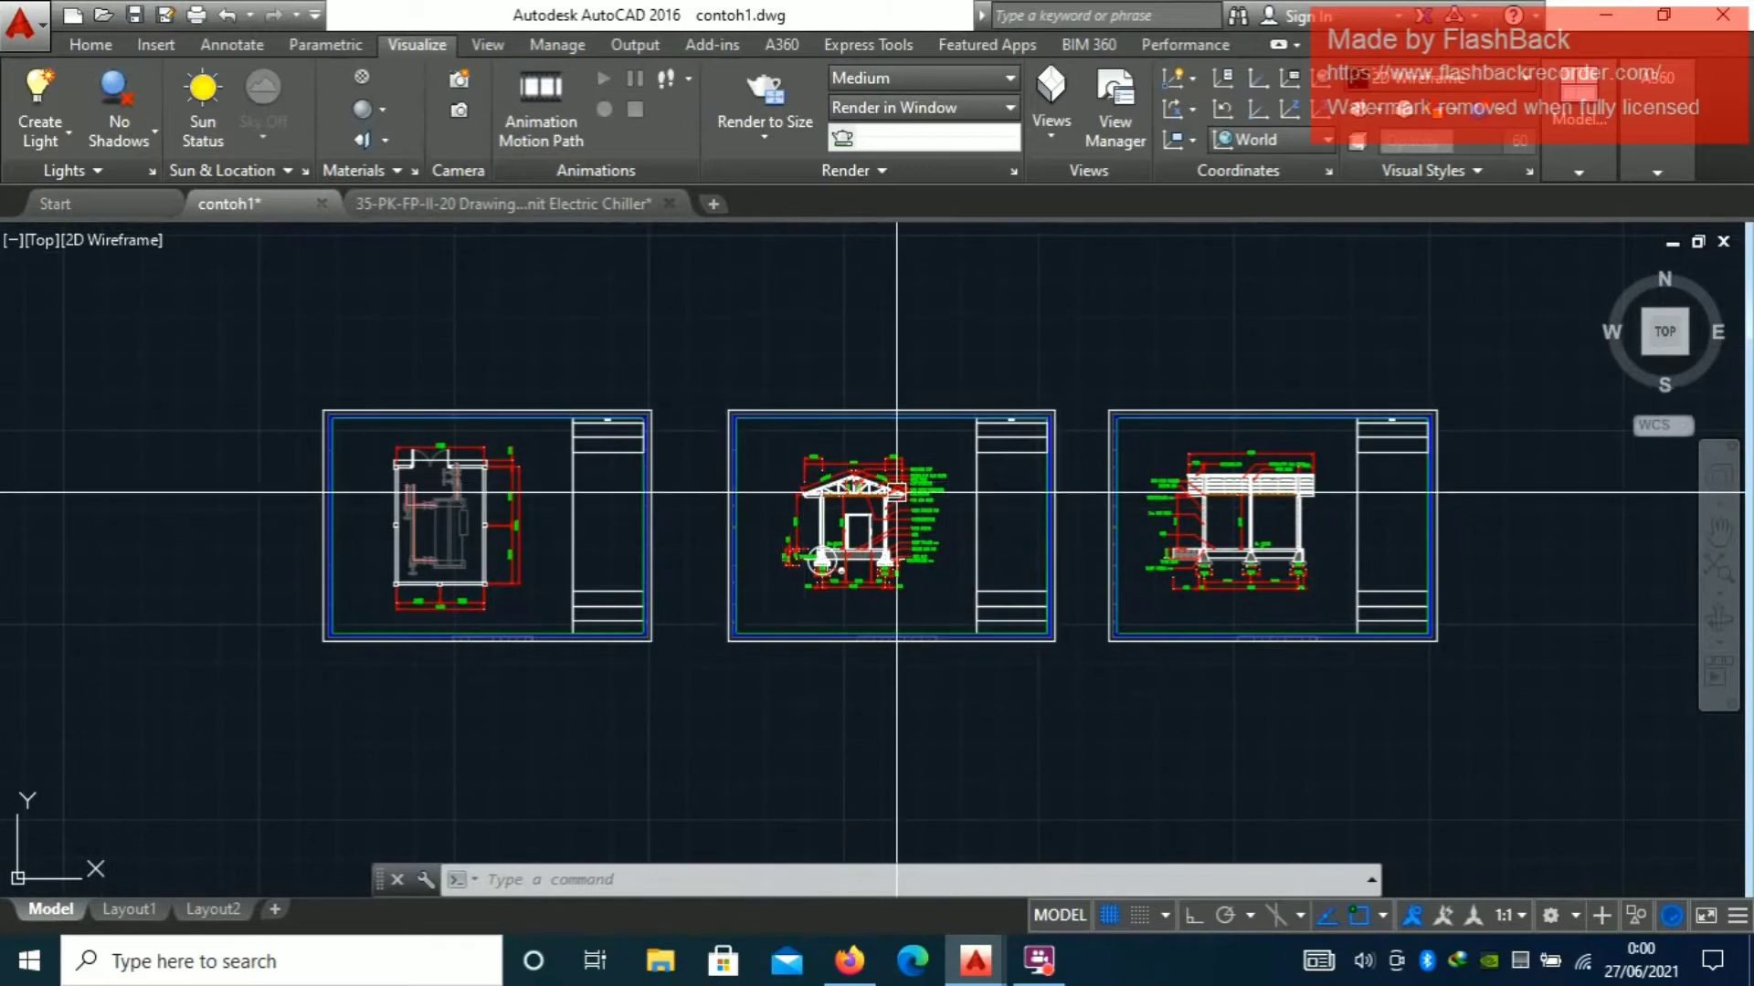
scroll(897, 493, "up", 2)
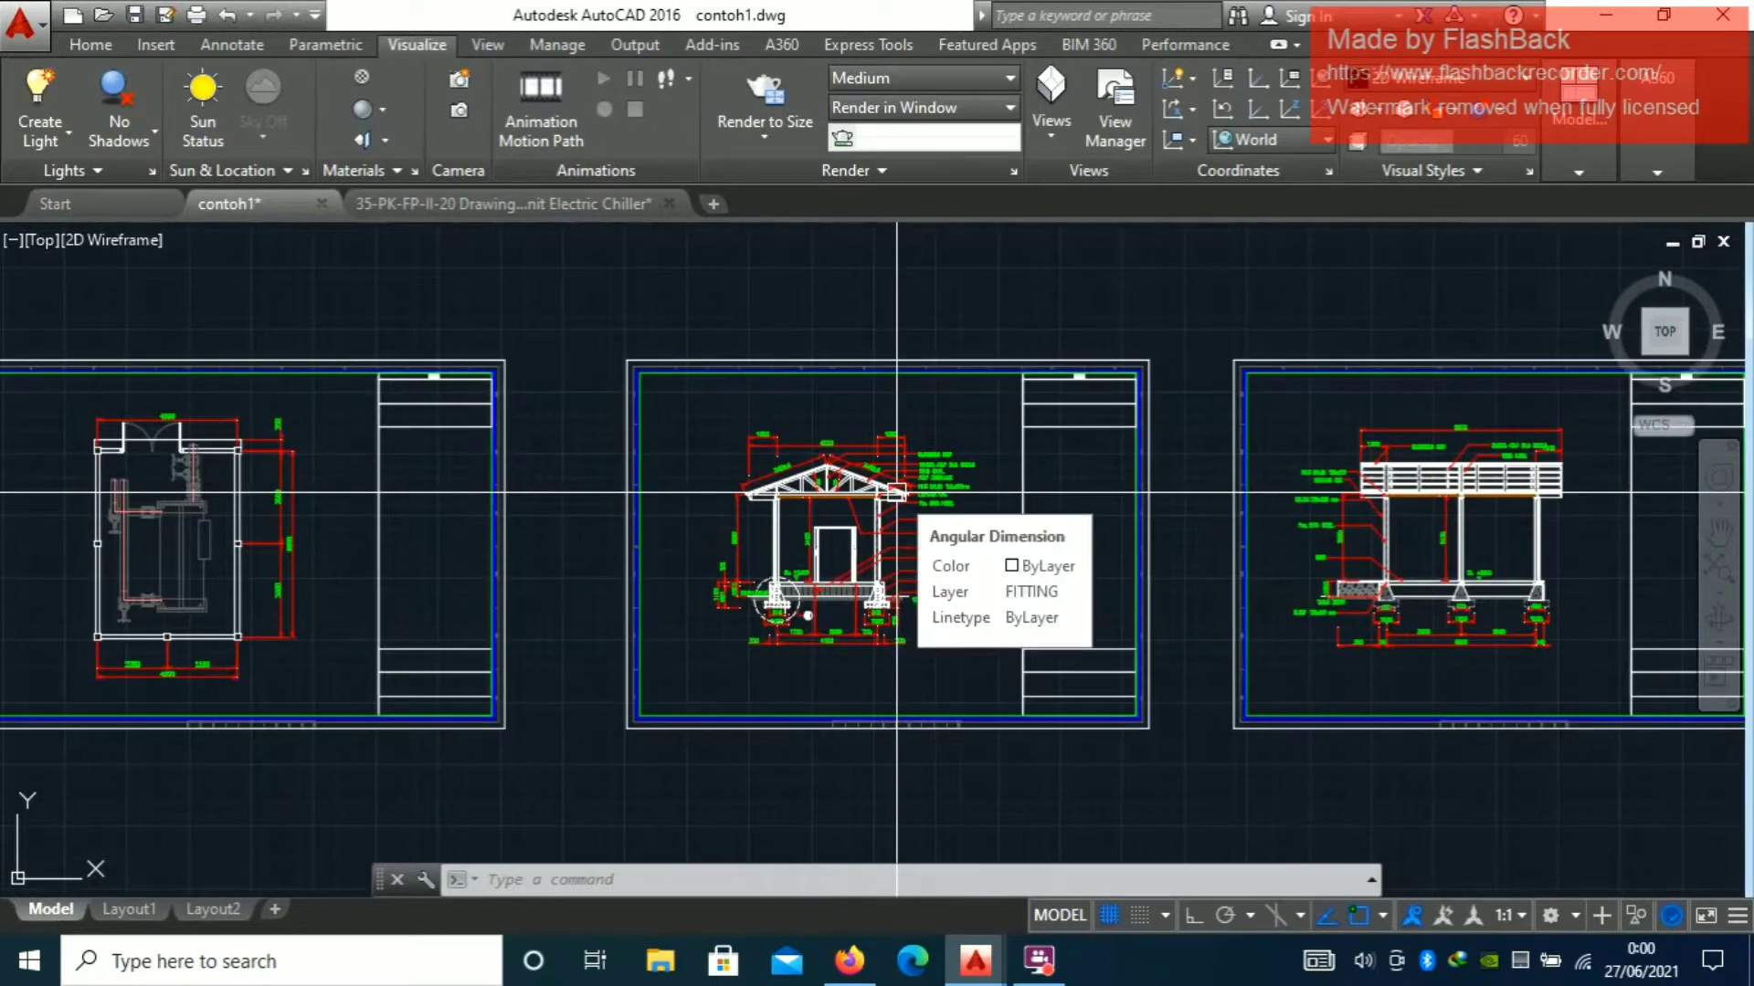
scroll(890, 494, "down", 2)
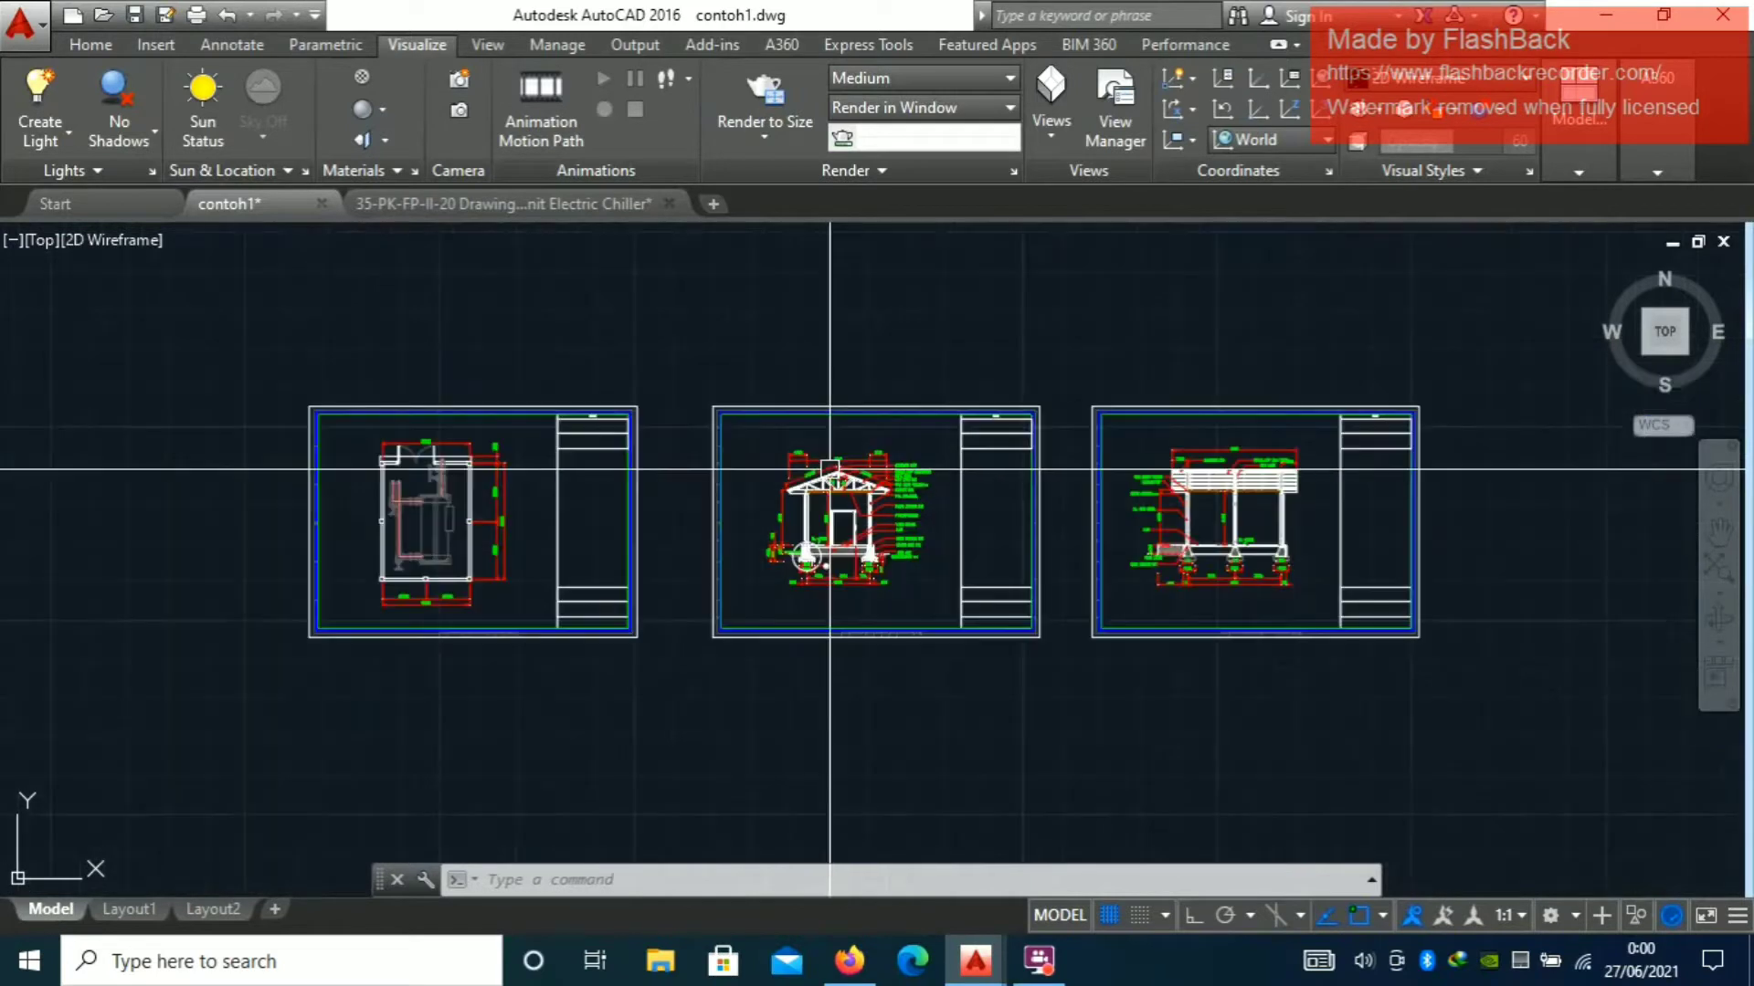
scroll(831, 472, "up", 2)
scroll(829, 469, "down", 2)
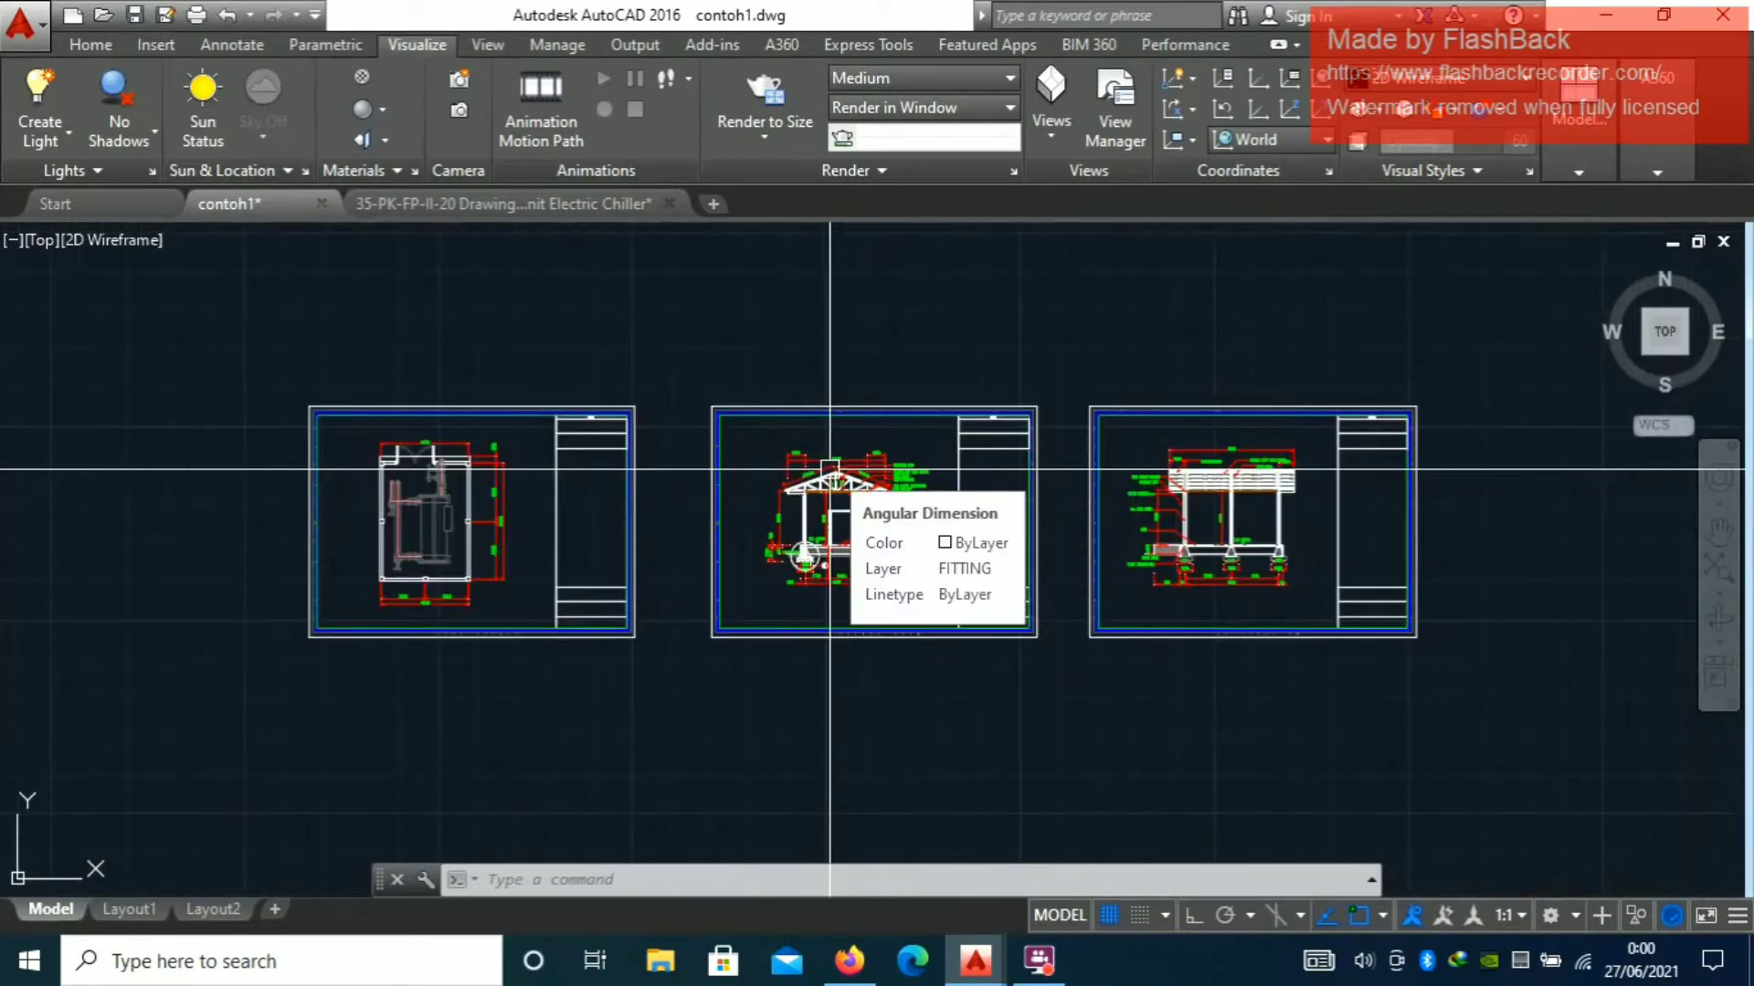
scroll(755, 496, "up", 2)
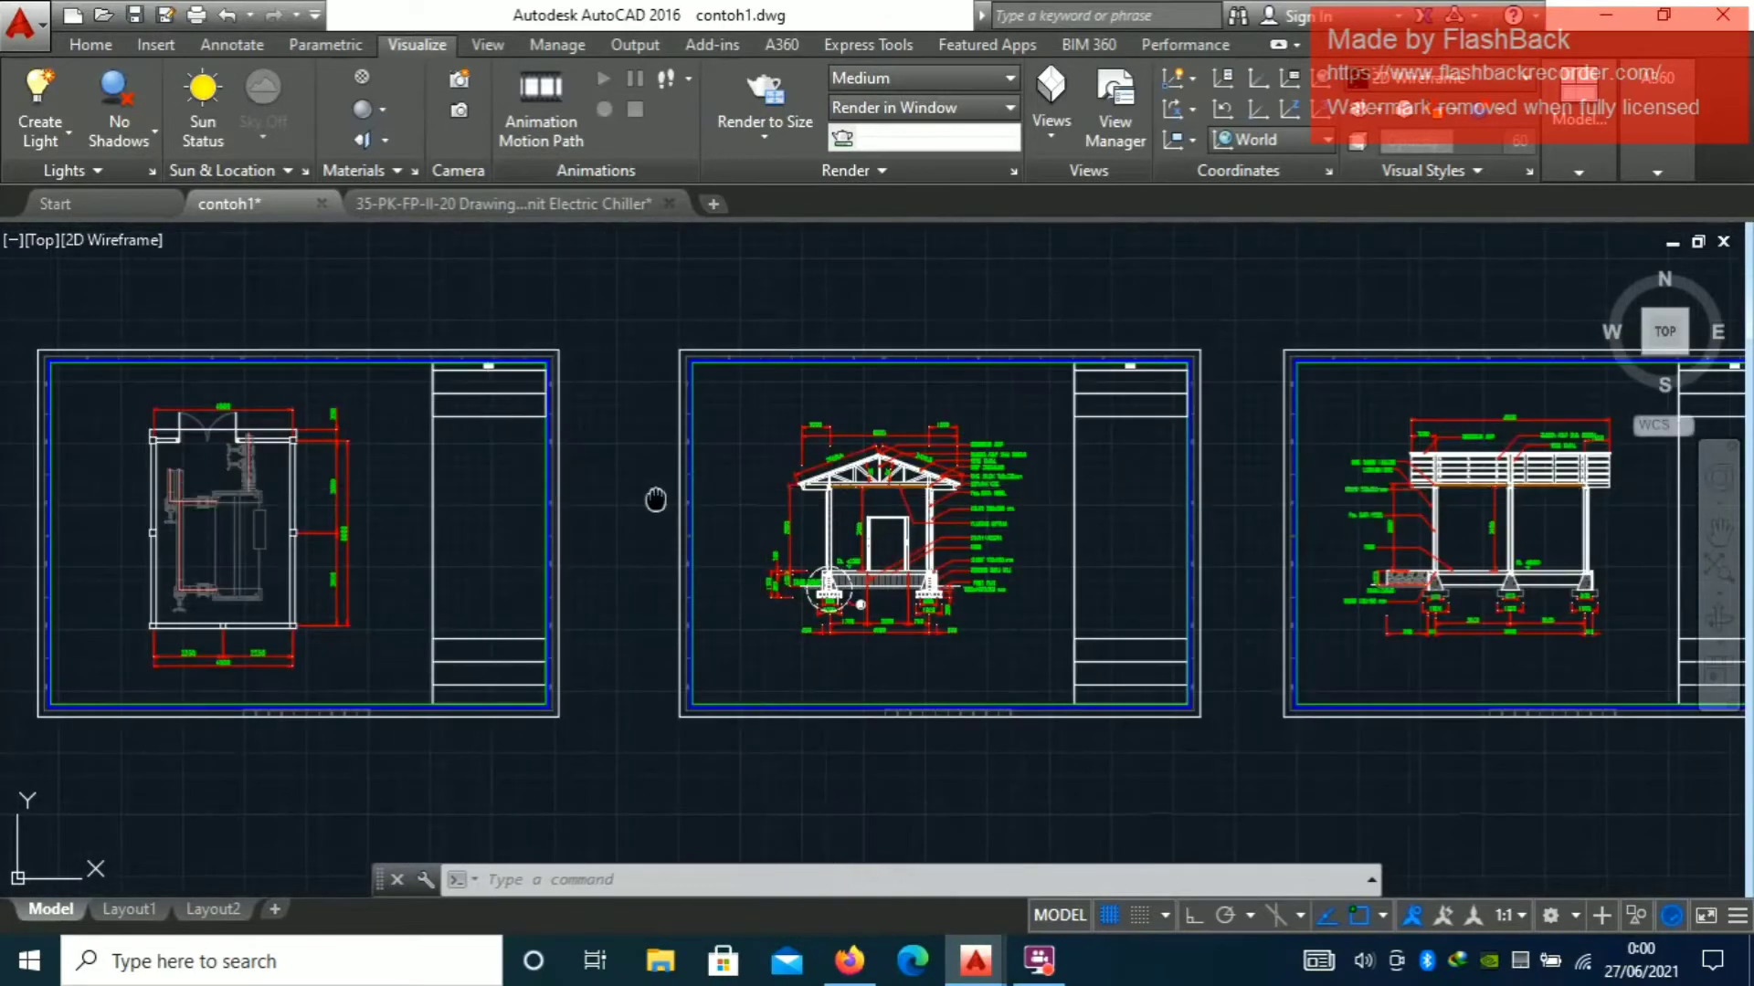
scroll(403, 517, "up", 2)
middle_click_drag(403, 517, 274, 557)
scroll(959, 407, "down", 5)
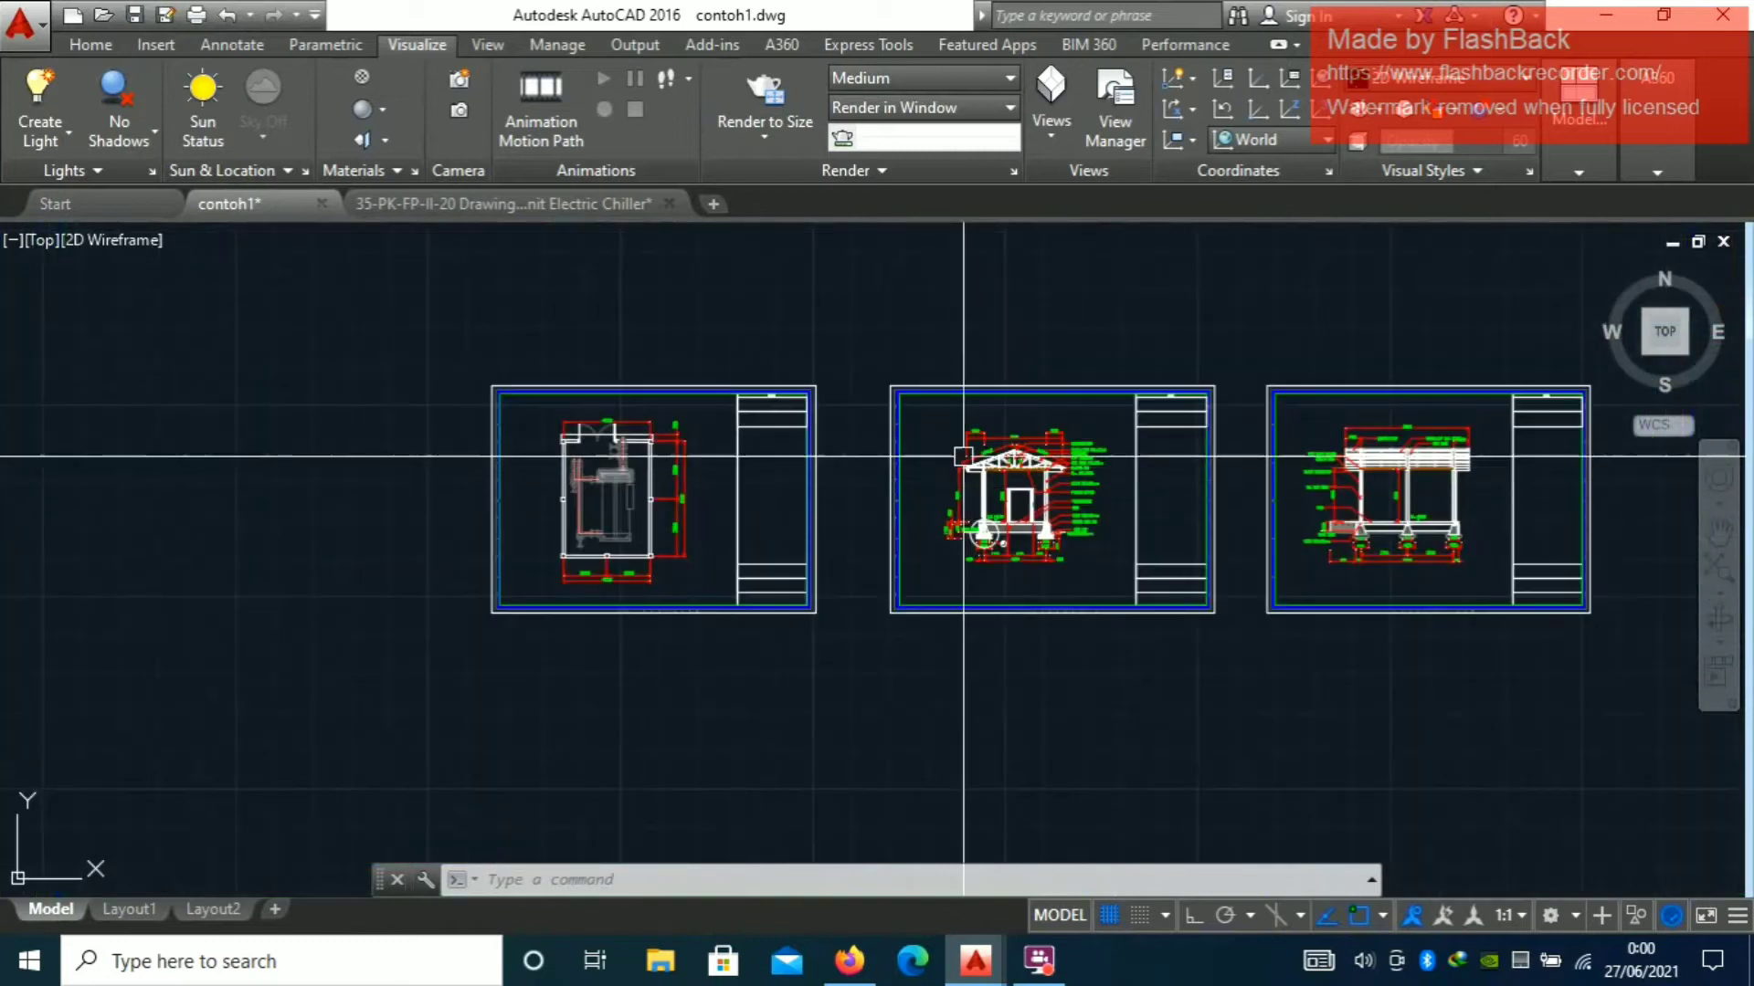
middle_click_drag(1073, 440, 858, 468)
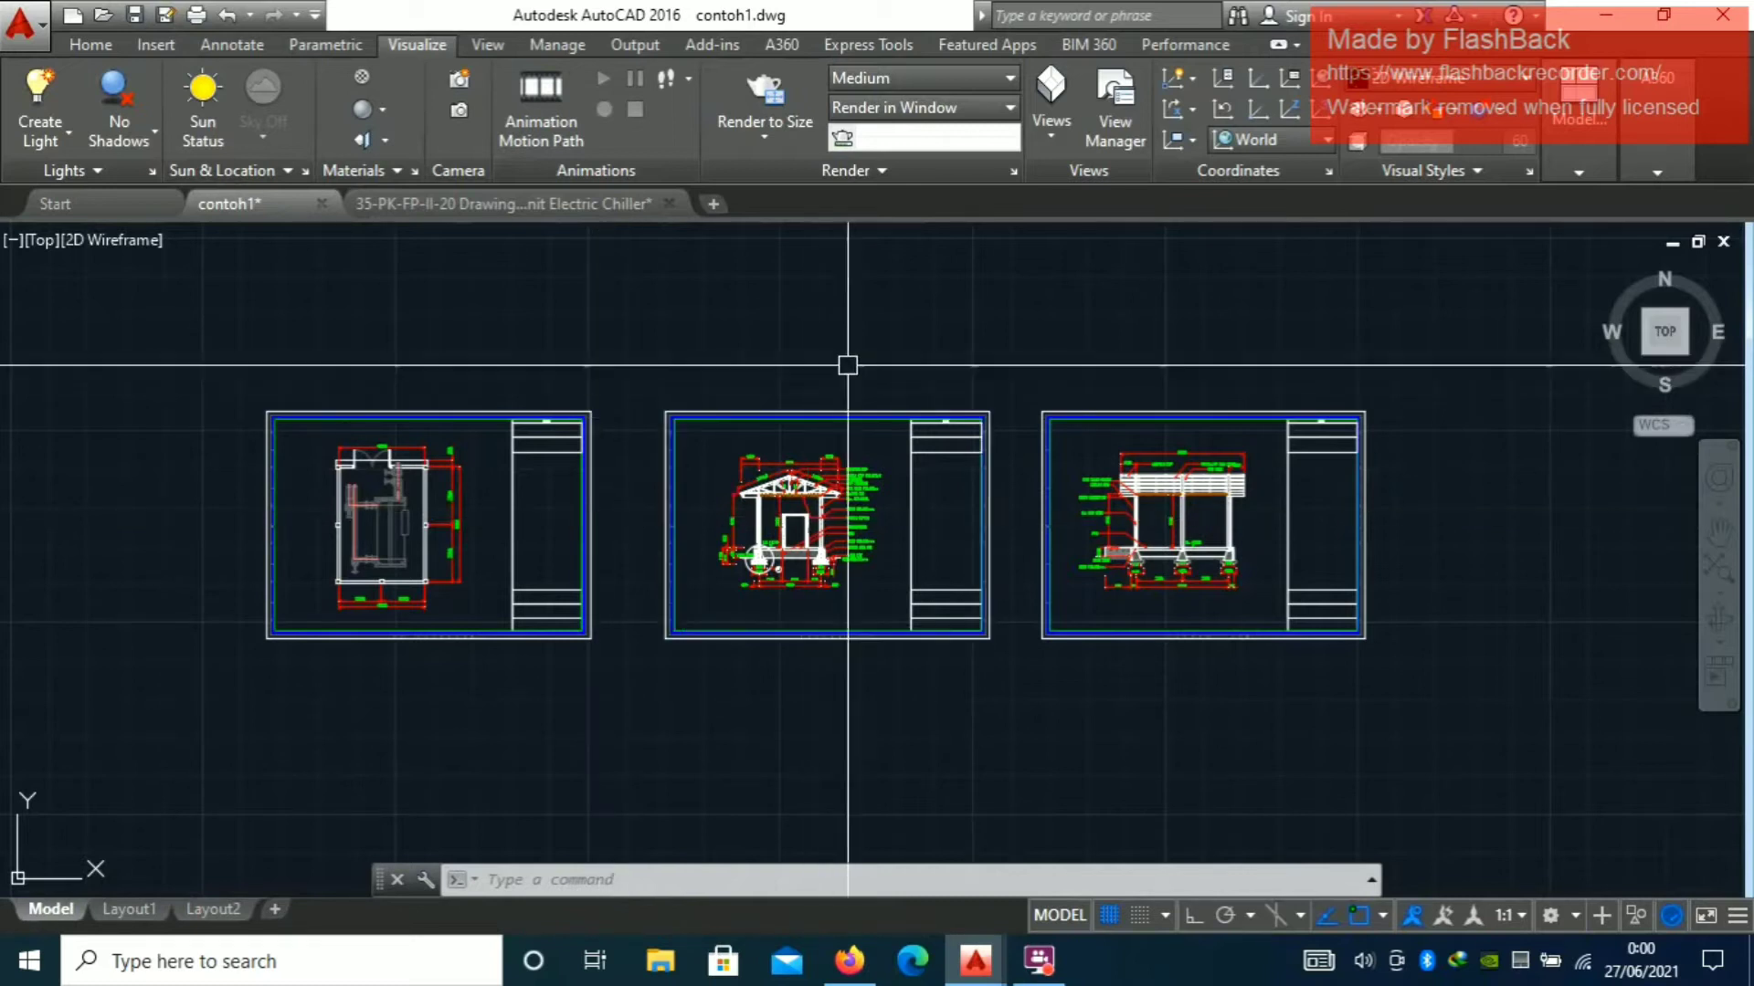
scroll(846, 364, "up", 2)
scroll(848, 366, "down", 4)
scroll(849, 374, "up", 2)
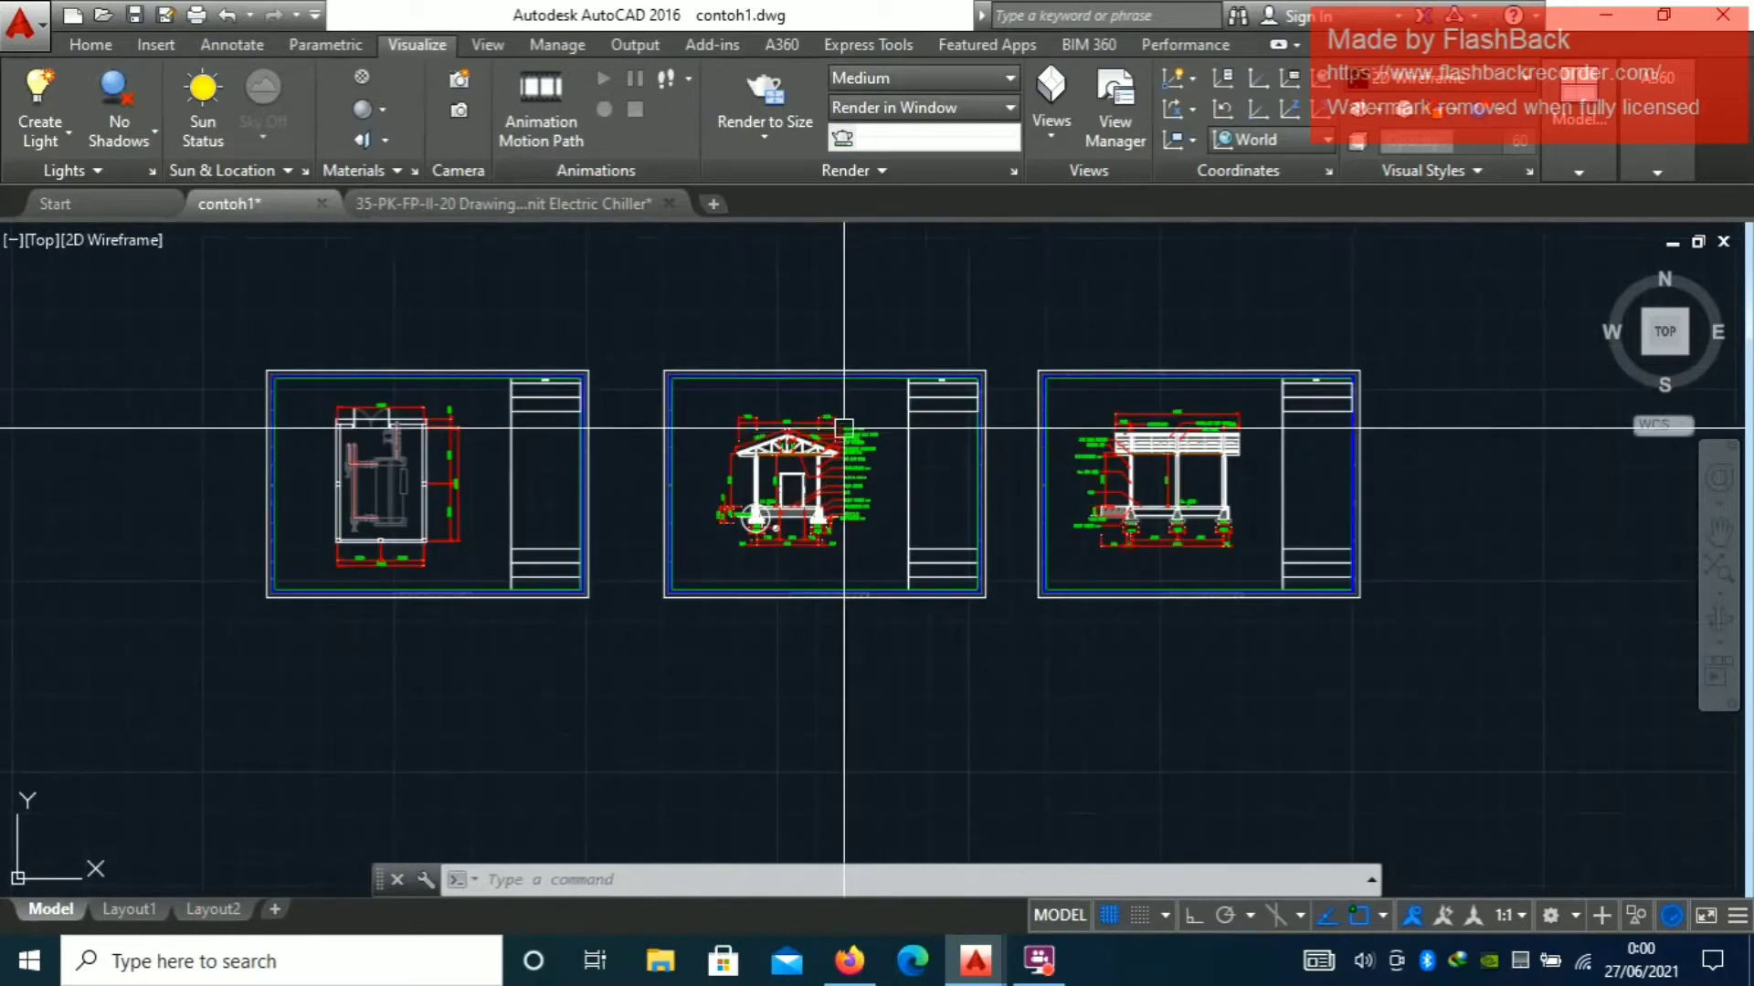
scroll(927, 457, "up", 1)
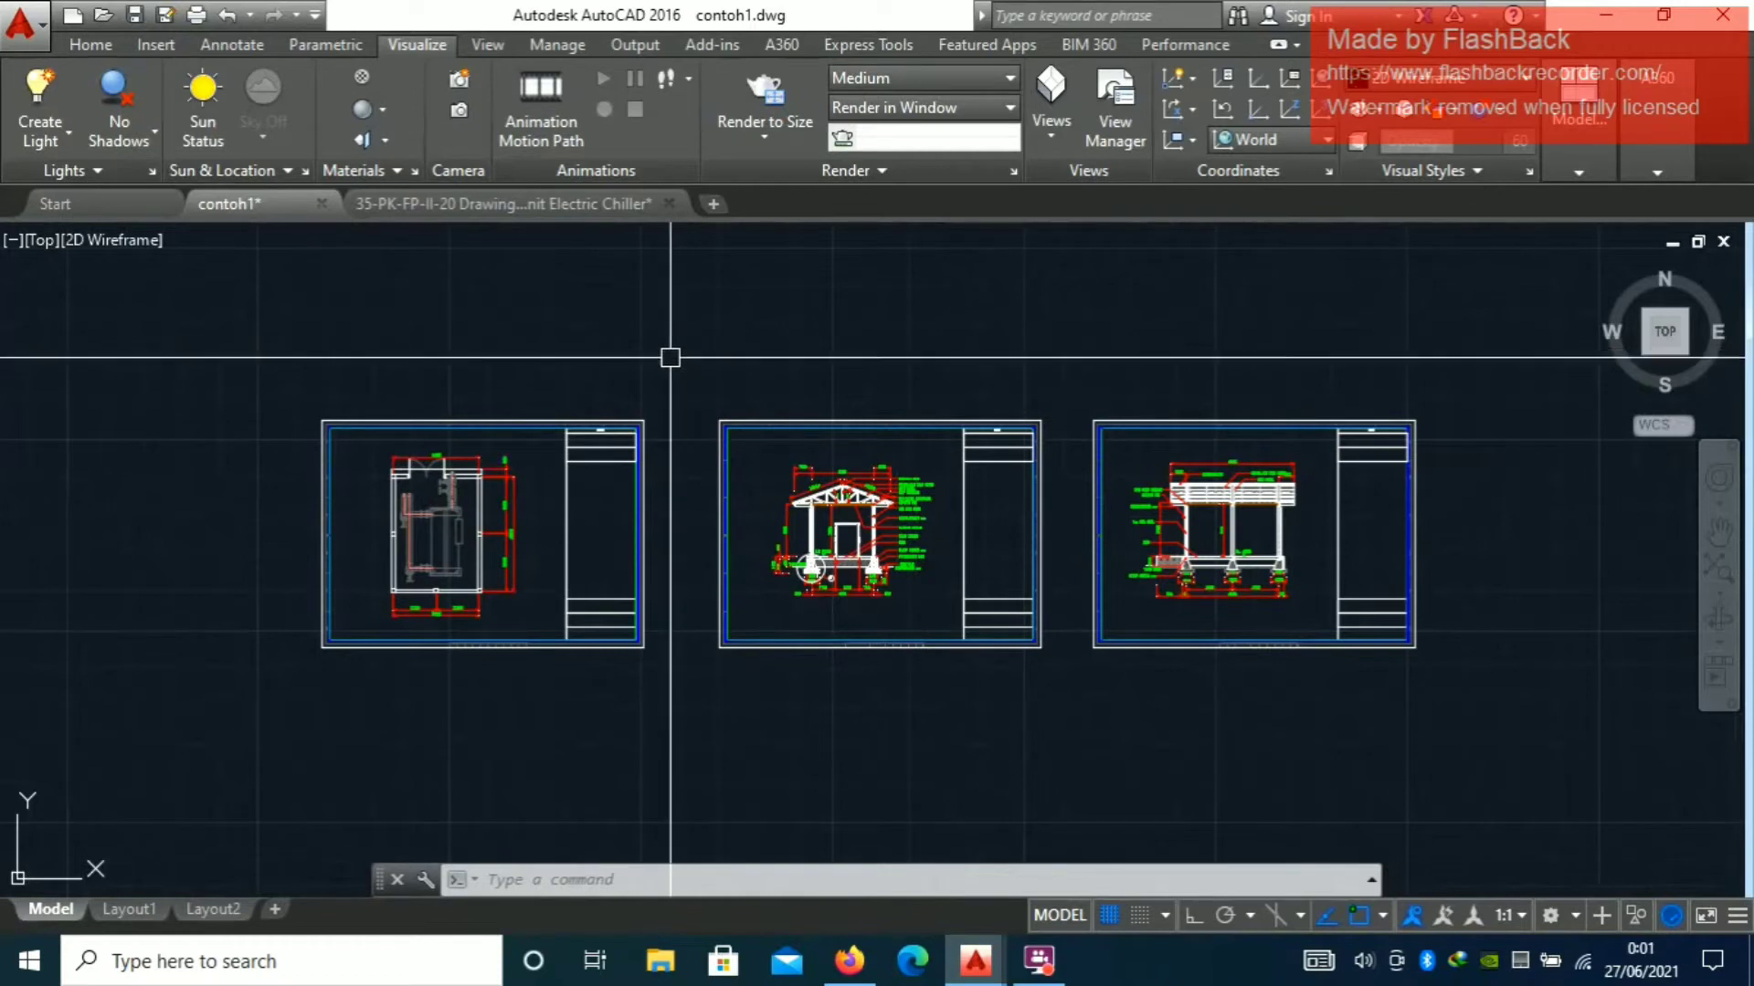
scroll(516, 466, "up", 2)
scroll(841, 422, "down", 2)
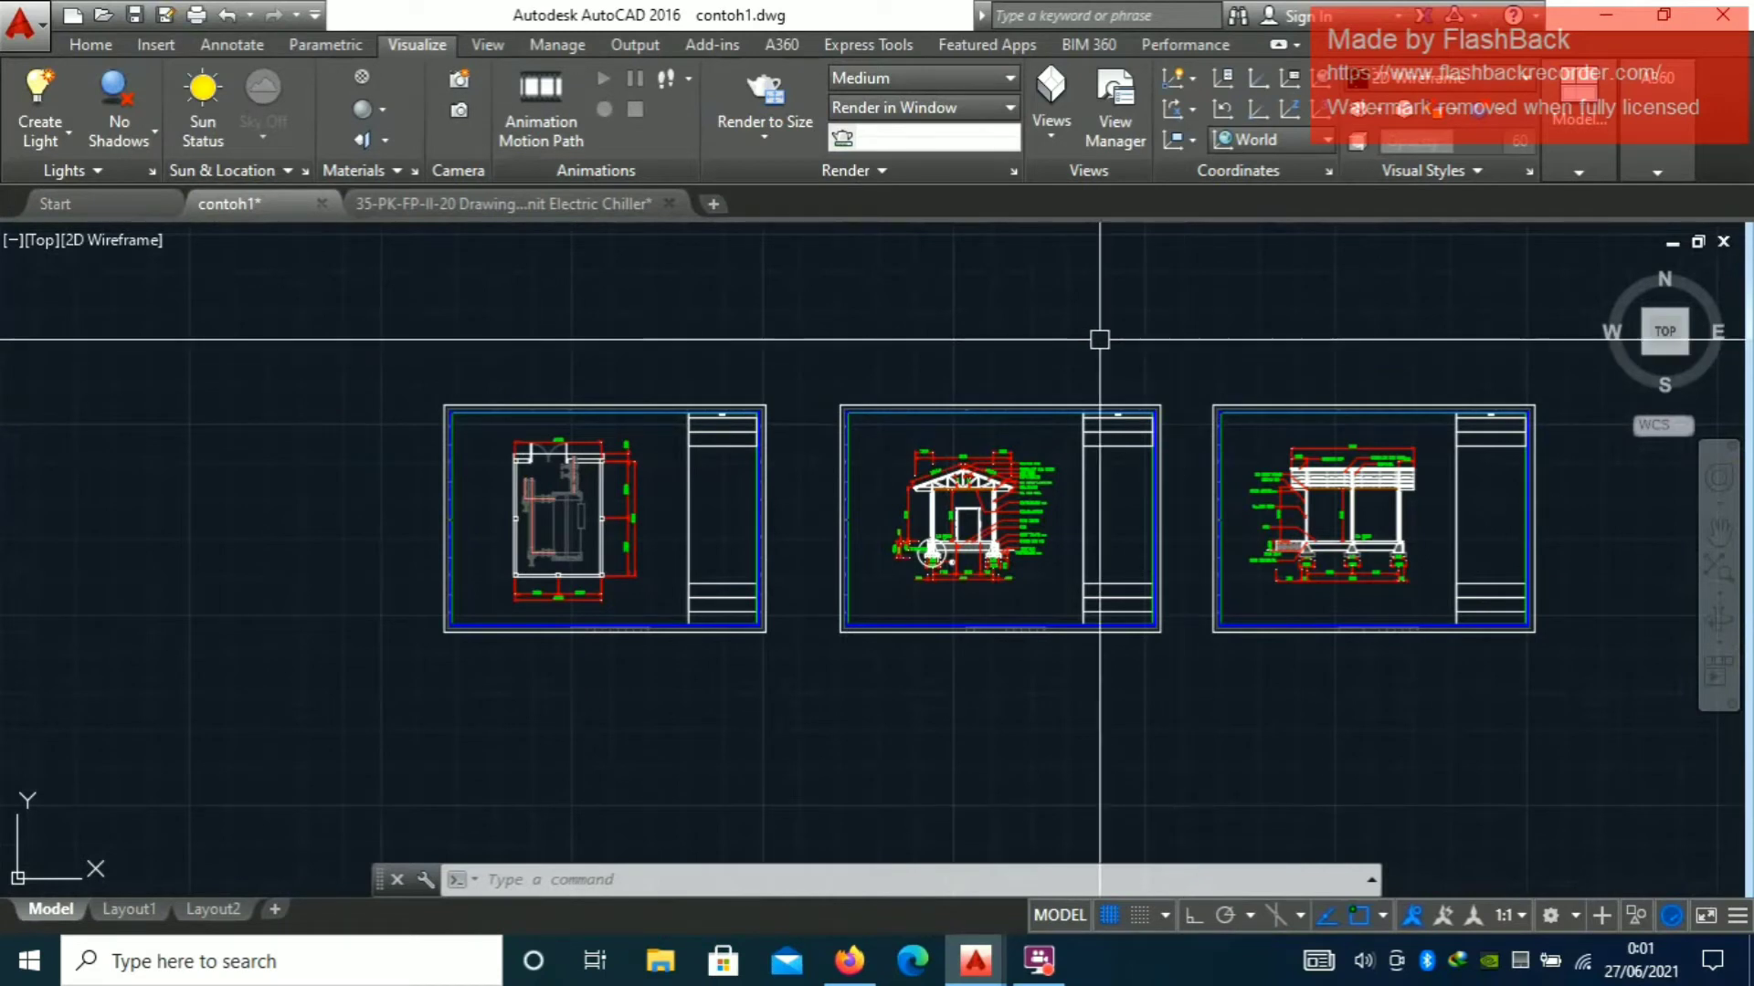
scroll(803, 371, "up", 2)
scroll(859, 365, "down", 4)
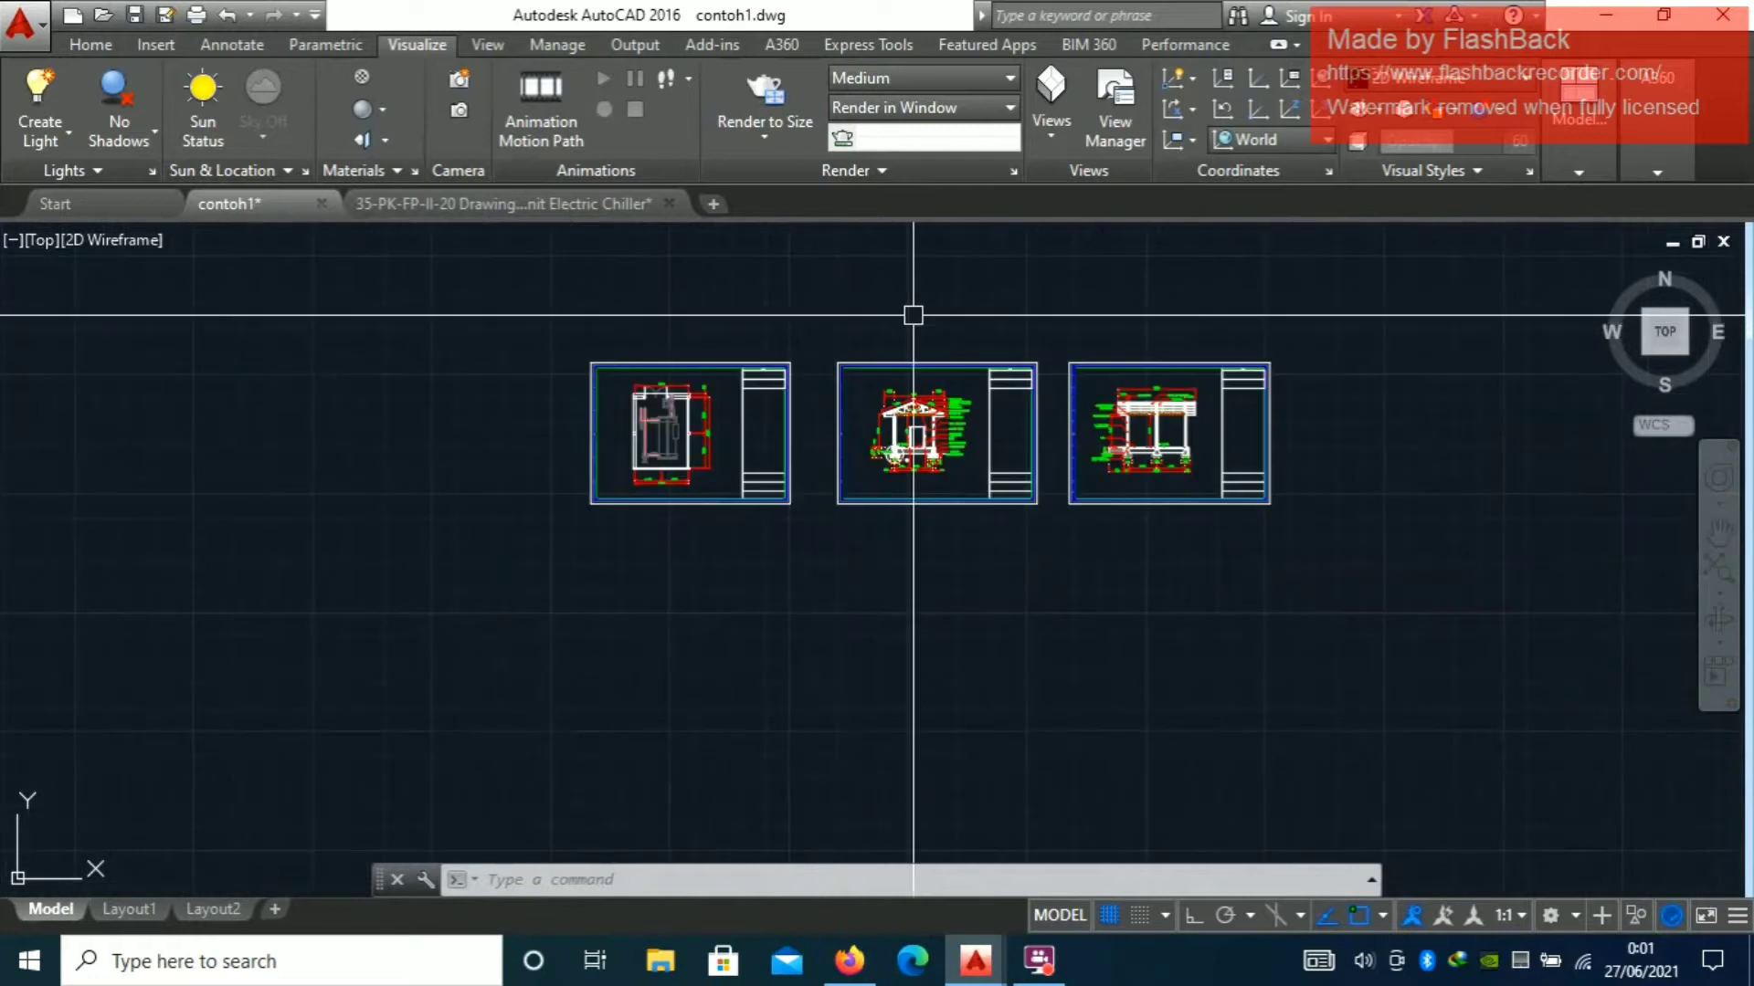
scroll(1037, 302, "up", 3)
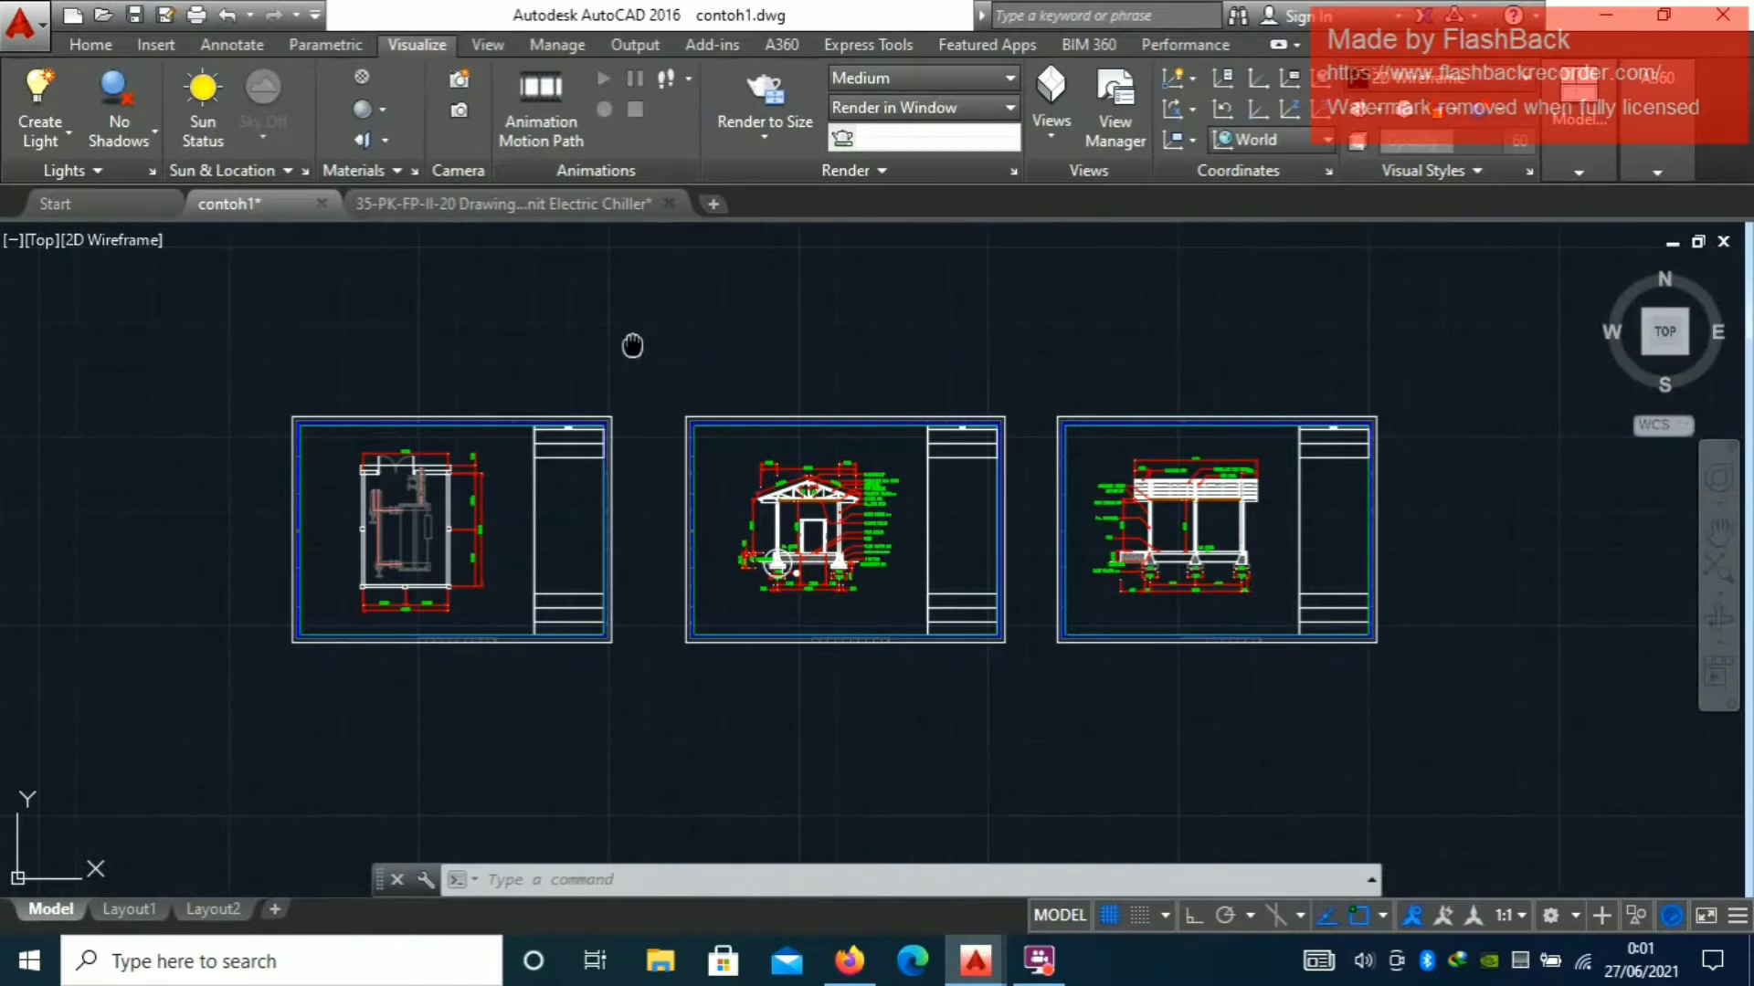
middle_click_drag(630, 344, 684, 384)
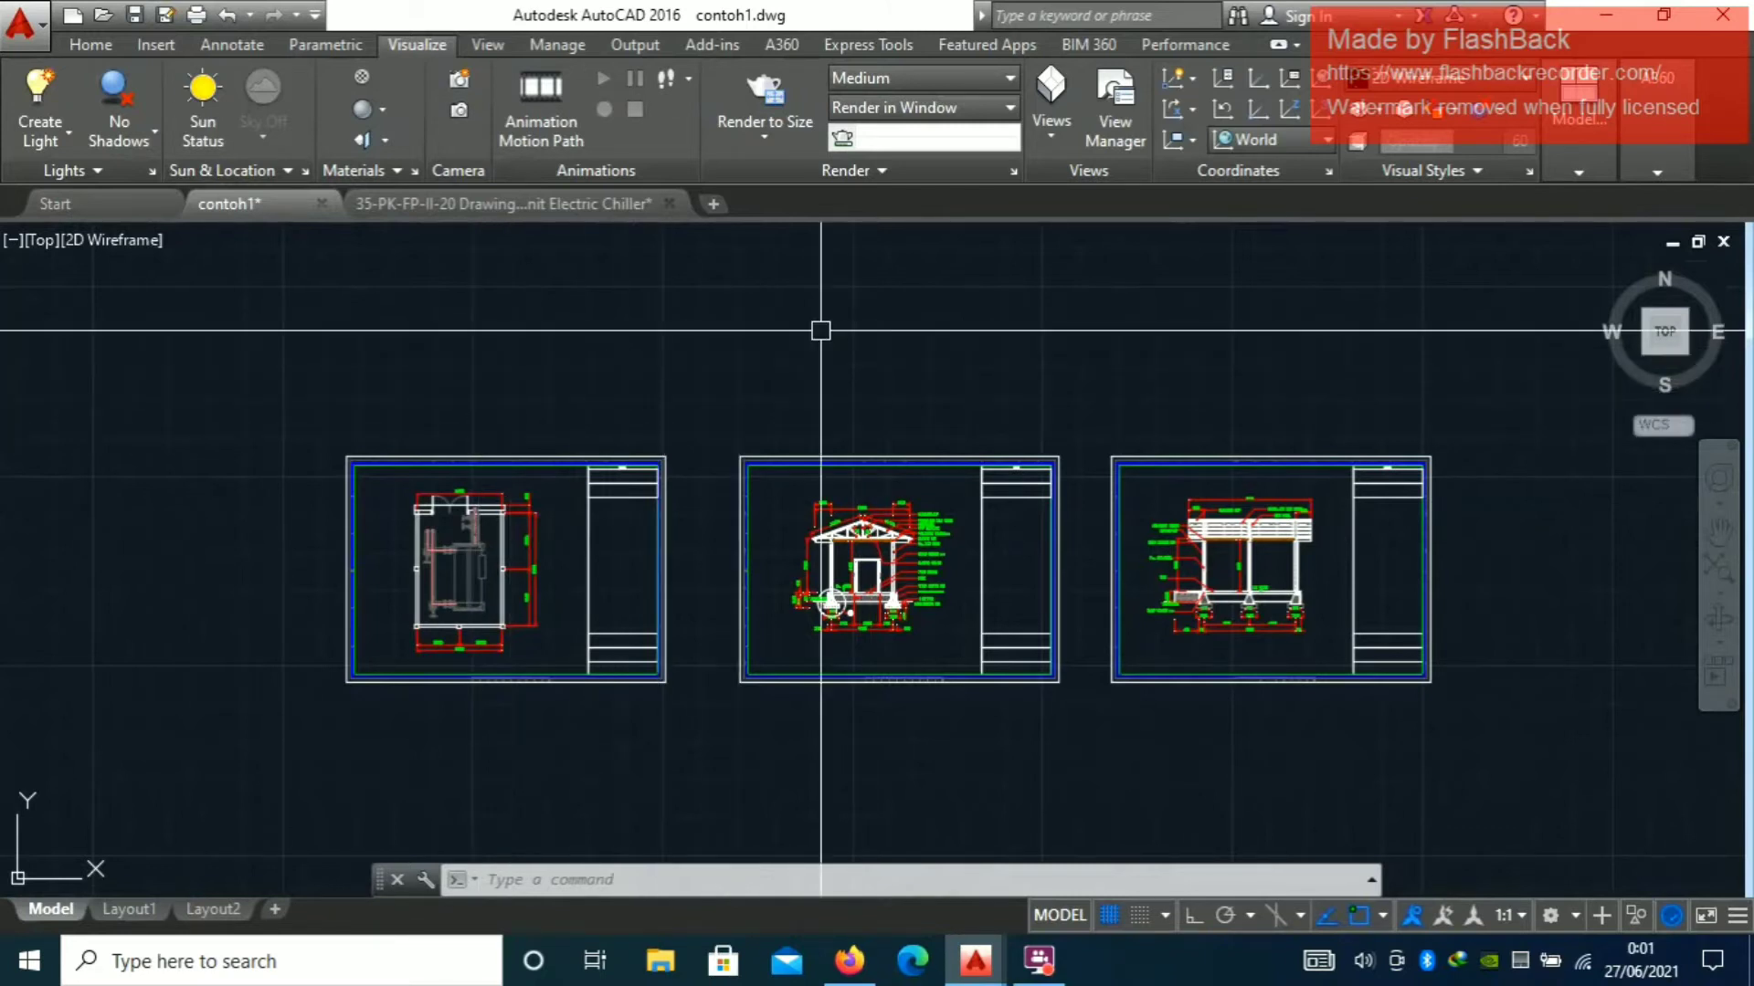
scroll(488, 584, "up", 2)
scroll(513, 569, "down", 2)
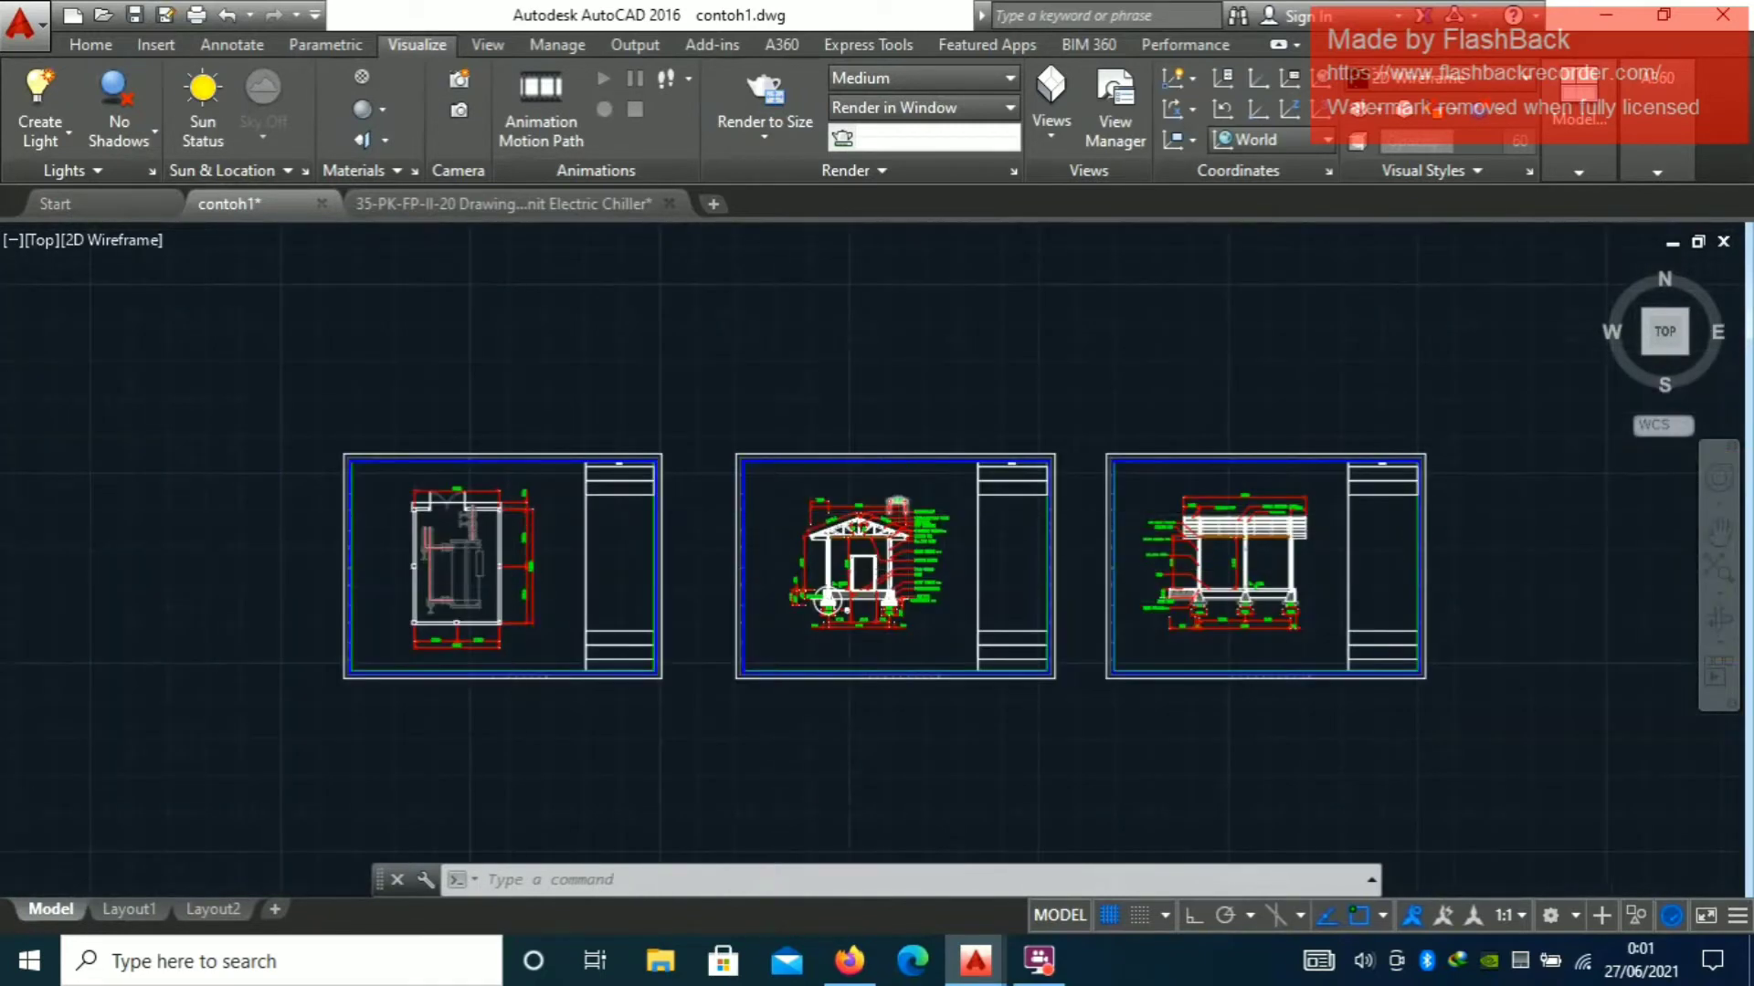
scroll(1315, 533, "up", 2)
scroll(918, 525, "down", 2)
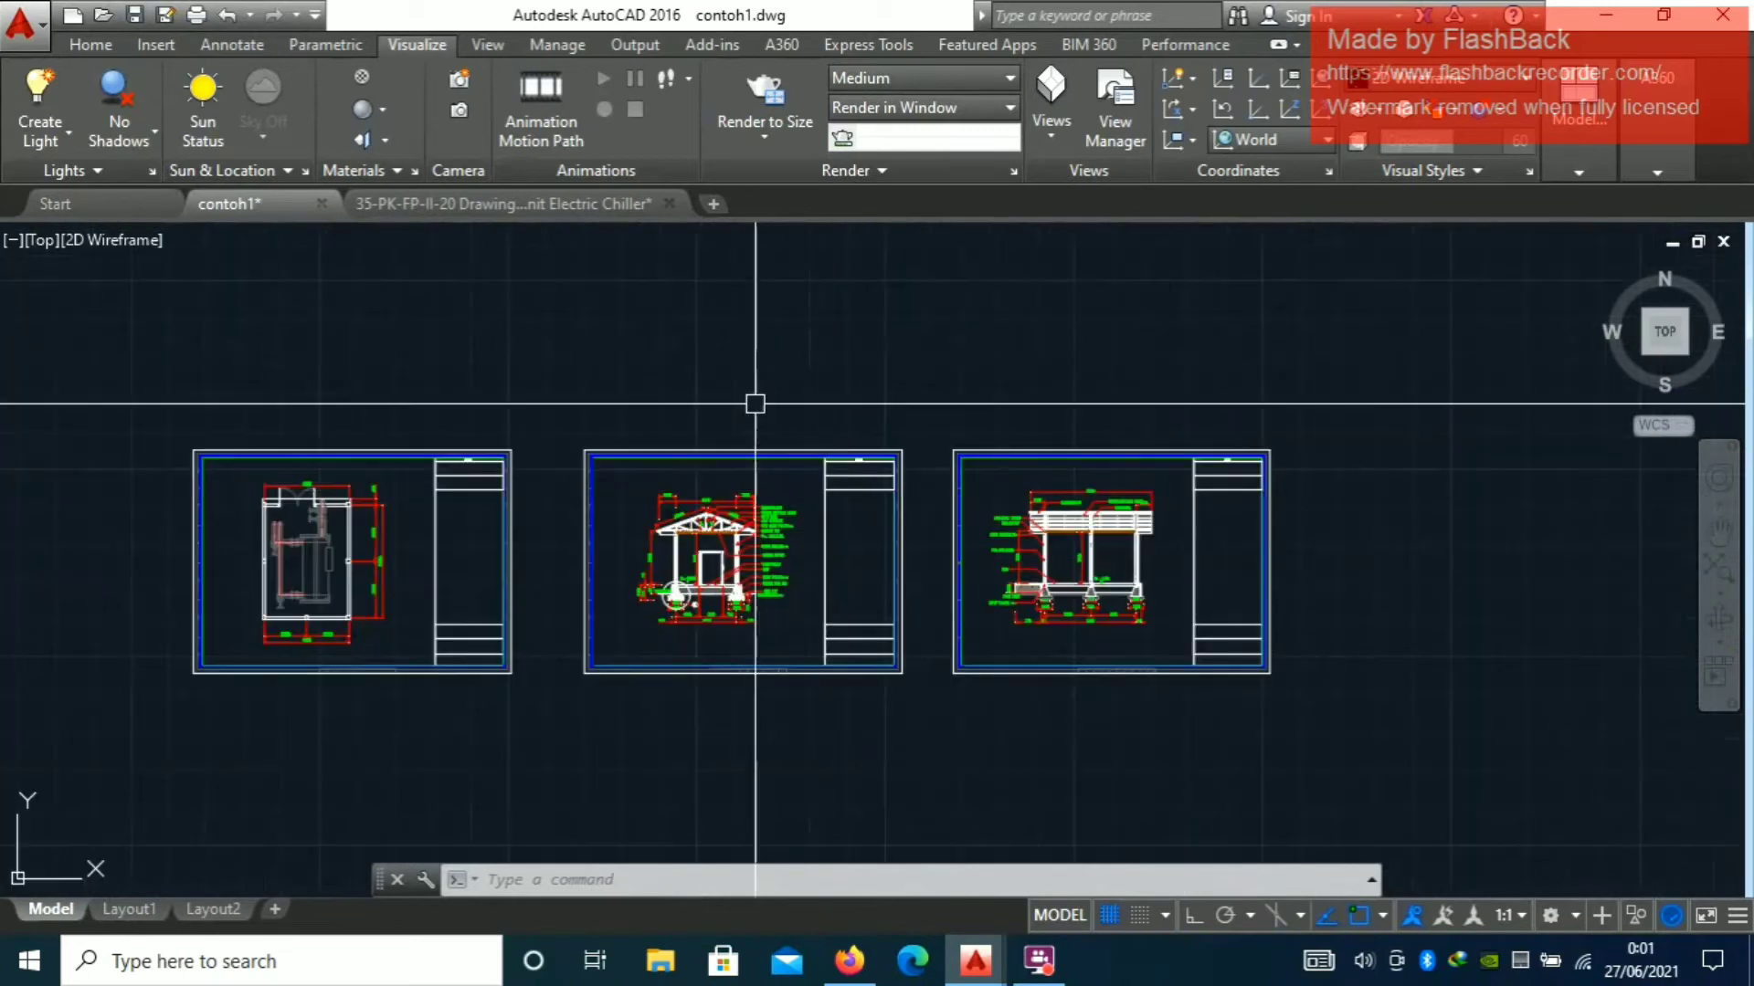
middle_click_drag(755, 372, 823, 361)
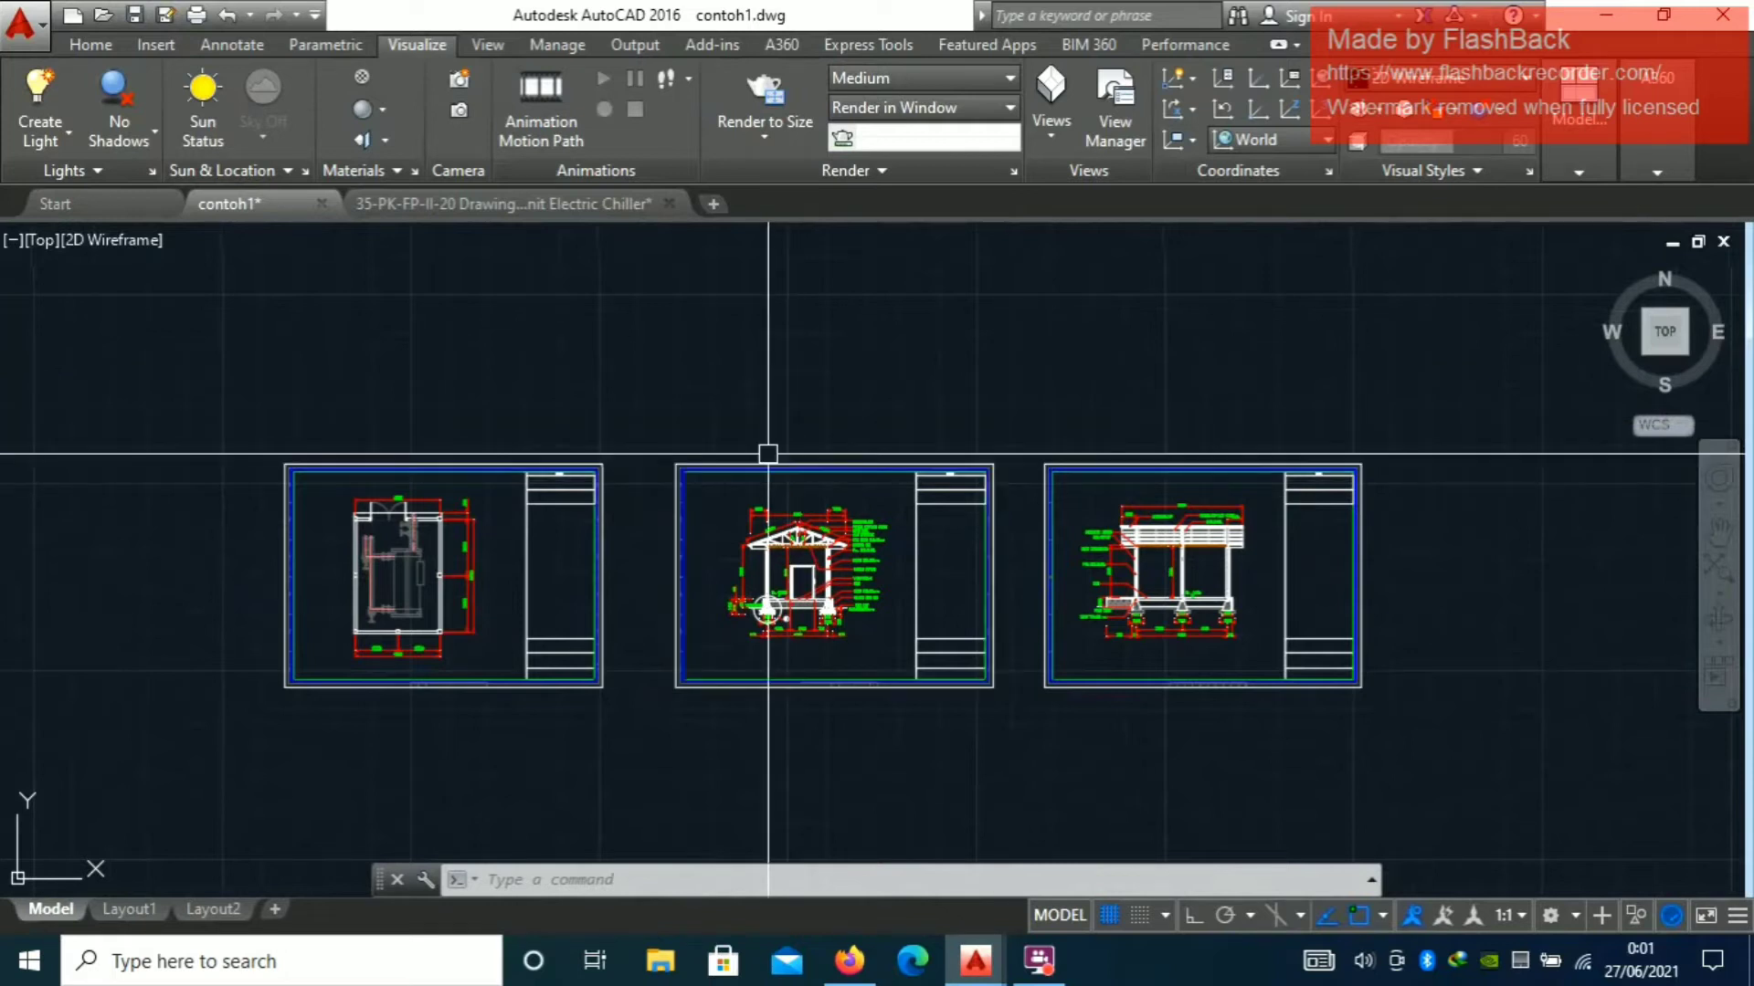
middle_click_drag(765, 457, 822, 415)
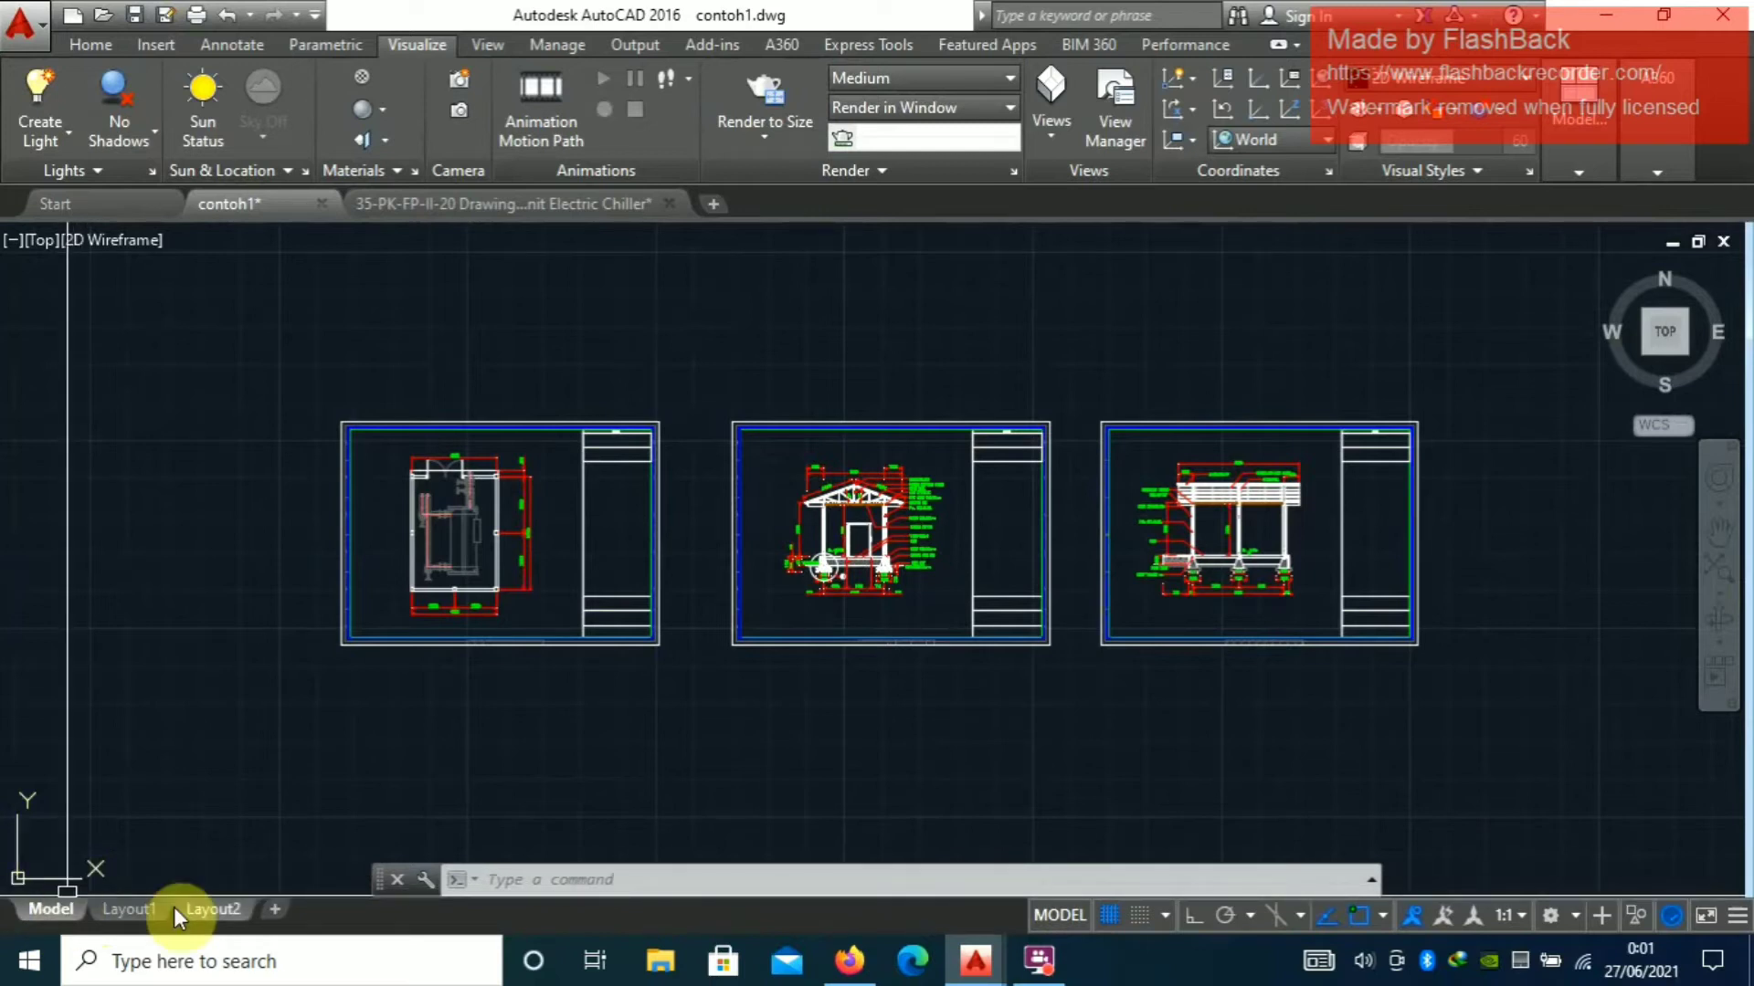
Switch from model space to the paper space layouts and delete Layout2
mouse_move(184, 908)
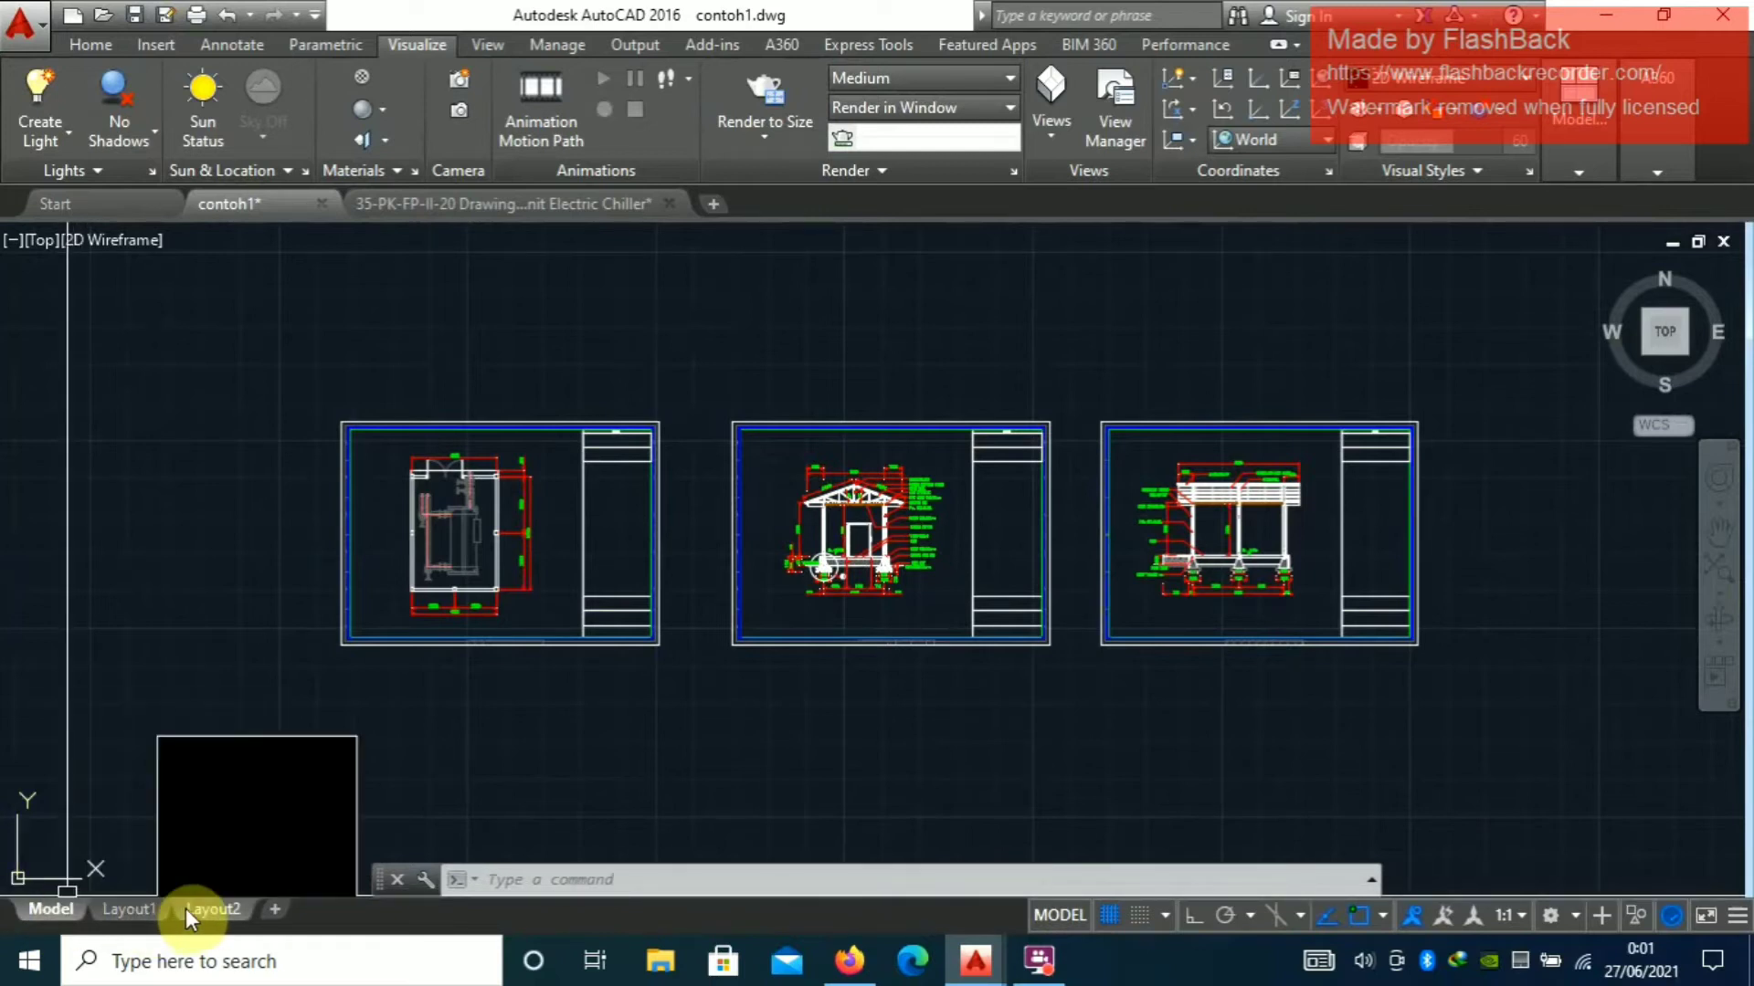
left_click(135, 912)
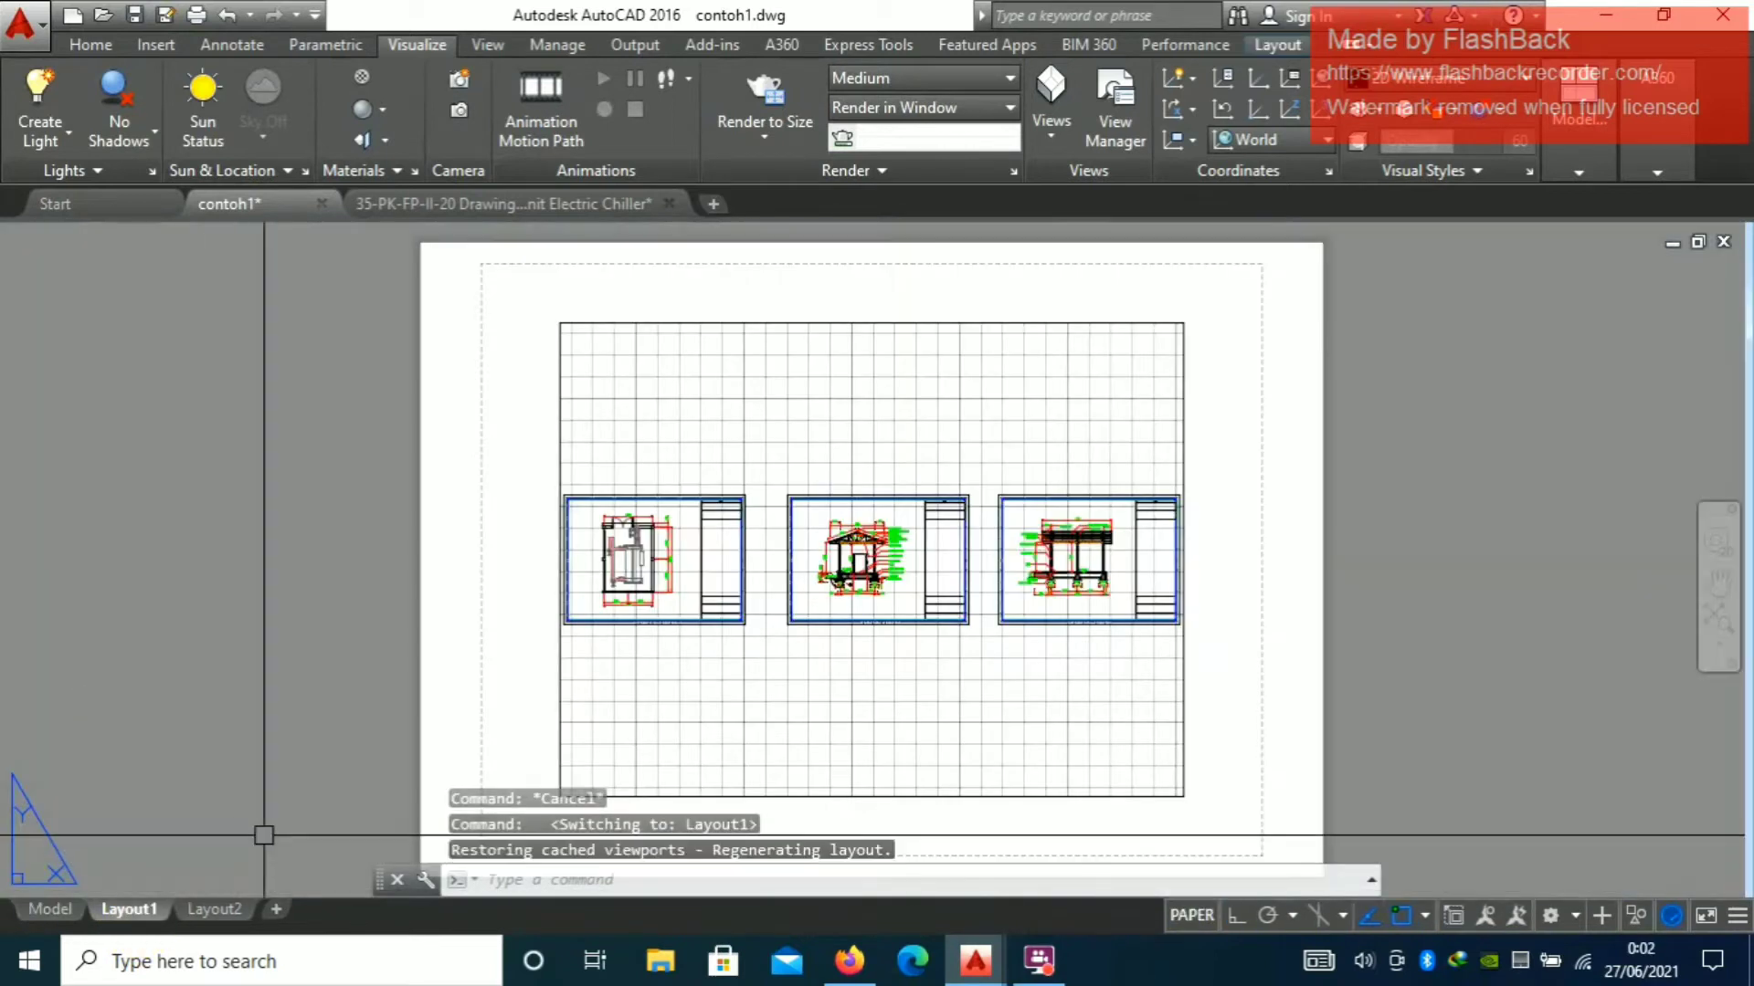
left_click(224, 909)
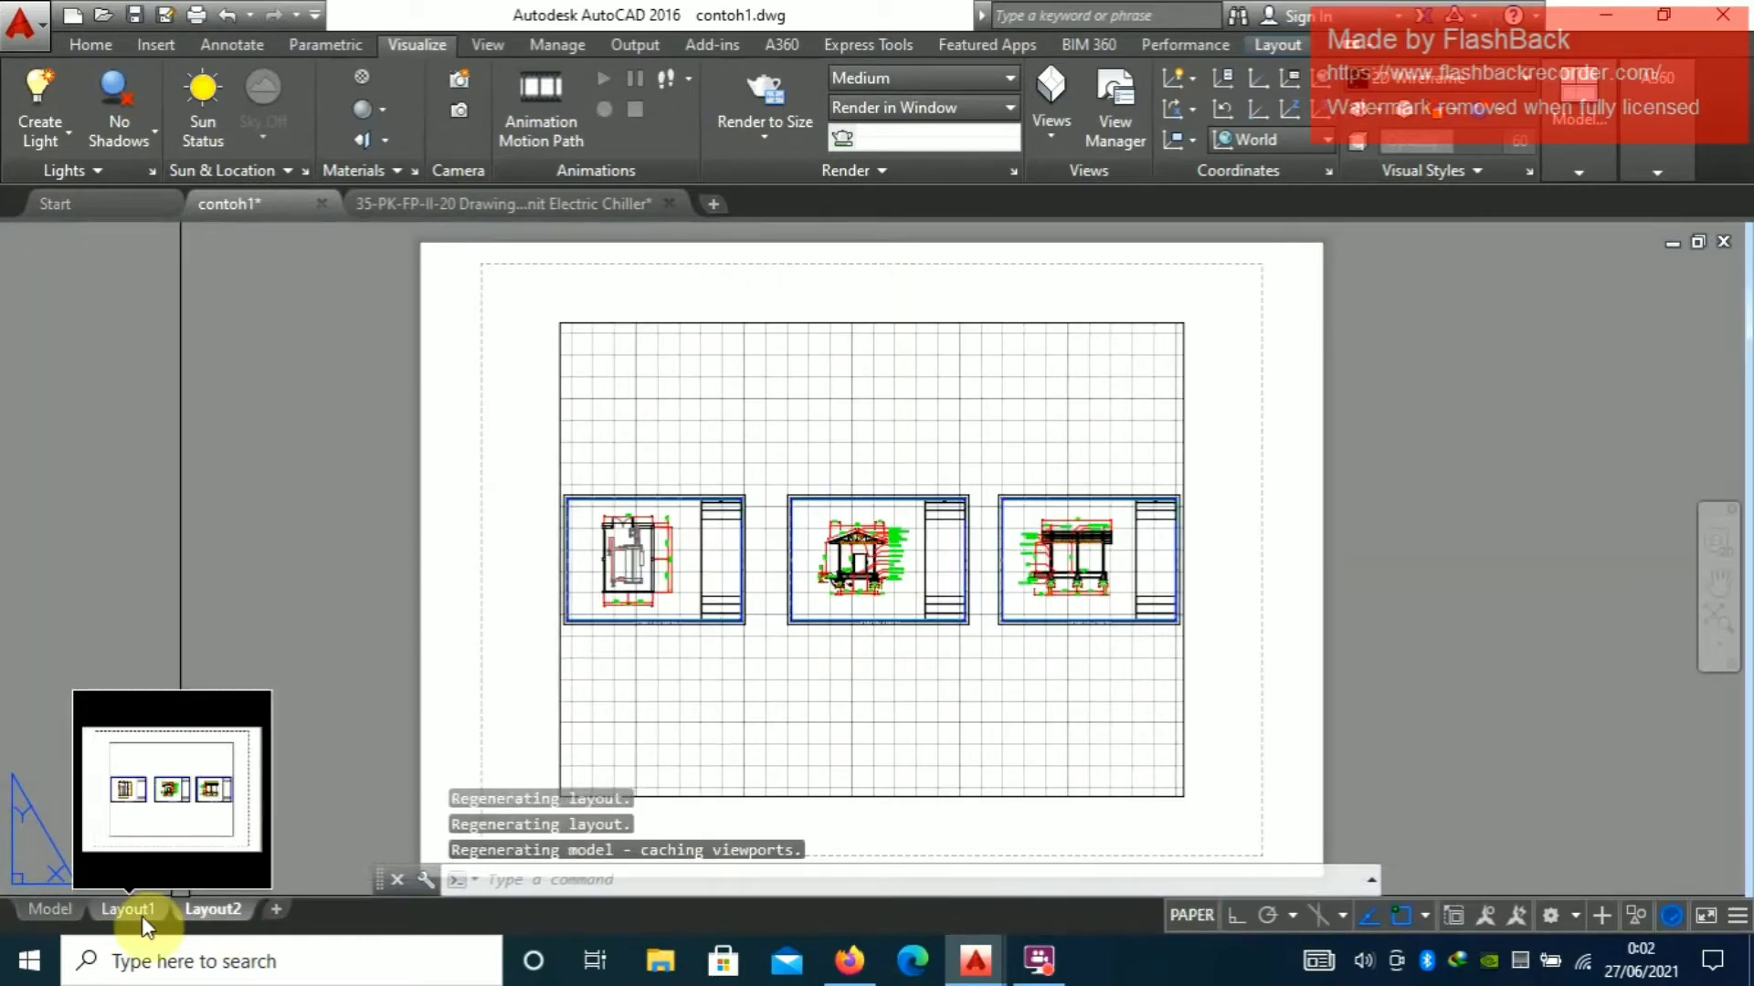
left_click(126, 909)
left_click(216, 909)
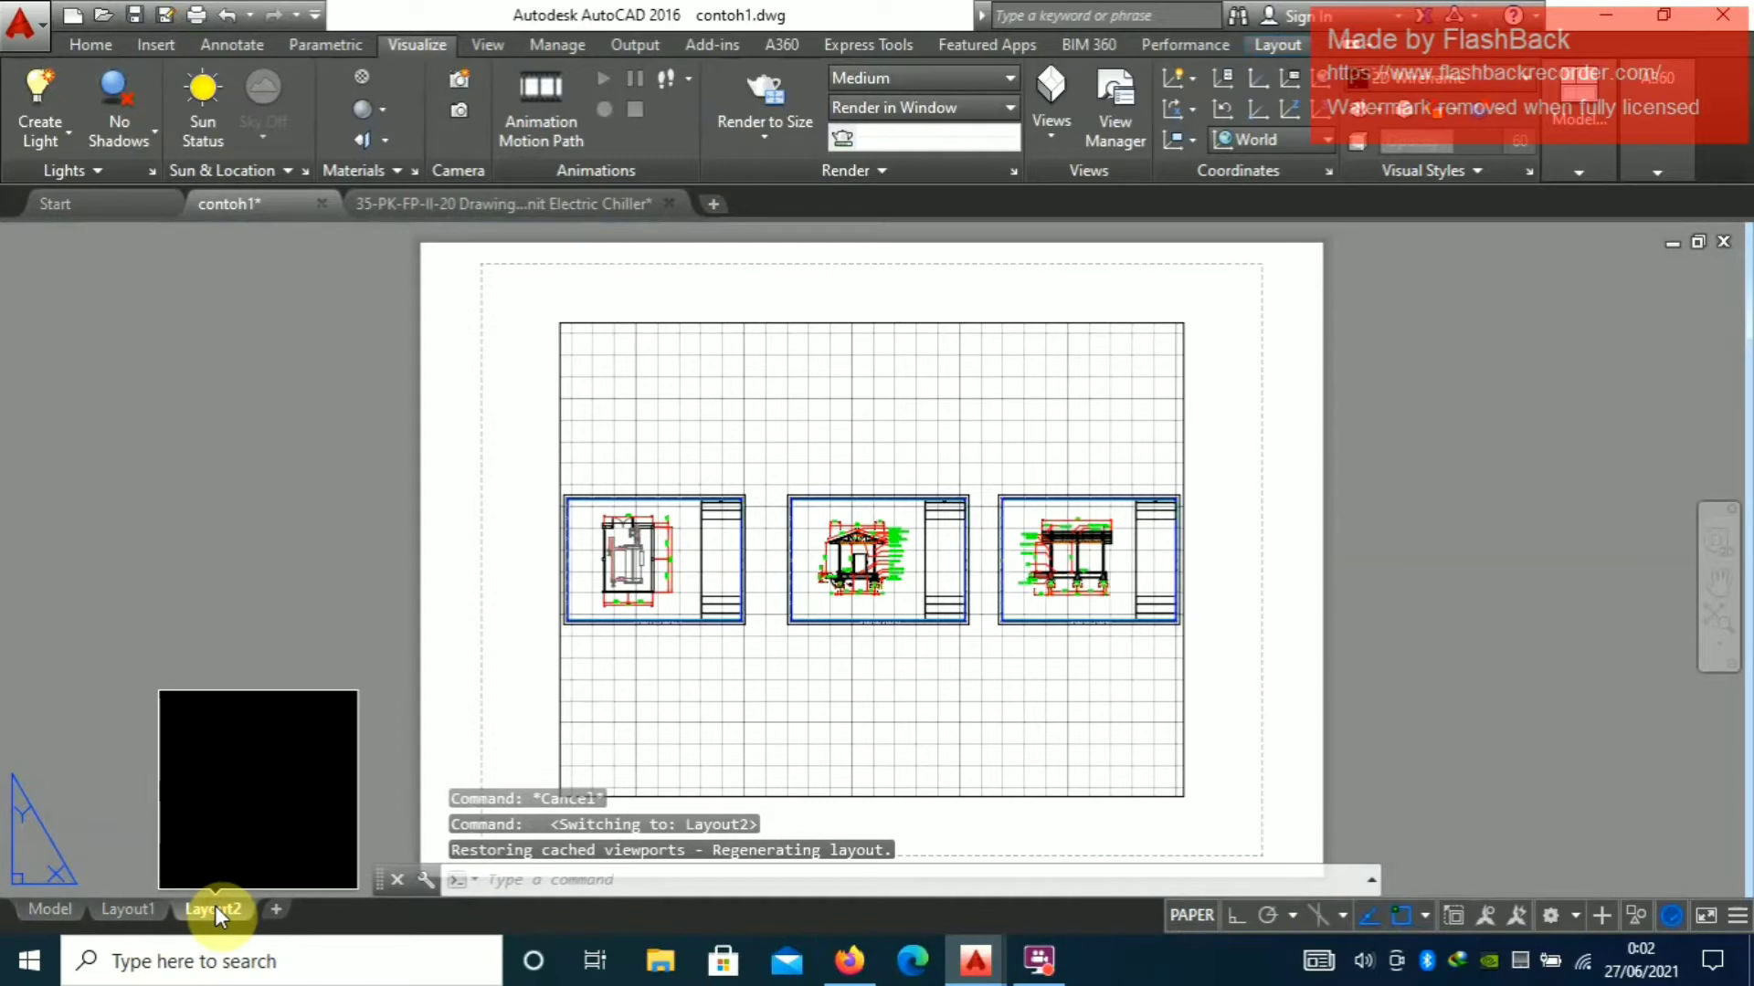
right_click(228, 906)
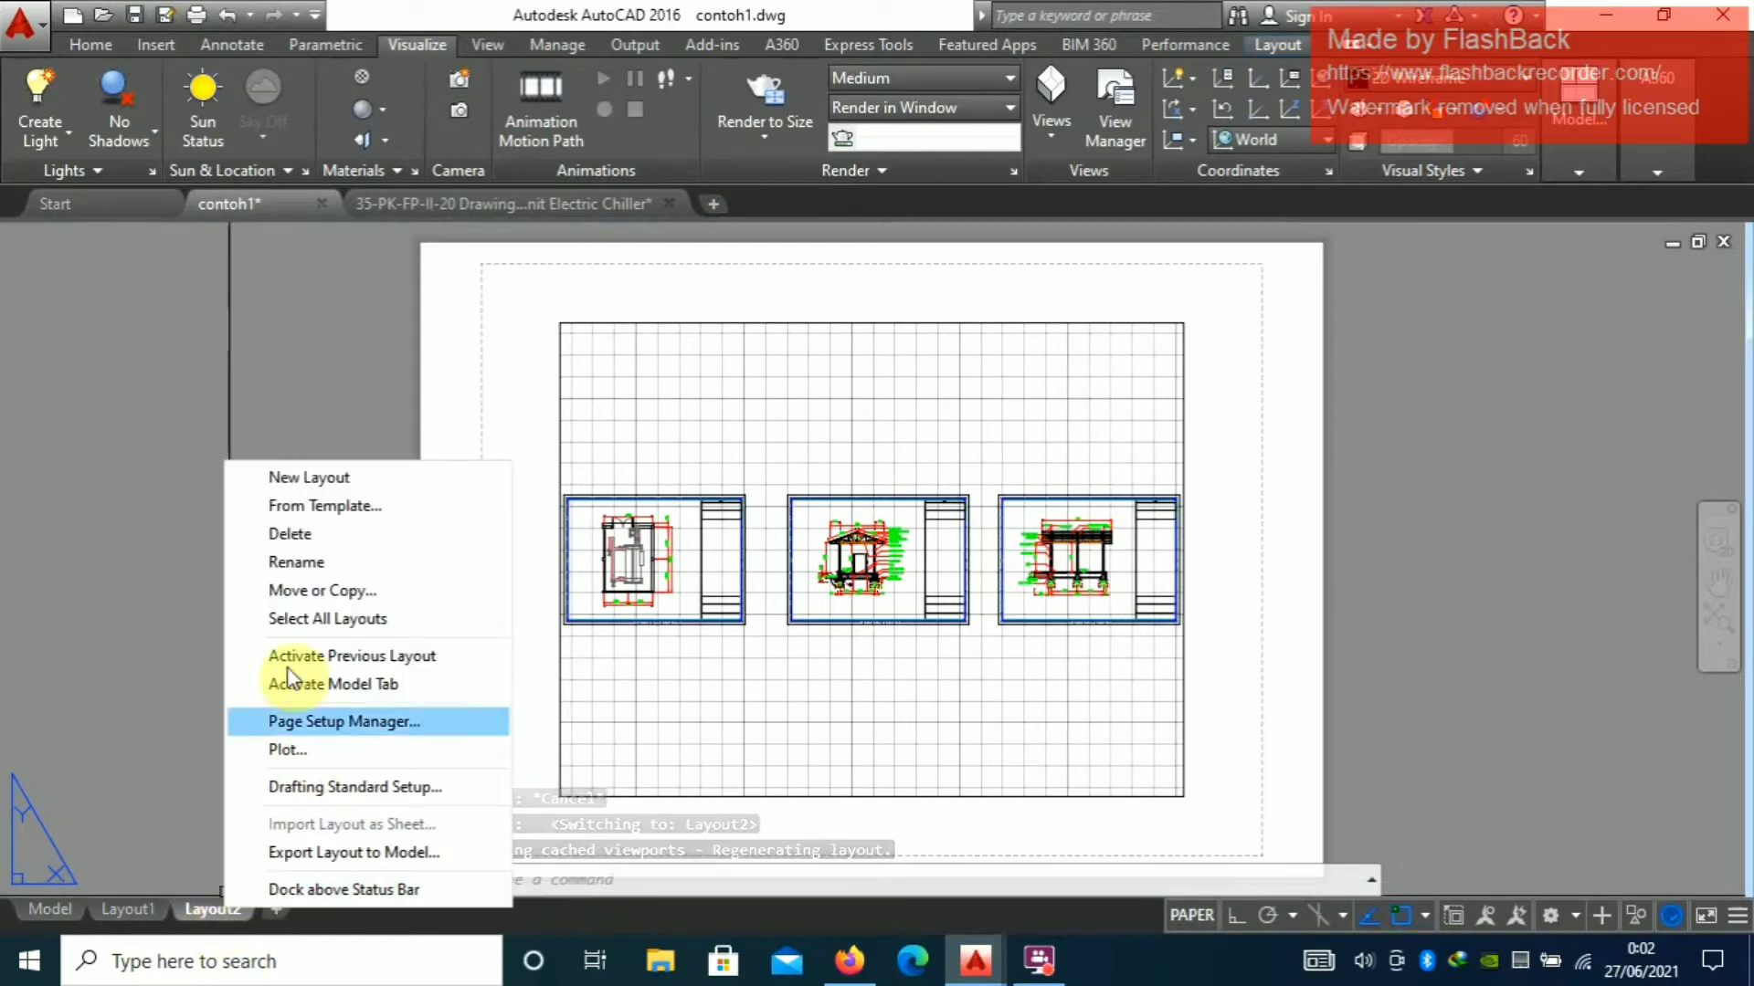
left_click(343, 536)
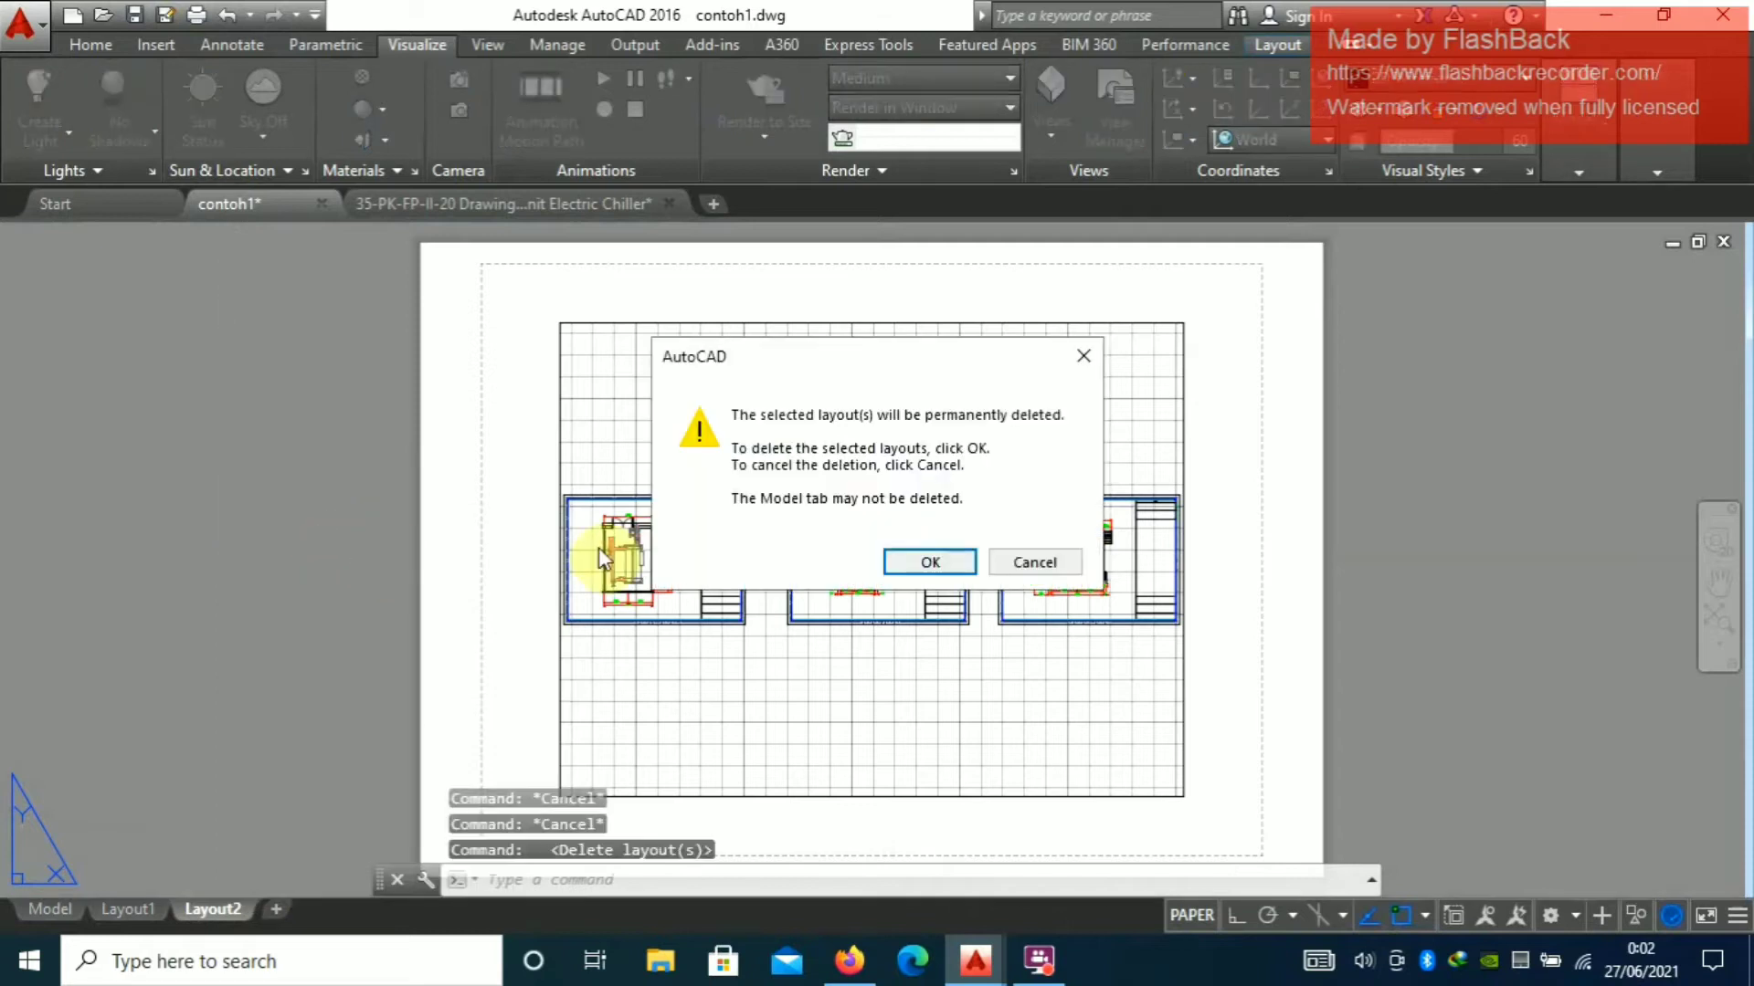
left_click(911, 562)
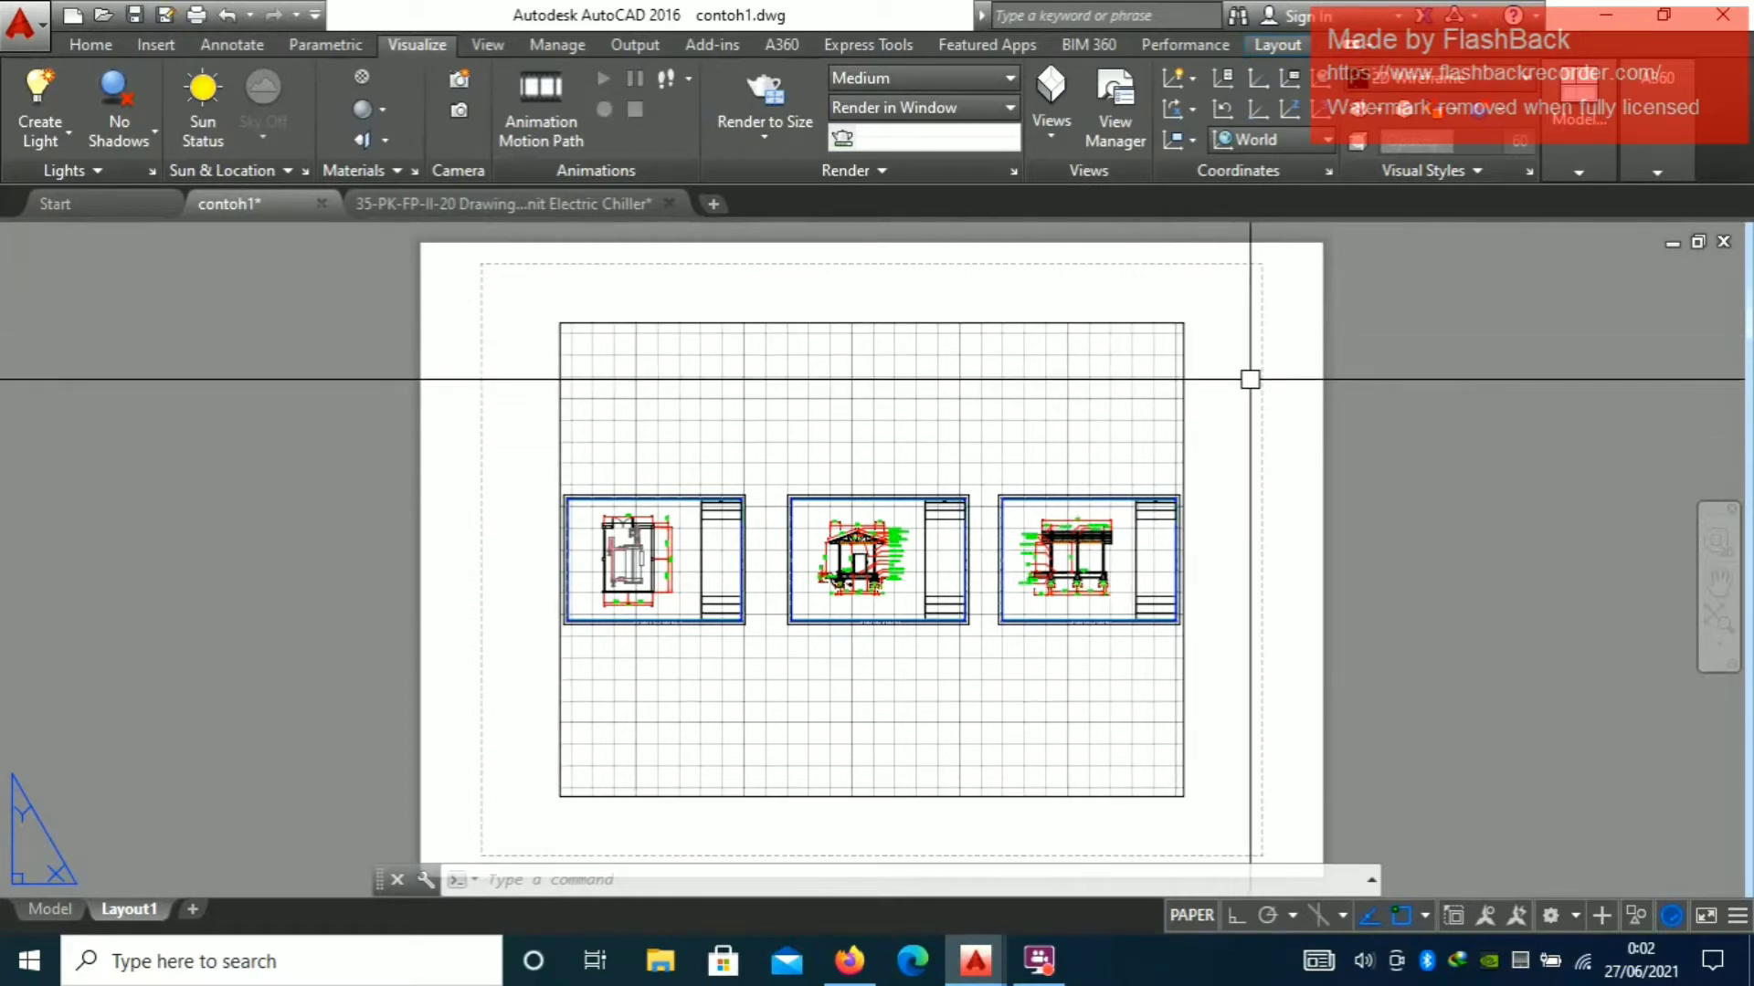
Erase the existing viewport from the Layout1 sheet
left_click(1197, 321)
left_click(902, 598)
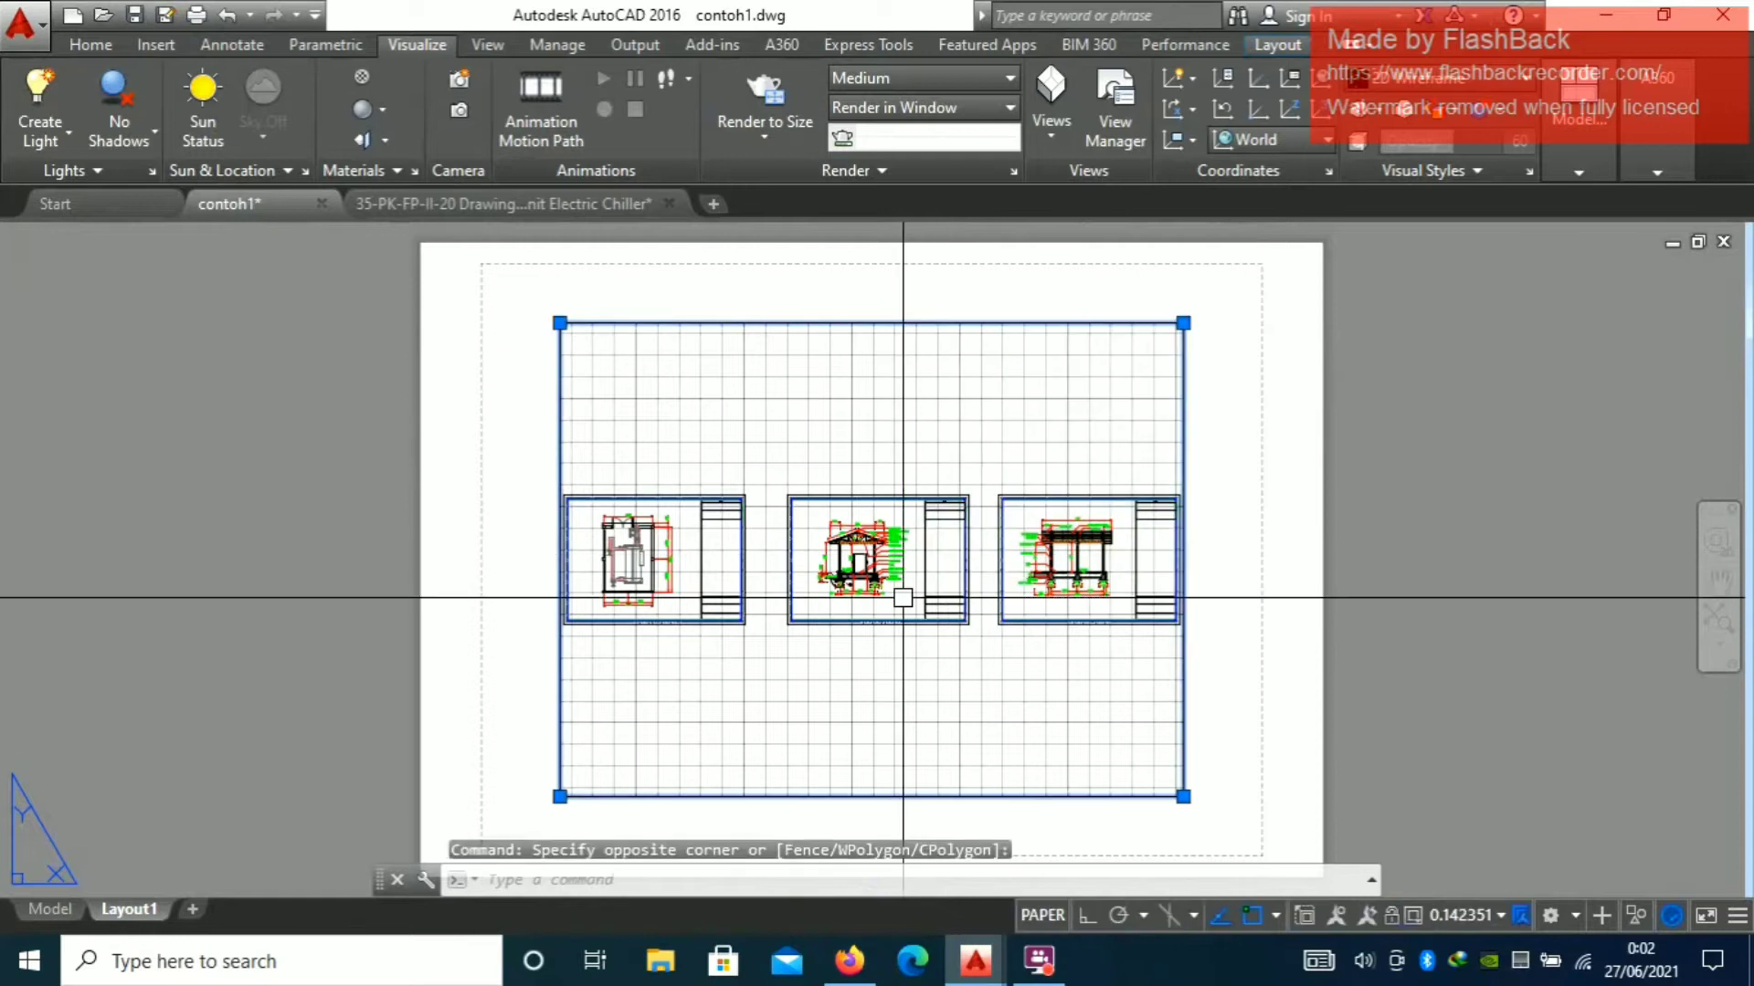
type("E")
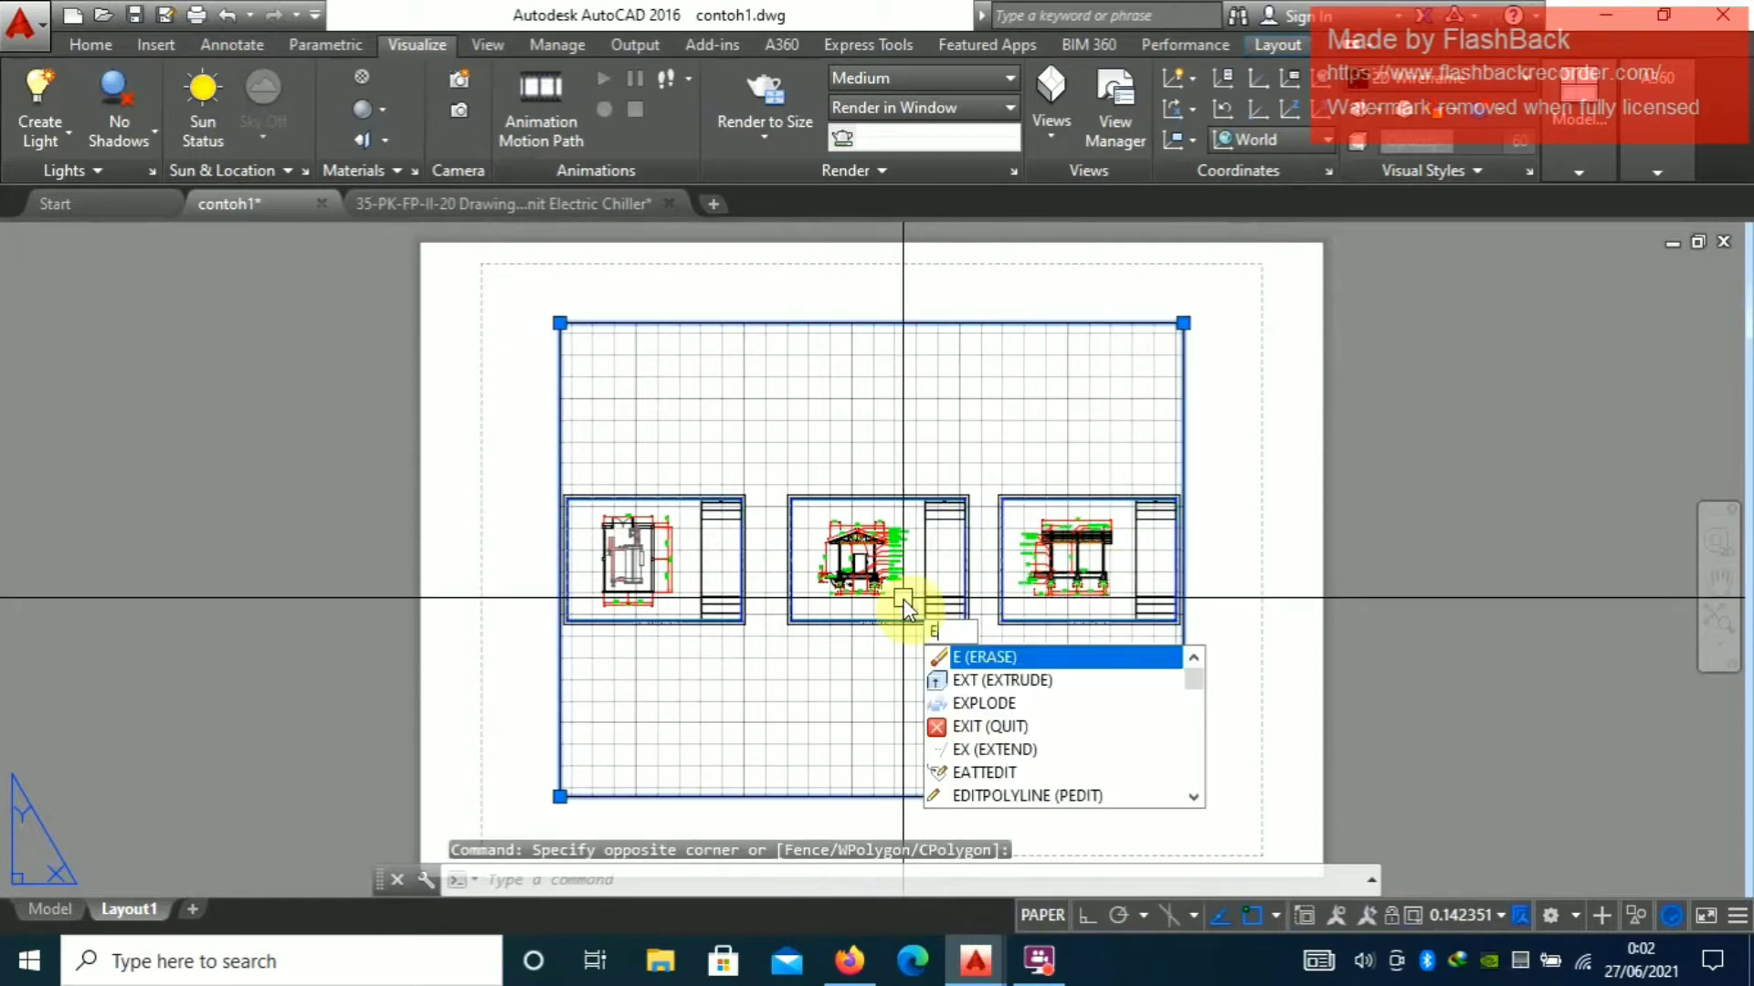
key("Return")
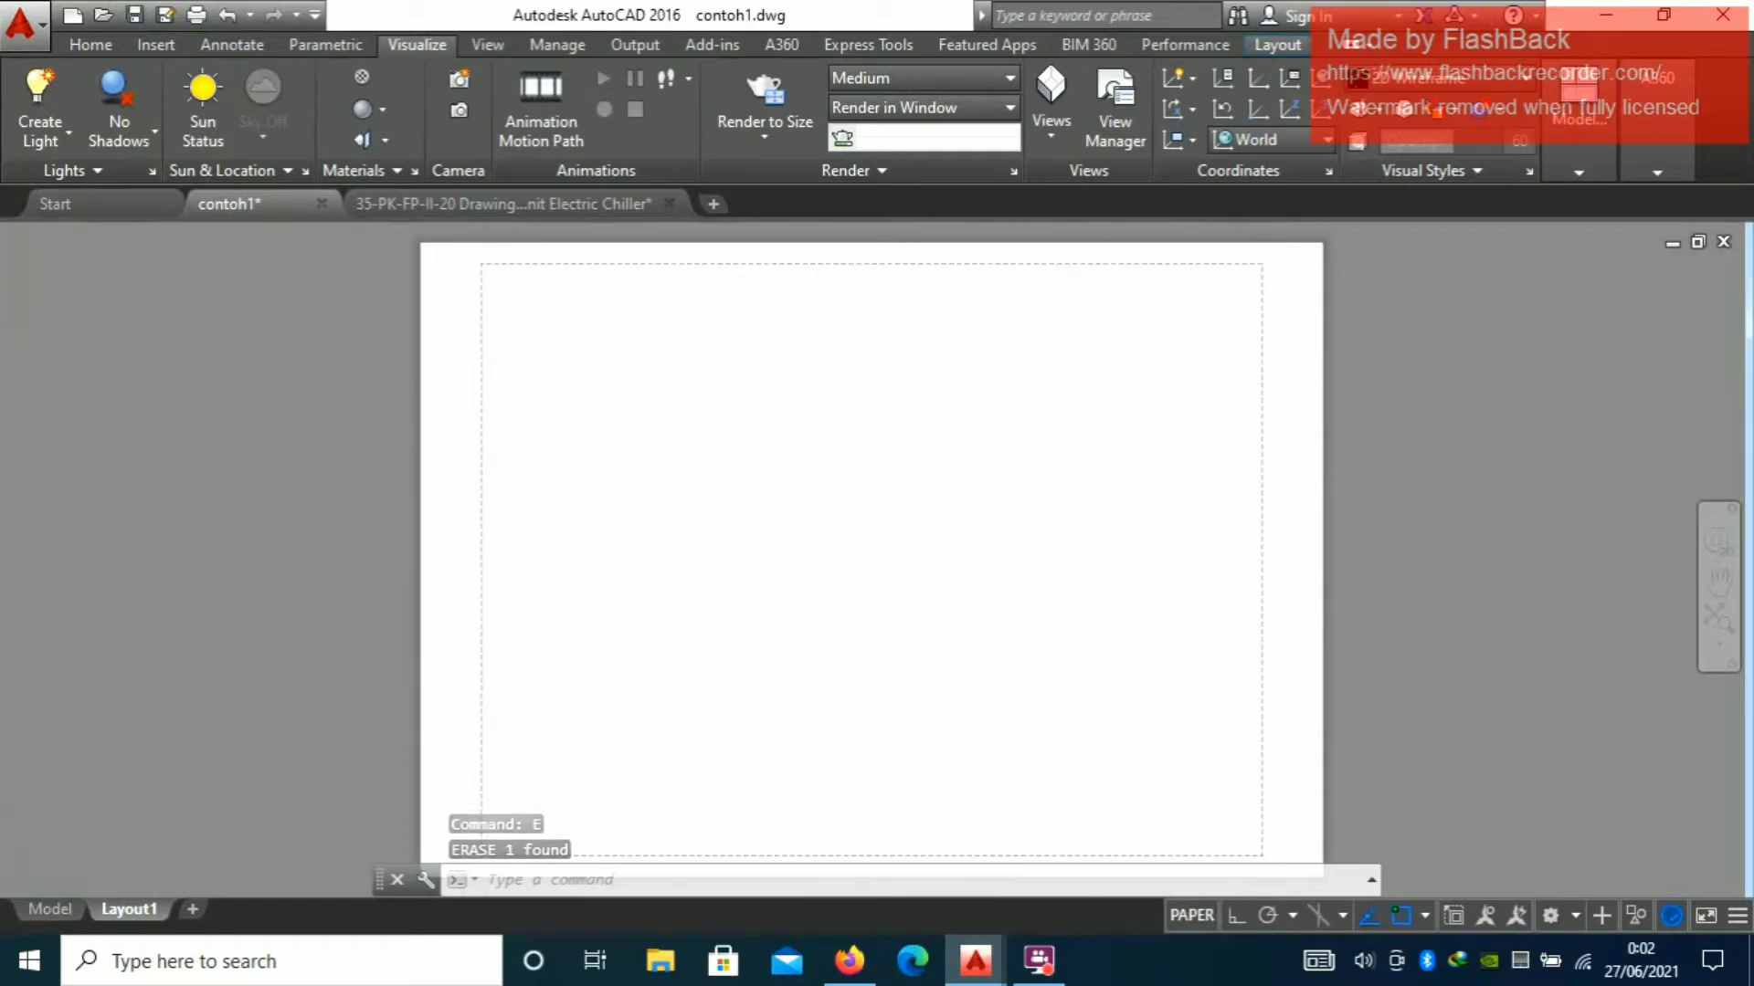
scroll(478, 262, "up", 3)
scroll(548, 259, "down", 5)
scroll(391, 383, "up", 5)
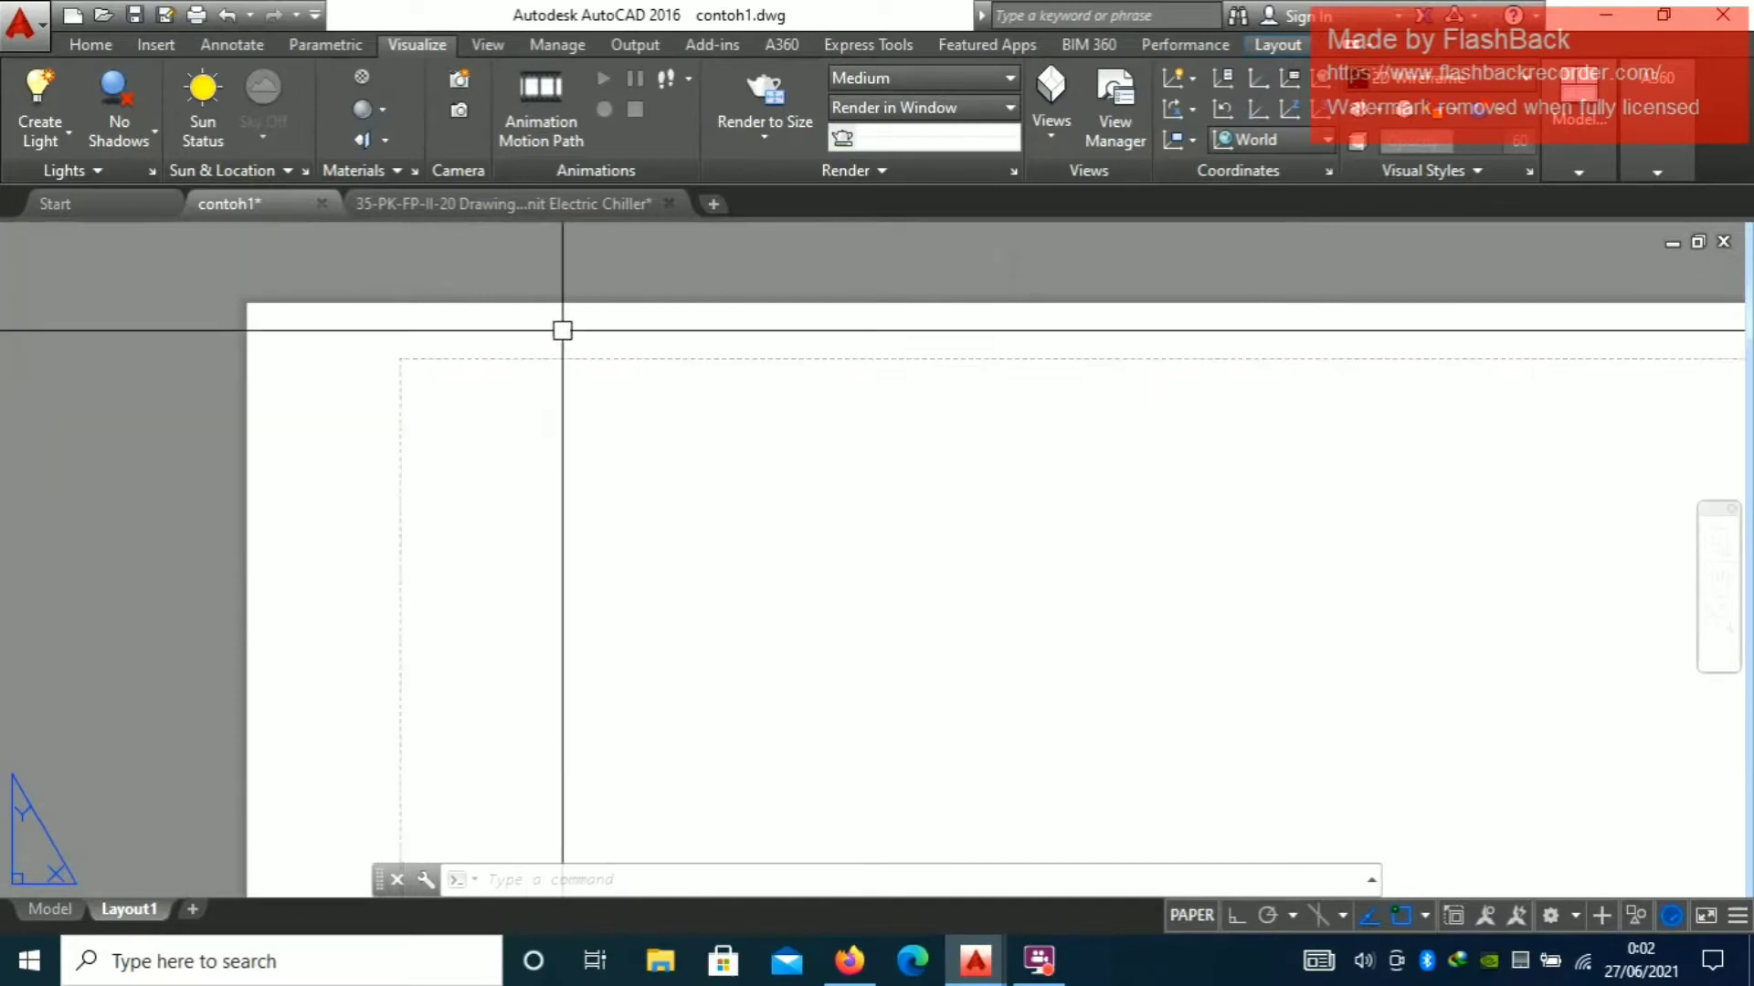
scroll(744, 364, "down", 4)
scroll(540, 359, "up", 4)
middle_click_drag(540, 360, 665, 348)
scroll(665, 348, "down", 4)
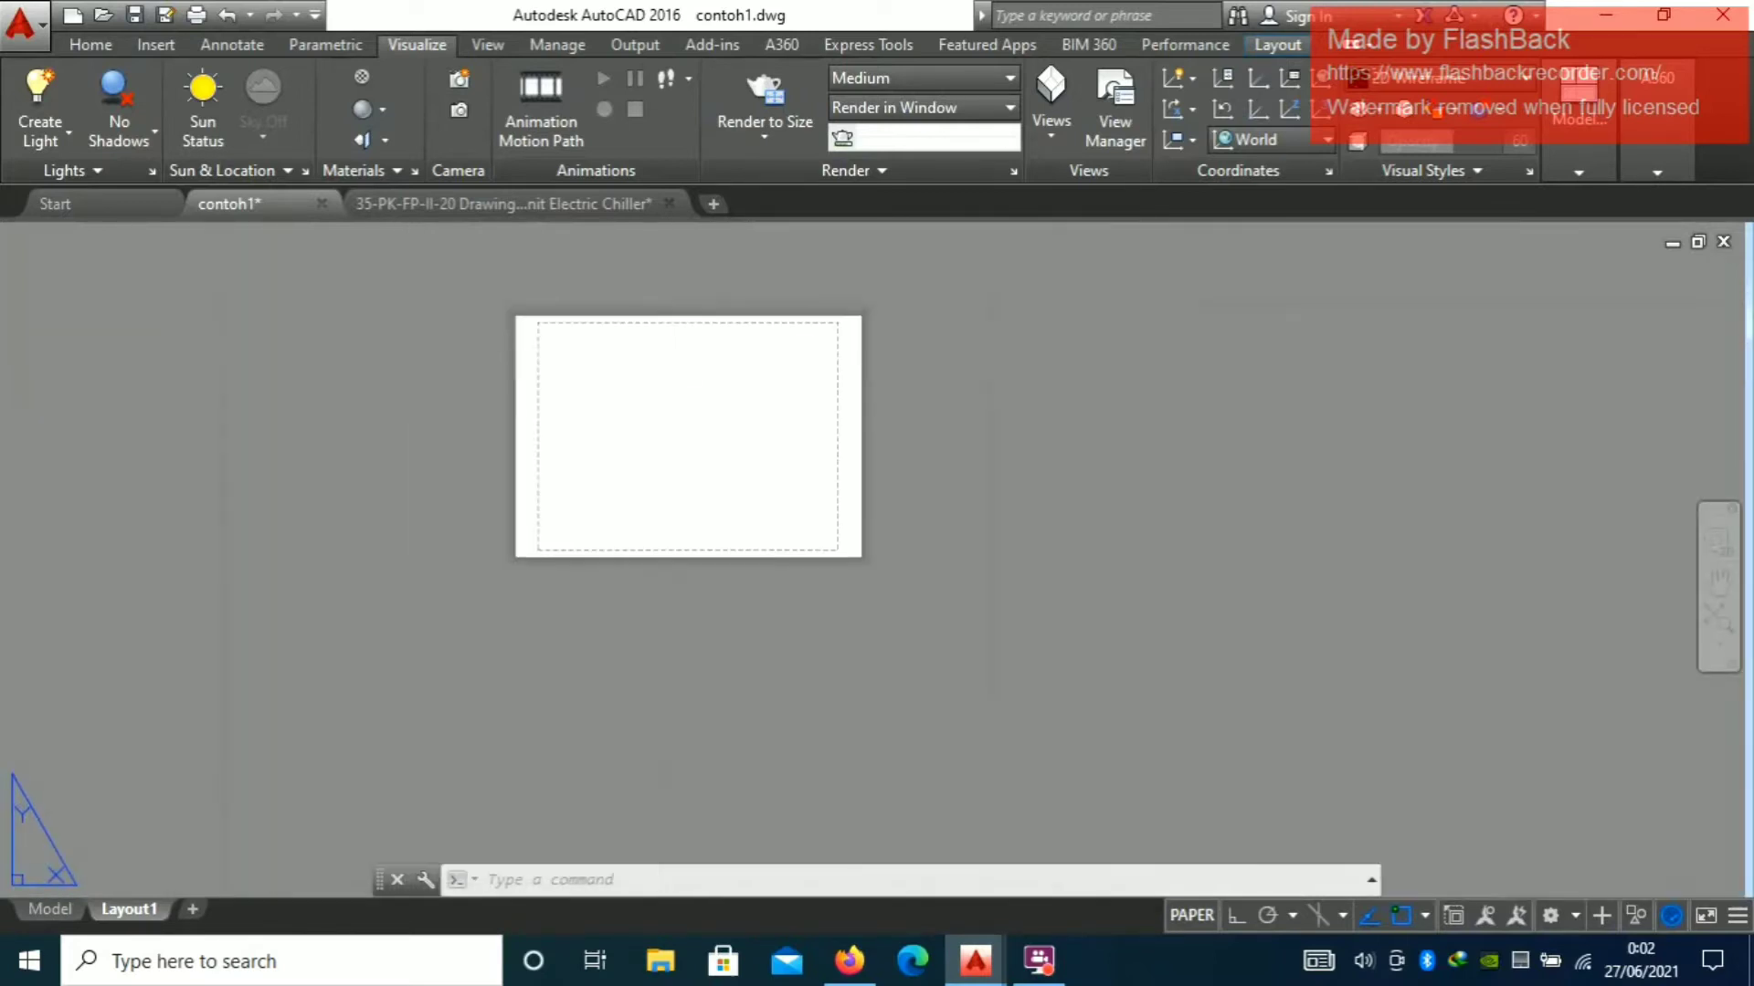
scroll(670, 353, "up", 2)
scroll(702, 375, "up", 2)
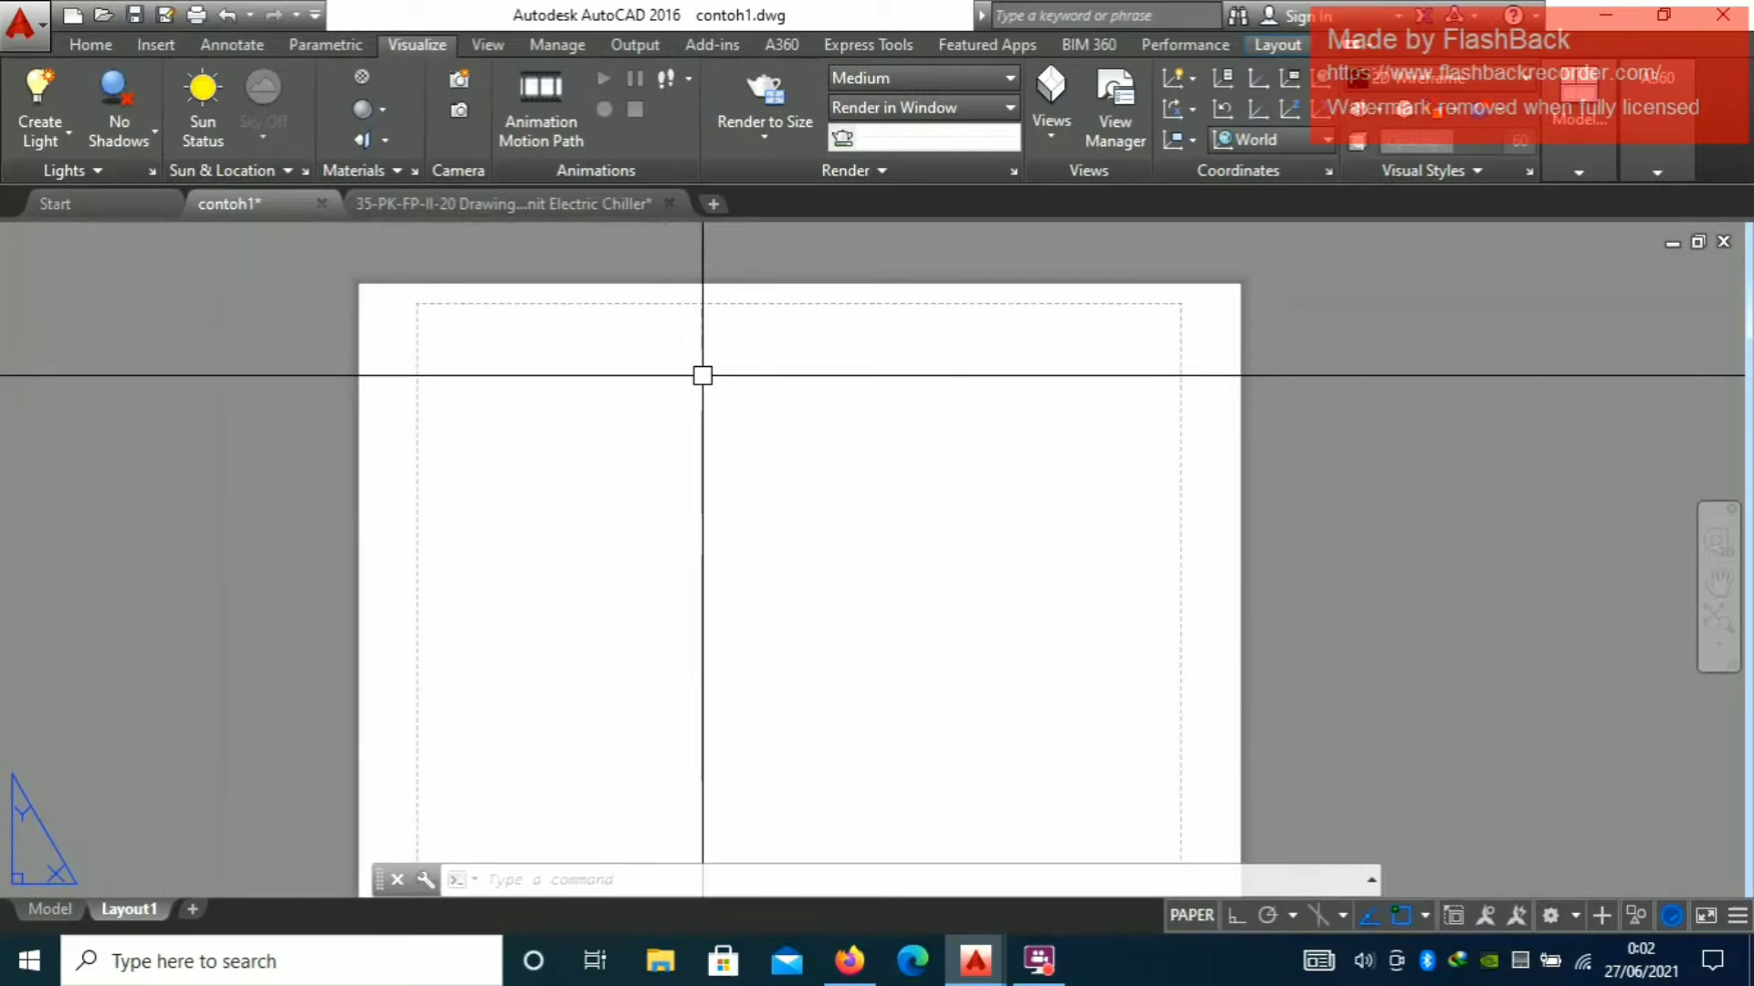
scroll(697, 384, "down", 2)
scroll(693, 407, "up", 2)
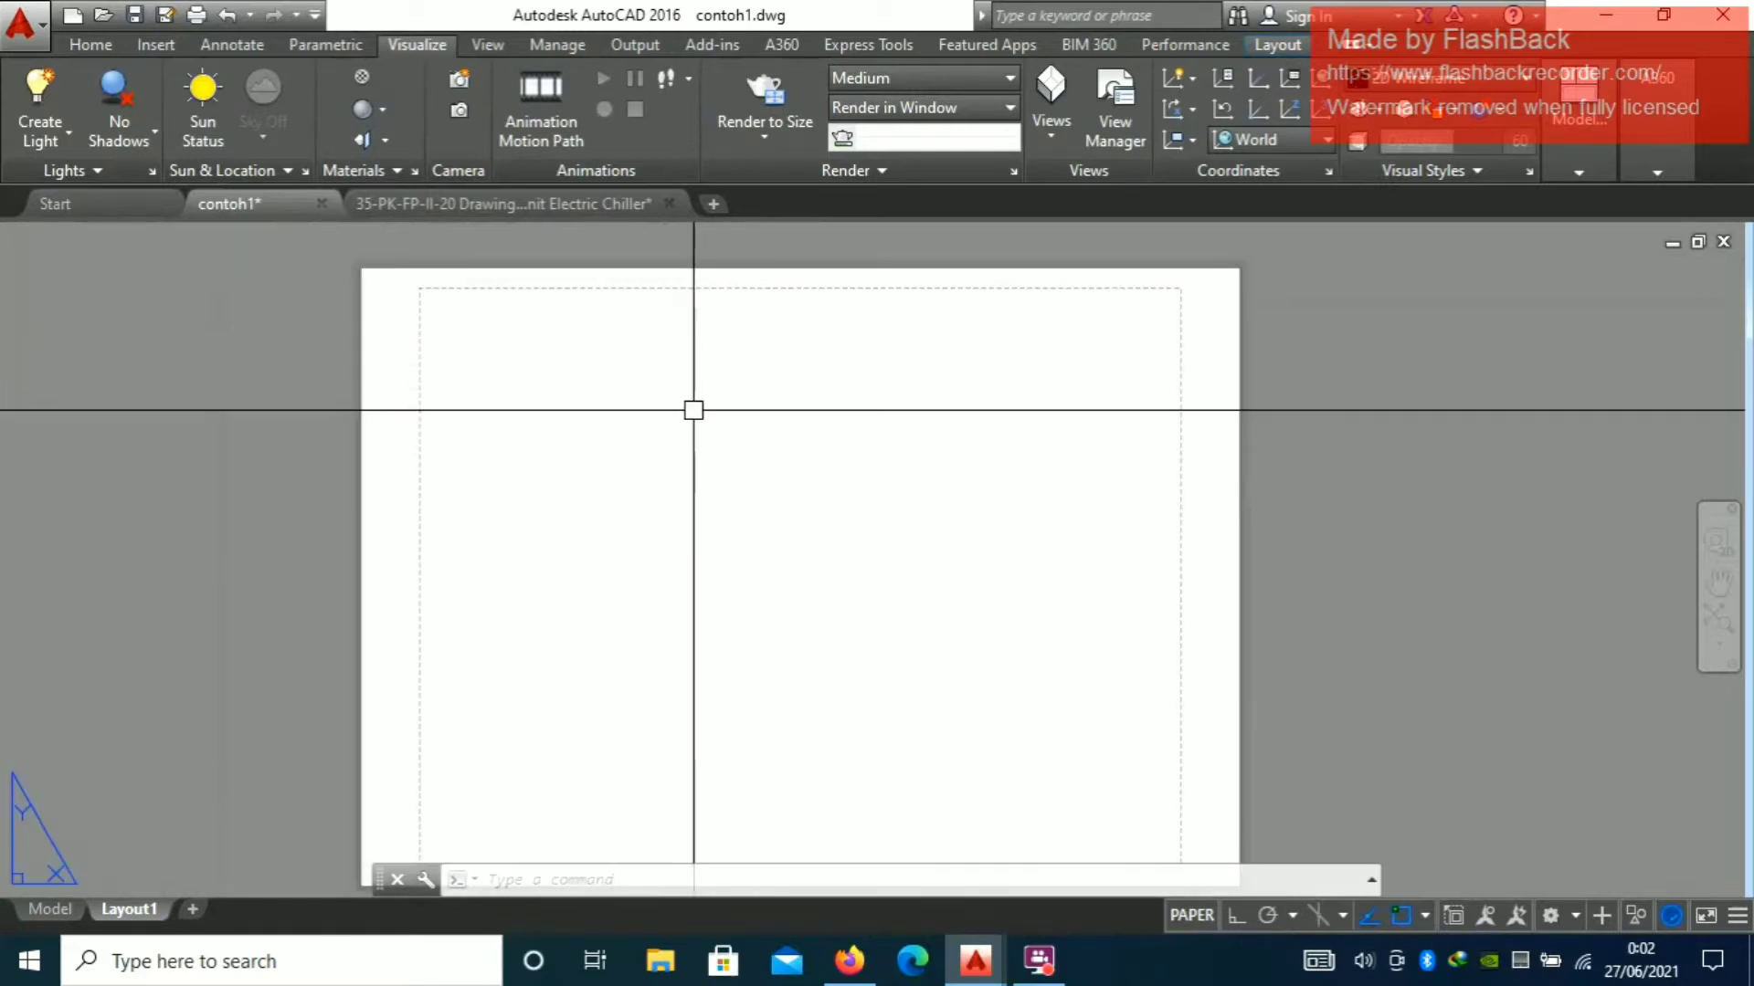
middle_click_drag(725, 380, 775, 330)
scroll(713, 452, "down", 2)
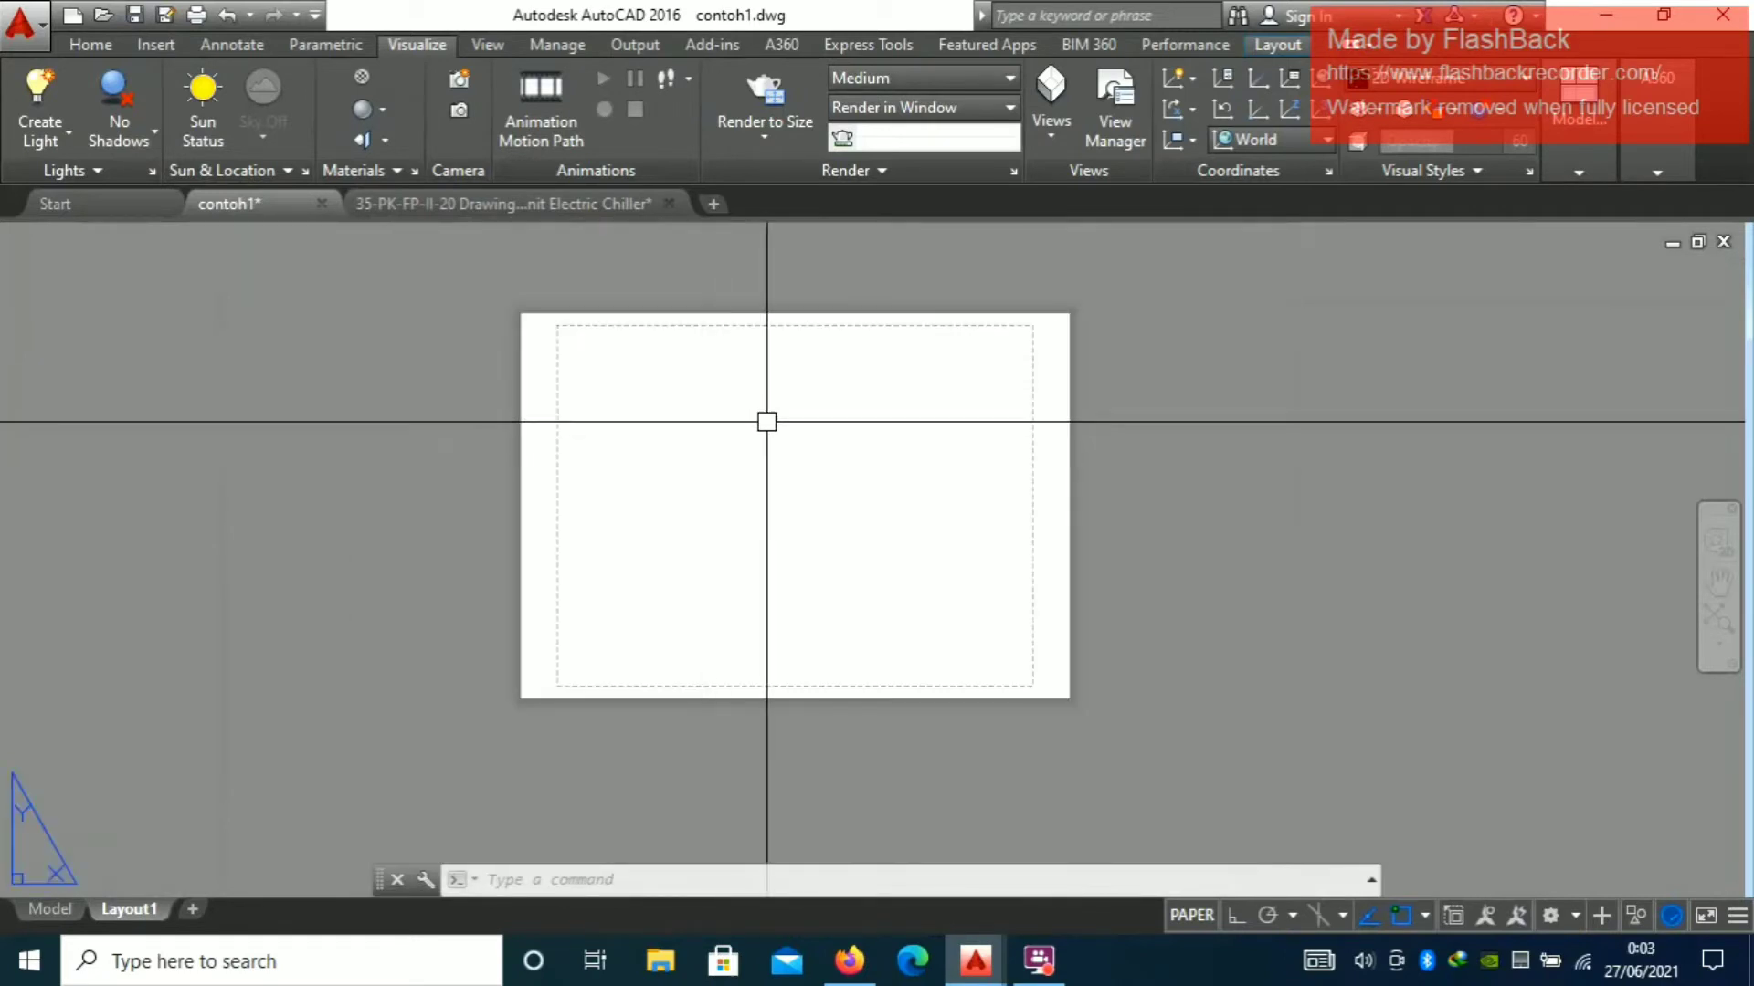
scroll(768, 402, "up", 2)
scroll(763, 387, "down", 2)
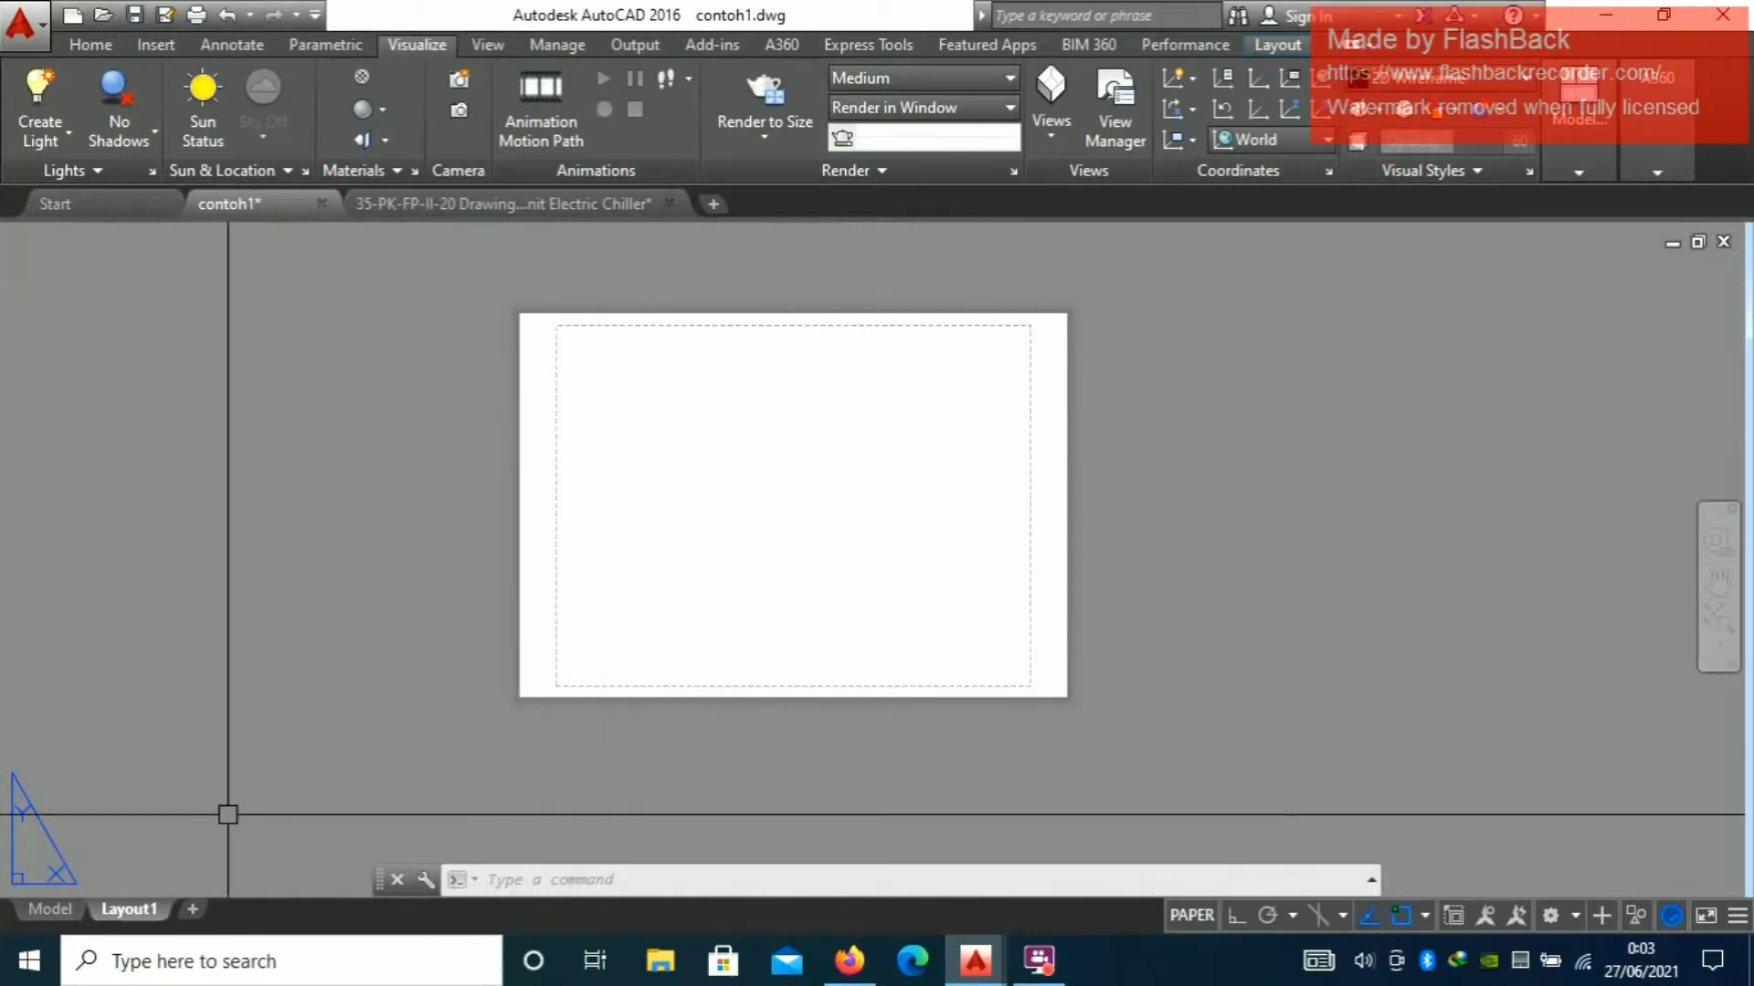
Modify Layout1's page setup to use the DWG To PDF.pc3 plotter
right_click(139, 913)
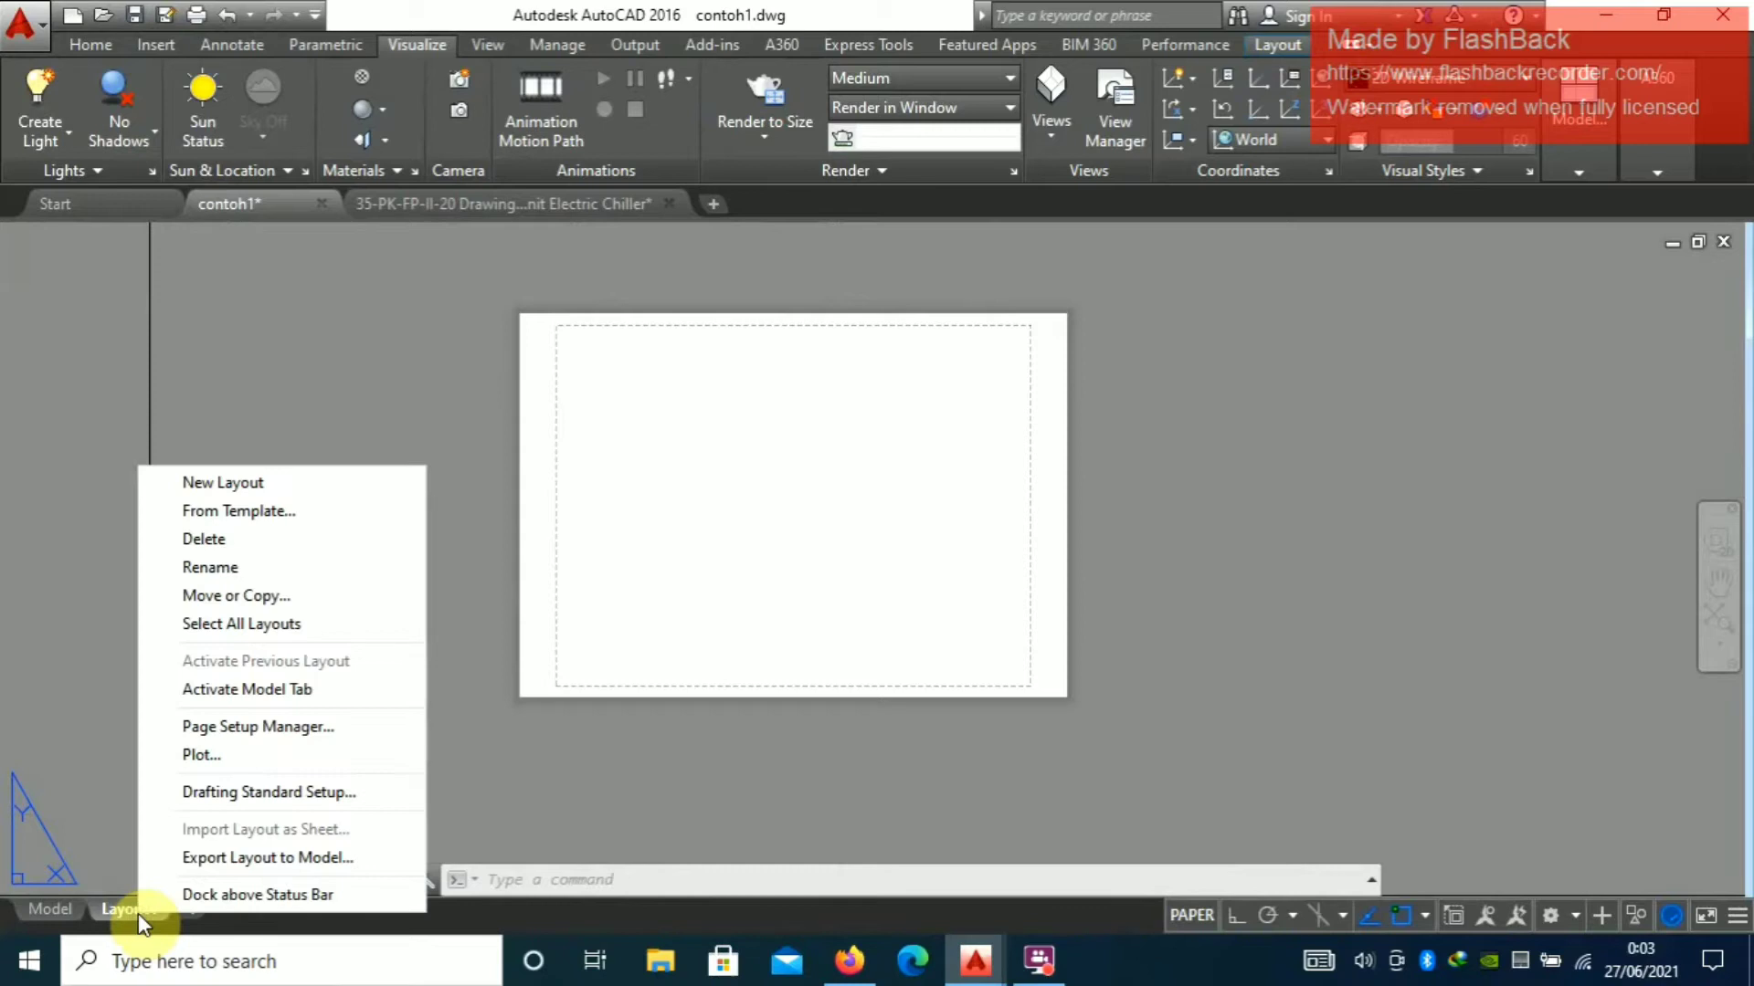
left_click(321, 728)
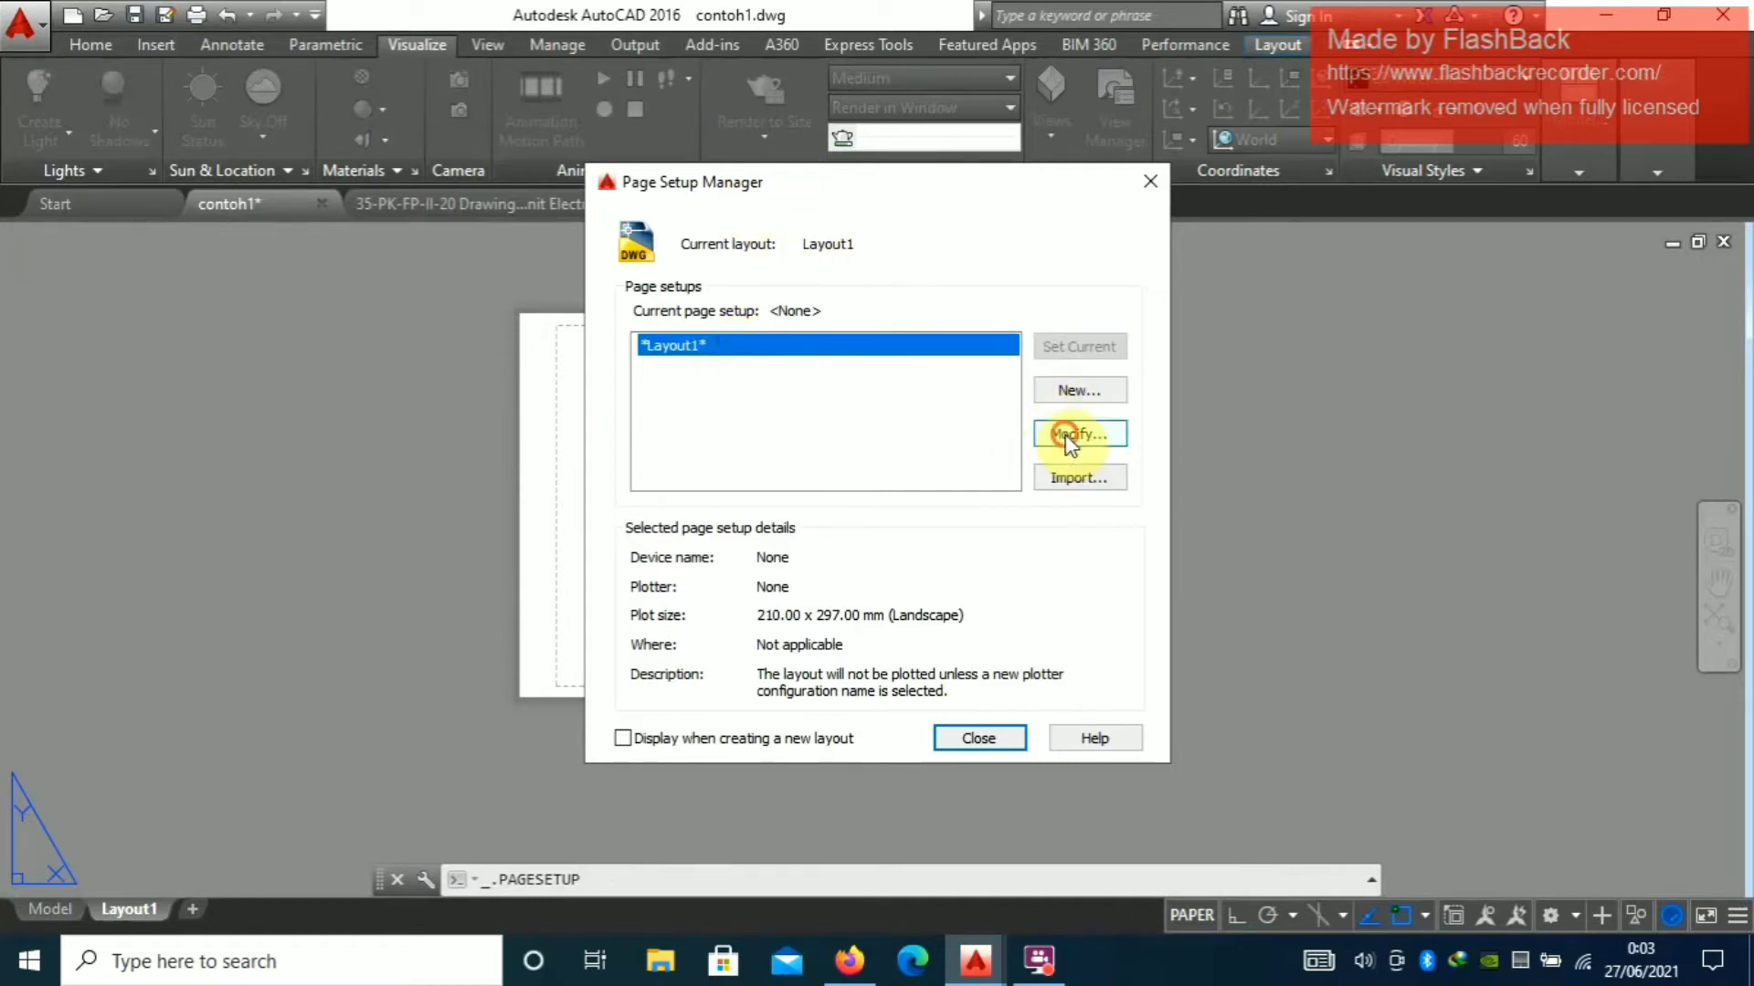
left_click(1069, 438)
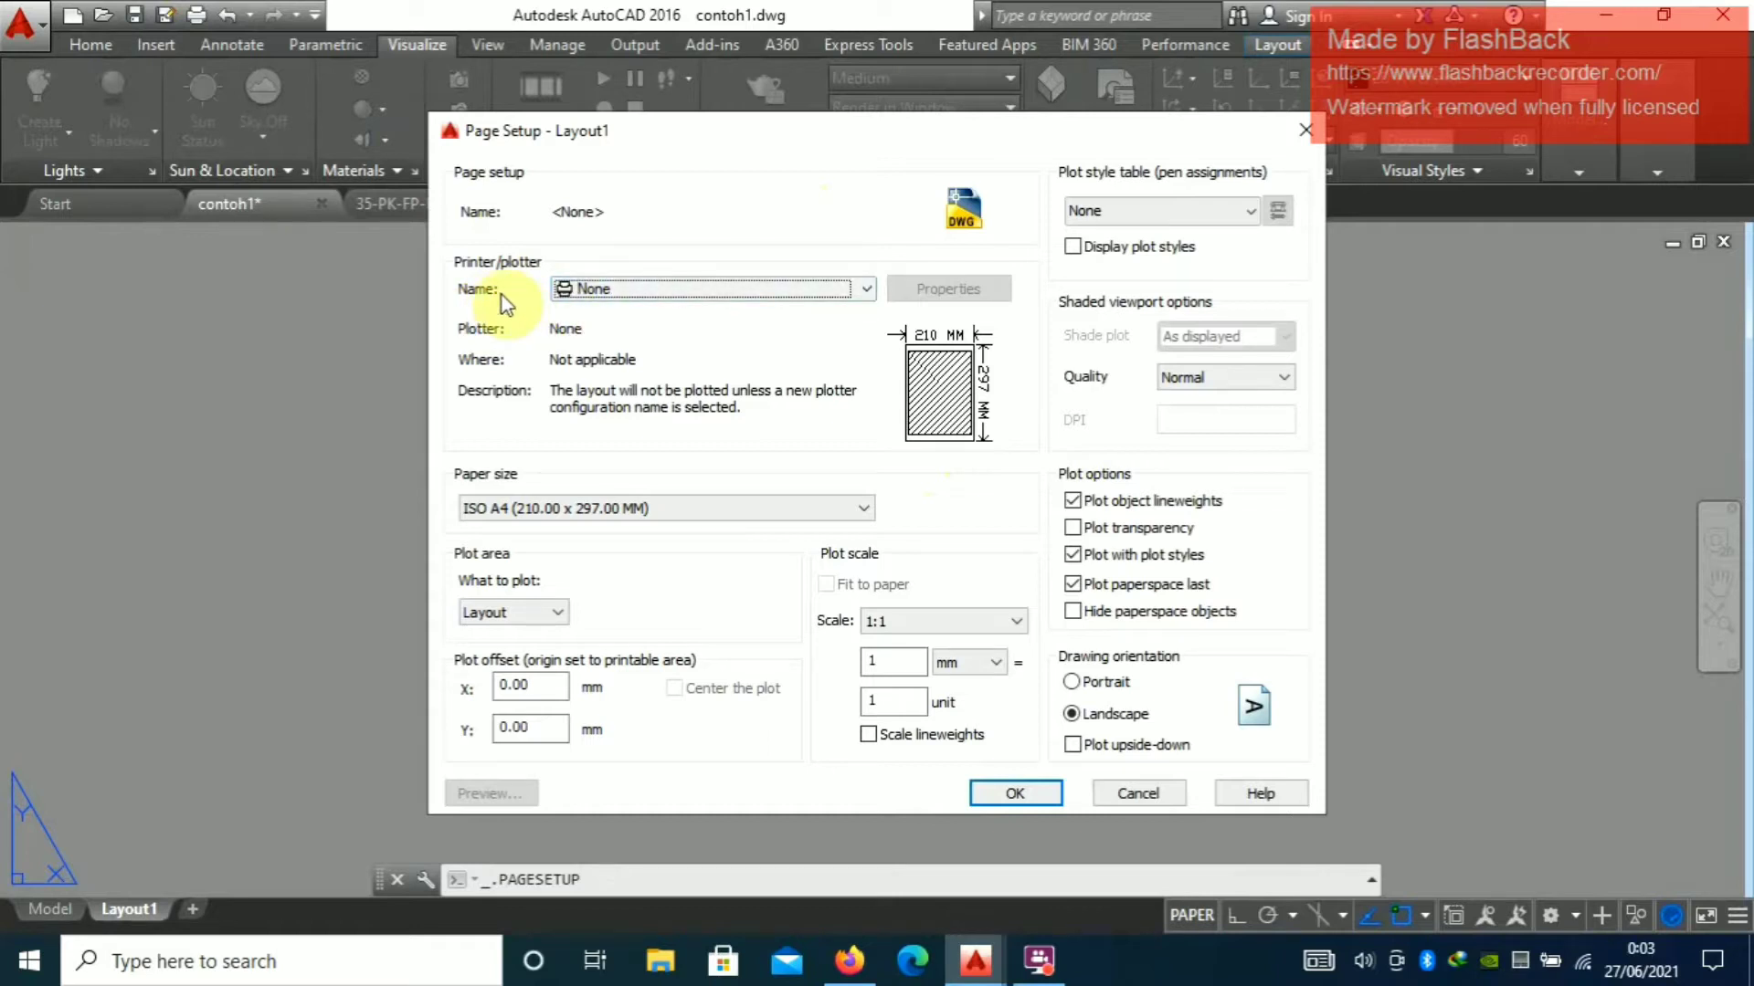
left_click(651, 290)
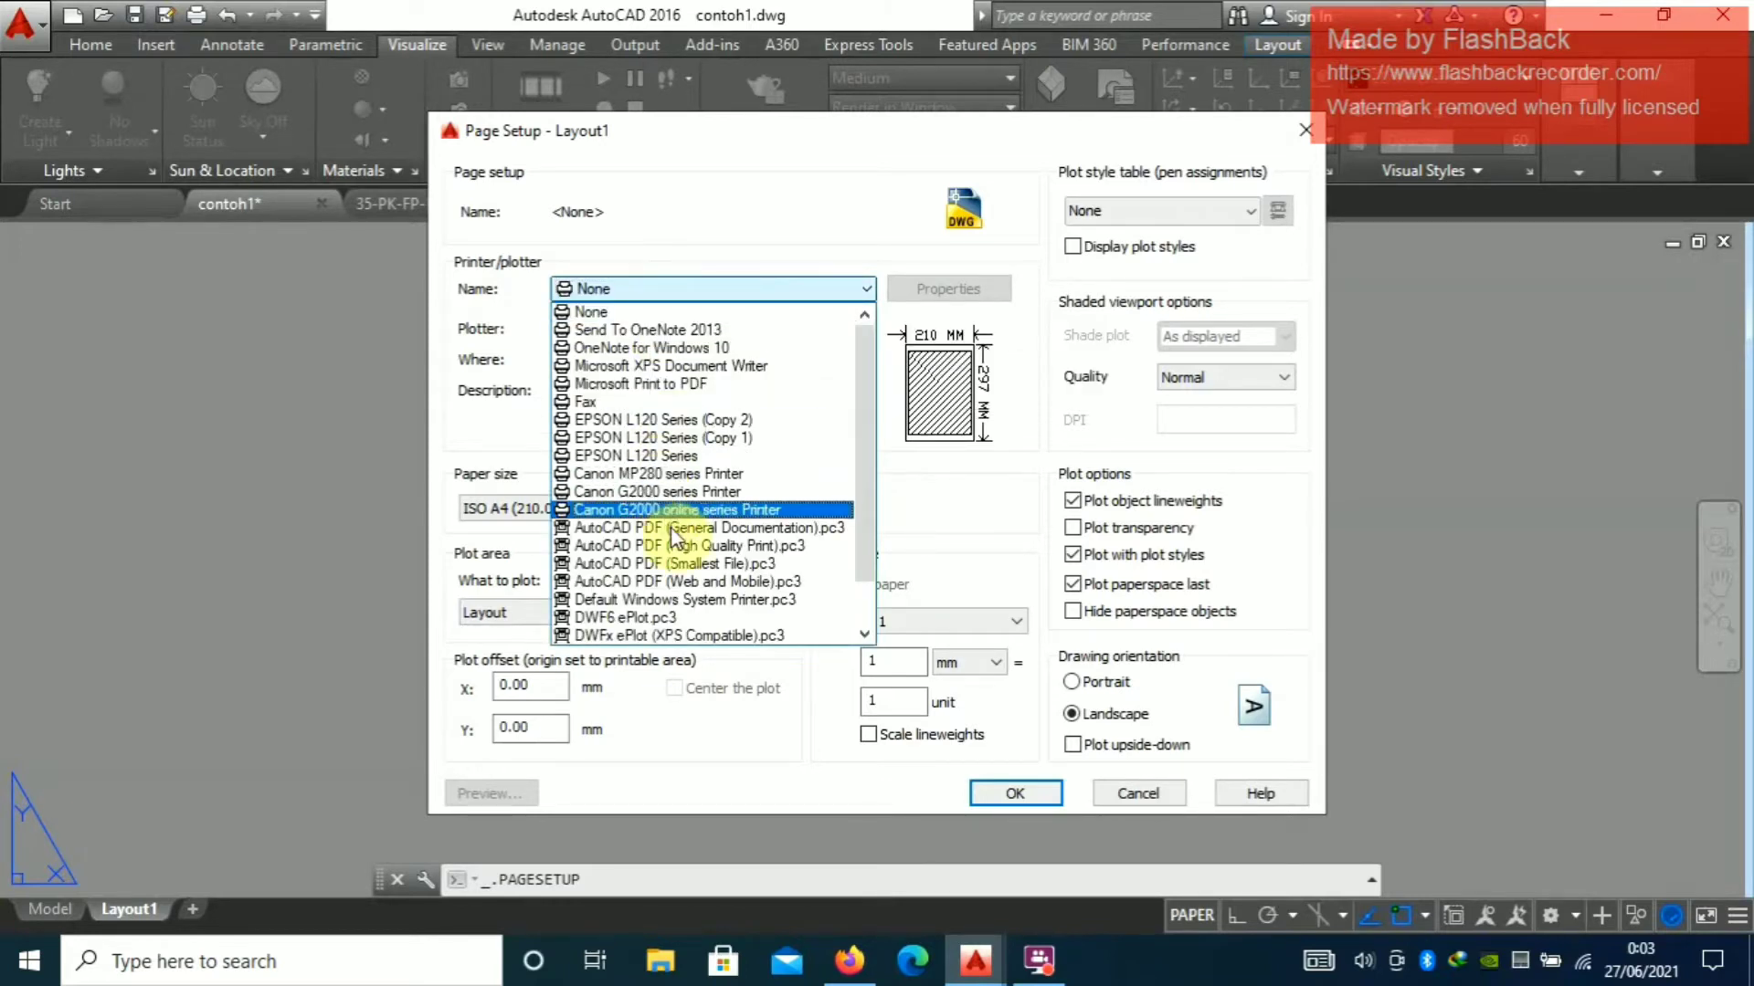
scroll(861, 370, "down", 1)
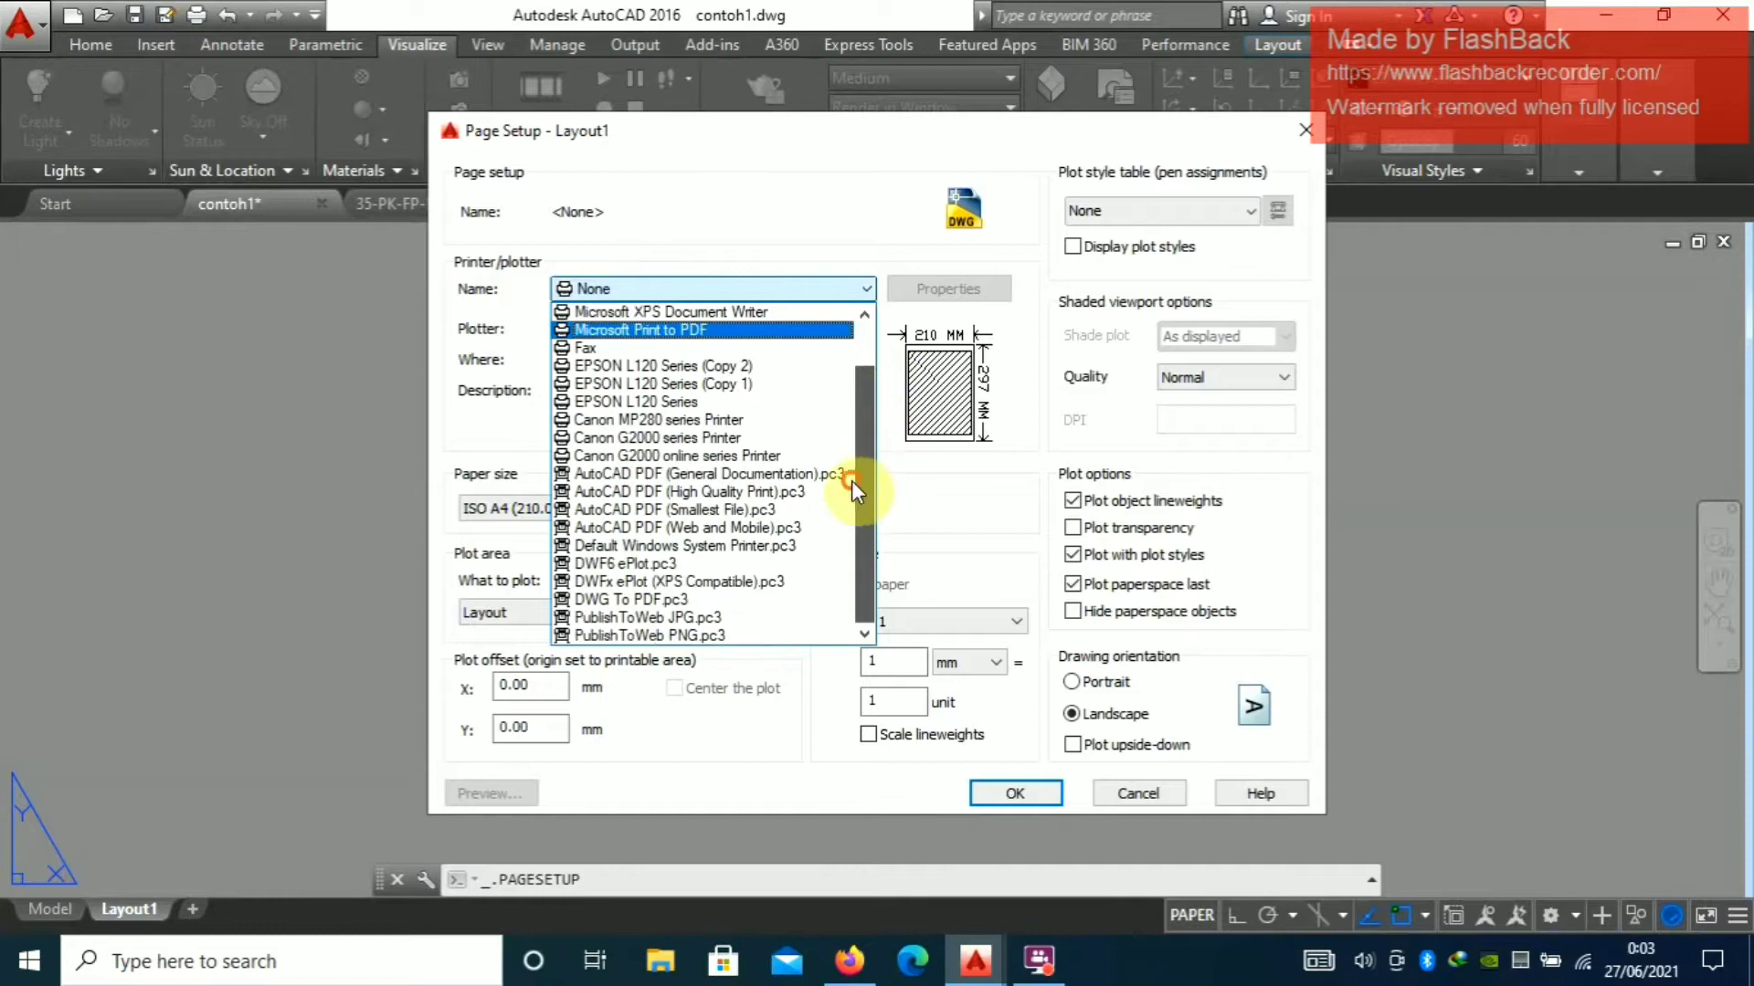
left_click(699, 603)
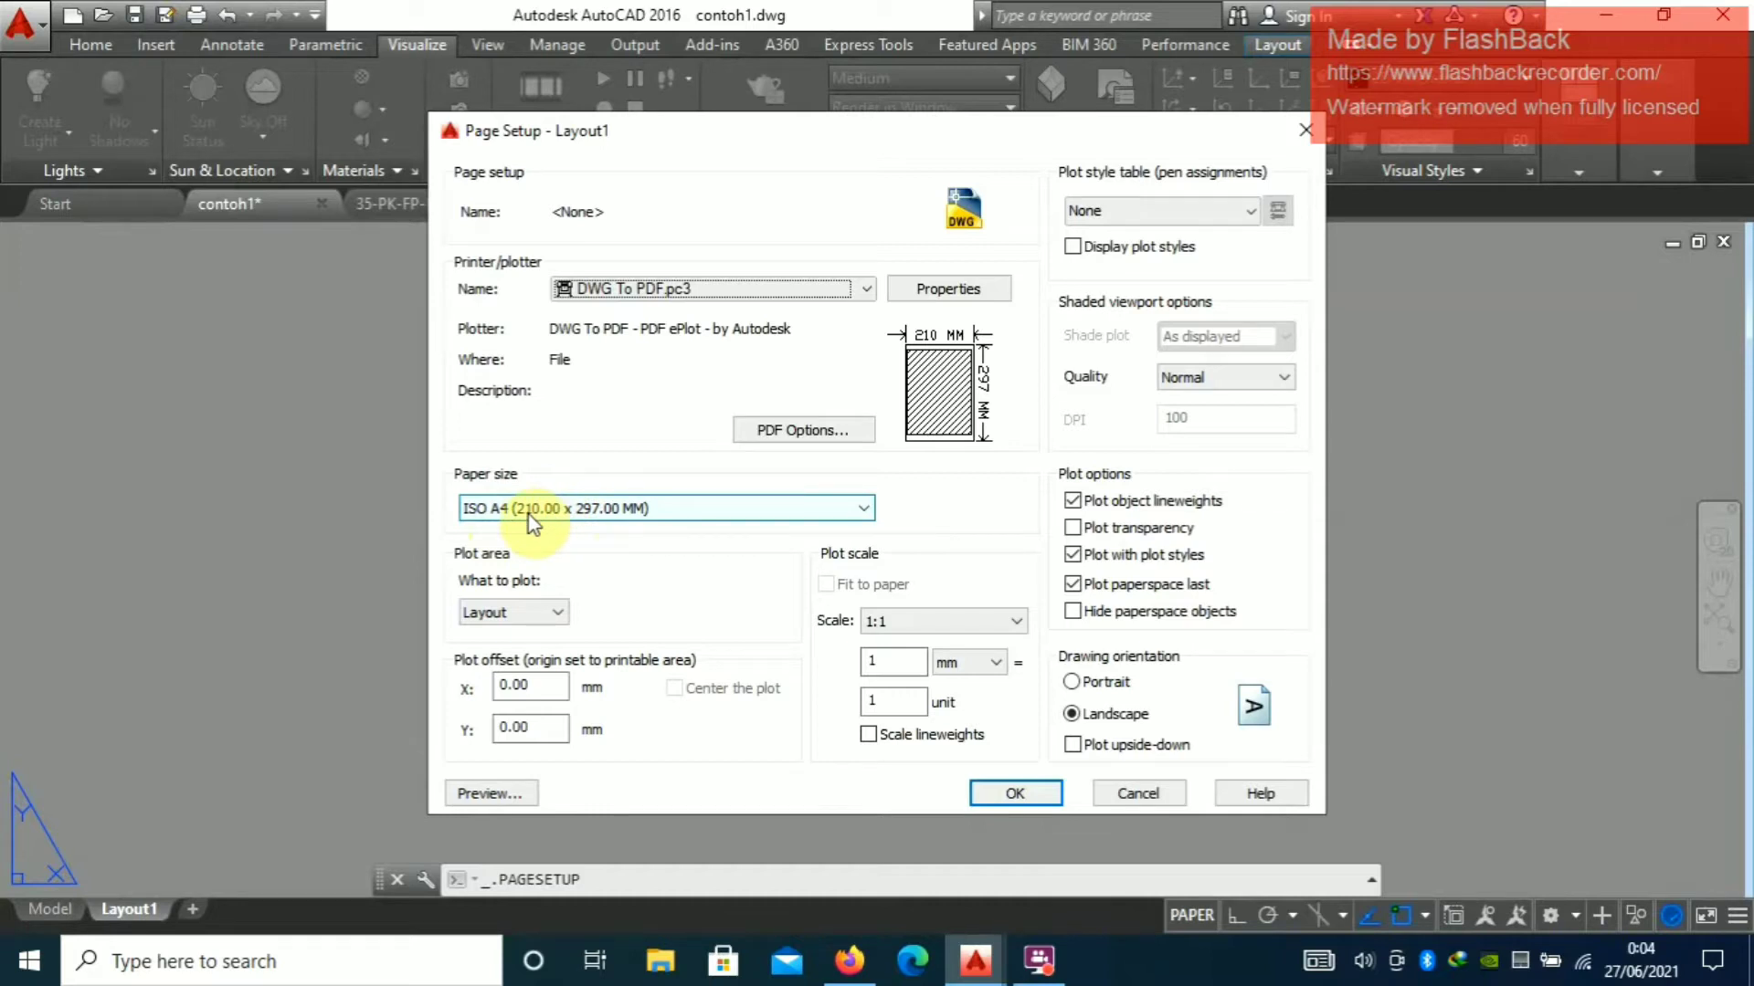
Set the paper size to ISO full bleed A4 (210.00 x 297.00 MM) and apply the page setup to the layout
mouse_move(941, 398)
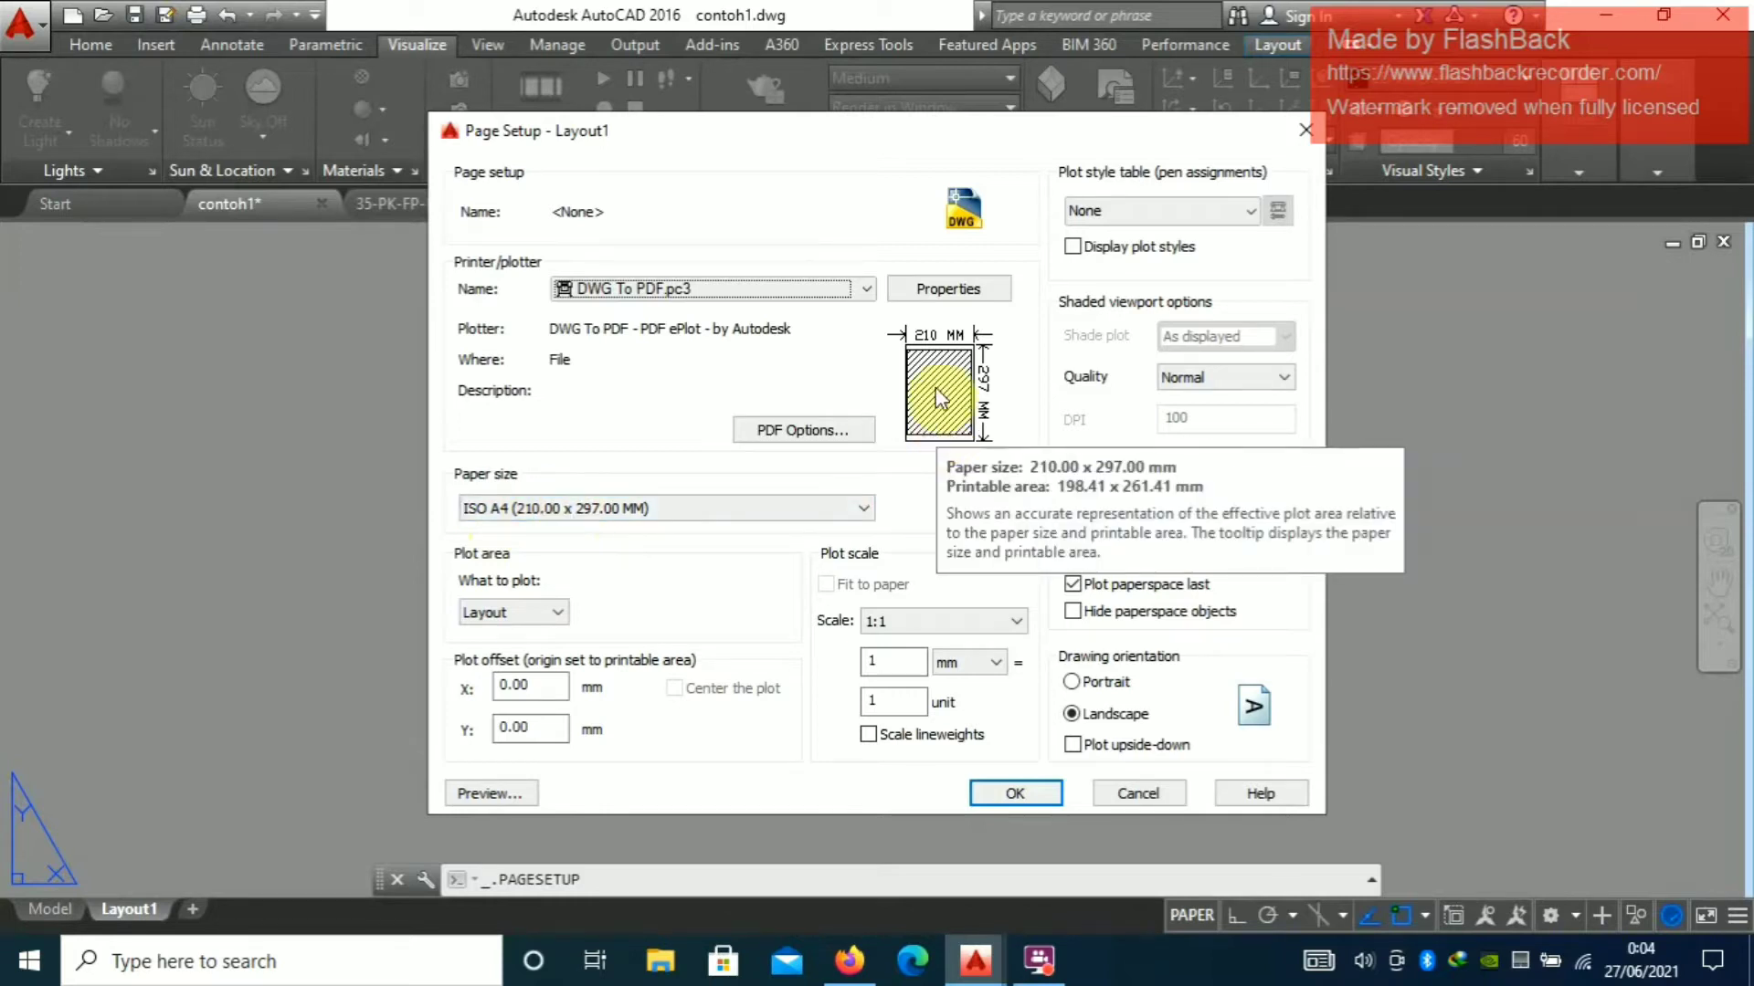
left_click(797, 507)
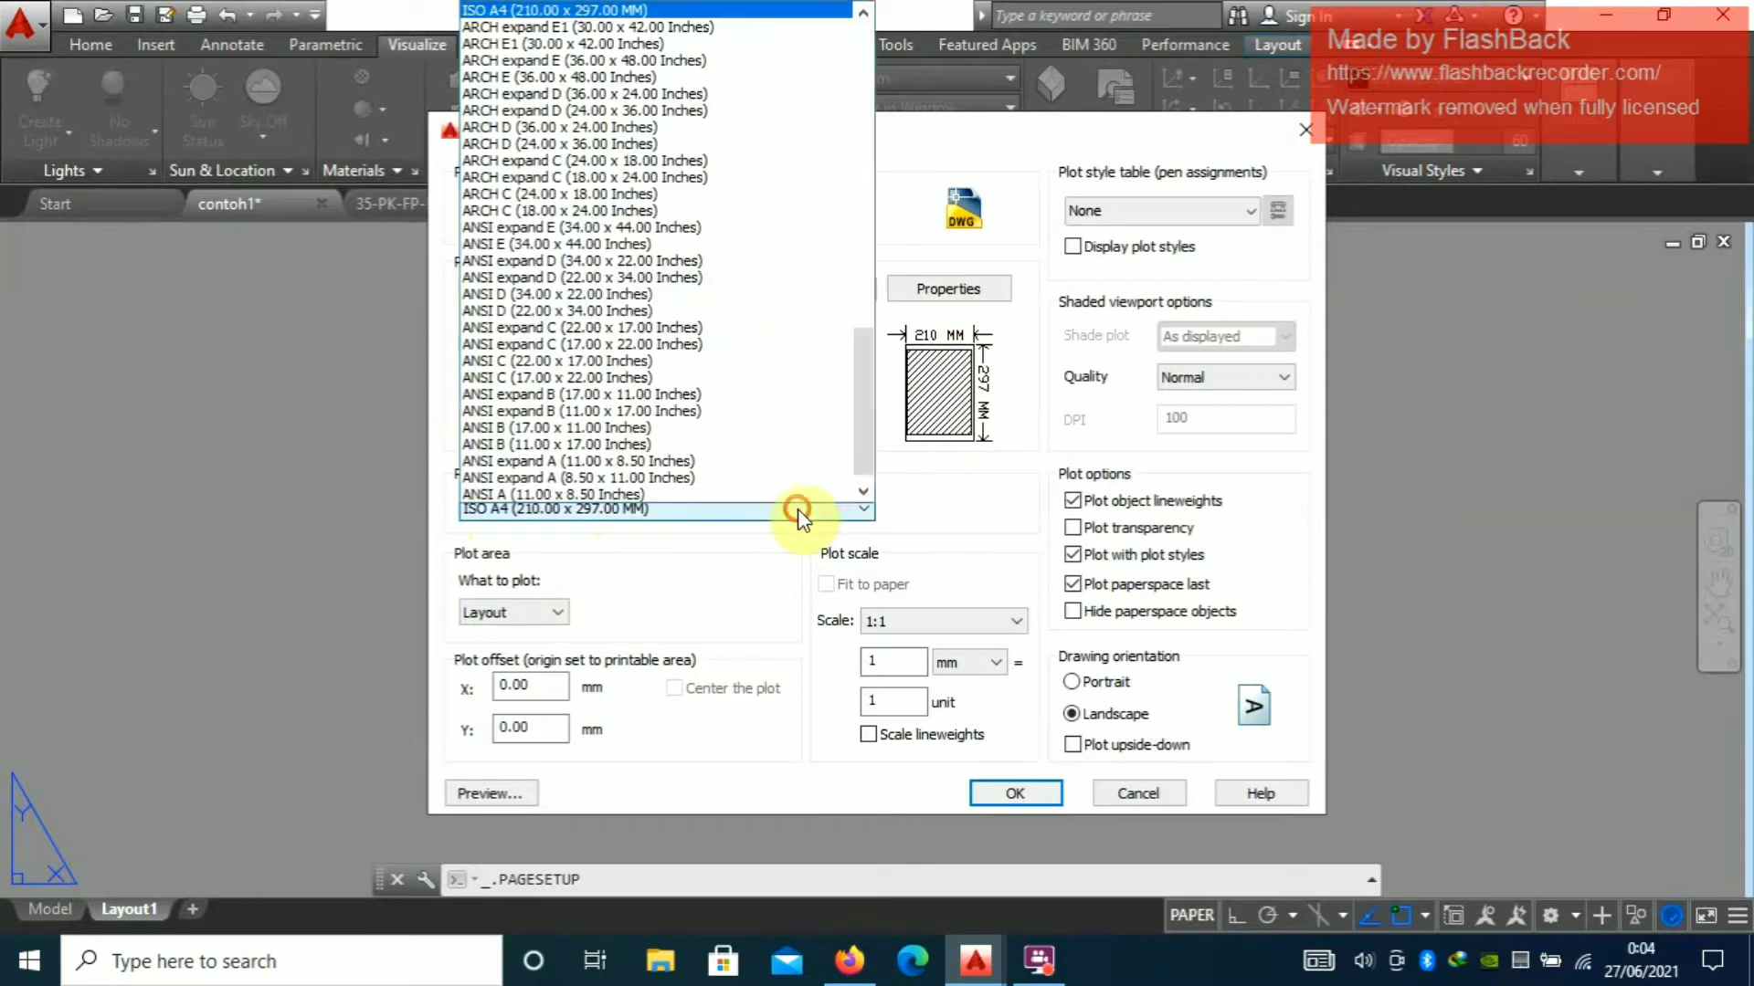
left_click_drag(866, 444, 935, 133)
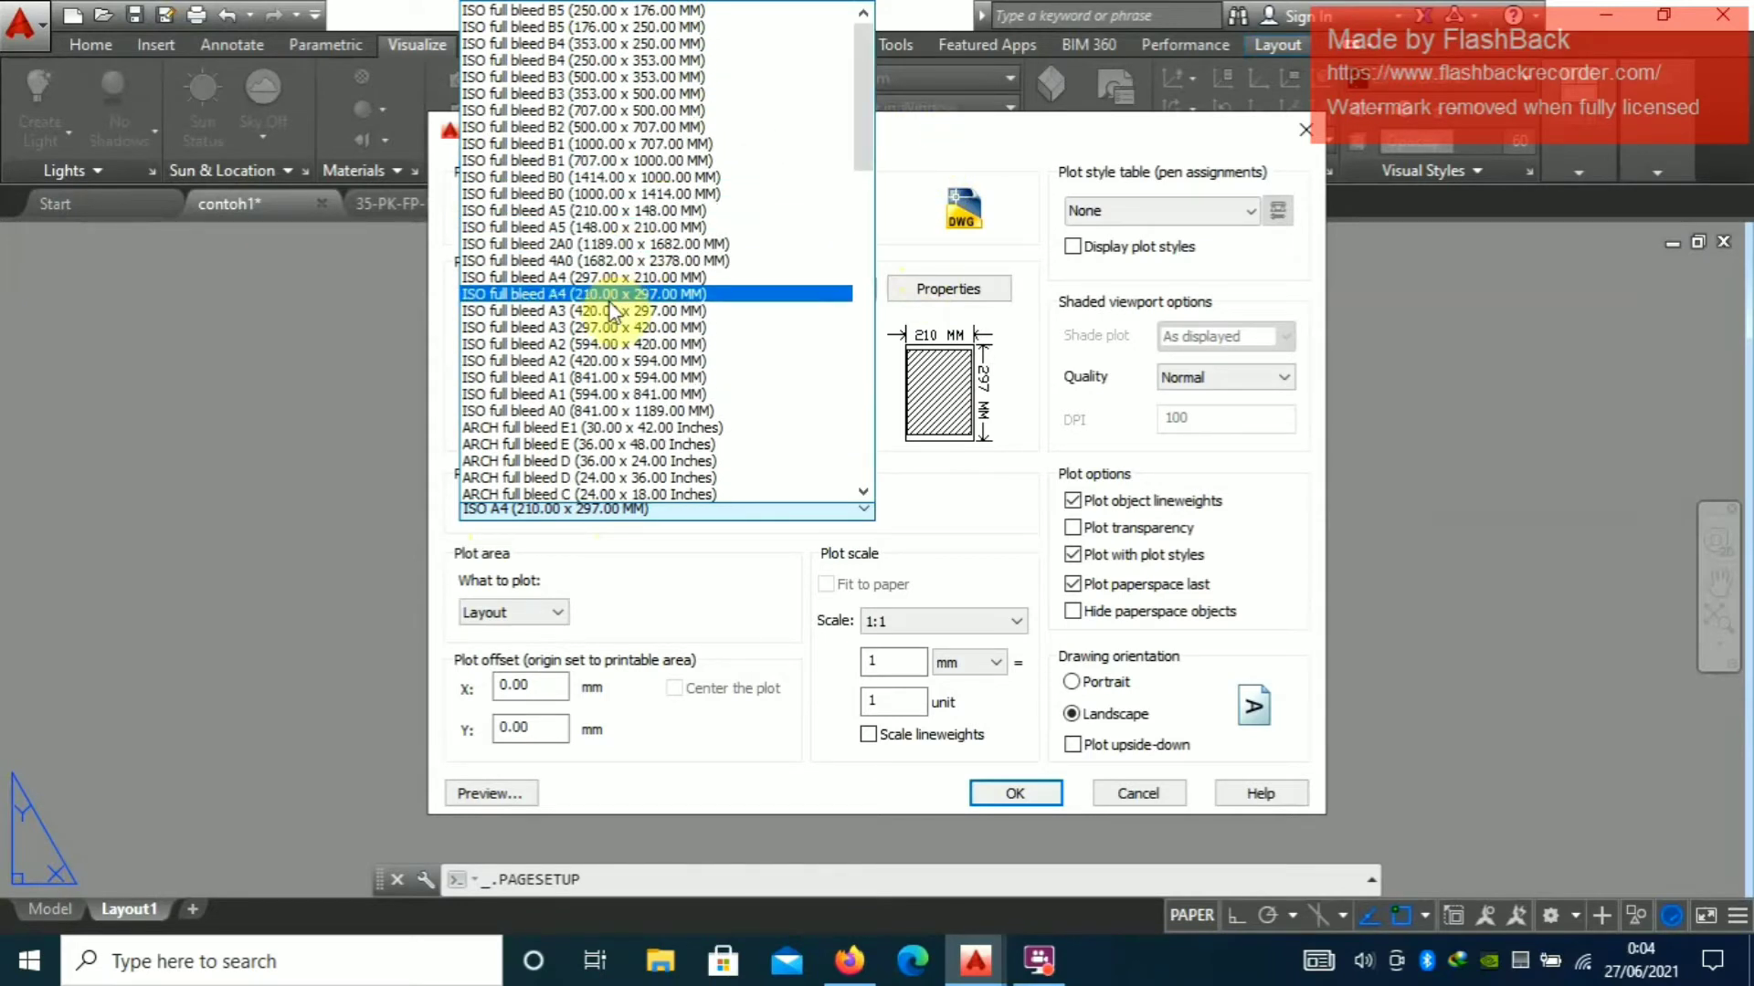
left_click(609, 296)
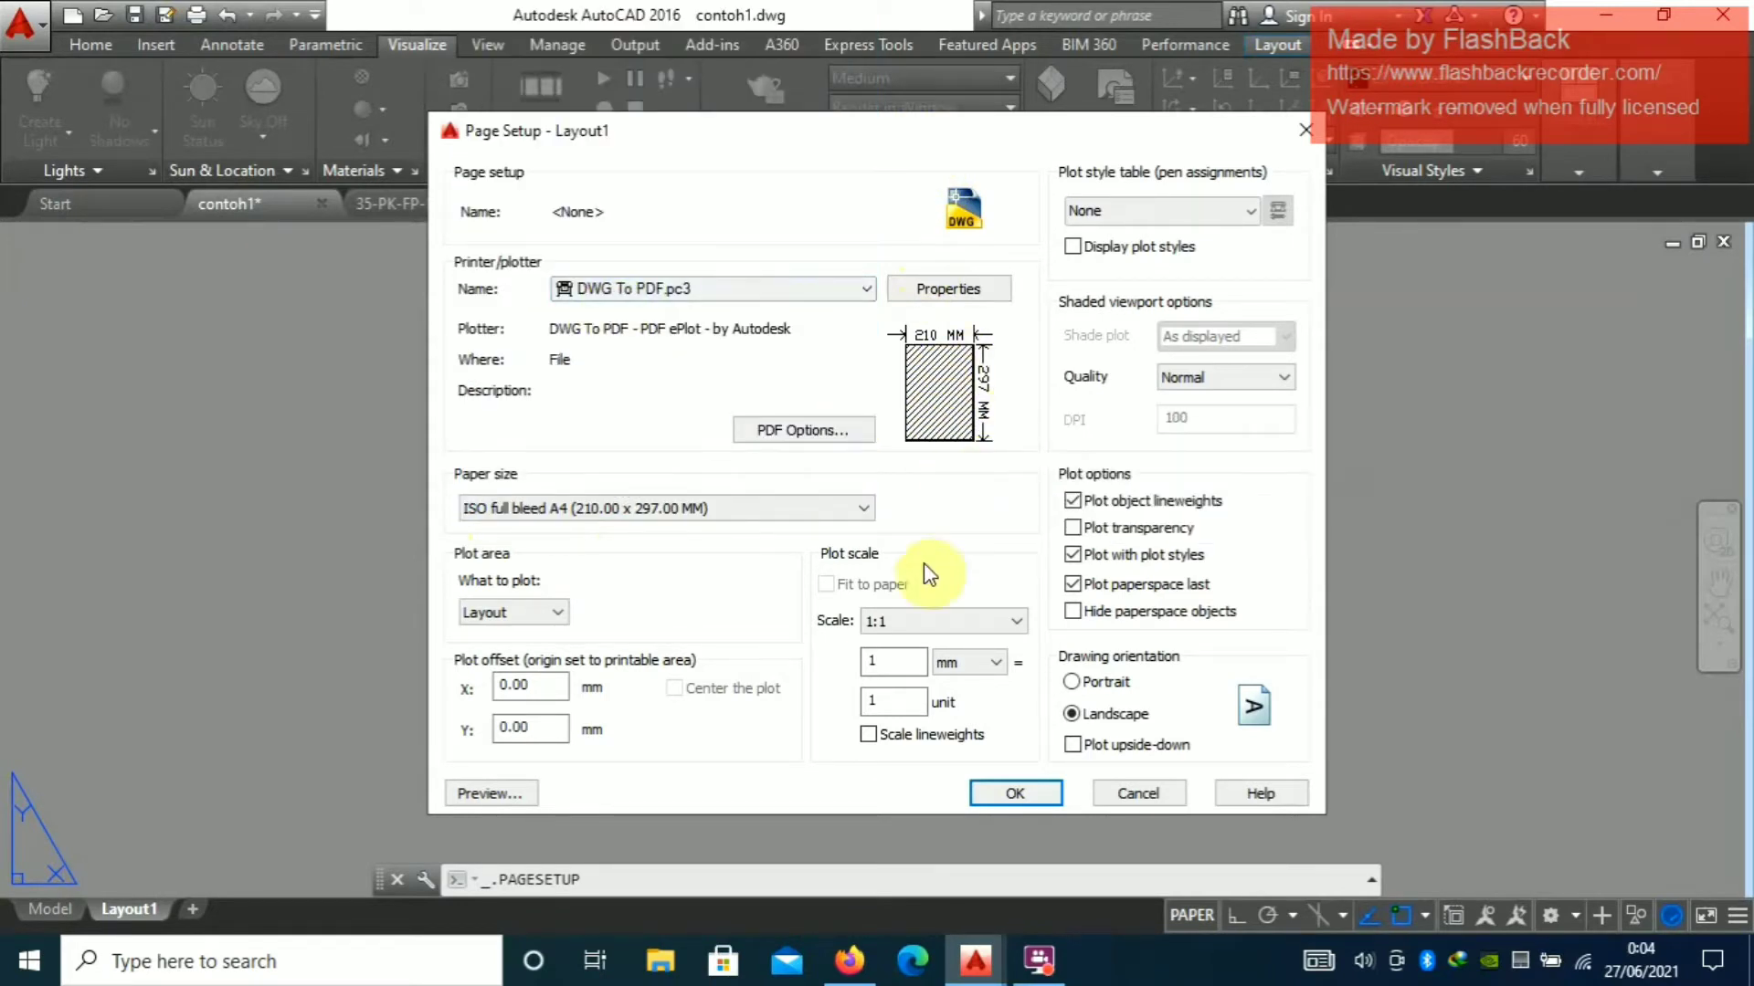
mouse_move(943, 374)
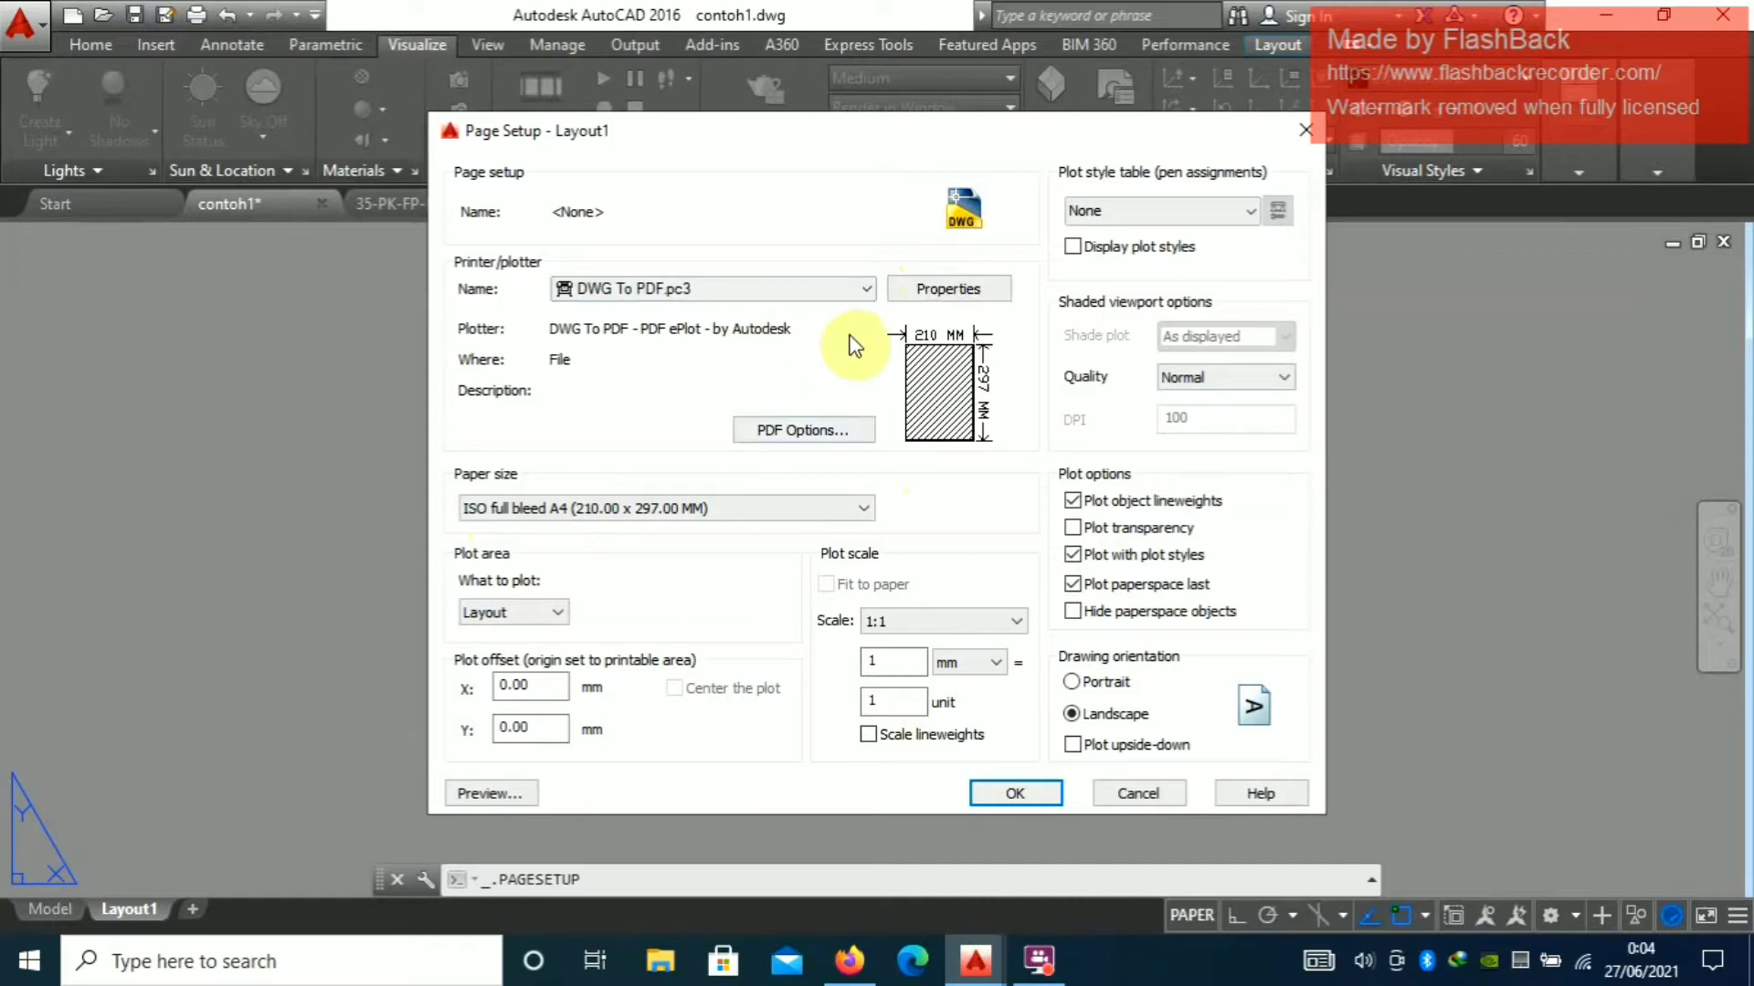
left_click(1023, 793)
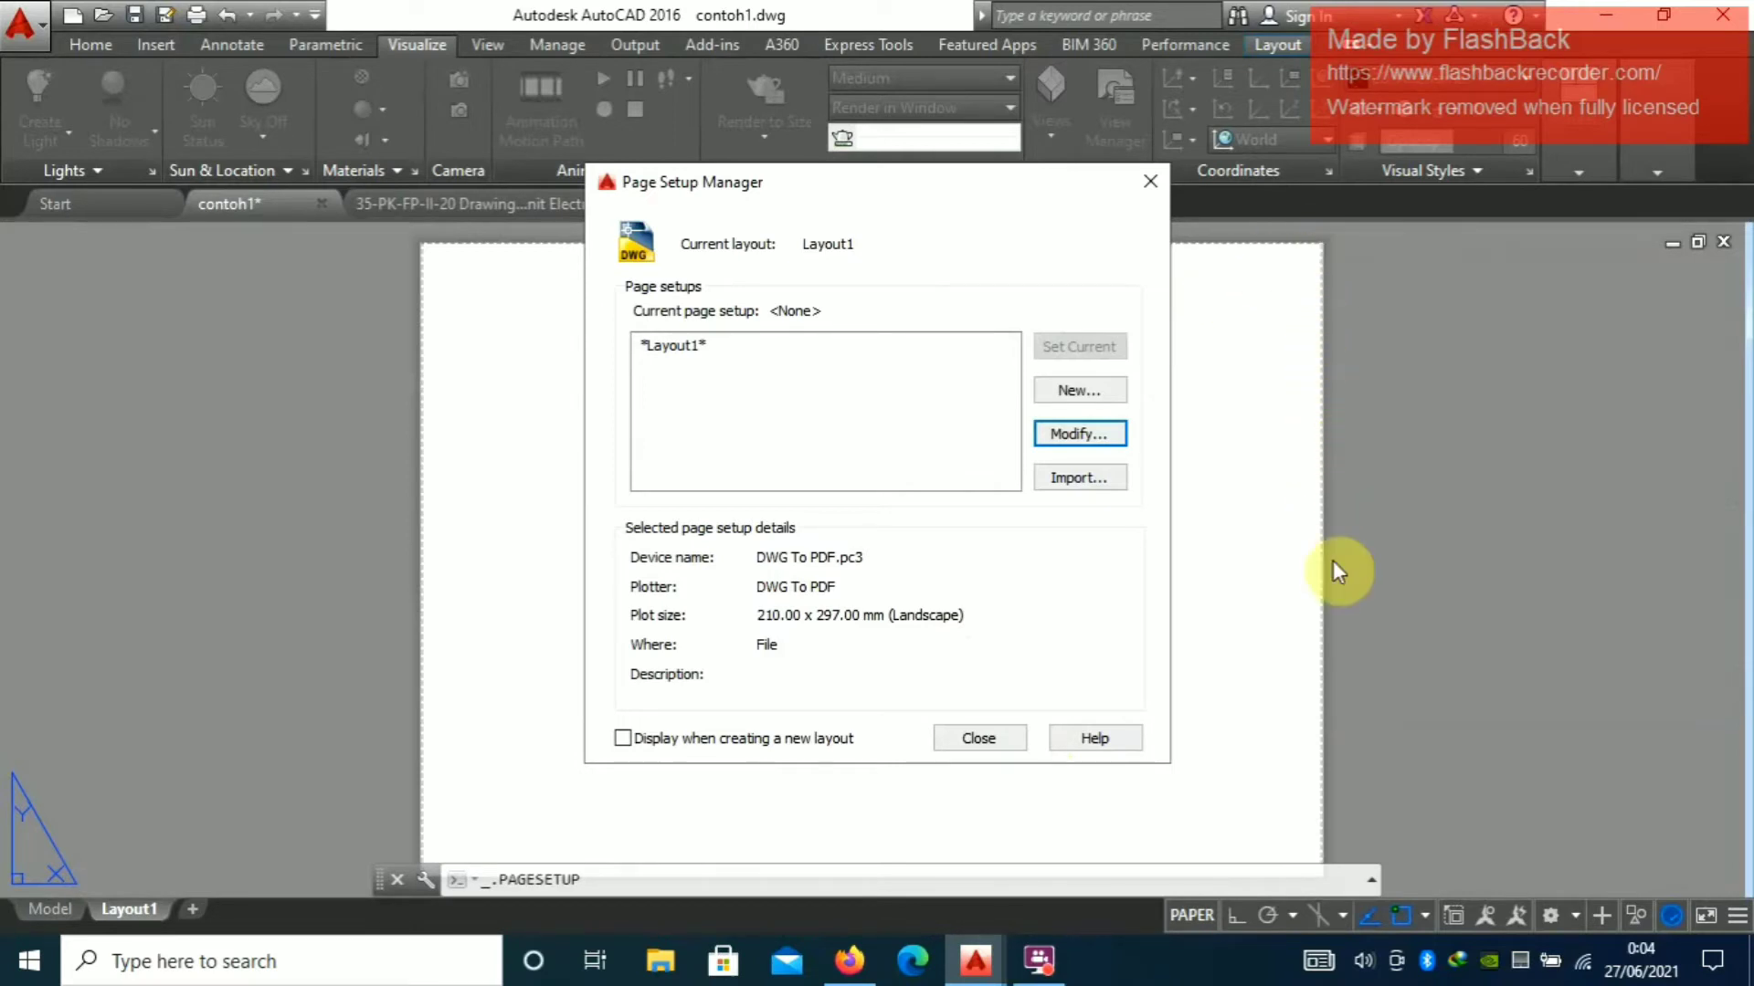
left_click(959, 740)
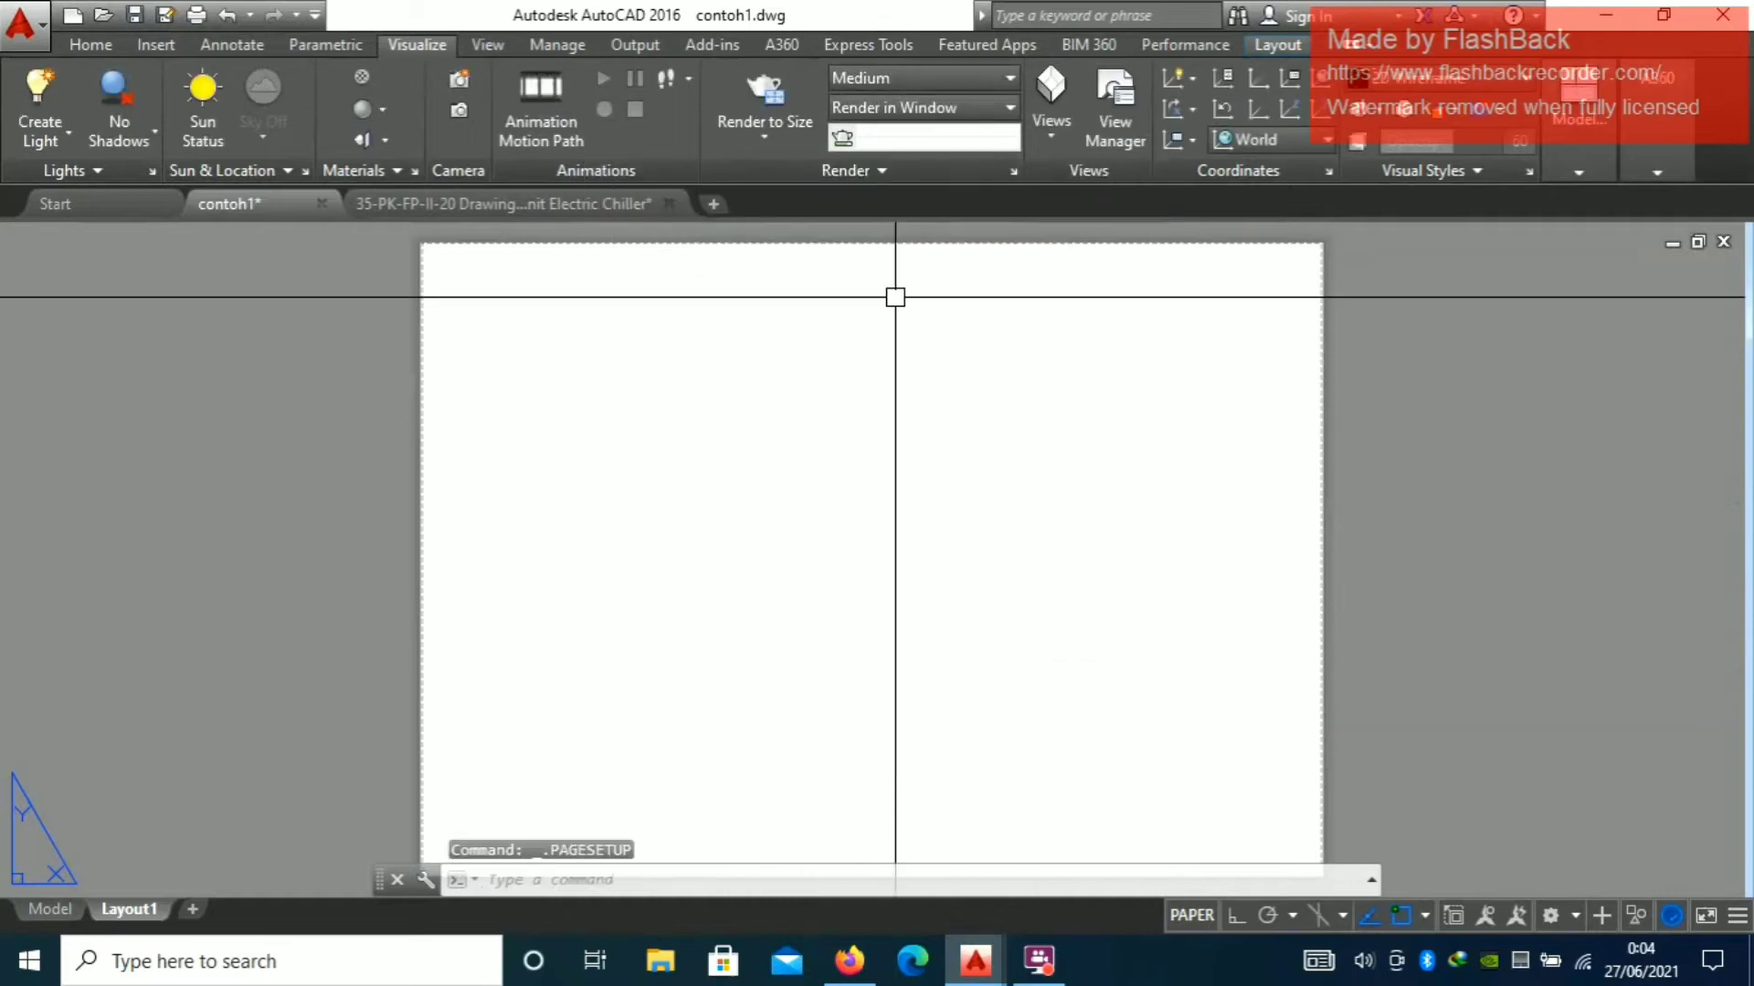
Examine the gap between the sheet edges and the dashed printable-area boundary around the layout
scroll(379, 251, "up", 3)
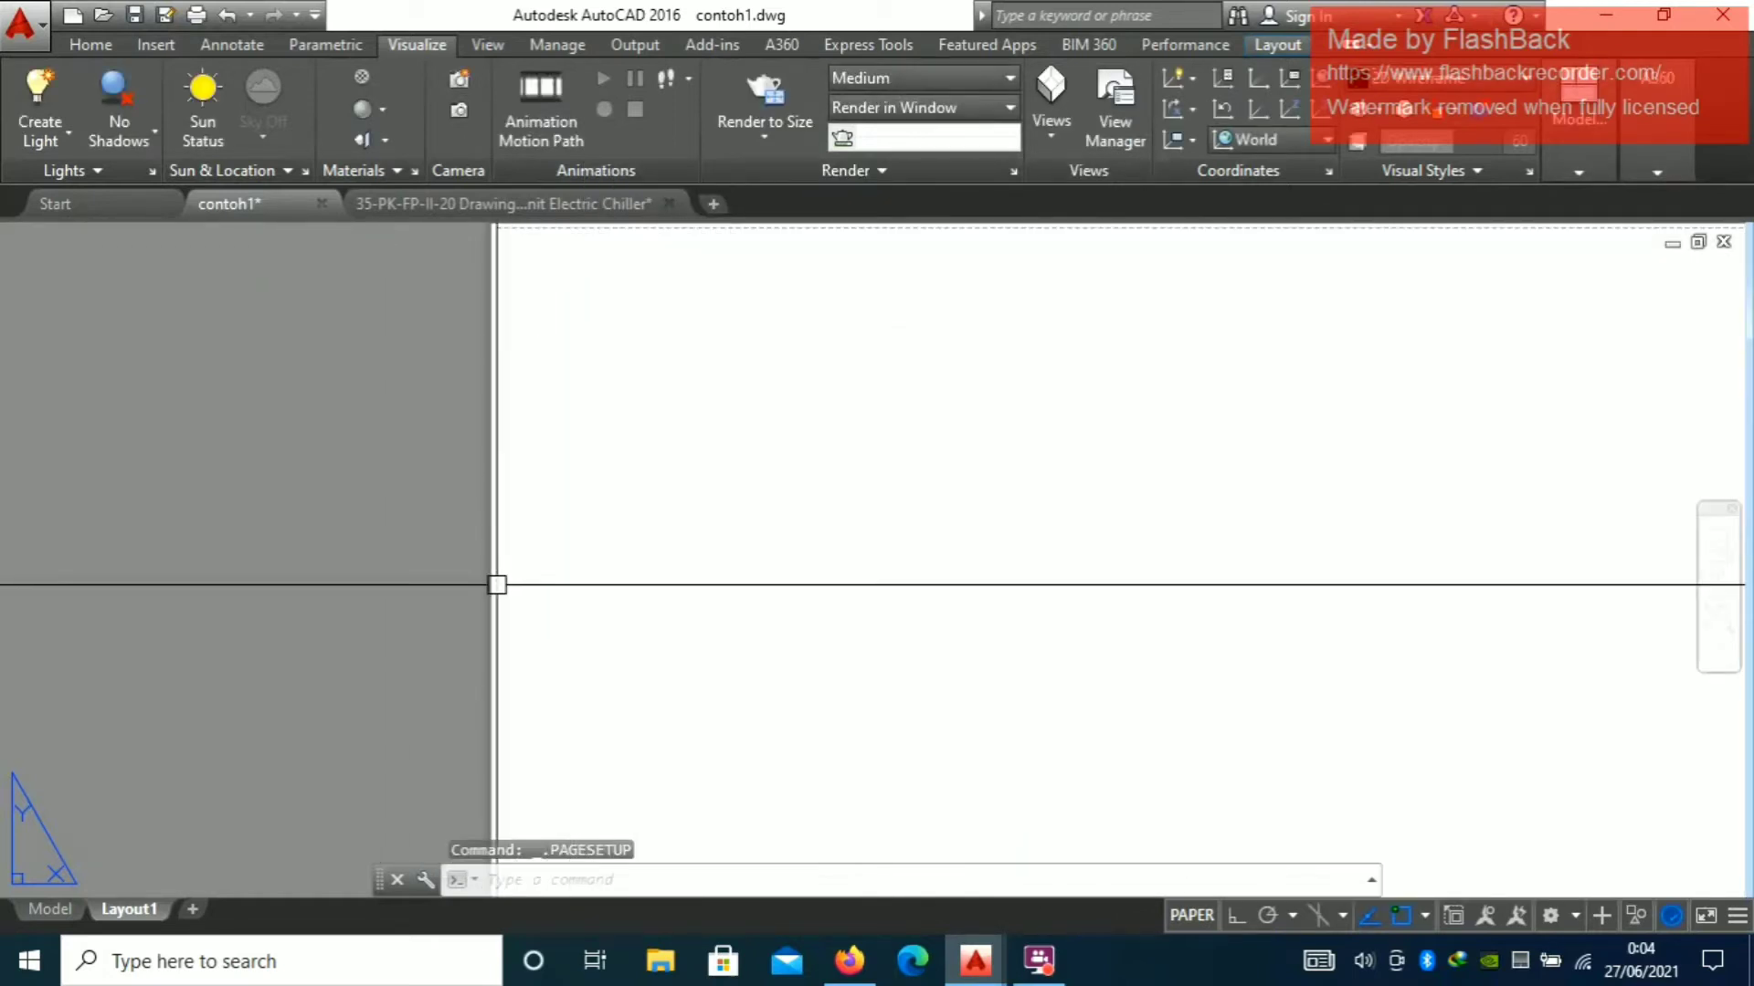
scroll(475, 538, "up", 4)
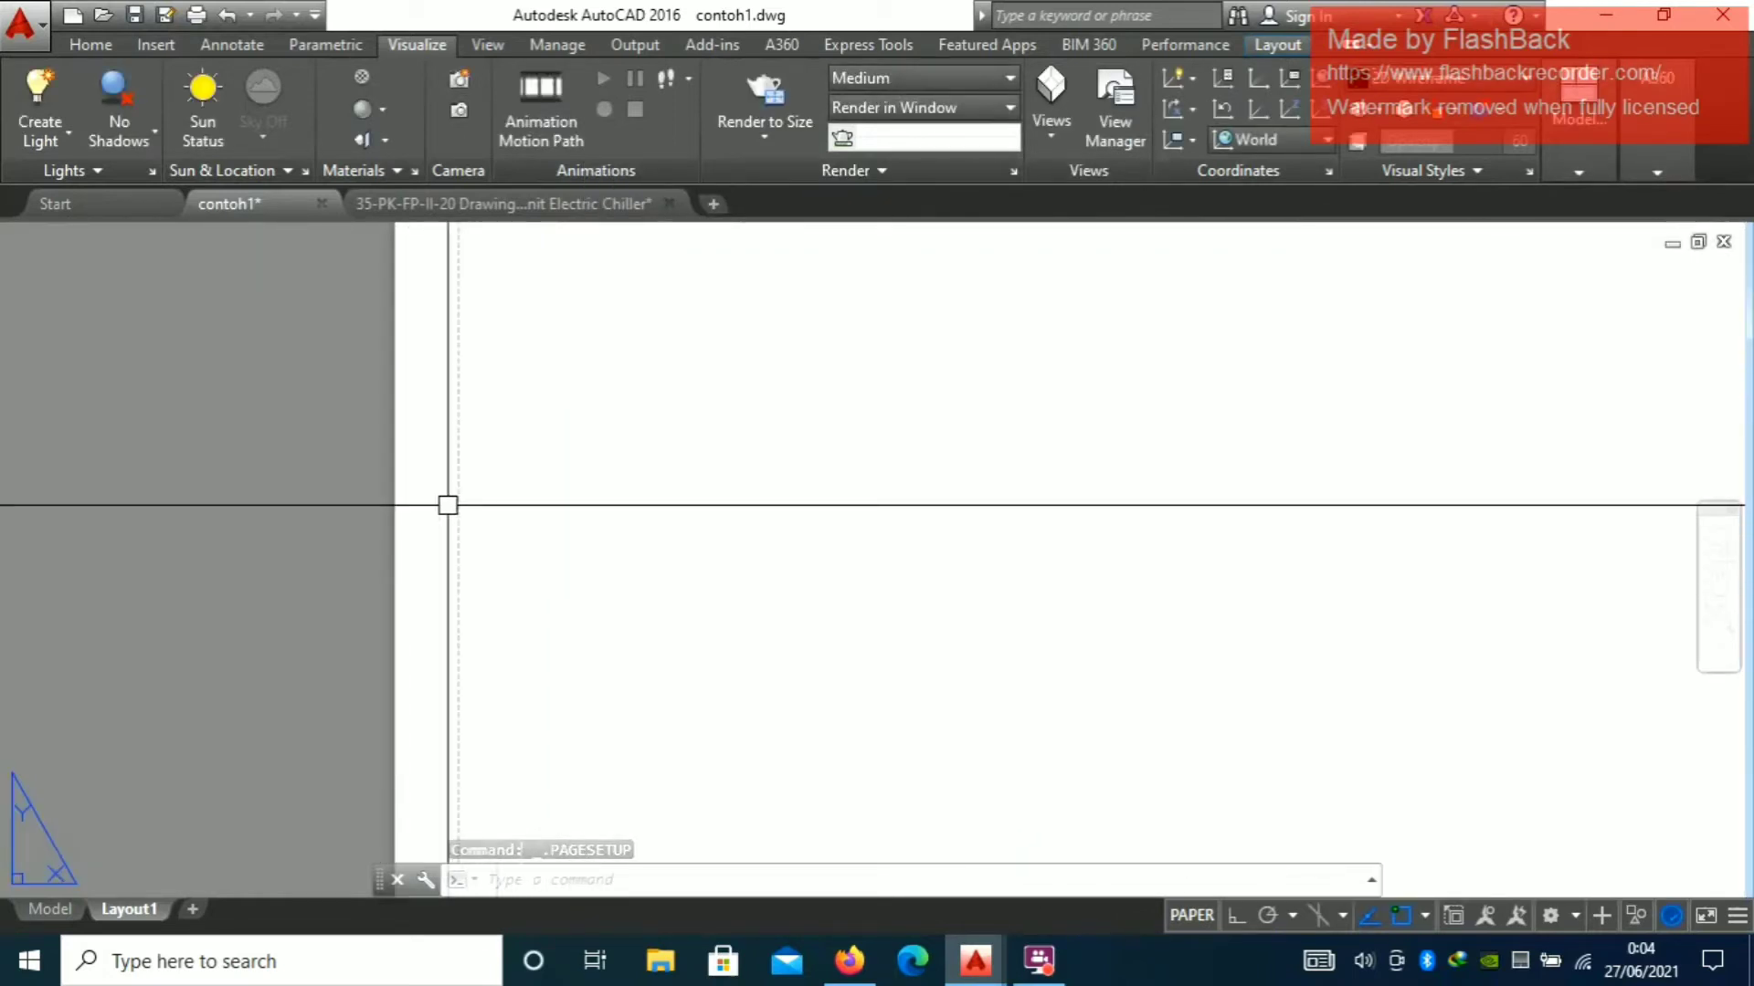
scroll(447, 503, "down", 4)
scroll(983, 493, "up", 3)
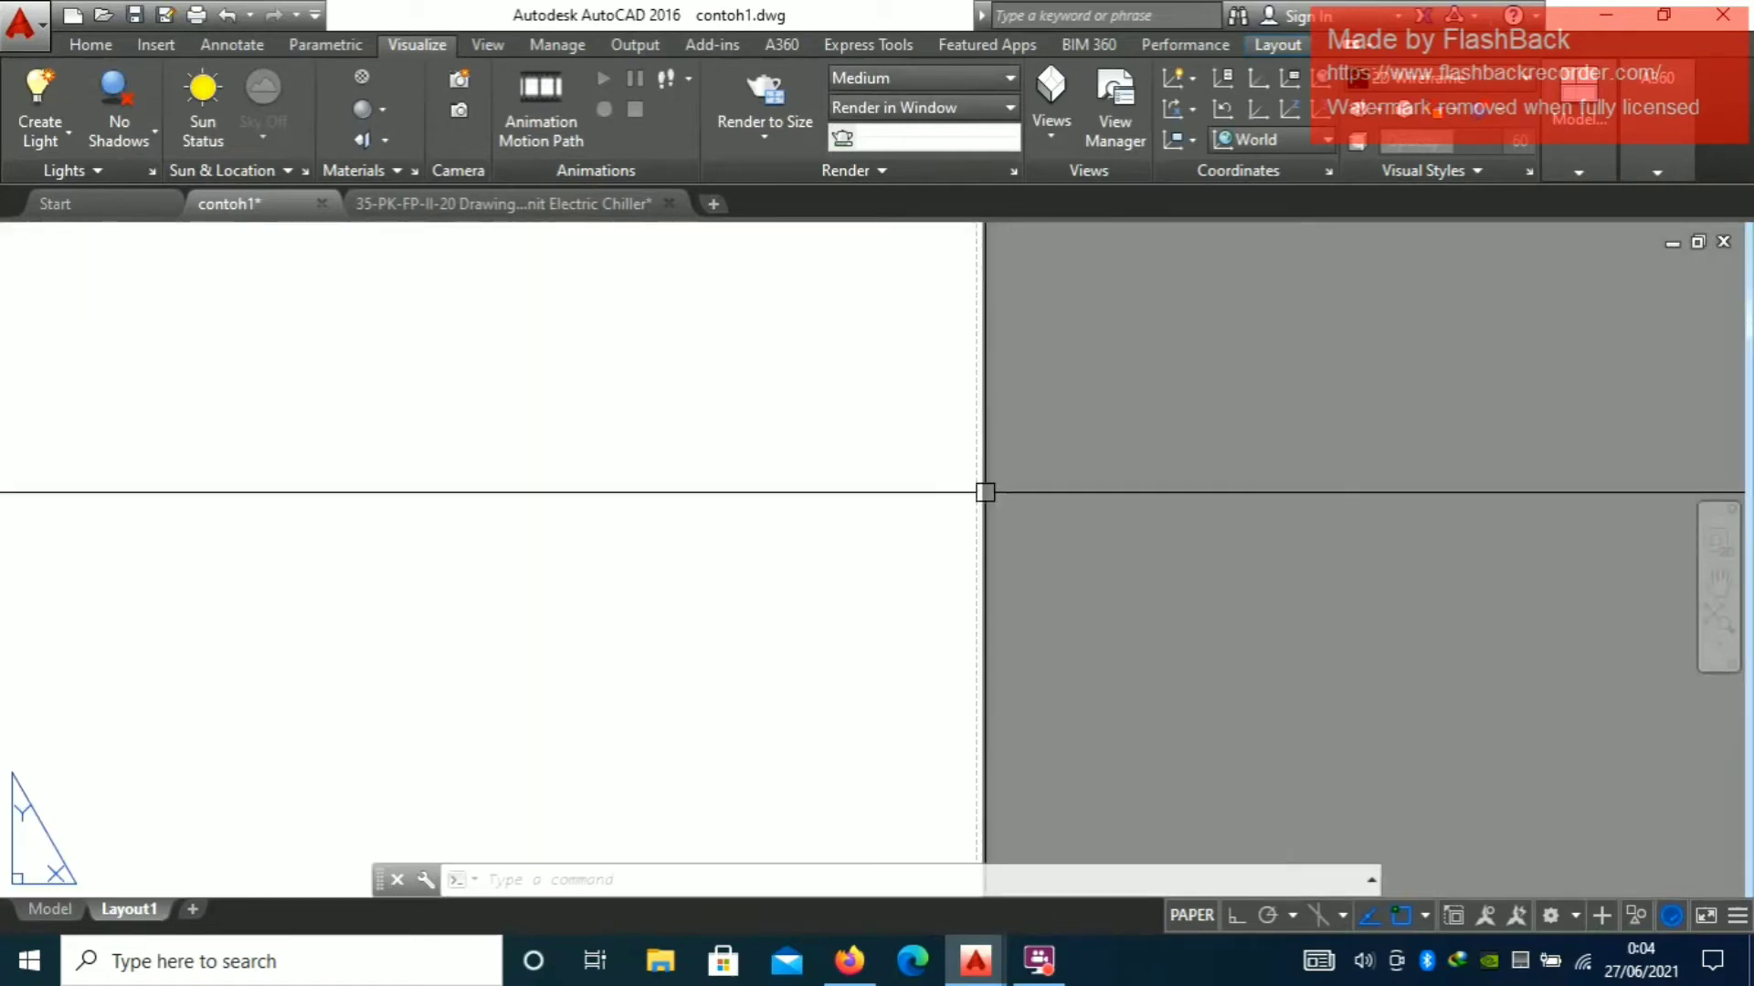
scroll(527, 582, "down", 5)
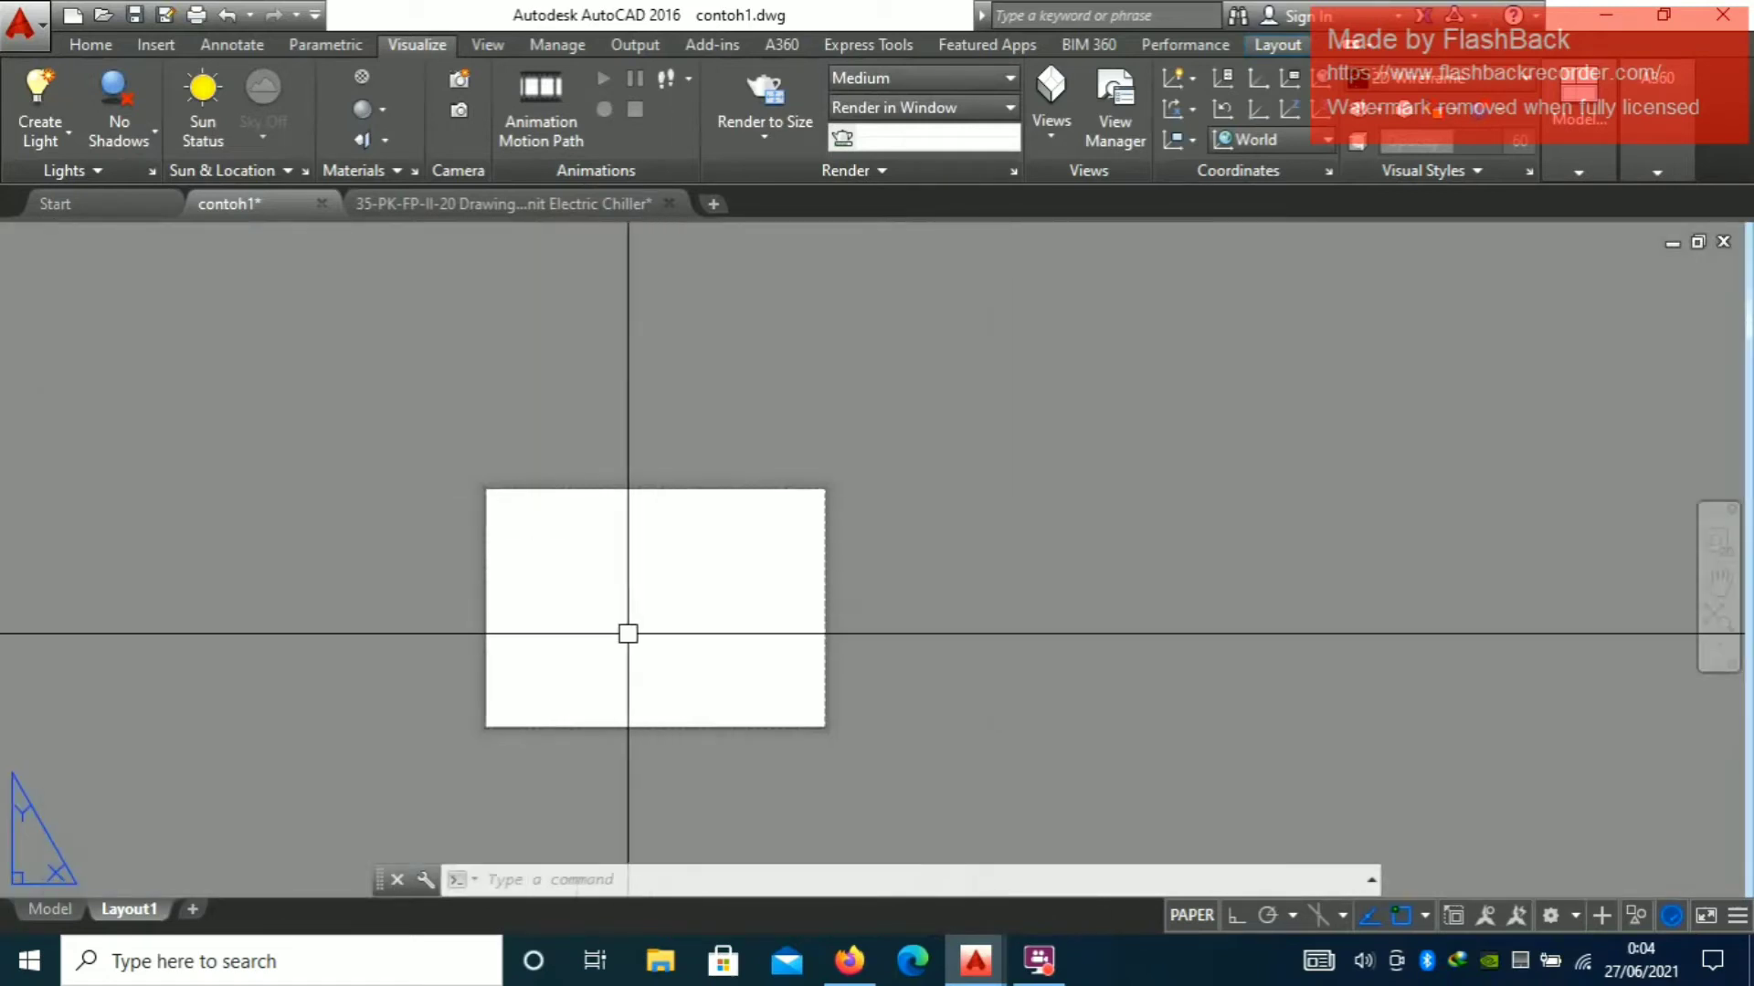
scroll(626, 630, "up", 4)
middle_click_drag(611, 611, 771, 509)
scroll(743, 517, "down", 3)
scroll(743, 485, "up", 3)
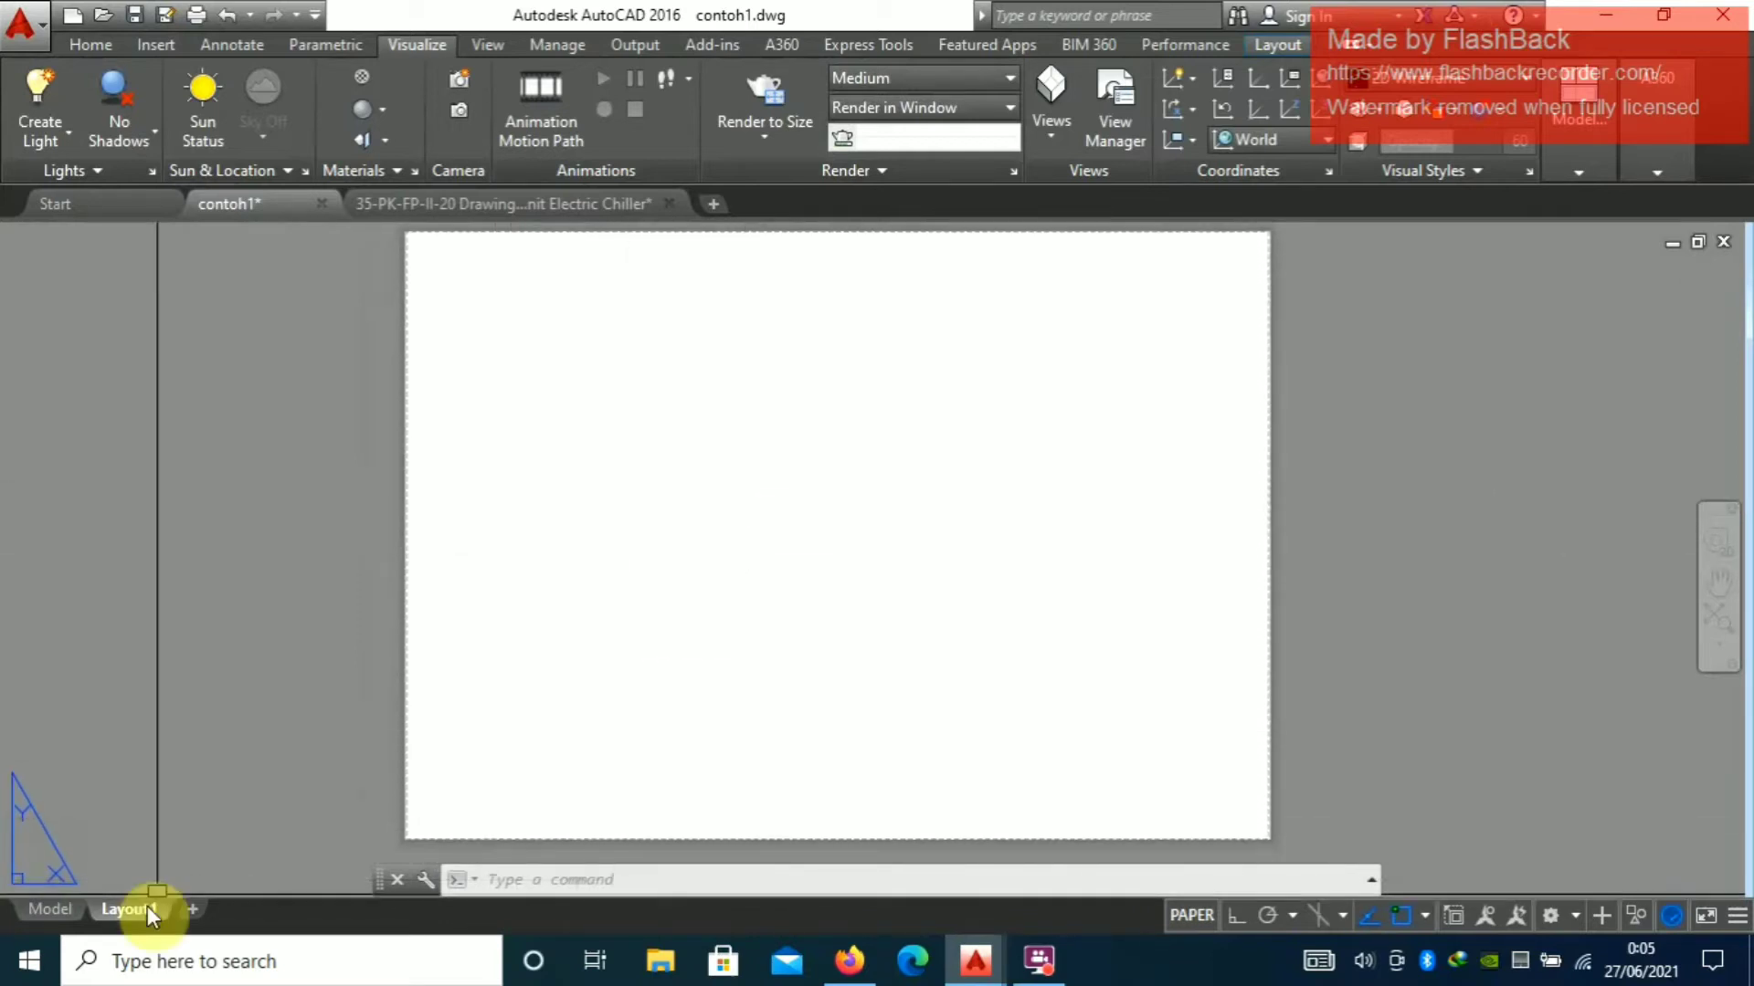
Rename the Layout1 layout as 1
mouse_move(144, 913)
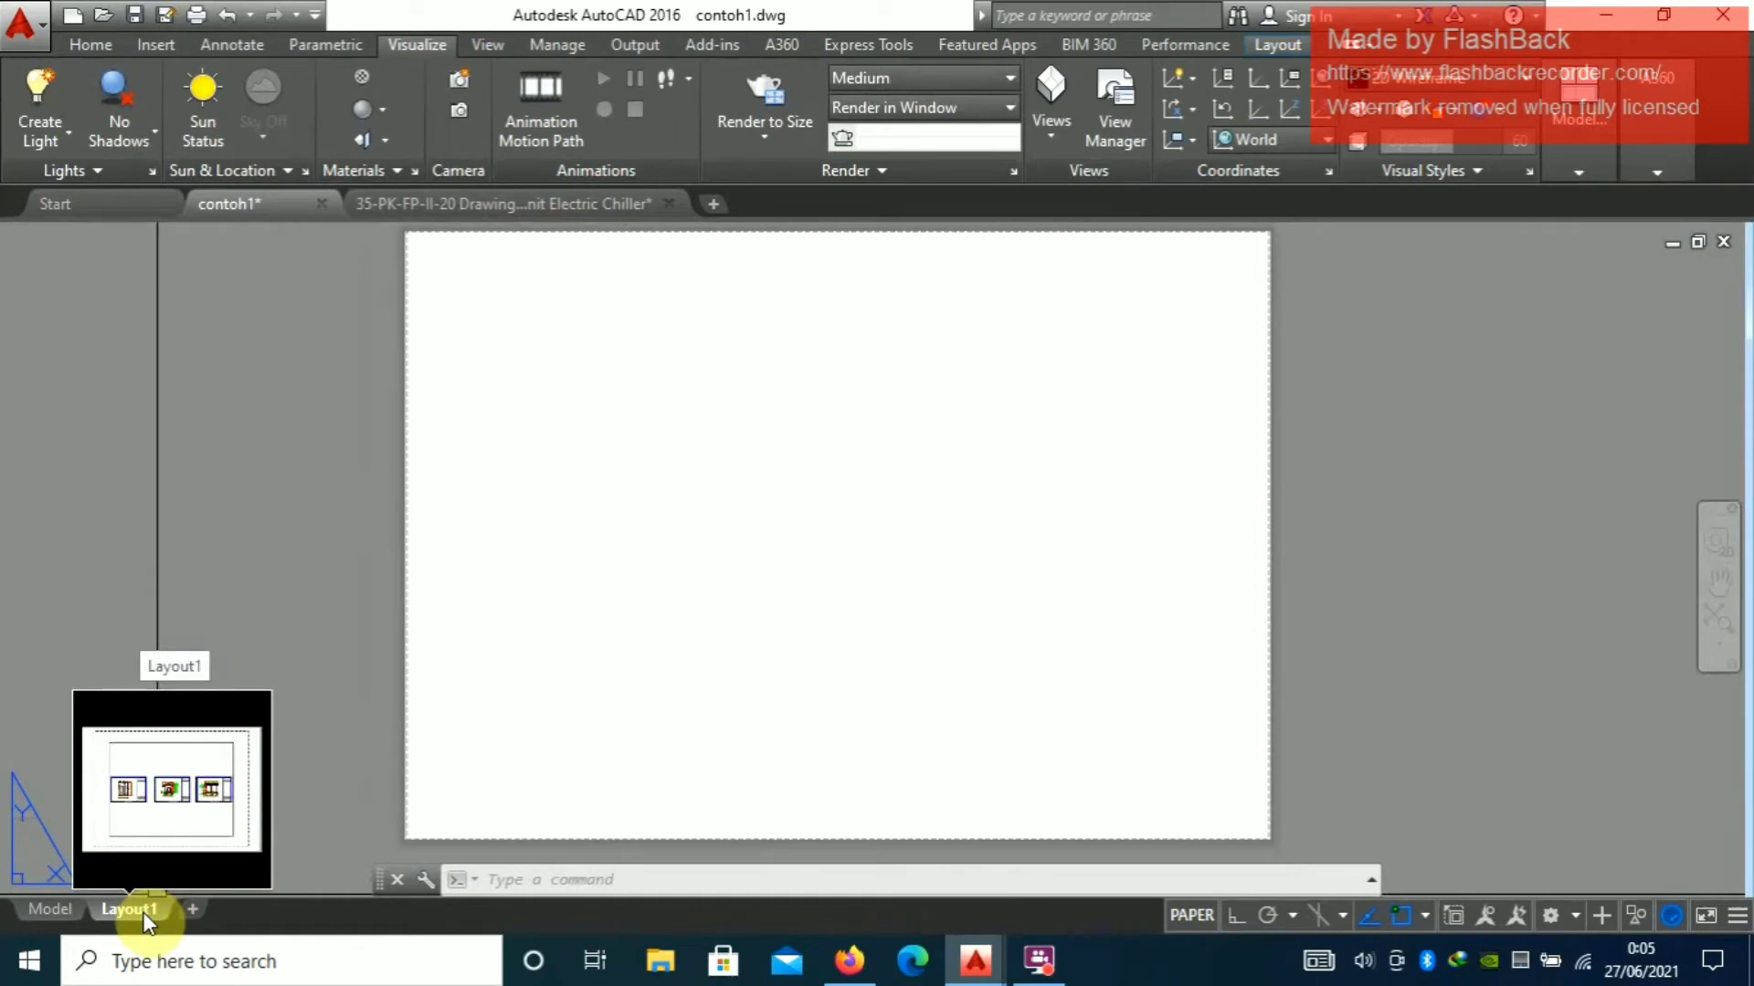
right_click(146, 913)
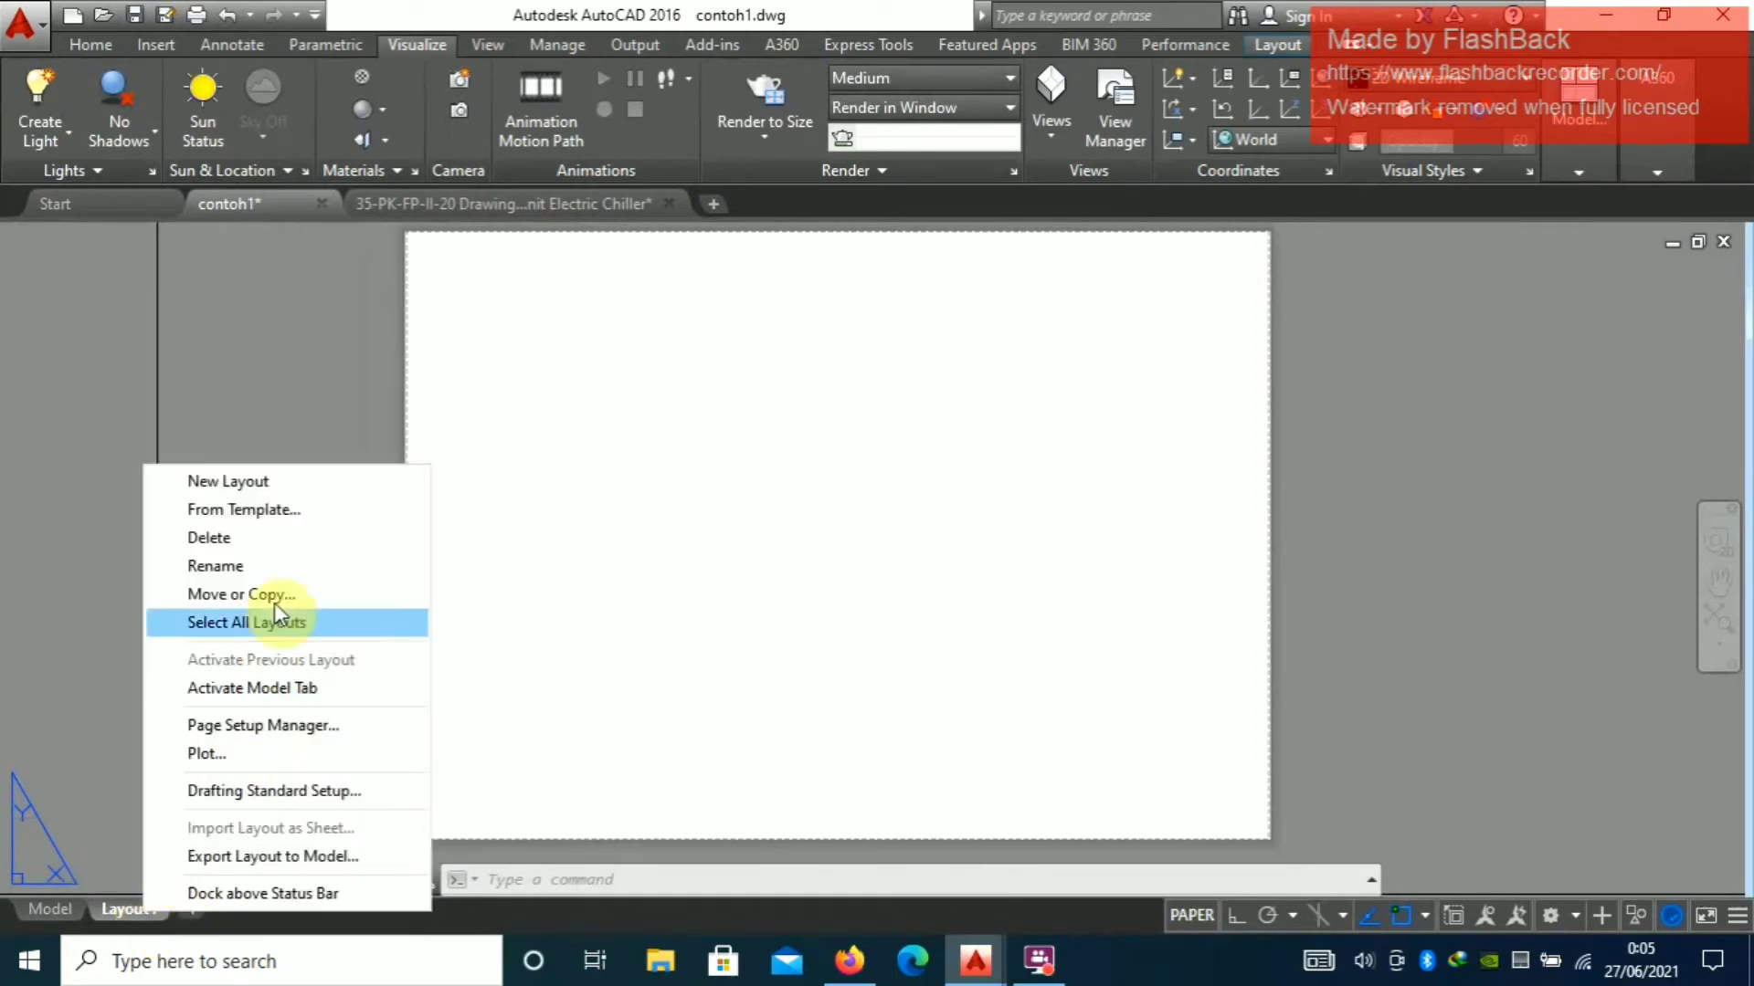
left_click(287, 571)
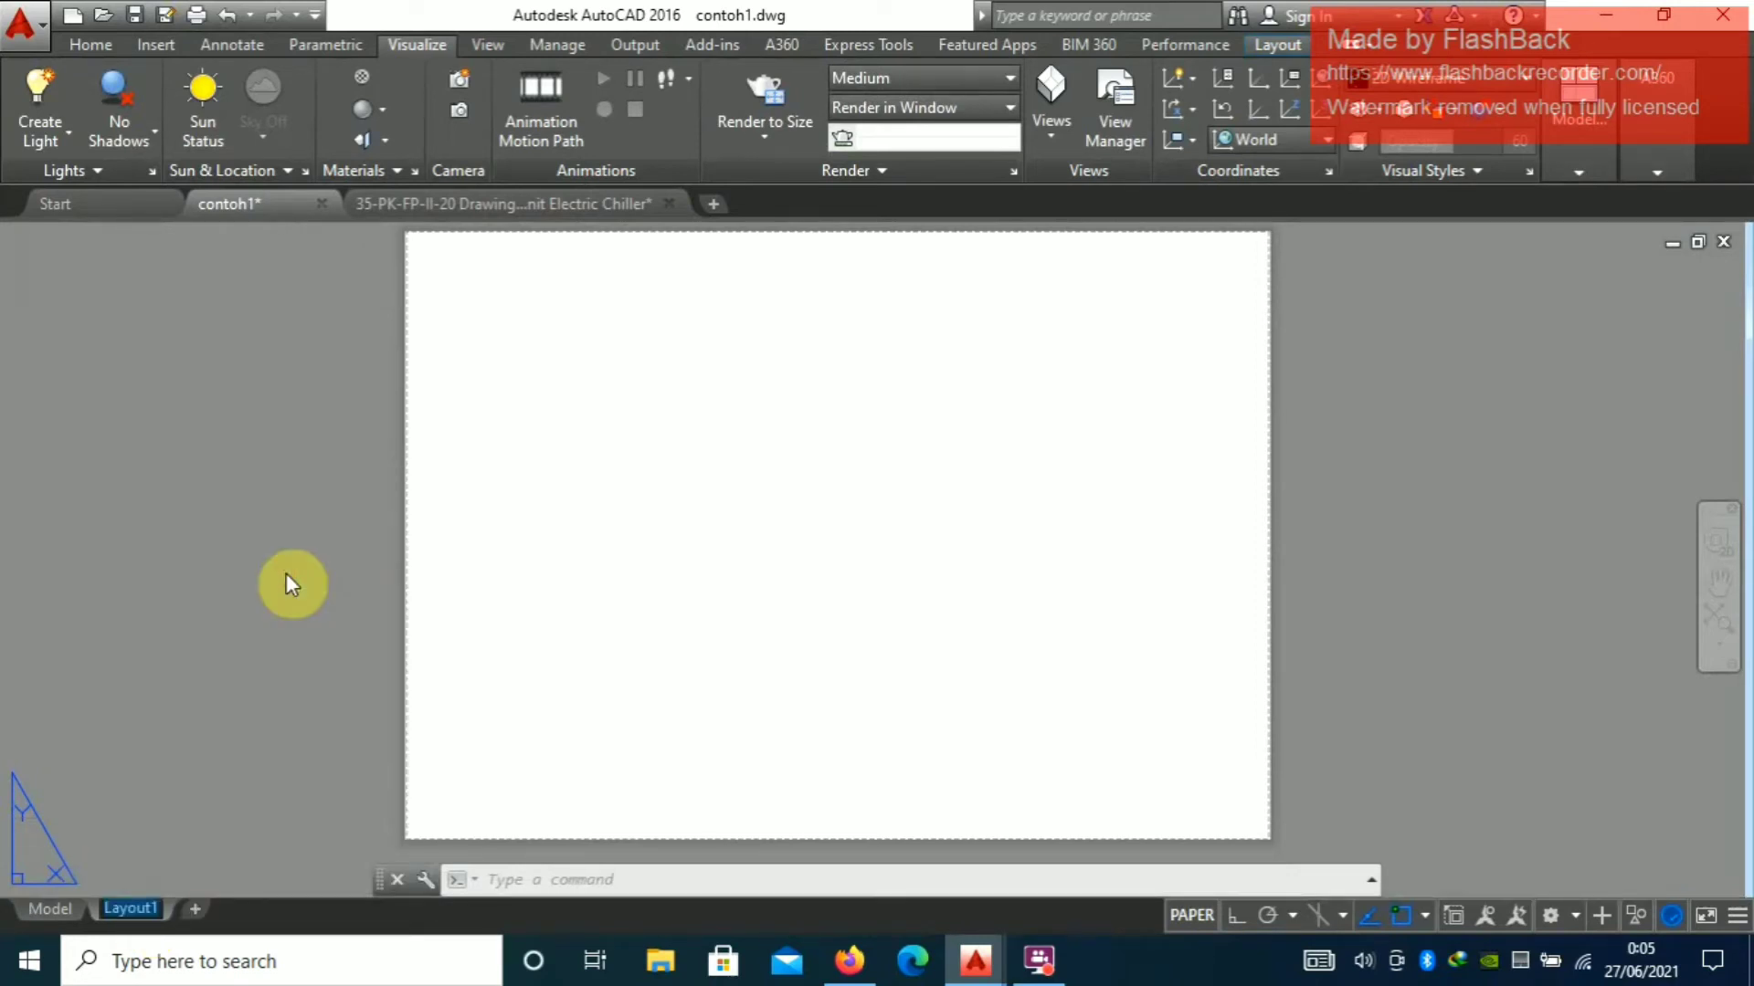
type("1")
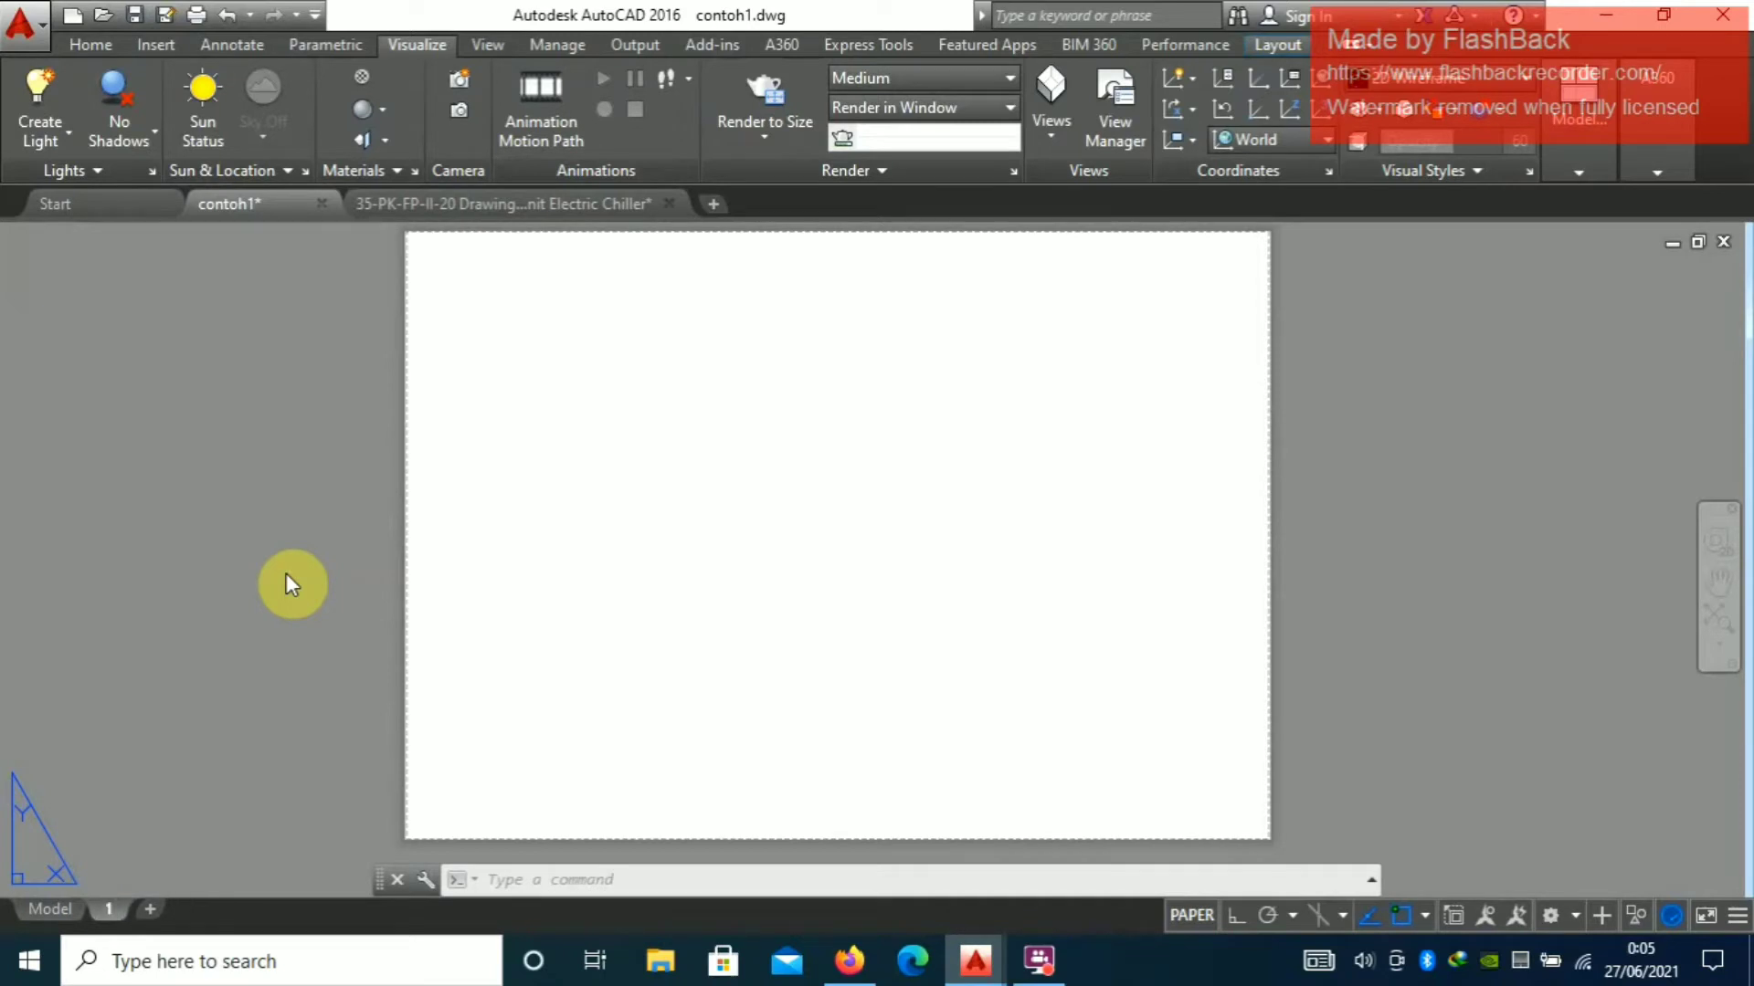
left_click(894, 364)
left_click(726, 447)
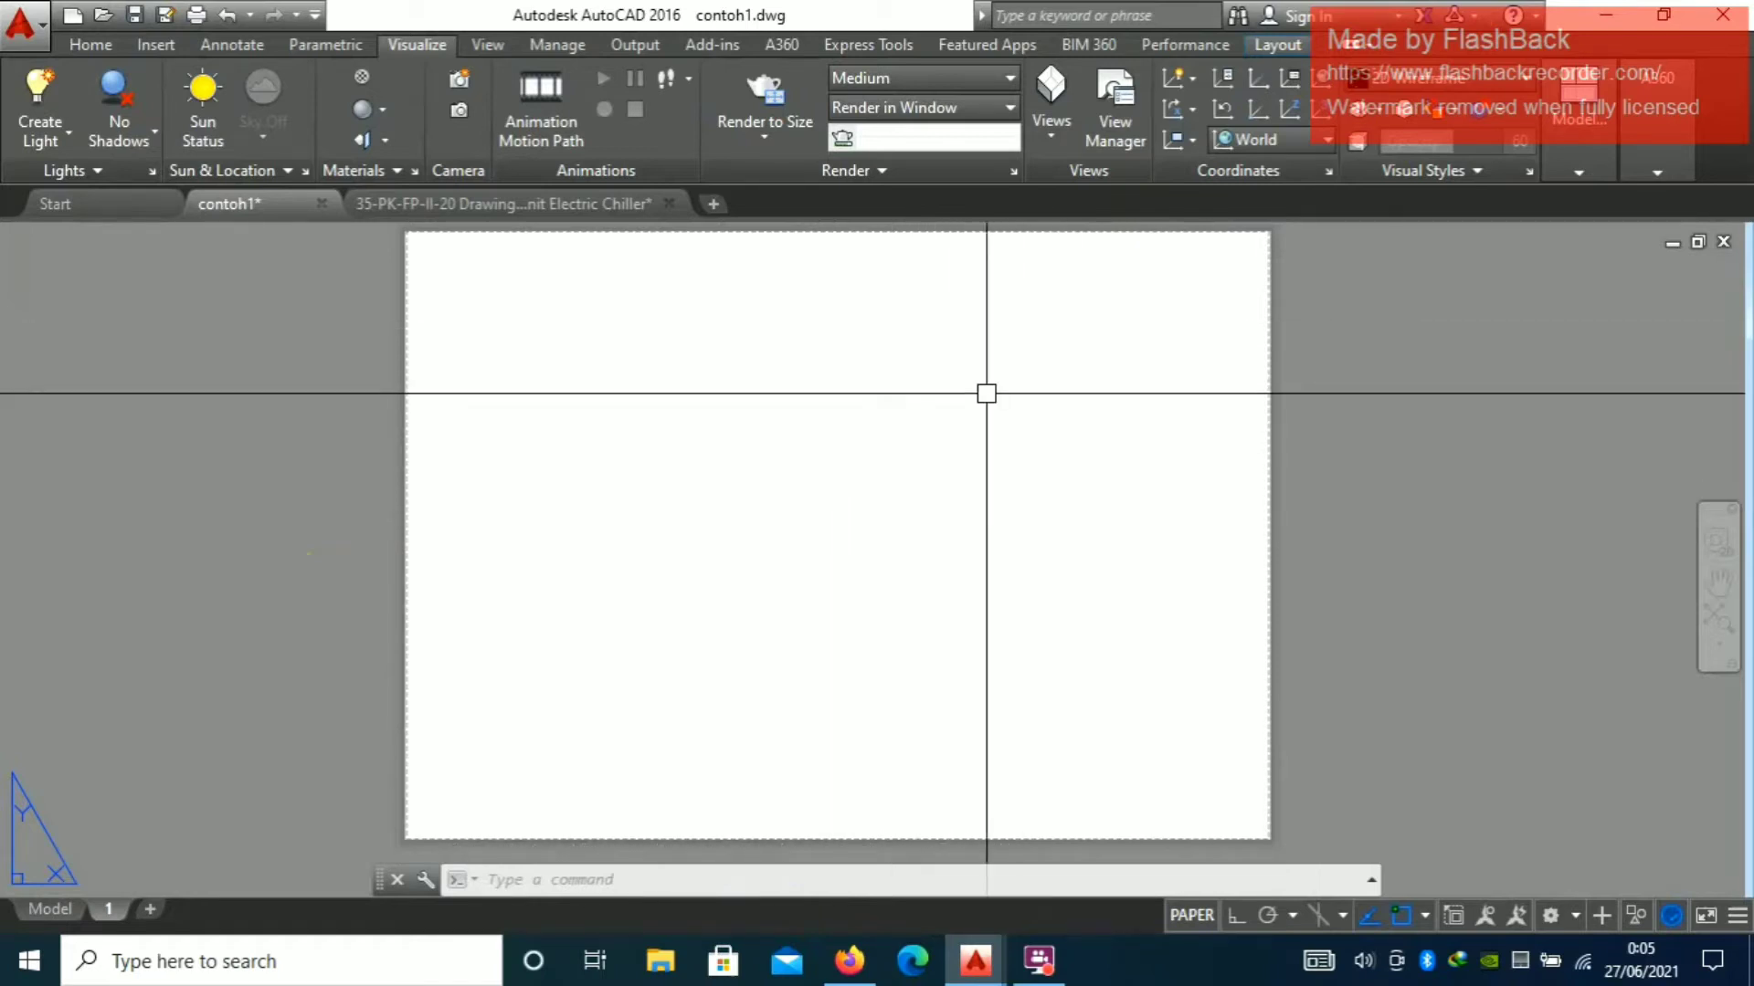
Create a rectangular viewport with MVIEW covering the whole sheet, from the paper's upper-left corner to its lower-right corner
type("MV")
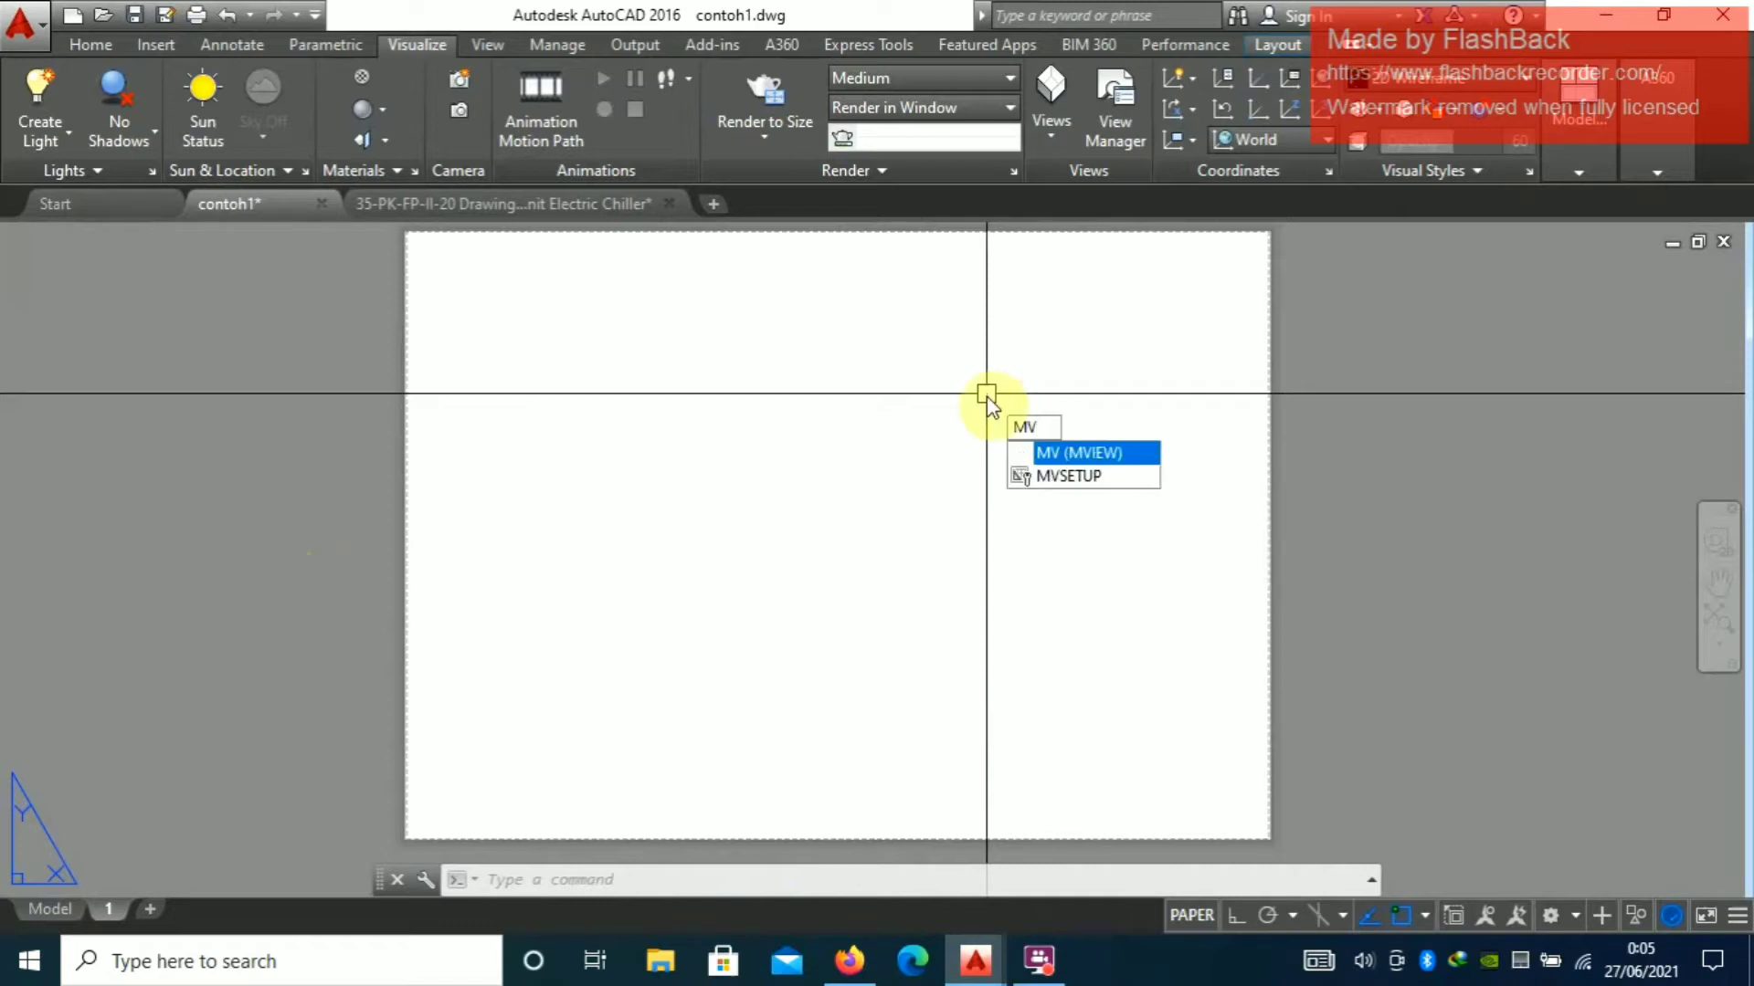
left_click(1132, 465)
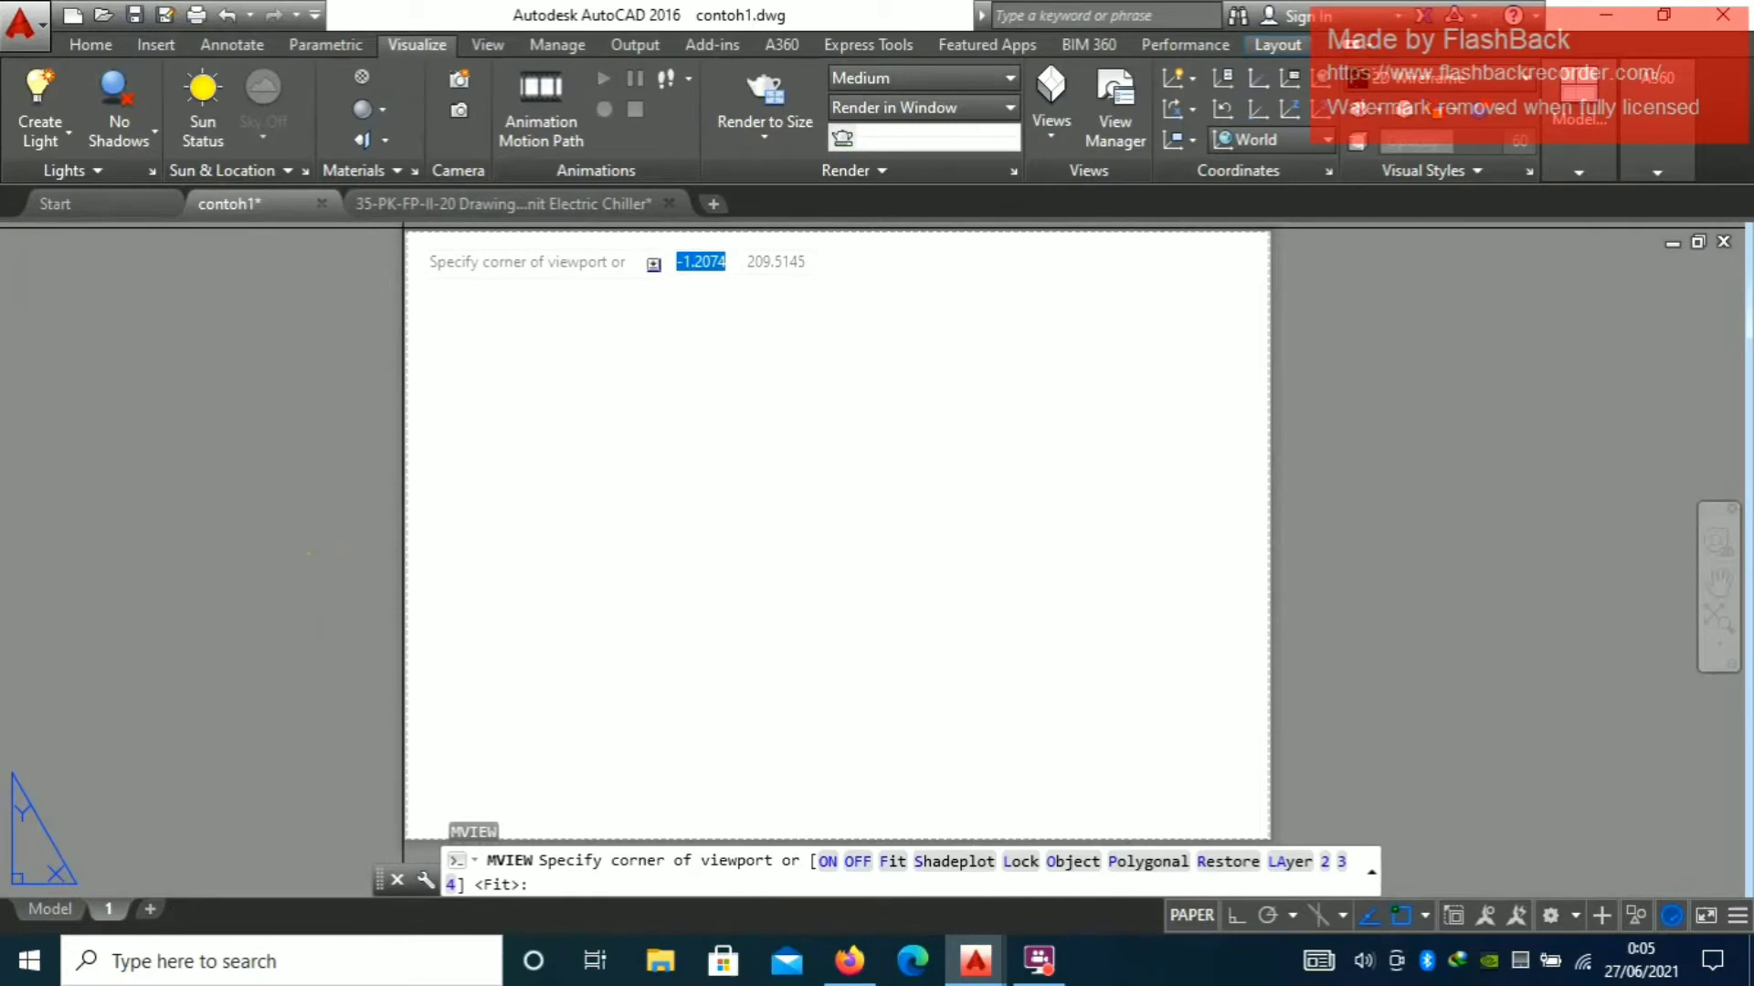
scroll(411, 232, "up", 1)
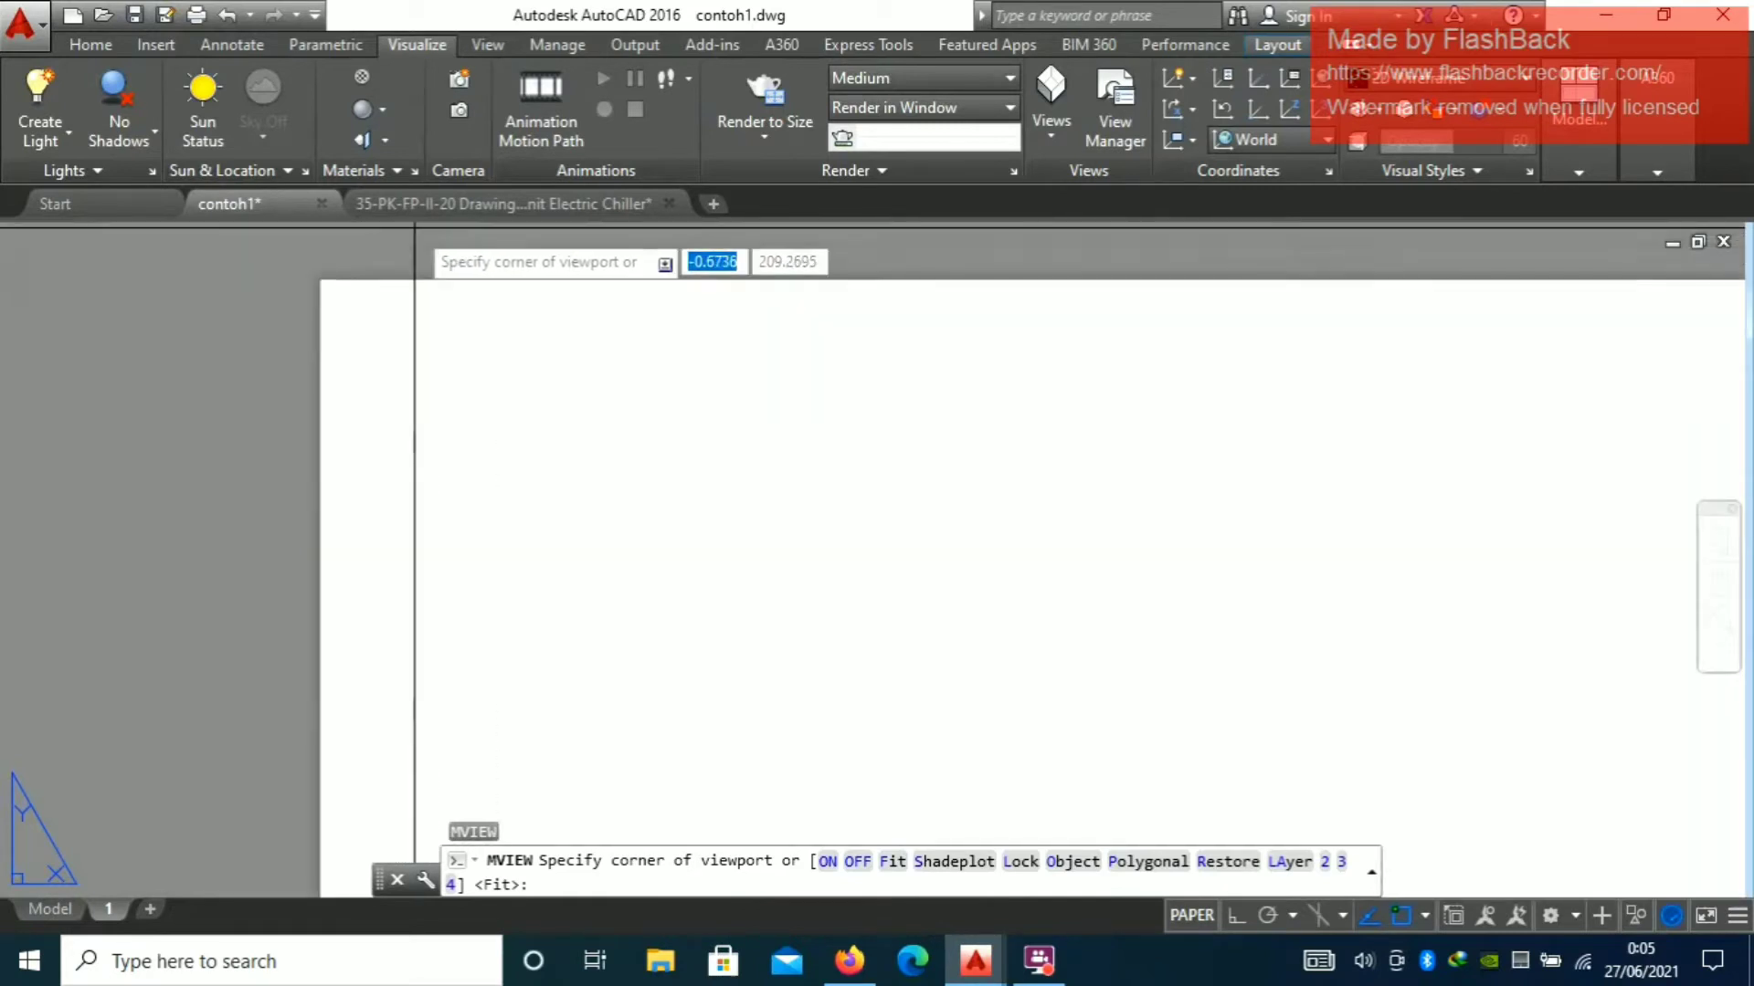
scroll(310, 272, "up", 2)
scroll(331, 293, "up", 2)
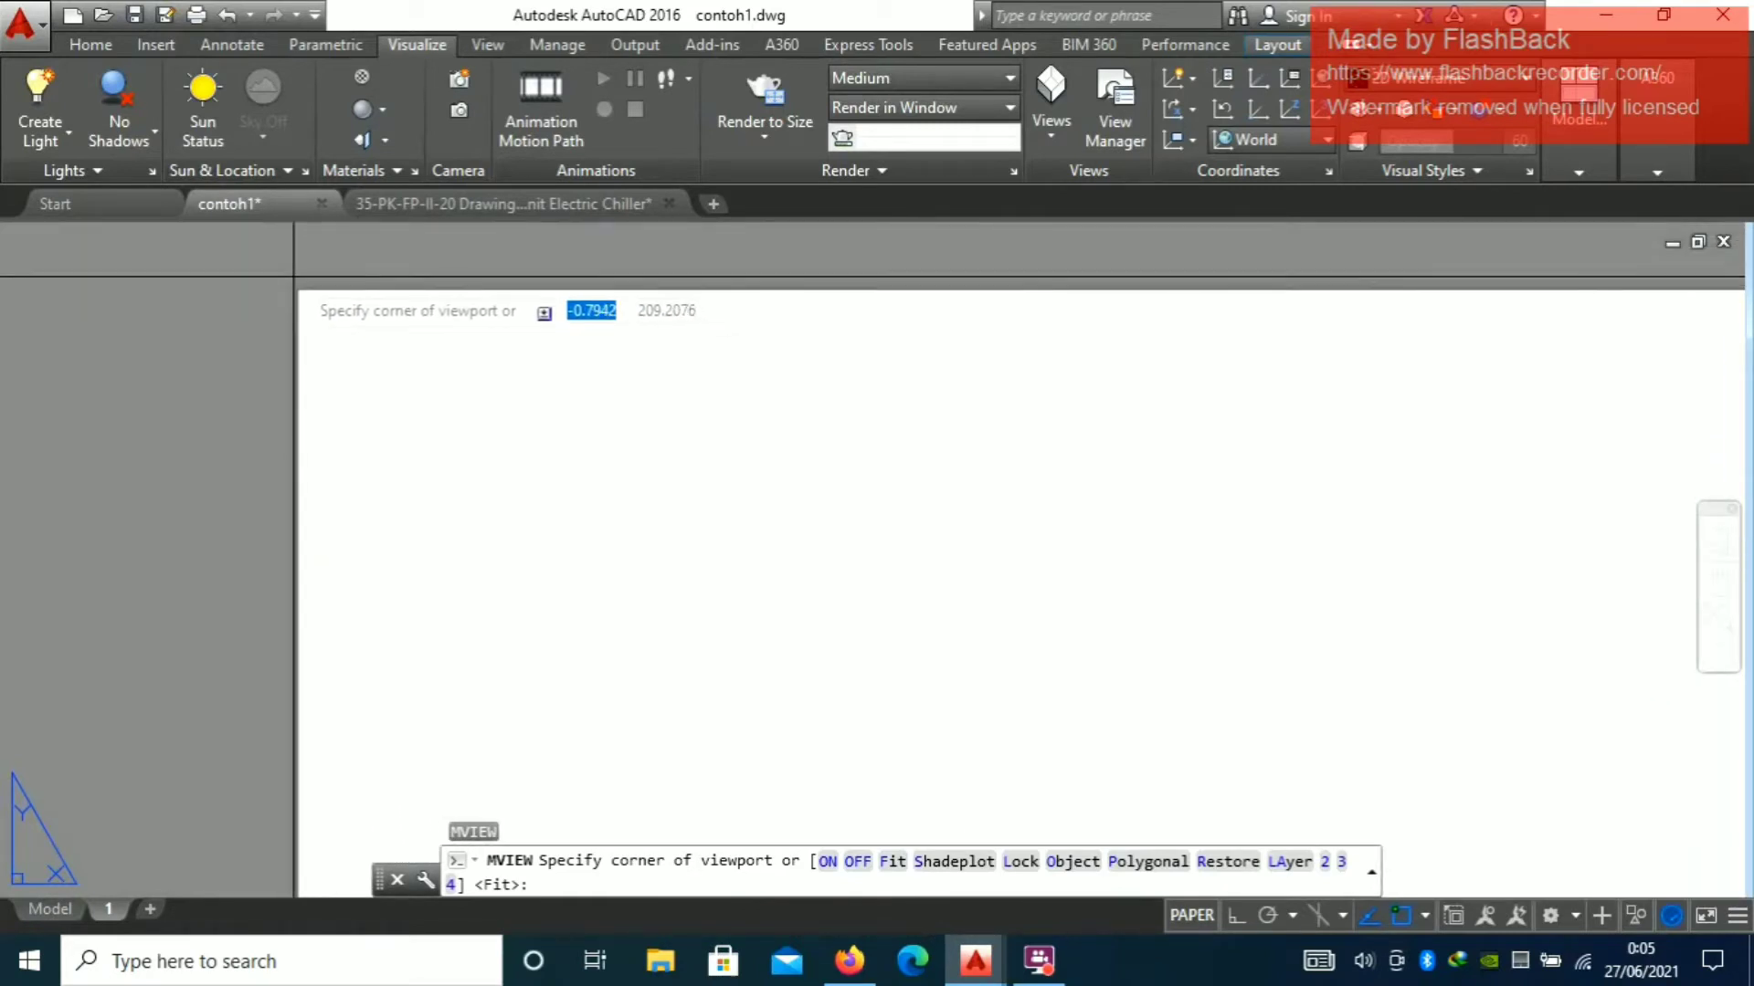
scroll(306, 294, "up", 3)
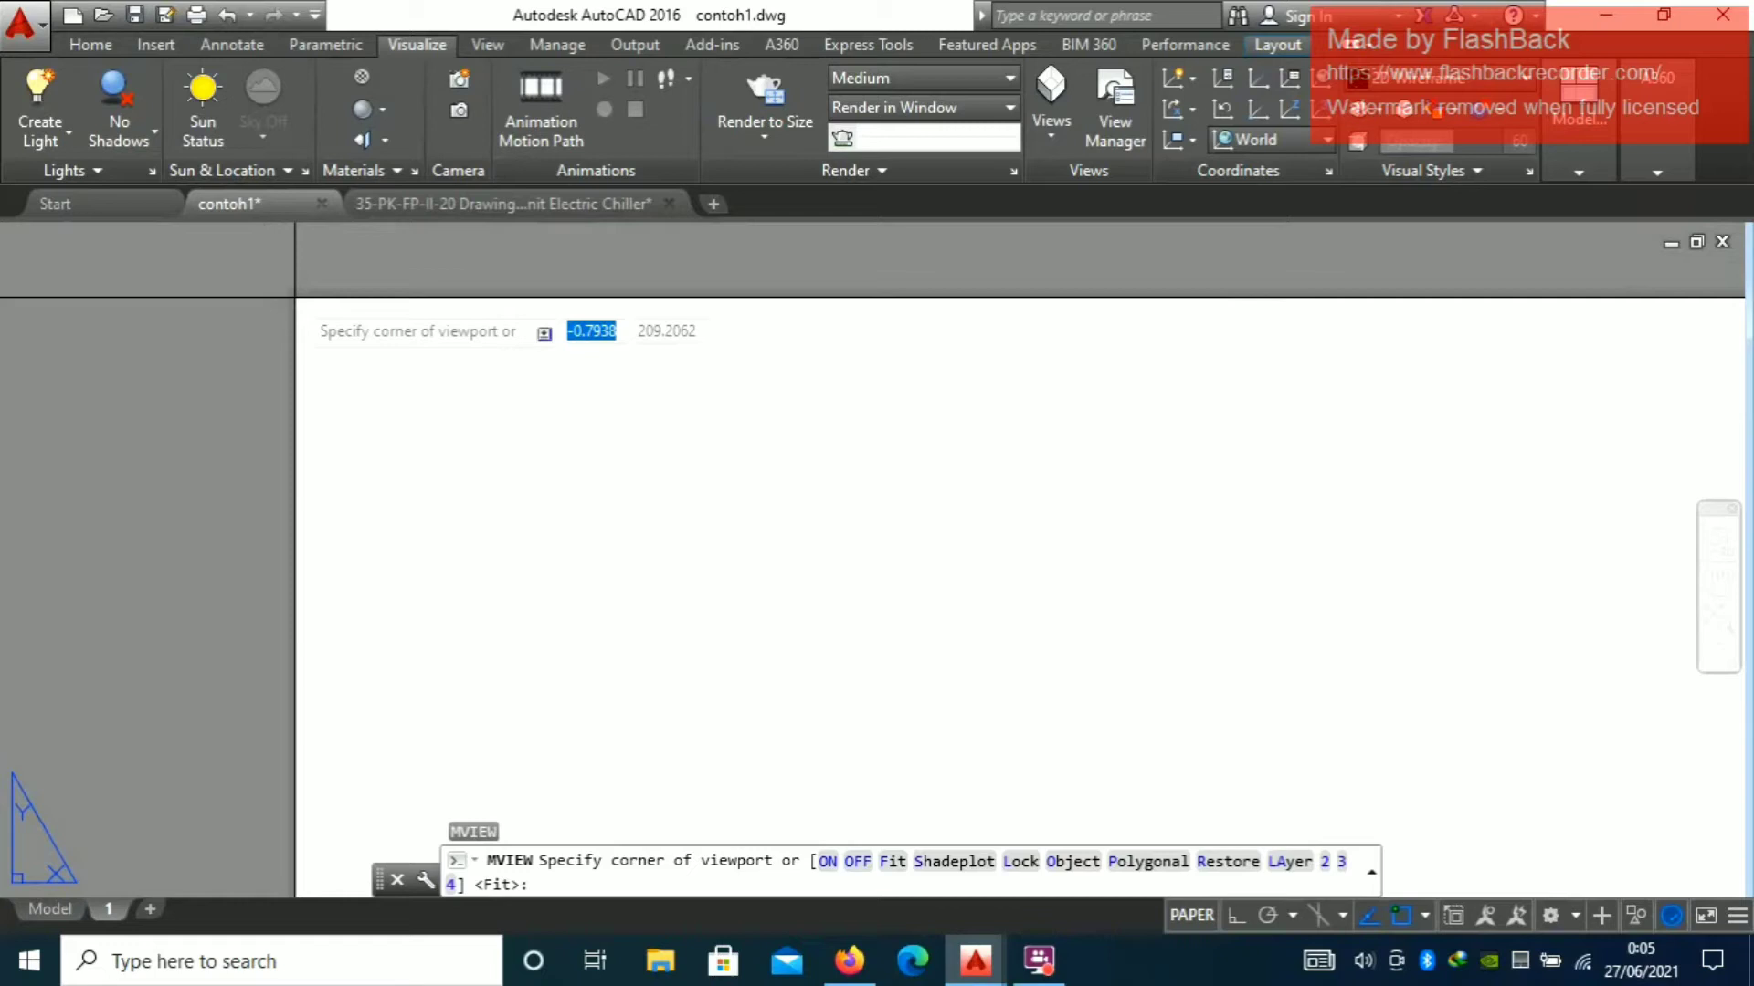
left_click(295, 297)
middle_click_drag(295, 296, 700, 645)
scroll(849, 693, "down", 5)
middle_click_drag(864, 691, 680, 438)
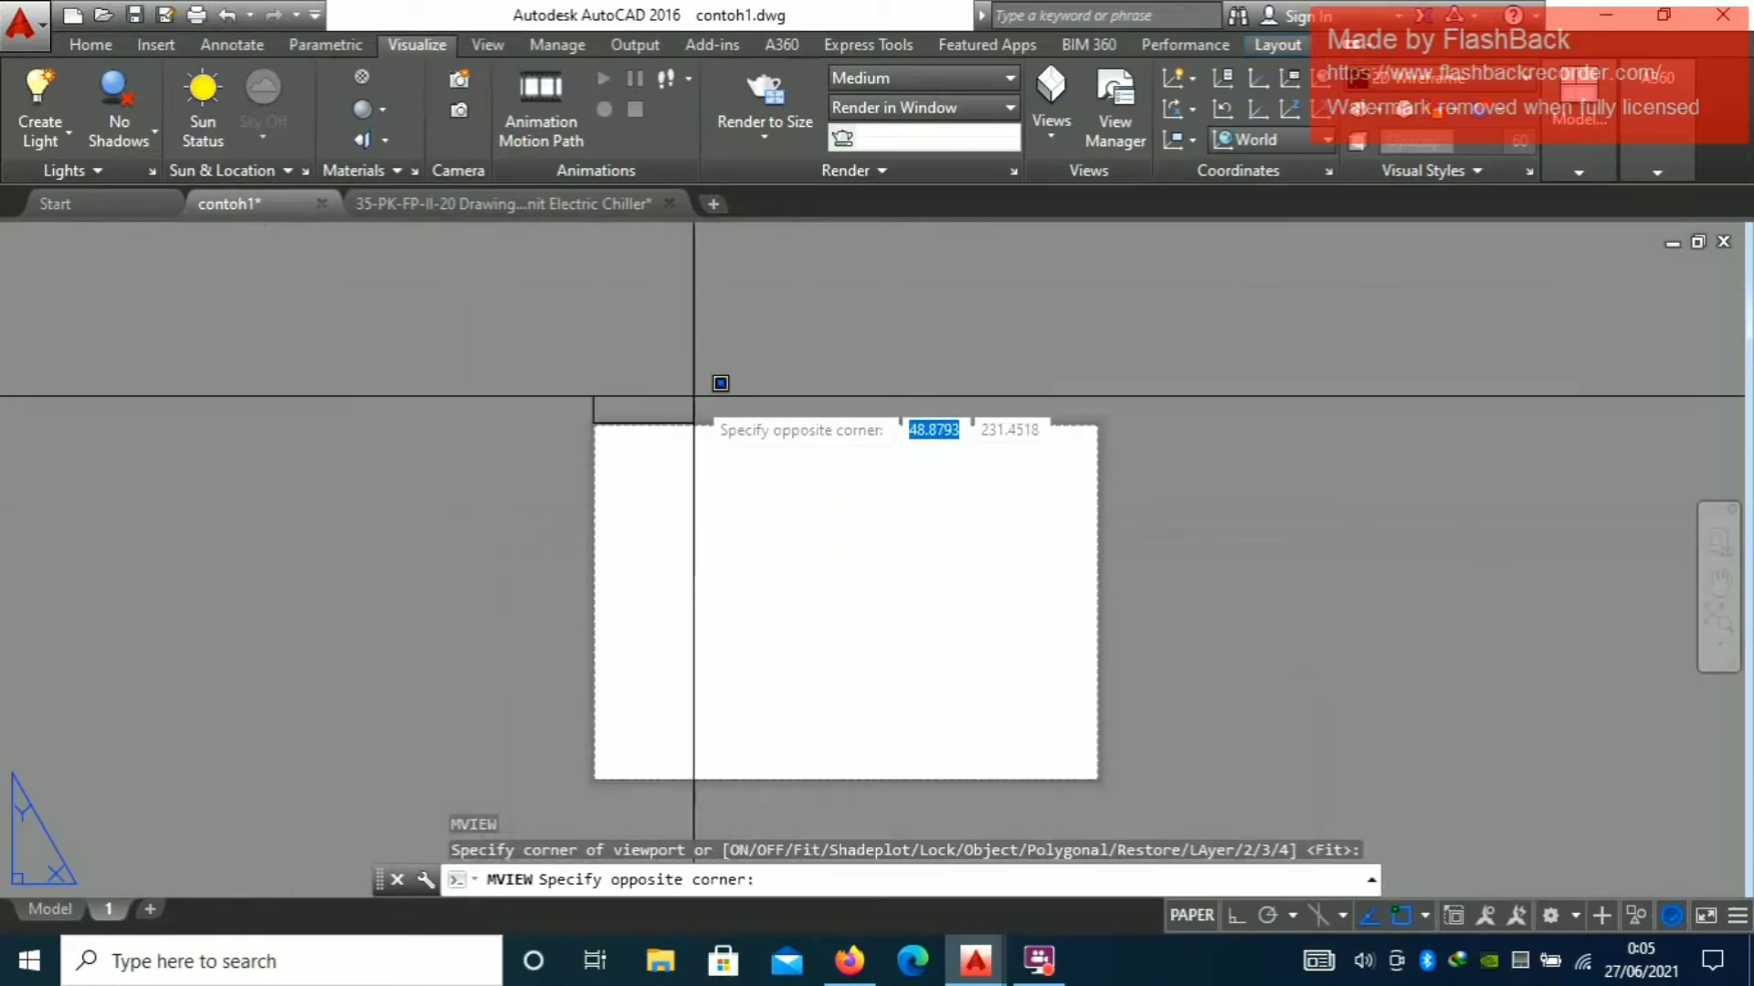
scroll(1092, 785, "up", 5)
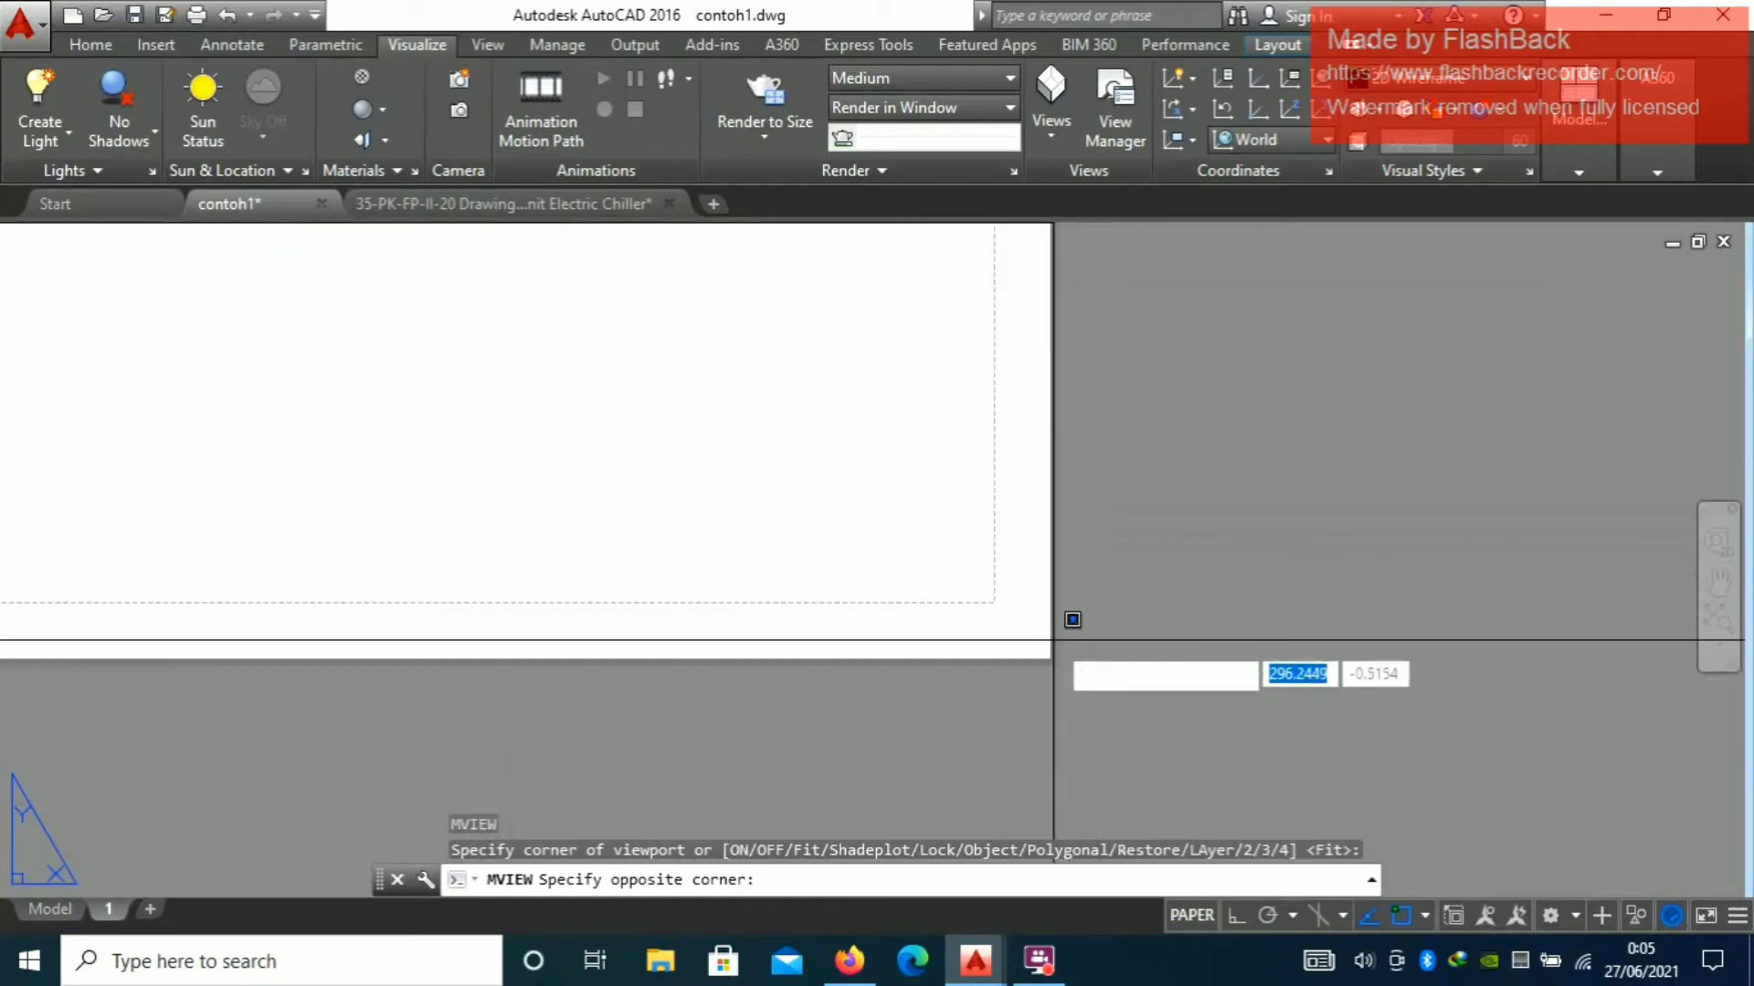
scroll(1050, 656, "up", 6)
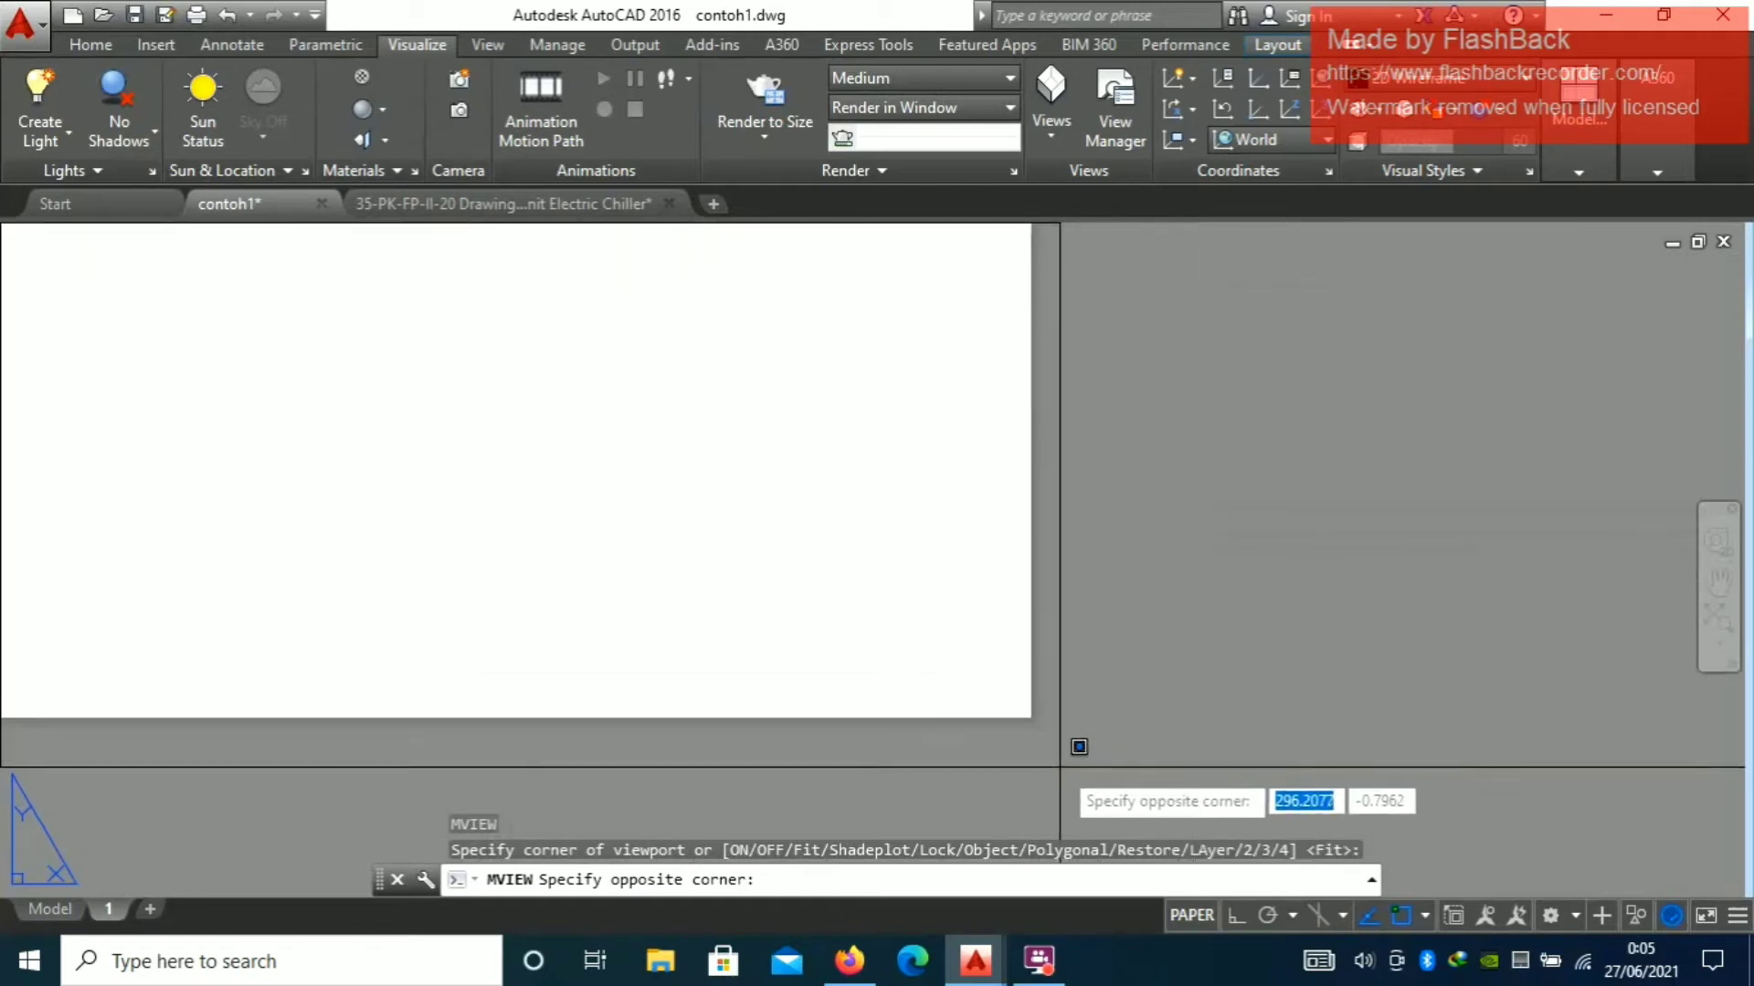
scroll(1005, 686, "up", 3)
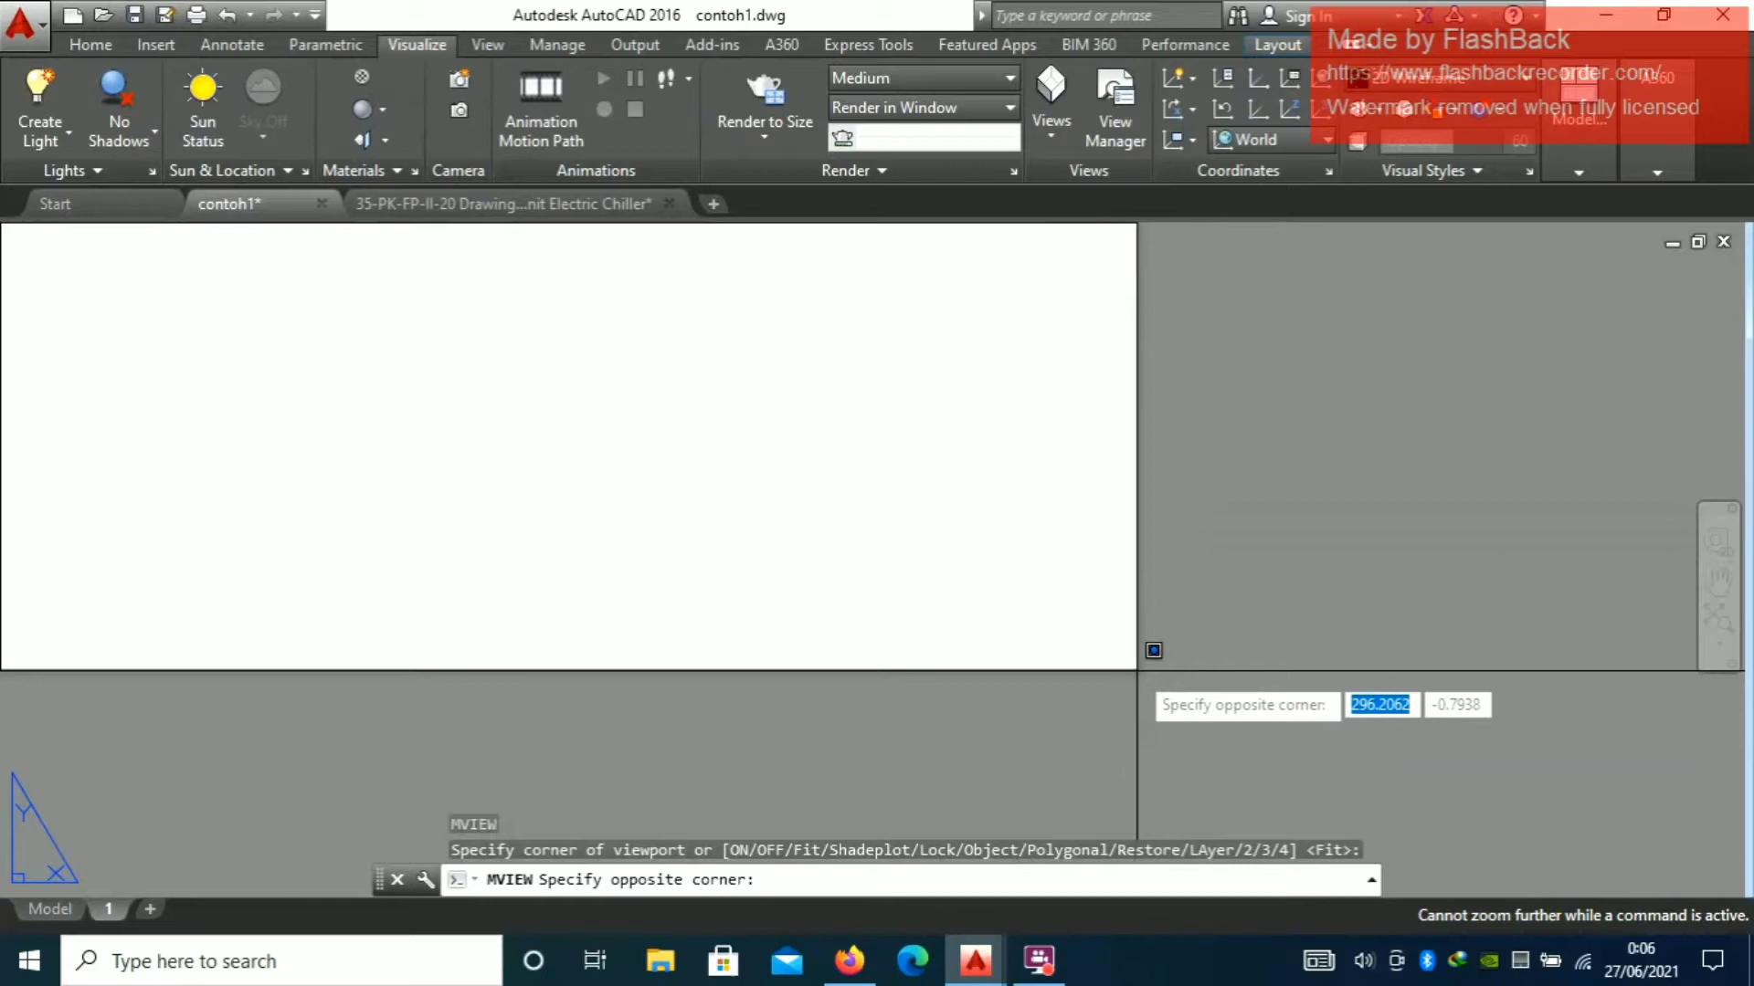
left_click(1153, 650)
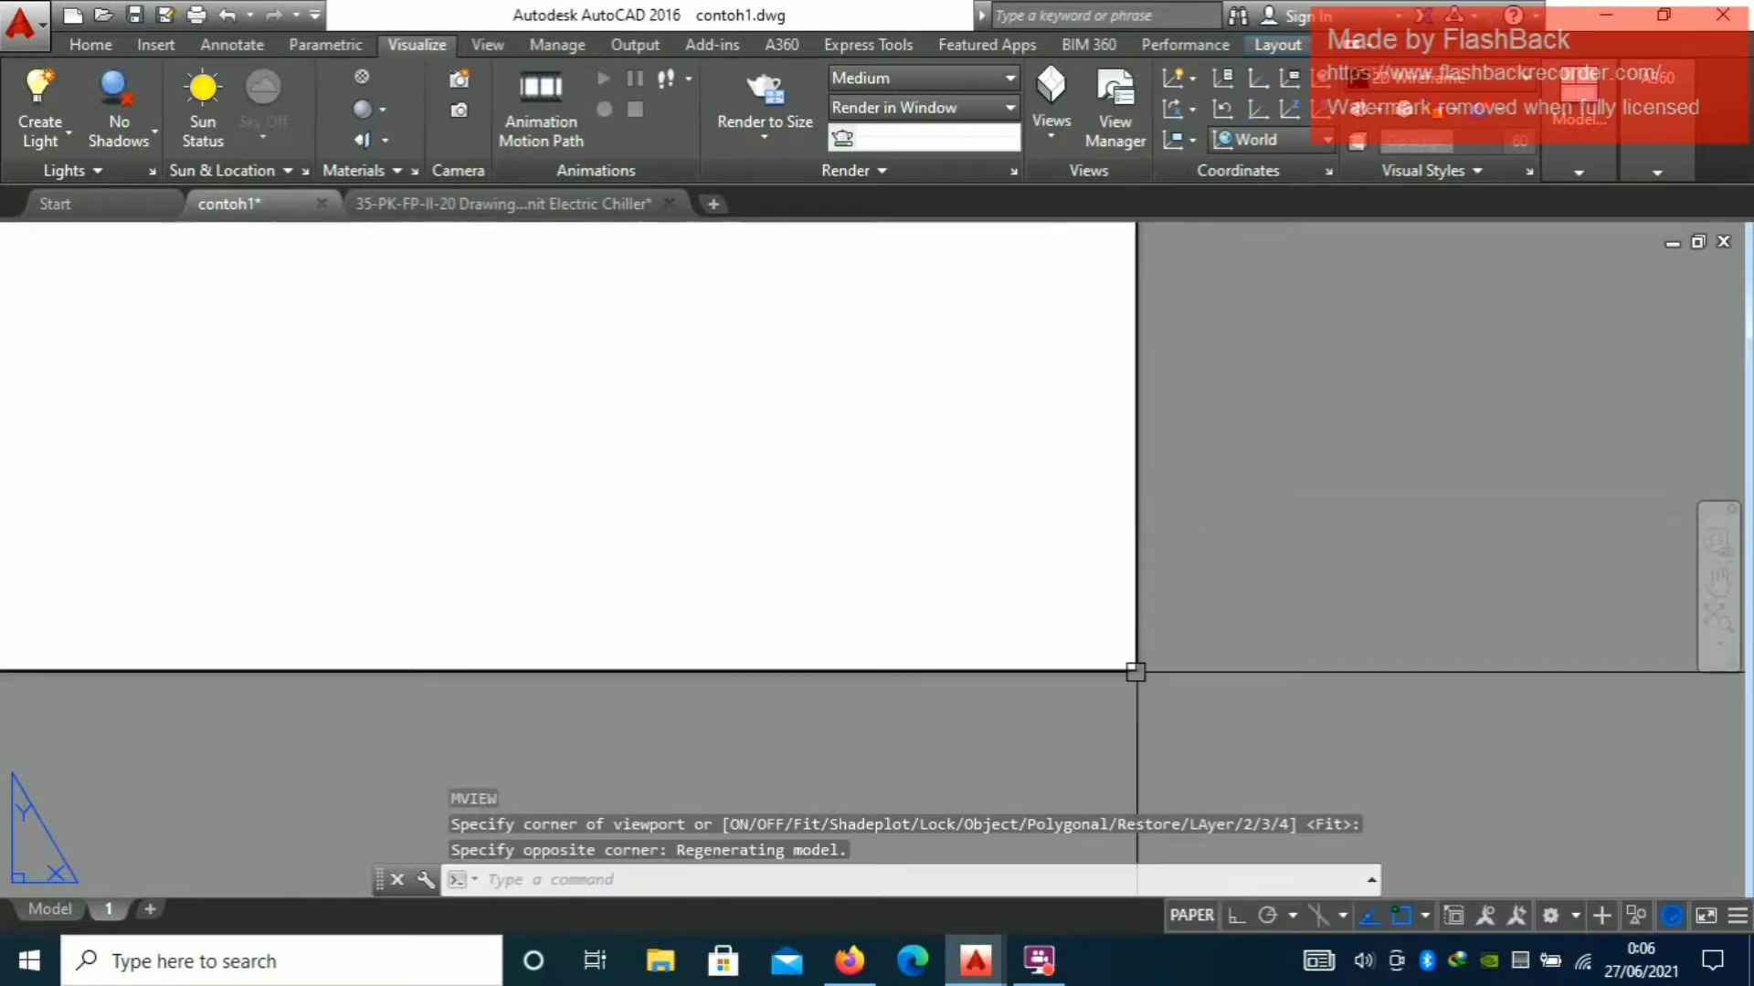
scroll(709, 500, "down", 5)
scroll(548, 401, "down", 4)
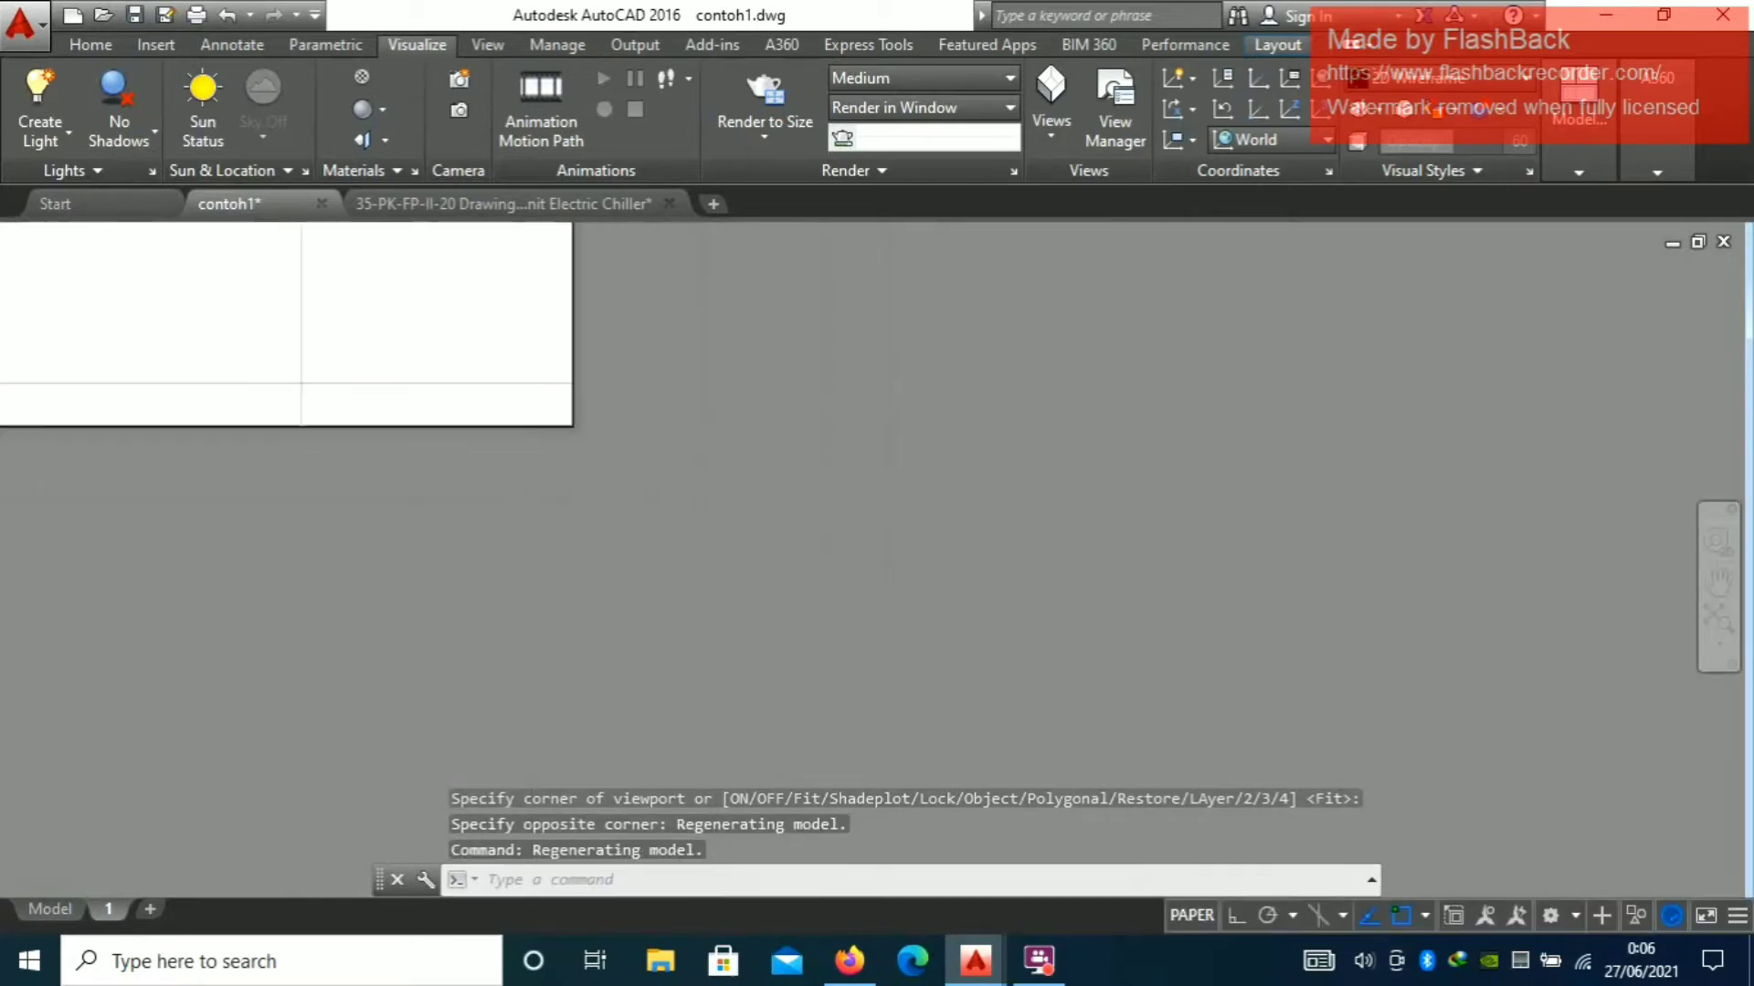
scroll(411, 356, "down", 3)
middle_click_drag(395, 350, 593, 622)
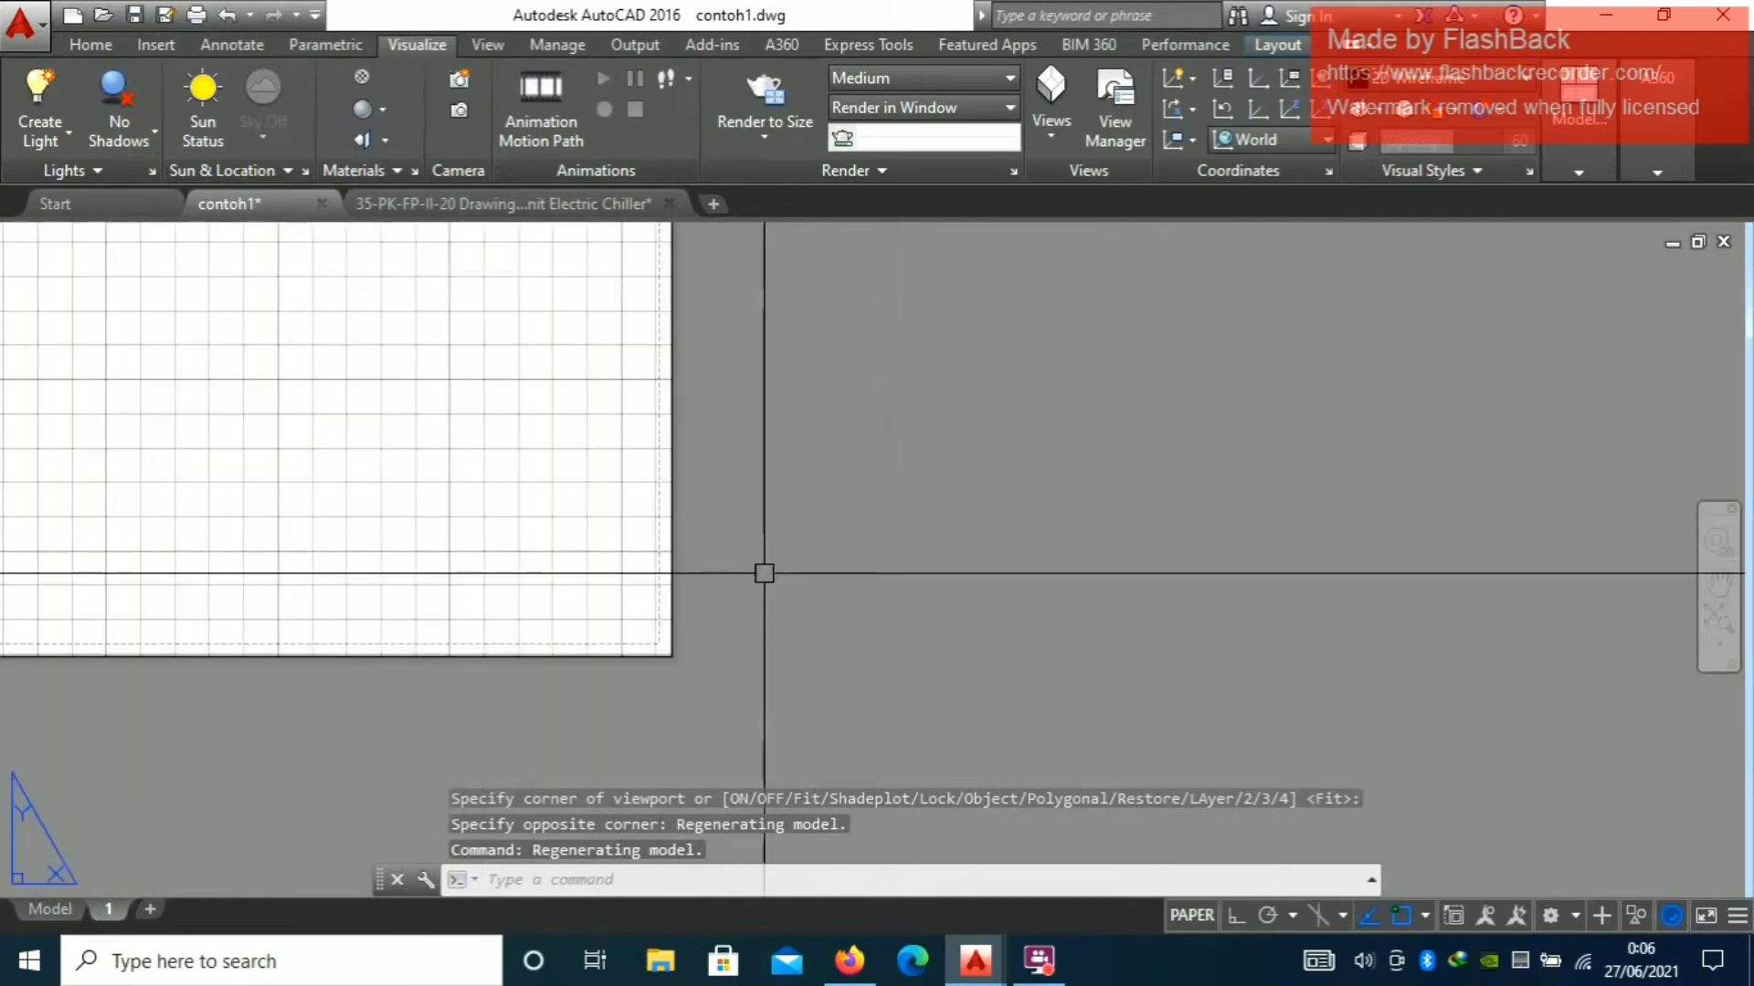
Examine how the three framed building drawings appear through the viewport across the whole layout sheet
scroll(269, 364, "down", 5)
middle_click_drag(204, 312, 880, 584)
scroll(736, 513, "down", 5)
middle_click_drag(521, 368, 672, 577)
scroll(672, 577, "up", 2)
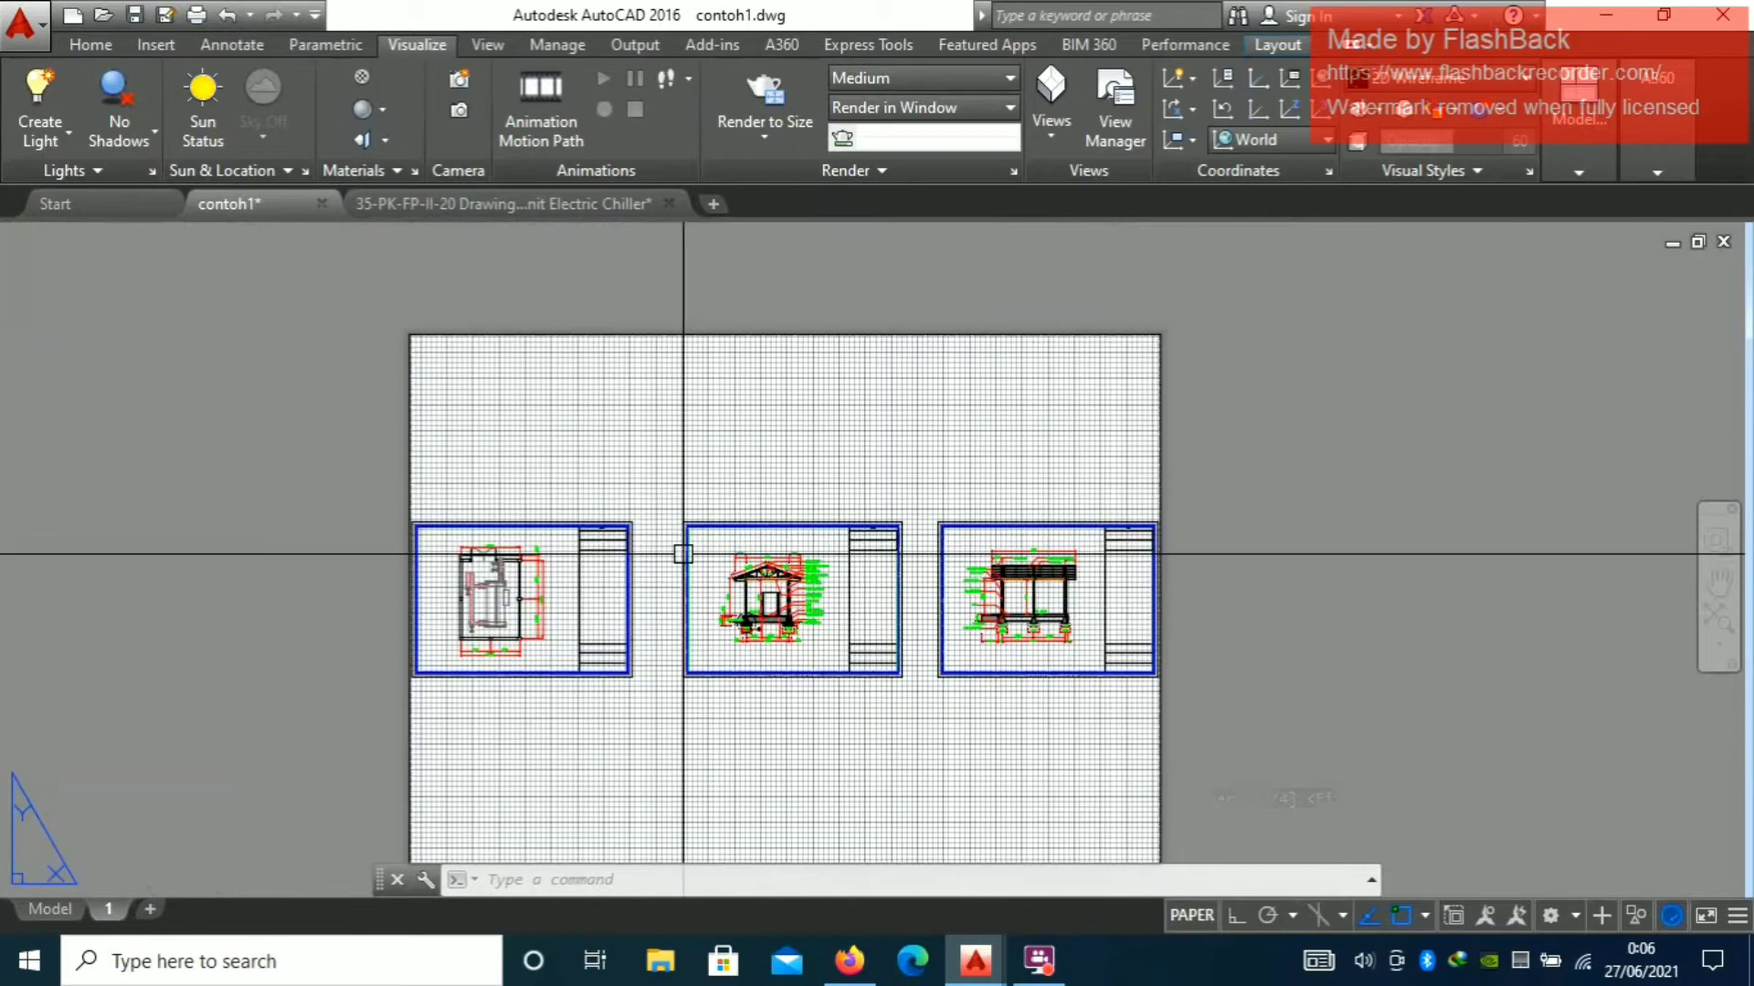
middle_click_drag(731, 502, 842, 436)
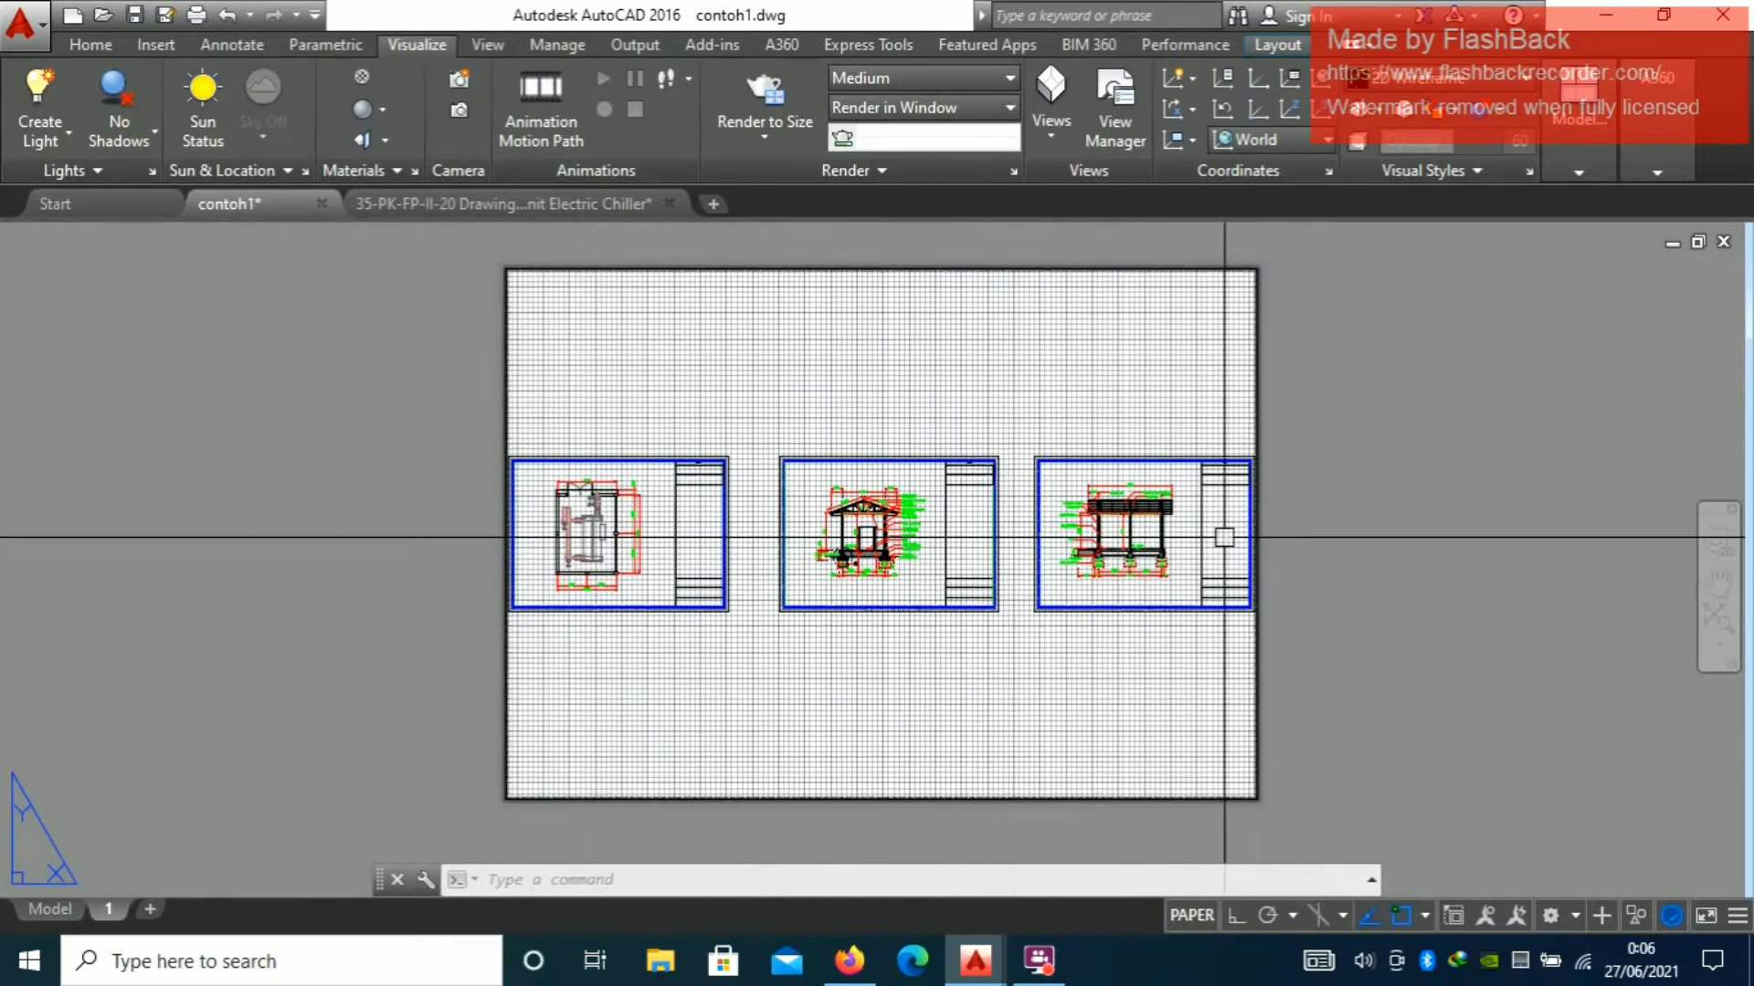
scroll(1025, 474, "up", 2)
scroll(1023, 476, "down", 2)
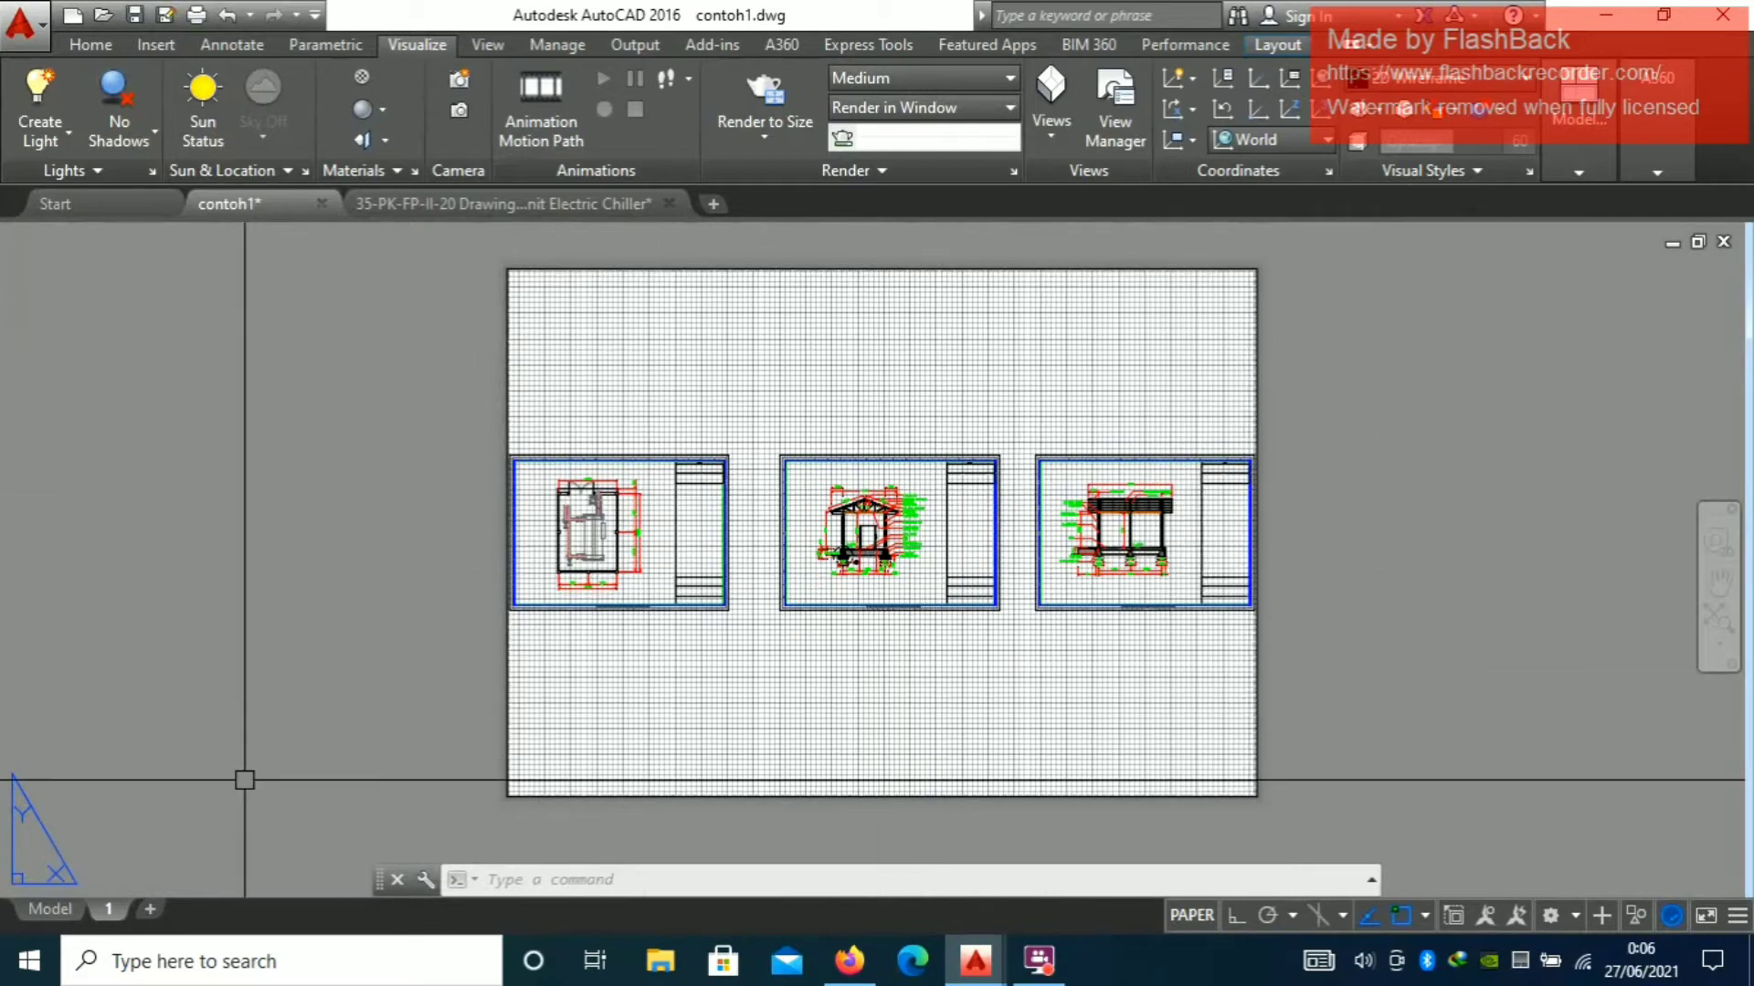
Turn off the grid display in model space and return to layout 1
left_click(62, 916)
left_click(1108, 915)
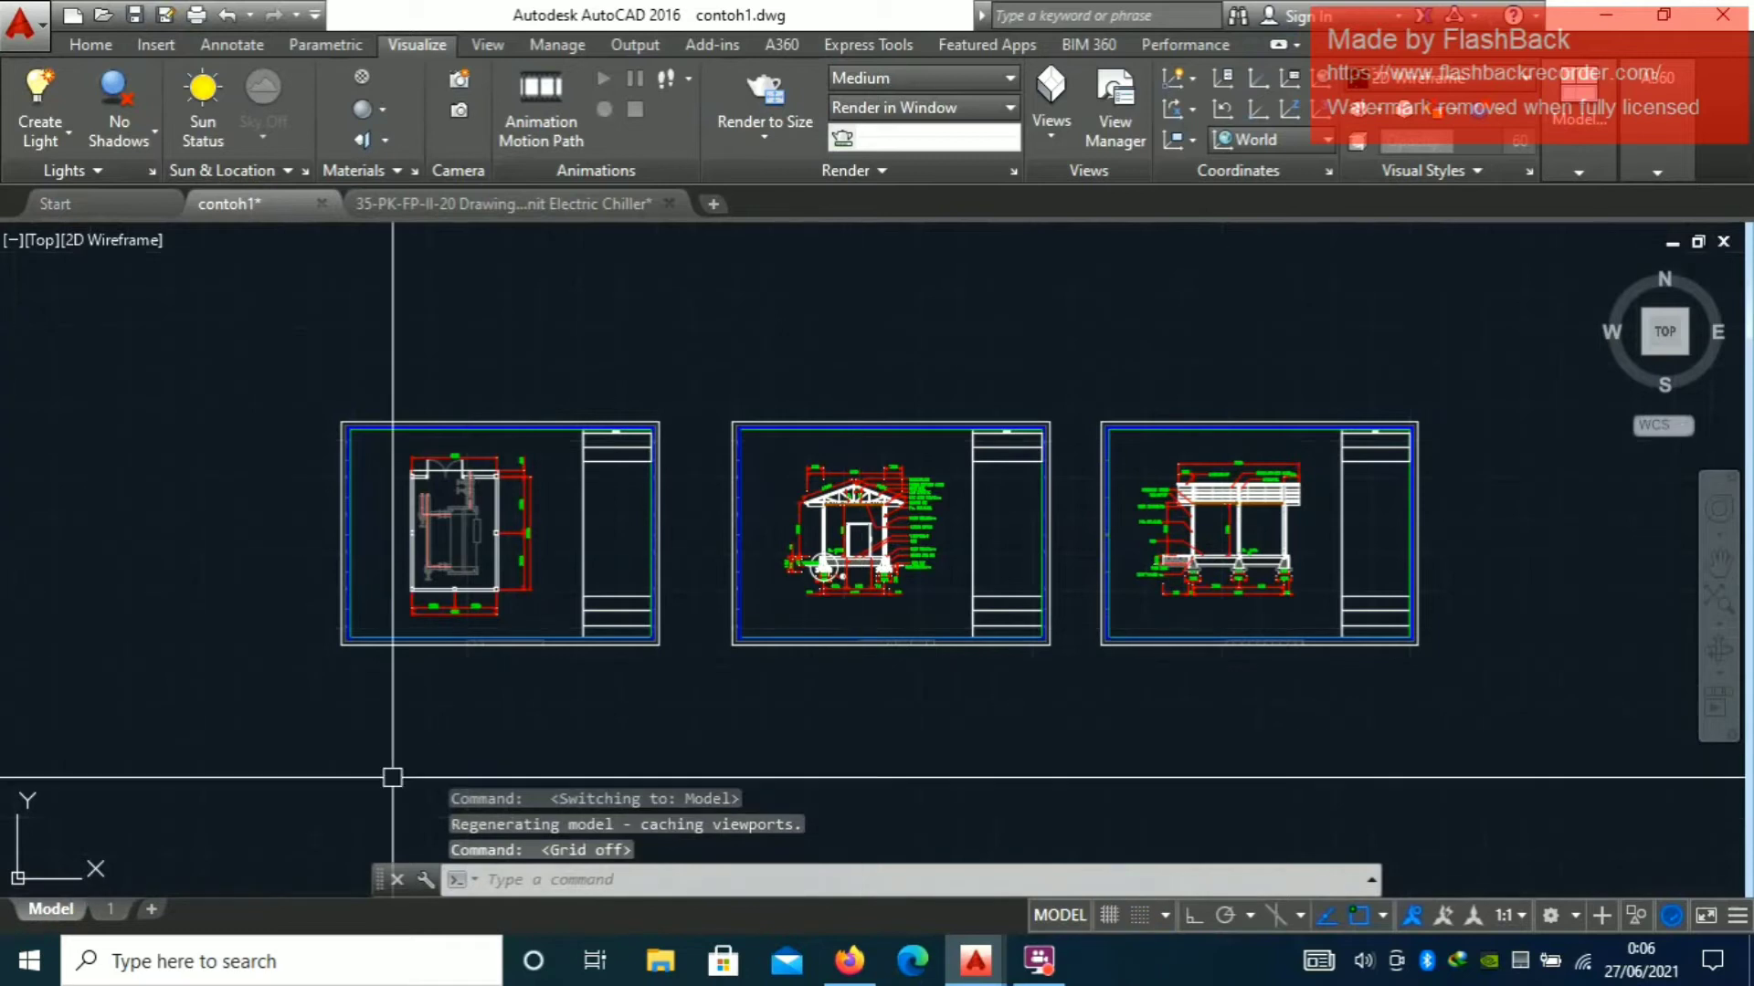
left_click(110, 909)
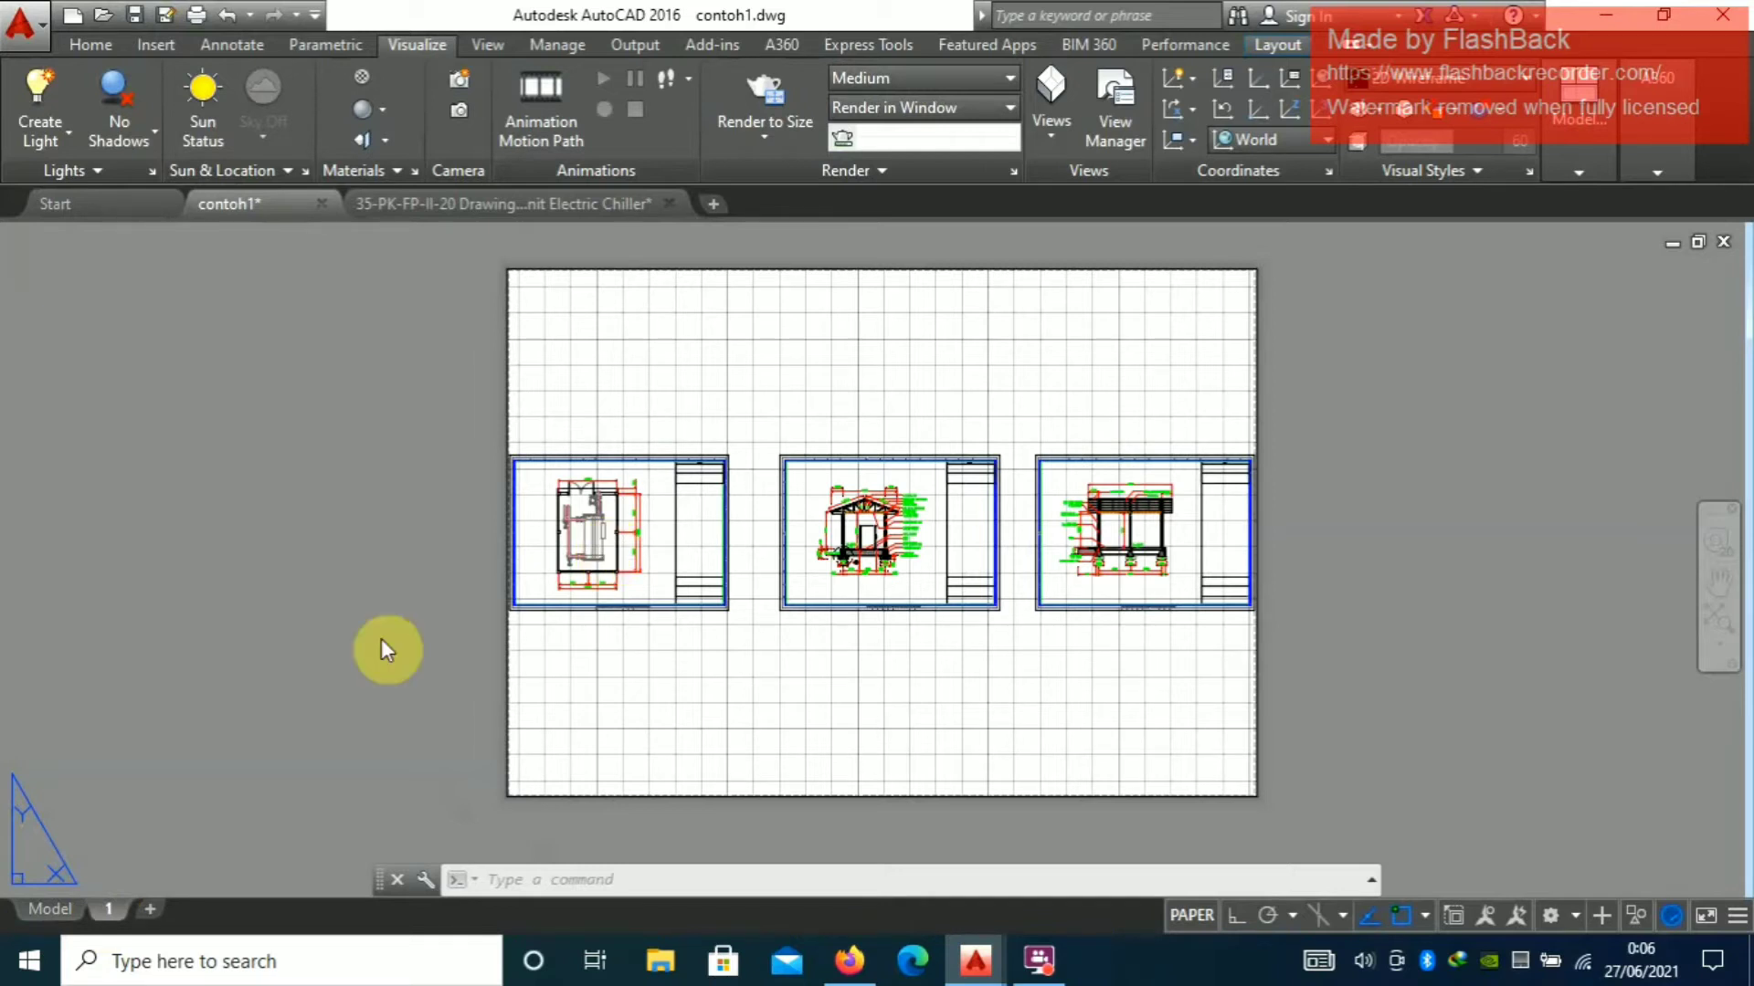
Create a copy of layout 1, placed after the original
right_click(113, 911)
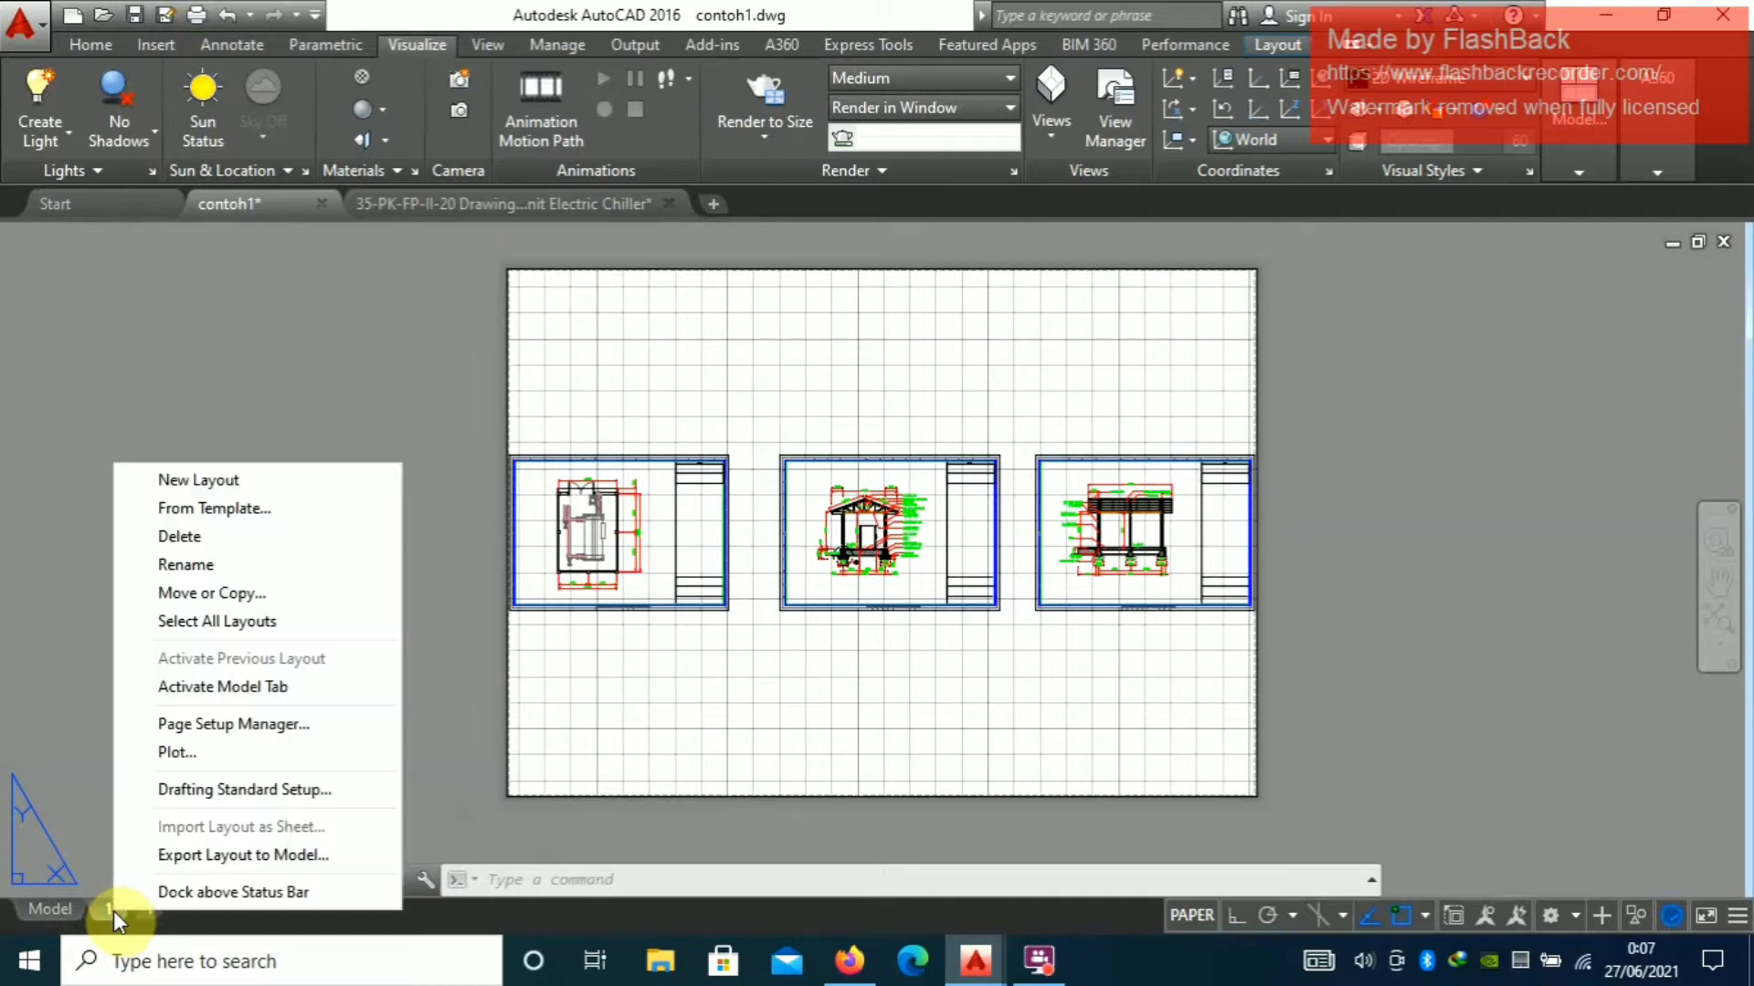
left_click(267, 592)
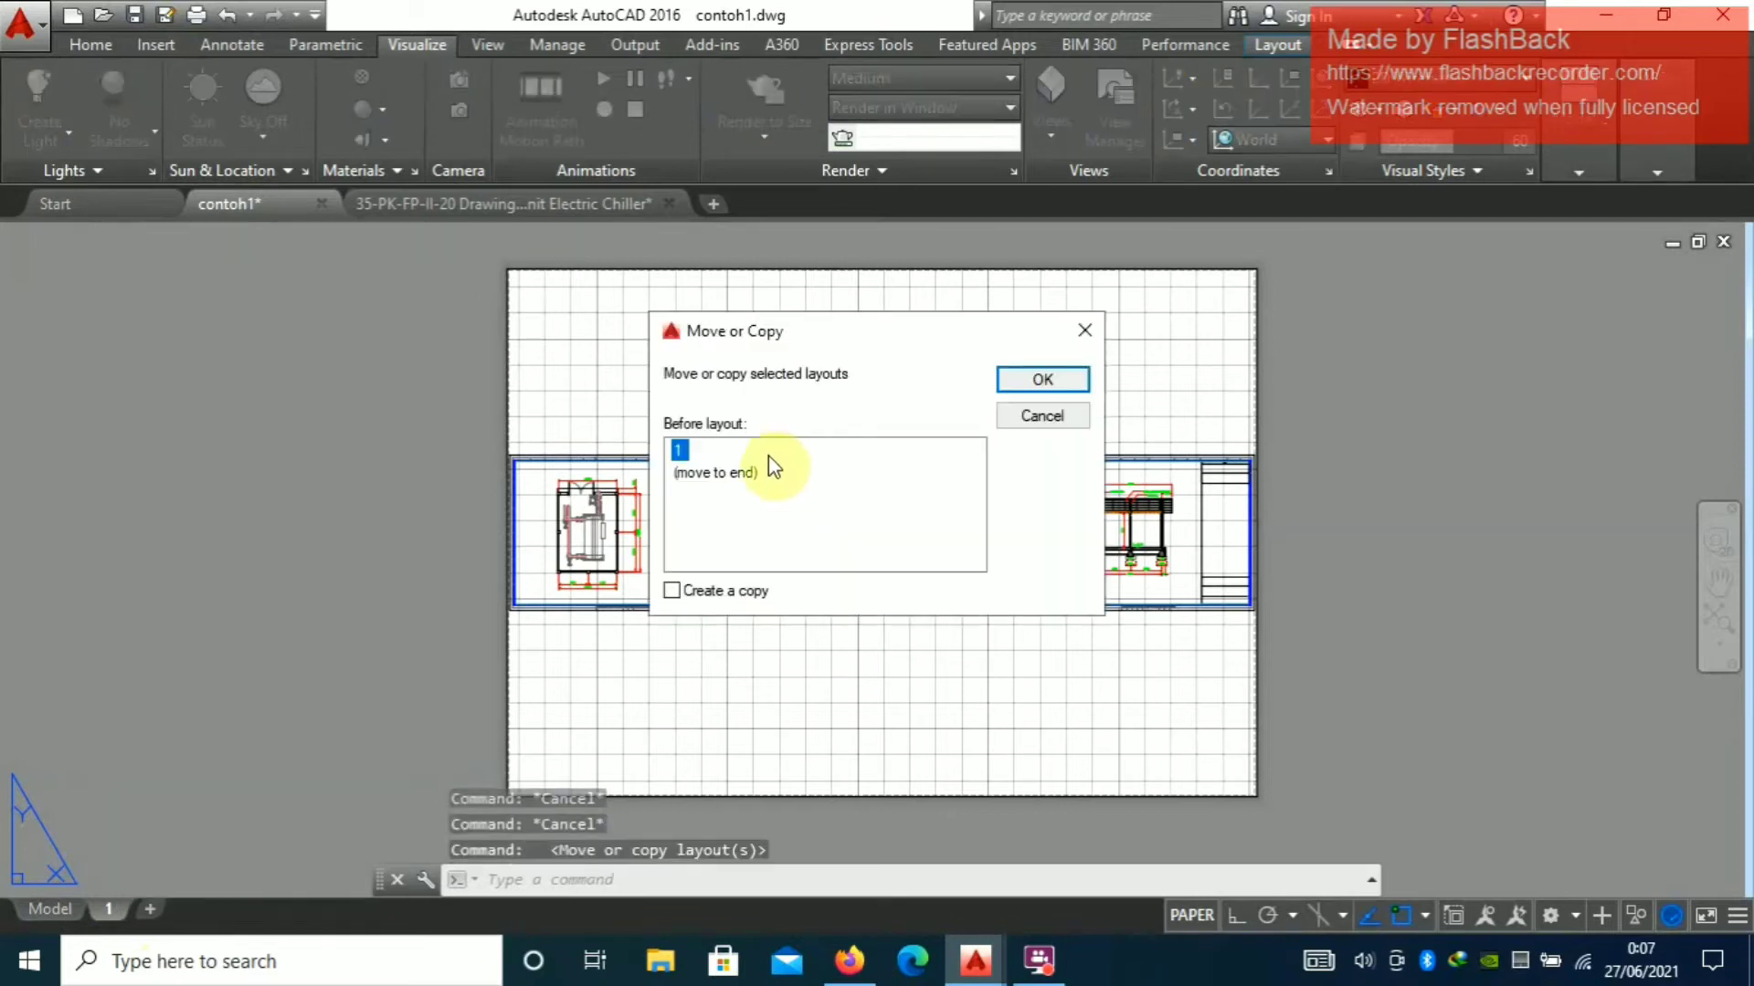
left_click(674, 591)
left_click(1044, 381)
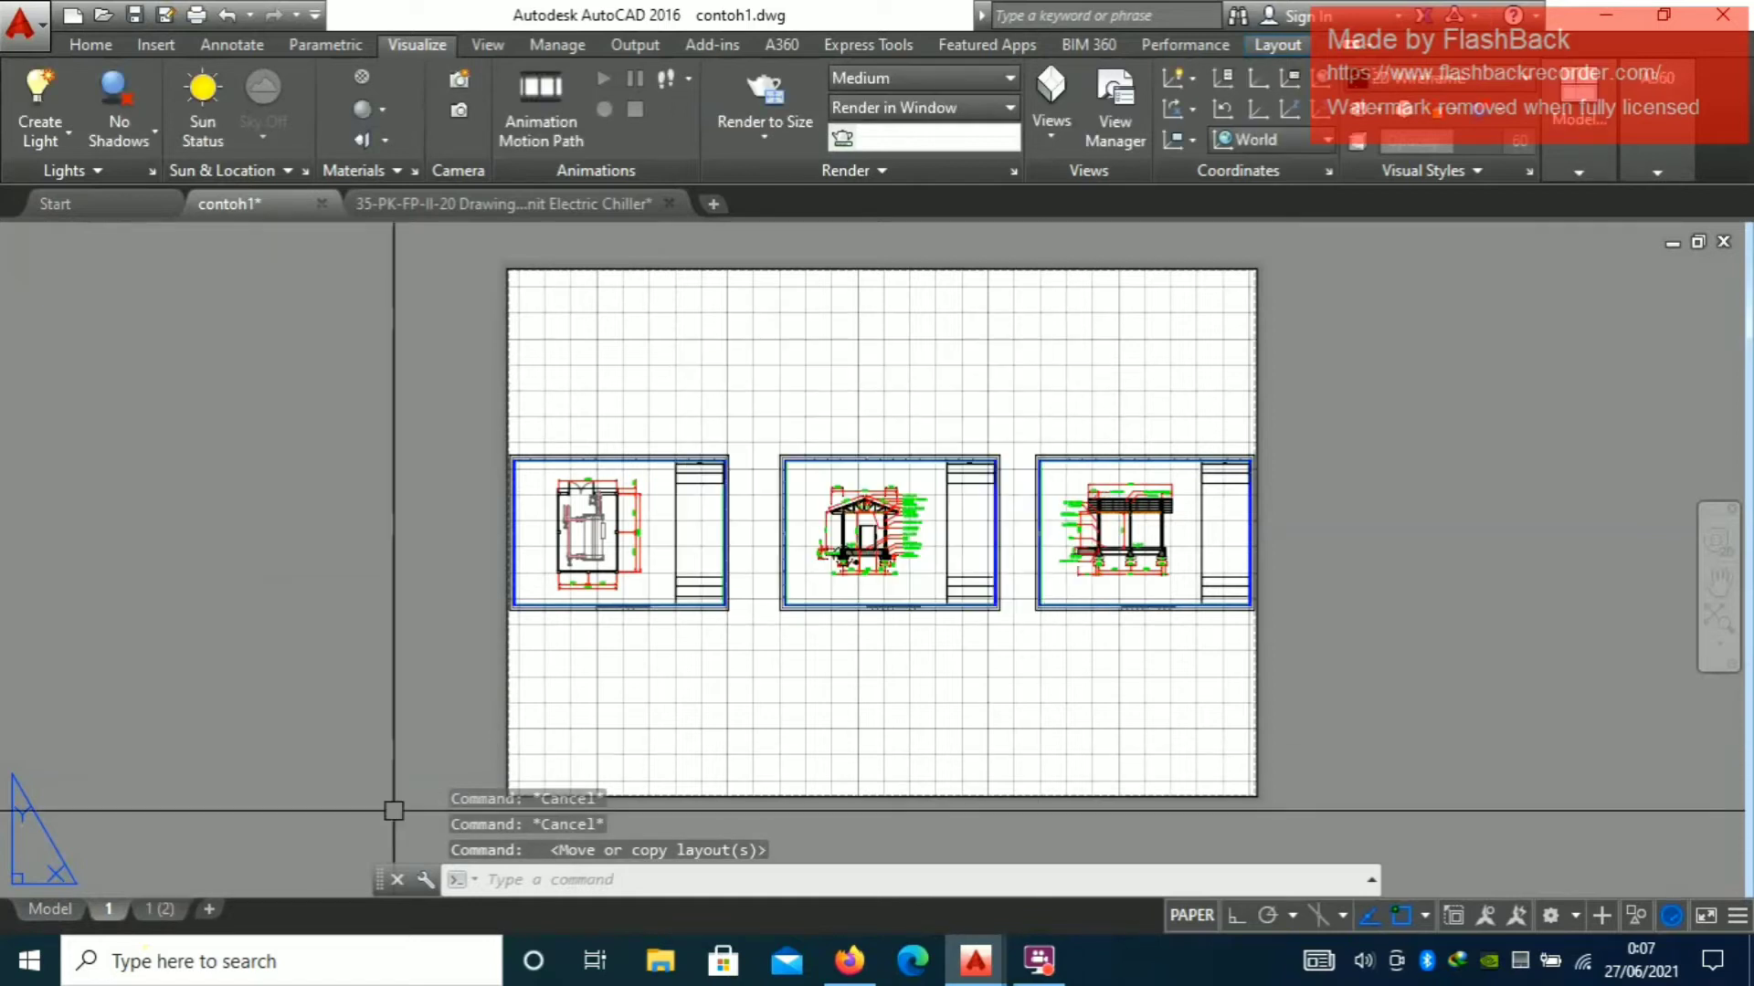
Open layout 1 (2) and create a copy of it at the end of the layouts
mouse_move(156, 907)
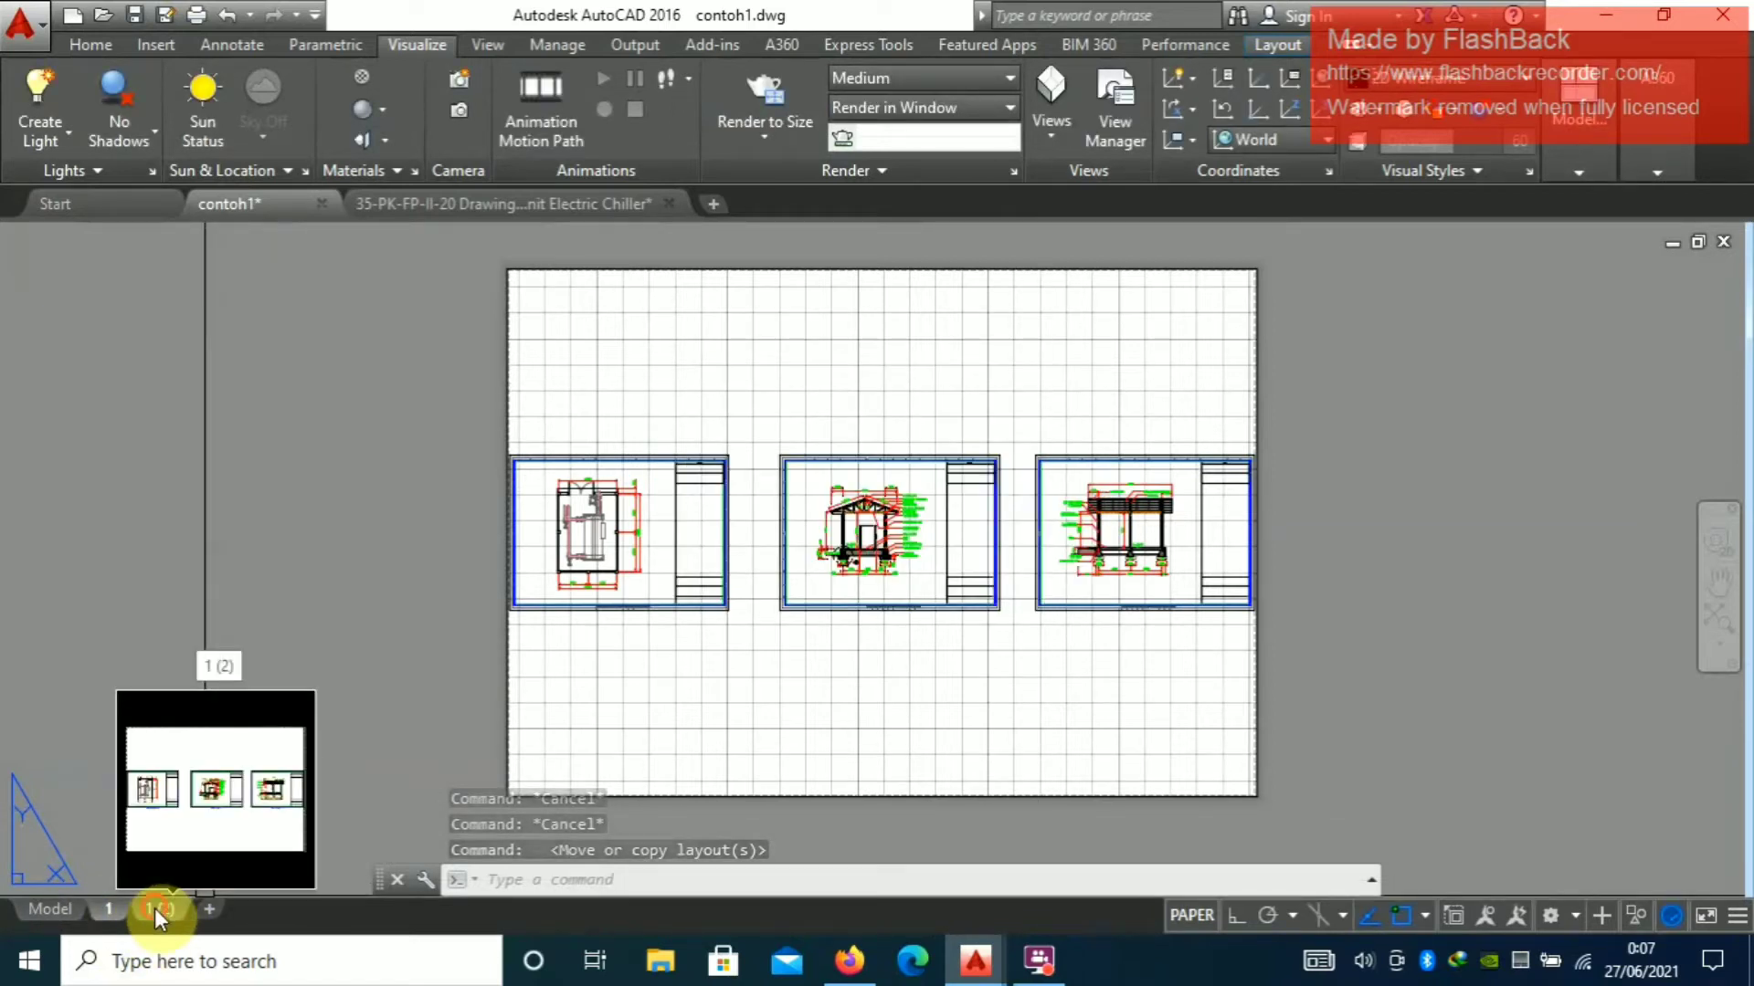
left_click(155, 907)
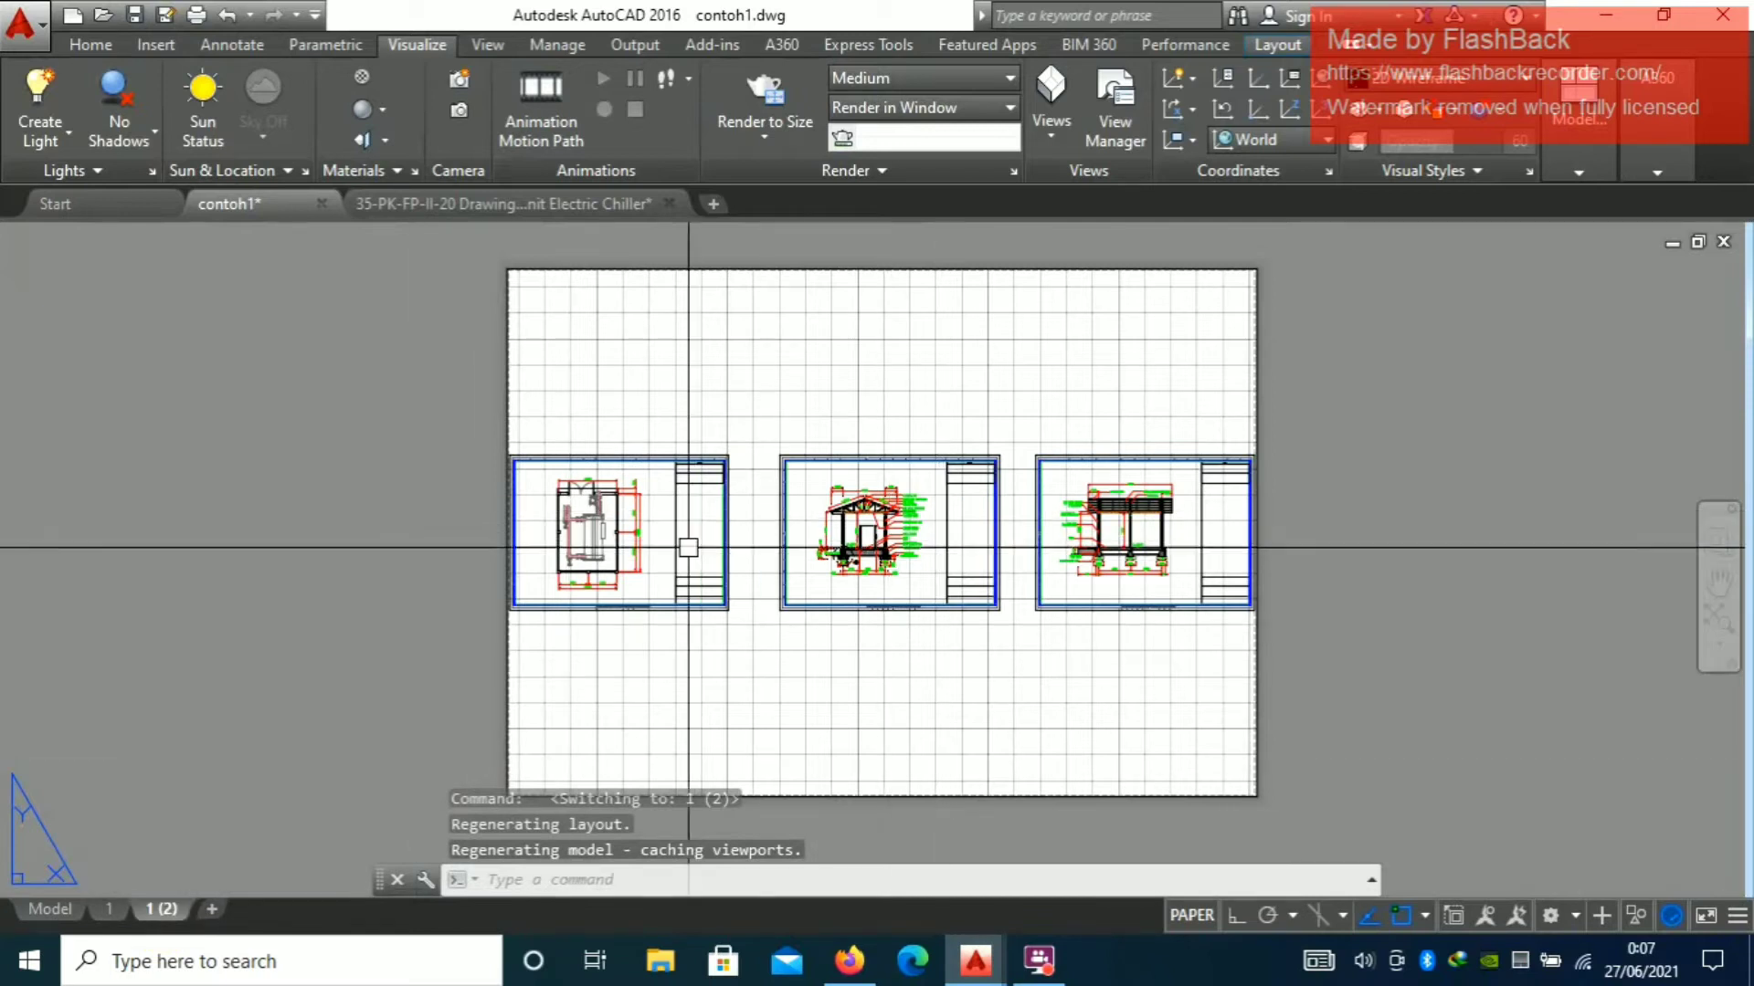
right_click(152, 907)
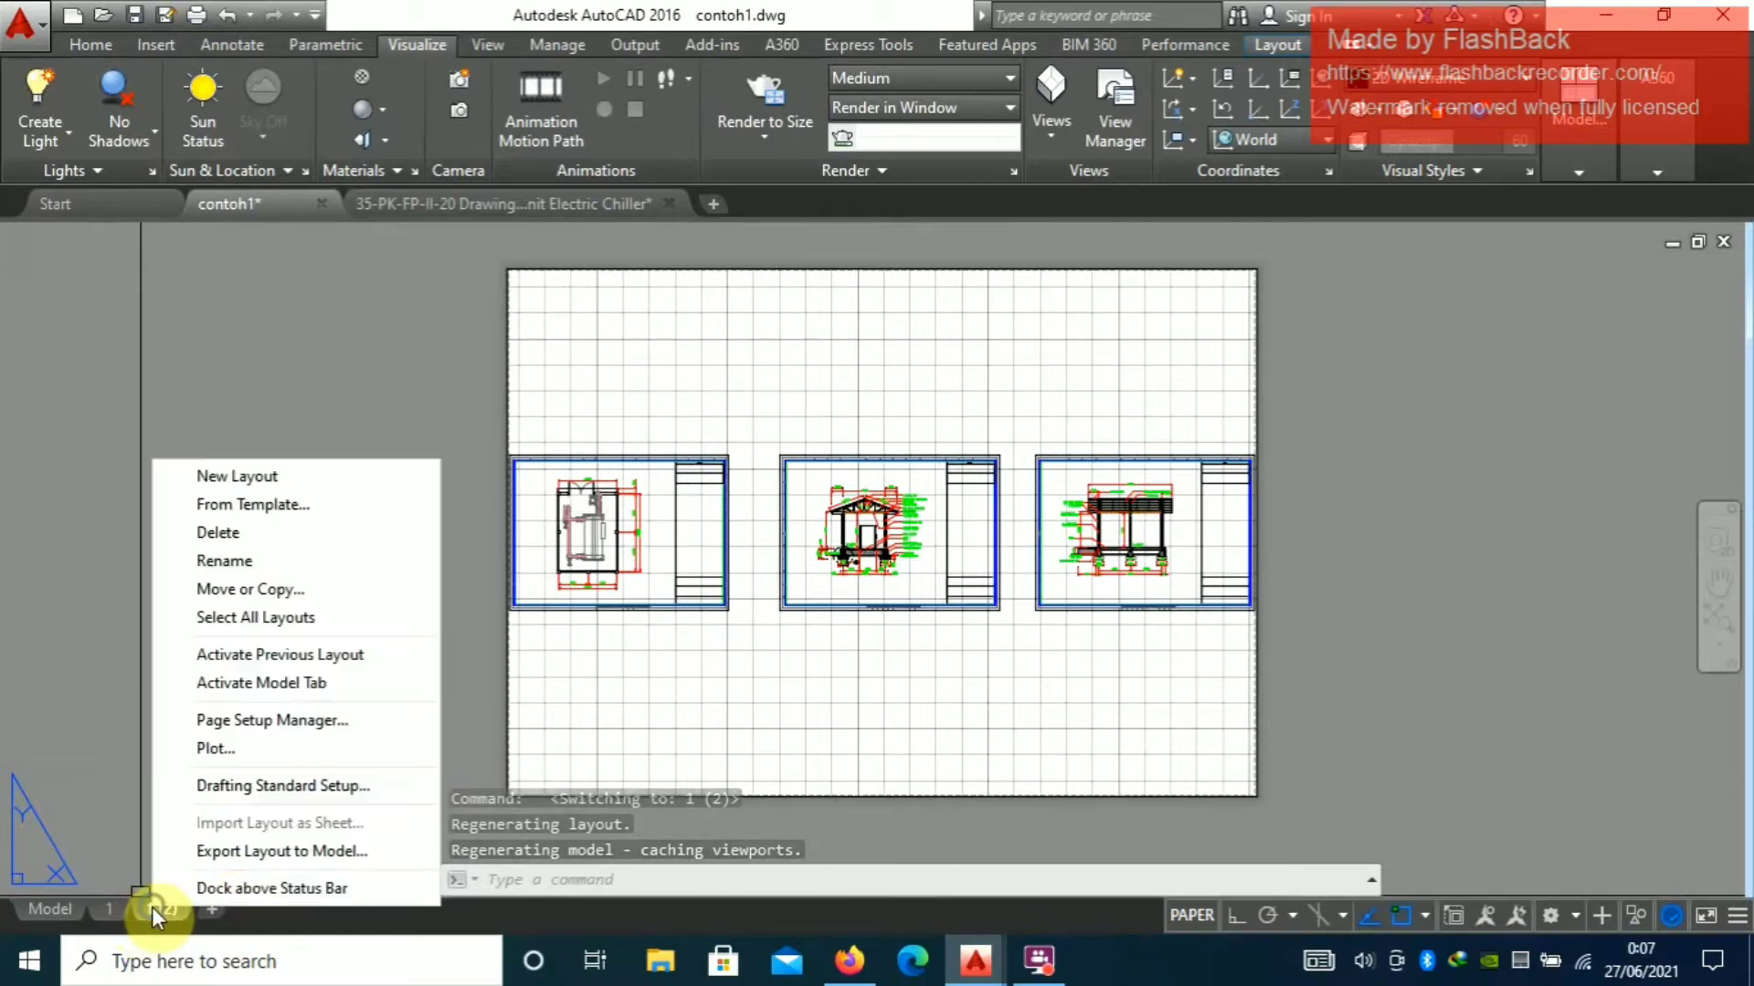
left_click(288, 583)
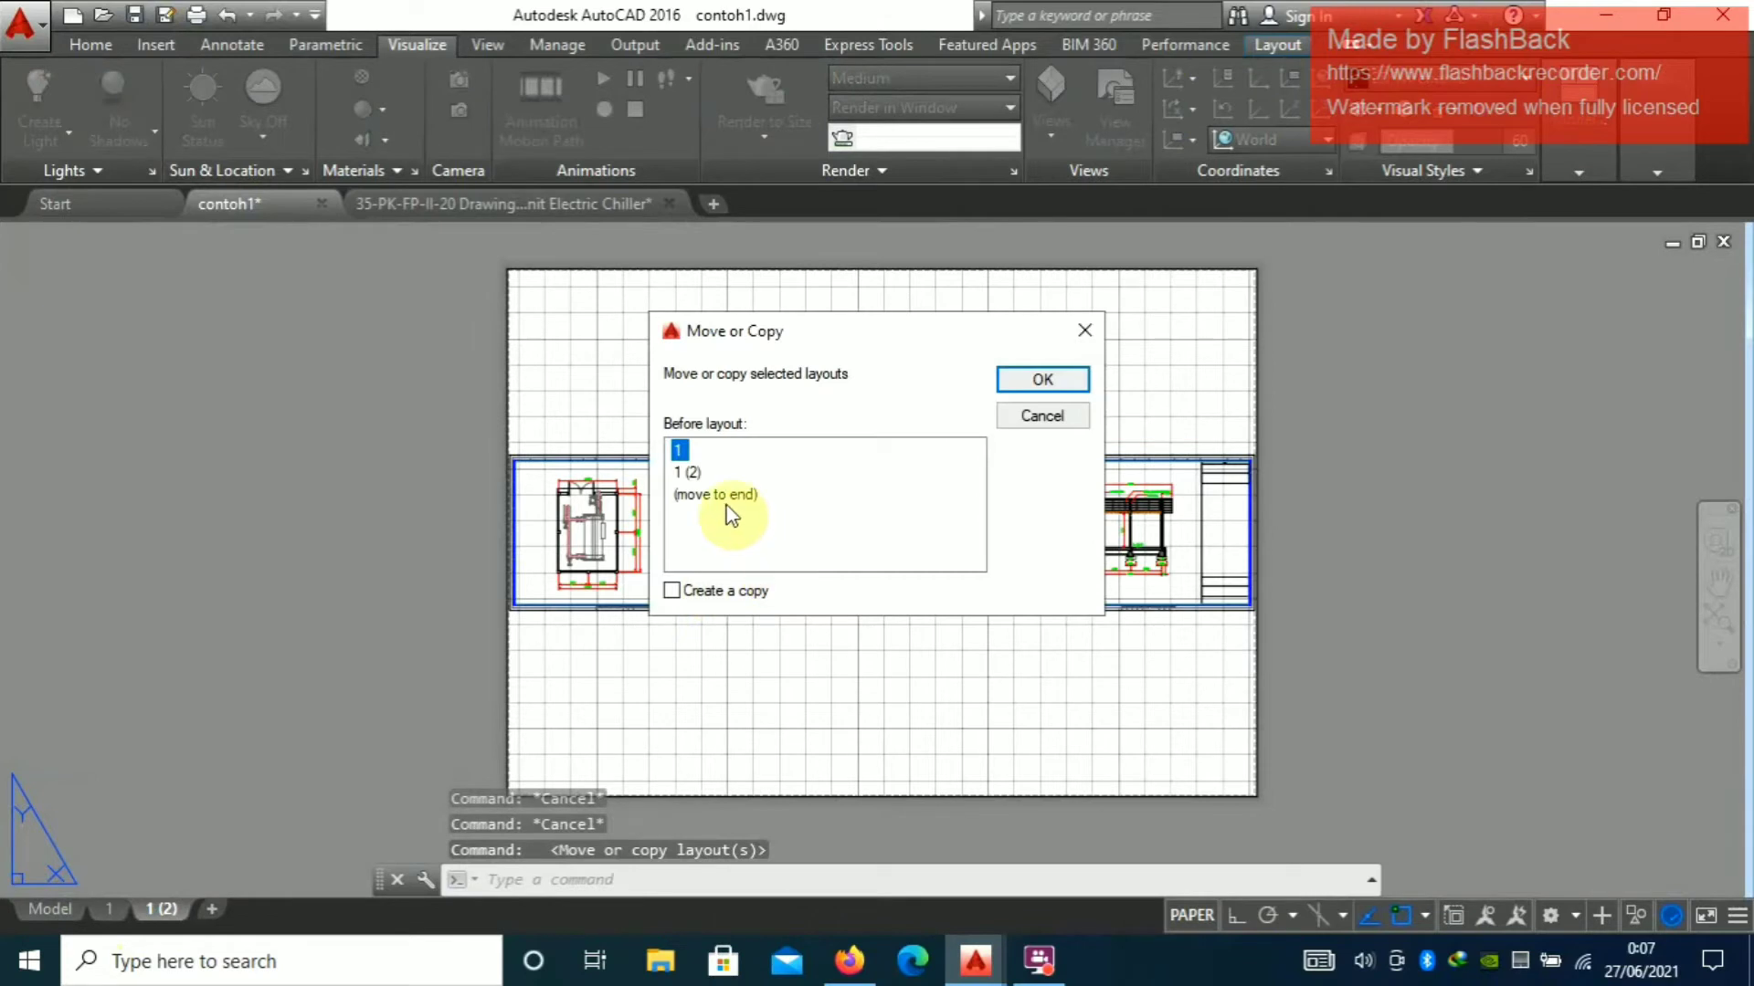
left_click(673, 591)
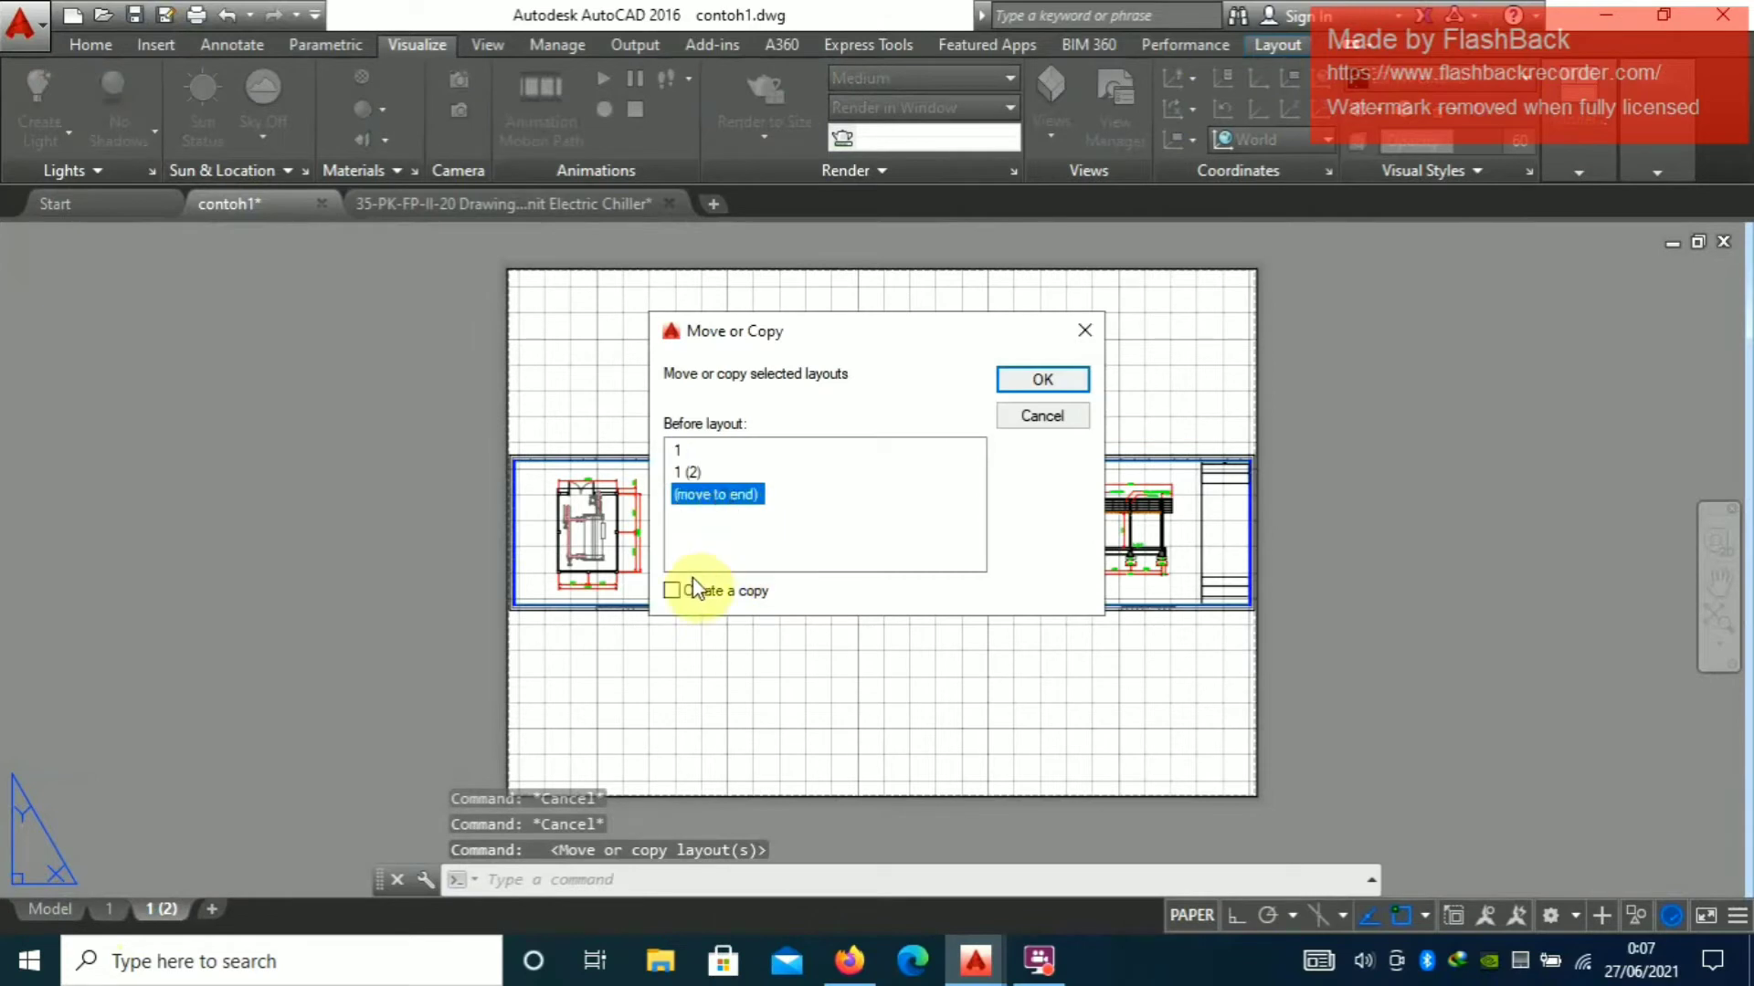
left_click(1023, 390)
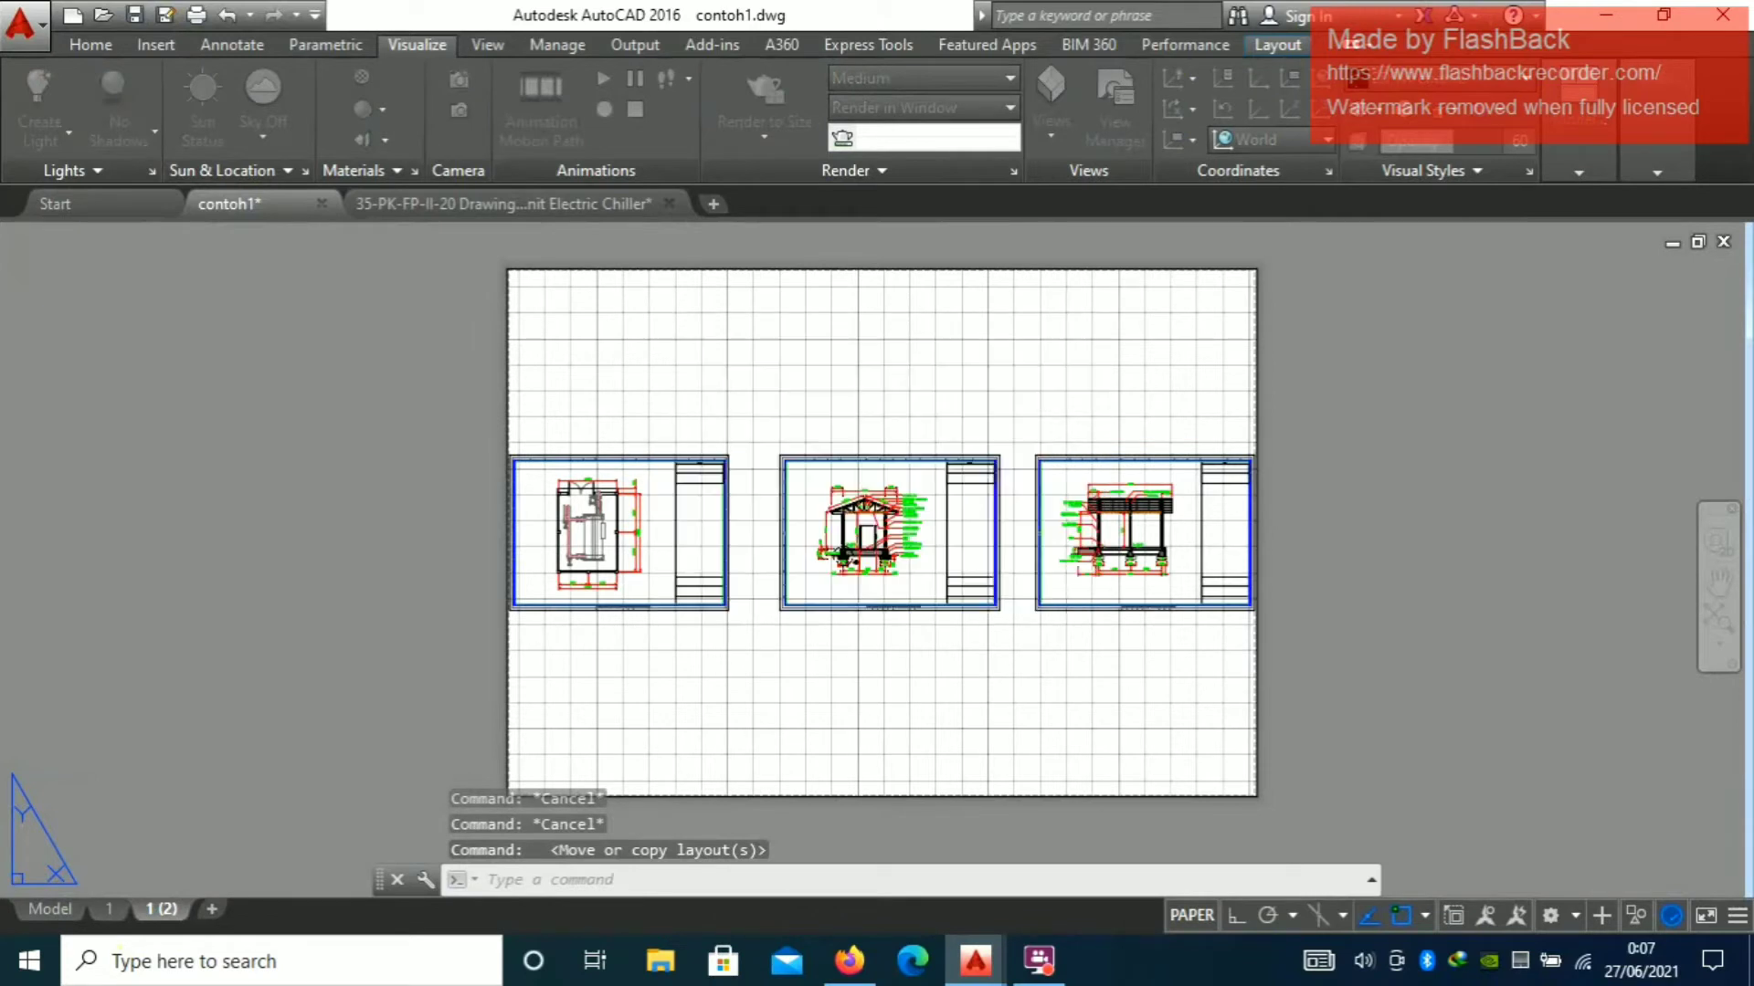
Return to layout 1 after a look at layout 1 (3), and activate the viewport on its sheet
left_click(115, 906)
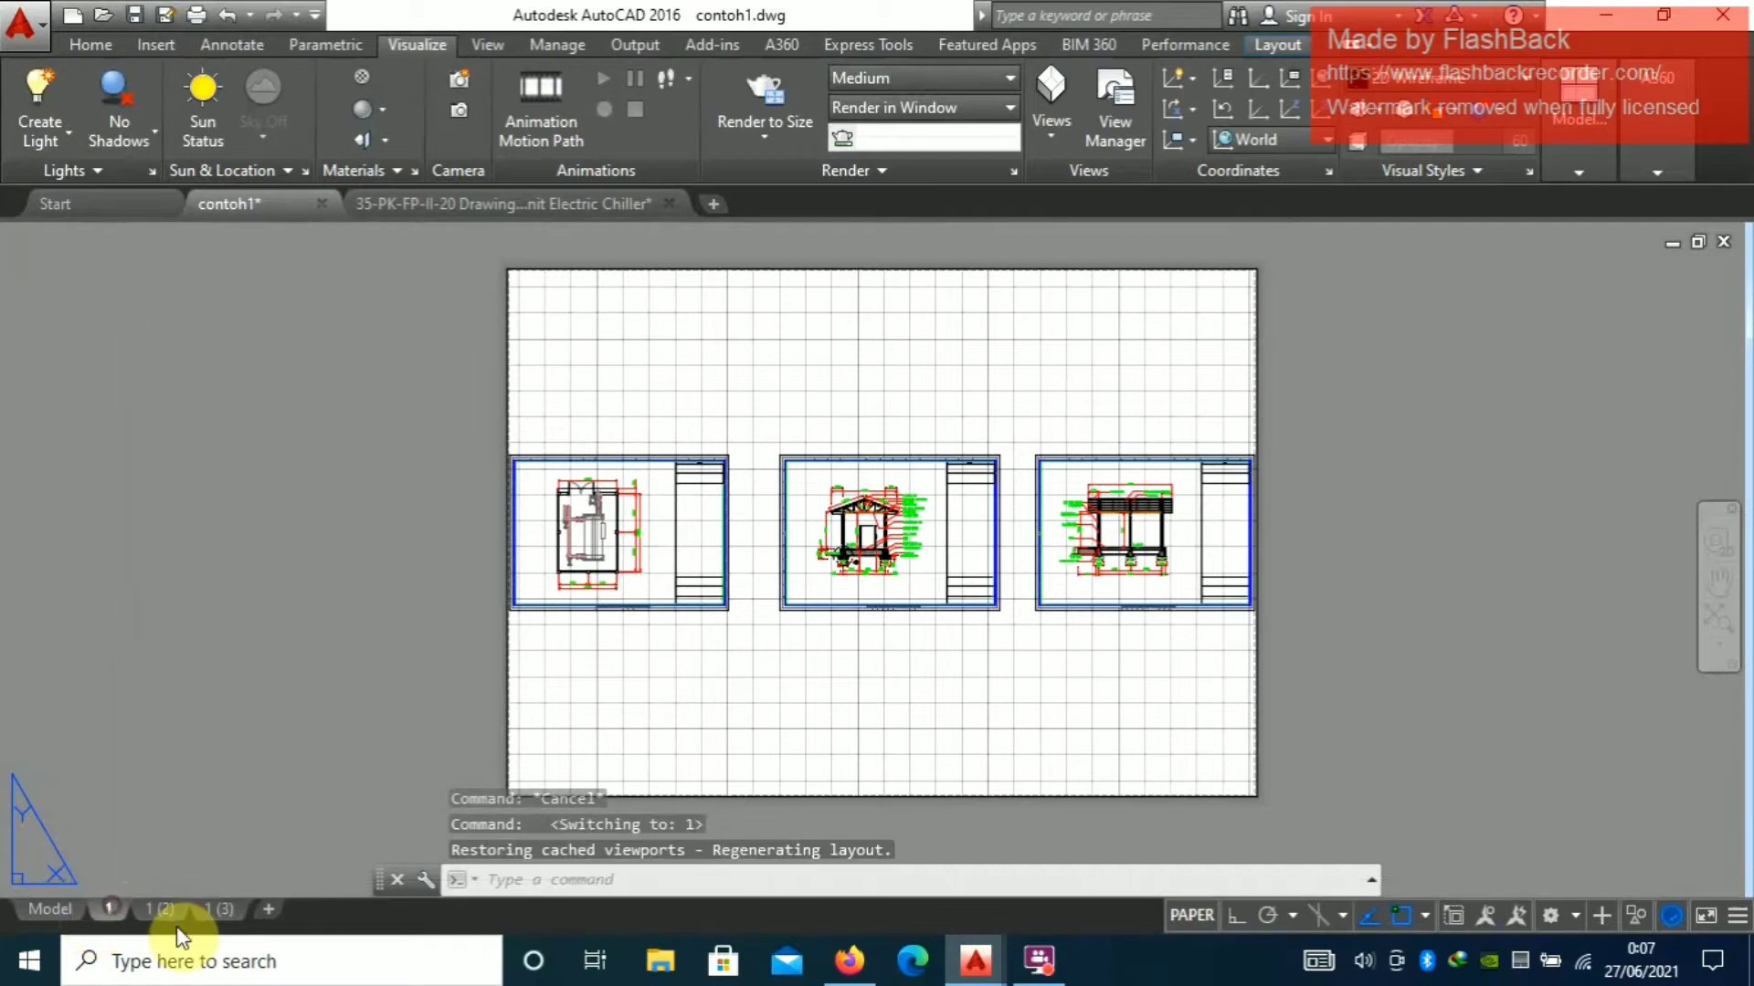
left_click(230, 910)
mouse_move(113, 902)
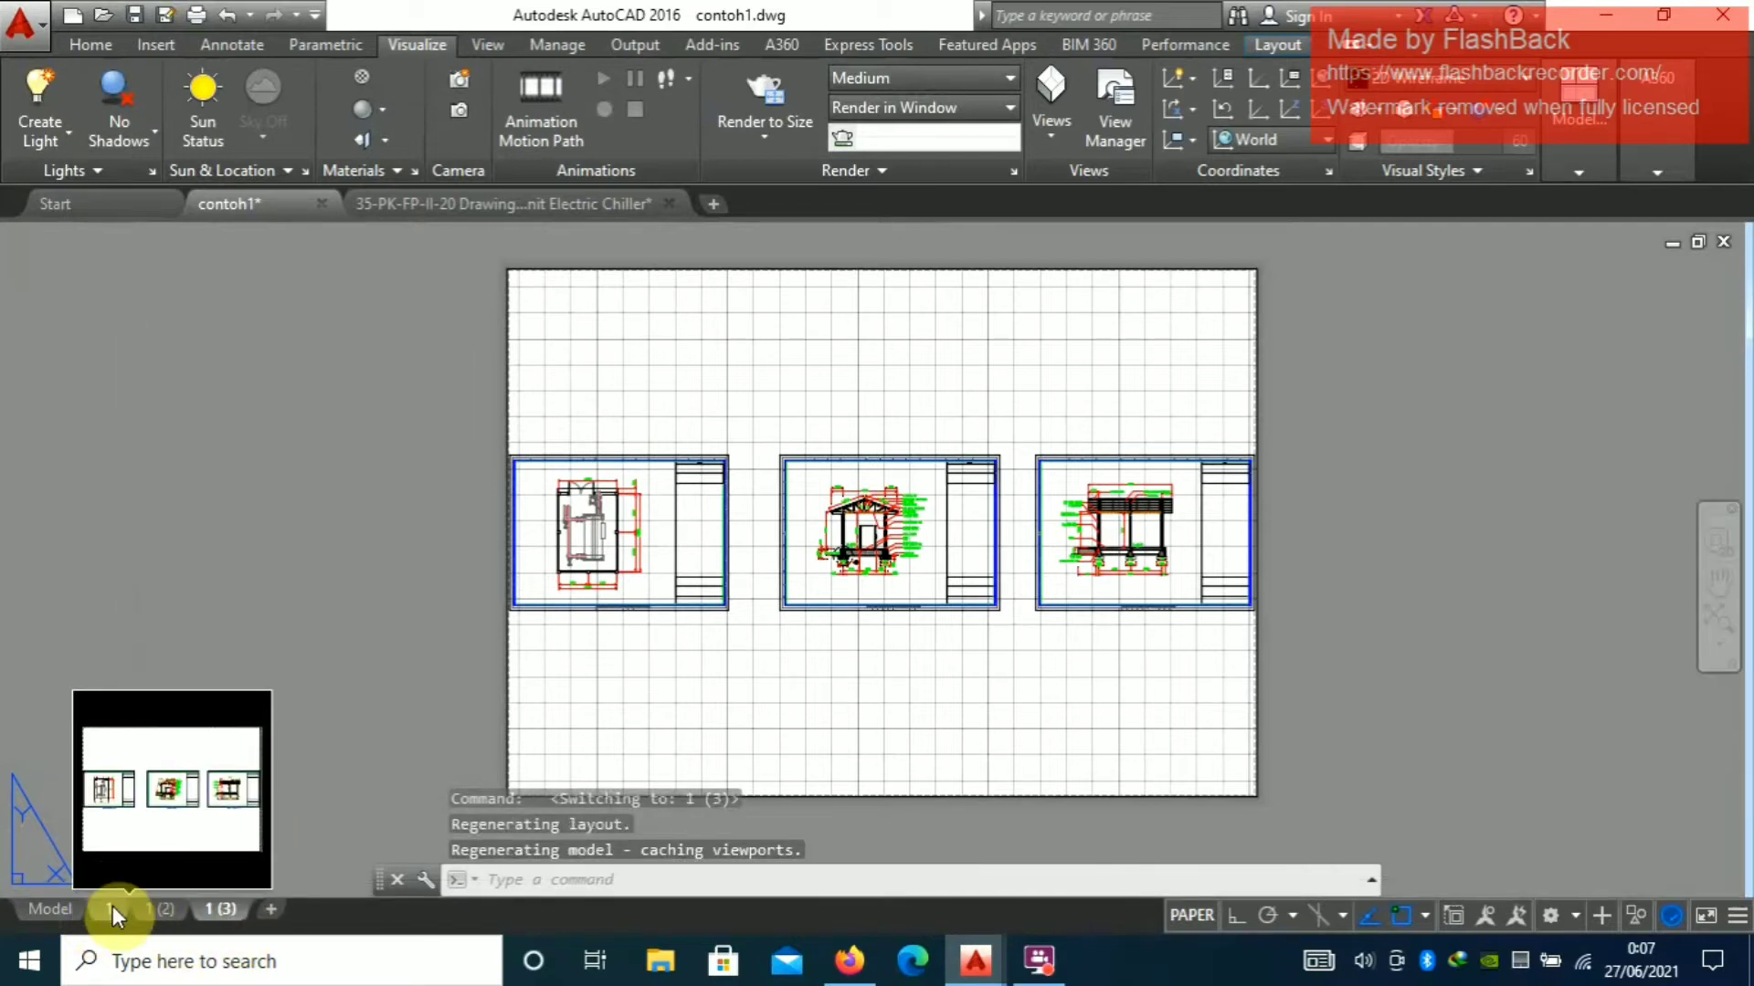
left_click(113, 906)
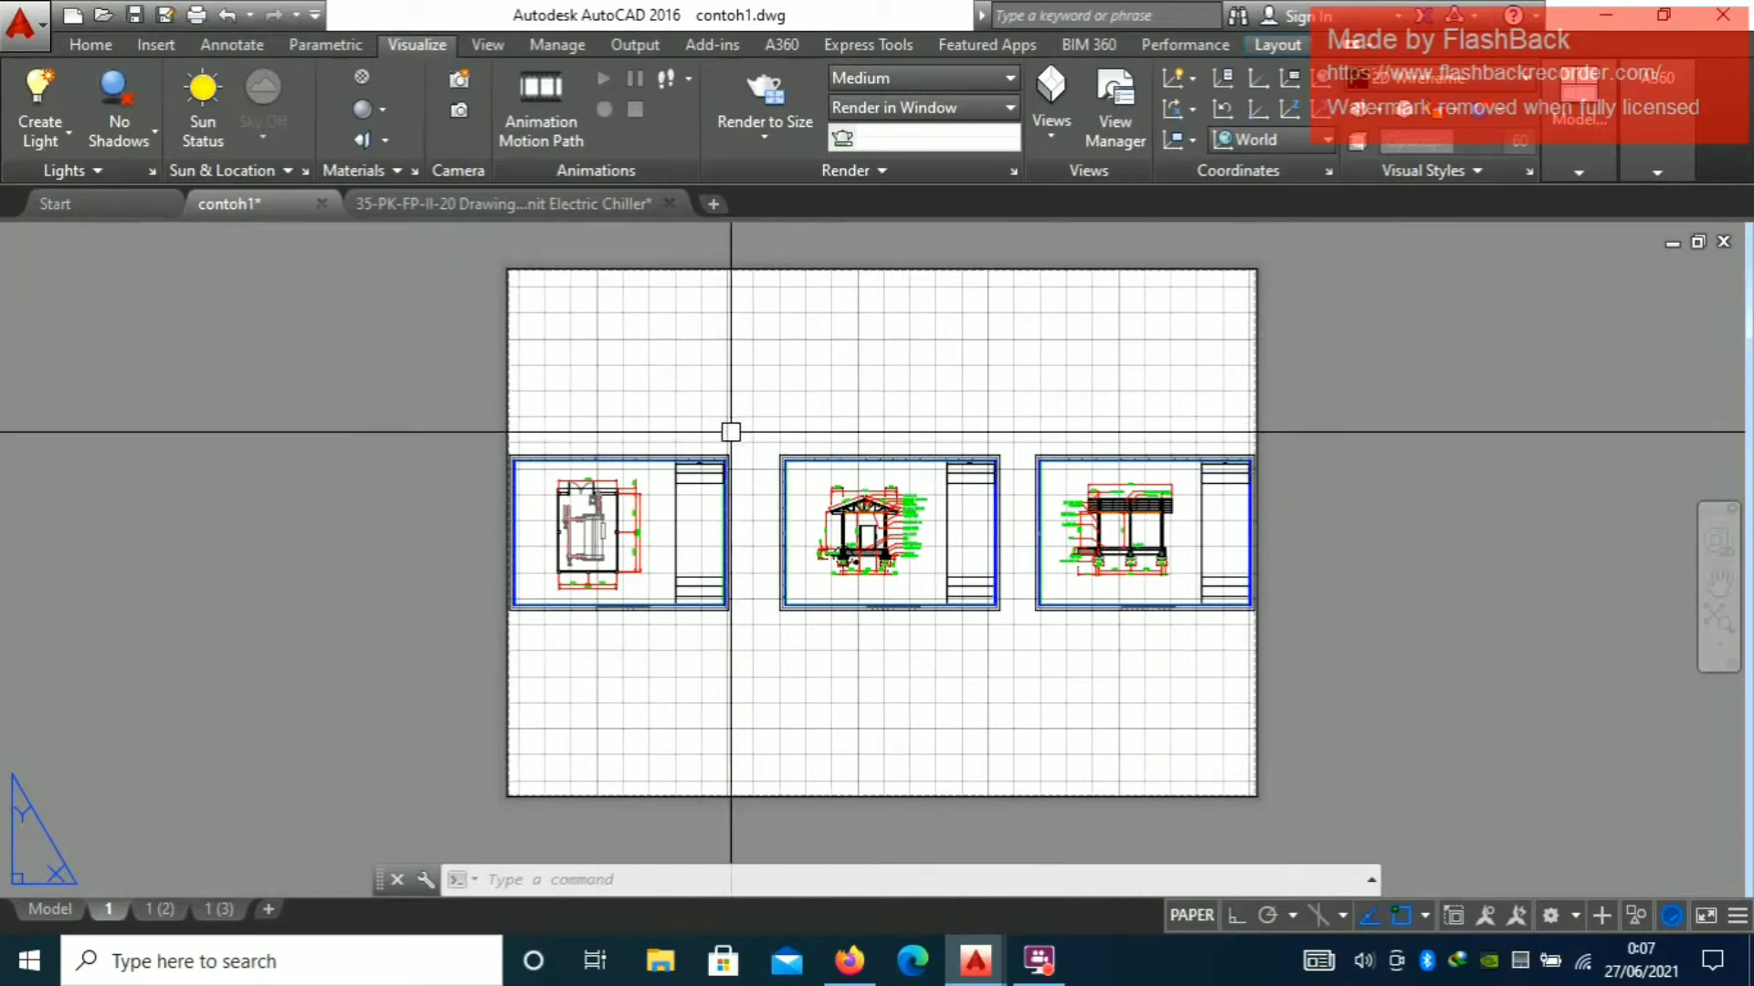
double_click(757, 408)
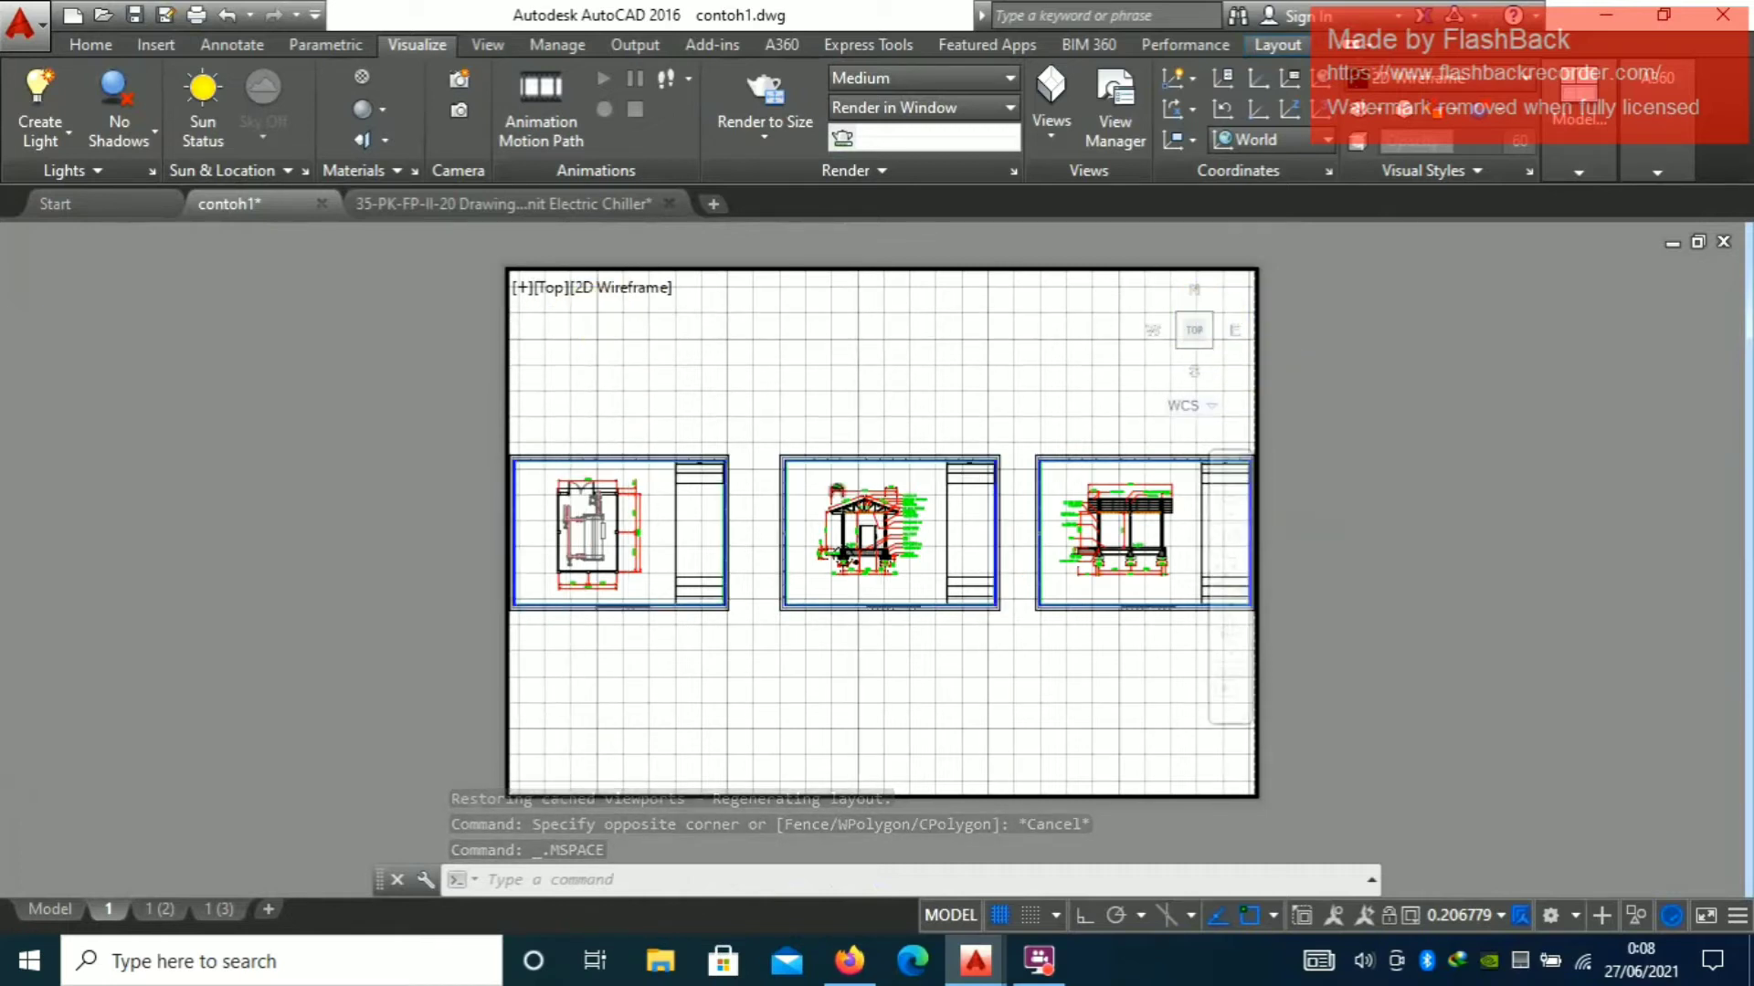
Try to frame the floor plan drawing by freehand zooming and panning inside the active viewport
scroll(846, 485, "up", 2)
scroll(822, 493, "down", 6)
scroll(802, 507, "up", 4)
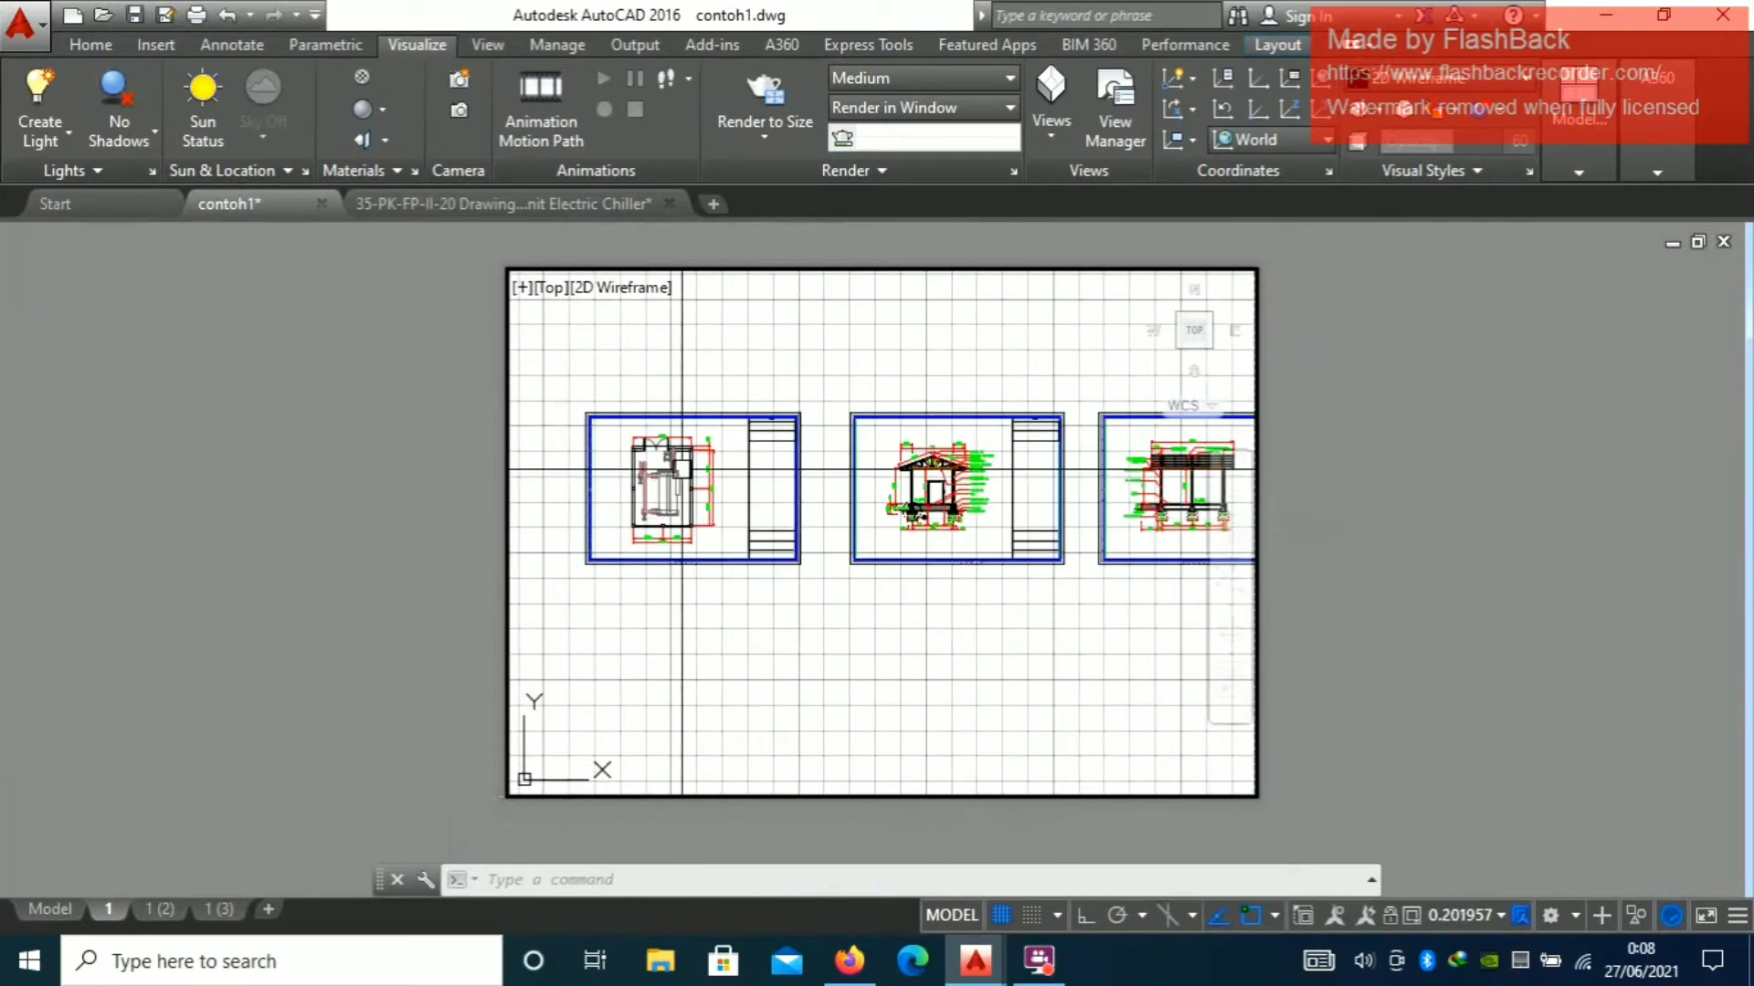
scroll(791, 460, "down", 2)
scroll(889, 438, "up", 1)
scroll(889, 439, "down", 1)
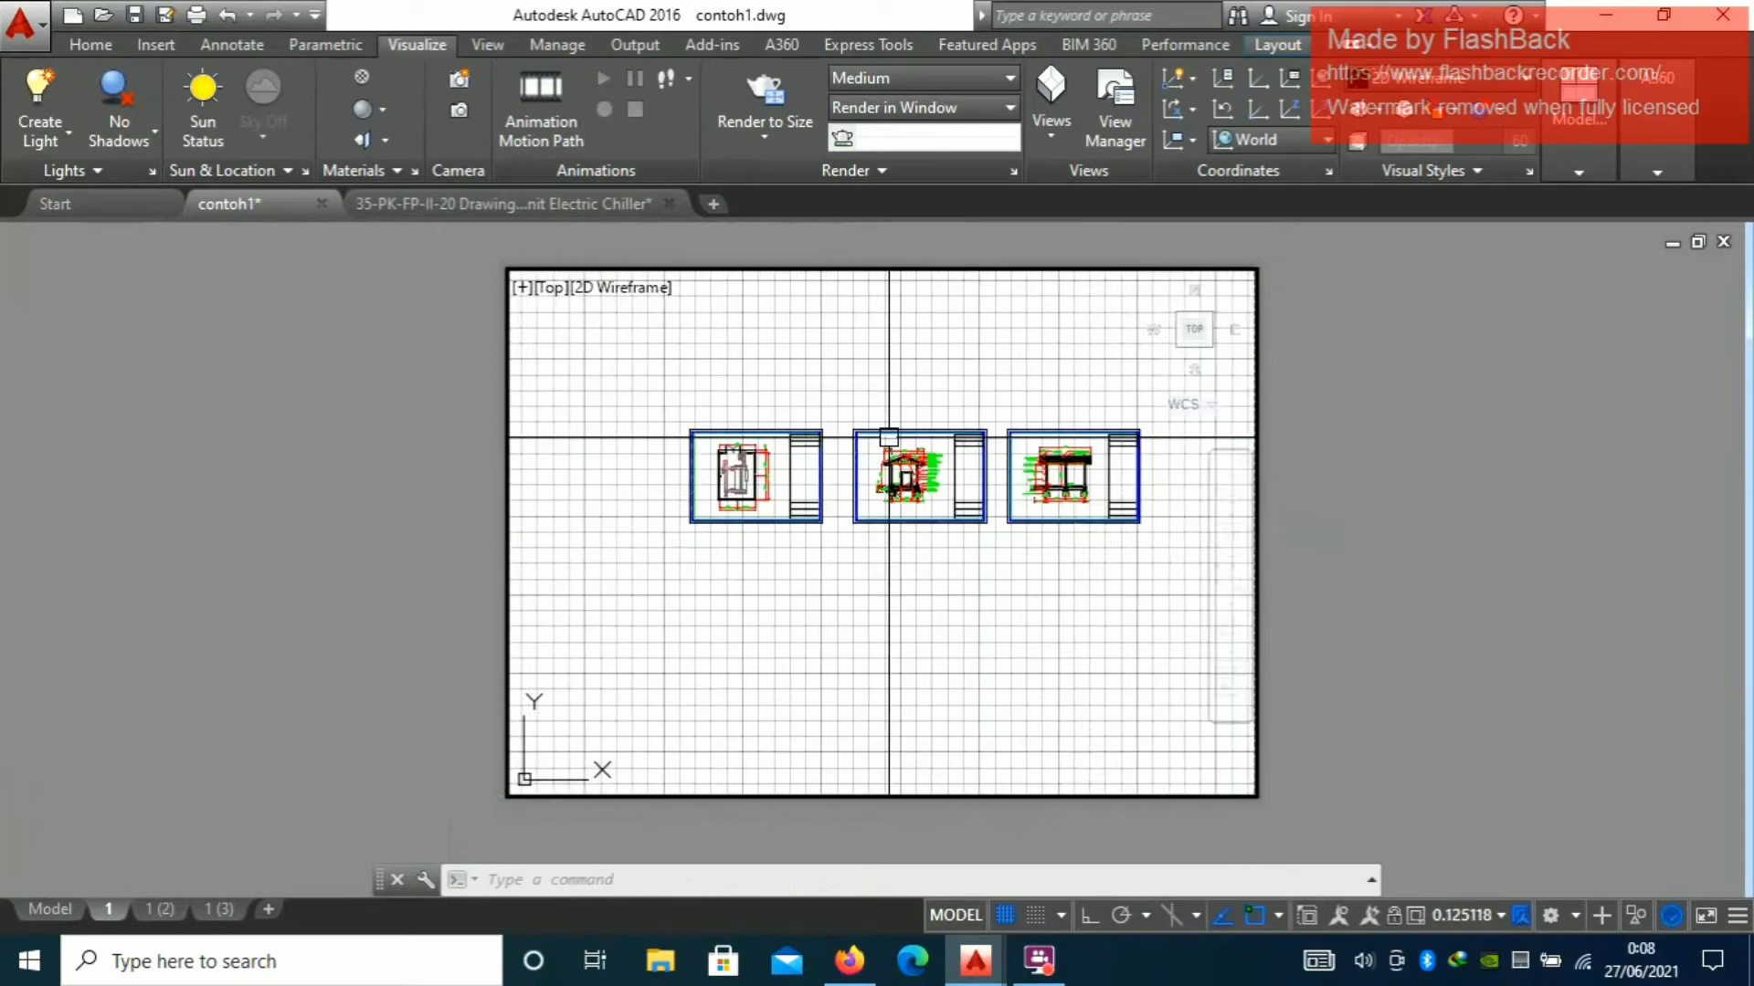
scroll(786, 456, "up", 1)
scroll(658, 402, "up", 1)
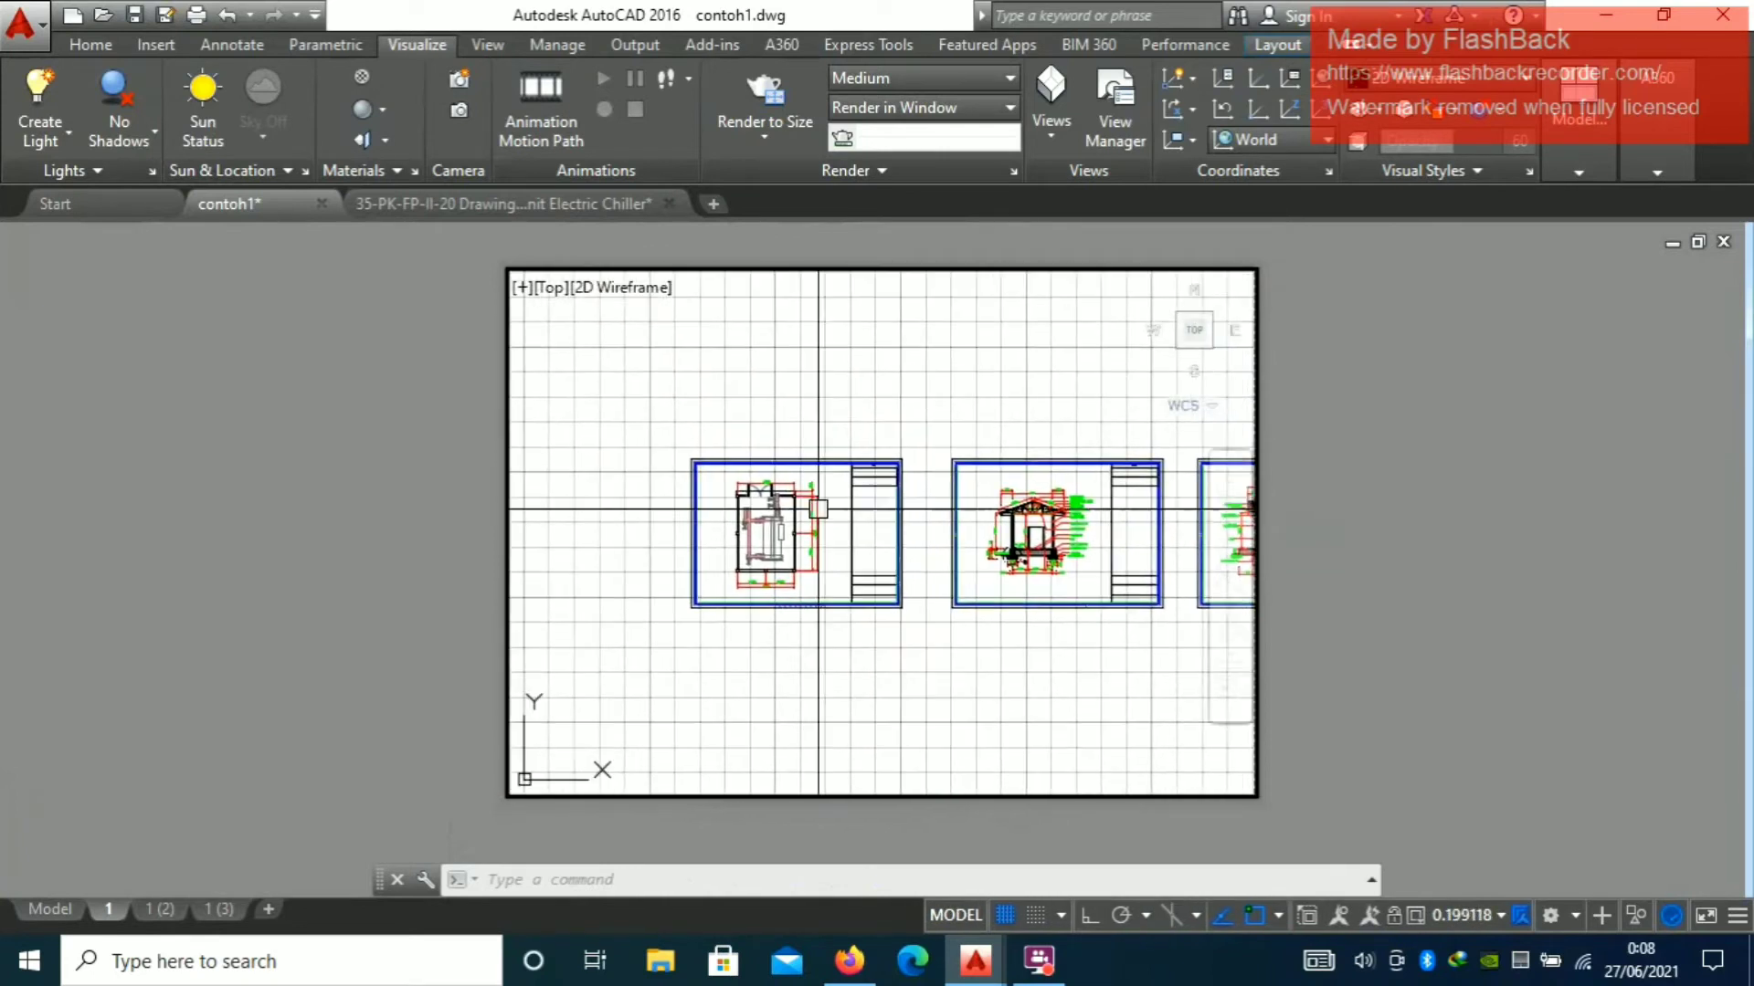
middle_click_drag(806, 505, 837, 486)
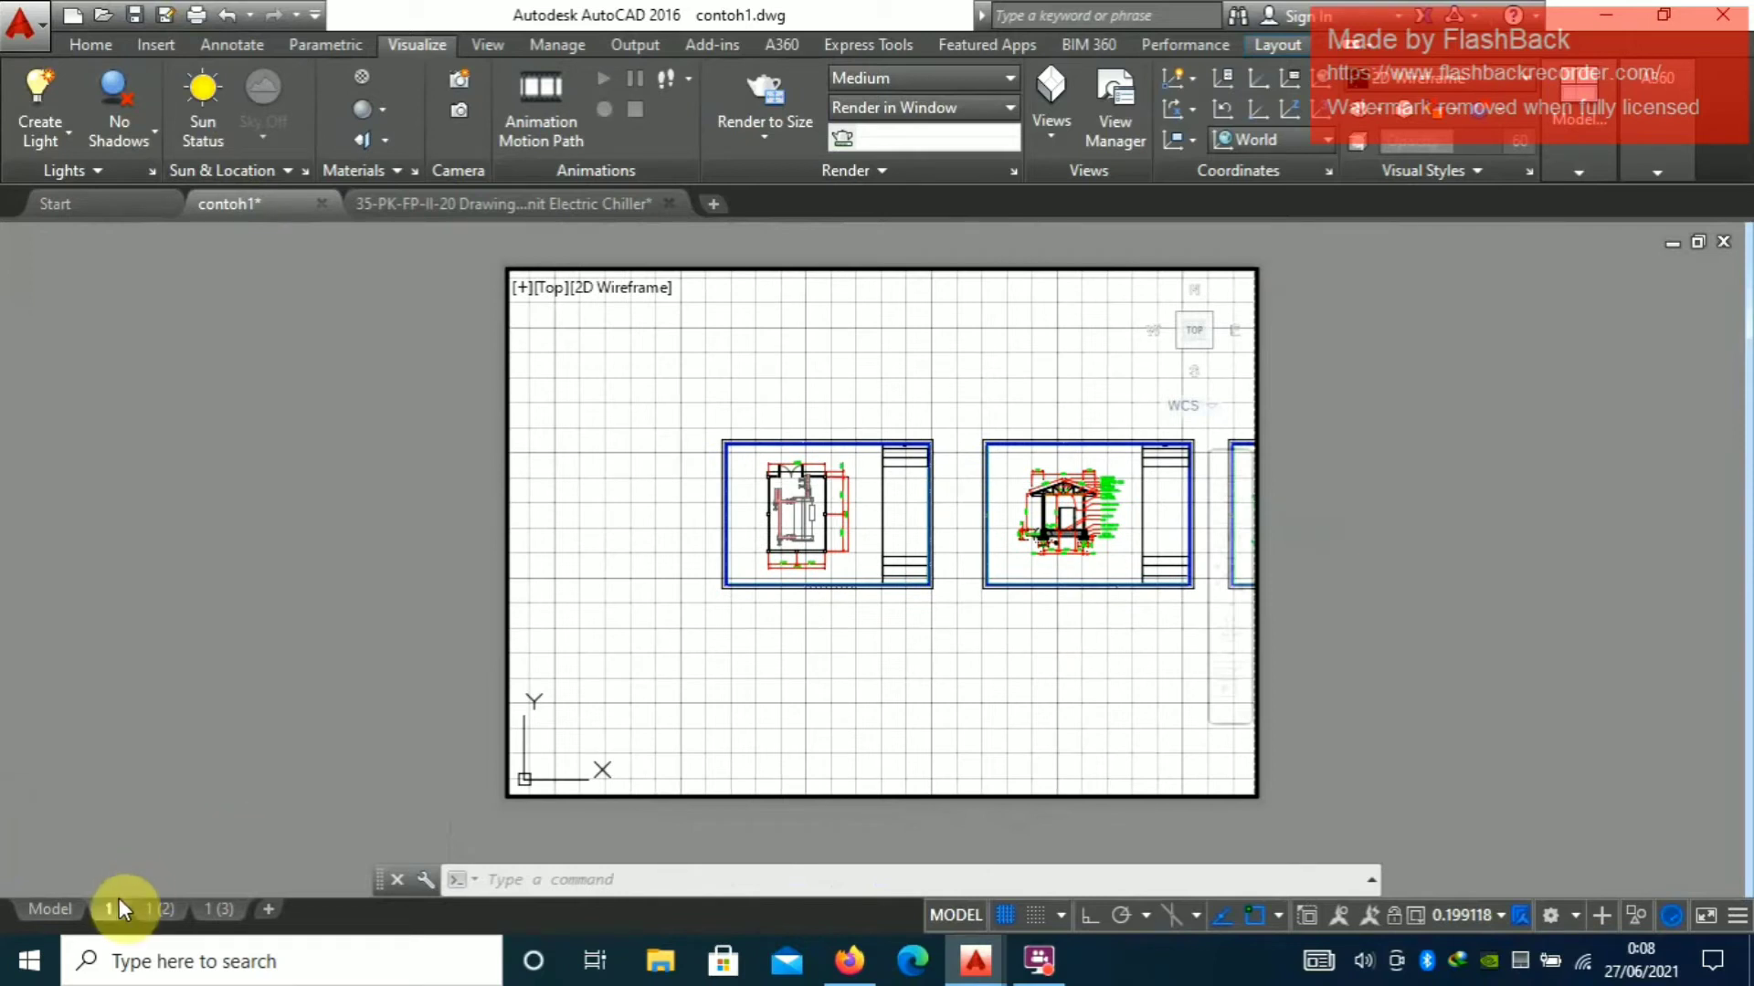
mouse_move(112, 907)
scroll(886, 493, "up", 2)
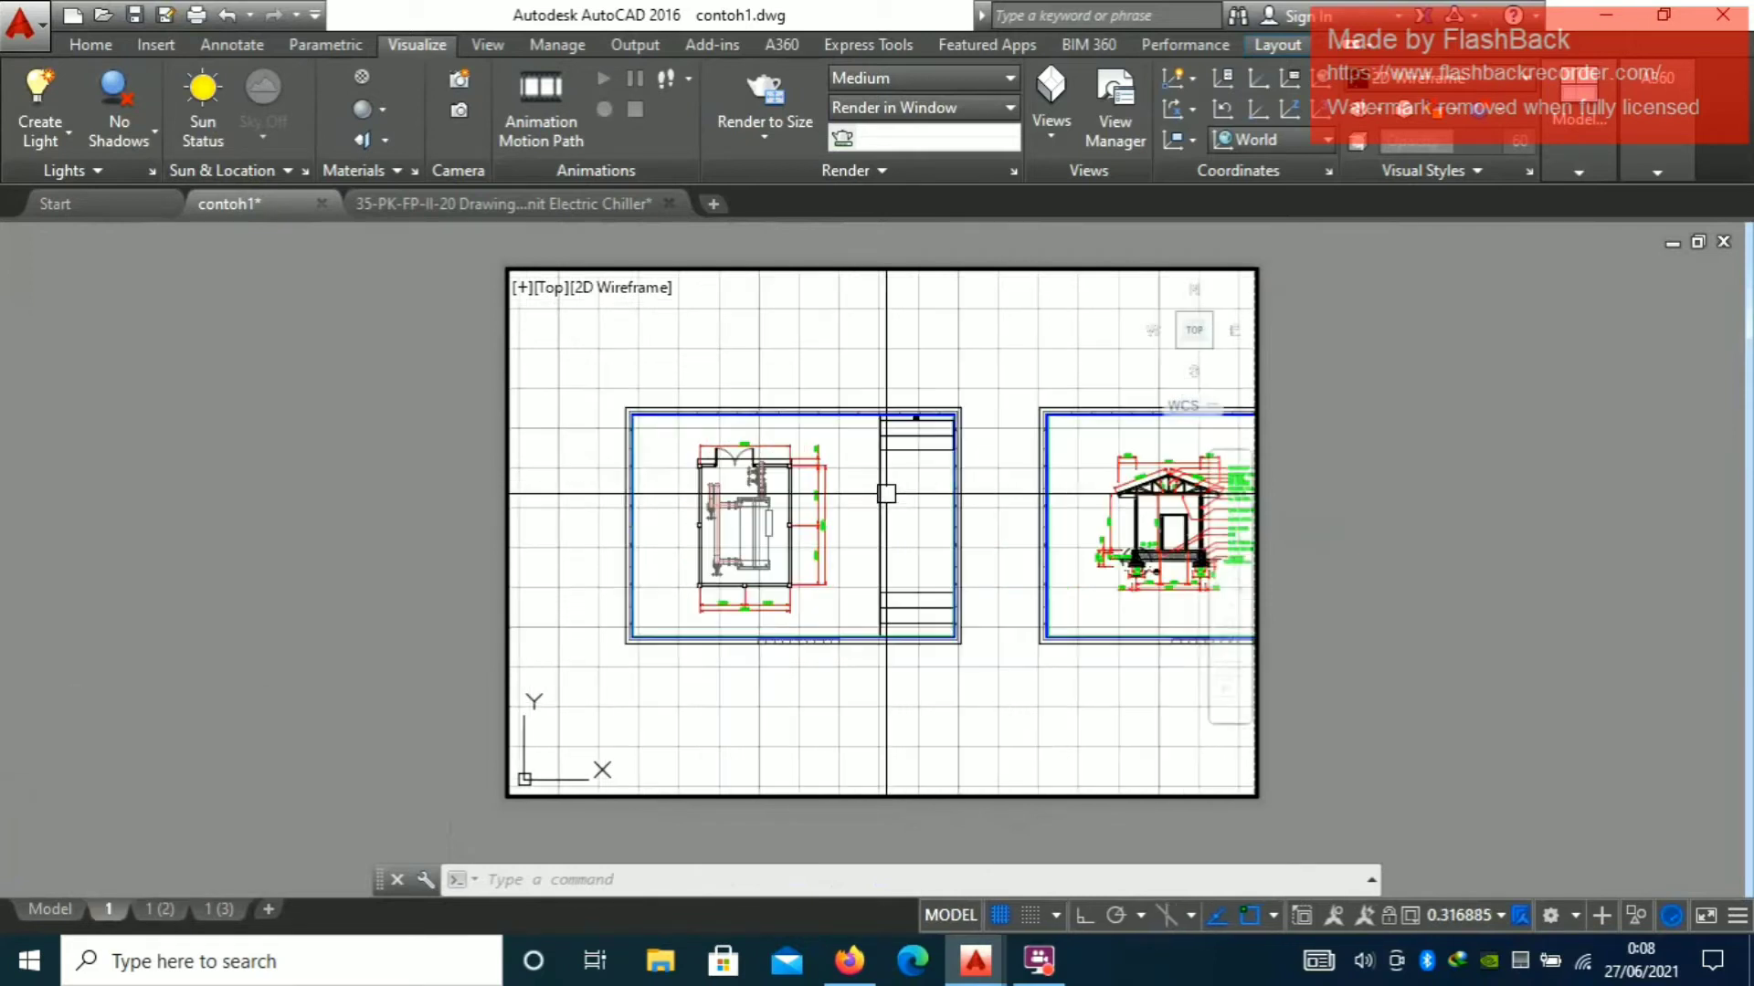
middle_click_drag(809, 507, 883, 501)
scroll(881, 509, "down", 2)
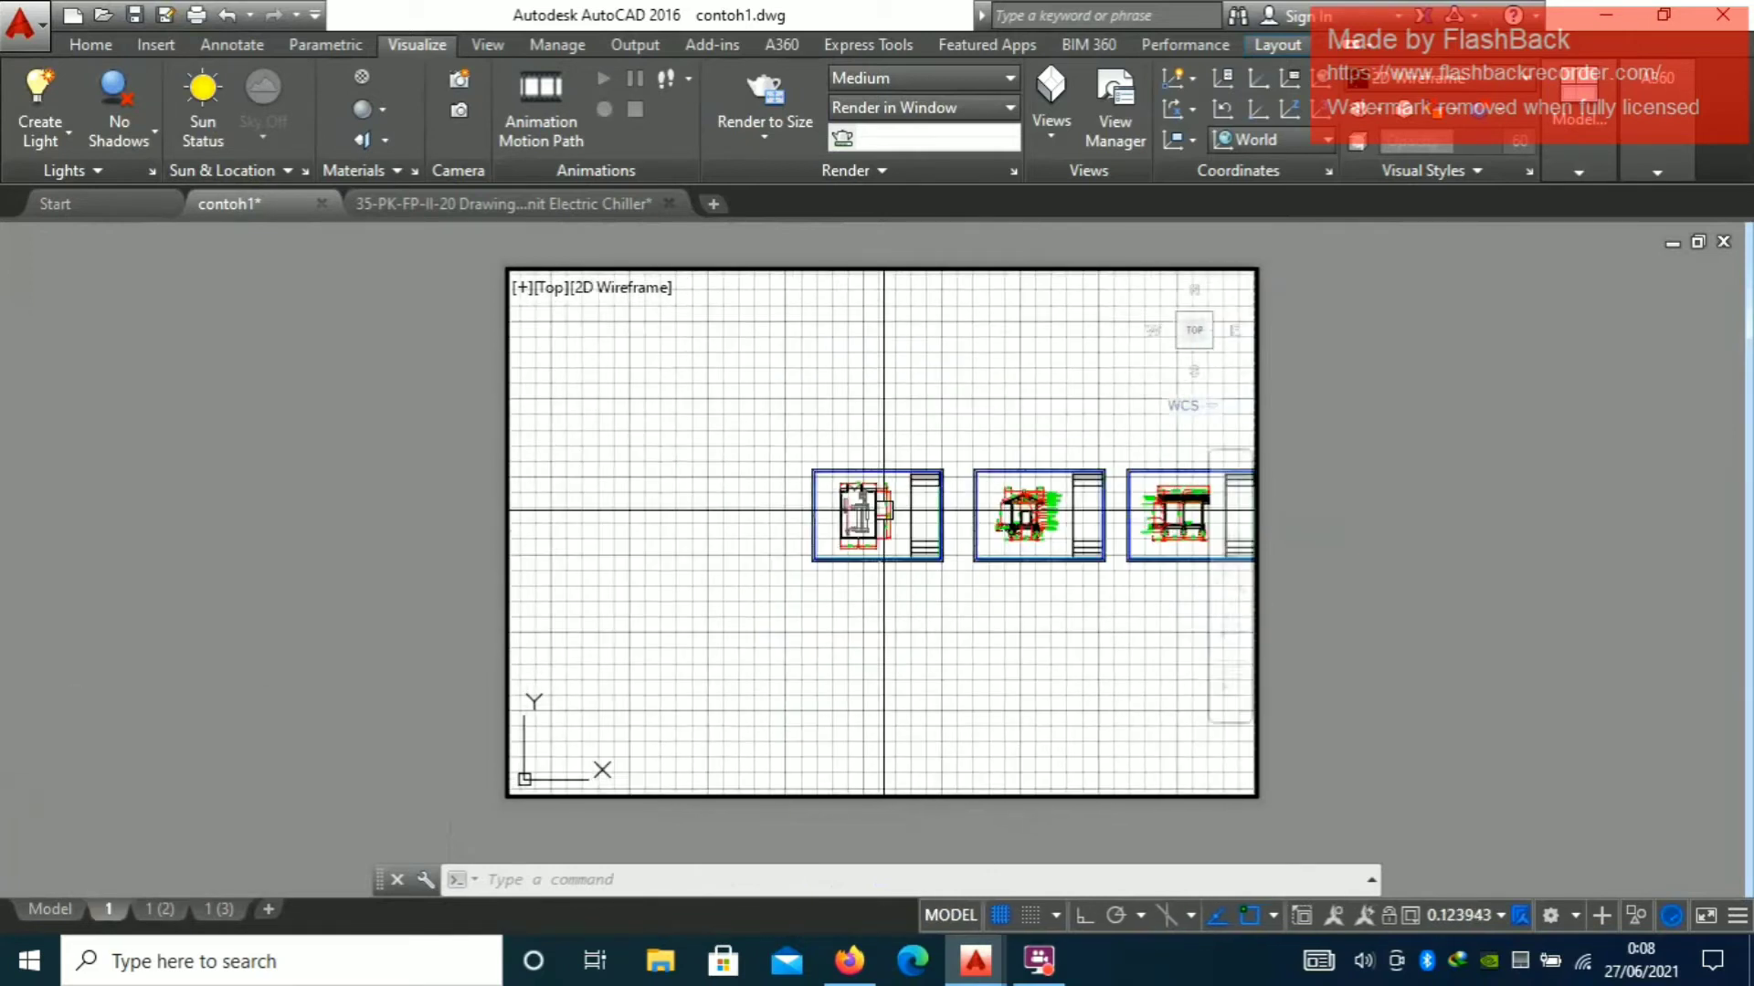
scroll(883, 510, "up", 2)
scroll(883, 508, "down", 2)
scroll(885, 507, "up", 1)
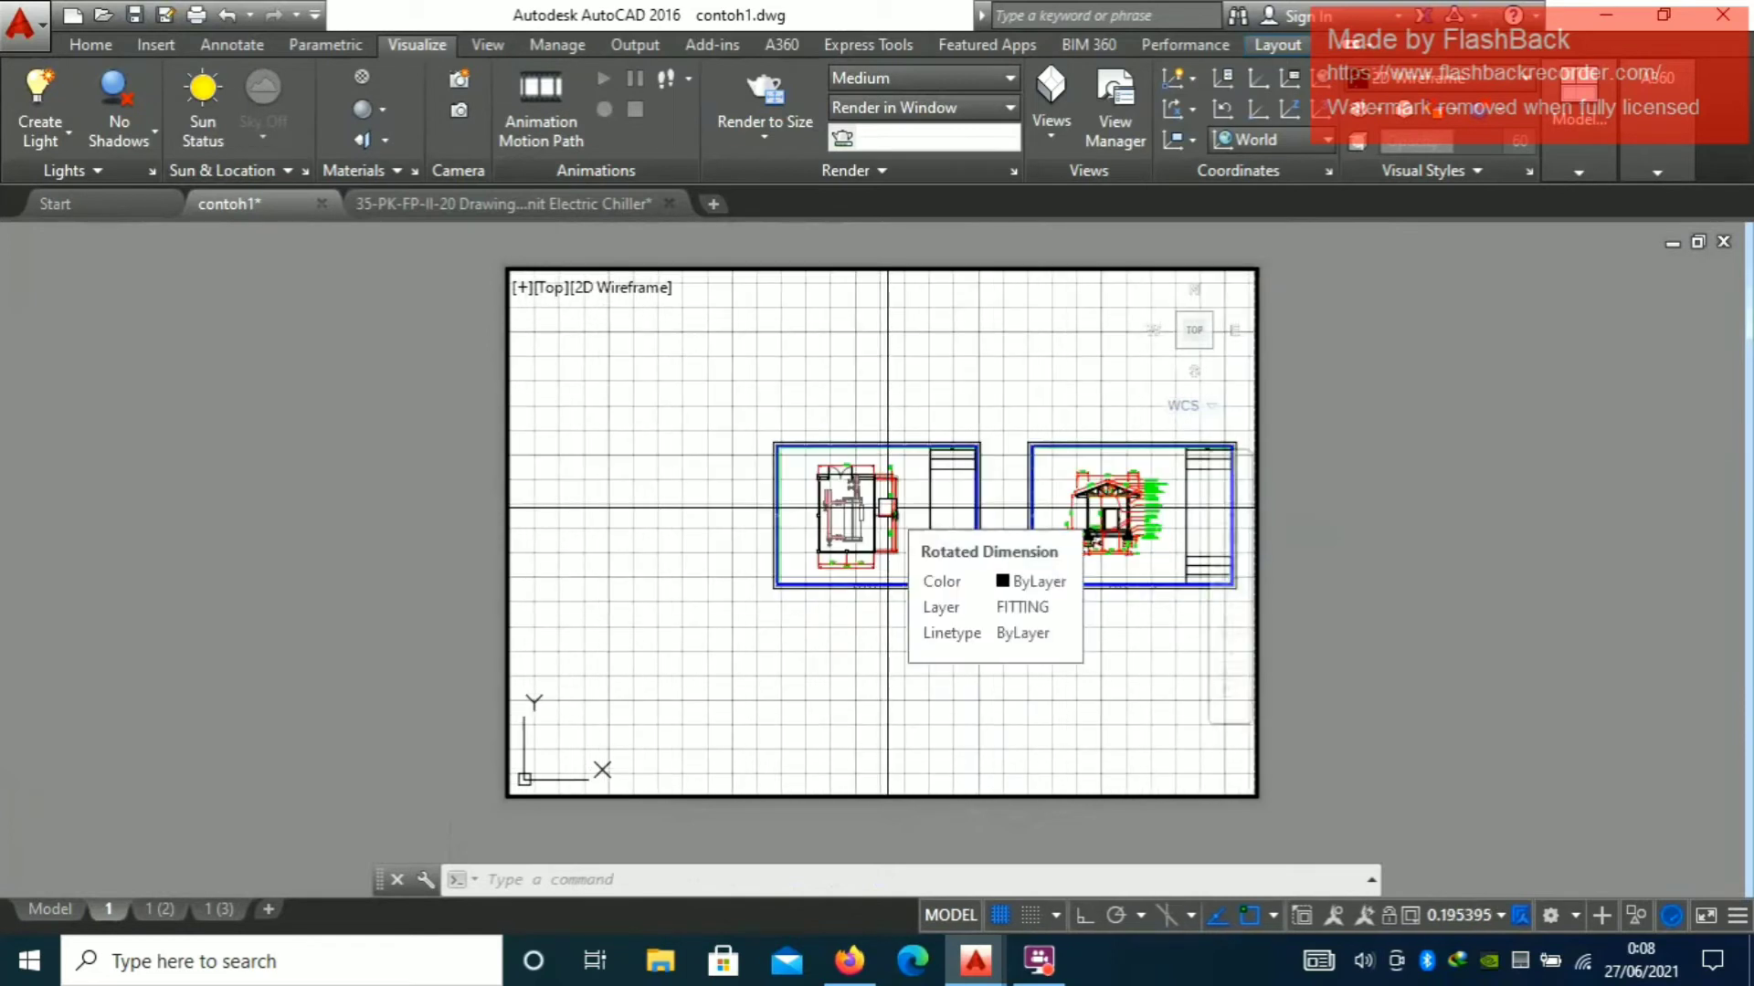
left_click(965, 347)
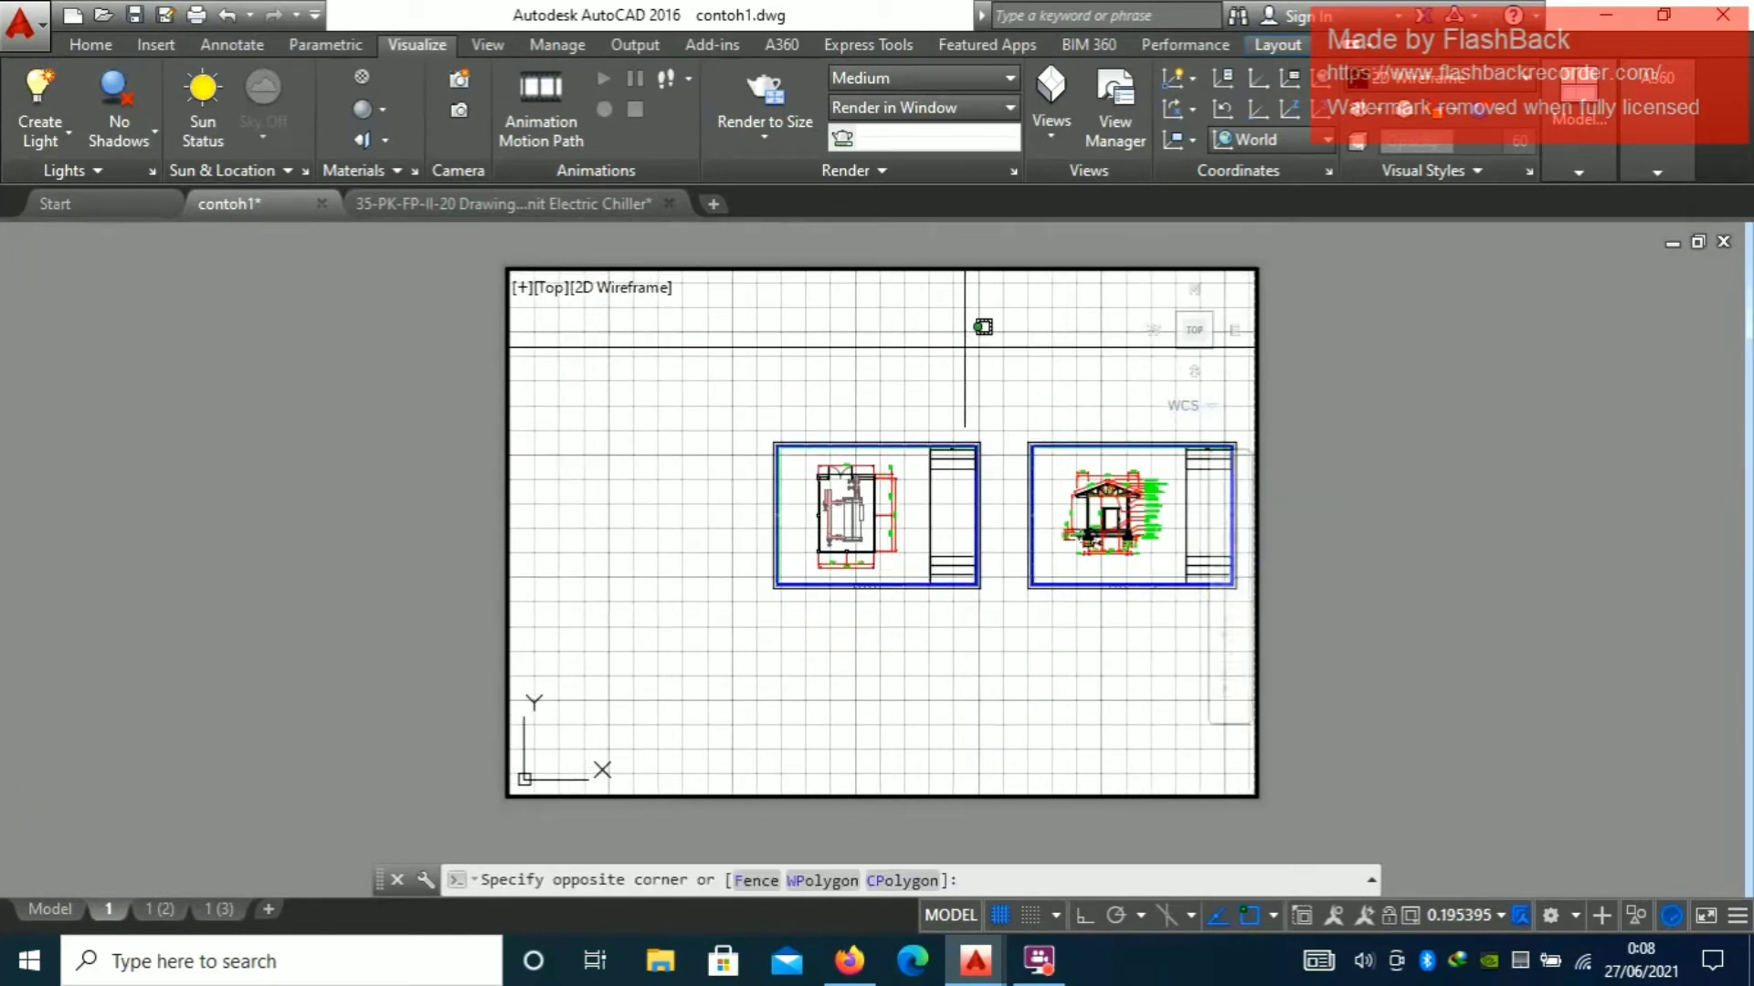
left_click(964, 347)
left_click(879, 400)
left_click(876, 400)
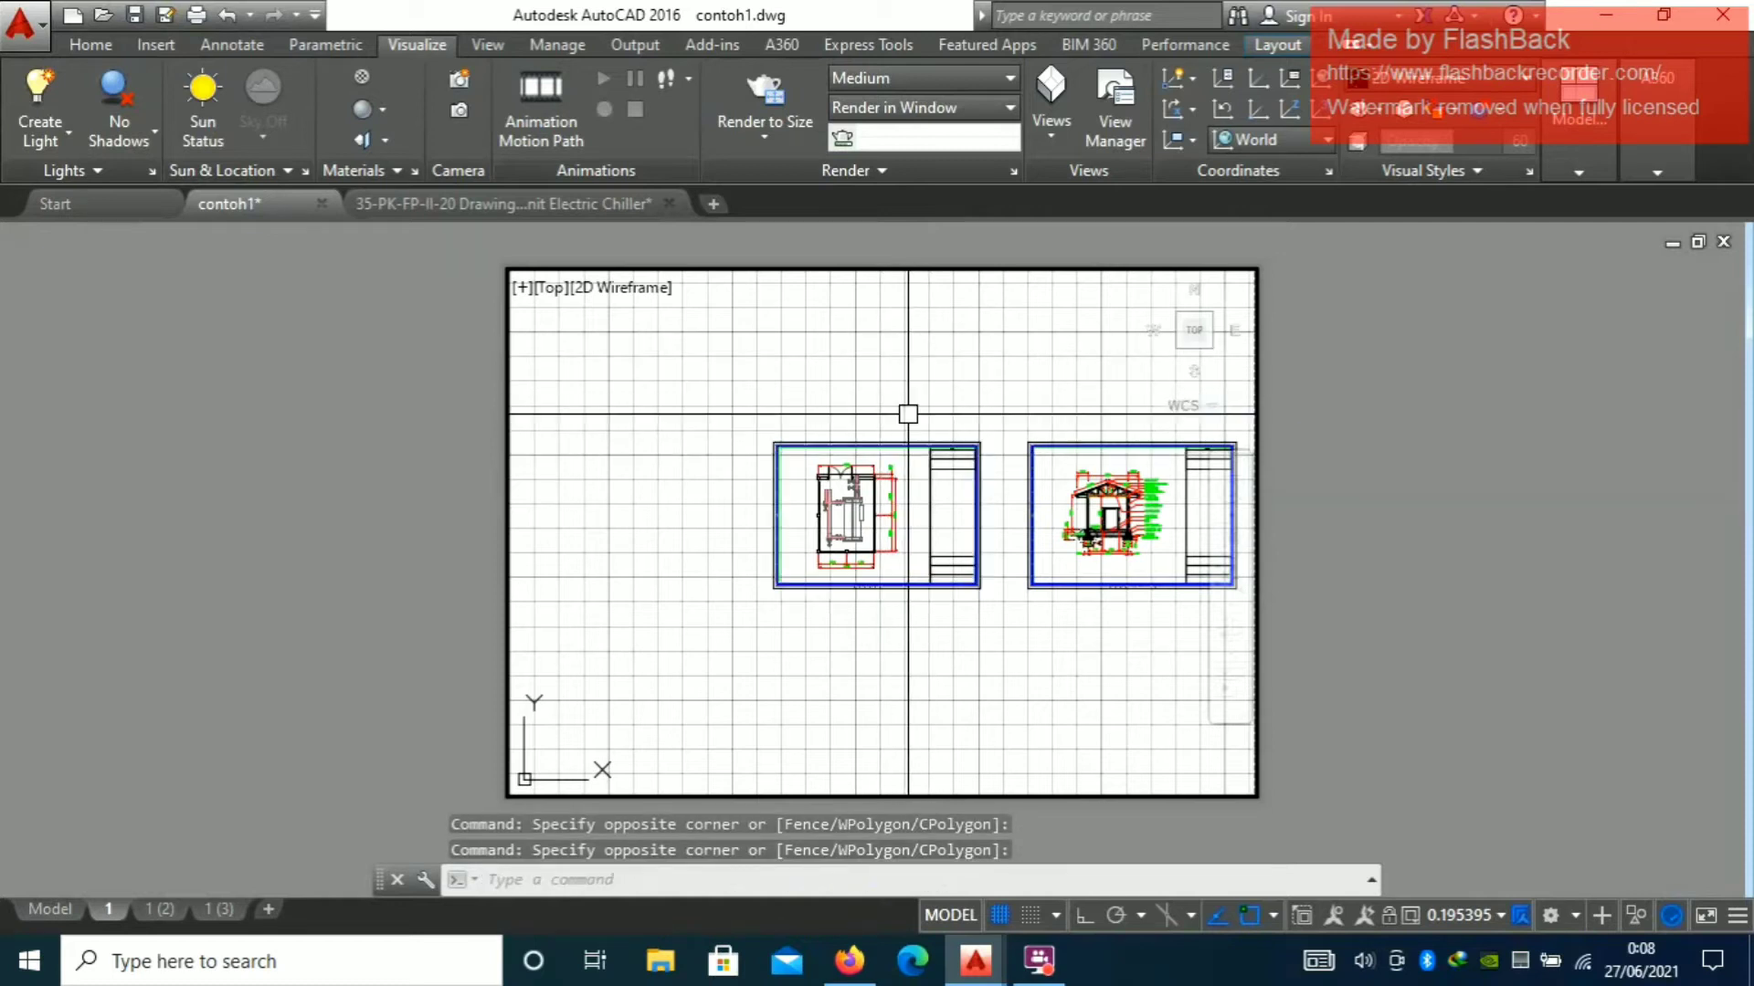
Fit the floor plan sheet to the viewport with ZOOM Object, selecting its title block frame
type("z")
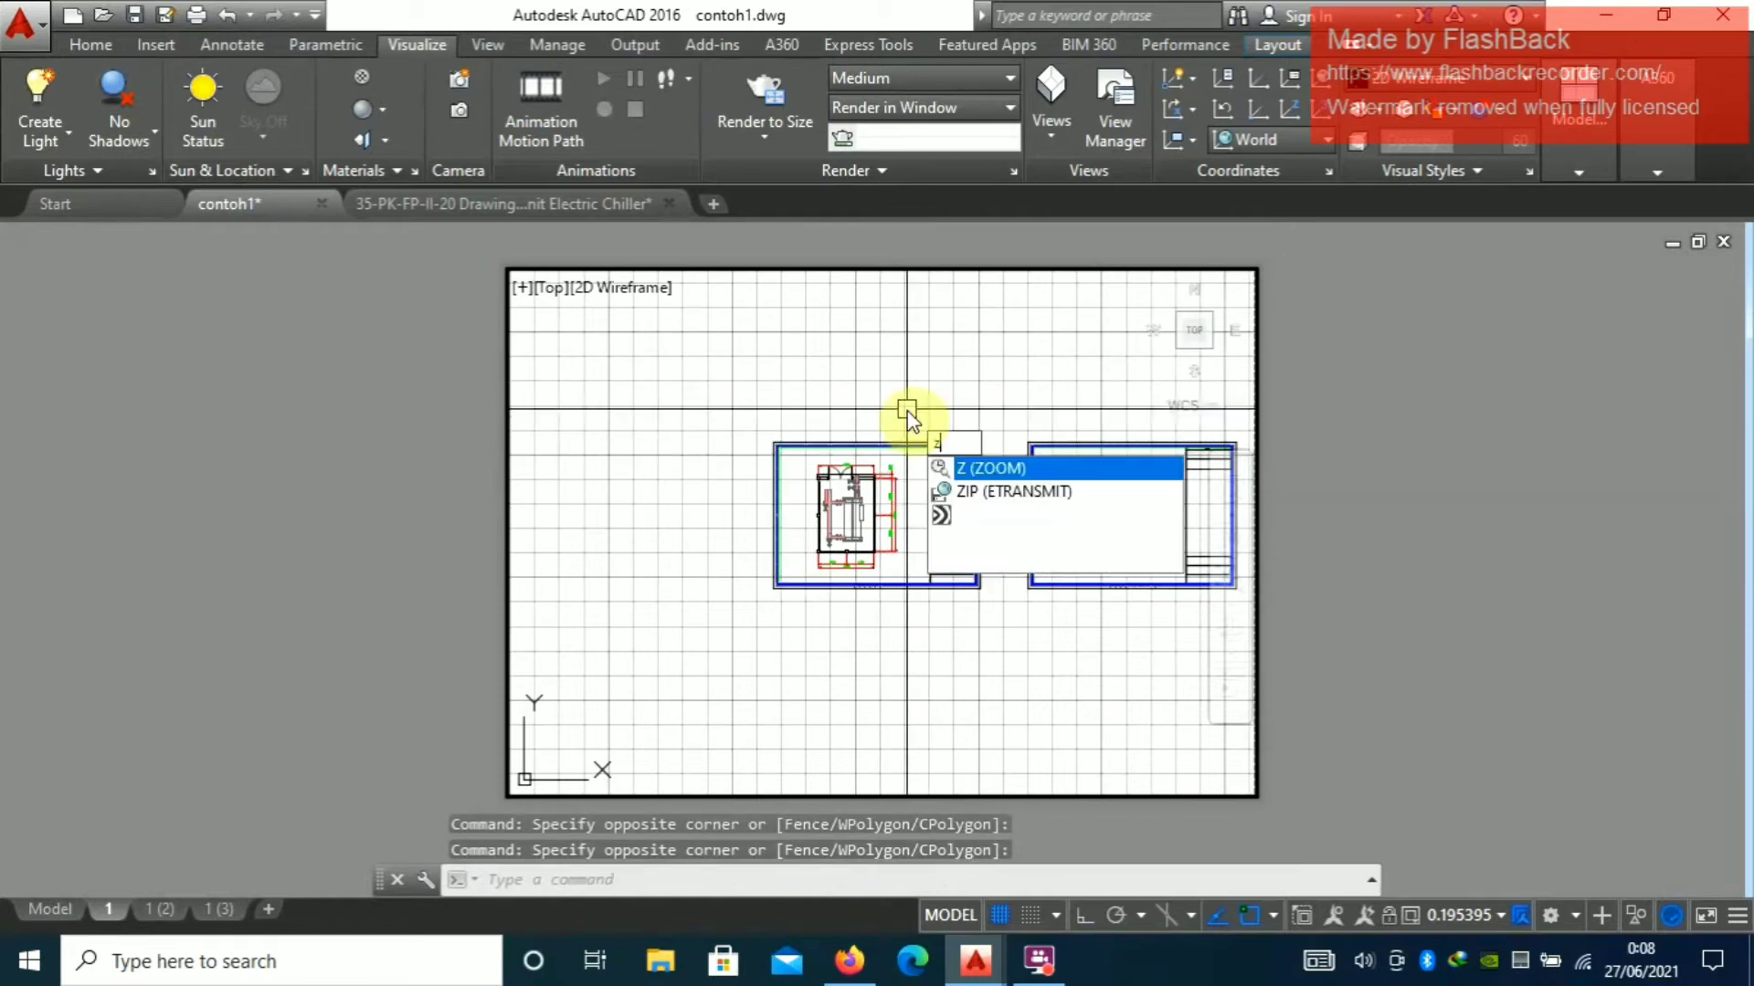
key("Return")
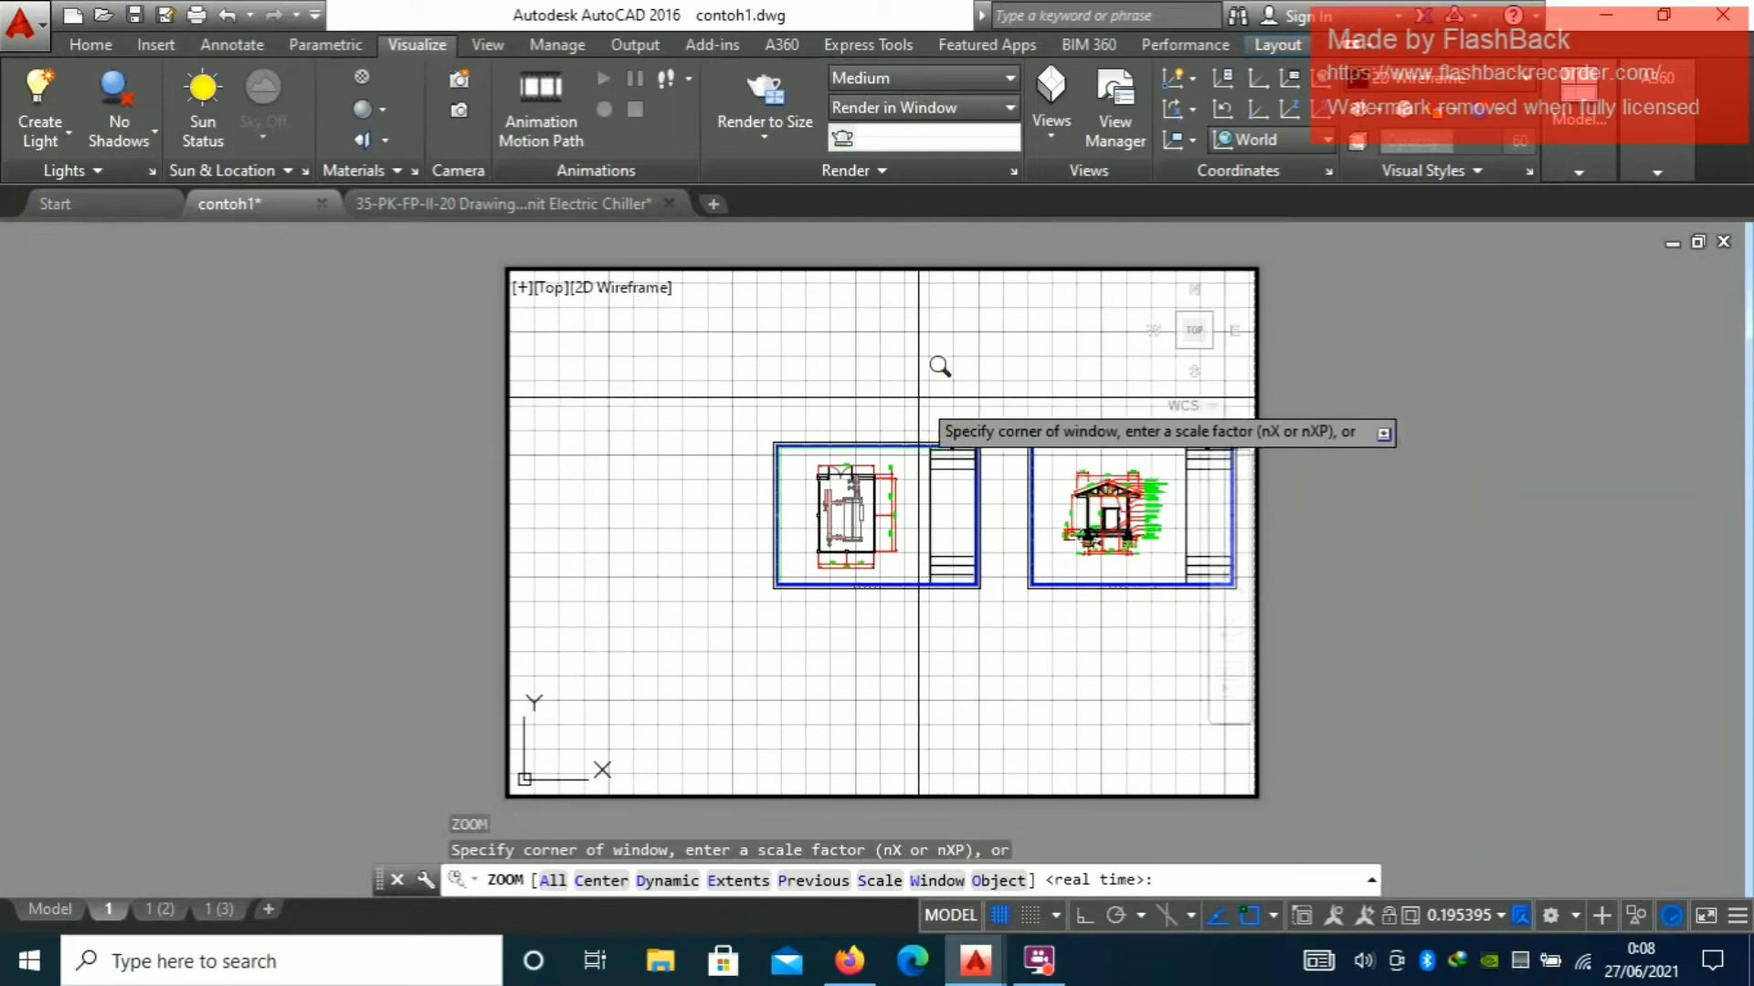
type("o")
key("Return")
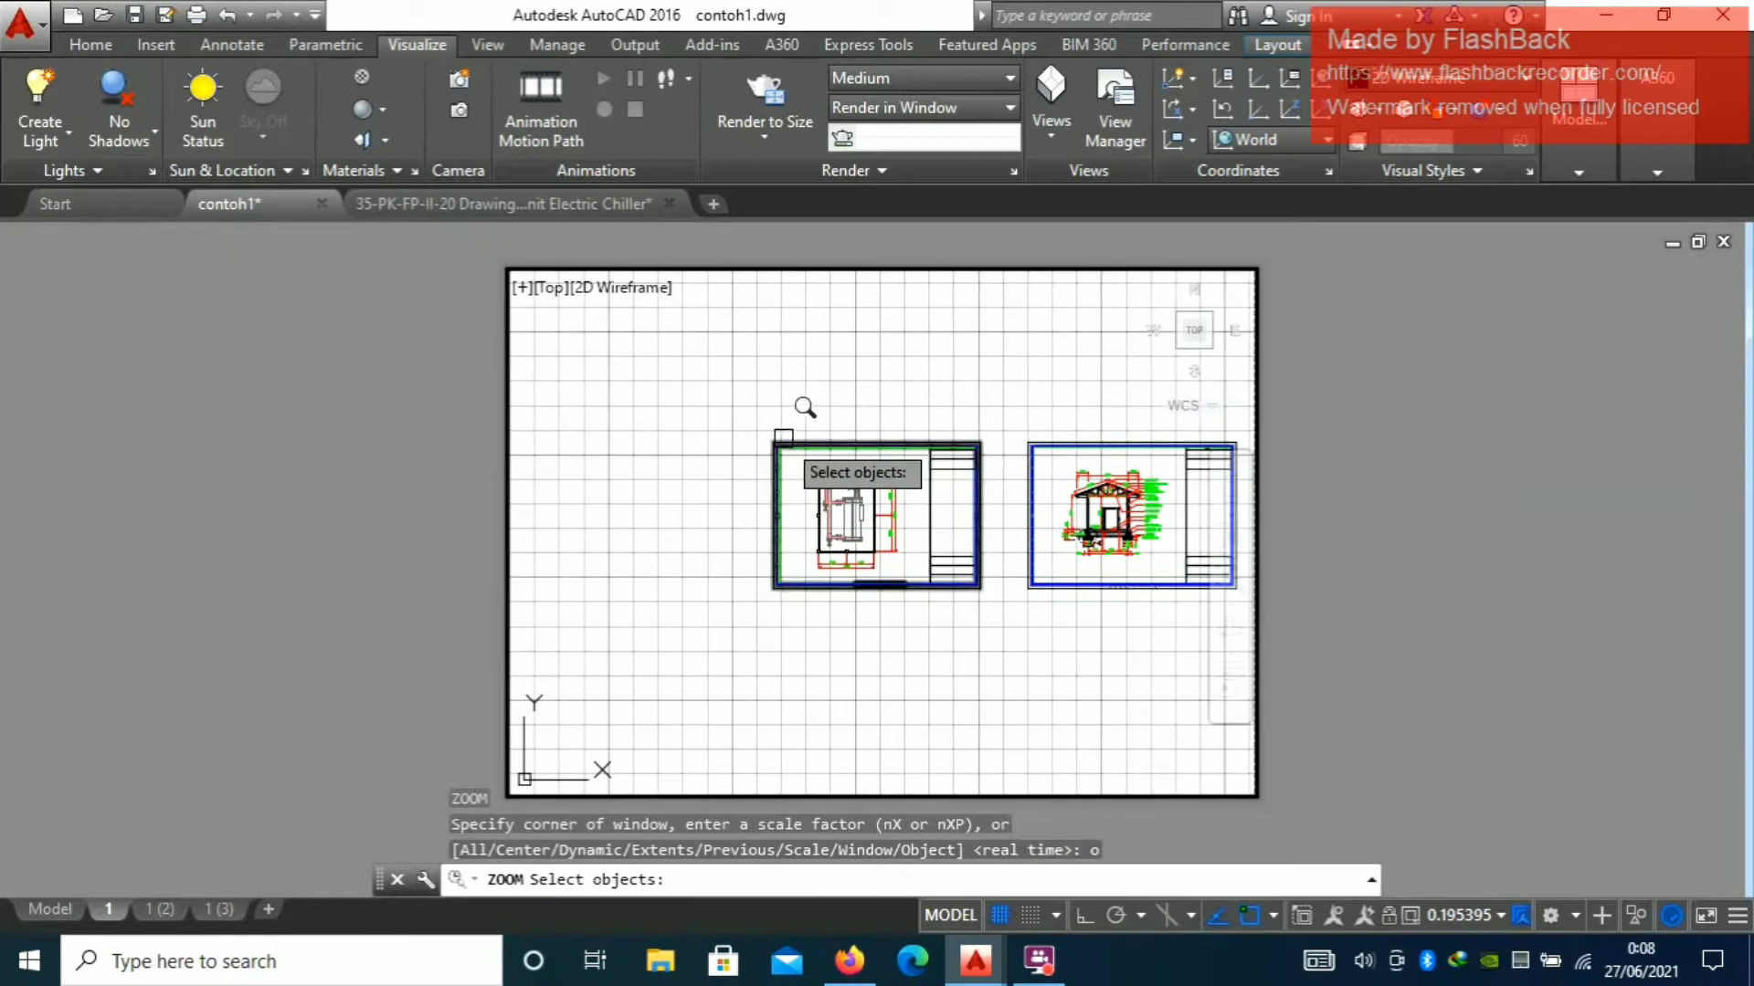
left_click(783, 438)
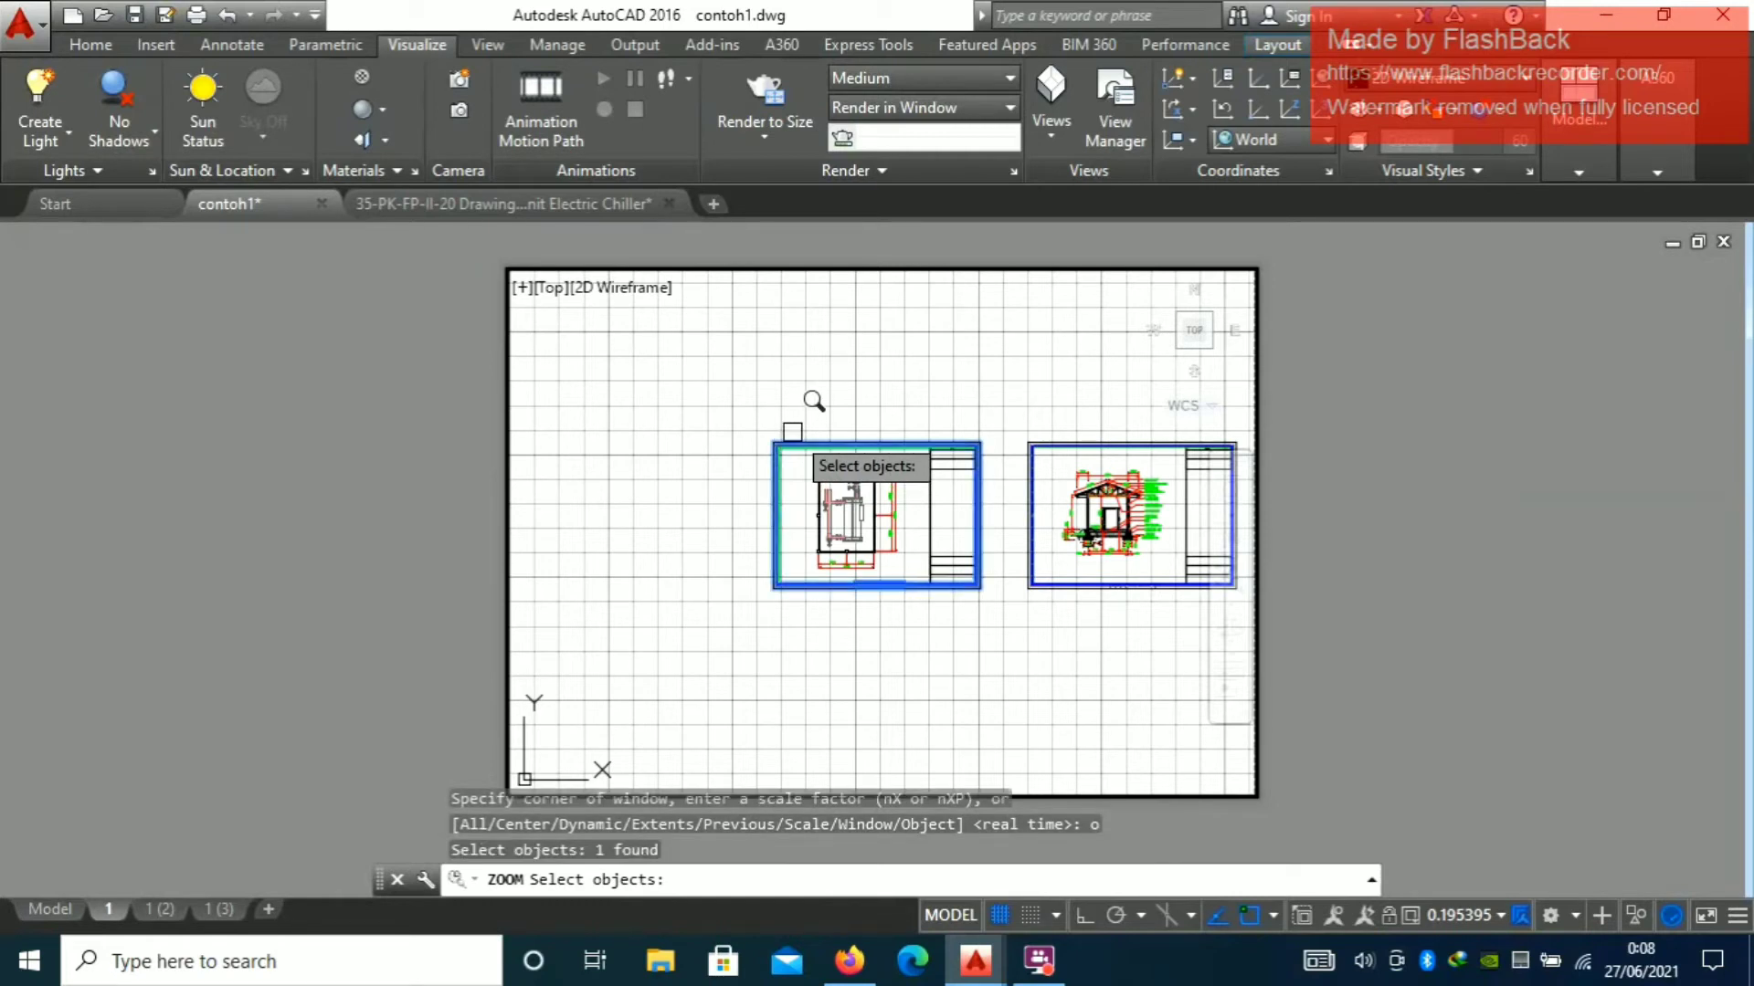
key("Return")
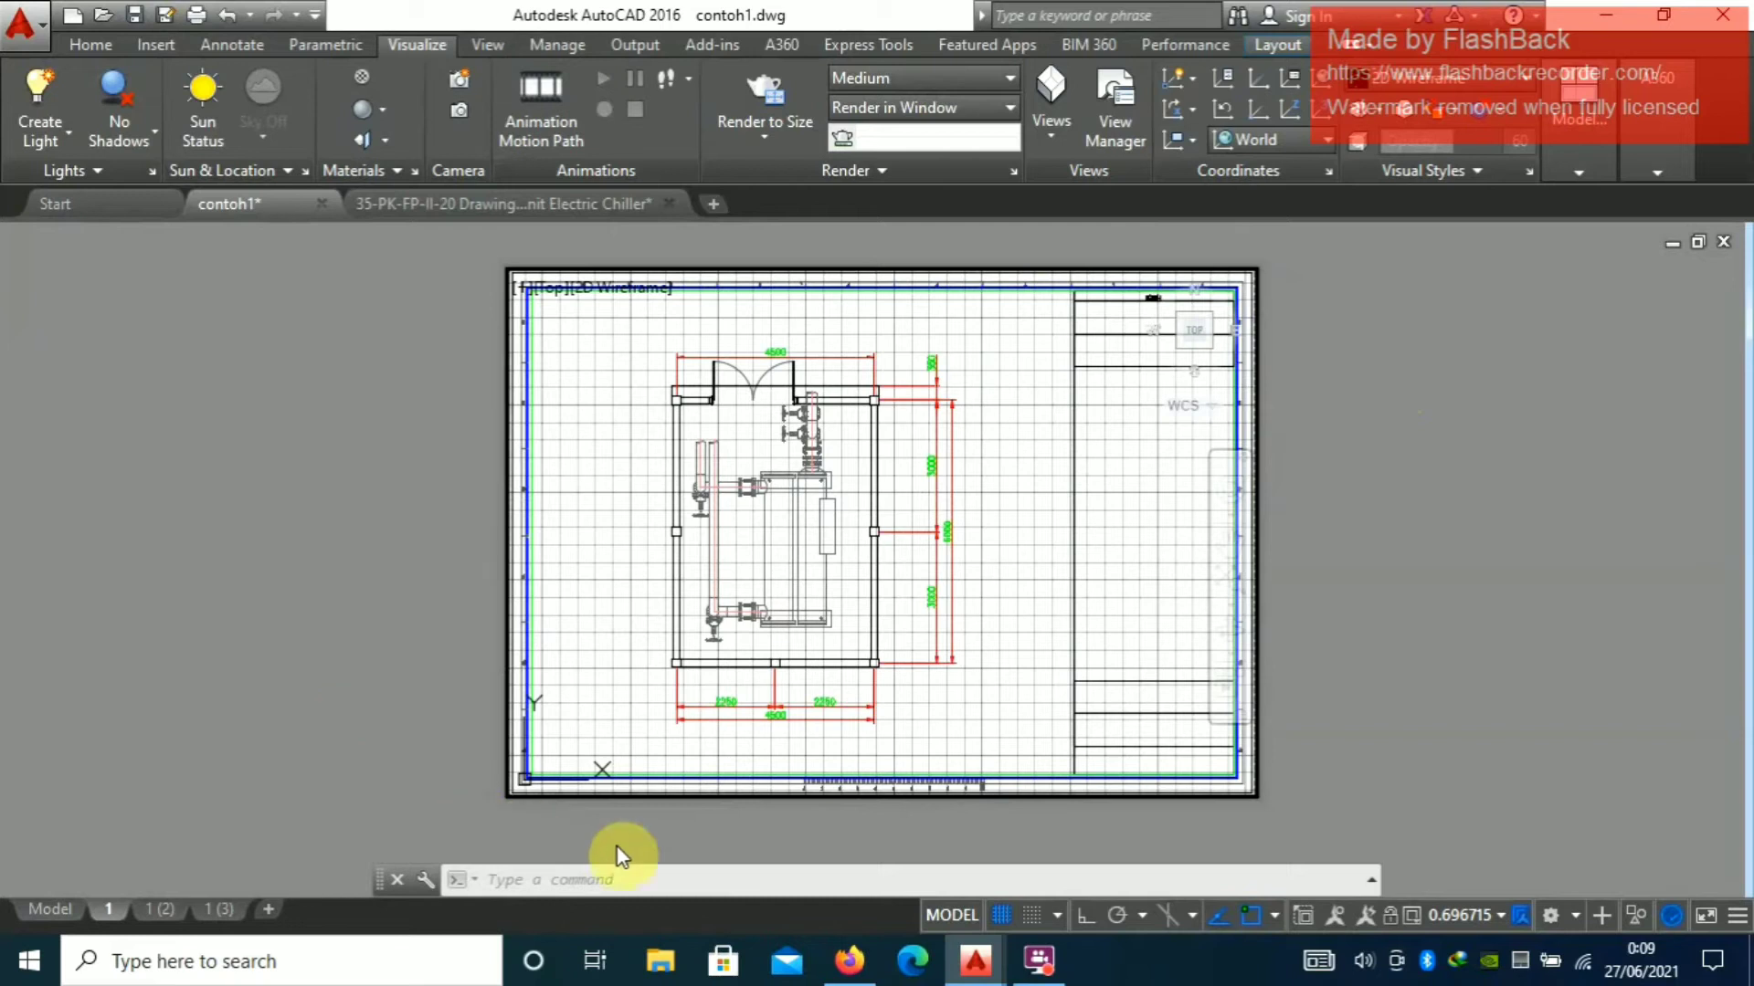
Switch back to paper space and check the framed floor plan on the layout sheet
double_click(1439, 460)
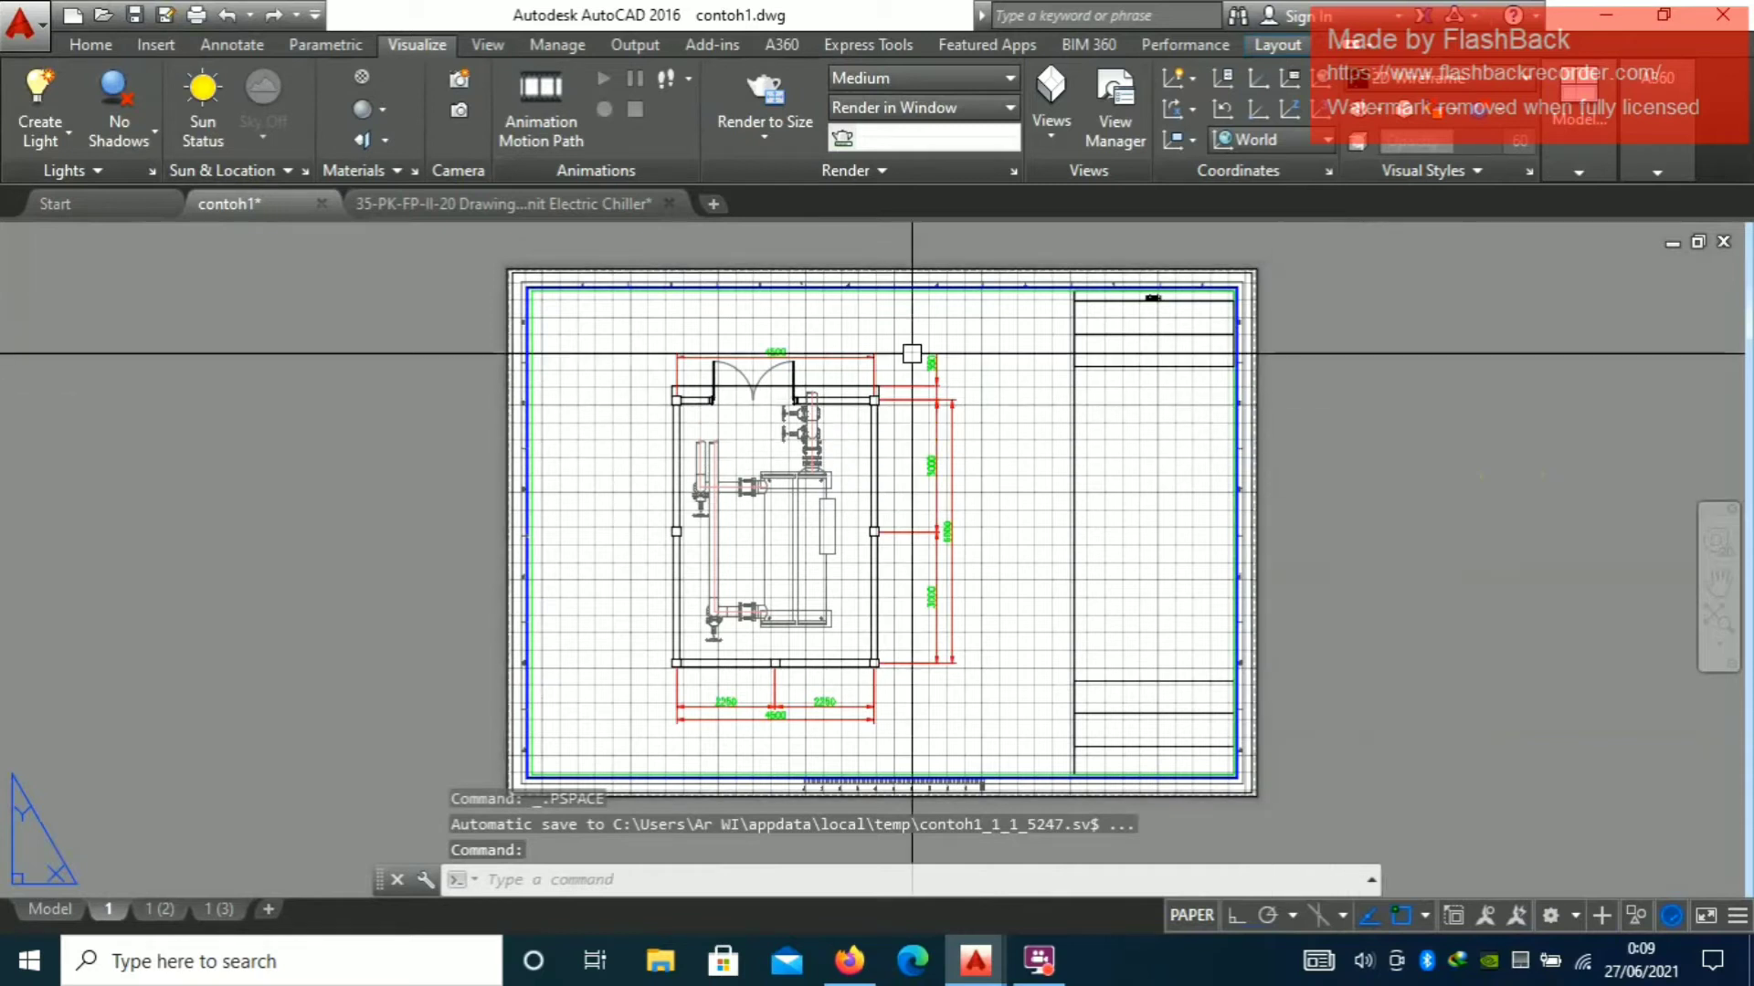
scroll(753, 494, "down", 4)
scroll(841, 338, "up", 5)
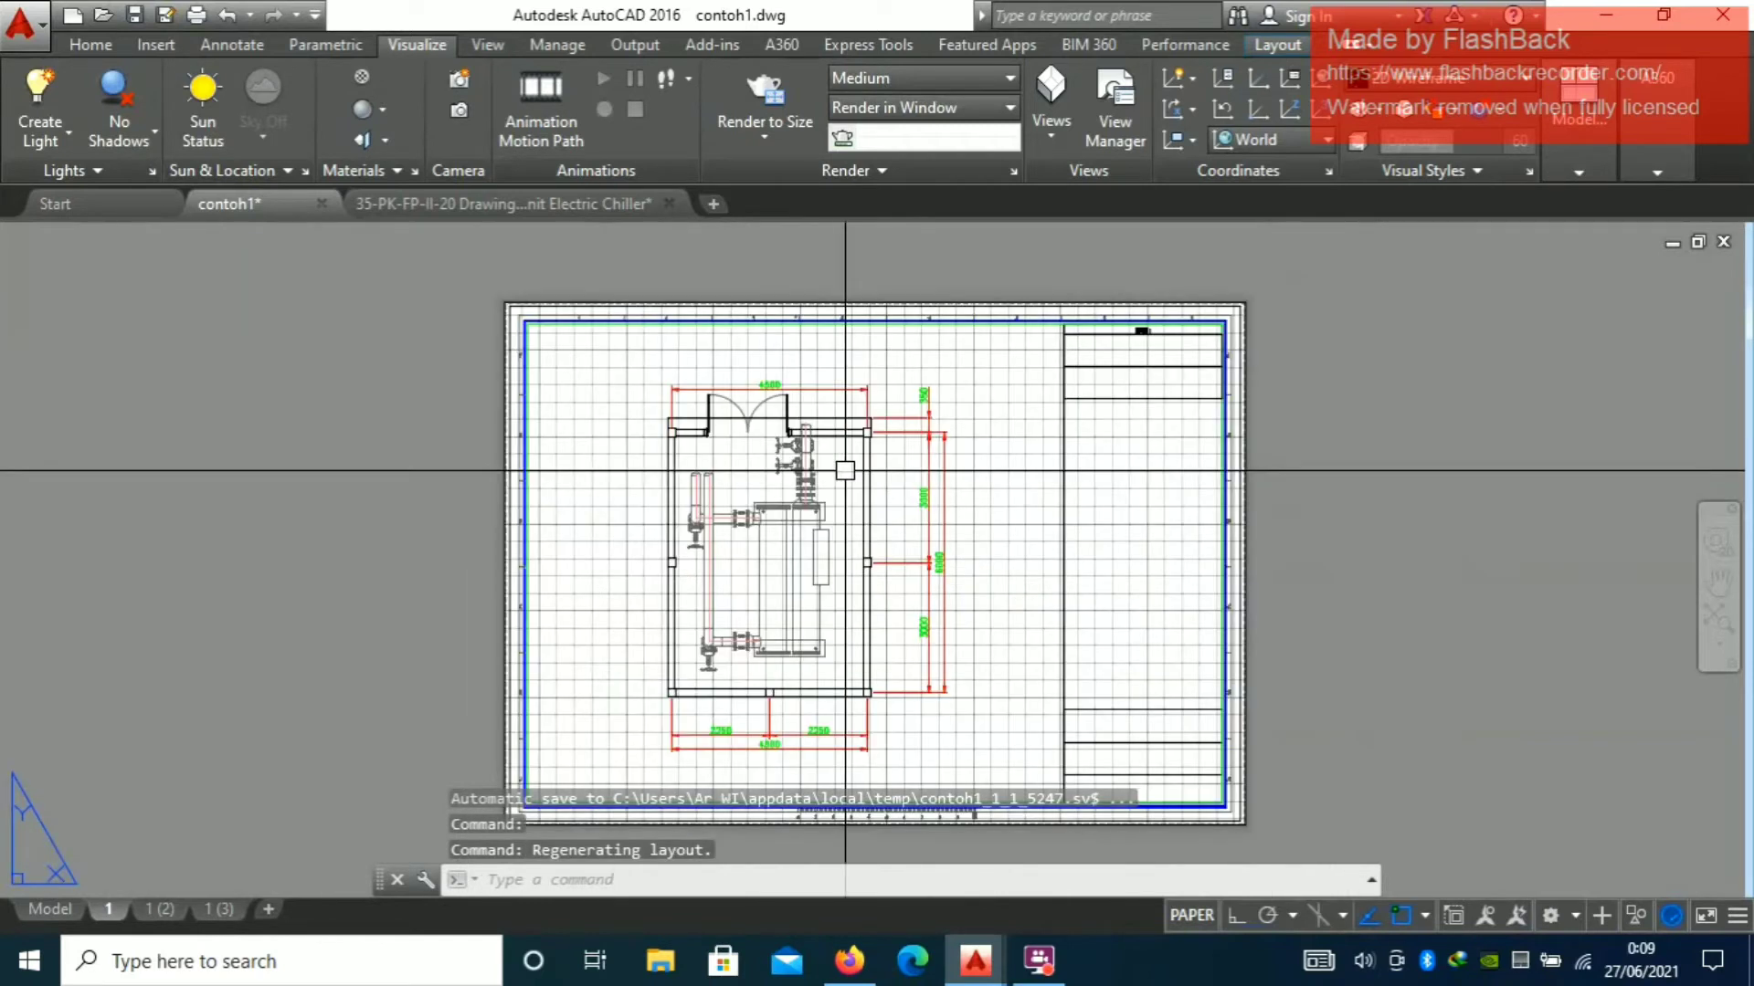
scroll(810, 341, "down", 5)
scroll(812, 452, "up", 4)
middle_click_drag(812, 451, 875, 518)
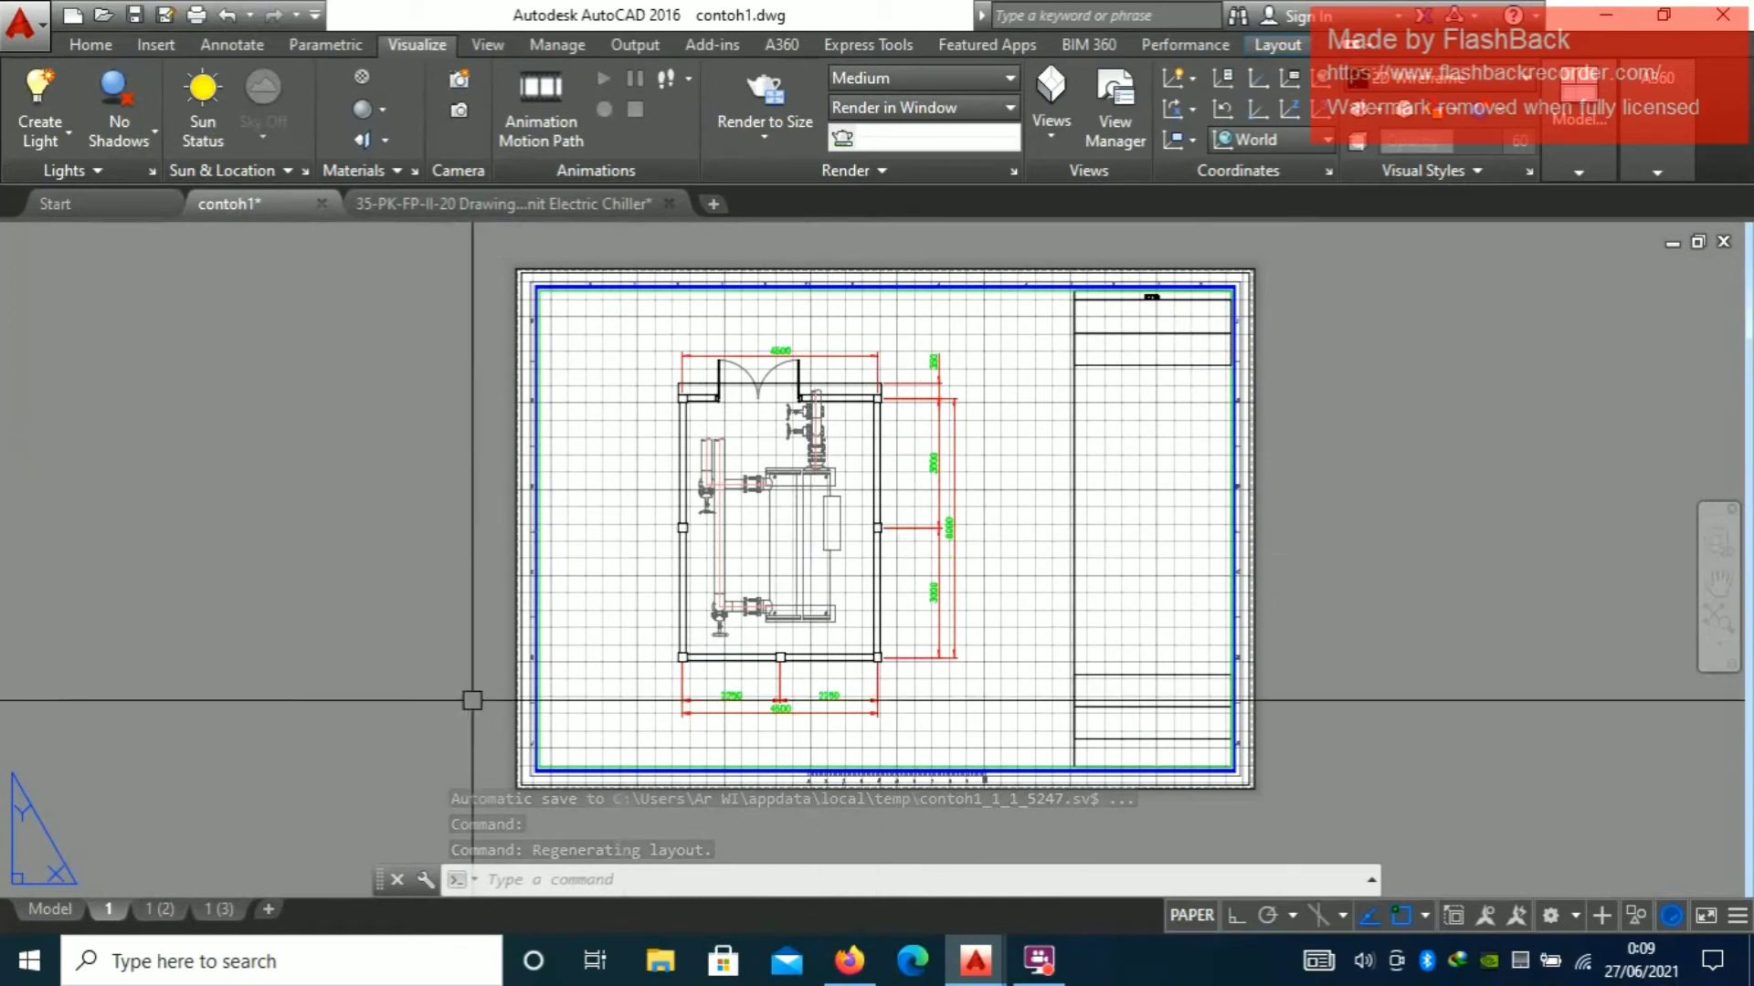
Open layout 1 (2) and activate the viewport on its sheet
left_click(163, 911)
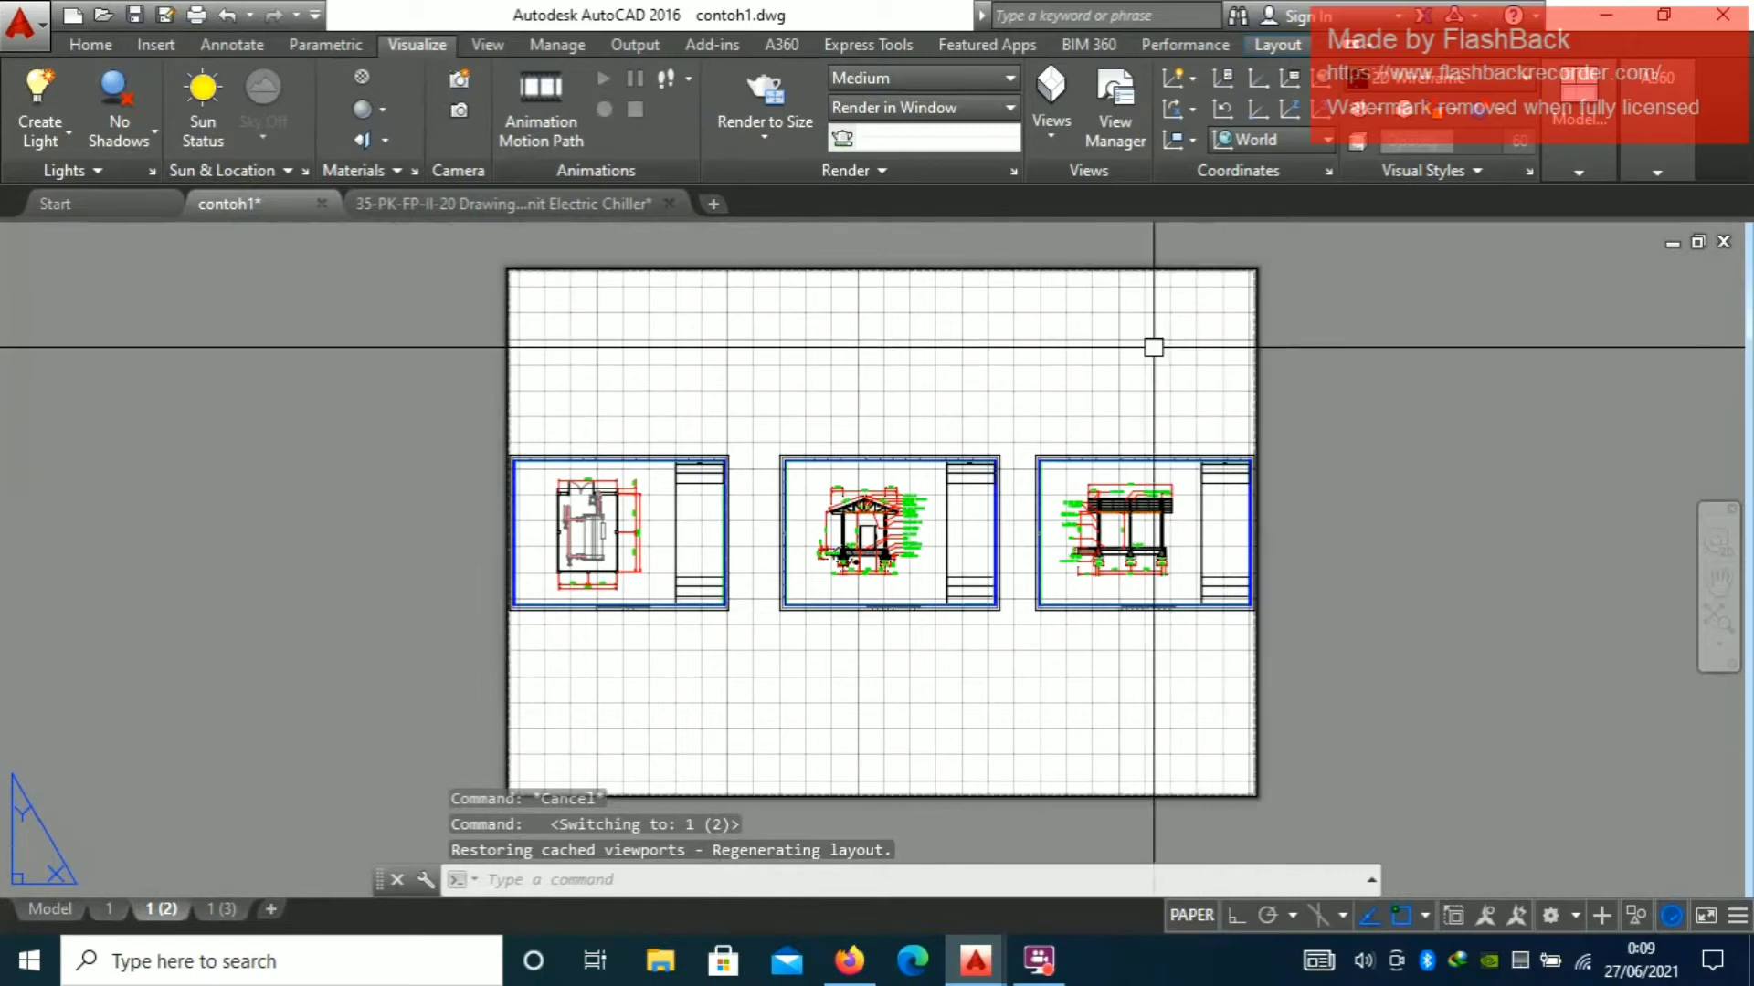
middle_click_drag(933, 472, 946, 453)
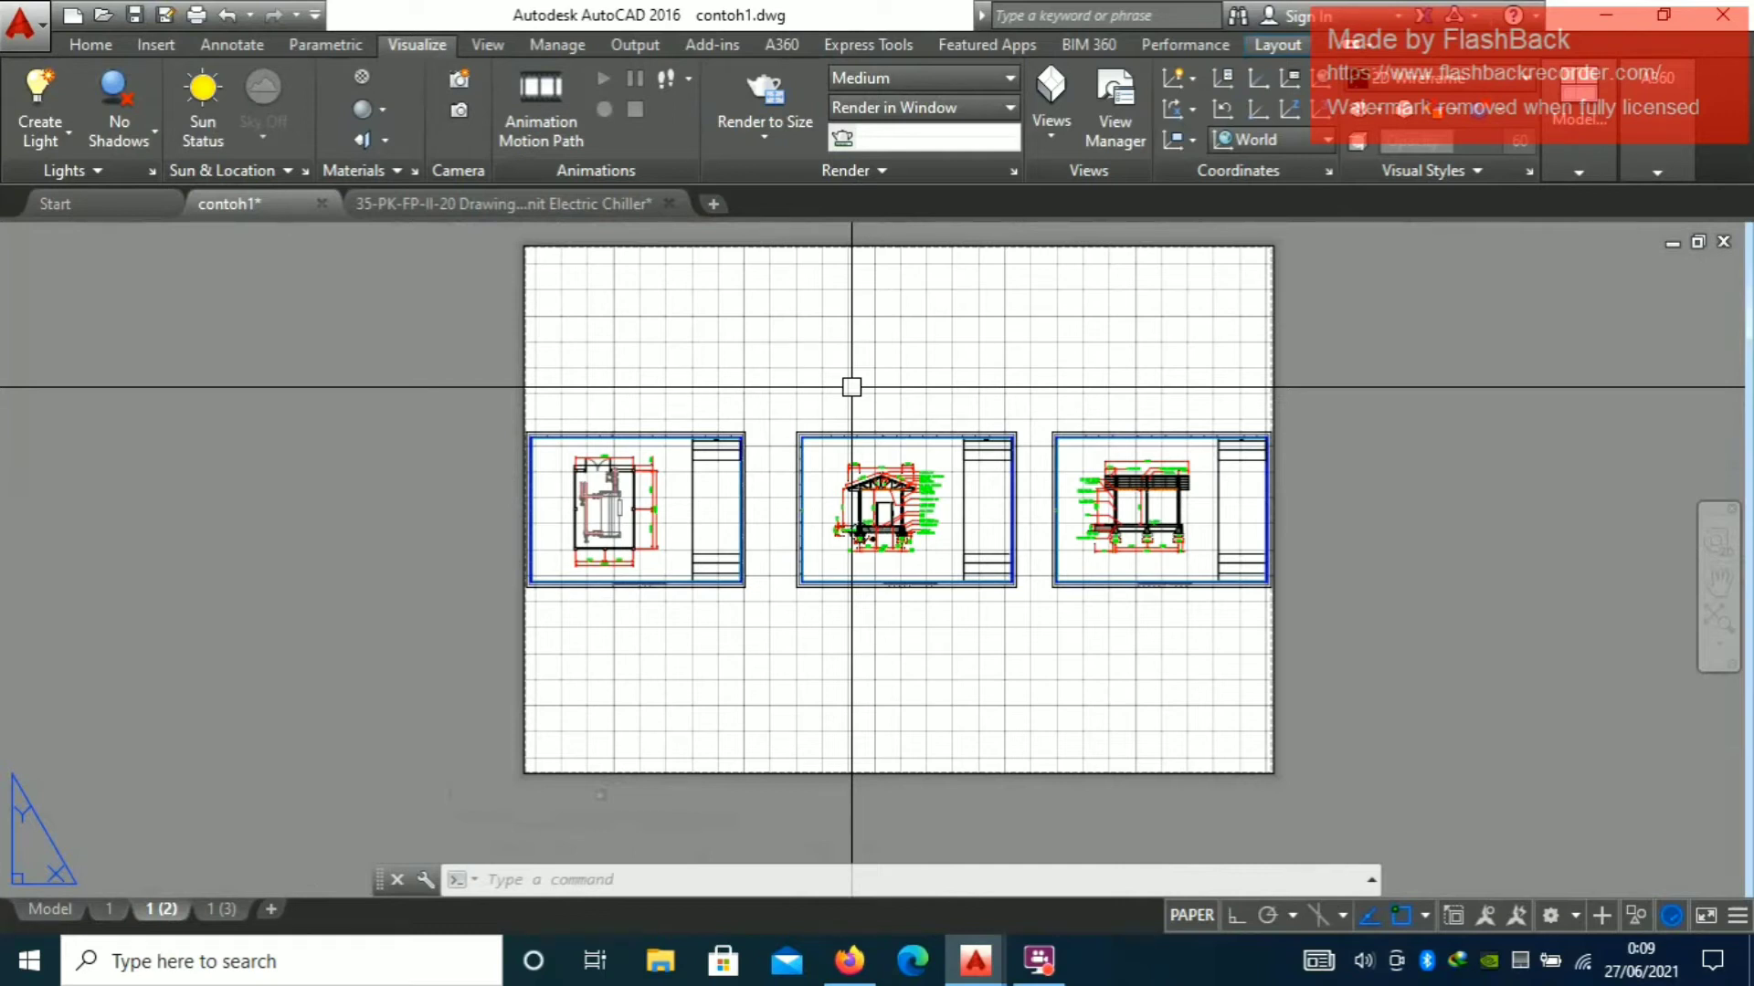
double_click(908, 518)
scroll(907, 518, "up", 4)
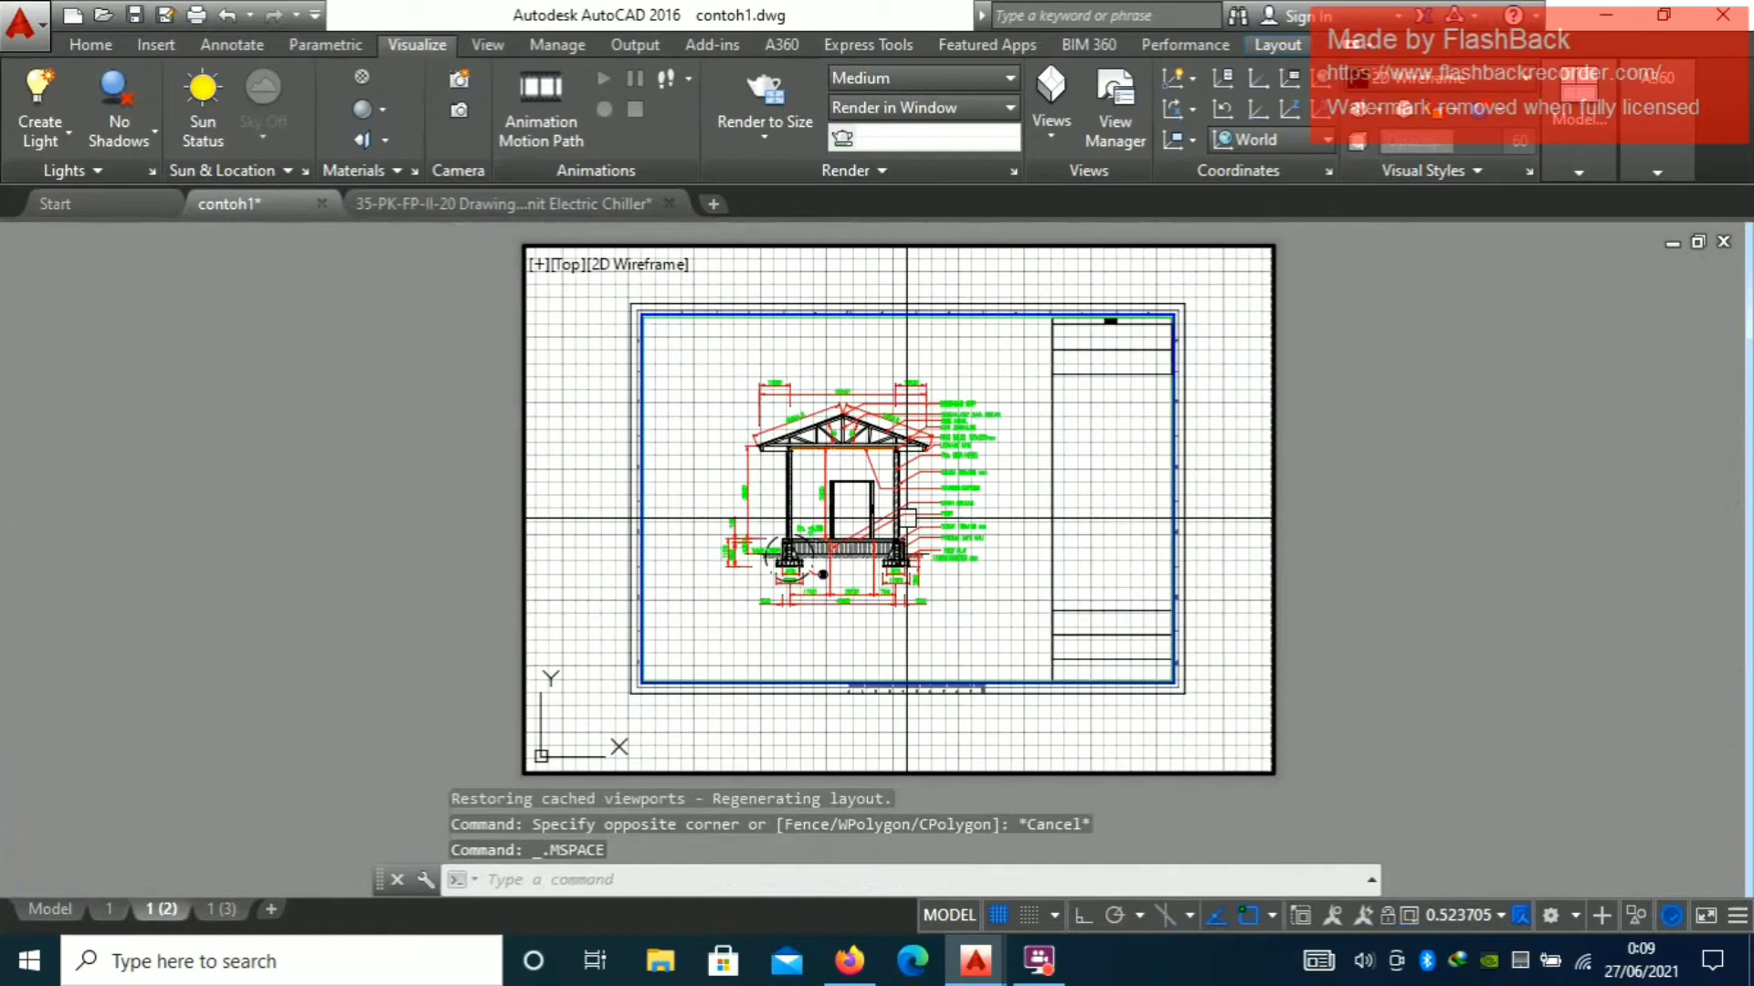
scroll(907, 519, "down", 3)
scroll(905, 518, "up", 1)
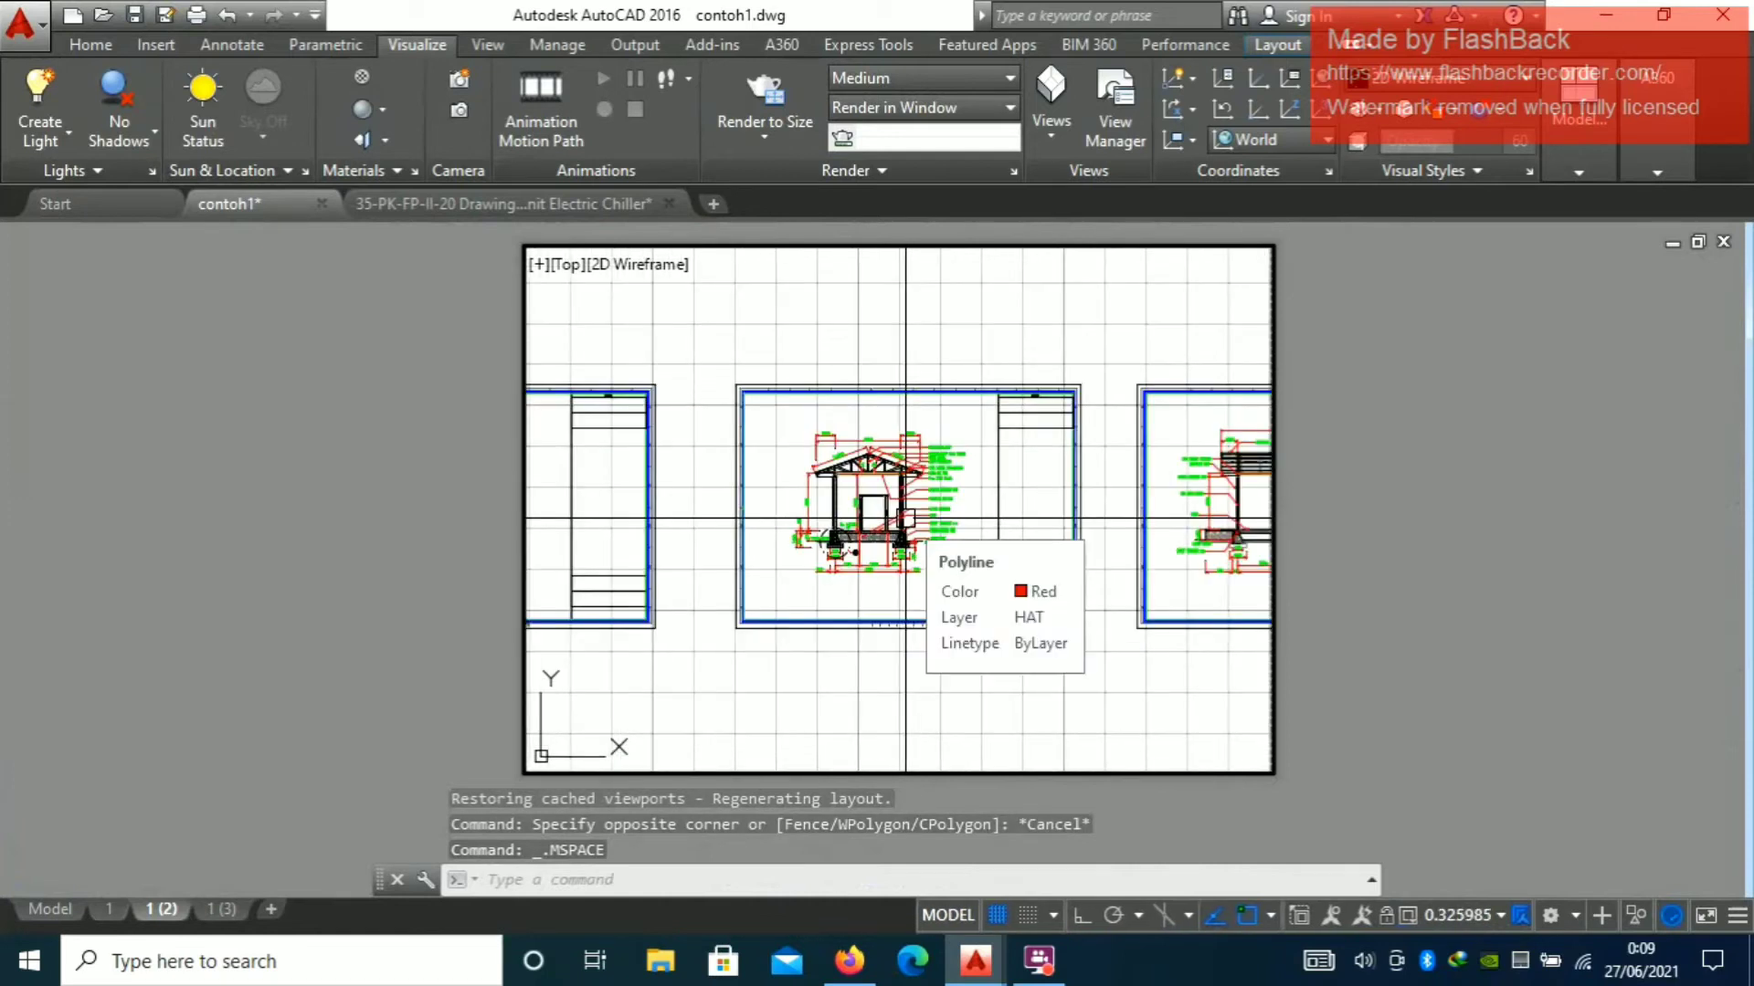
Fit the middle sheet with the gable-roof section to the viewport using ZOOM Object on its frame, and return to paper space
type("z")
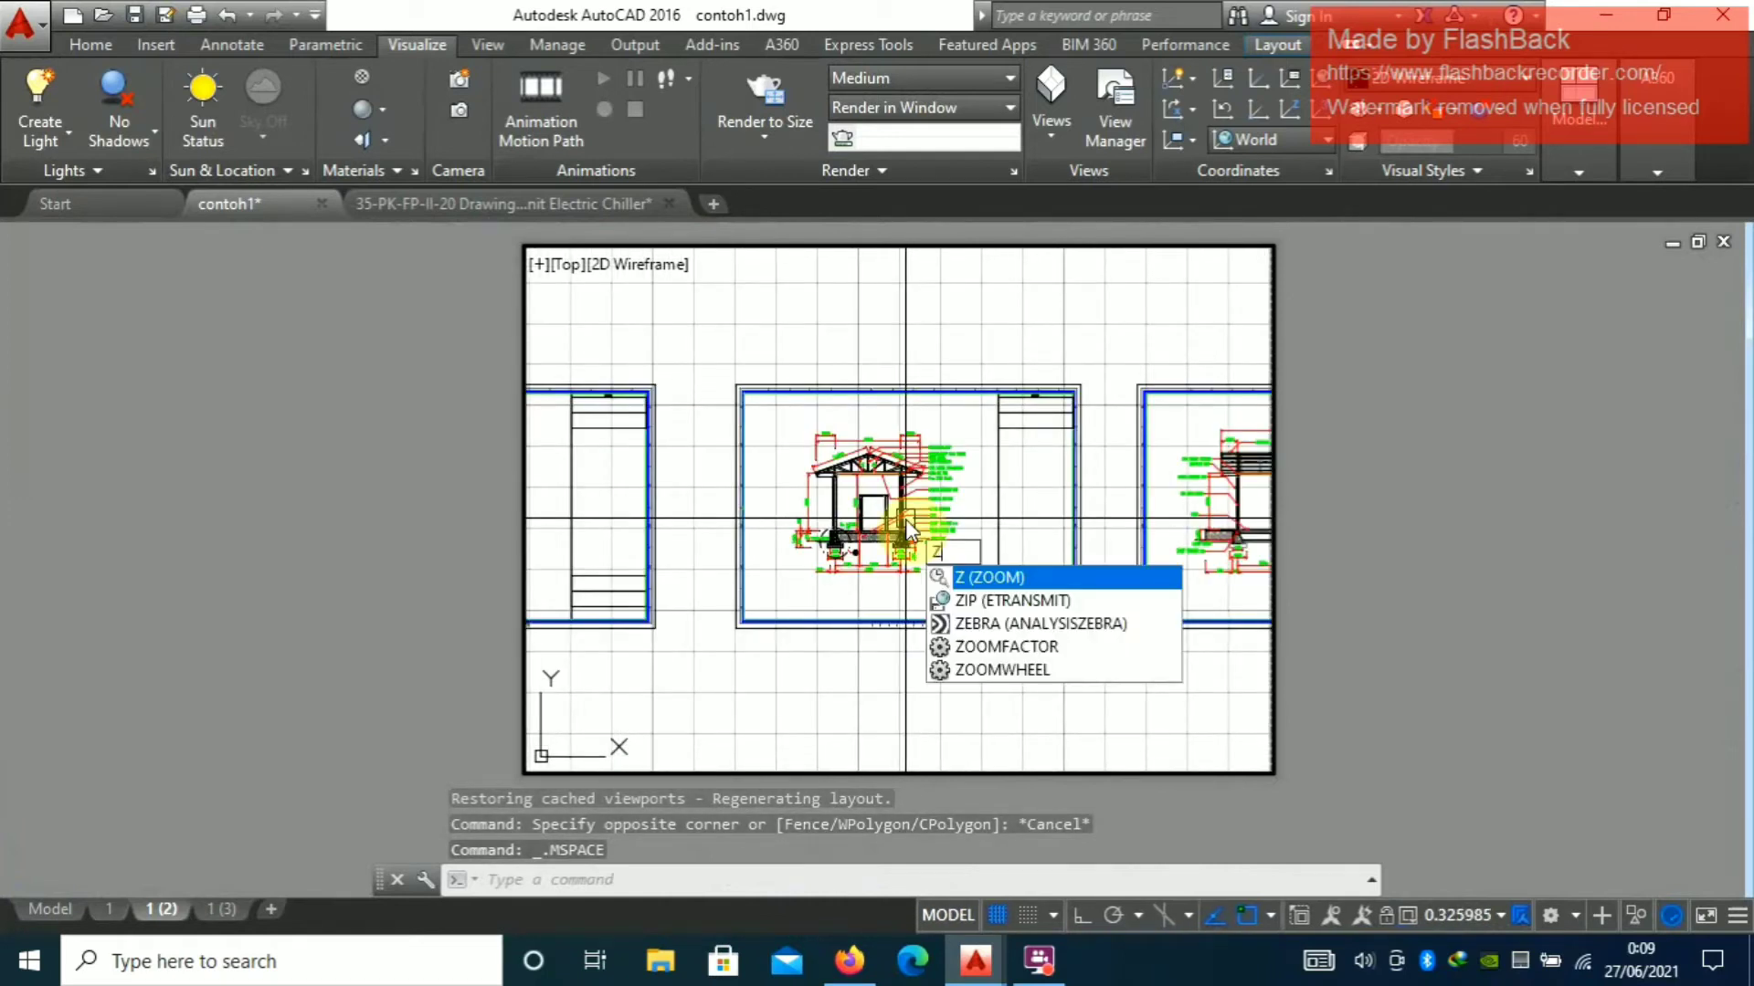
key("Return")
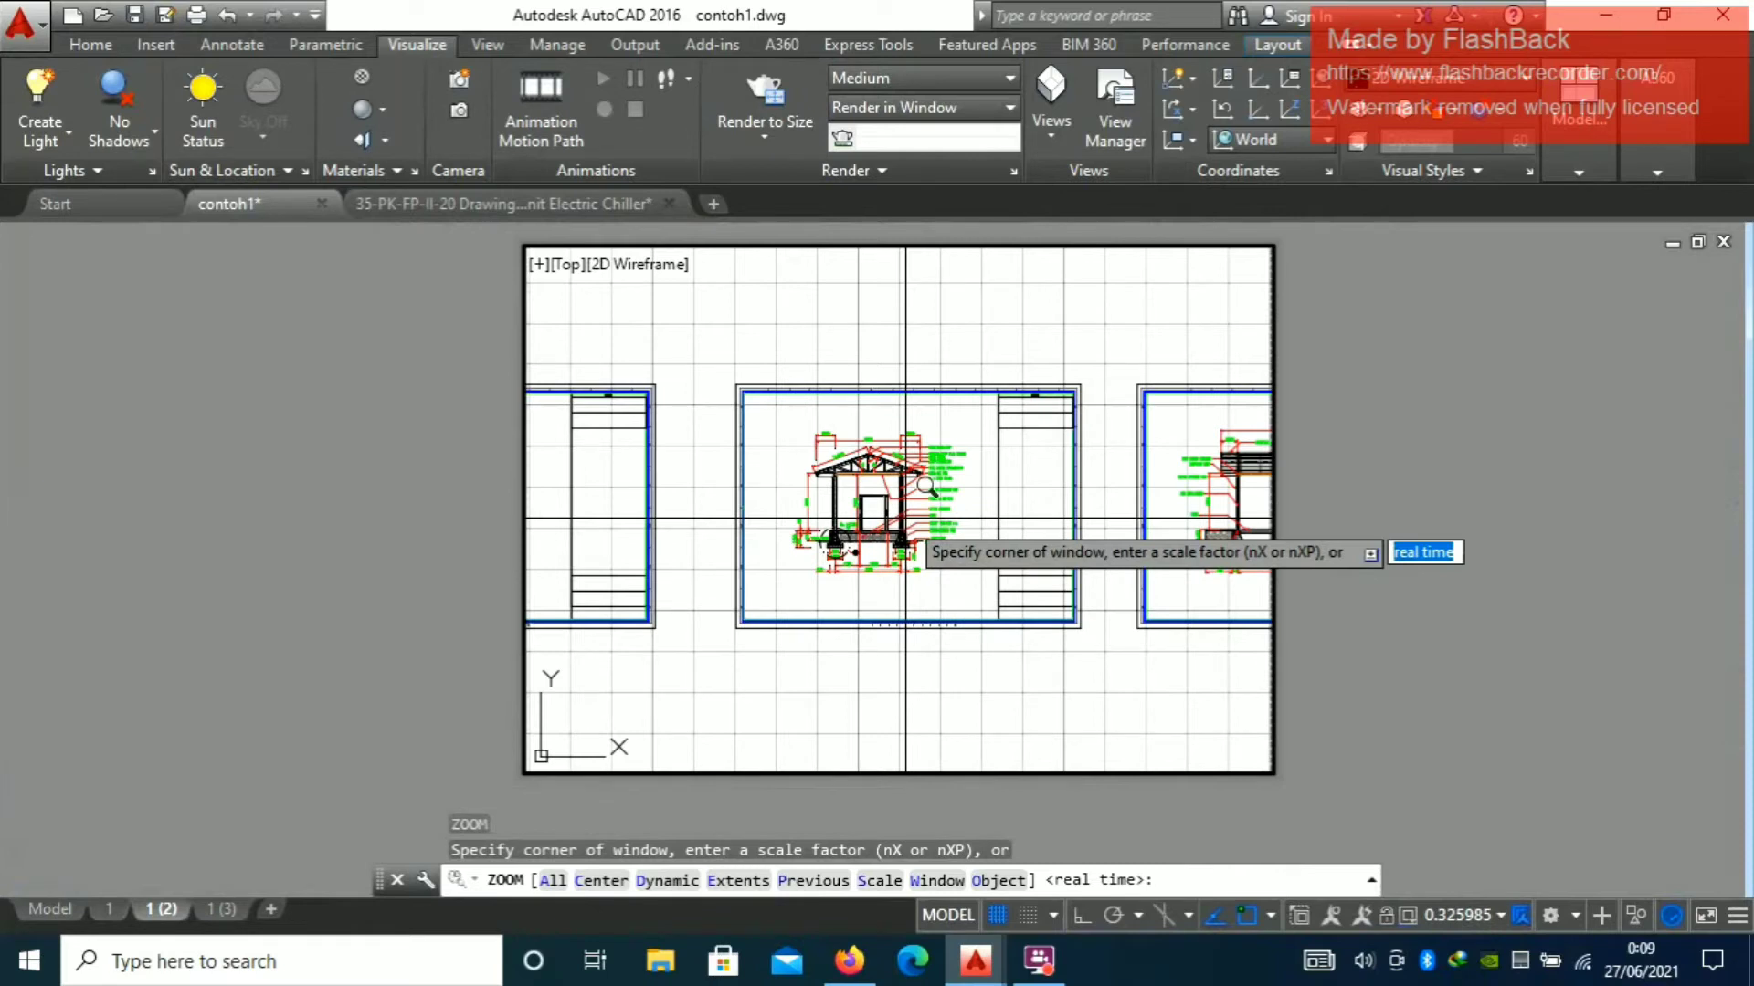
type("o")
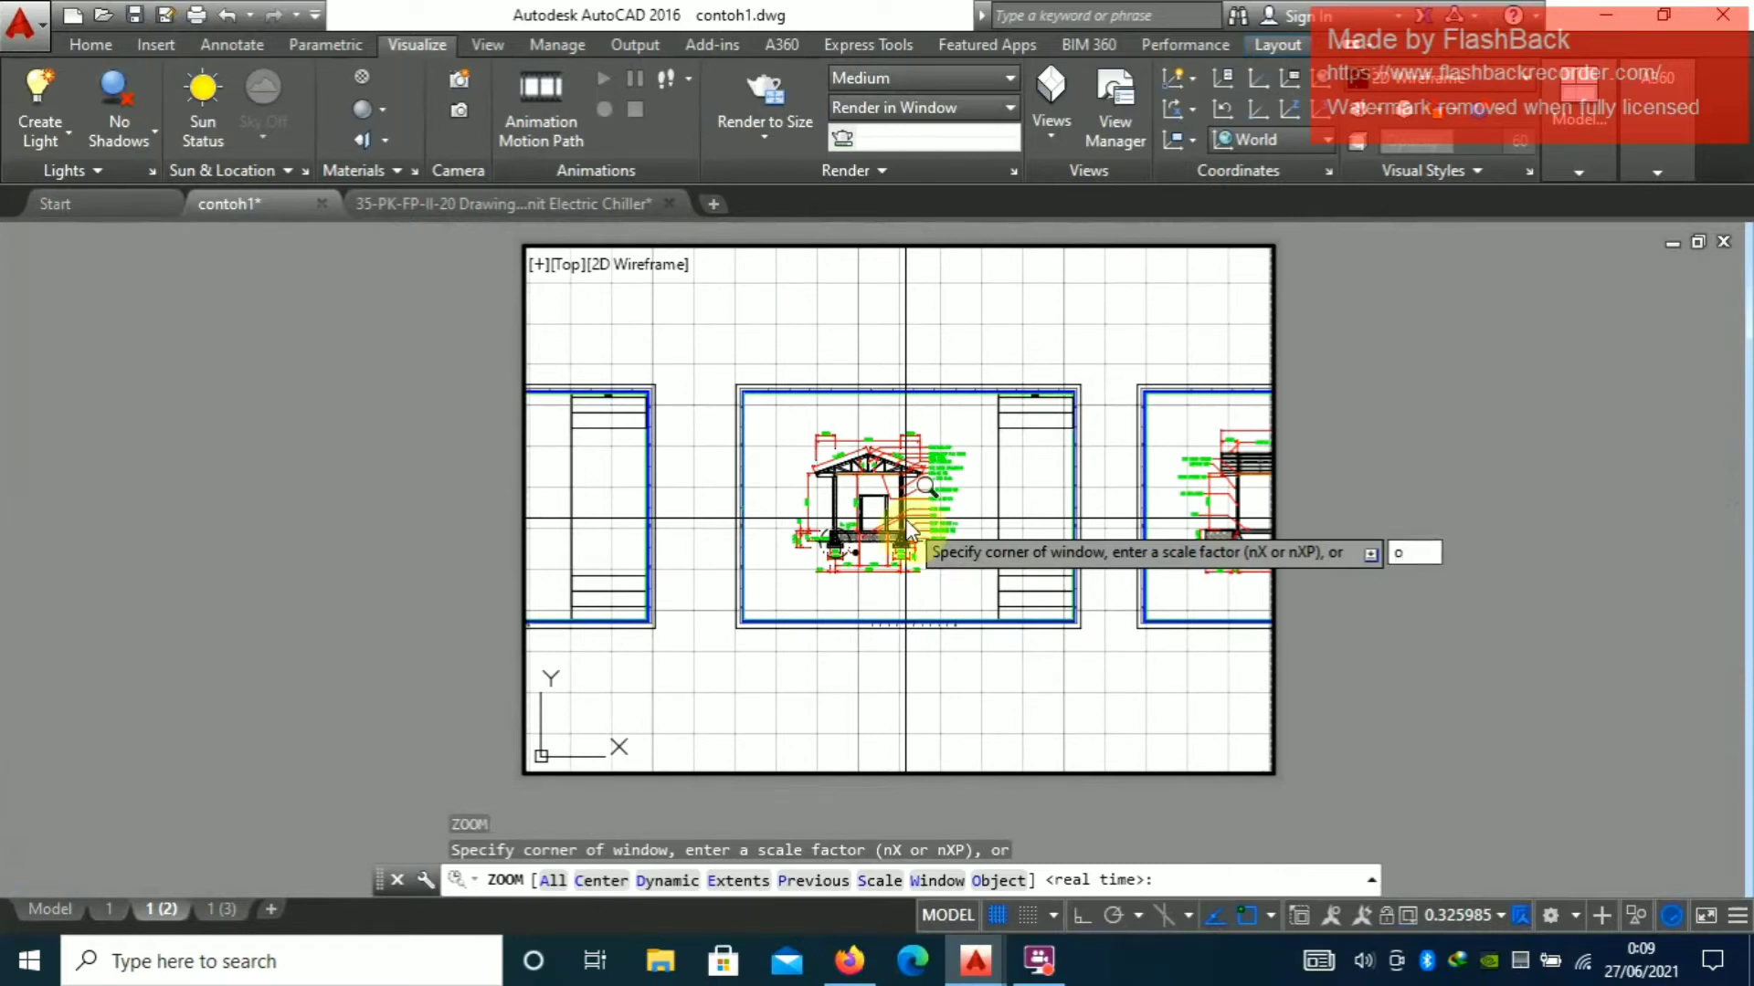
key("Return")
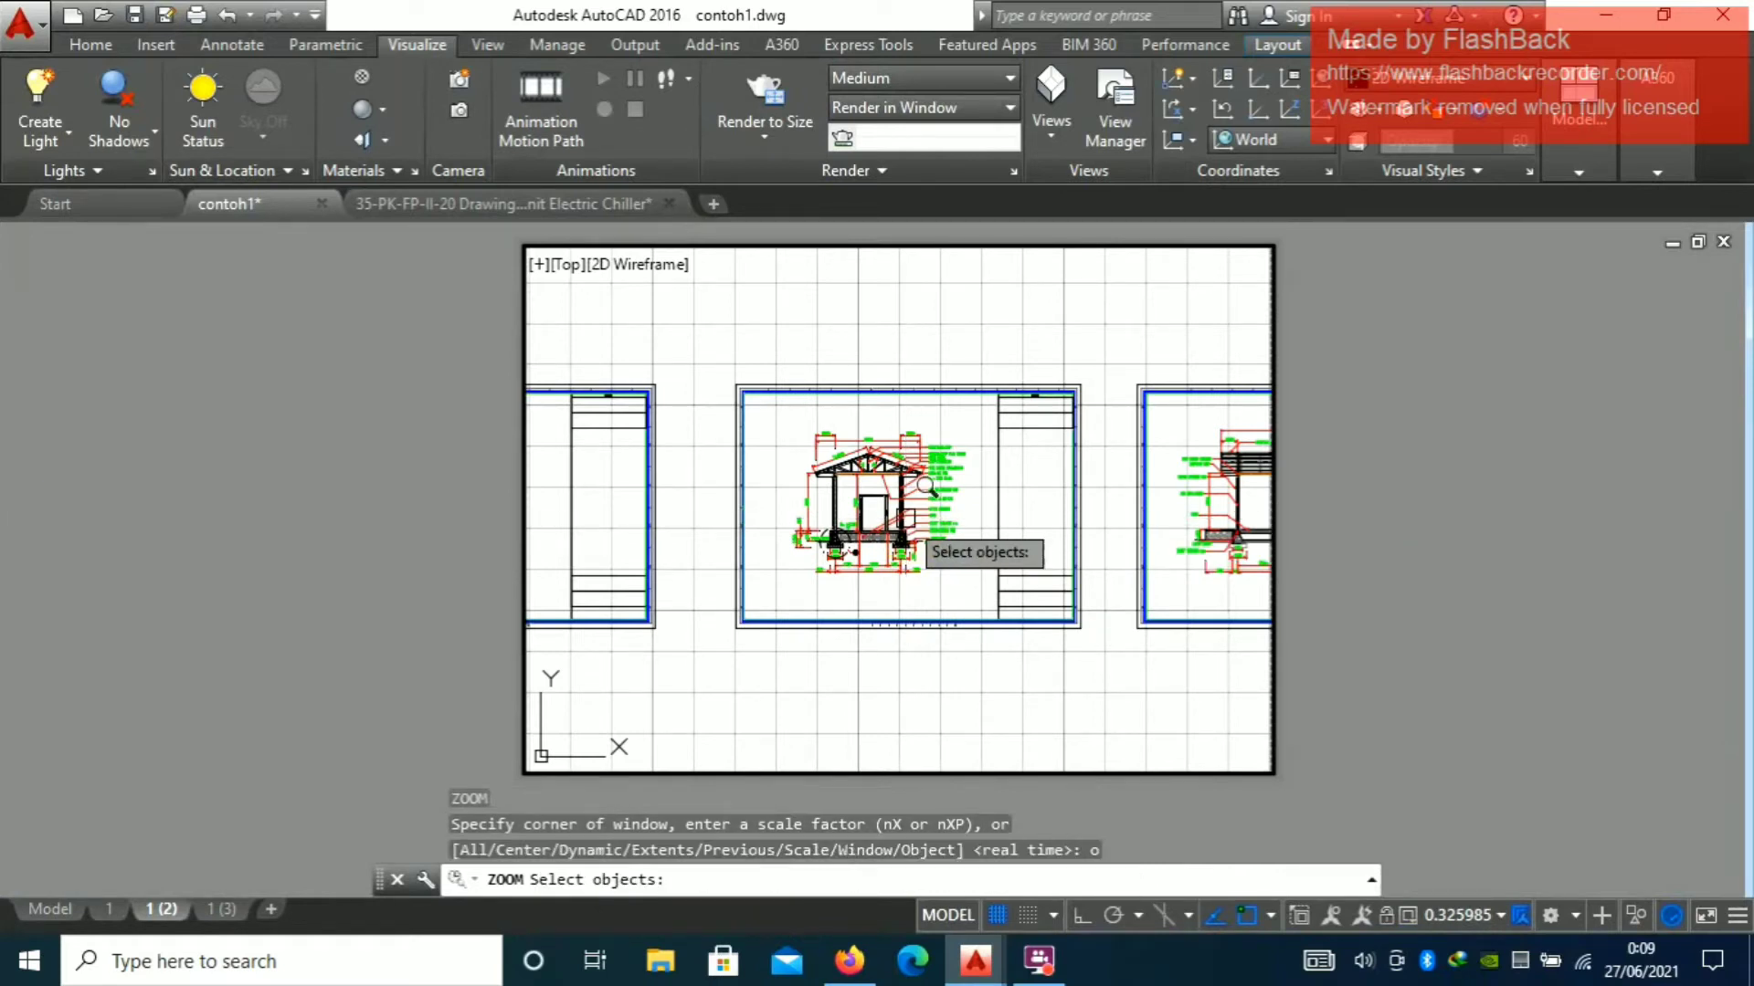
left_click(833, 377)
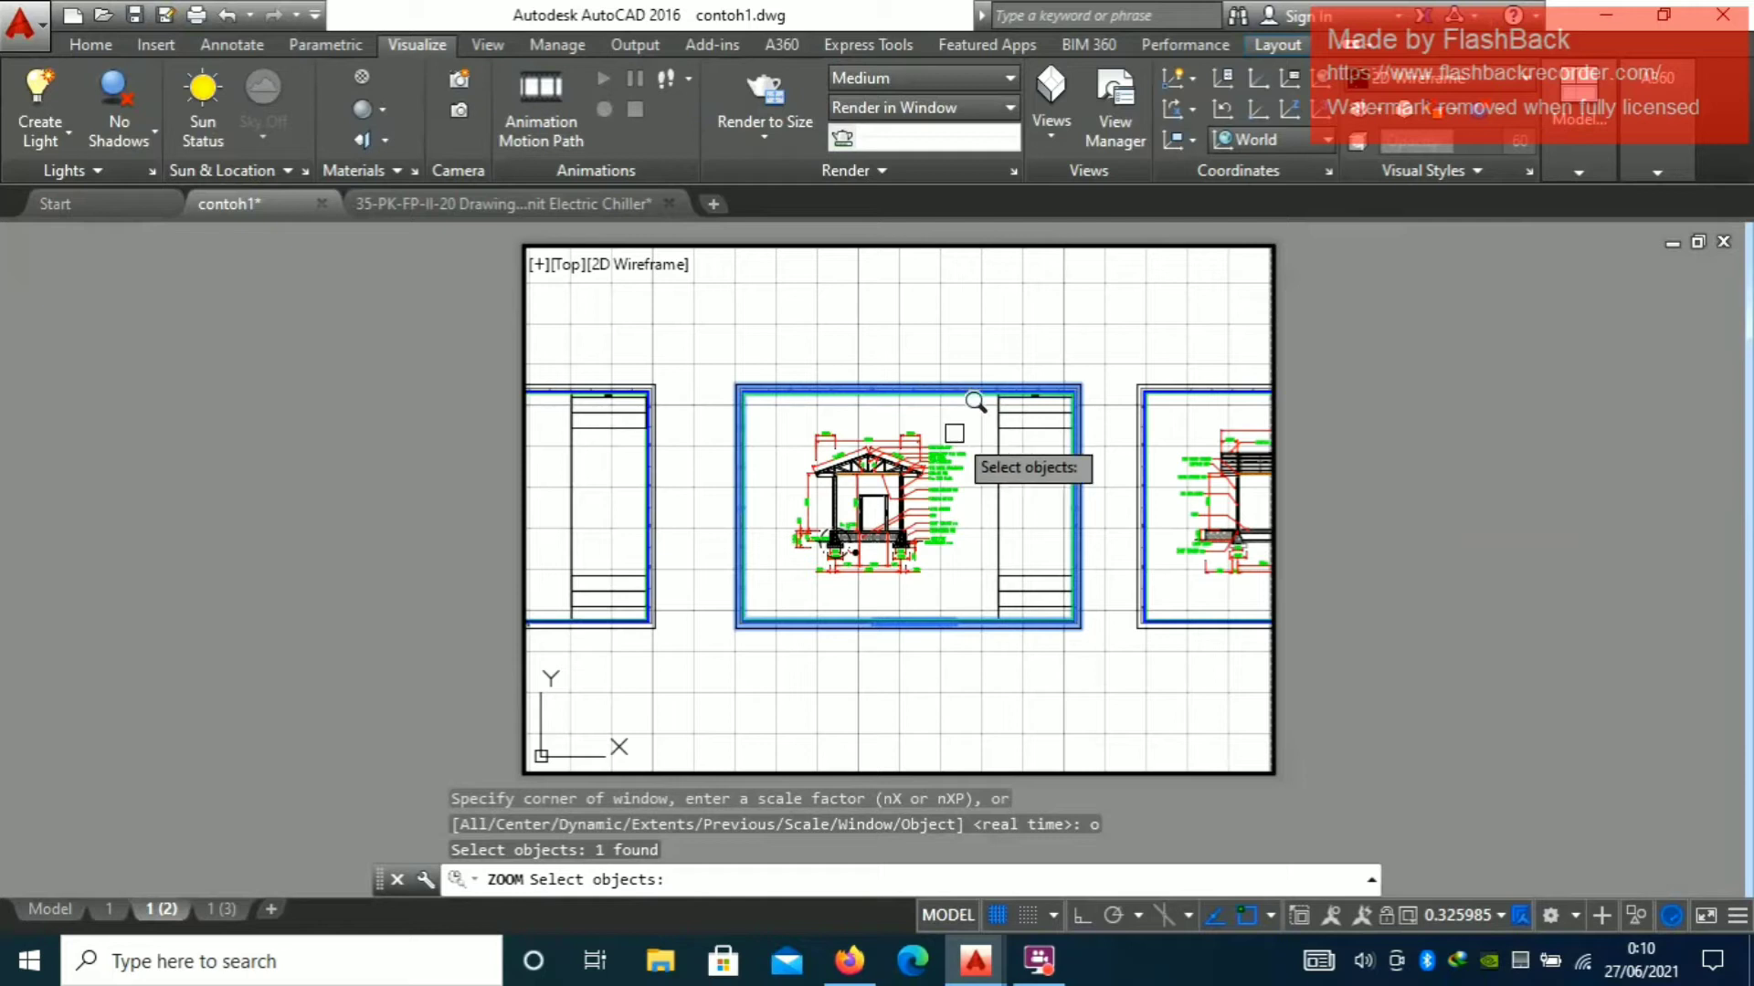
key("Return")
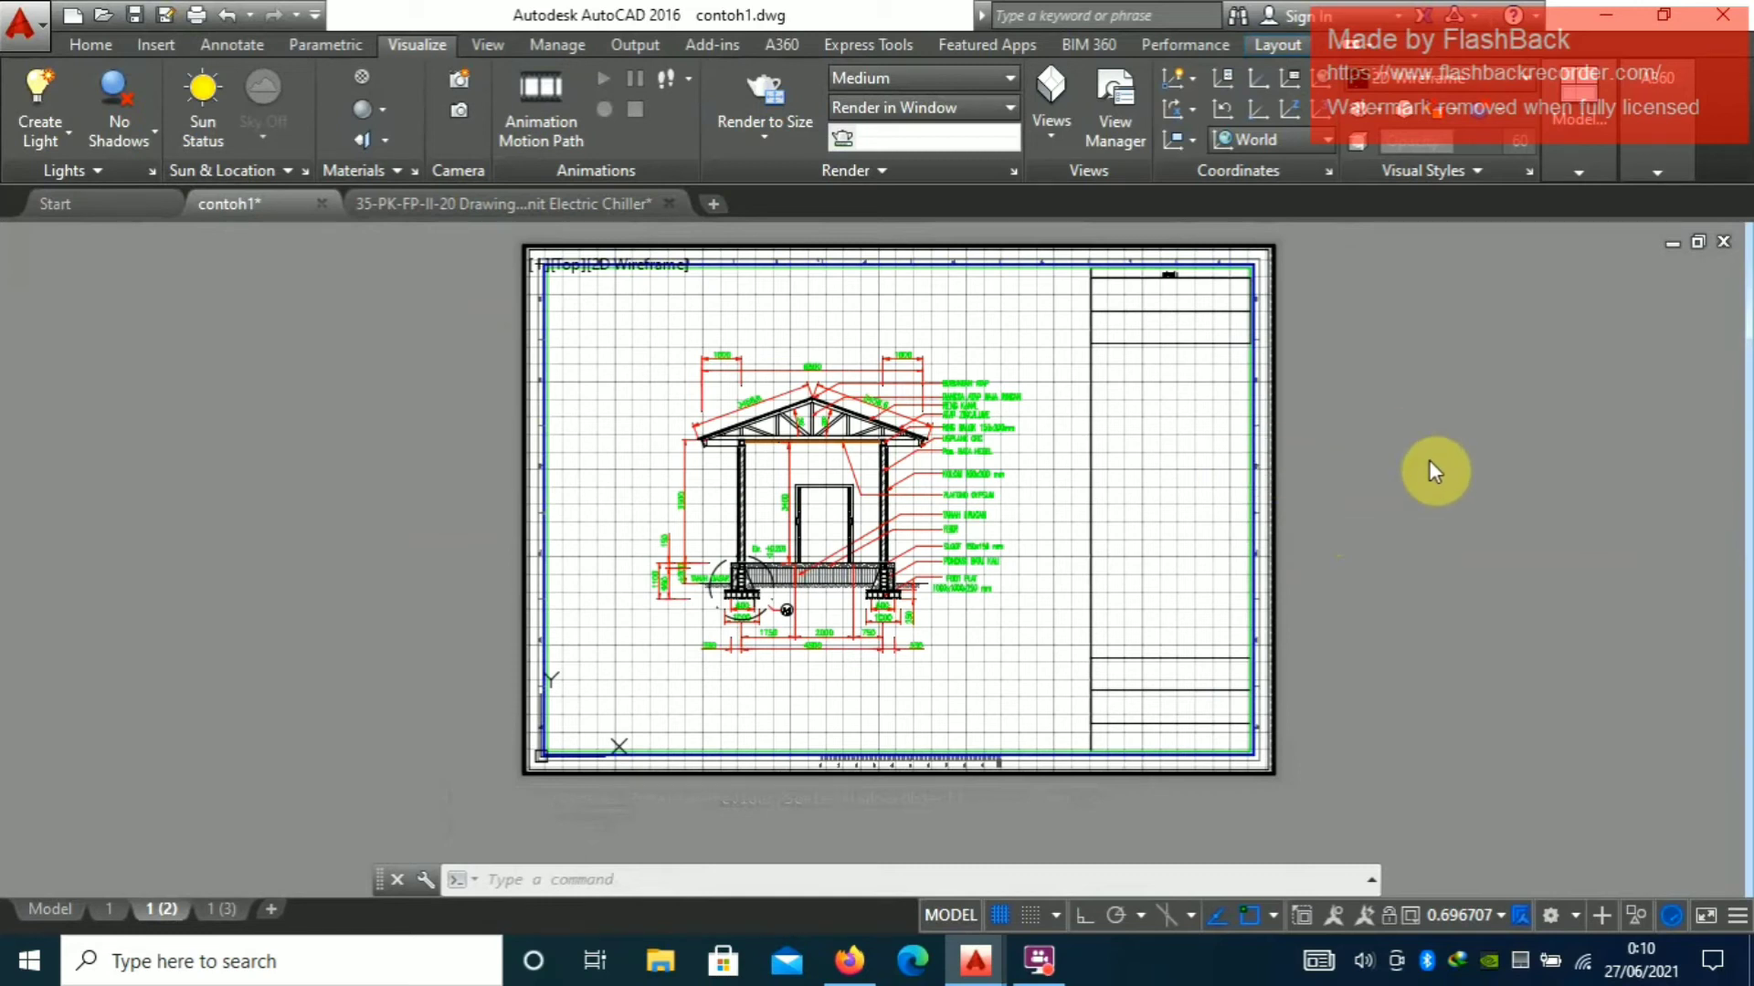
double_click(1425, 501)
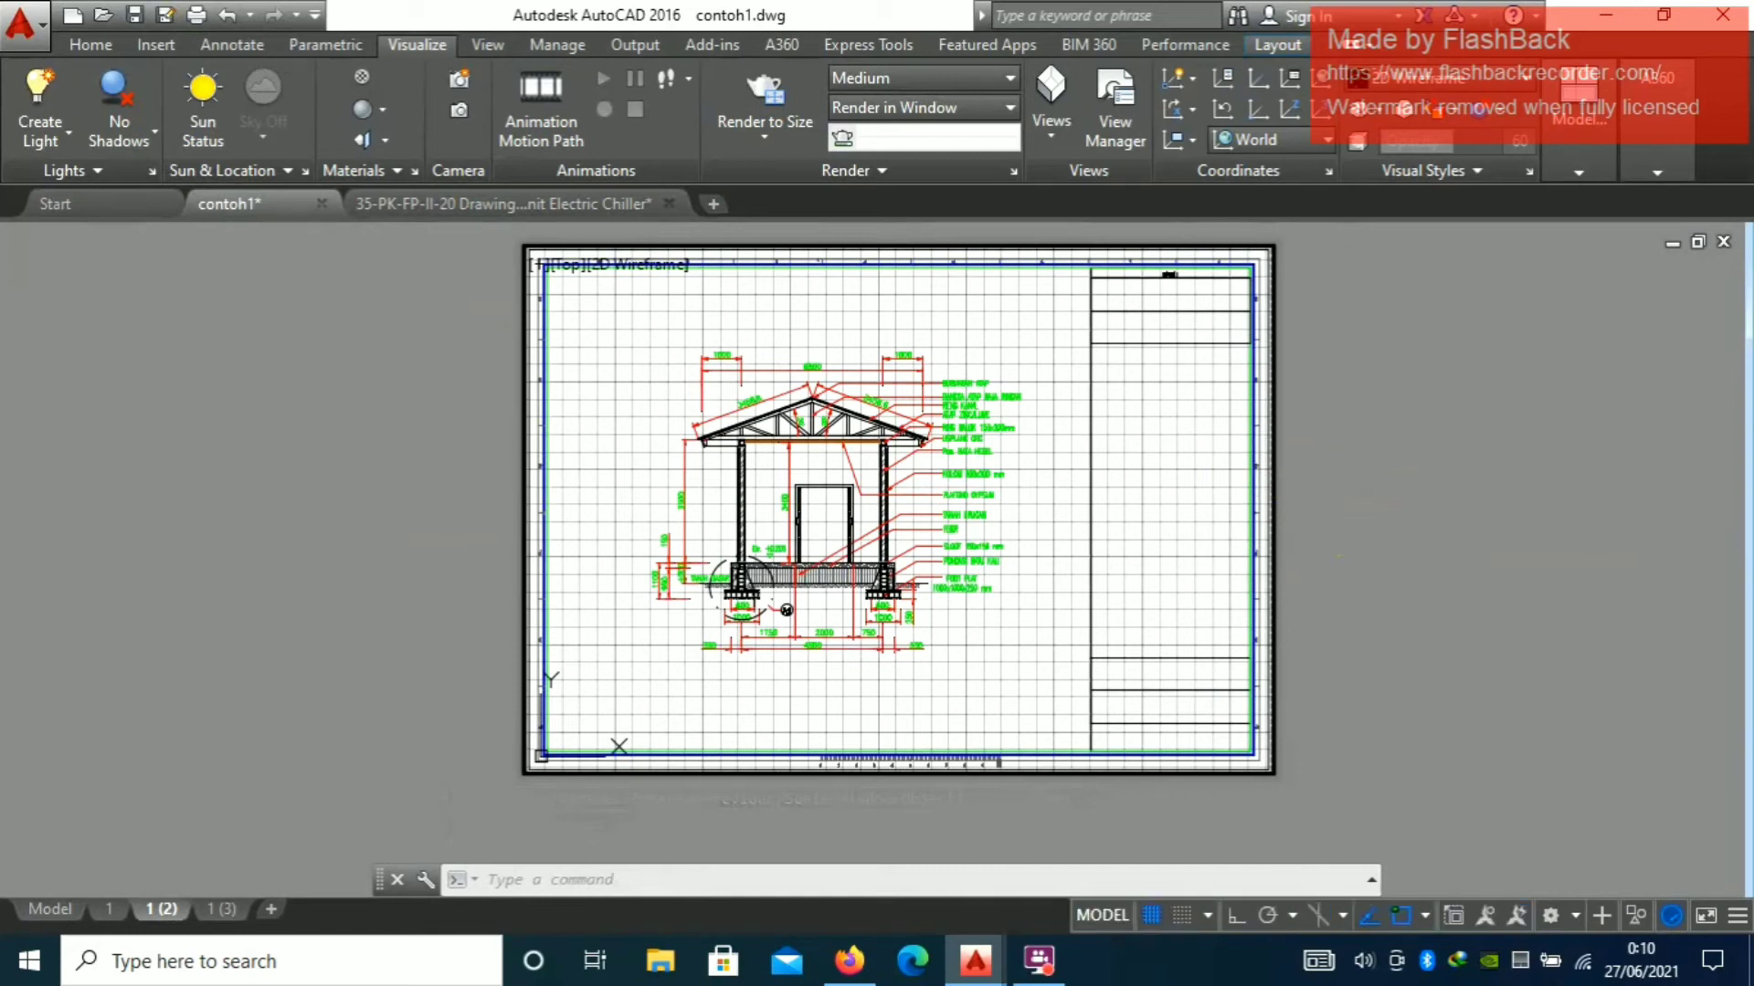
middle_click_drag(1002, 469, 986, 496)
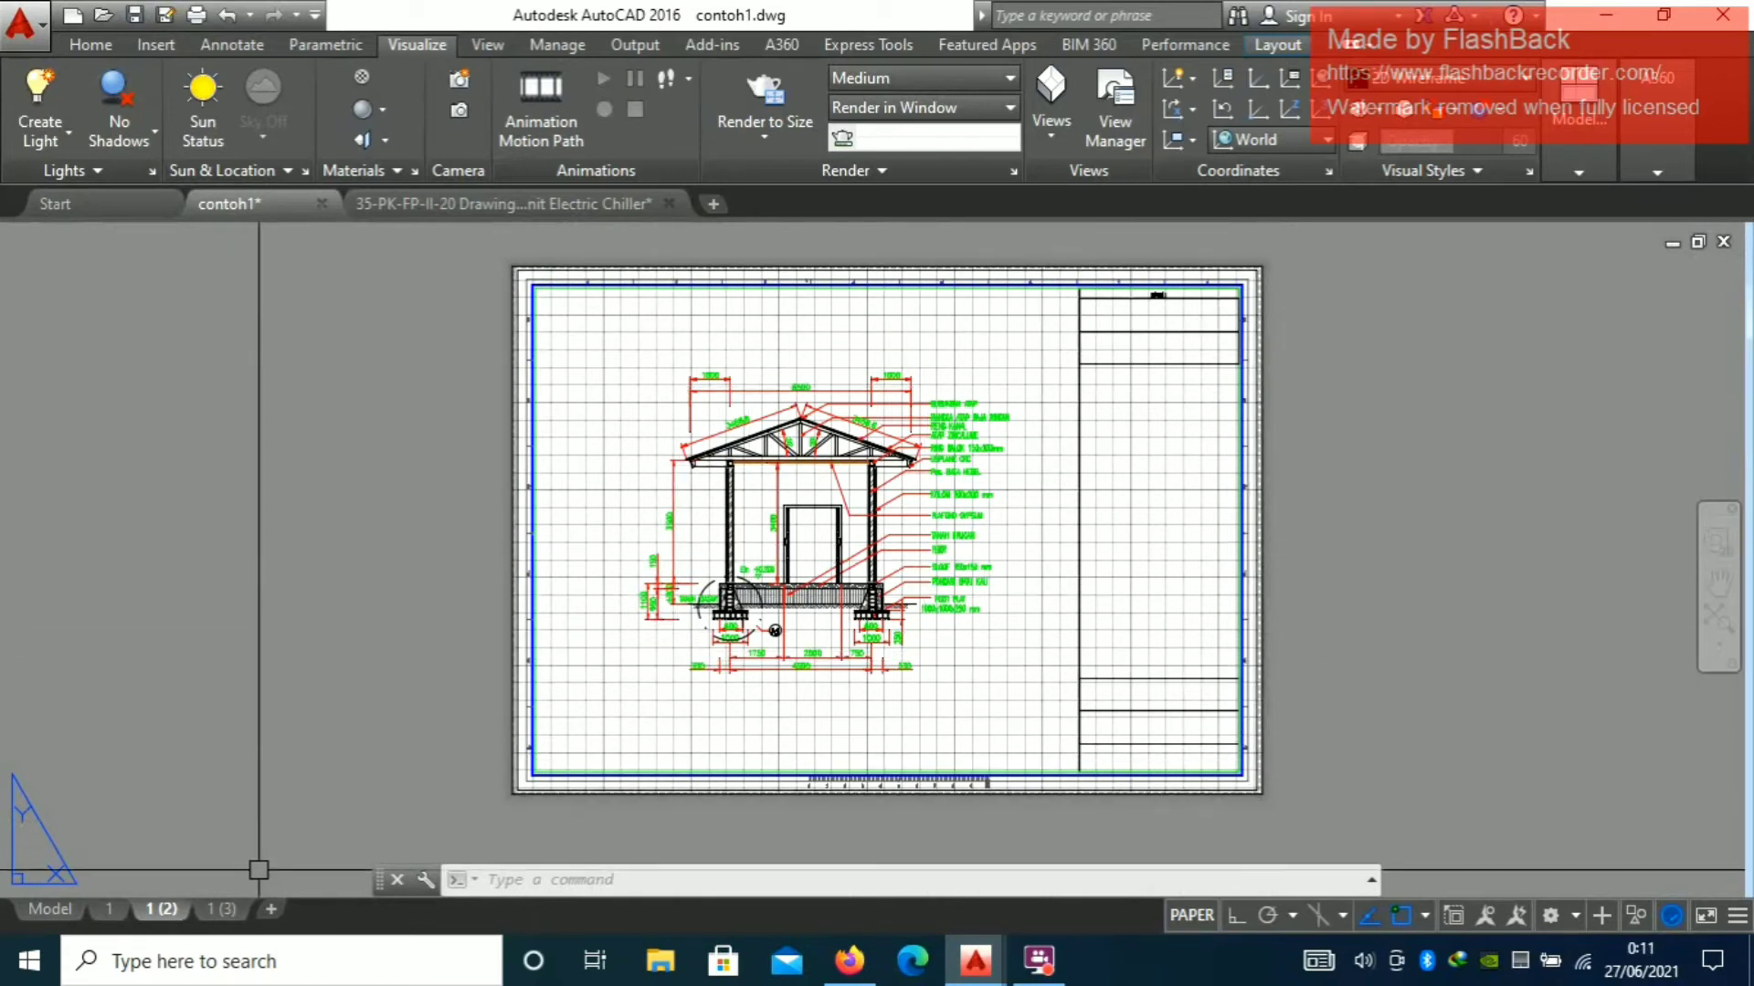
Open layout 1 (3), activate its viewport and bring the third drawing sheet near the middle
left_click(223, 910)
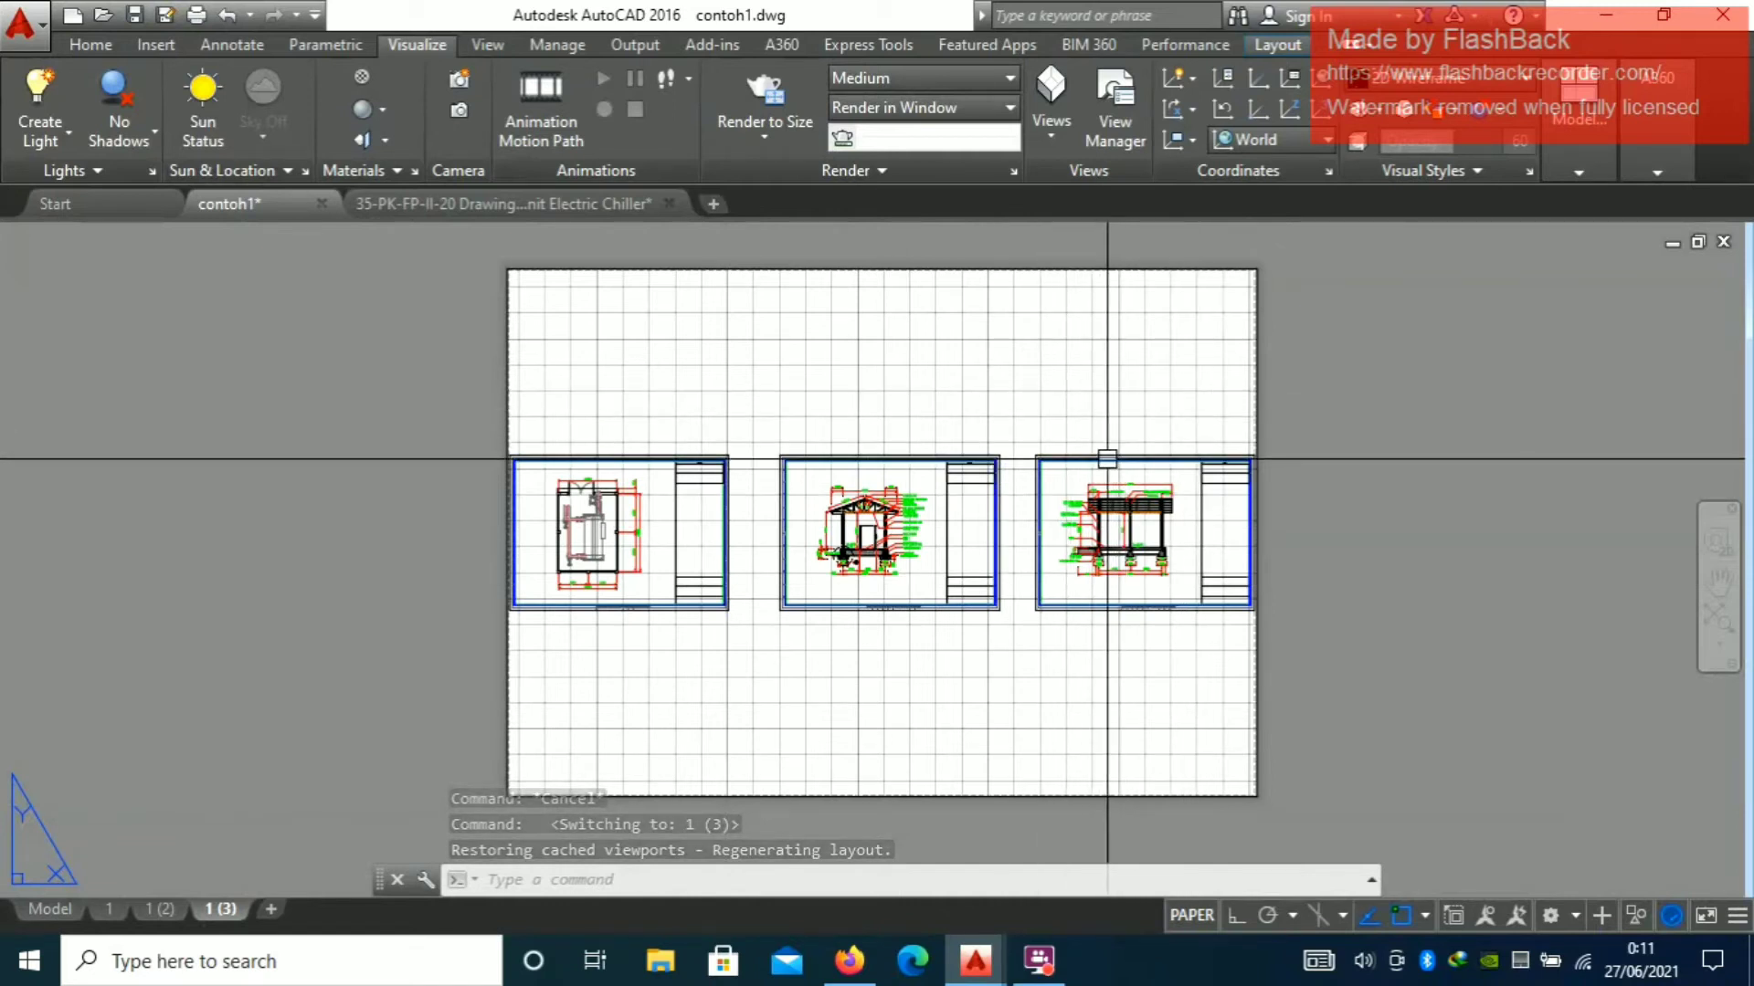
double_click(994, 391)
middle_click_drag(1140, 517, 860, 503)
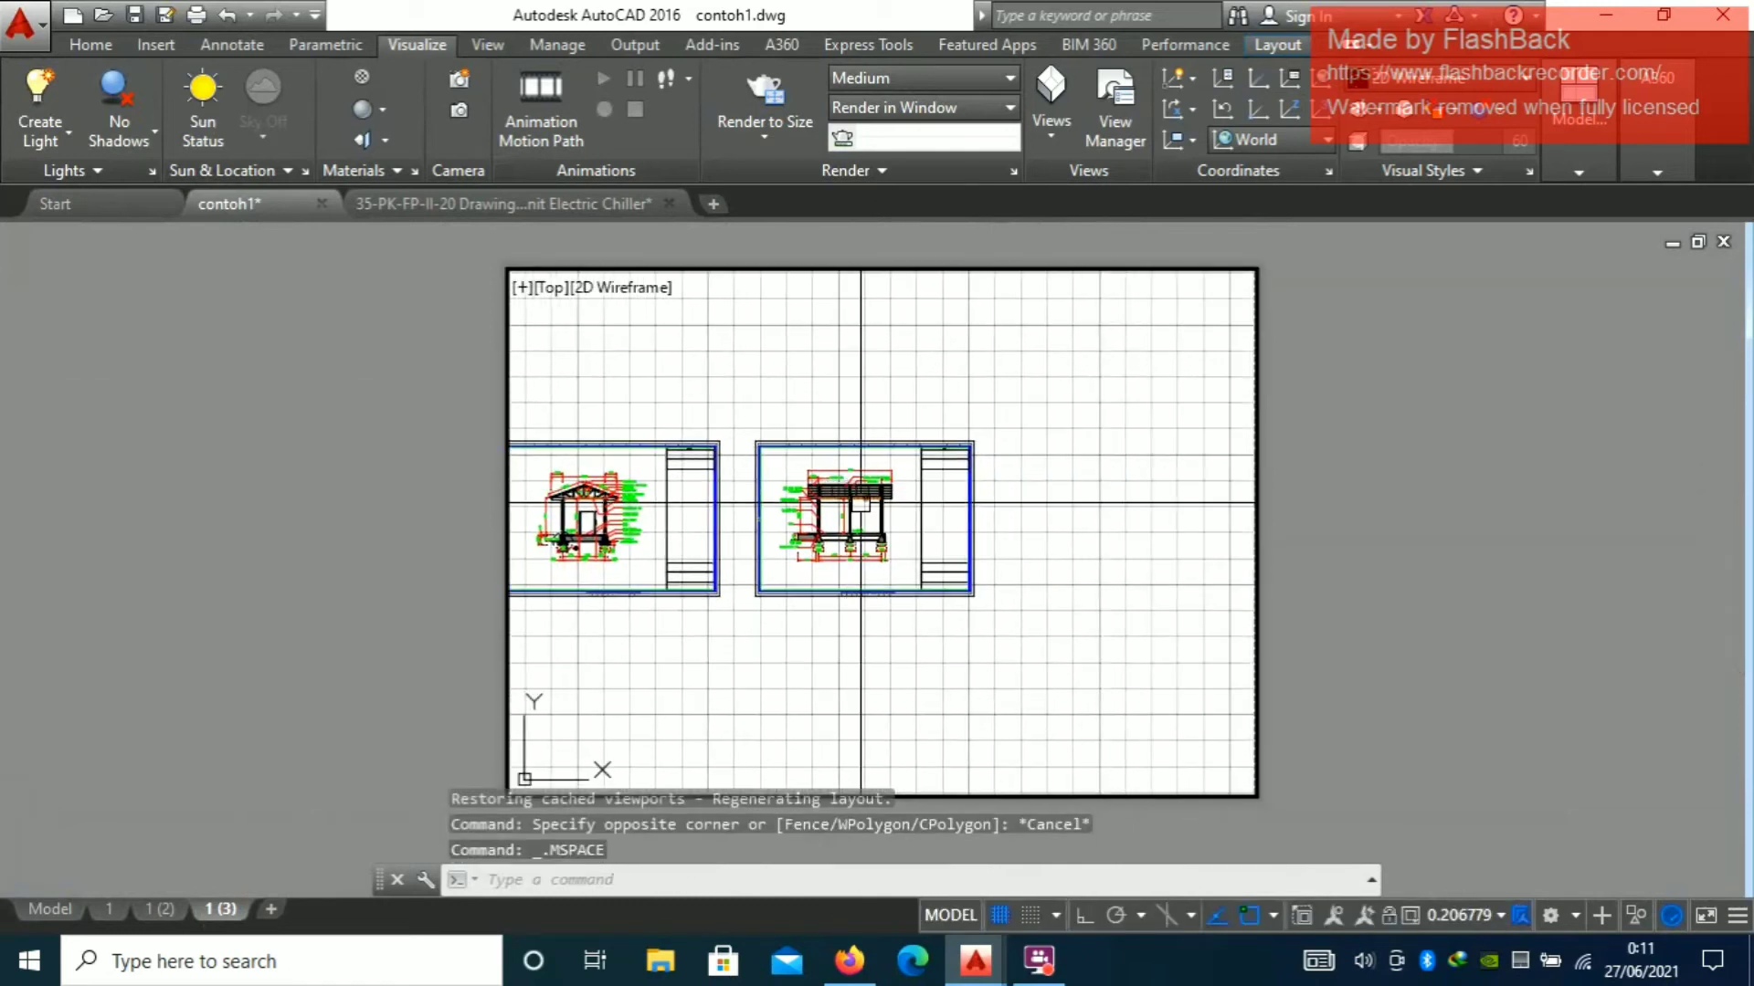
Fit the third drawing sheet to the viewport with ZOOM Object, selecting its title block frame
type("z")
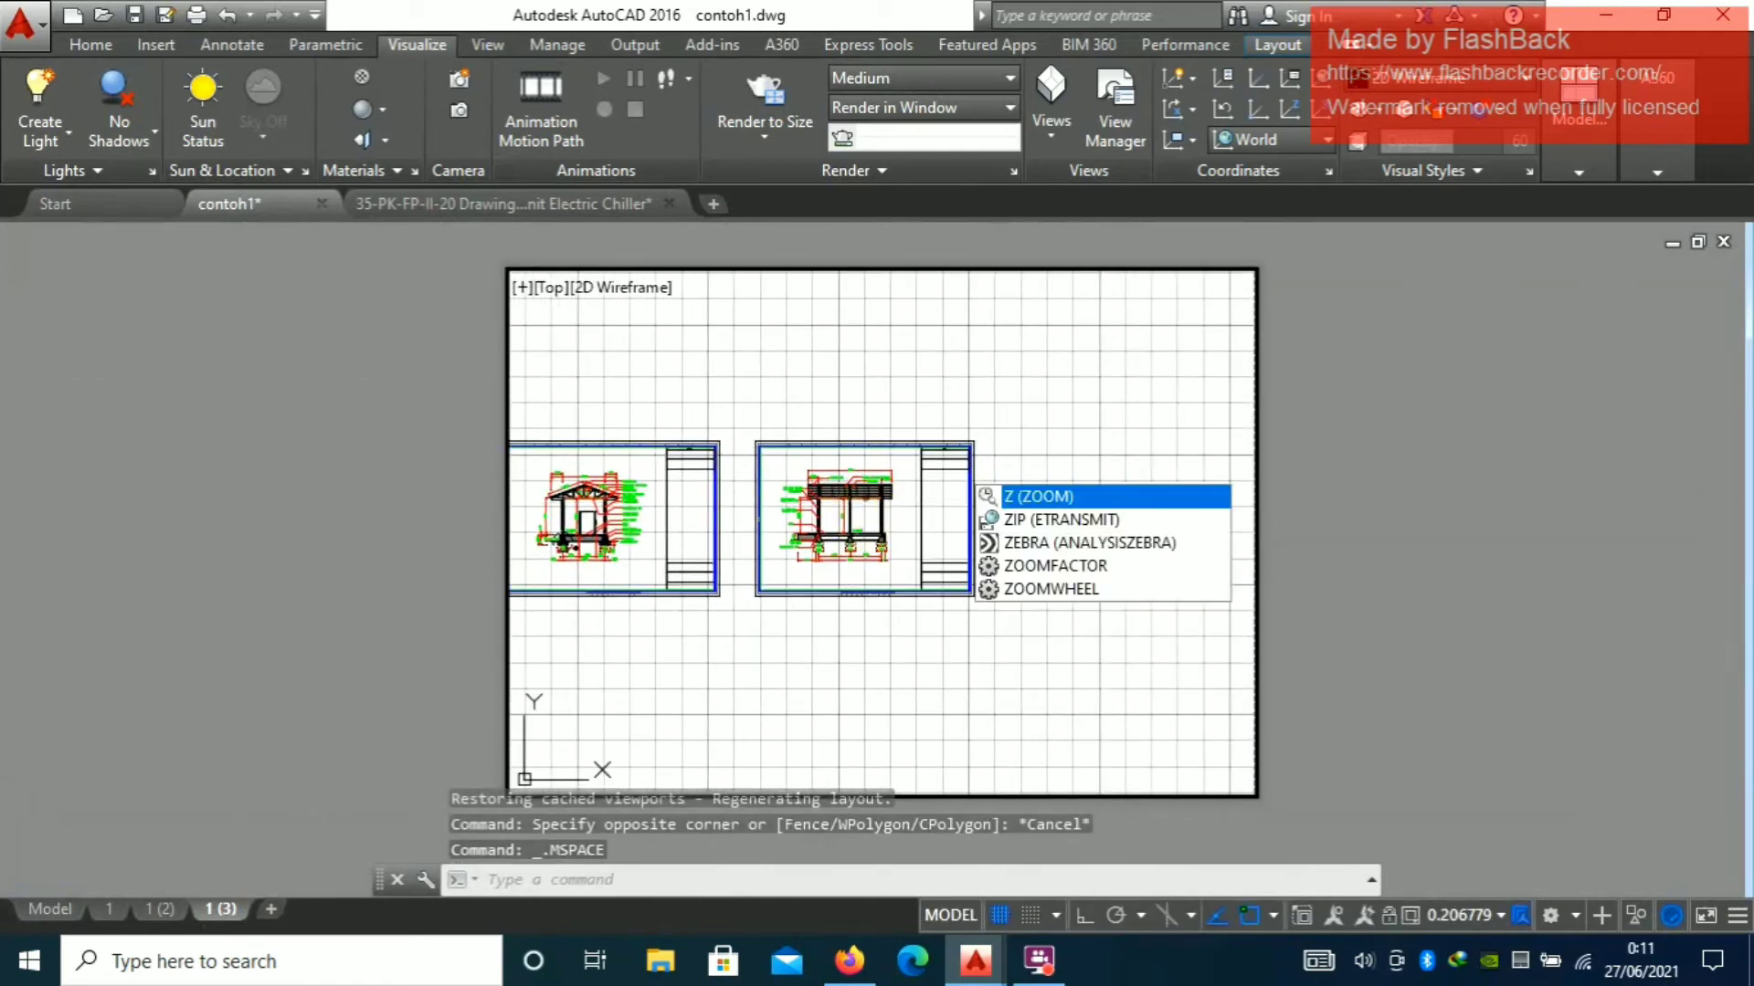
key("Return")
left_click(866, 511)
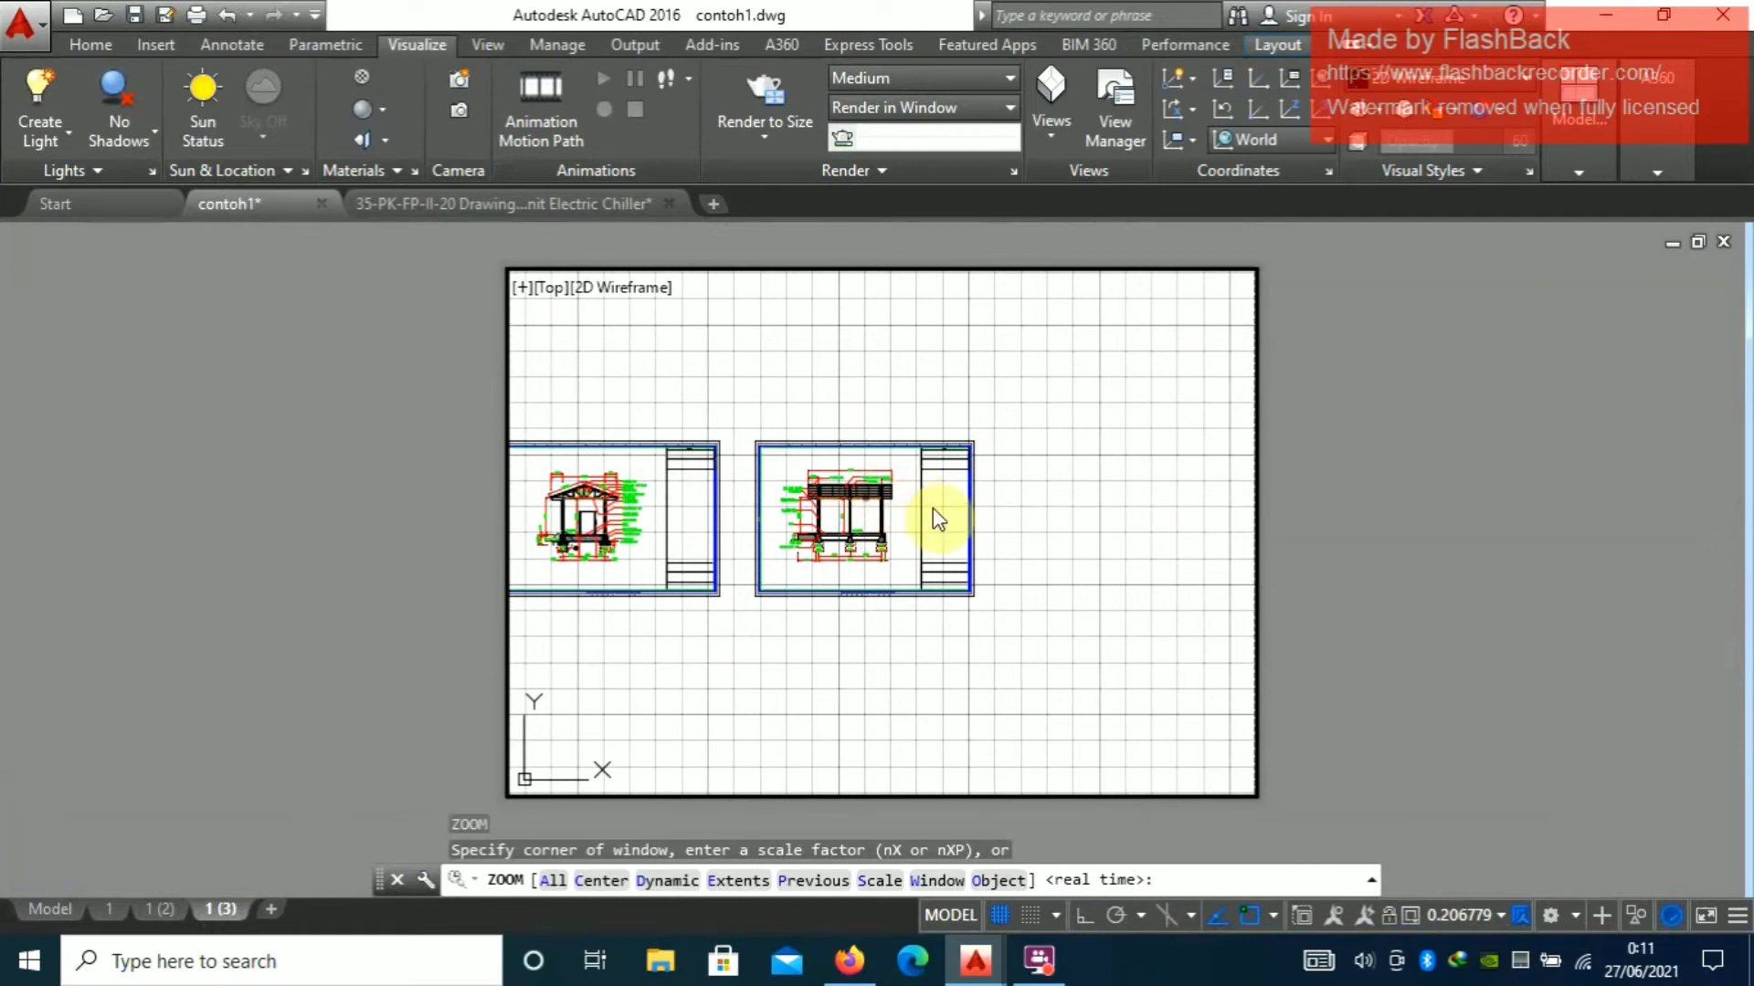
type("o")
key("Return")
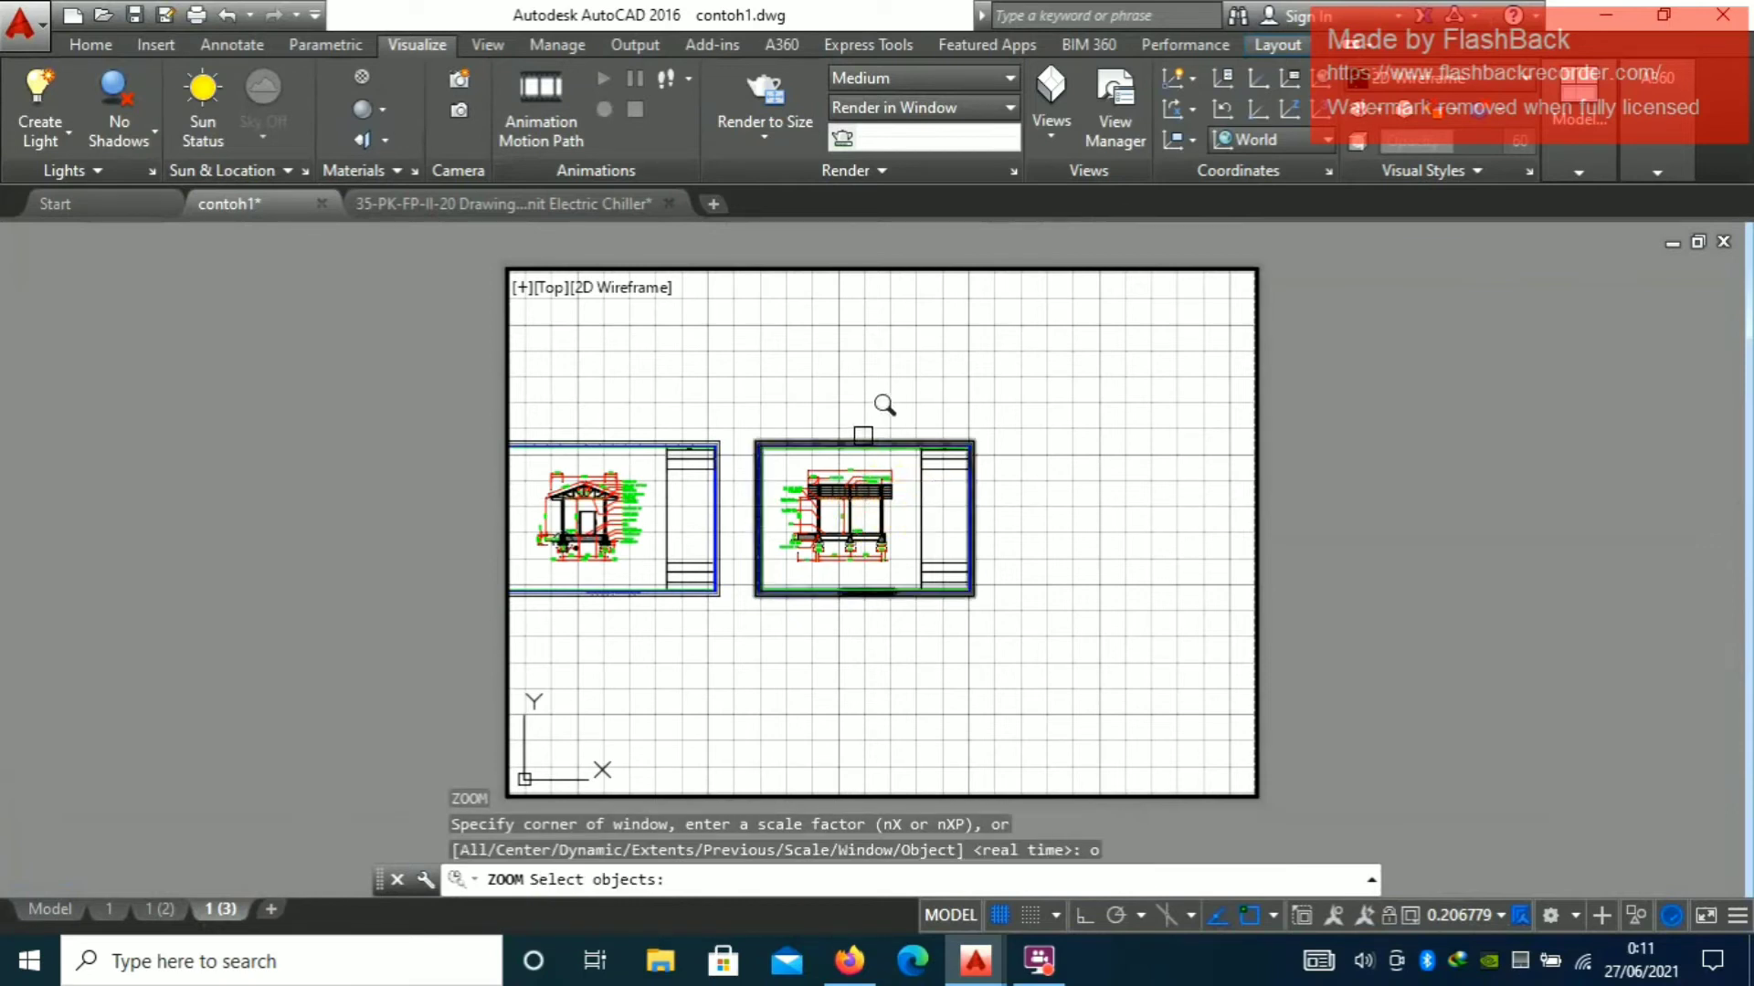
left_click(863, 436)
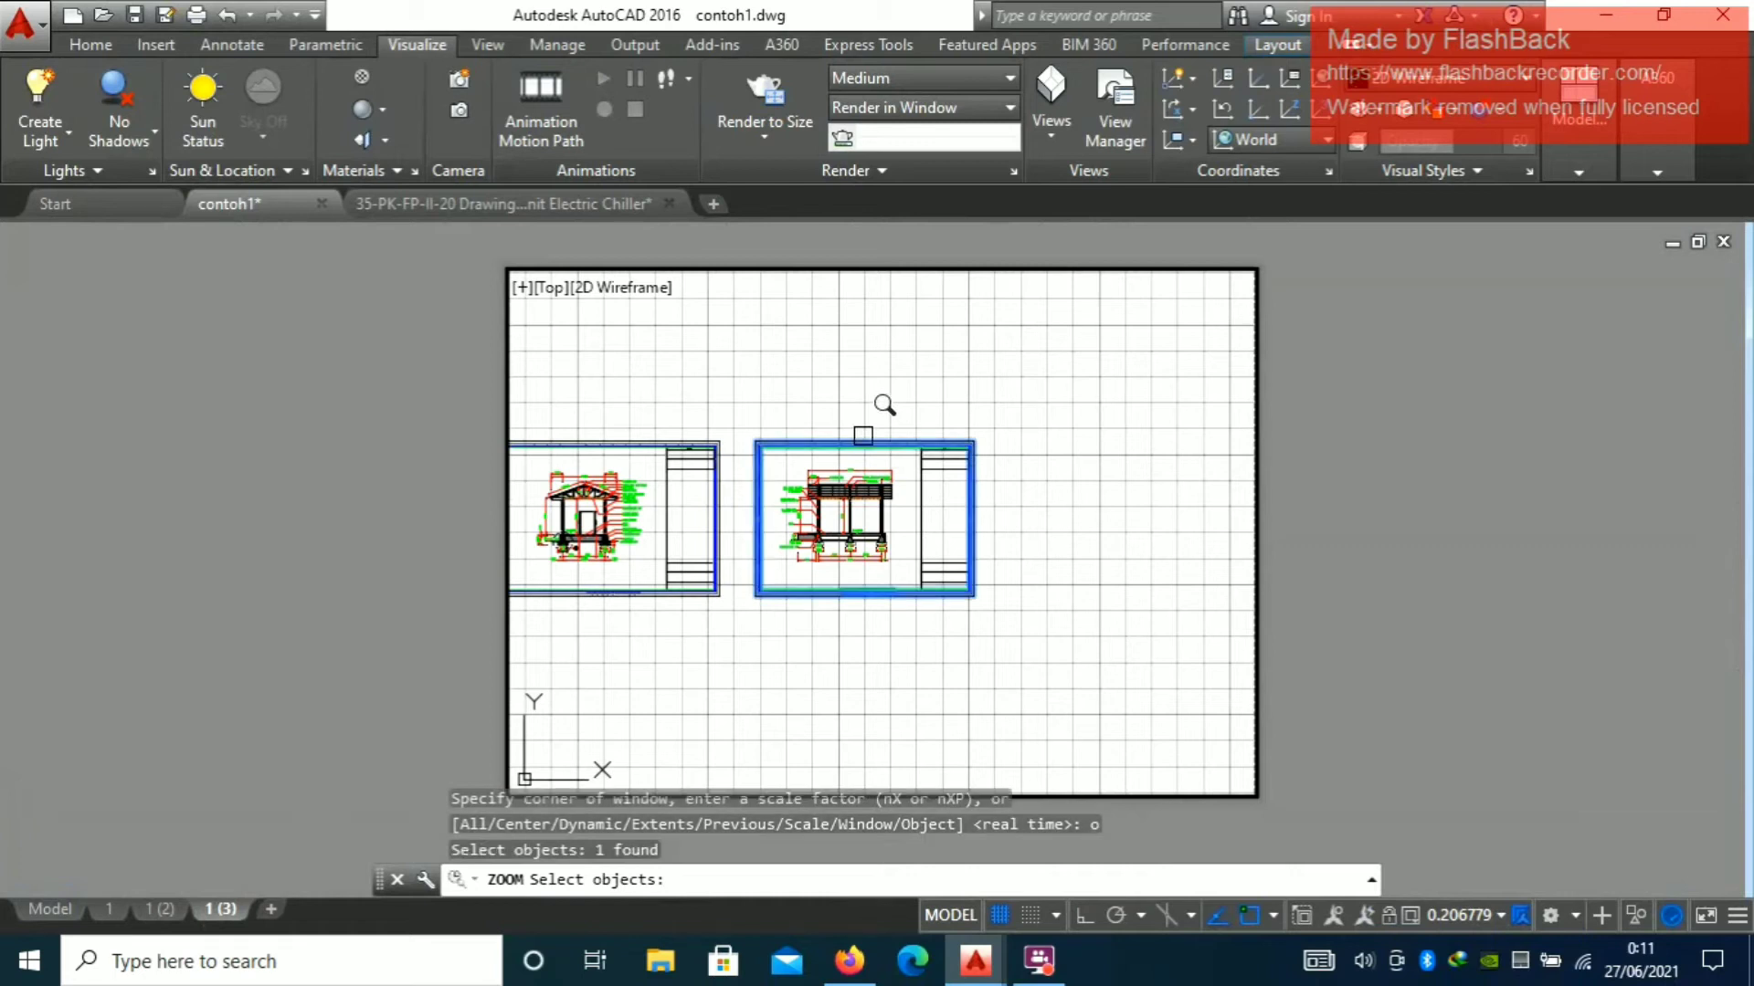
key("Return")
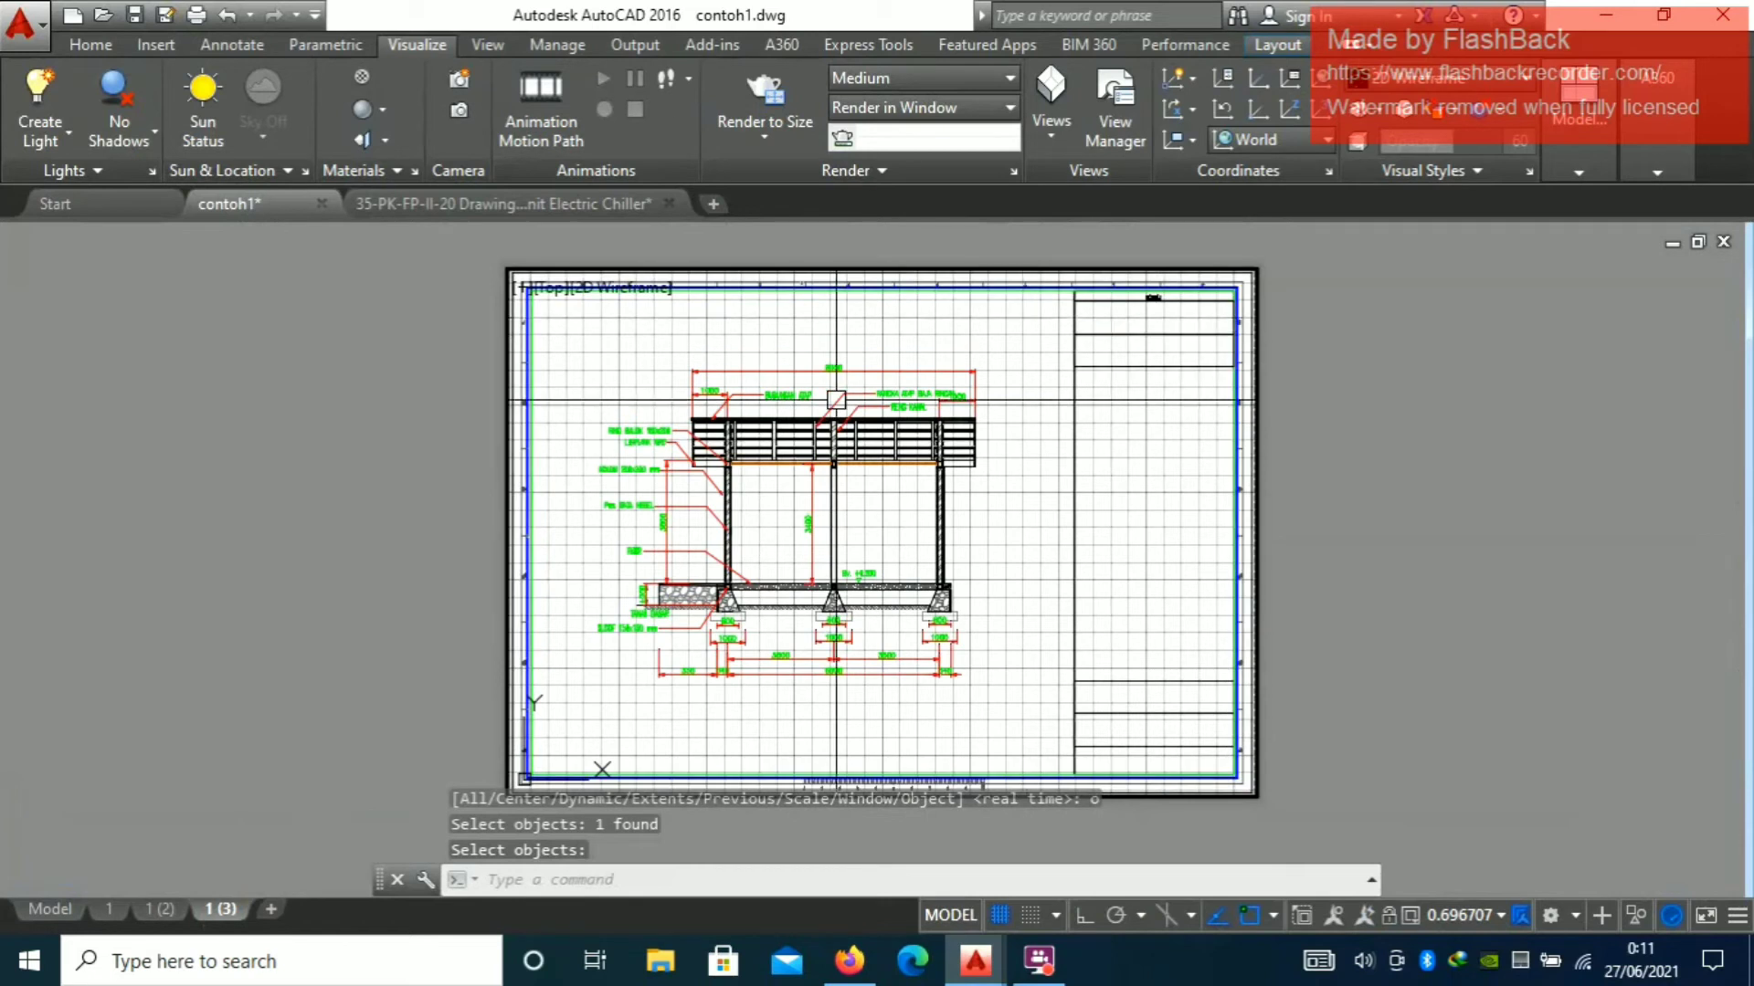
Shift and shrink the third sheet inside the viewport, and refit it with ZOOM Object on the same frame
middle_click_drag(852, 520, 854, 509)
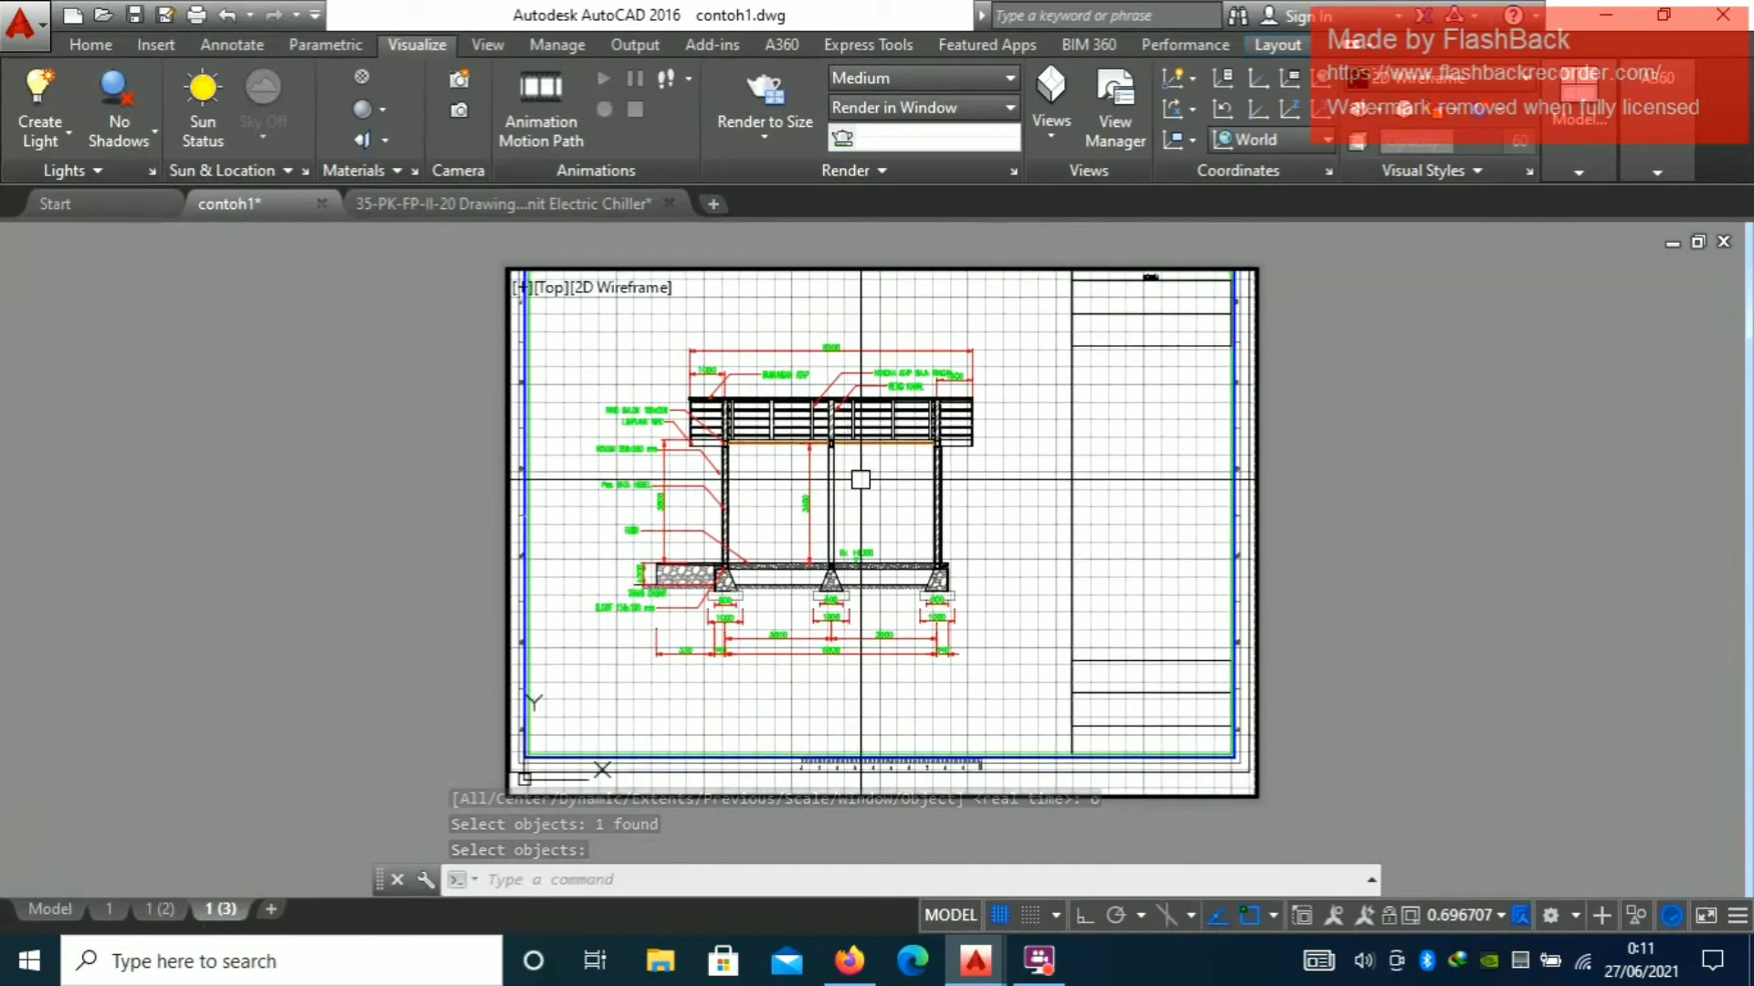
scroll(860, 477, "down", 4)
scroll(859, 476, "up", 2)
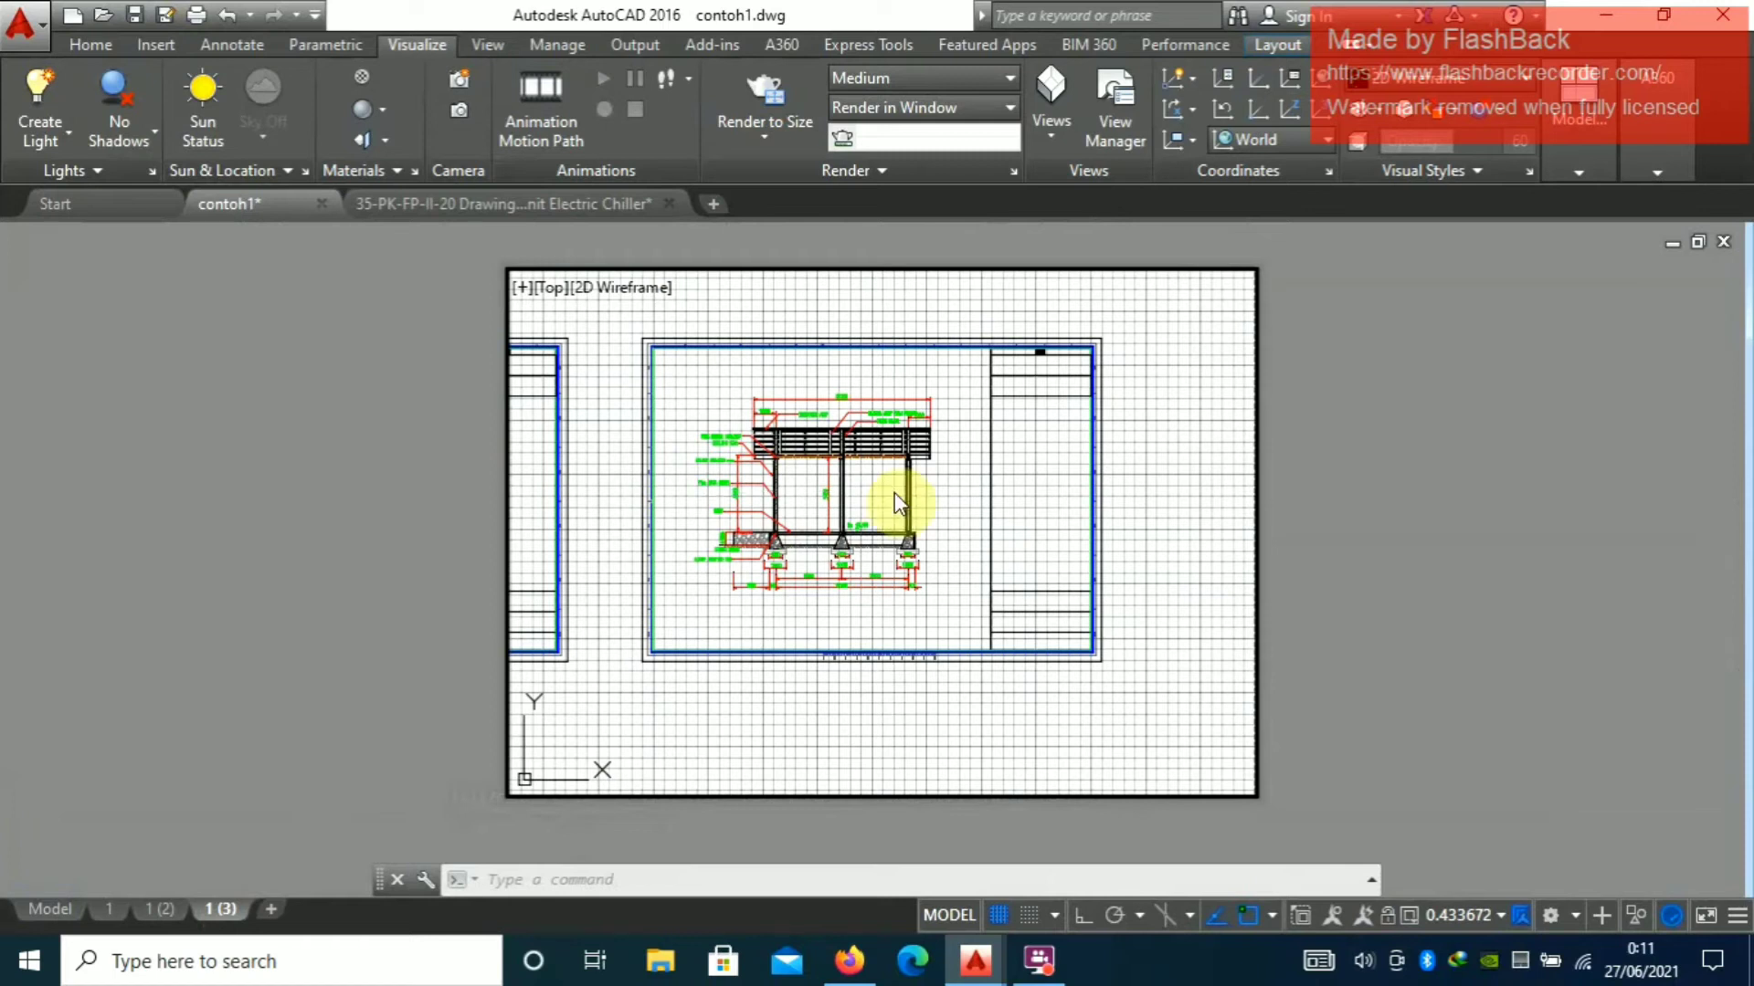
type("z")
key("Return")
type("o")
key("Return")
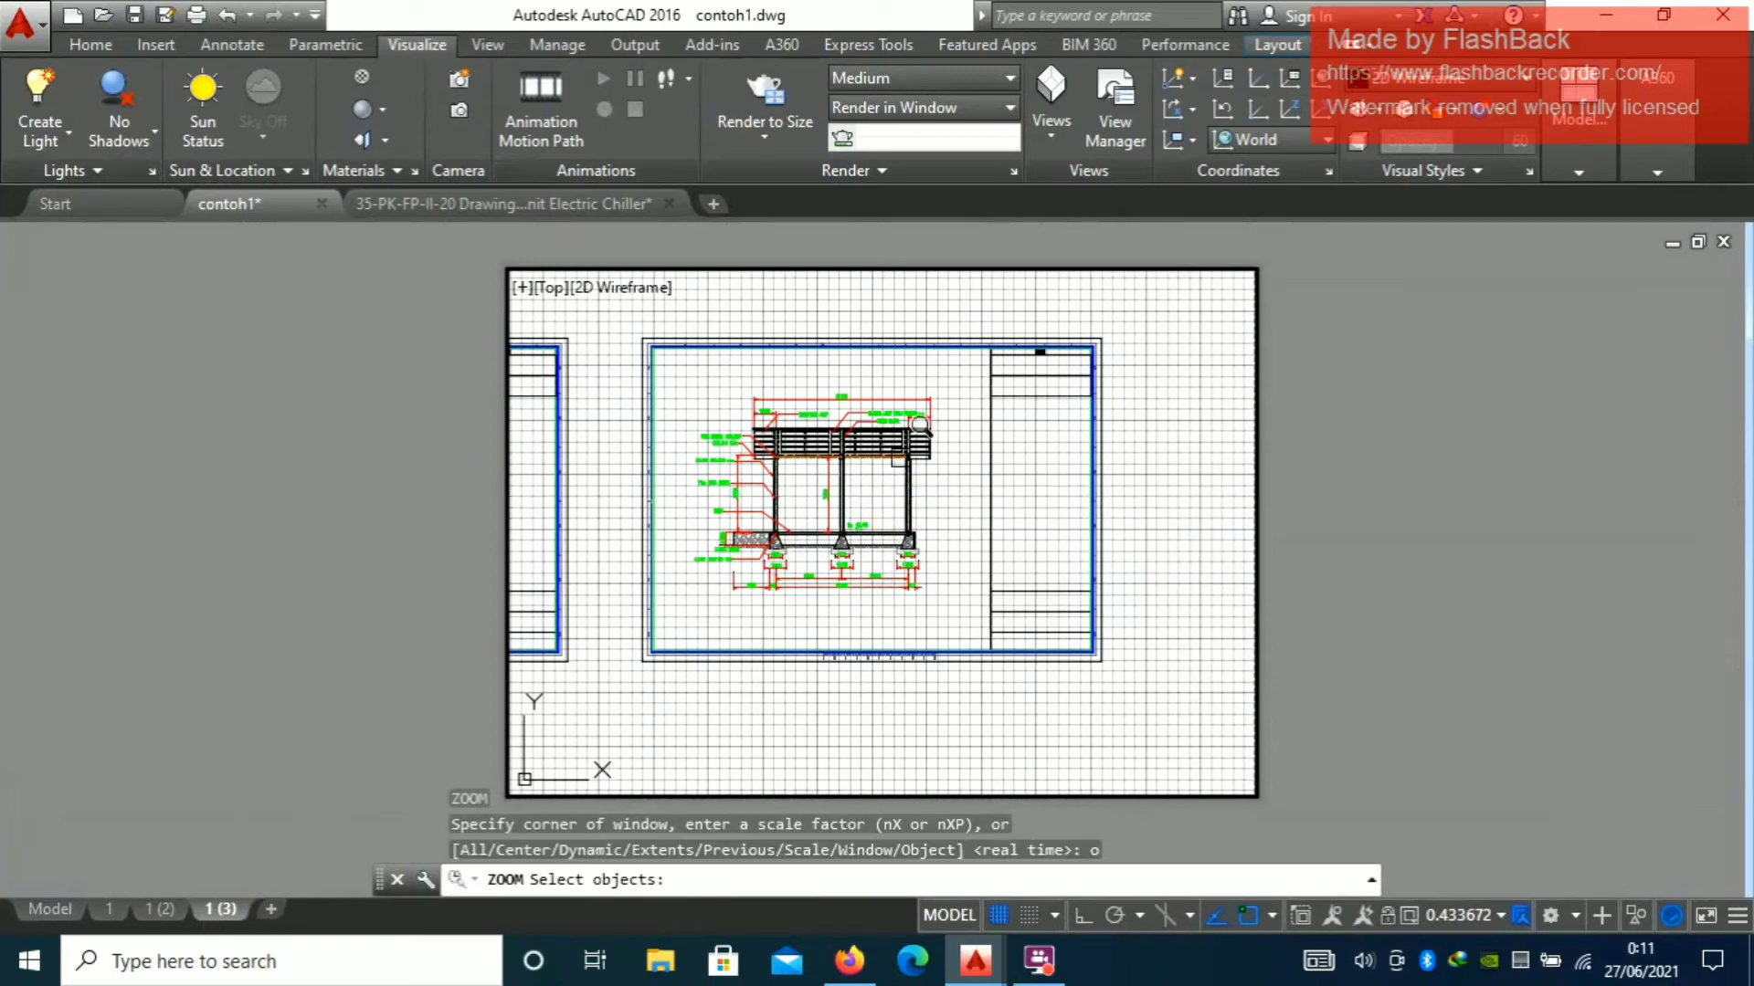
left_click(896, 340)
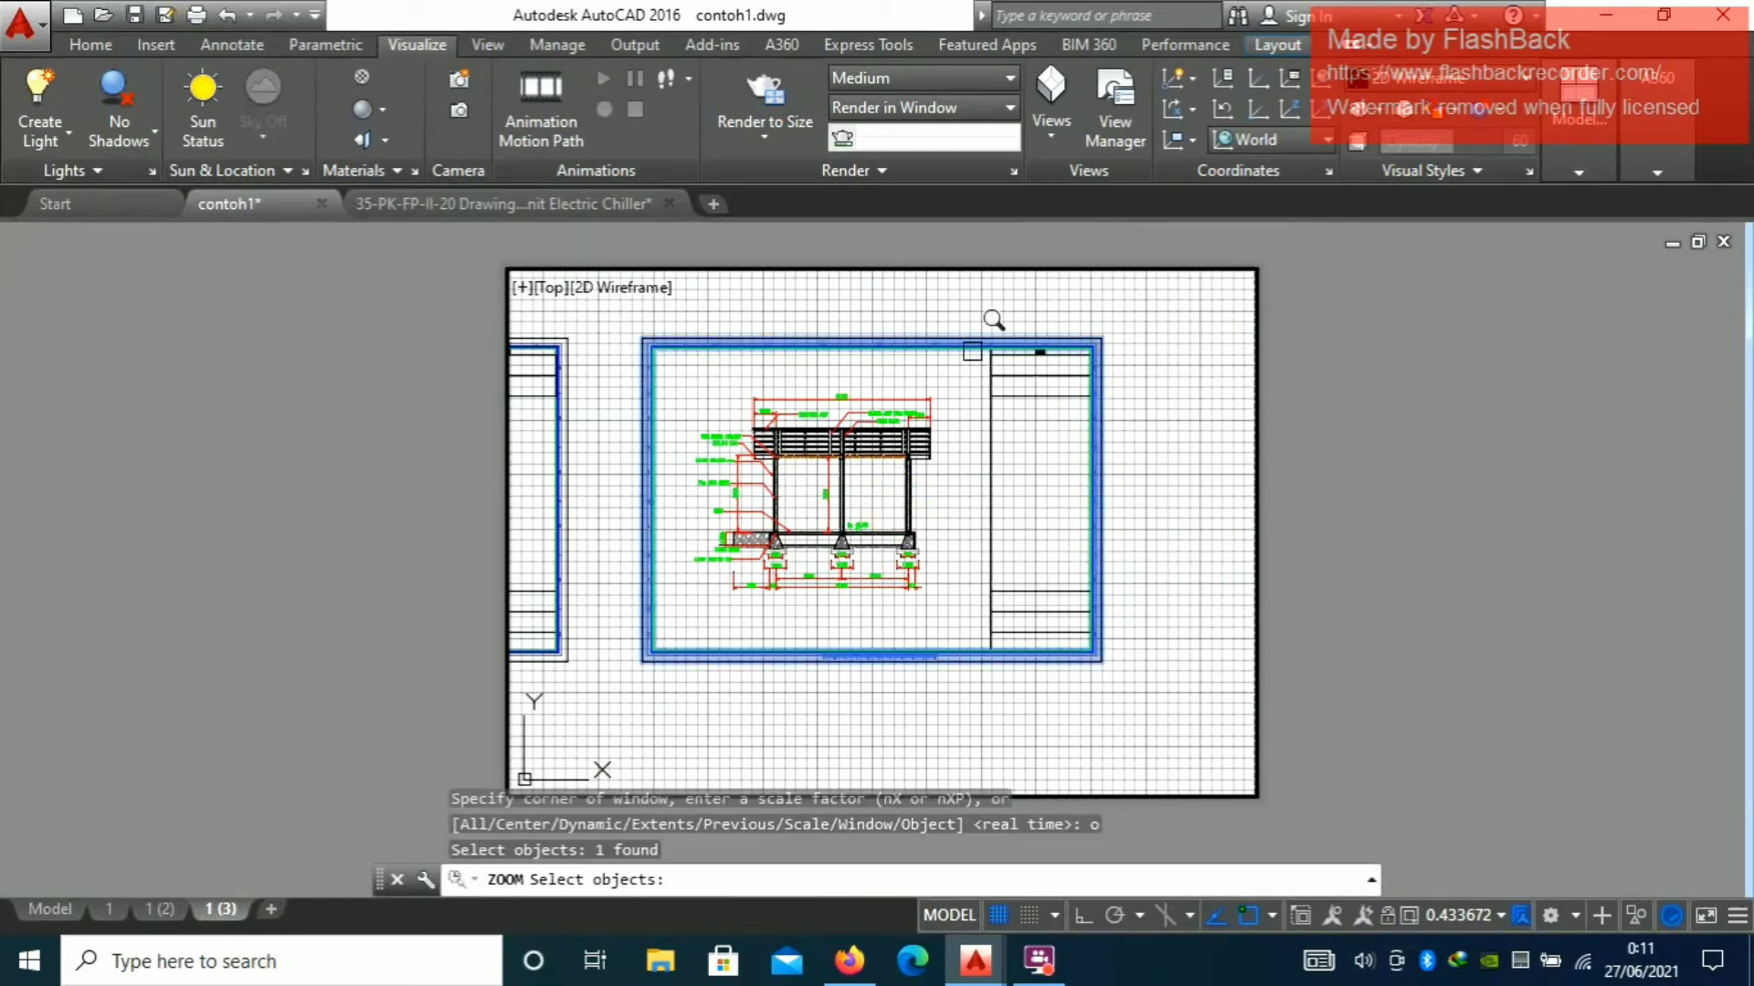
key("Return")
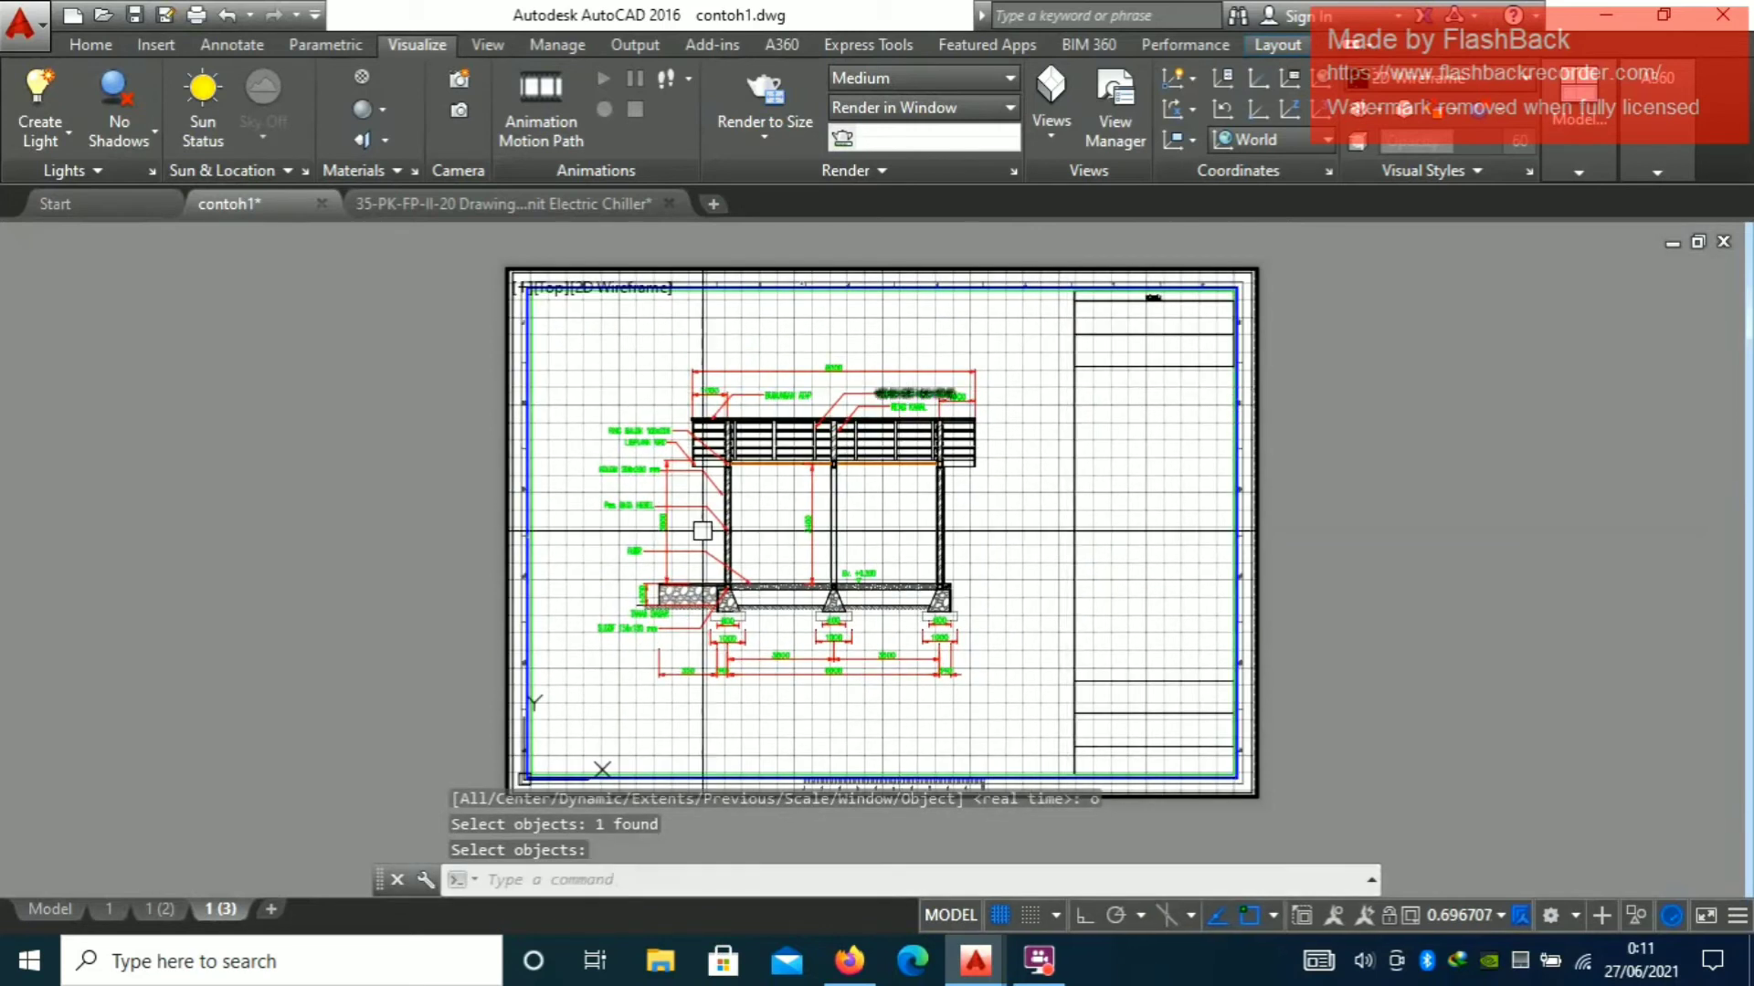
Switch layout 1 (3) back to paper space and review the framed sheets on layouts 1, 1 (2) and 1 (3)
double_click(1429, 481)
middle_click_drag(640, 563, 662, 534)
left_click(108, 909)
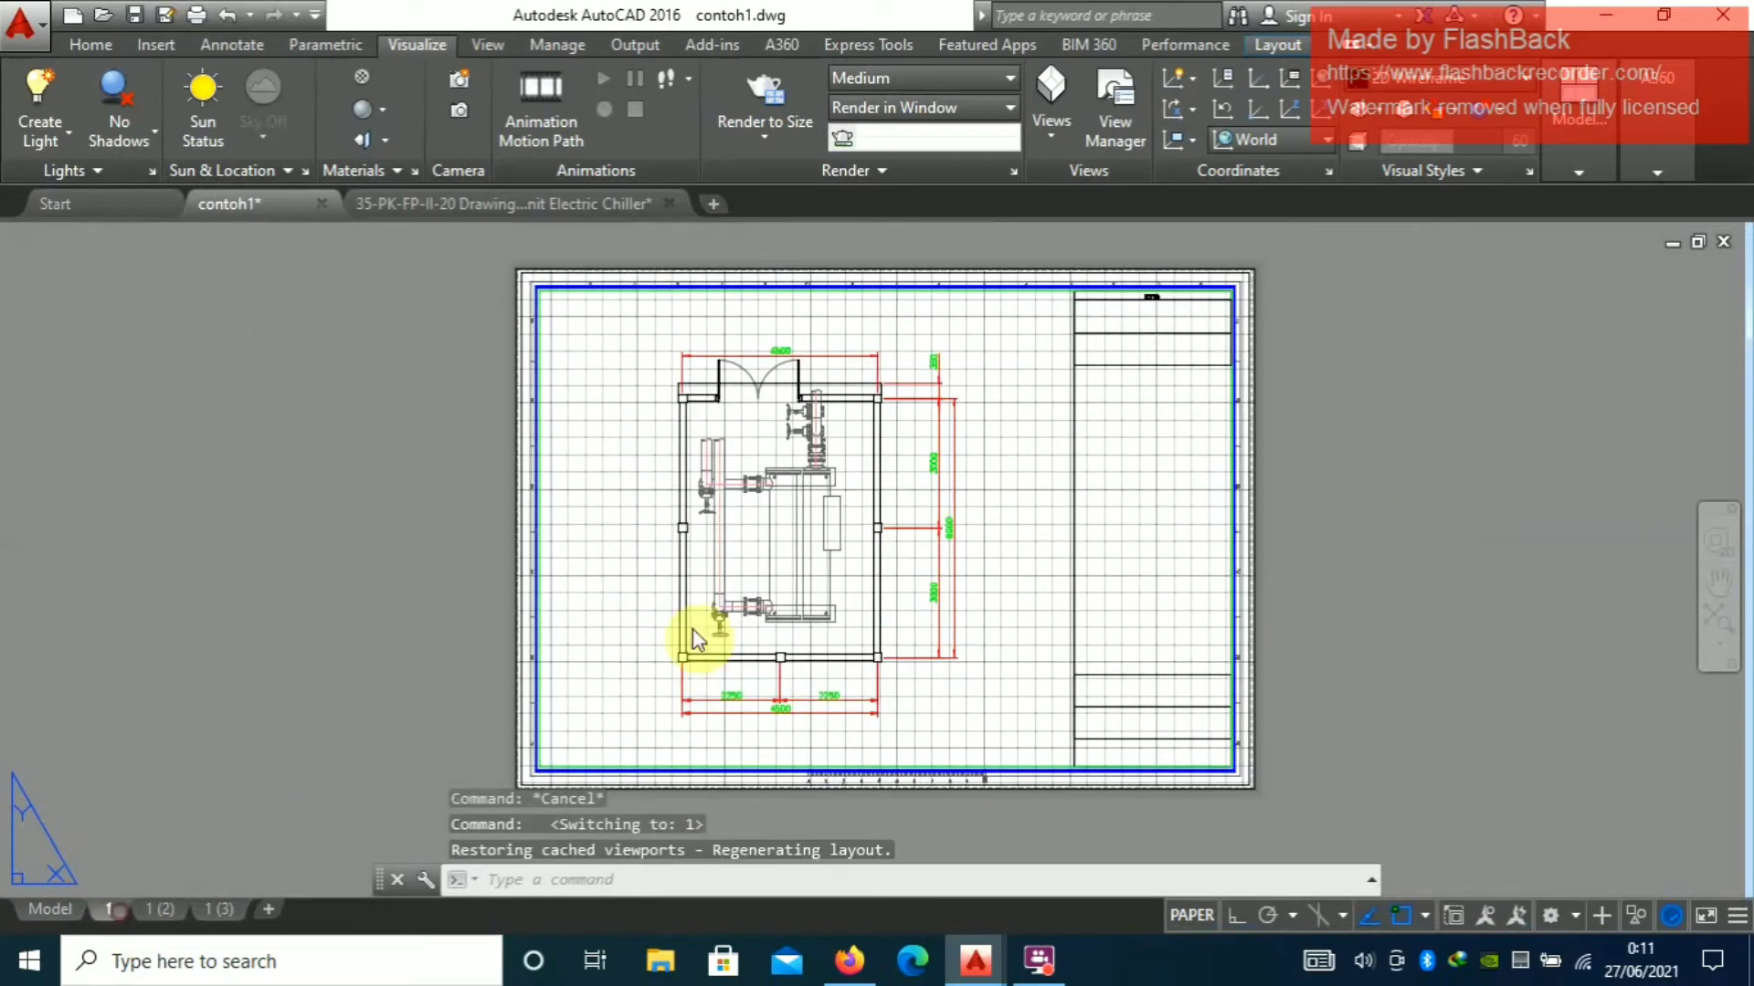
middle_click_drag(931, 478, 954, 455)
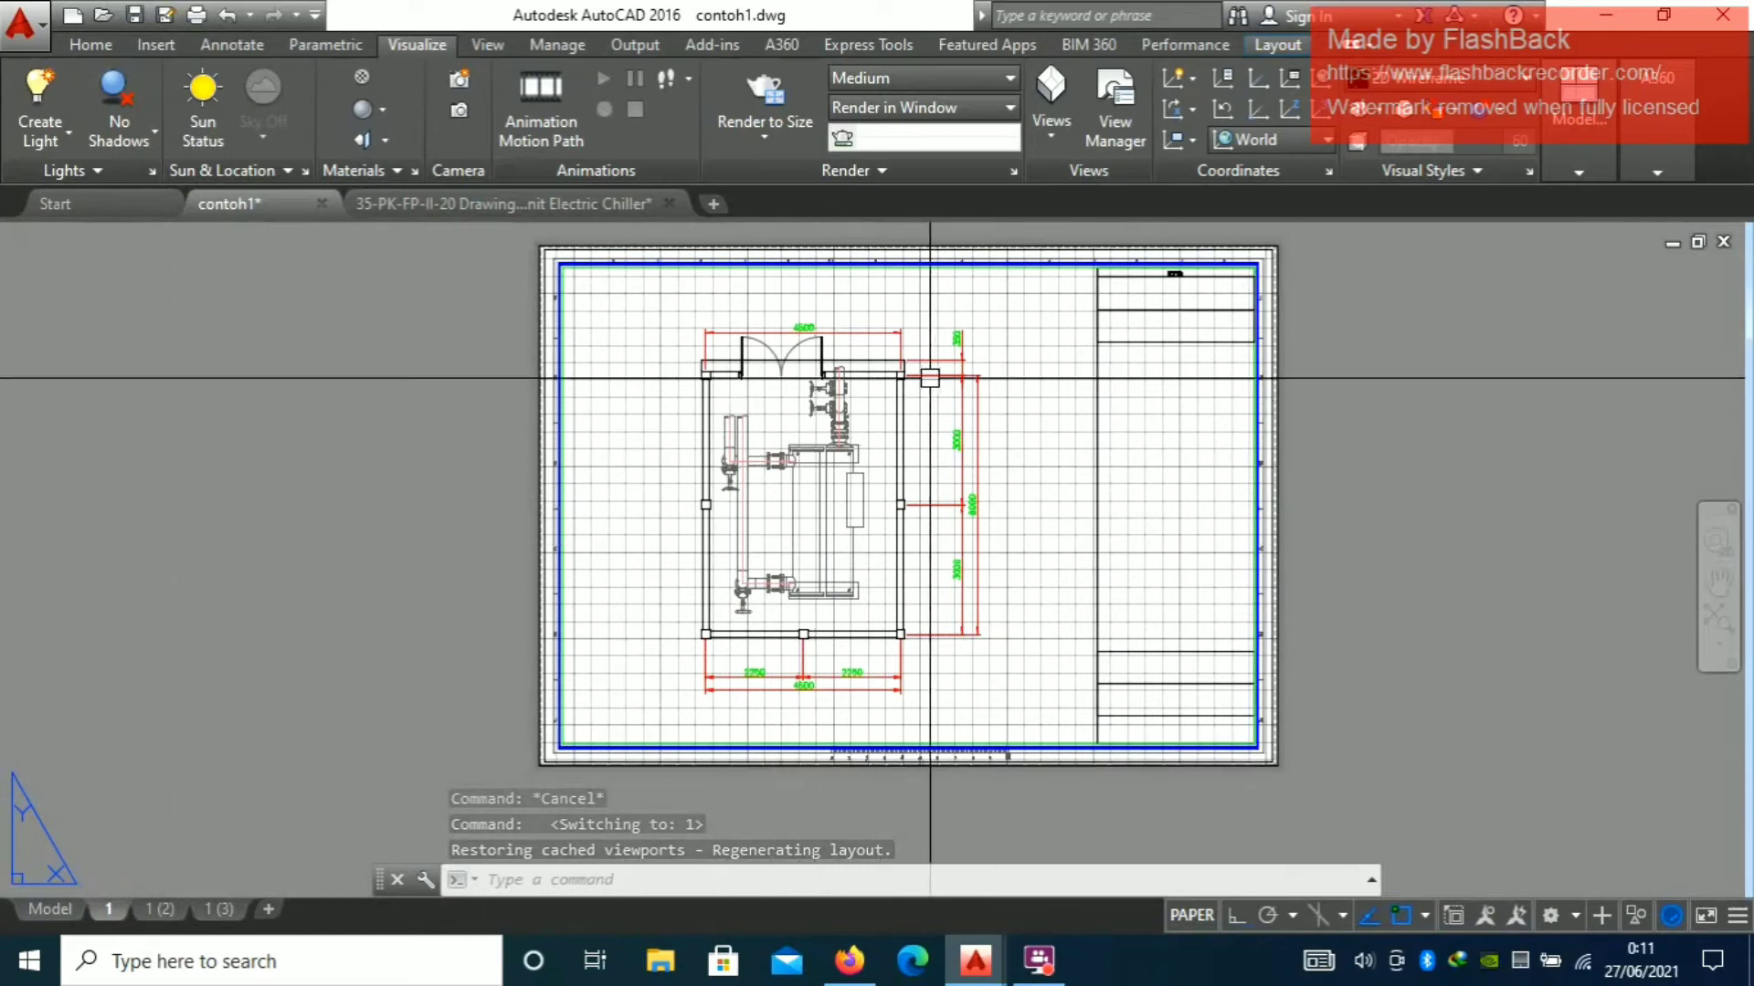
left_click(161, 909)
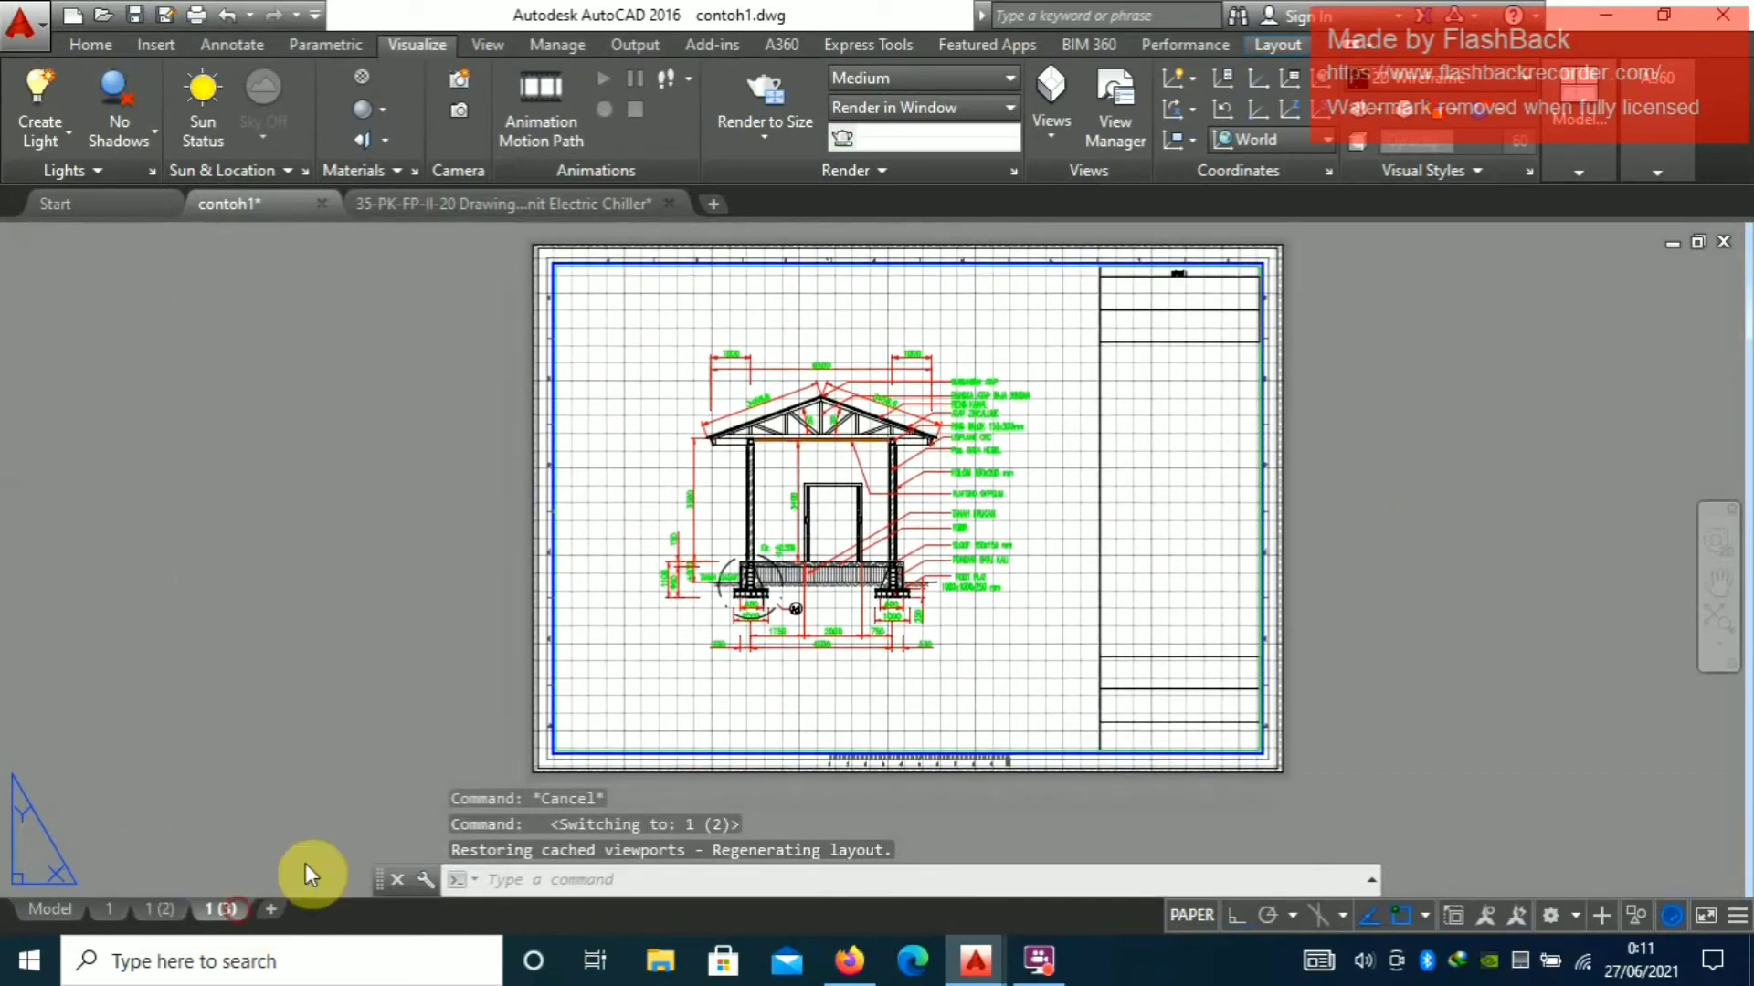
left_click(219, 909)
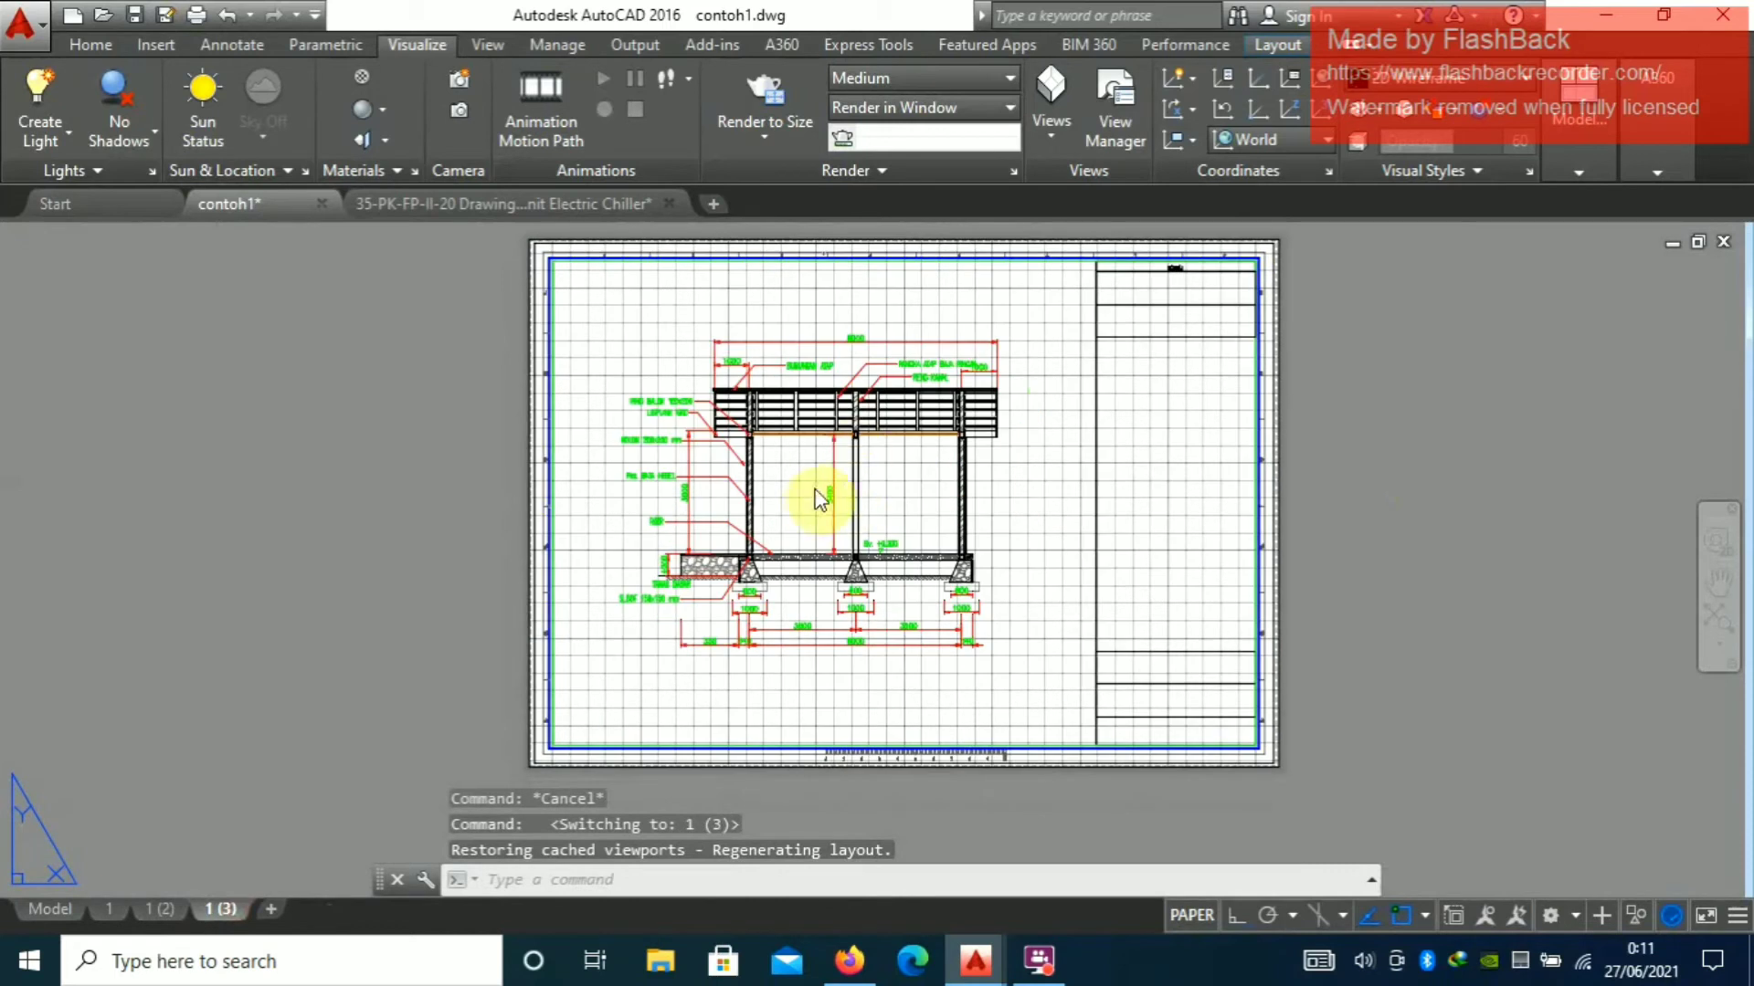
left_click(108, 908)
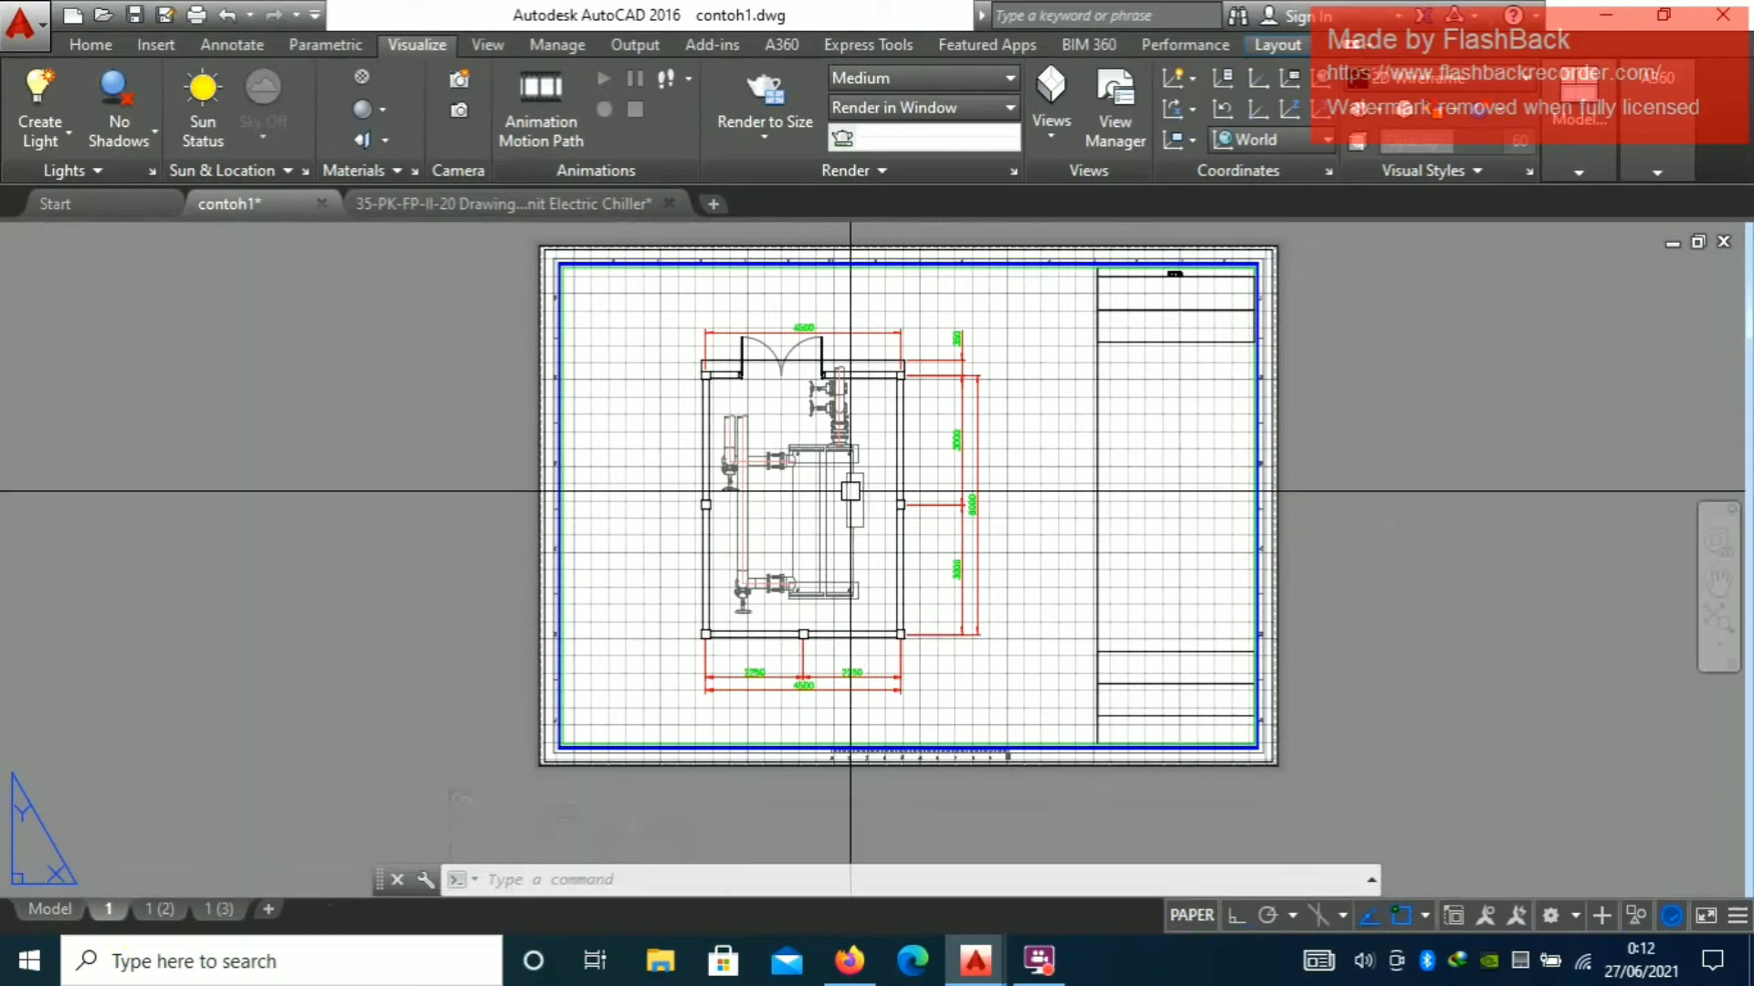
Go to model space and start the PUBLISH command
left_click(65, 910)
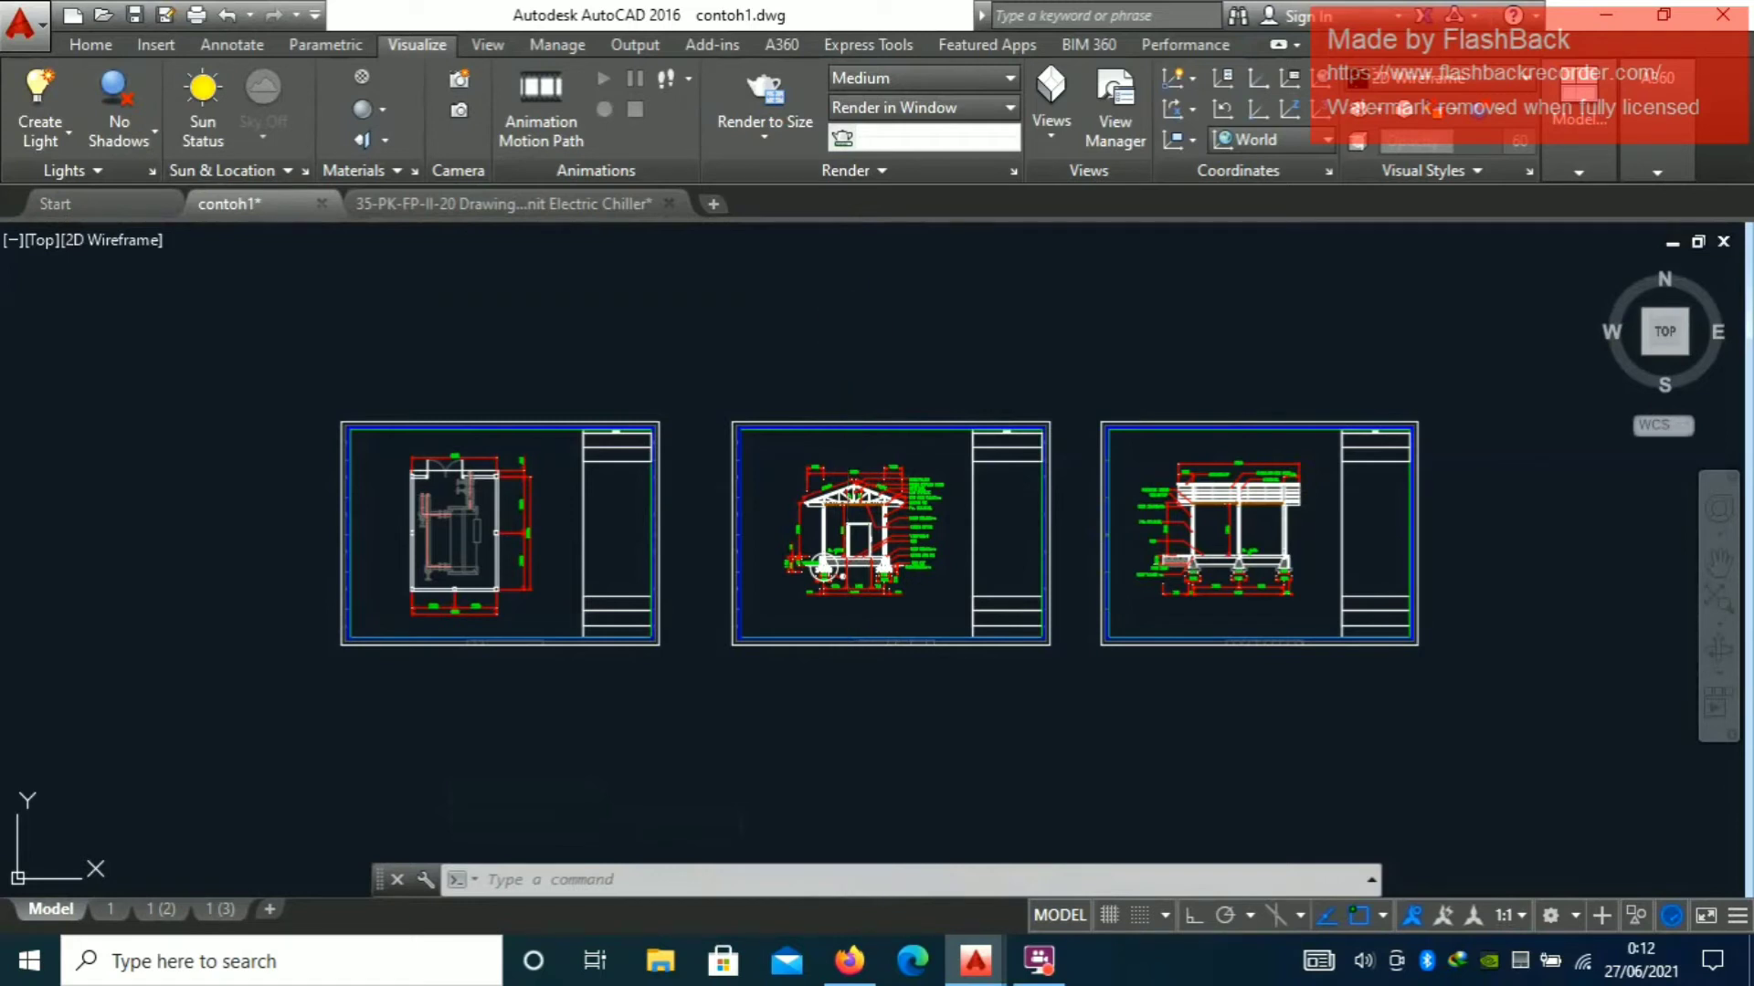
type("publish")
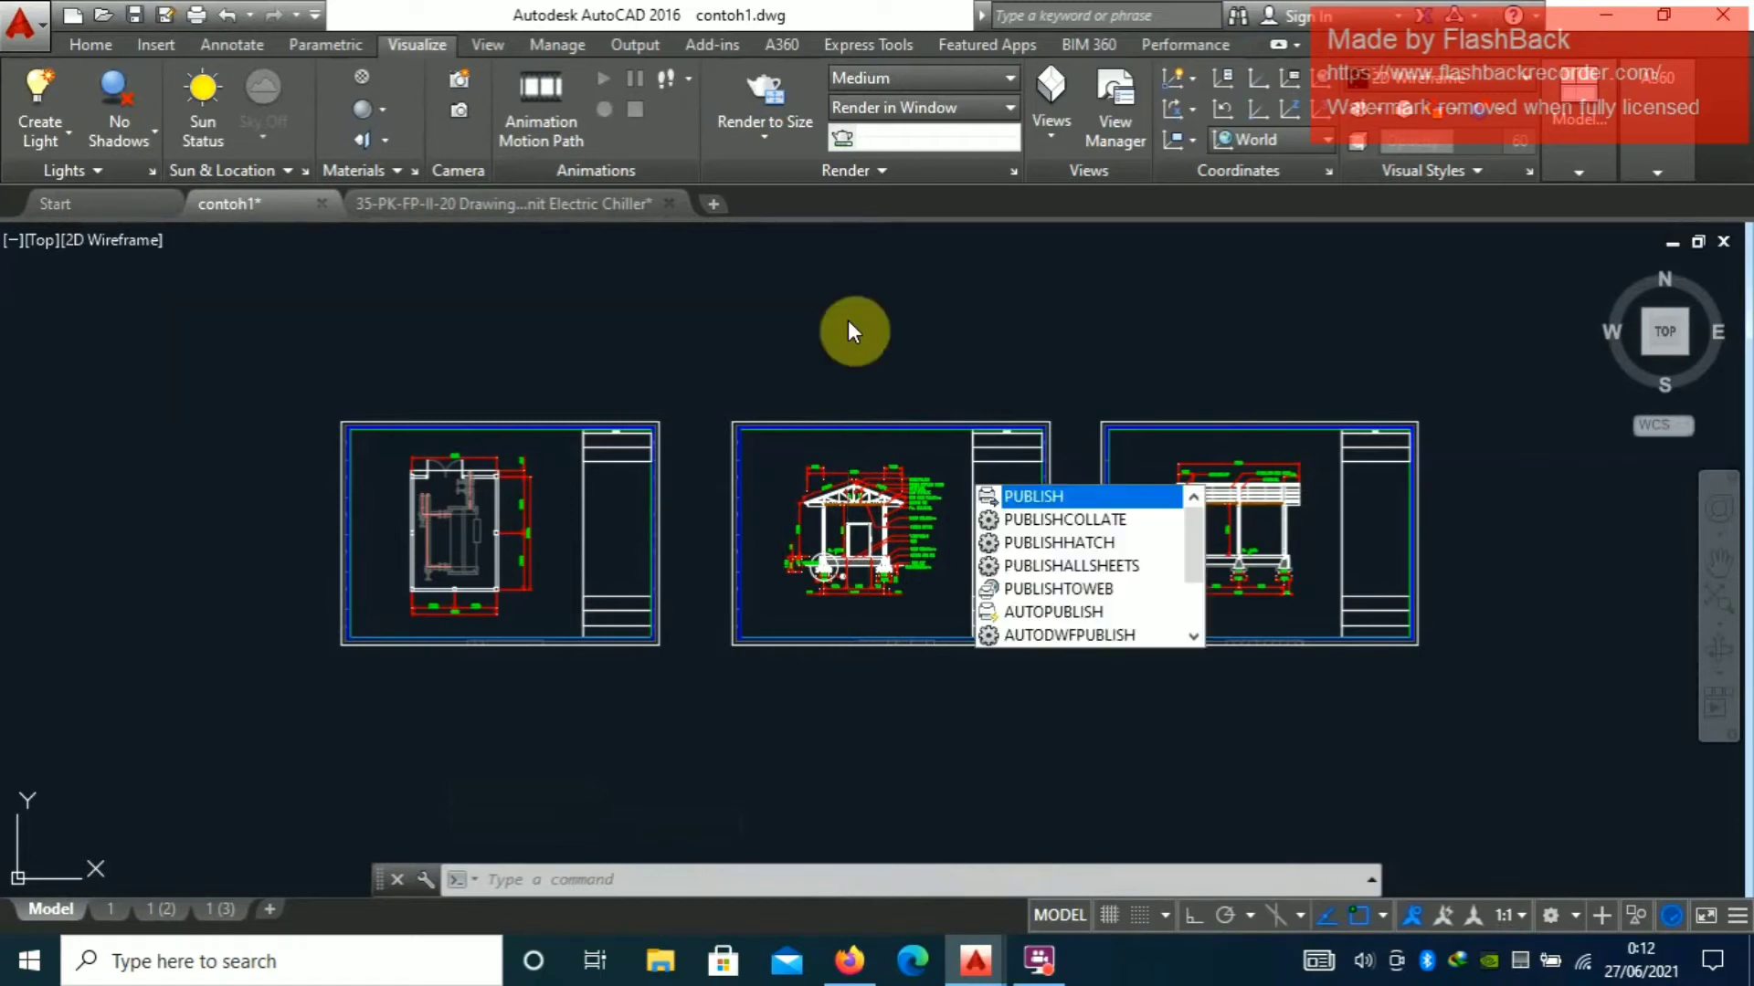
key("Return")
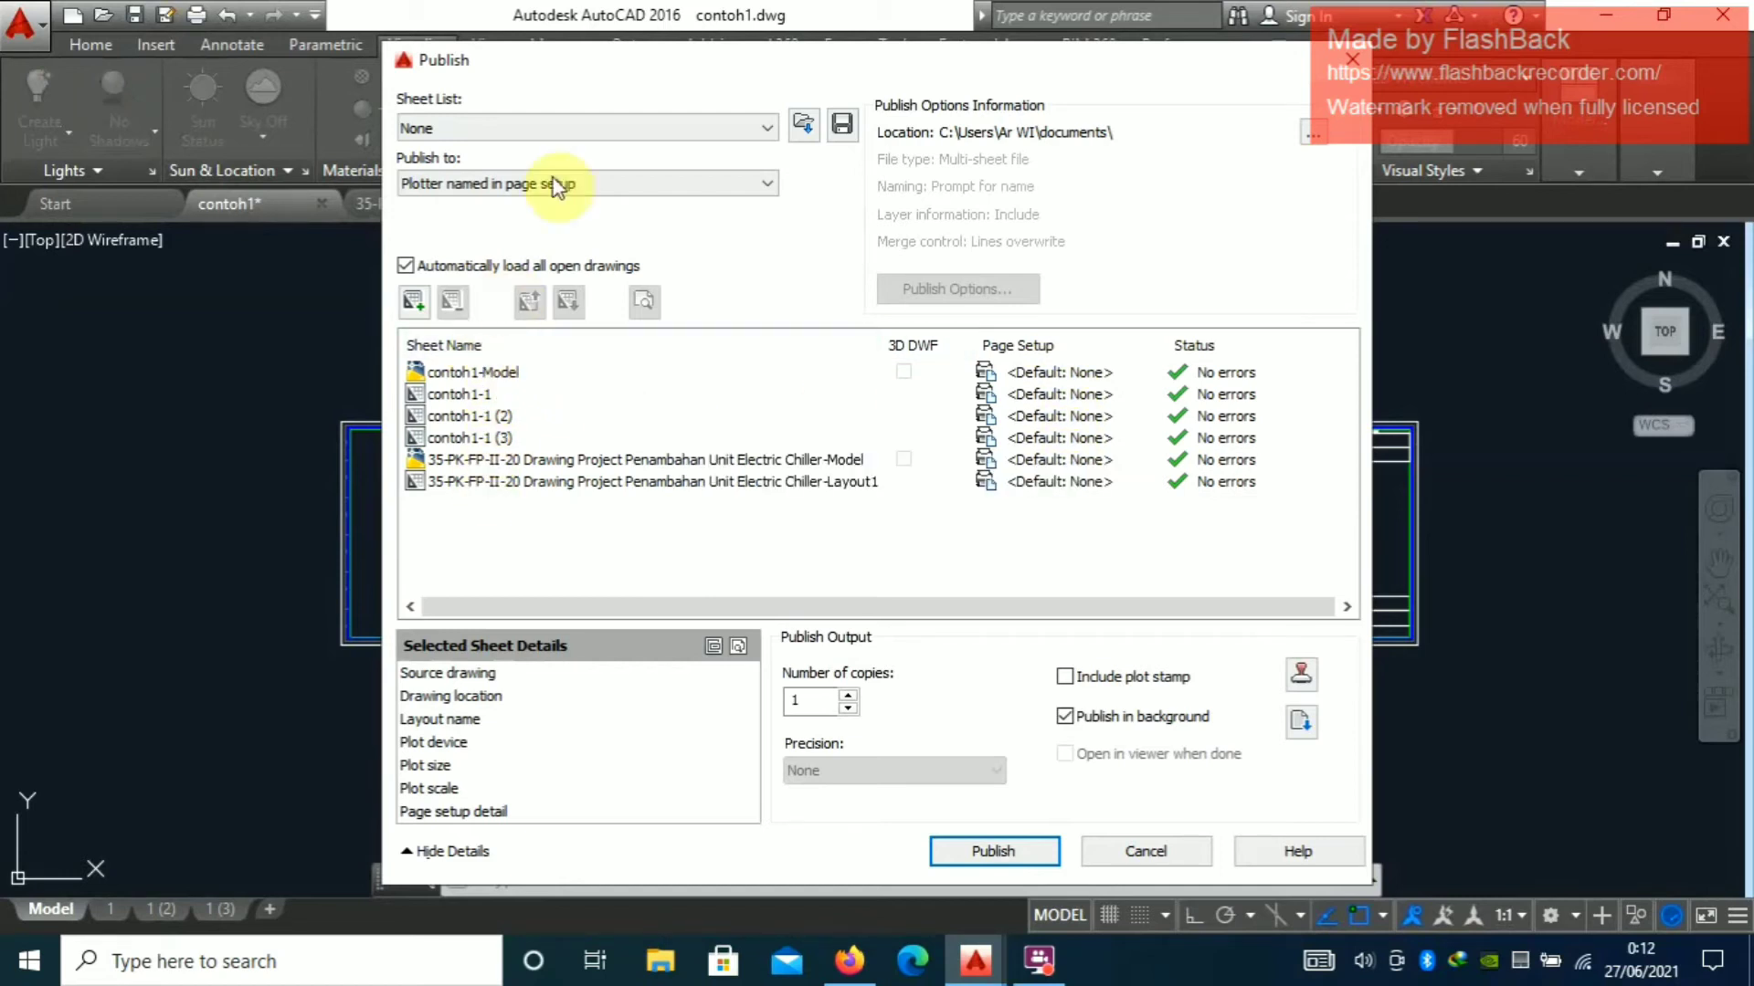
Remove the contoh1-Model sheet from the list of sheets to publish
mouse_move(671, 61)
left_mouse_down()
mouse_move(721, 65)
mouse_move(691, 70)
left_mouse_up()
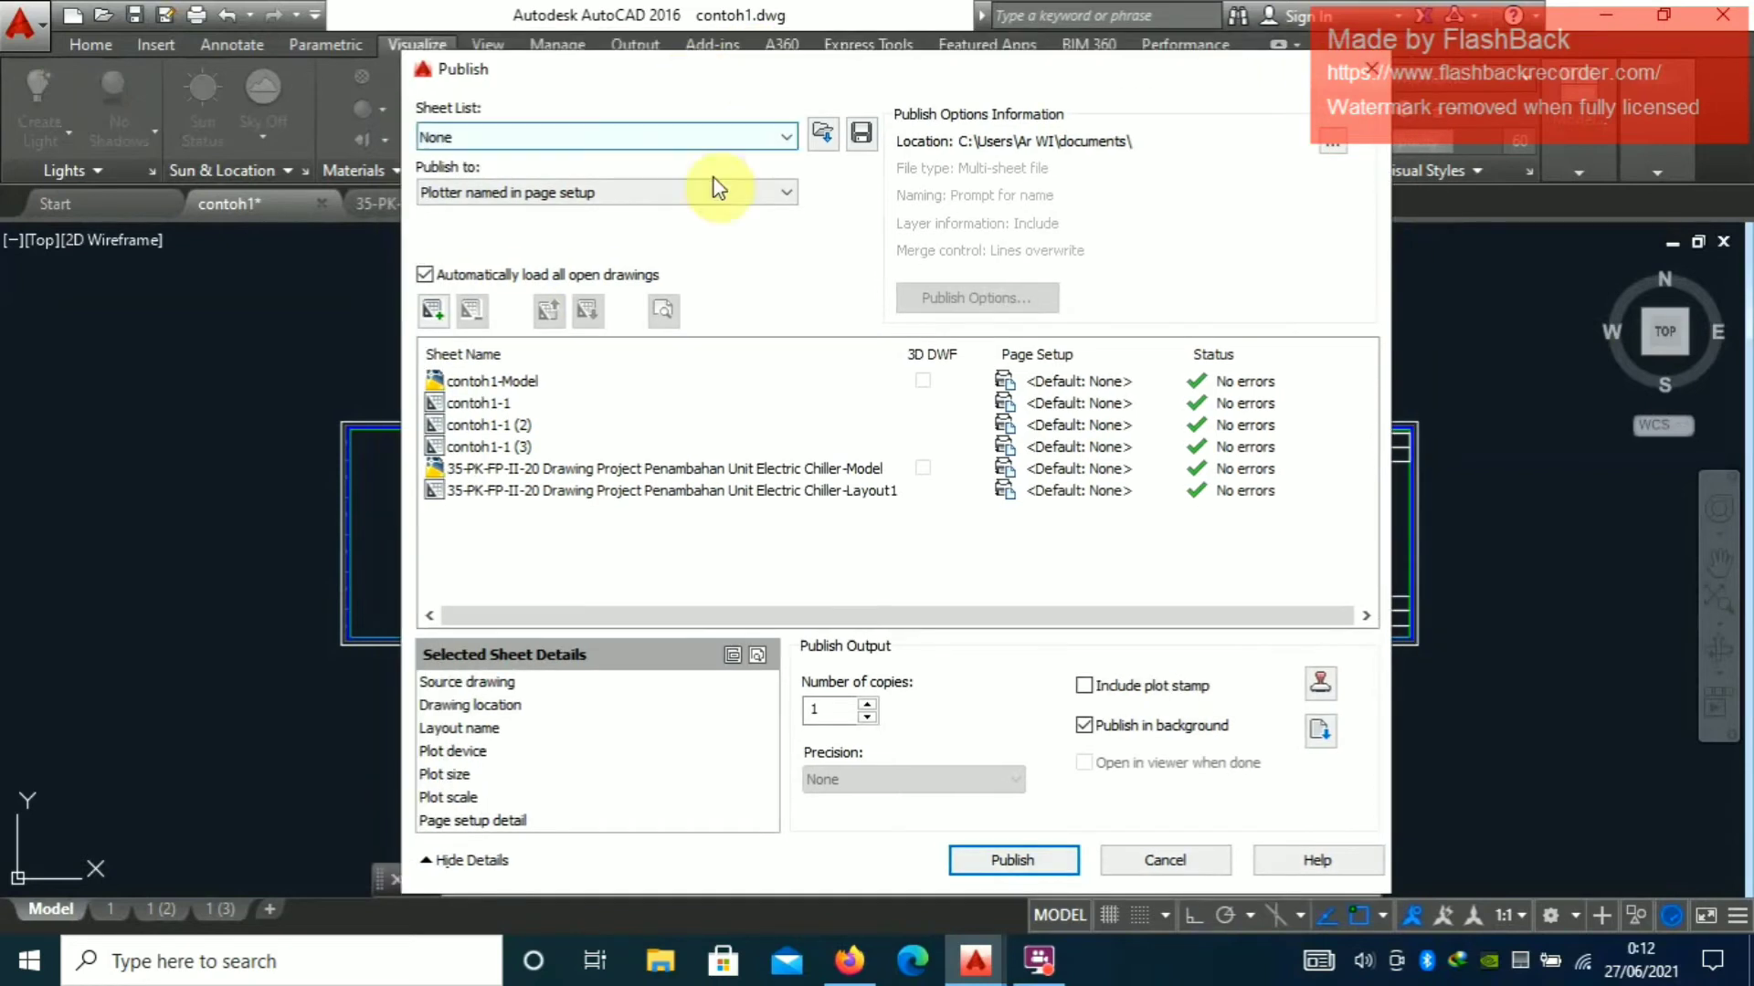
left_click(505, 384)
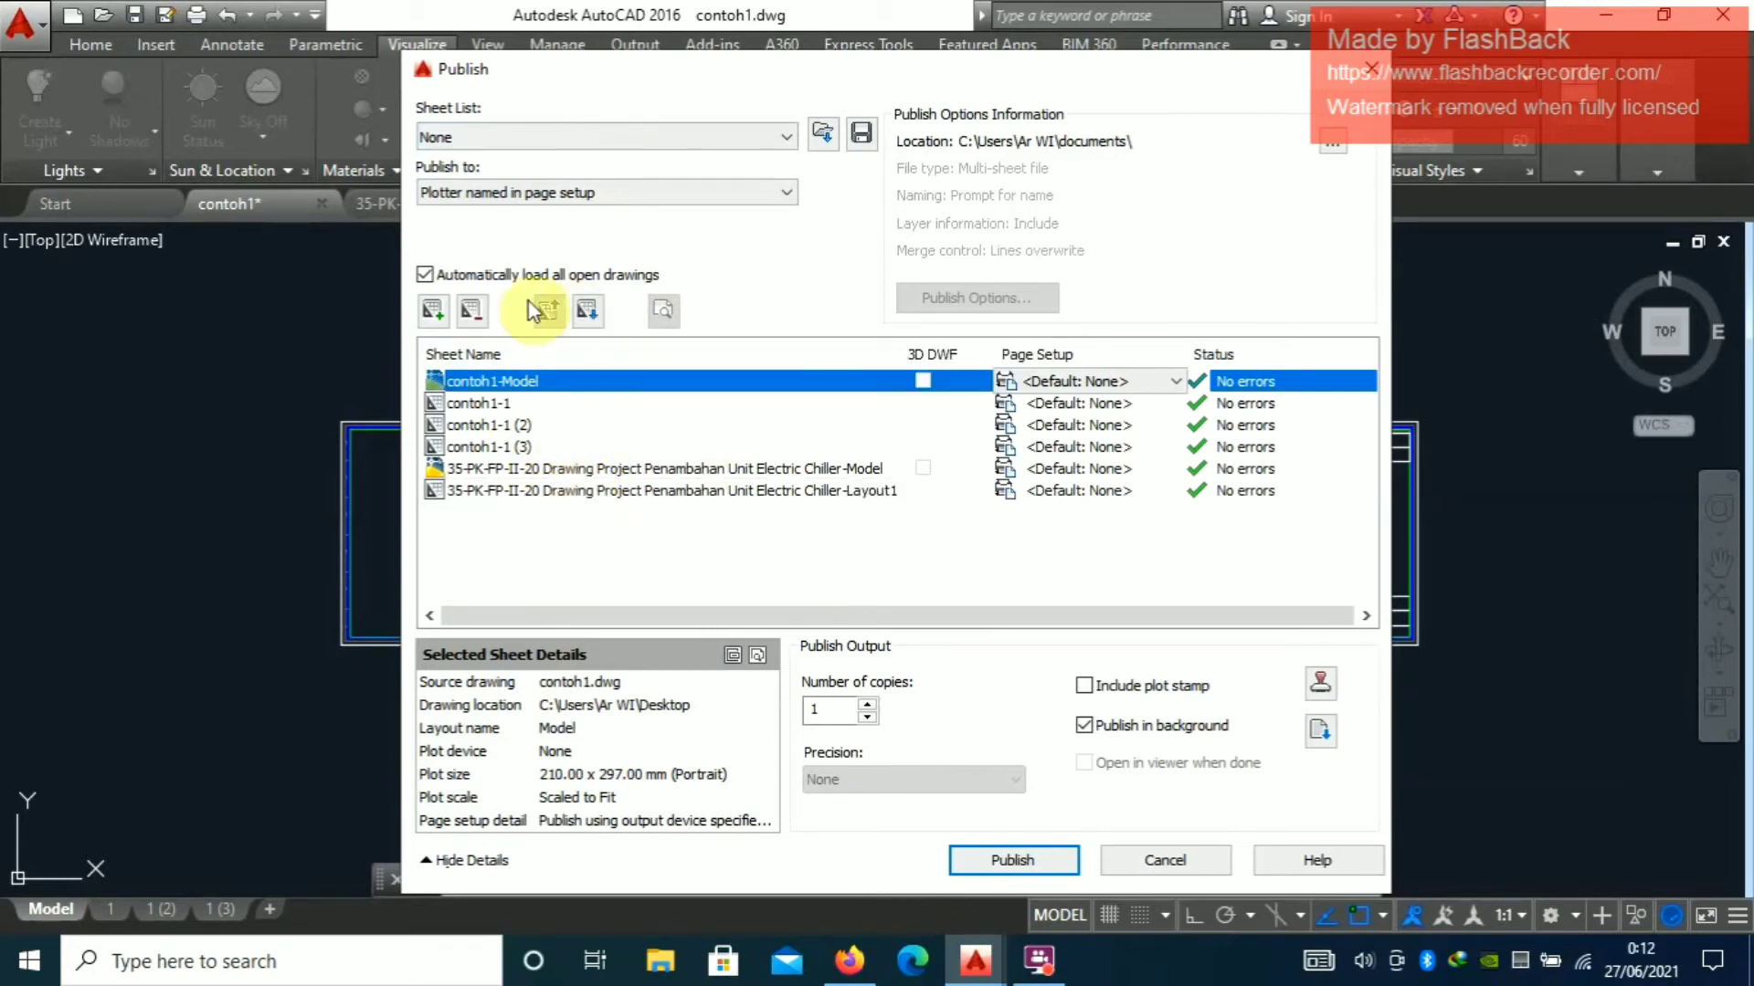
left_click(474, 314)
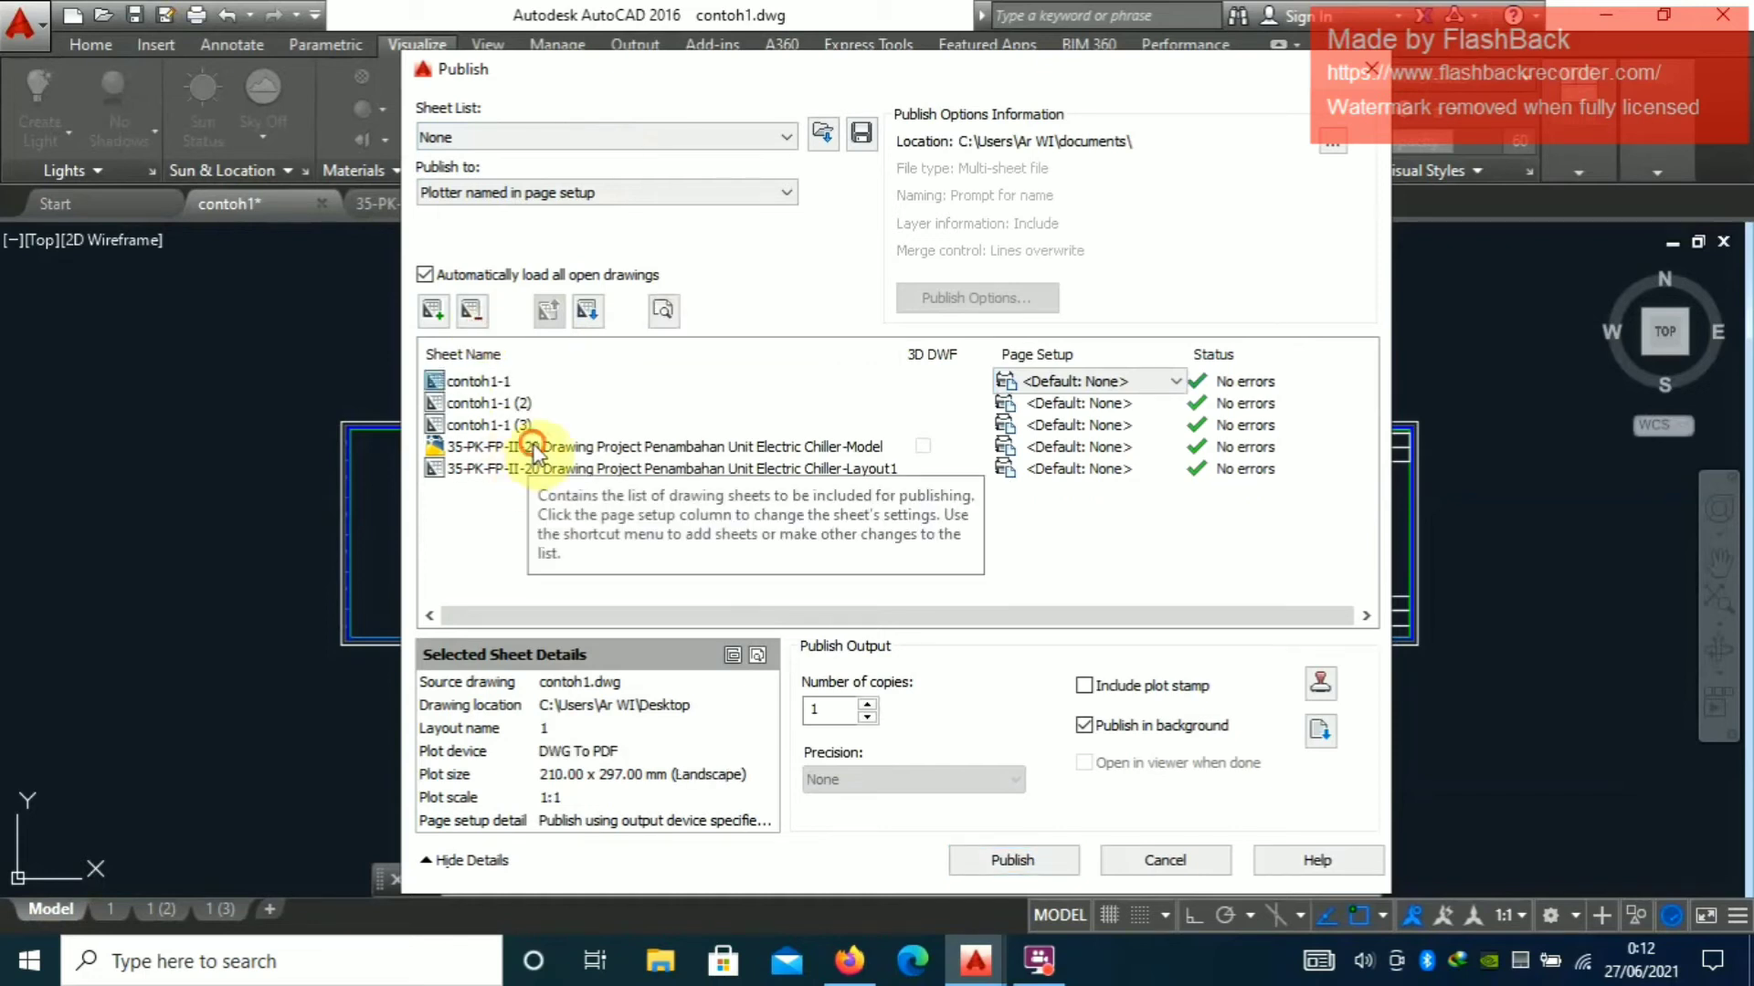
Remove the Model and Layout1 sheets of the 35-PK-FP-II-20 Electric Chiller drawing from the publish list
left_click(534, 448)
left_click(474, 314)
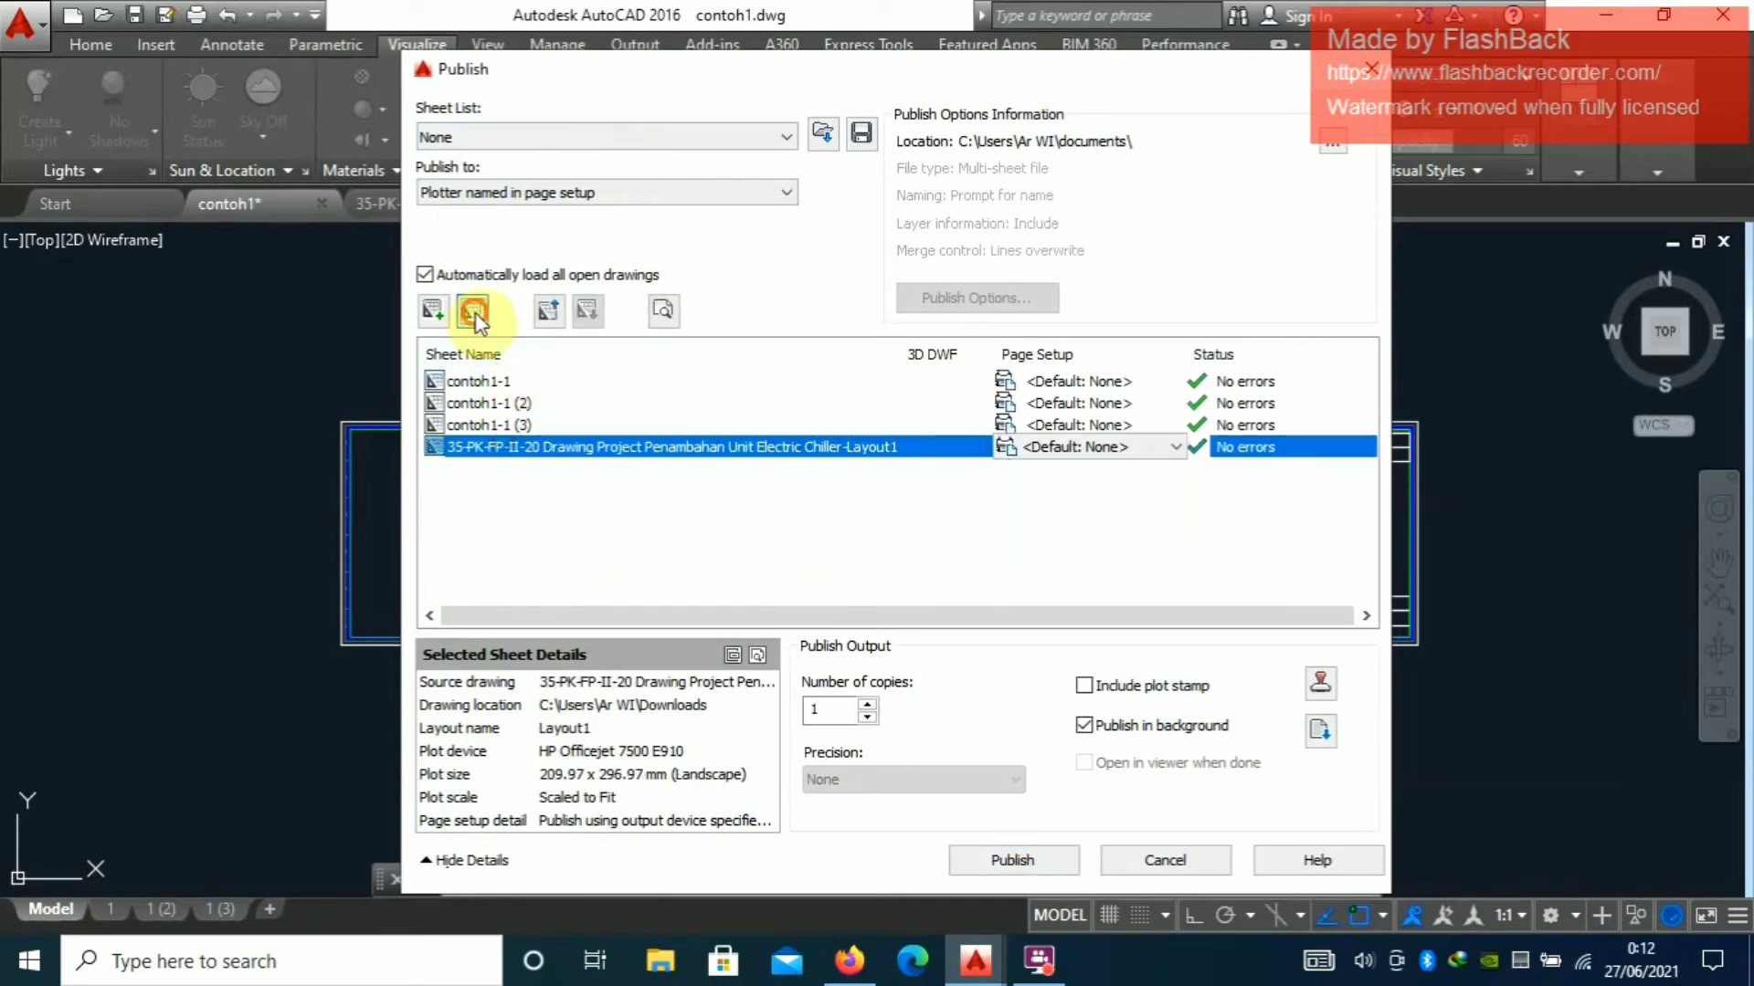
left_click(475, 314)
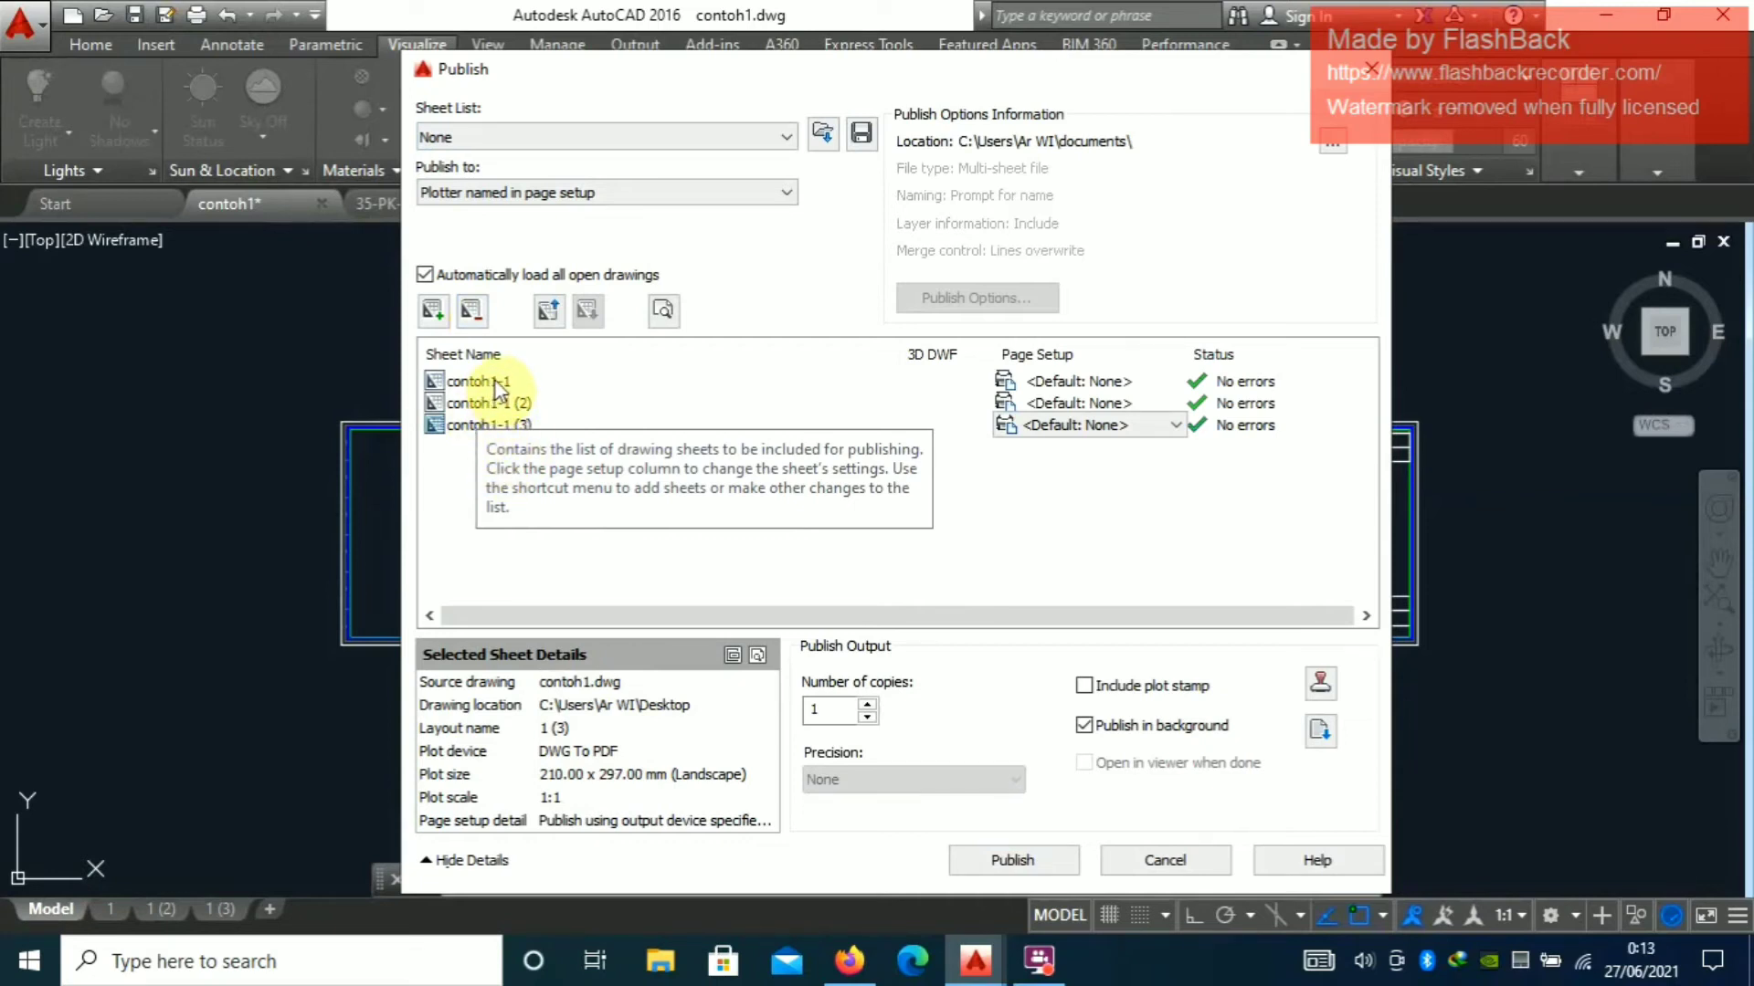
left_click(494, 382)
left_click(504, 401)
left_click(509, 423)
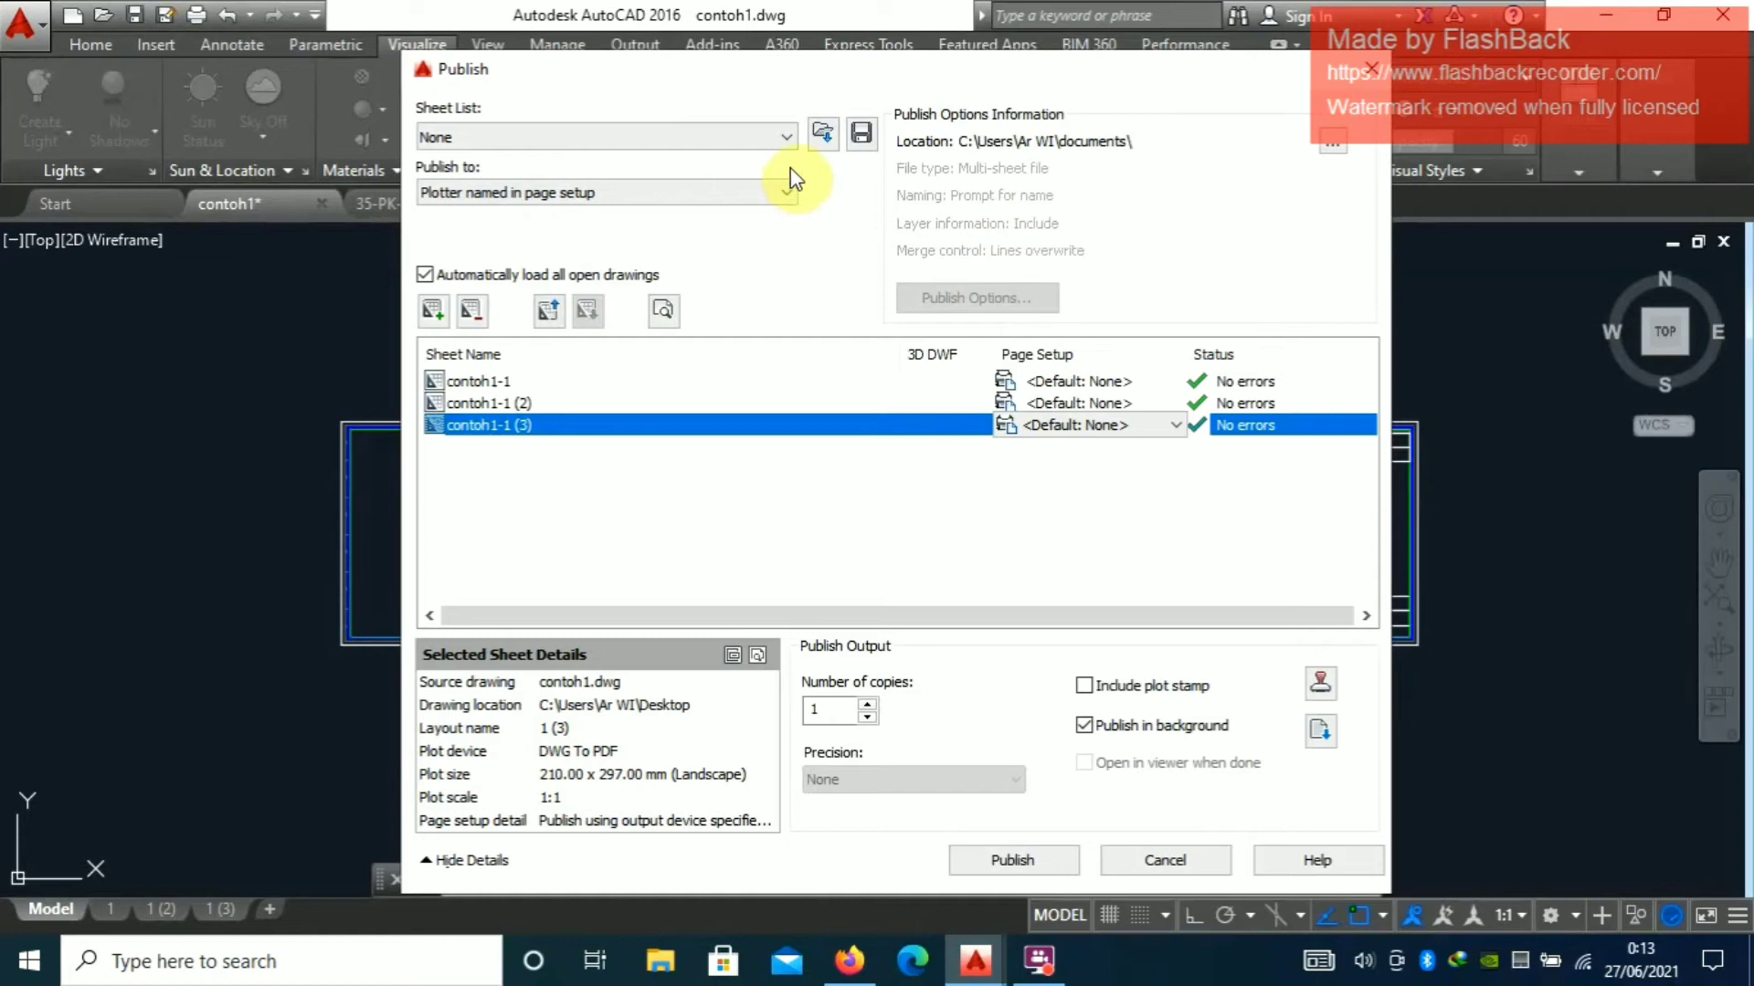
left_click(753, 137)
left_click(753, 137)
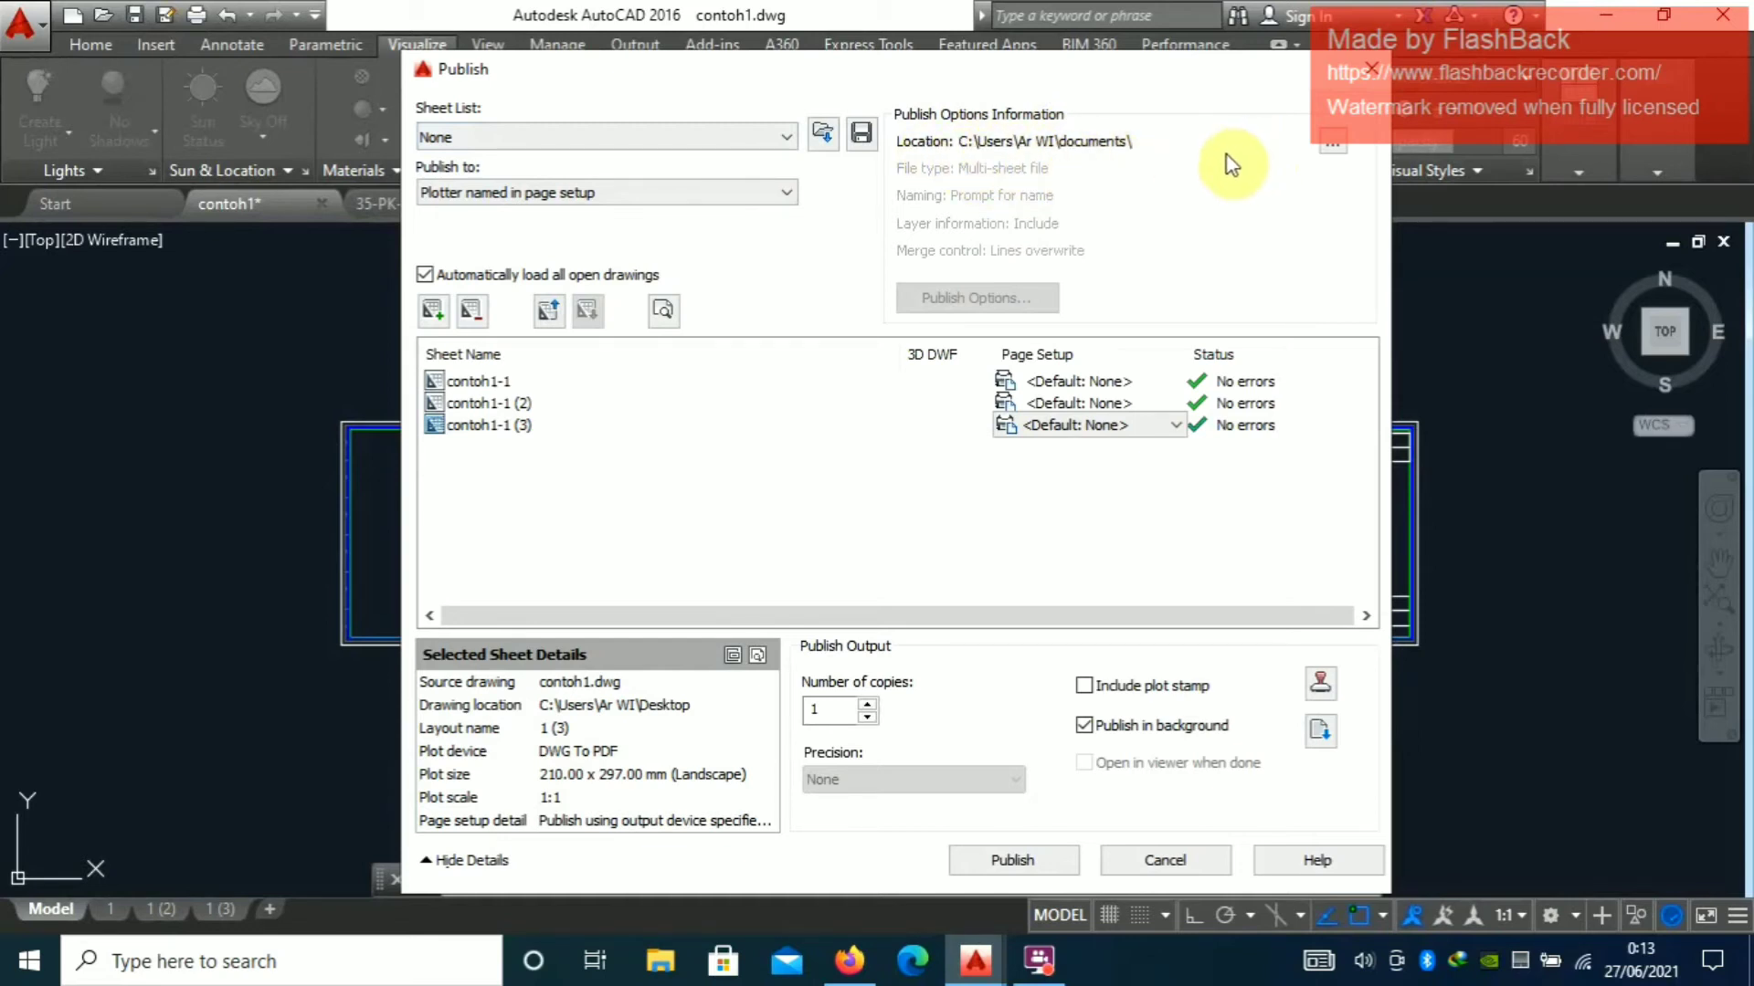
Set the publish output location to New folder inside the user's Videos folder
left_click(1329, 146)
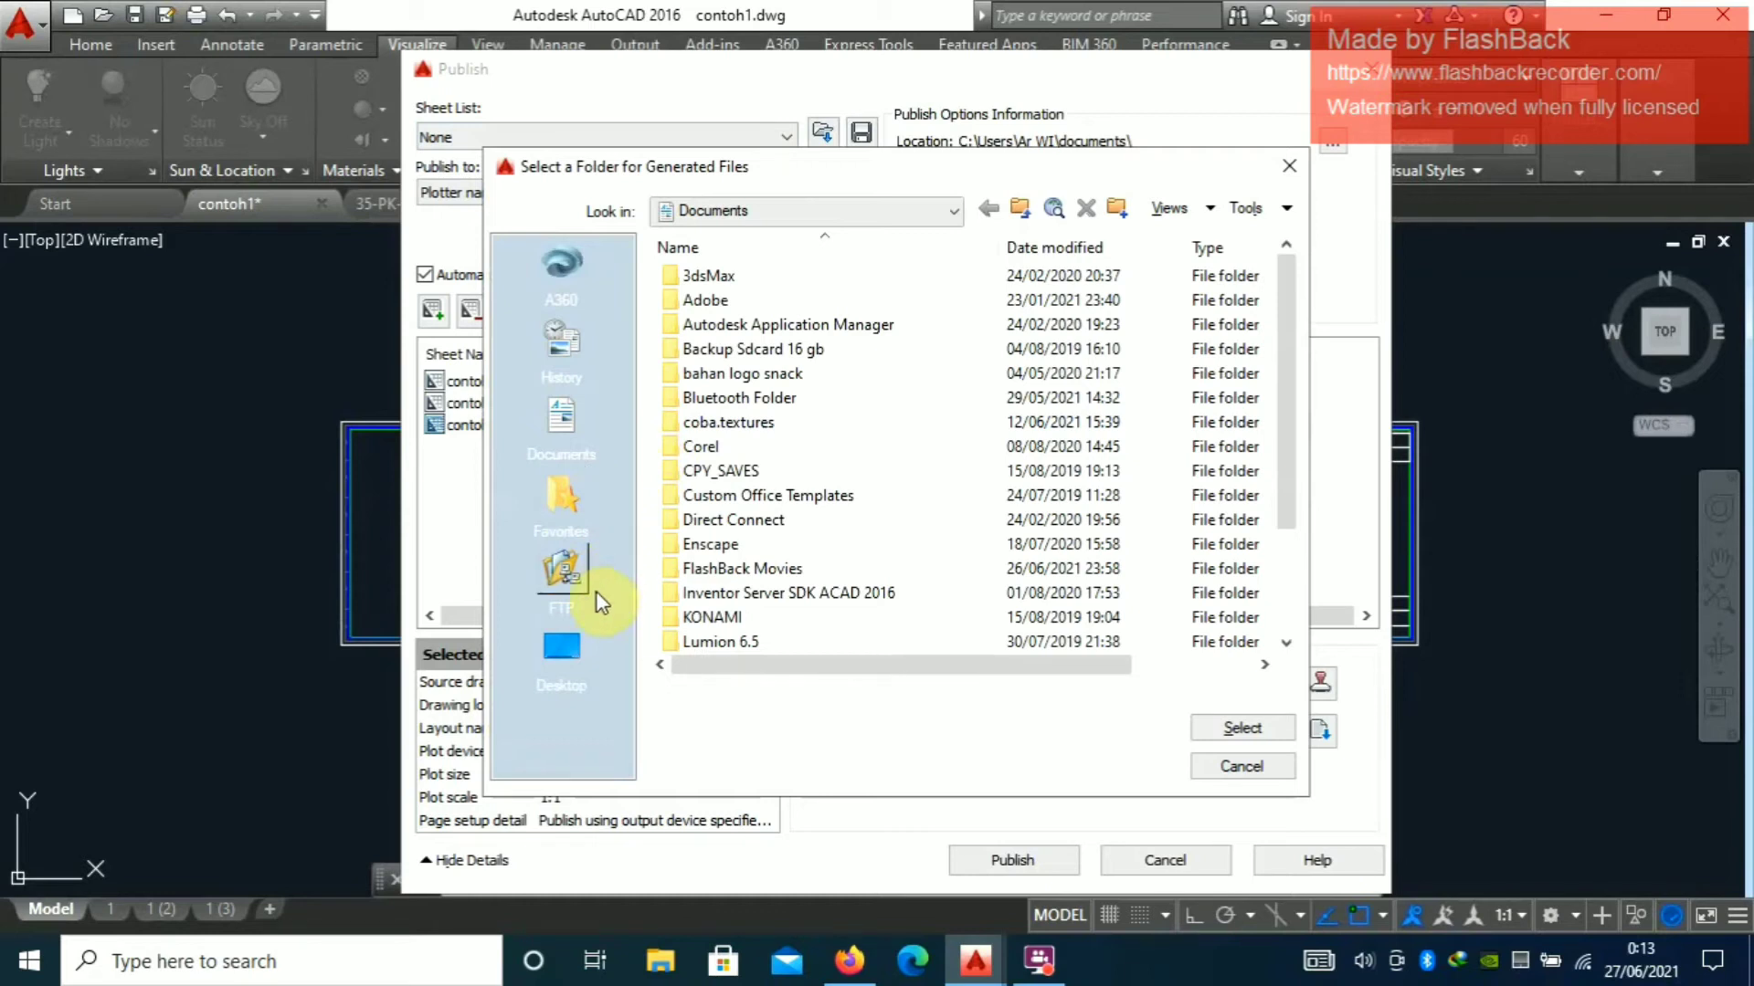
left_click(567, 646)
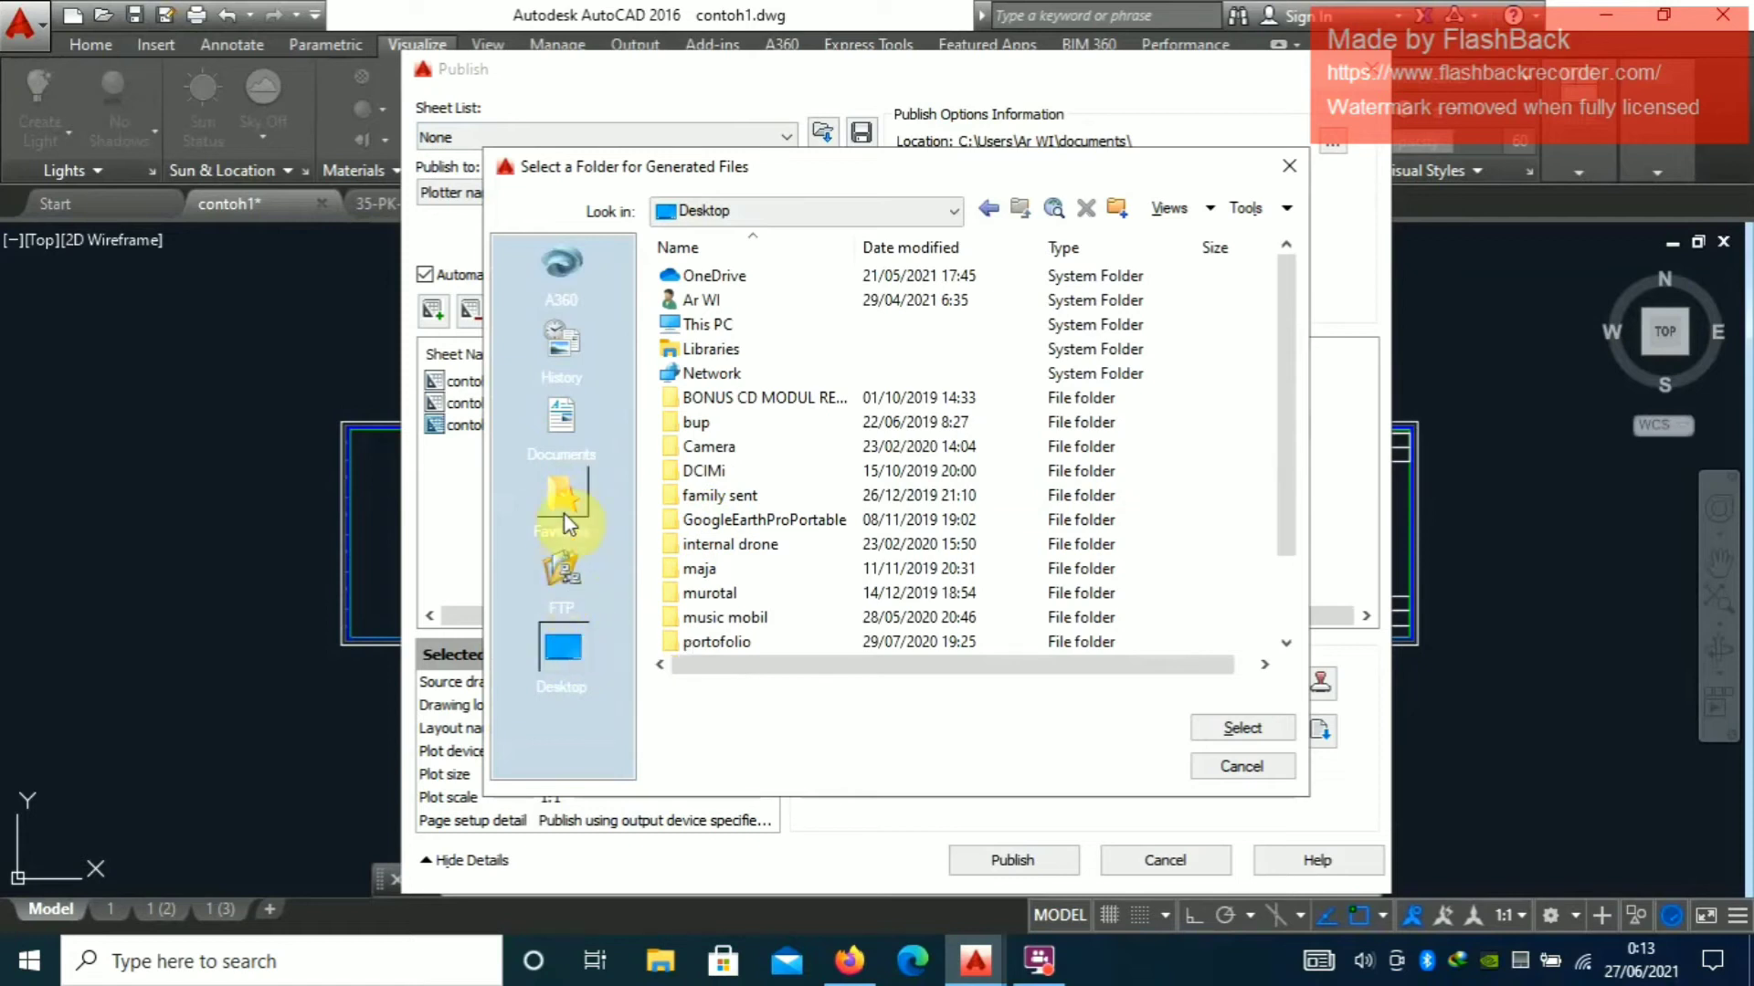
left_click(571, 438)
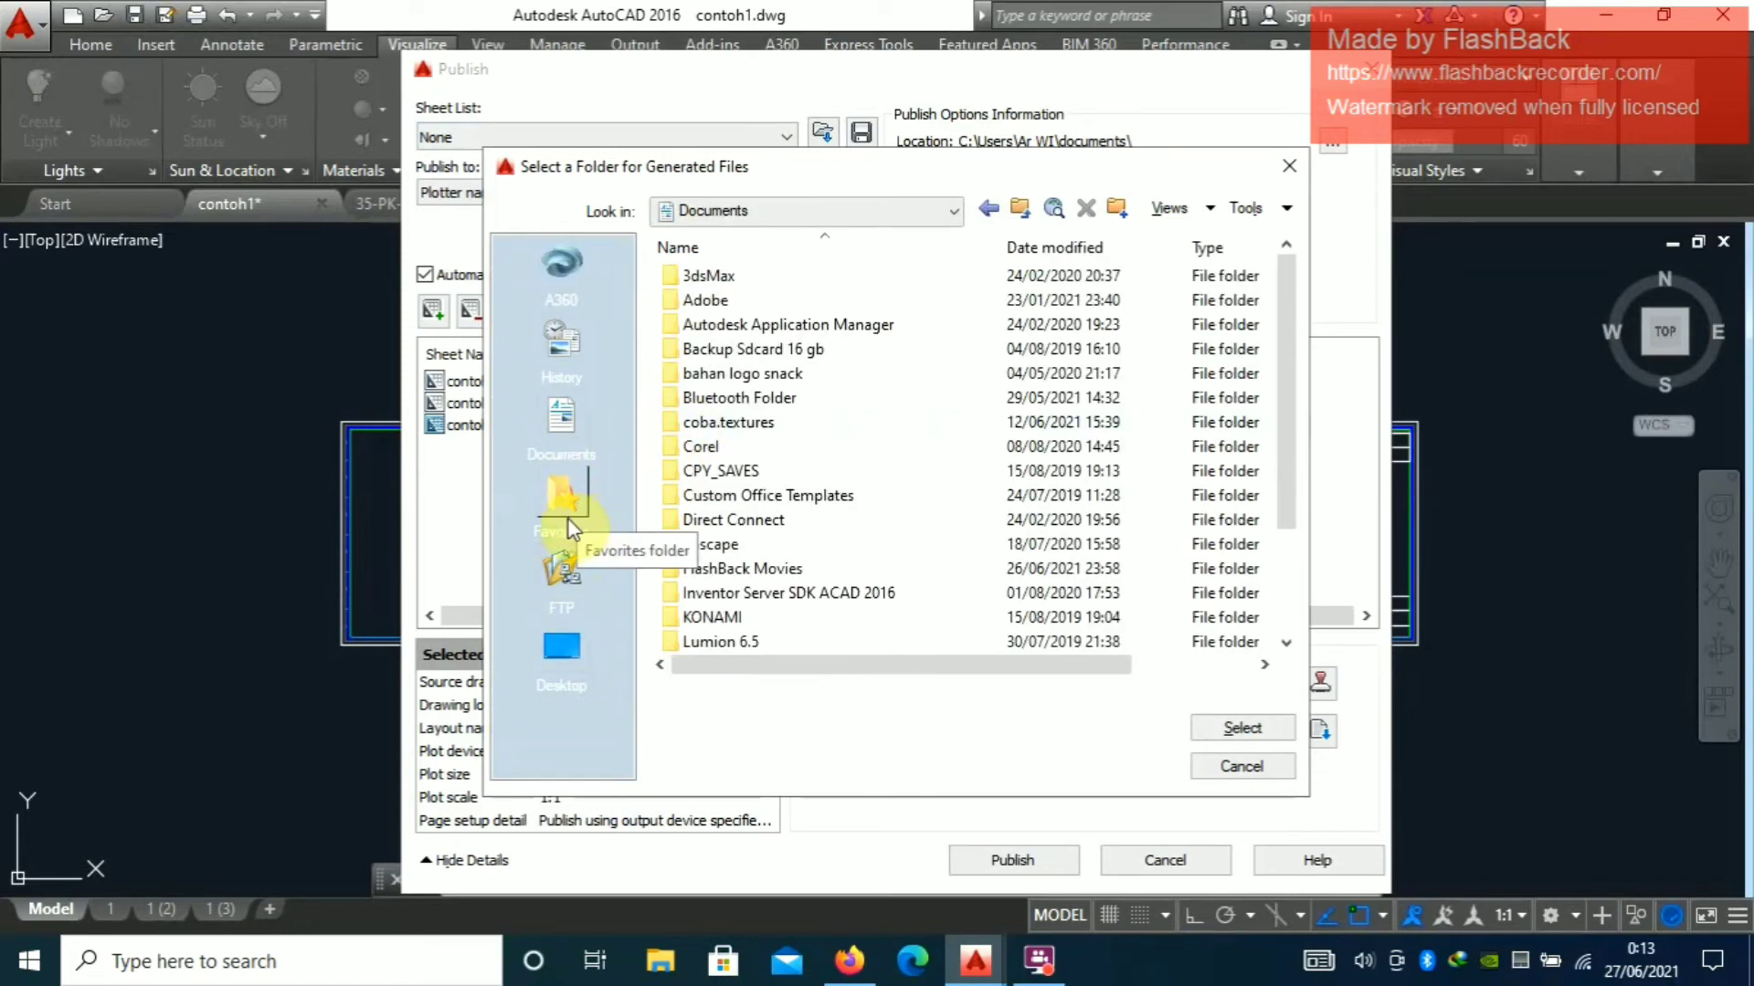
scroll(765, 559, "down", 2)
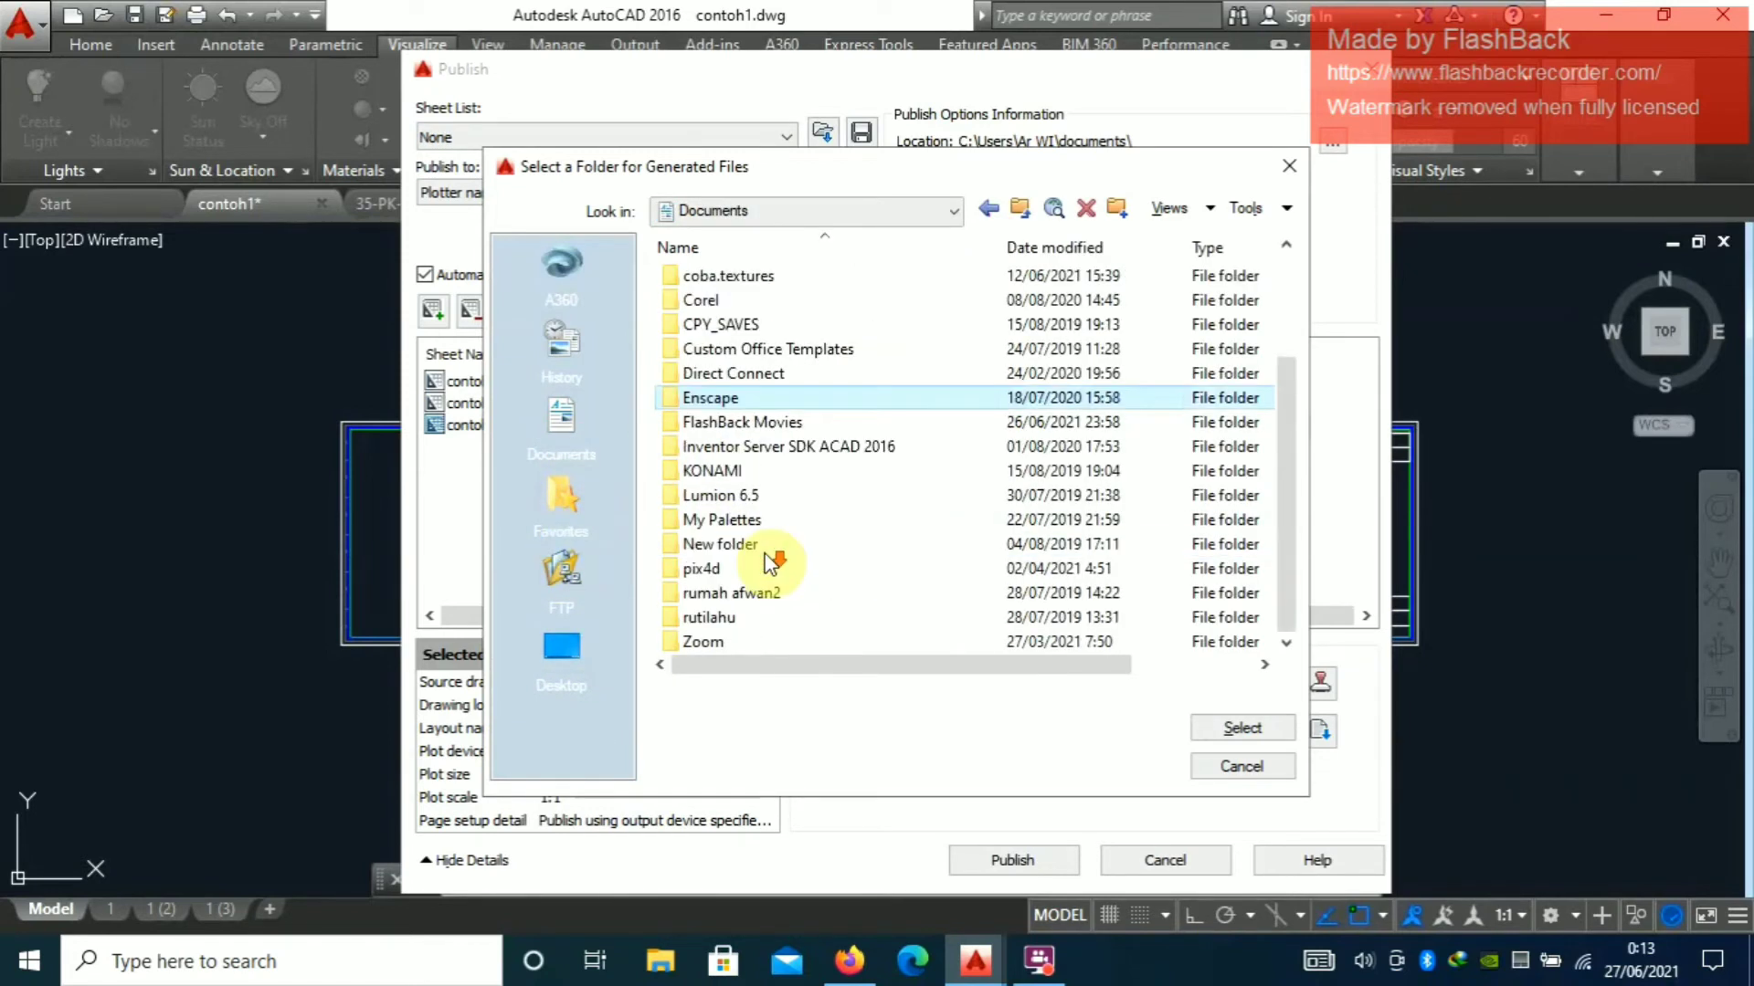
left_click(563, 642)
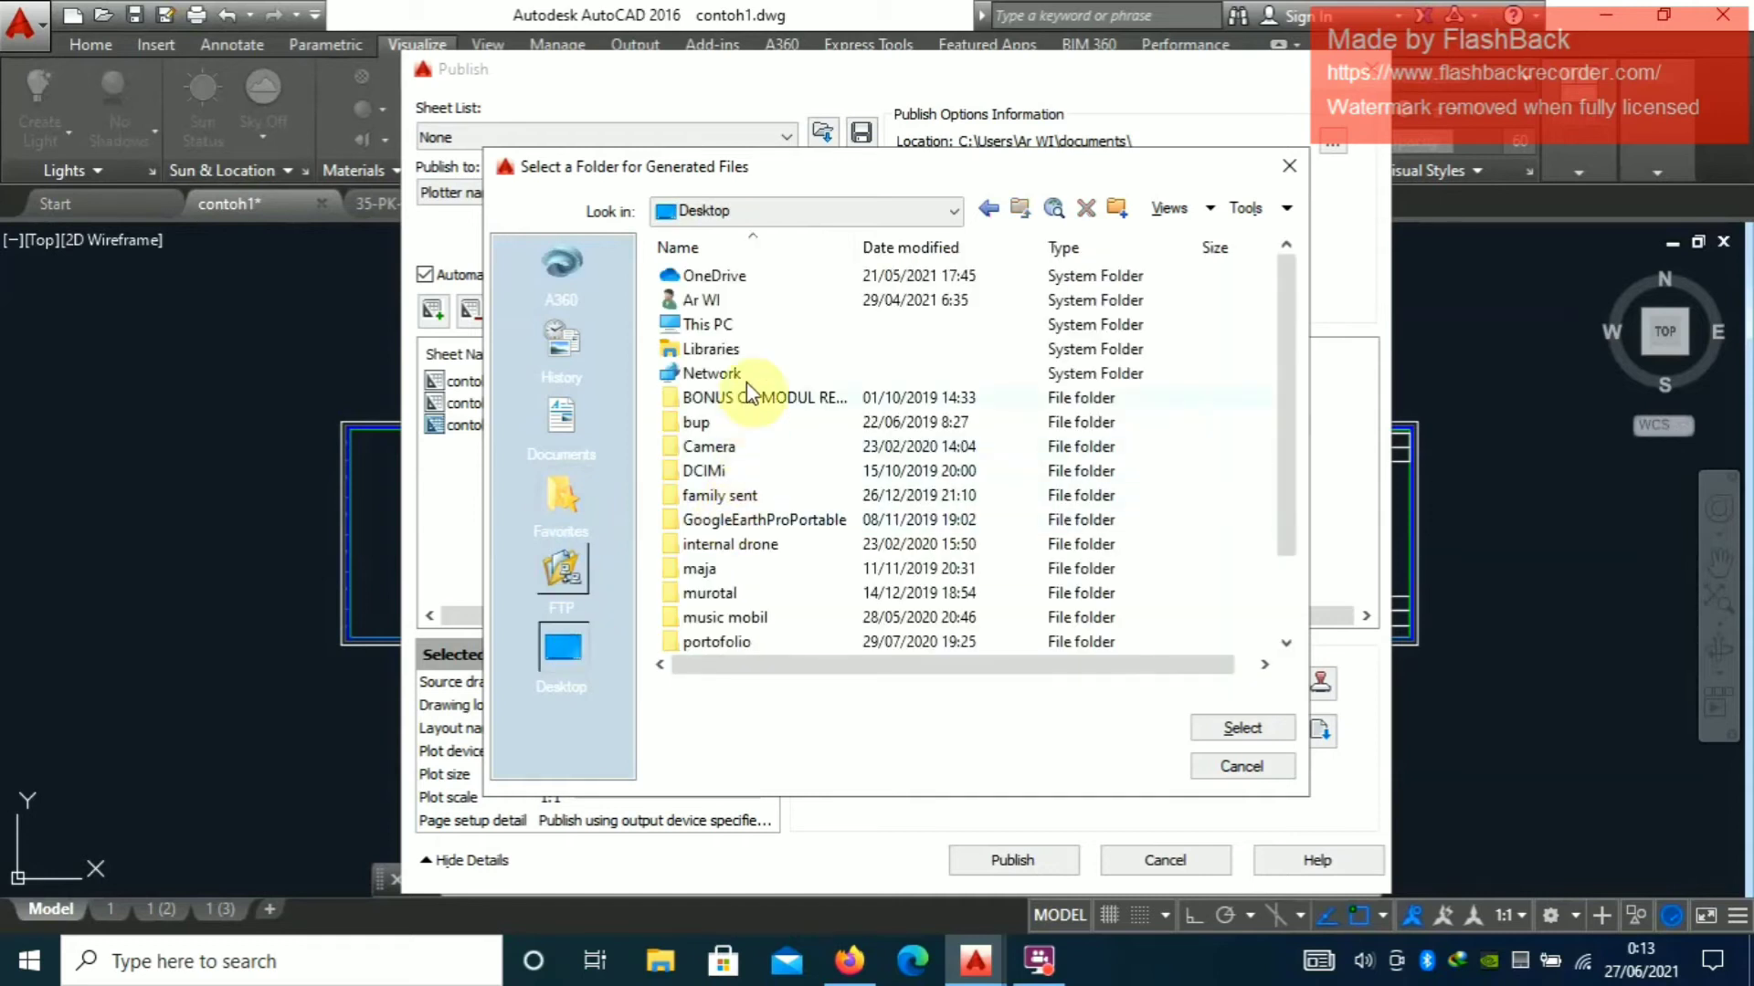
double_click(742, 299)
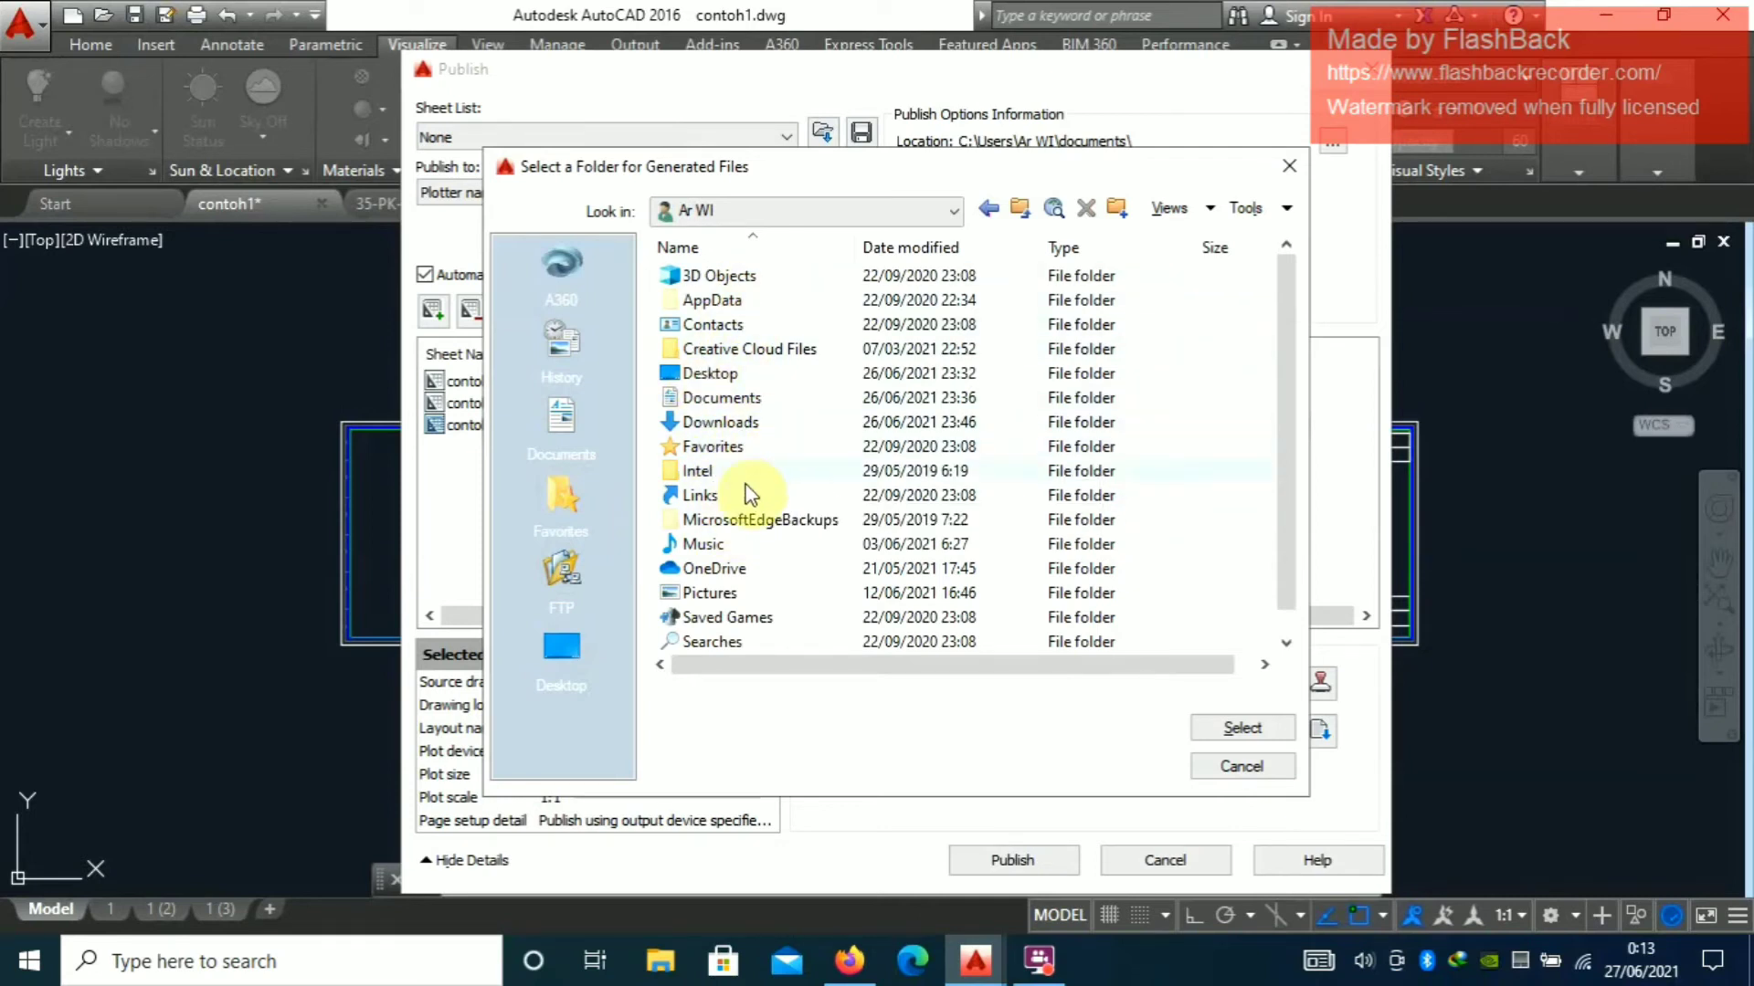
scroll(713, 617, "down", 1)
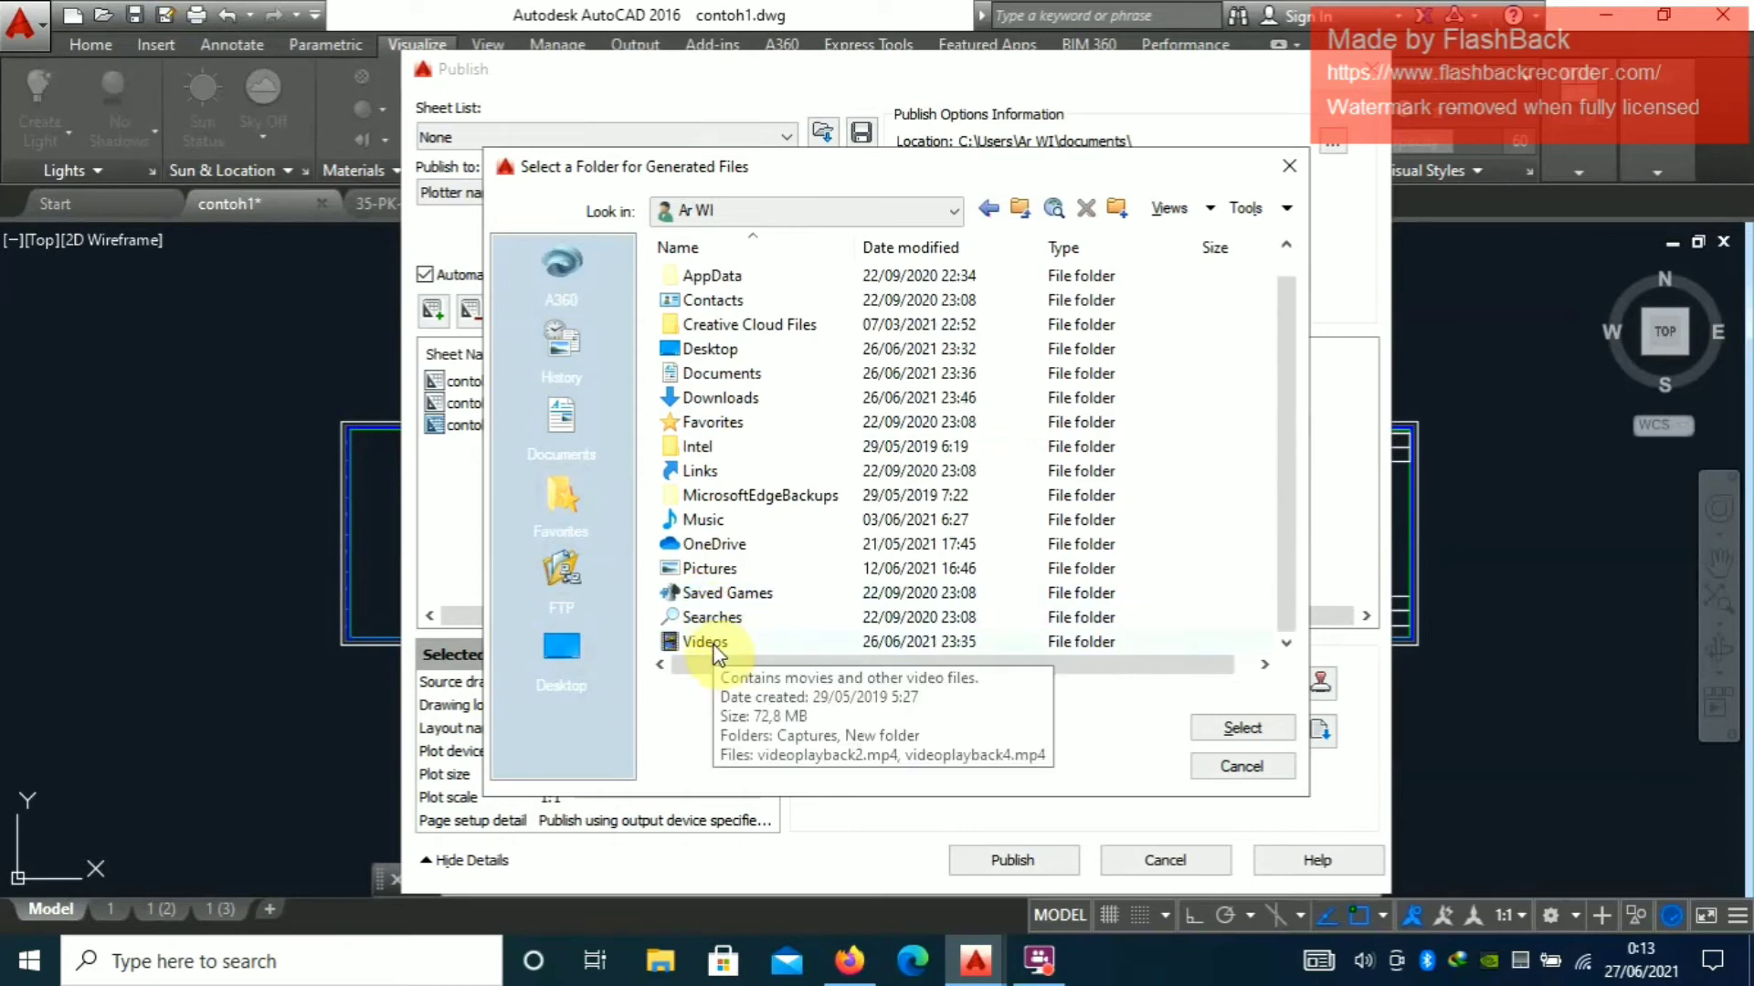
double_click(714, 643)
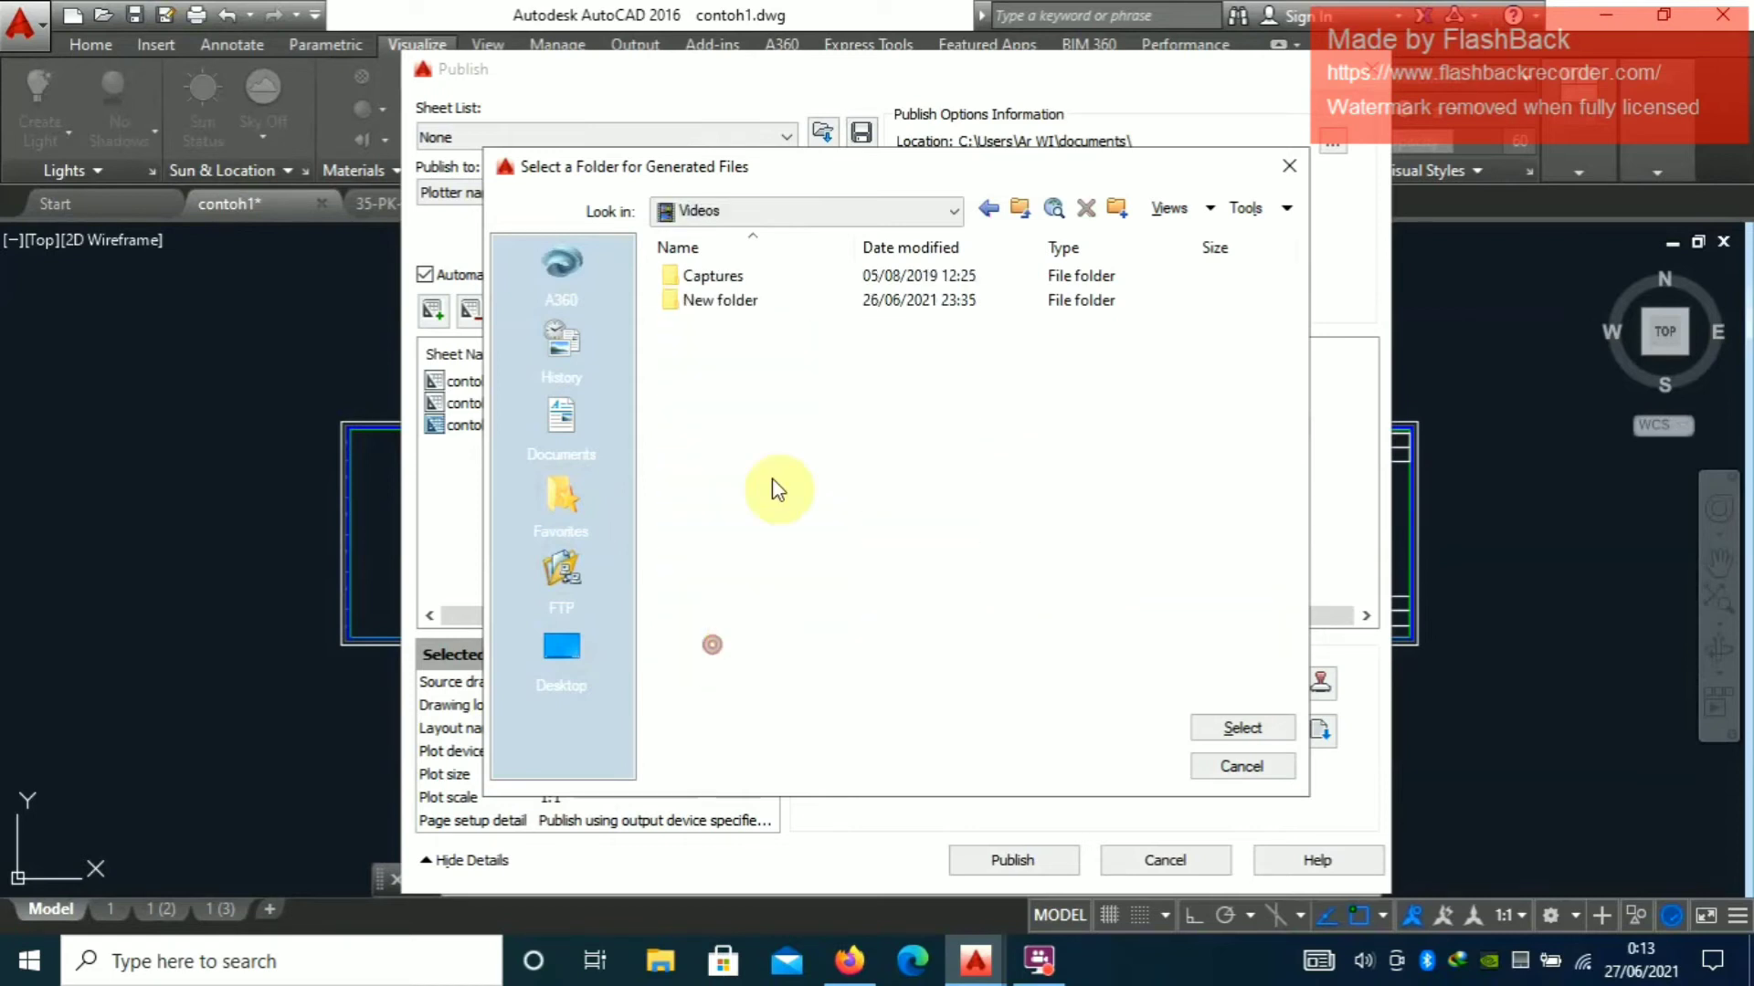
double_click(789, 303)
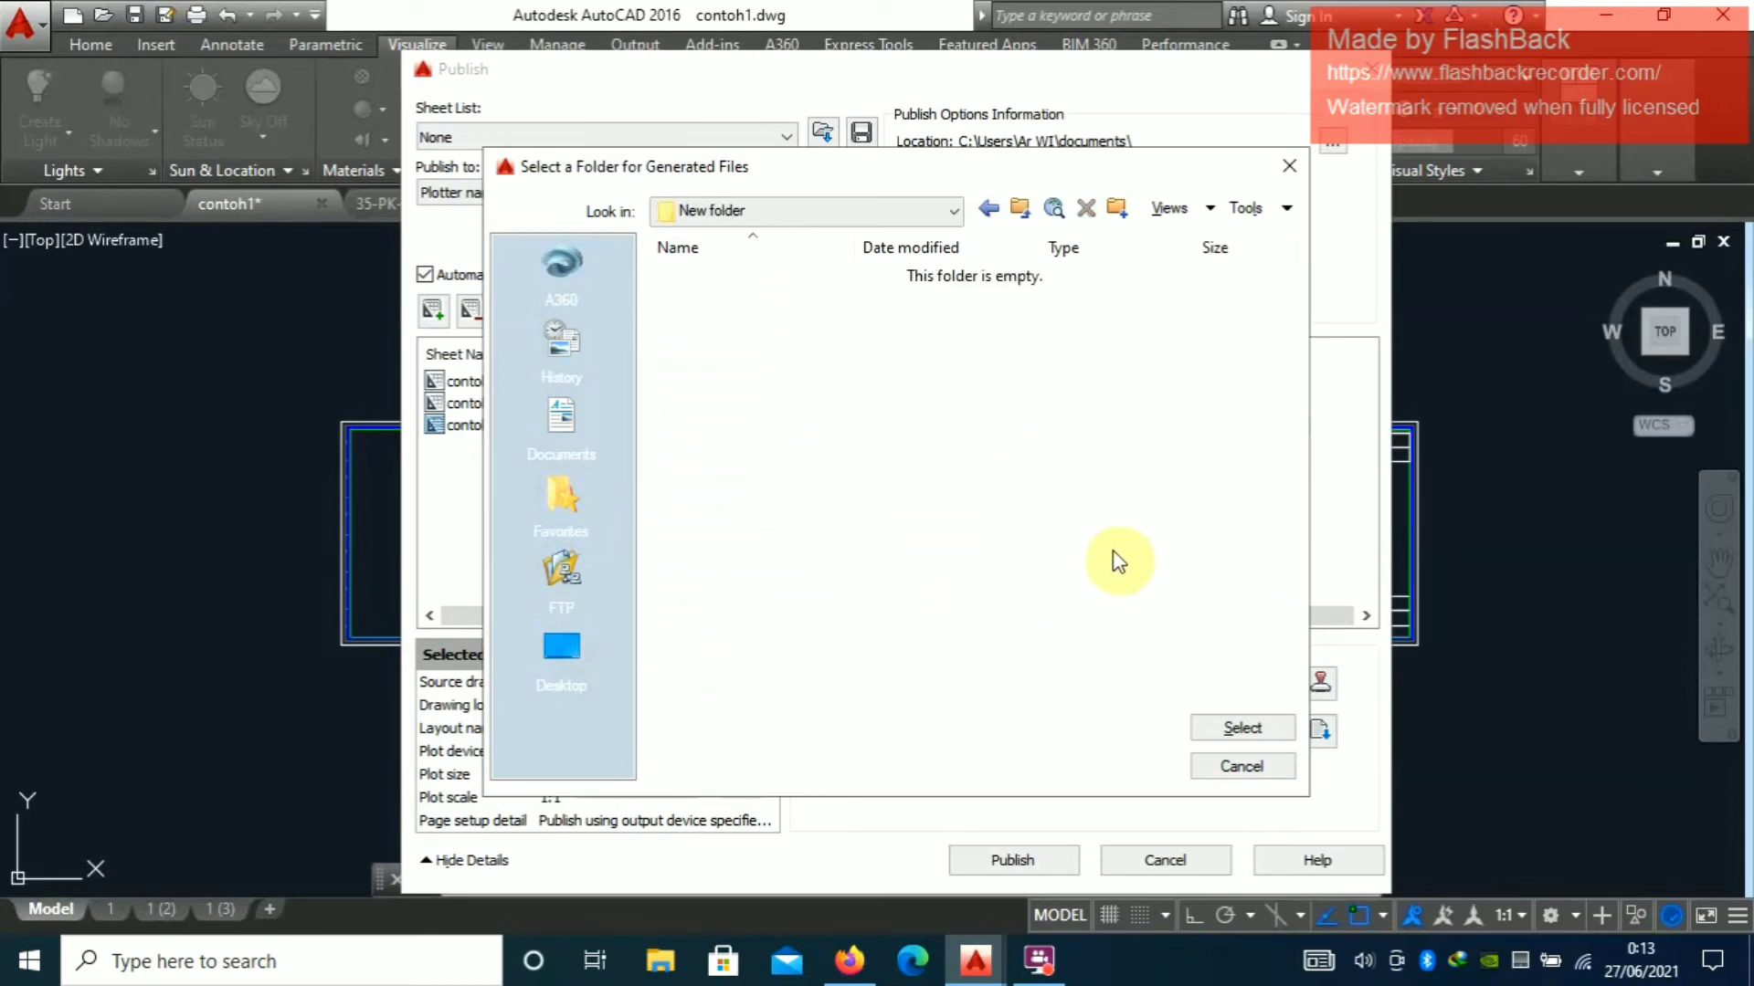
left_click(1222, 731)
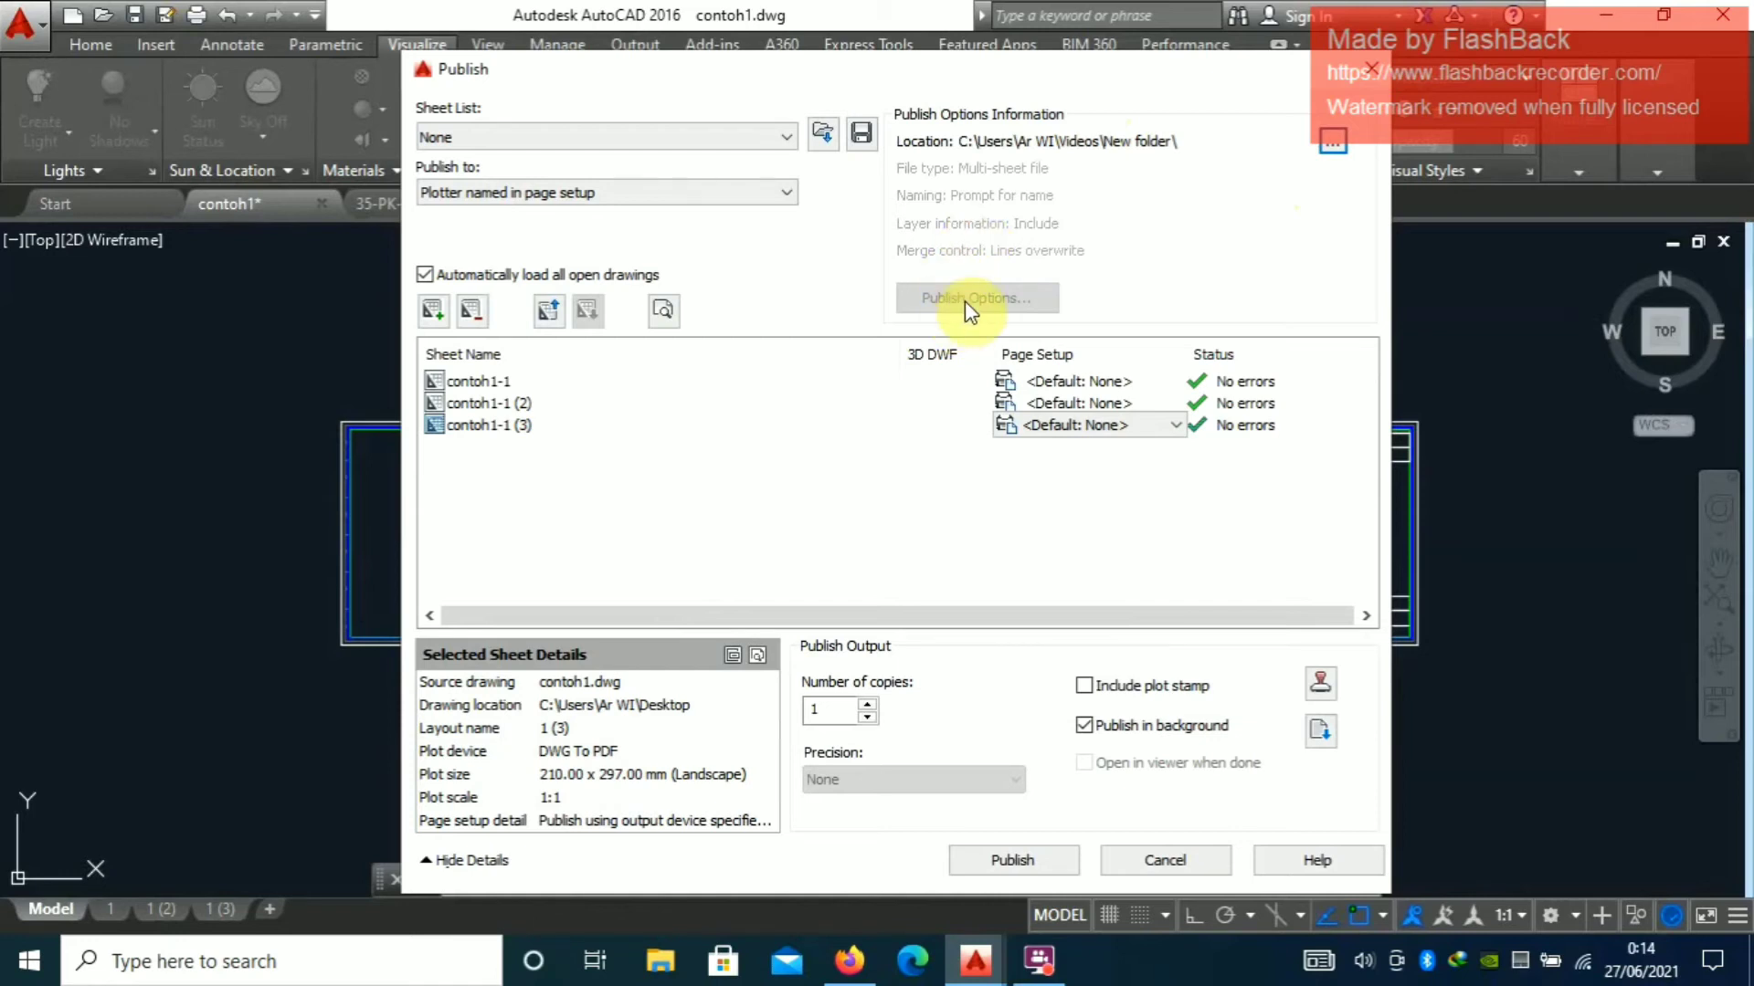
Set the publish output format to PDF with the DWG To PDF preset
left_click(698, 193)
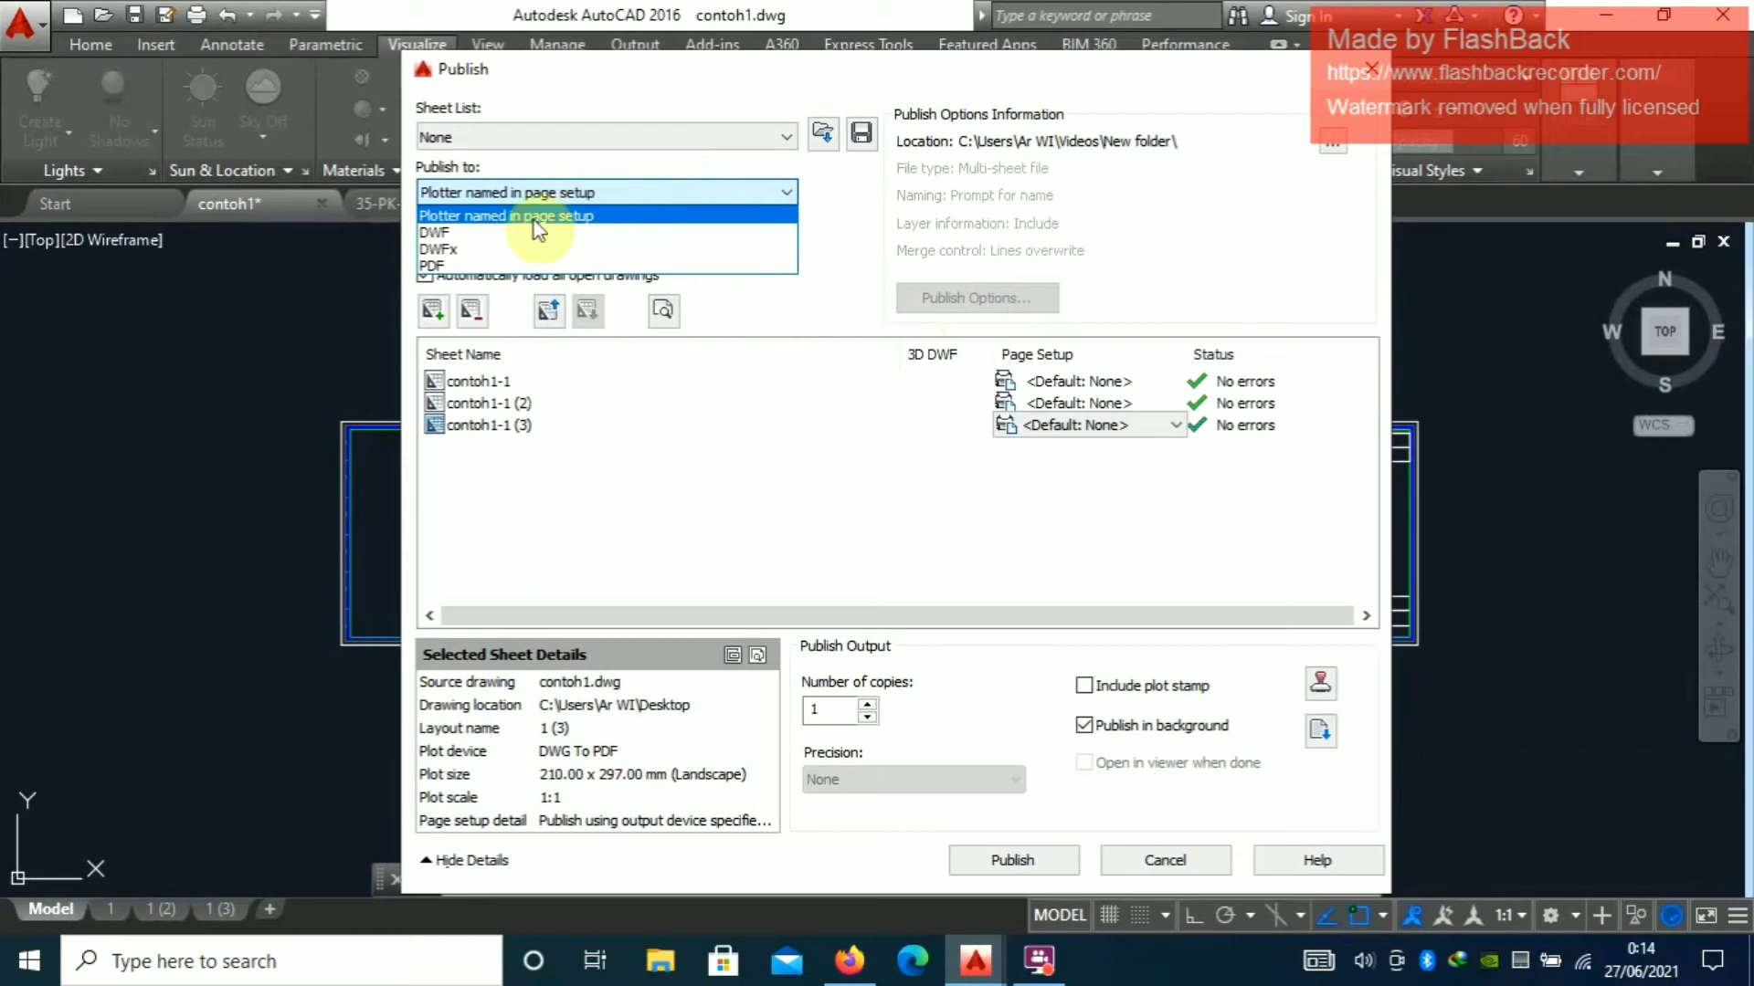
left_click(460, 268)
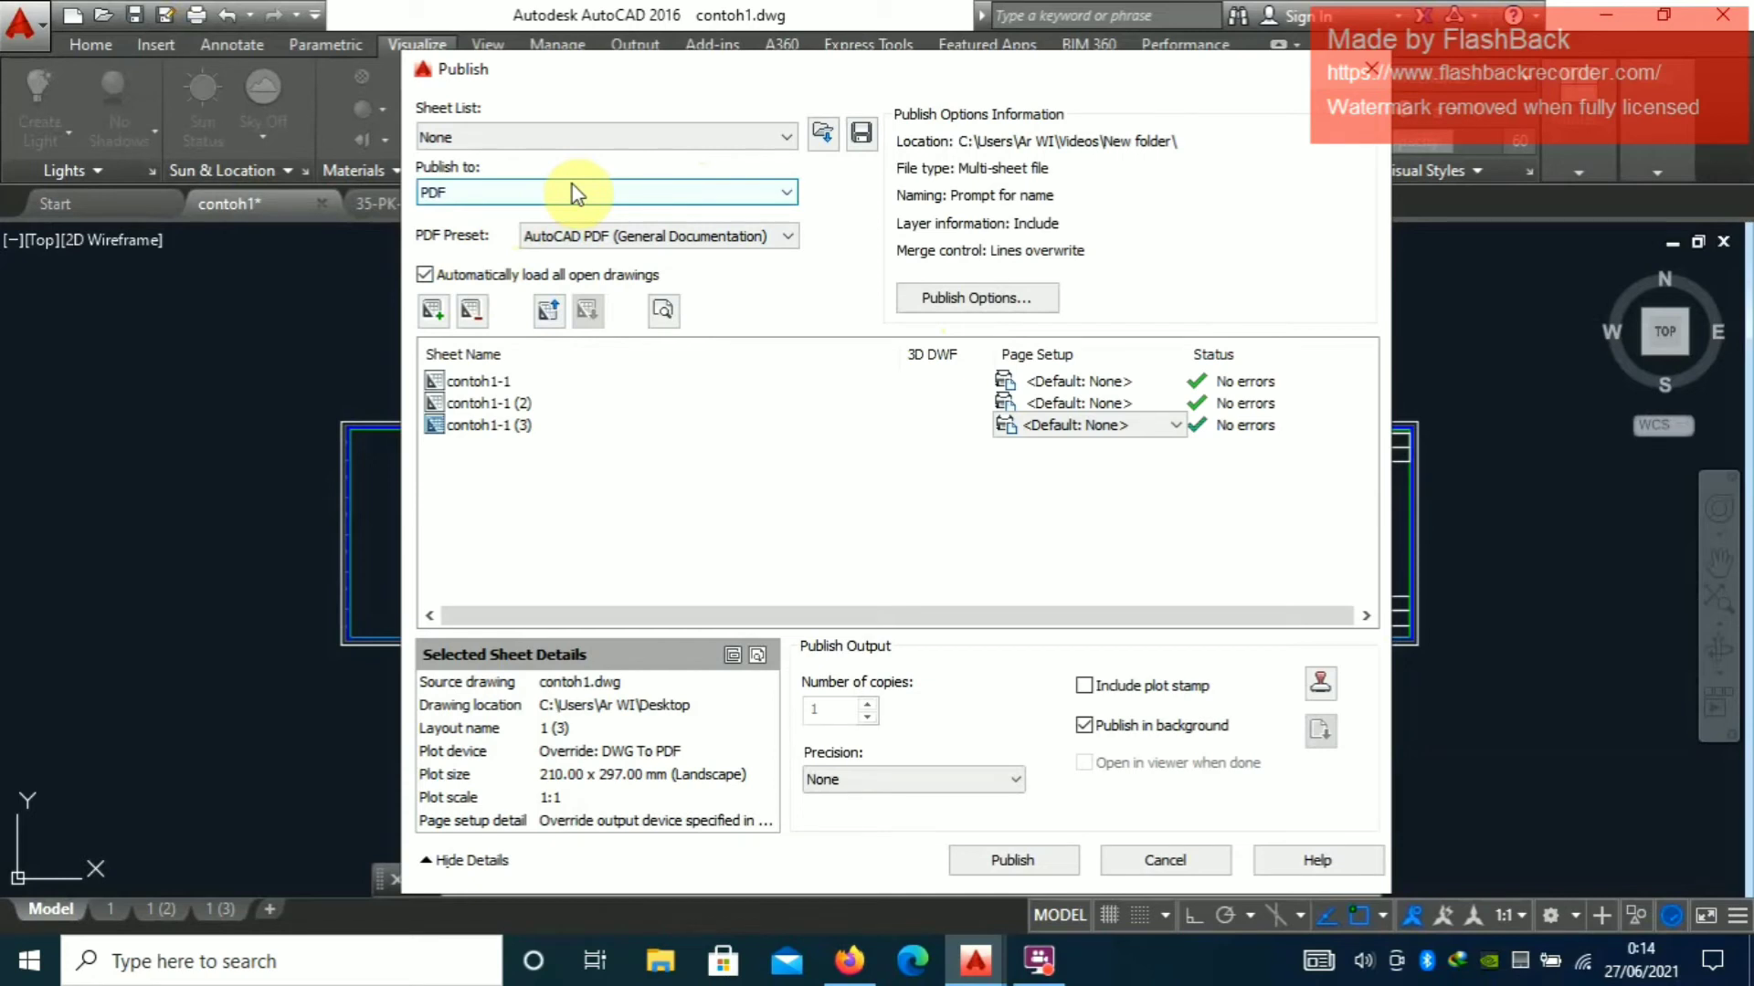
left_click(600, 236)
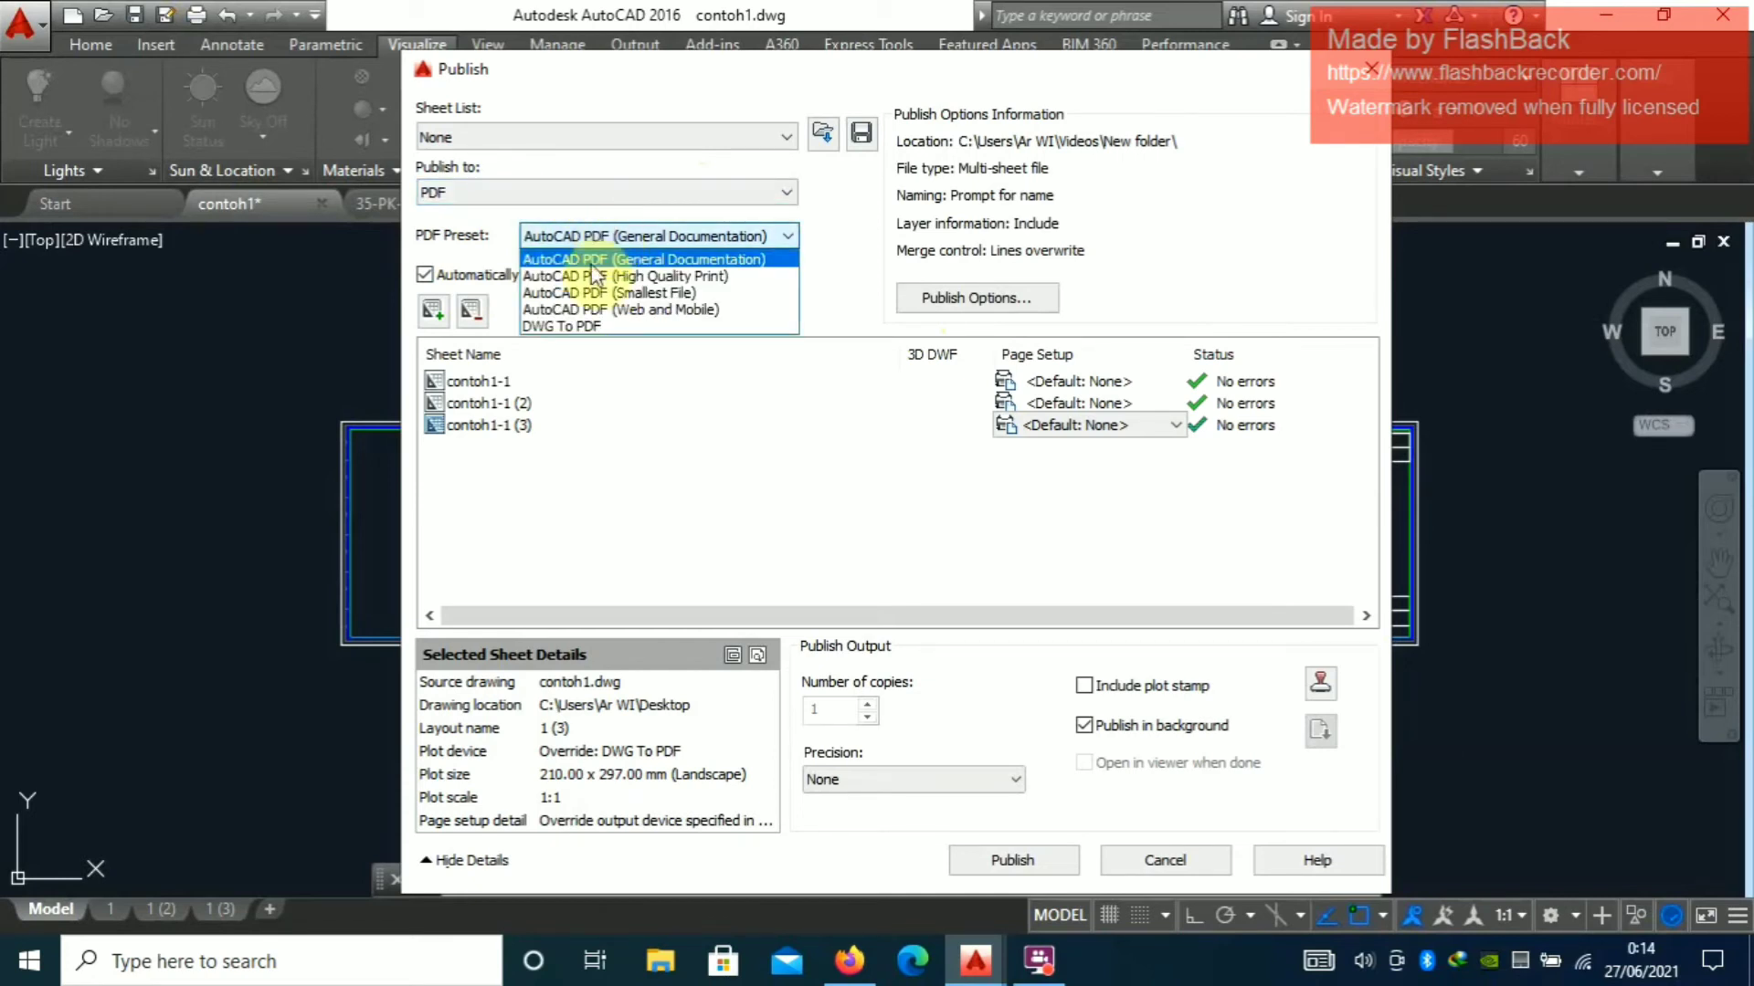
left_click(568, 327)
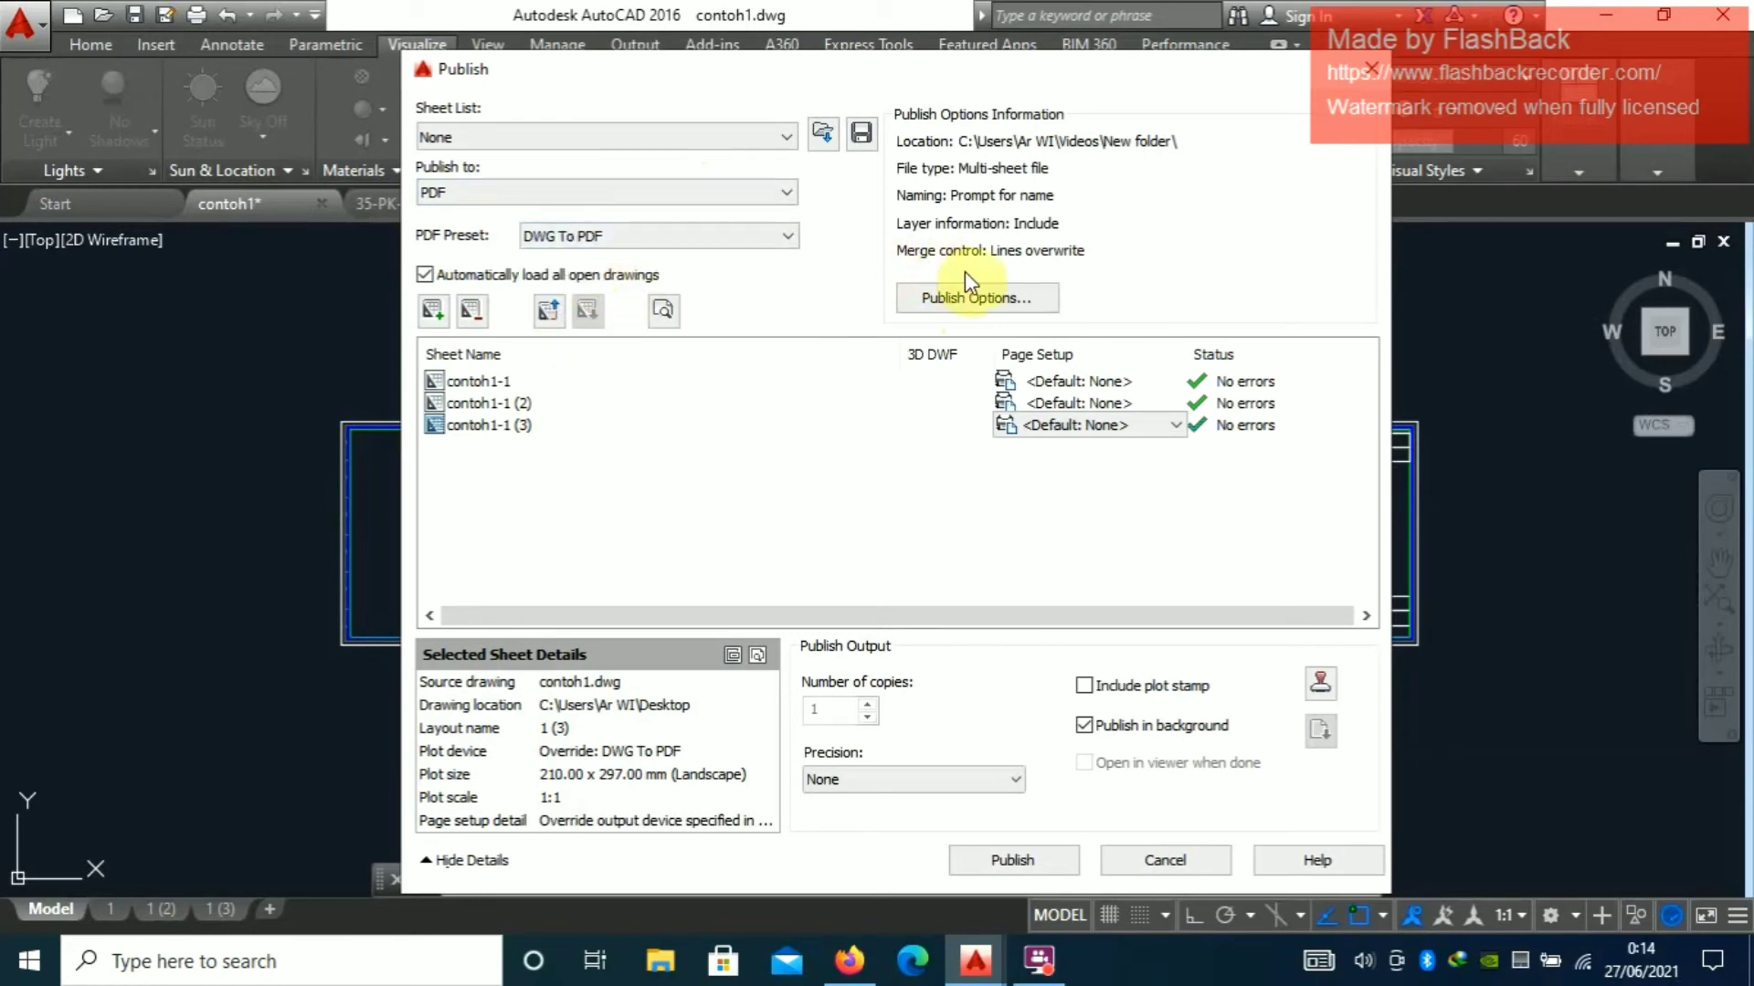
Switch Multi-sheet file off and back on in the PDF publish options, and accept the options
left_click(977, 299)
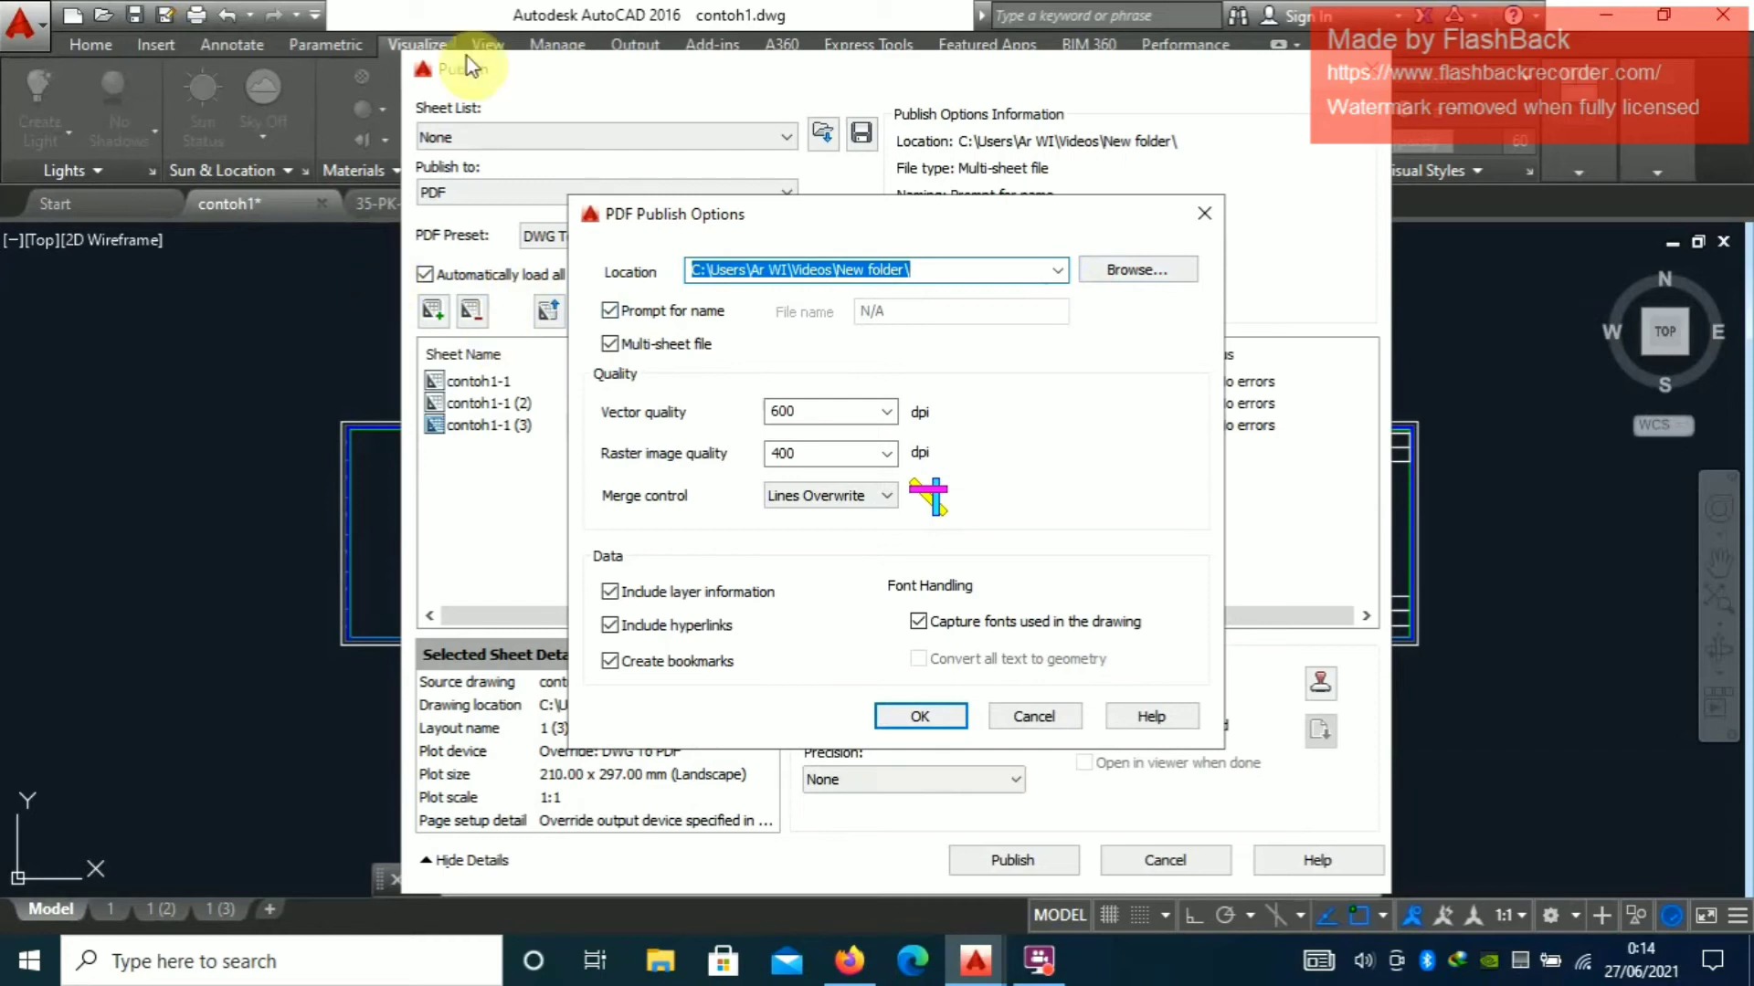
left_click(672, 355)
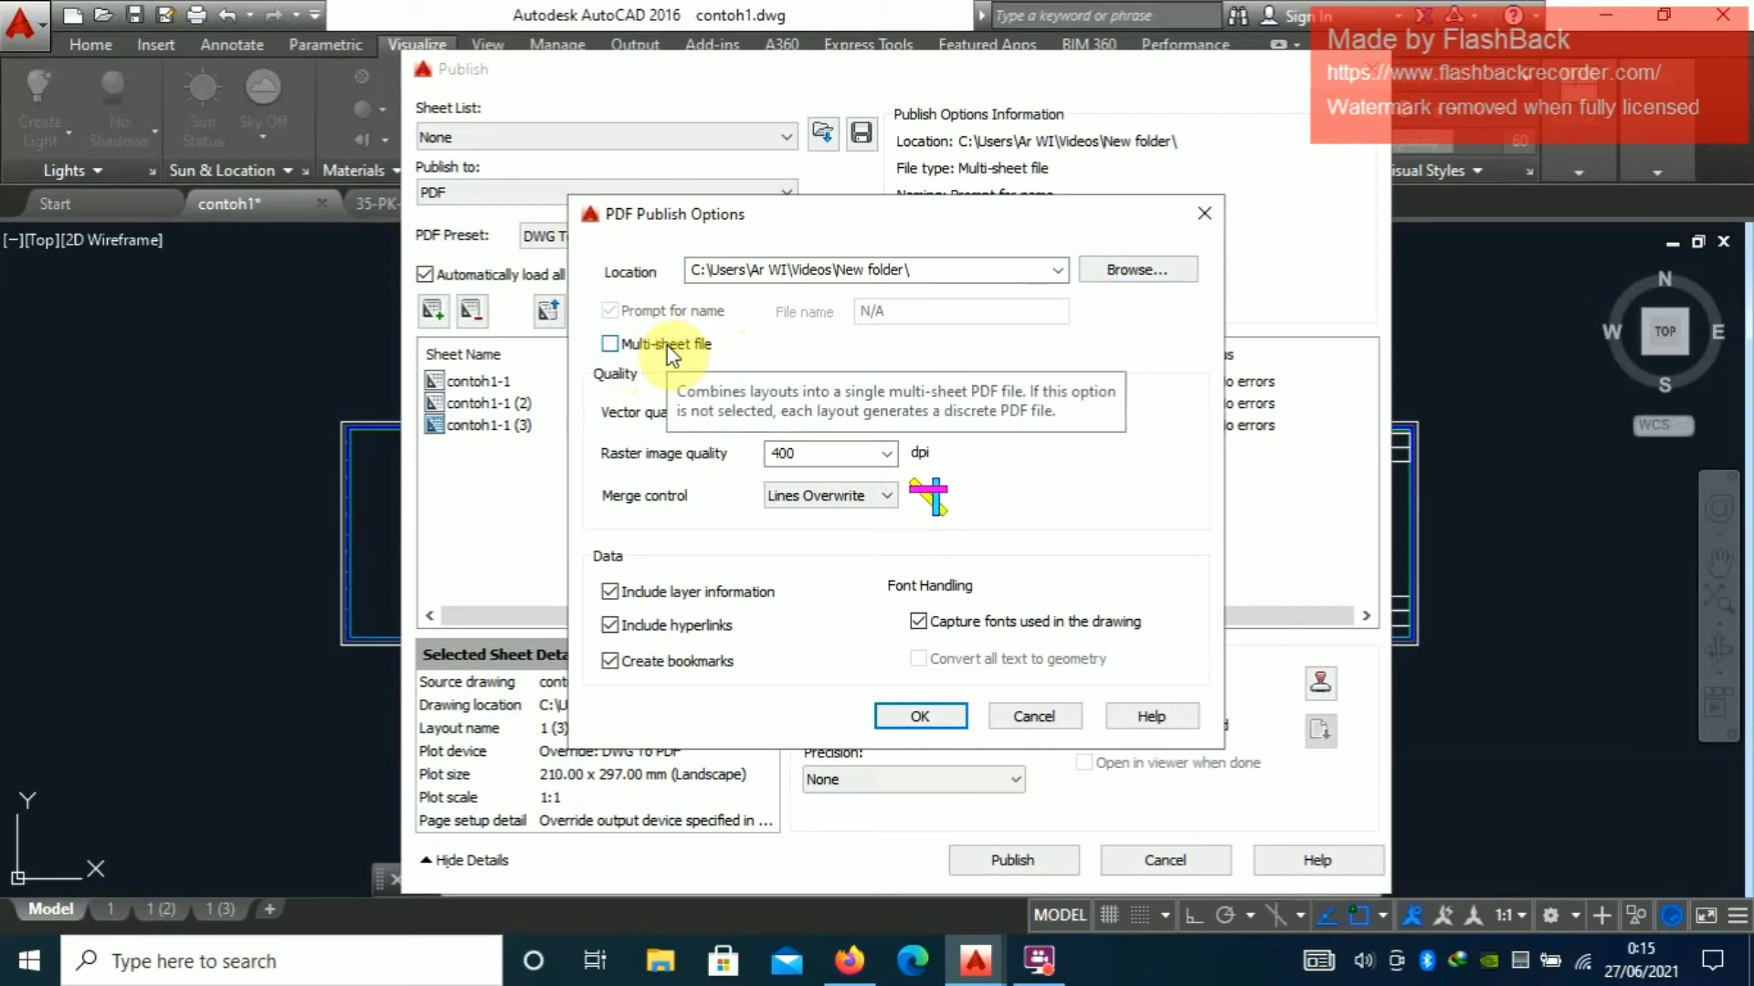
left_click(671, 355)
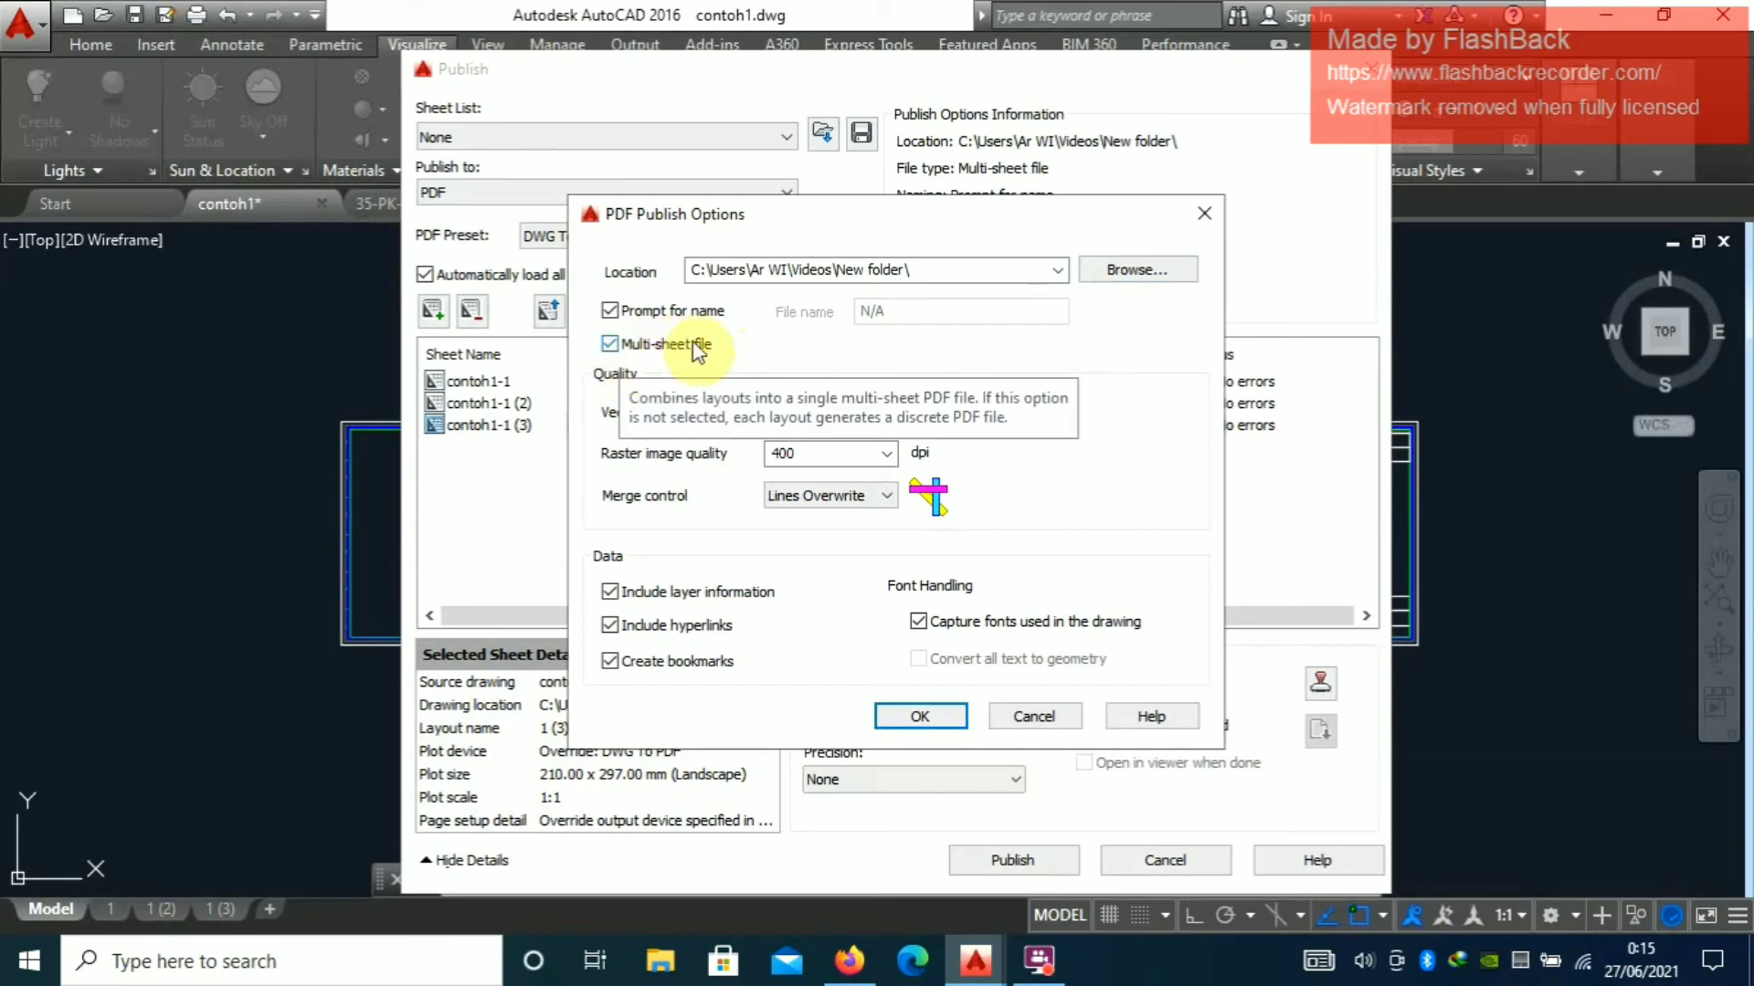
left_click(644, 347)
left_click(644, 347)
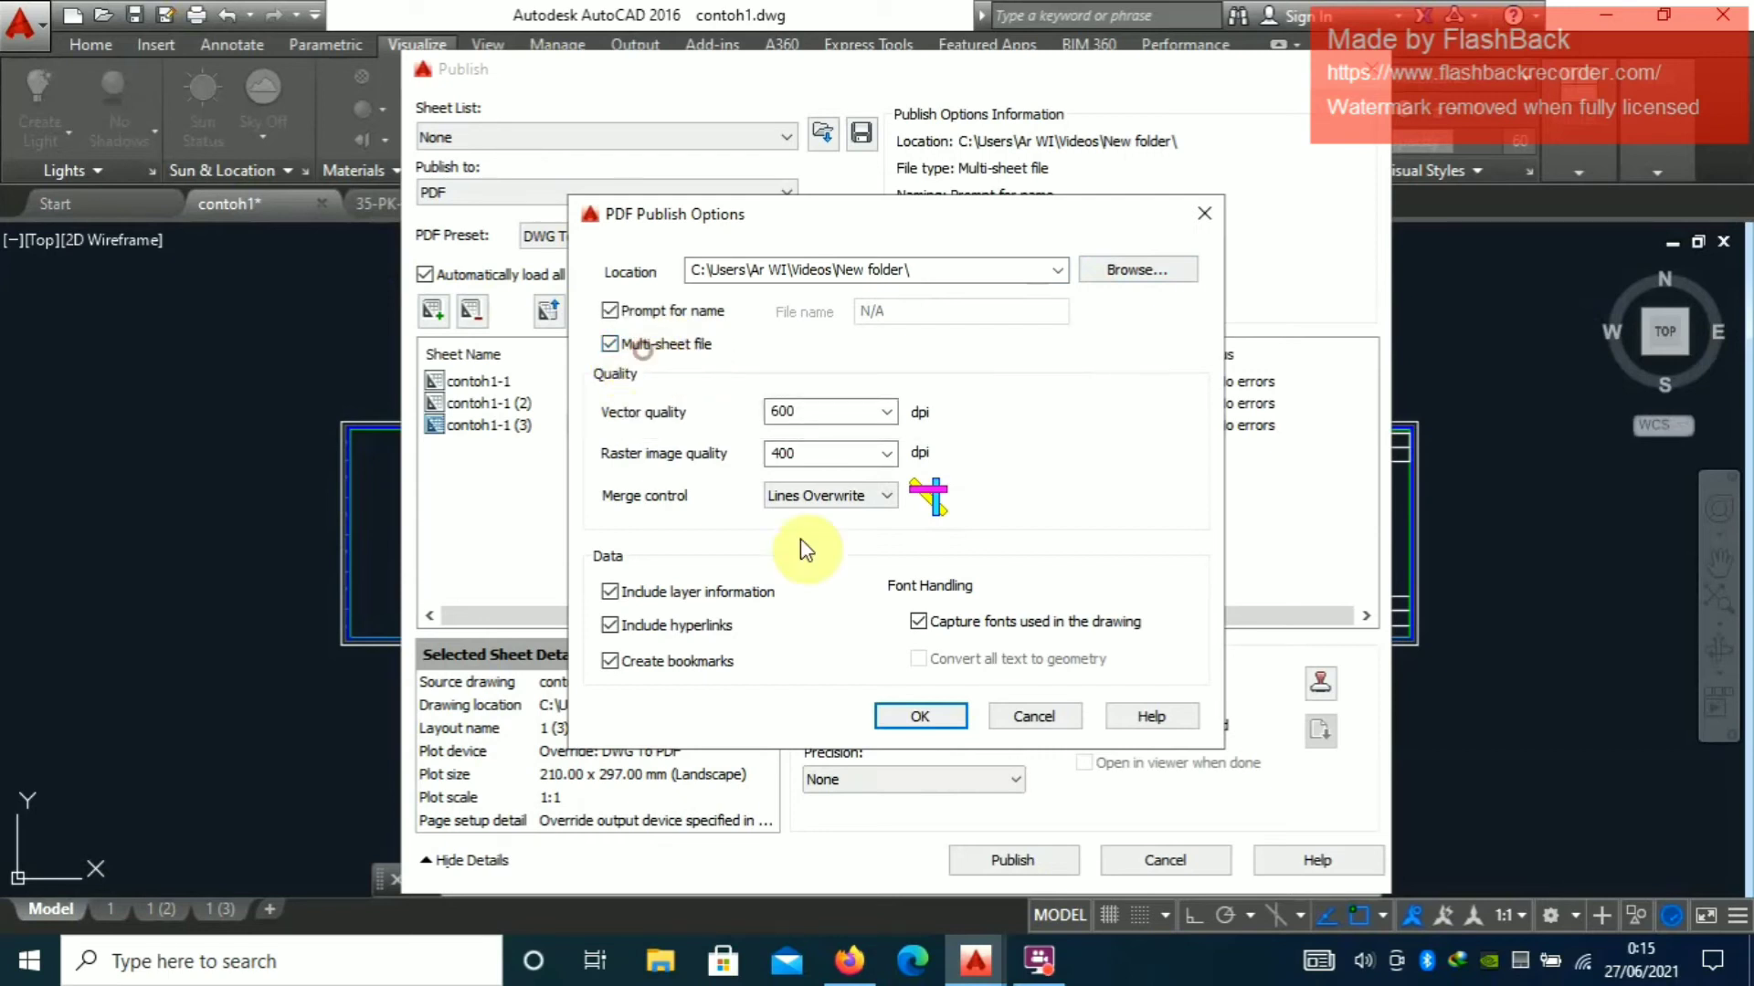
left_click(920, 715)
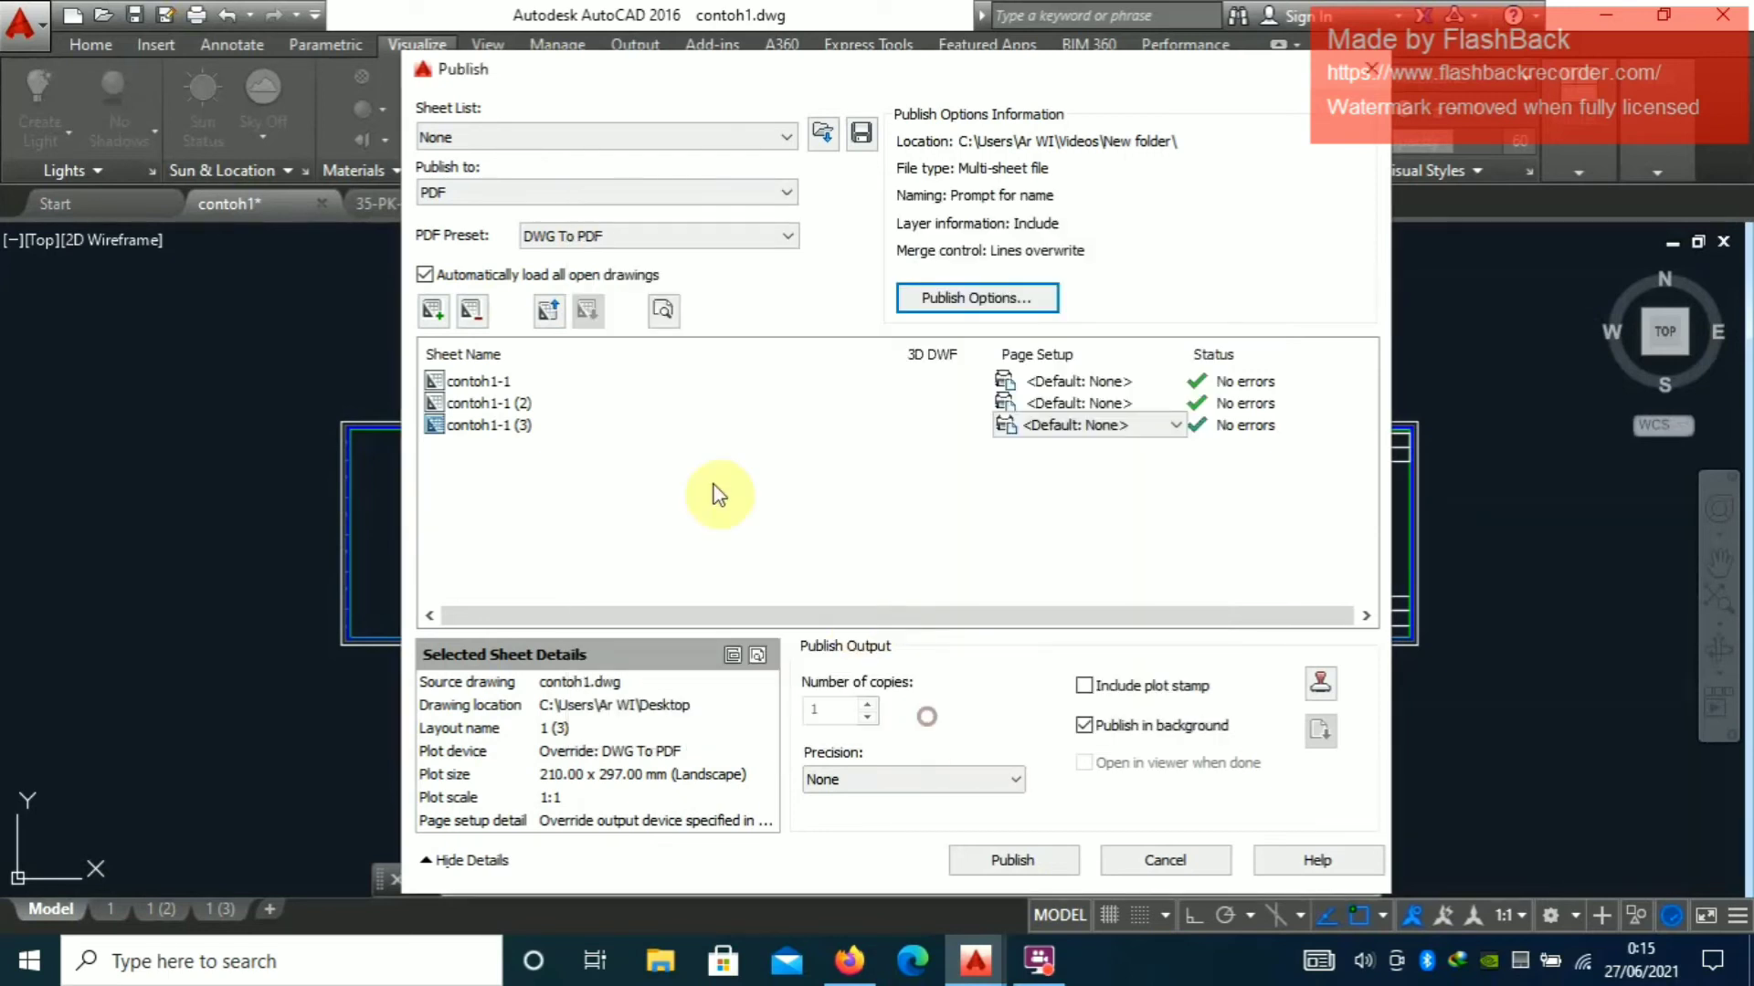
left_click(485, 383)
left_click(482, 404)
left_click(477, 425)
left_click(481, 403)
left_click(486, 383)
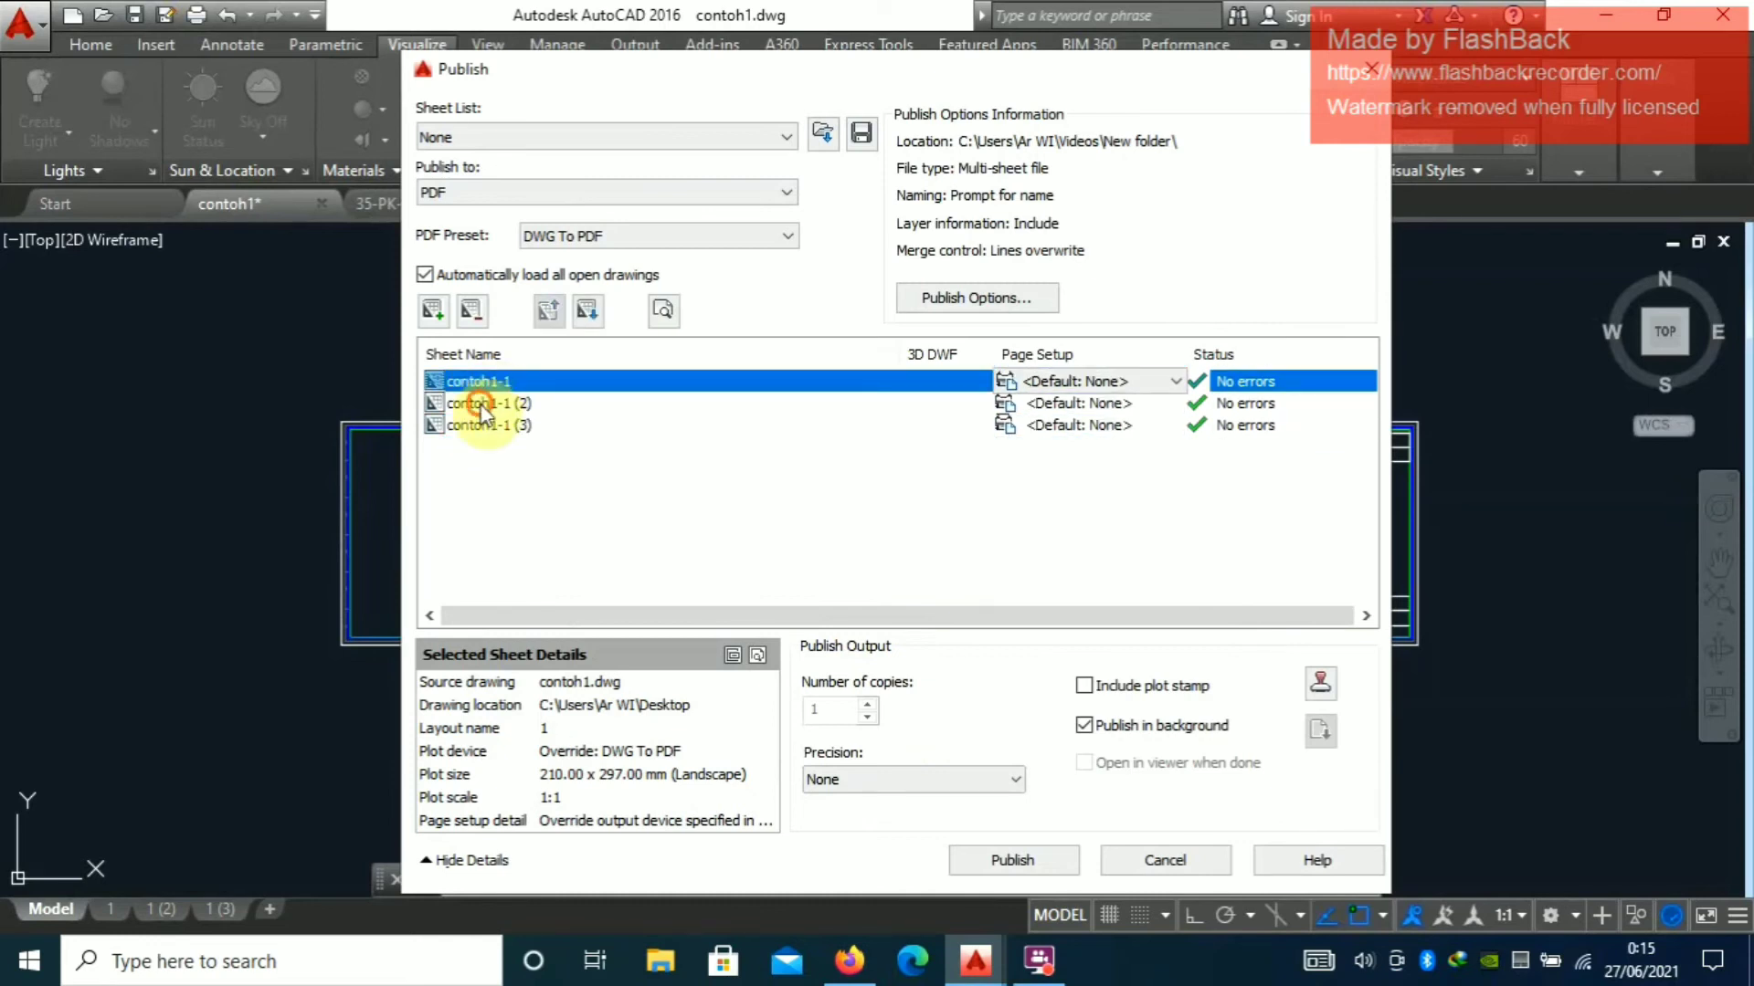
left_click(481, 404)
left_click(477, 425)
left_click(480, 404)
left_click(486, 383)
Turn off Multi-sheet file in the PDF publish options so each layout goes to a separate PDF
left_click(928, 296)
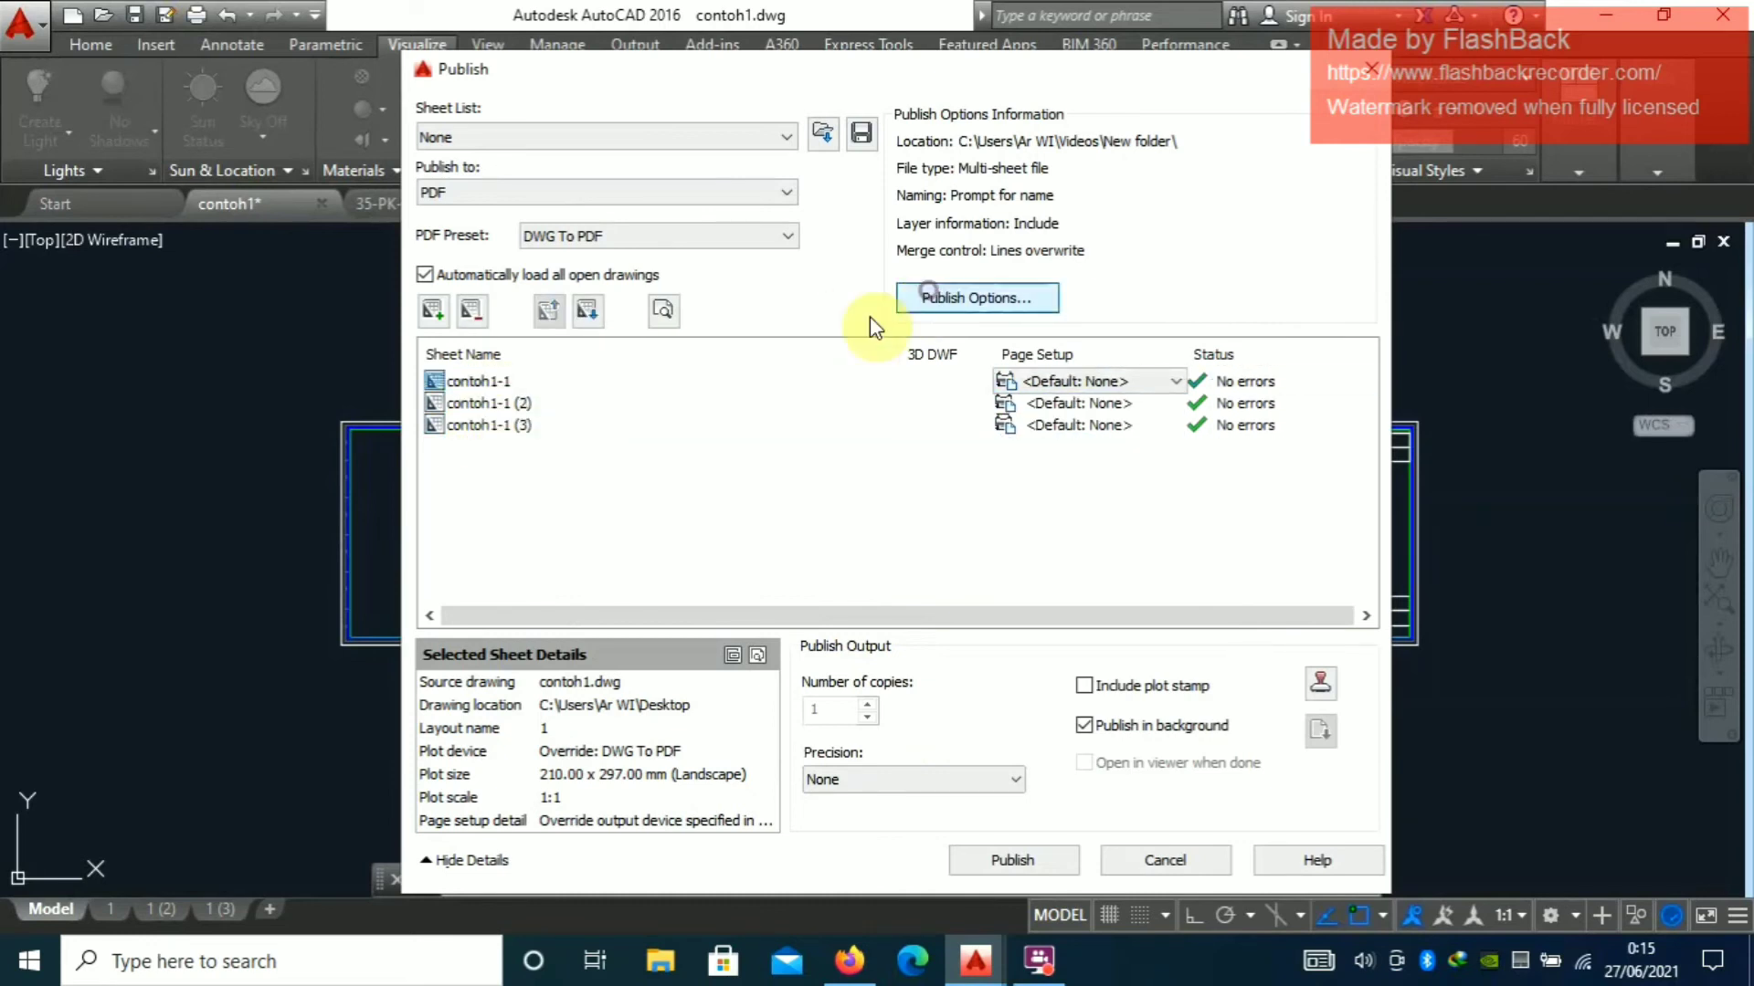
left_click(670, 345)
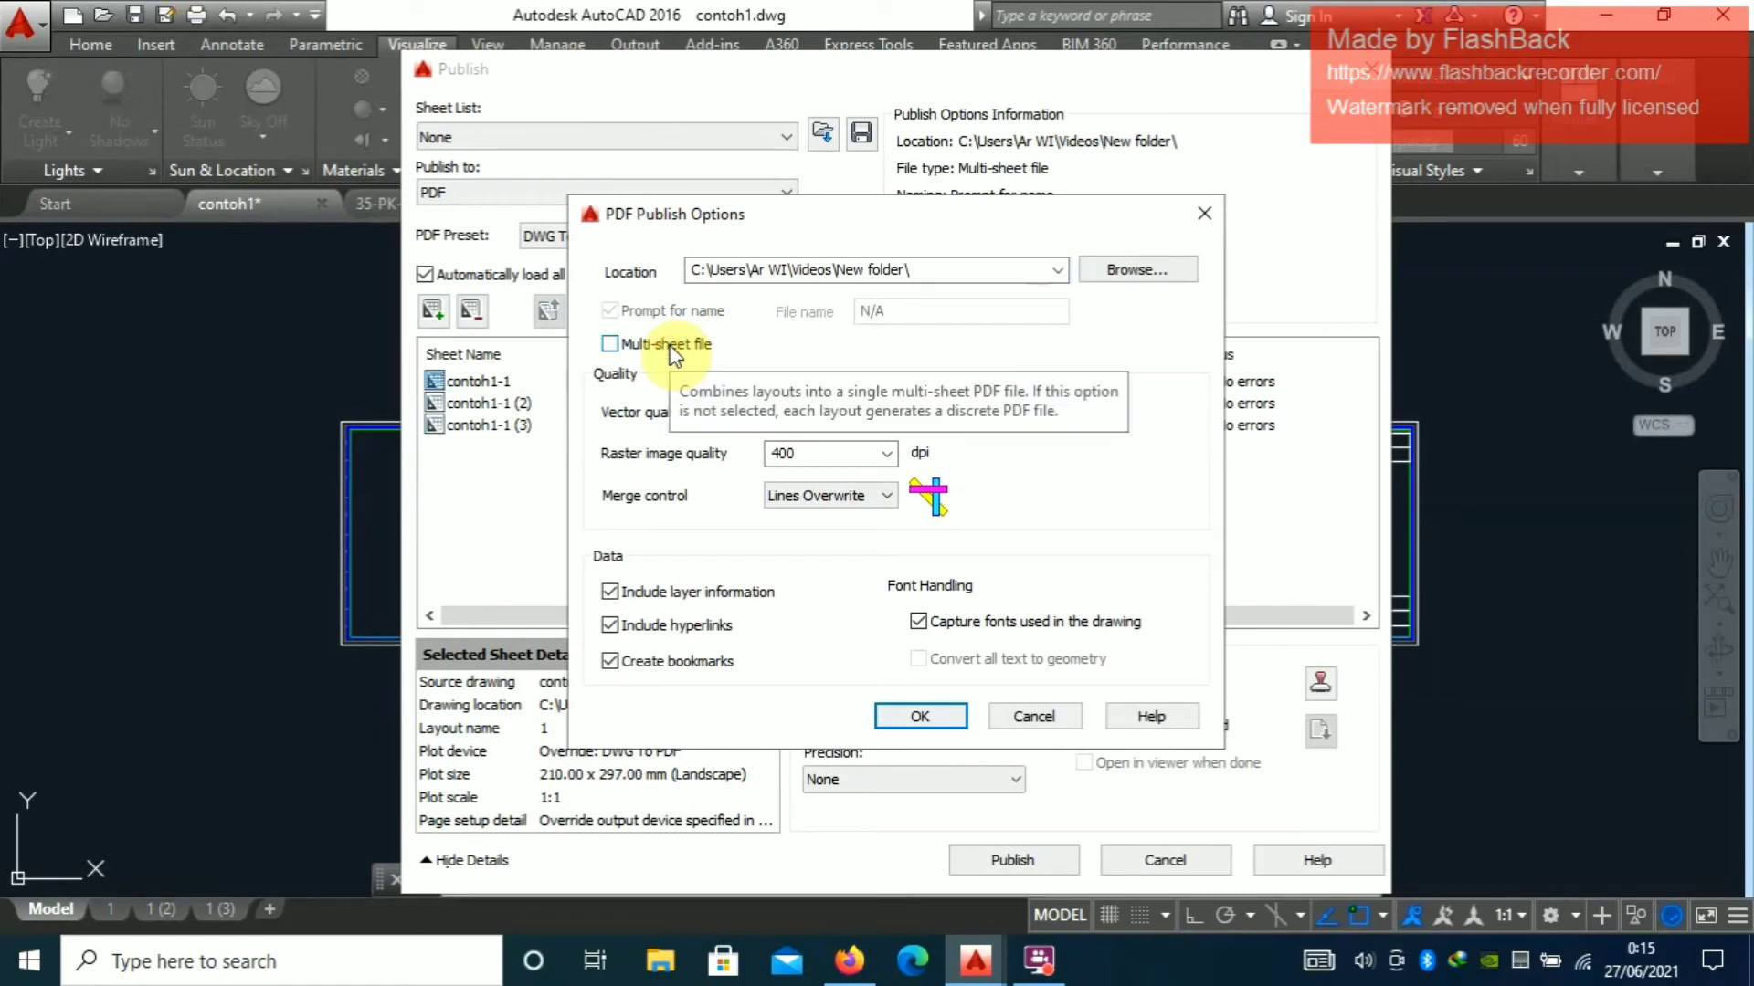
left_click(934, 721)
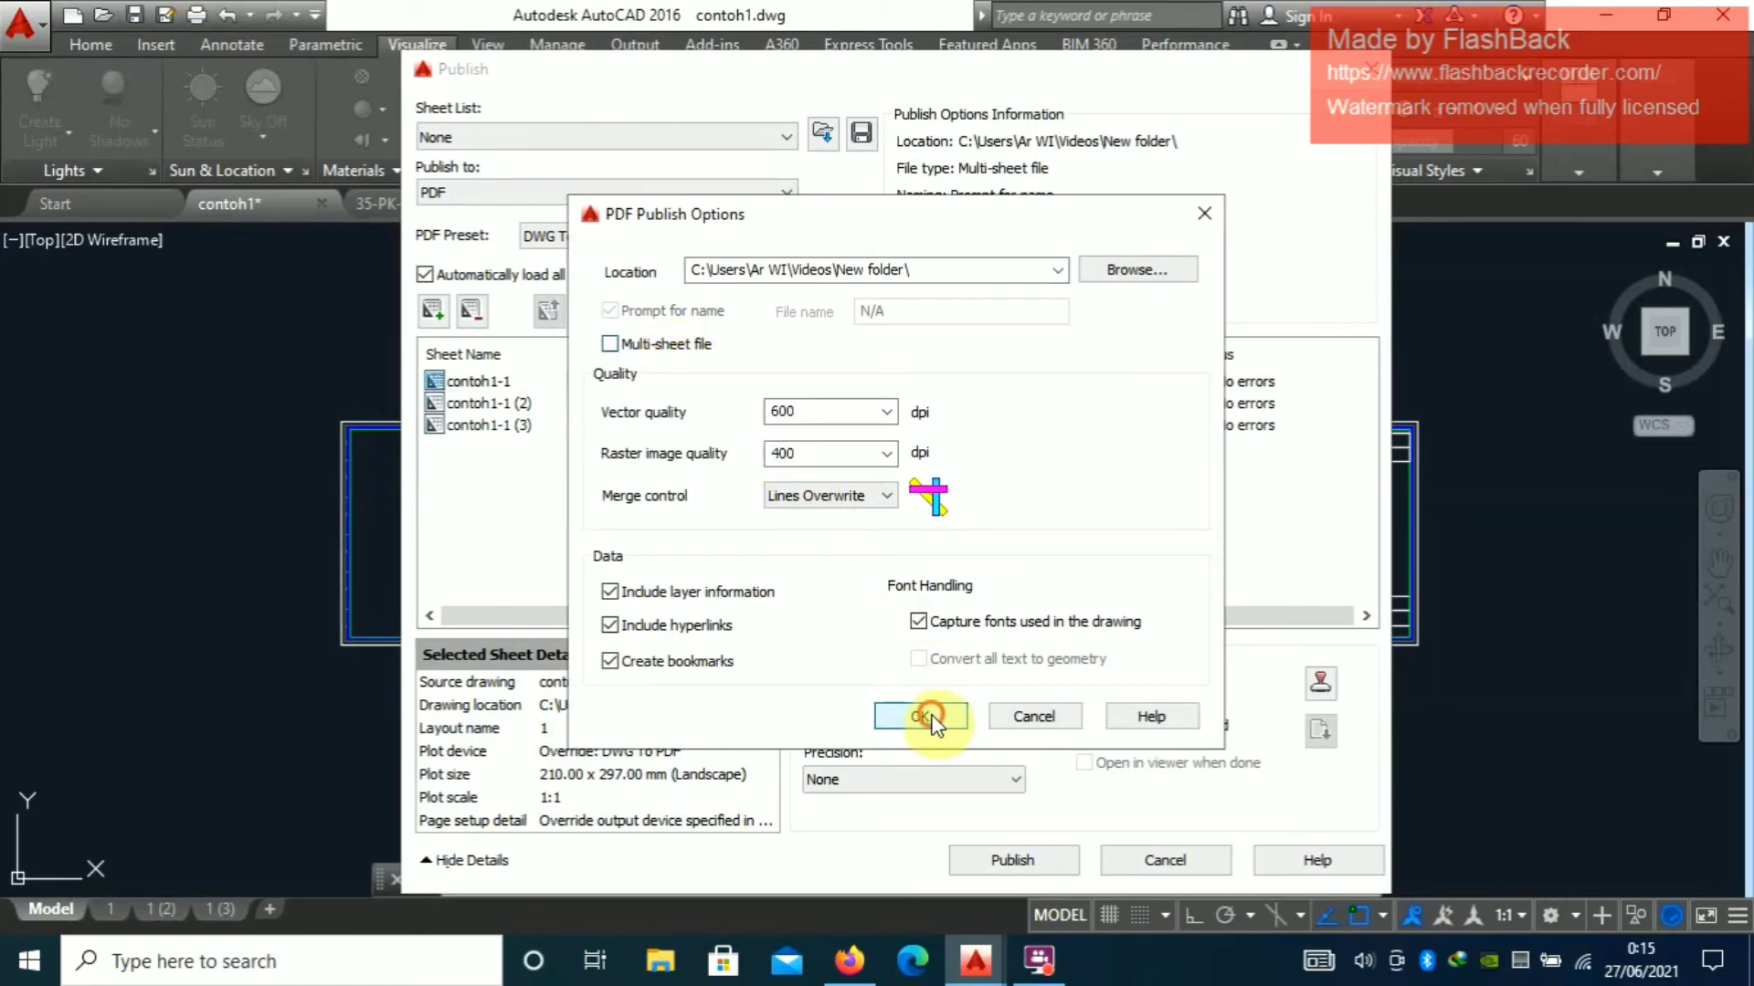
left_click(480, 404)
left_click(482, 423)
left_click(480, 403)
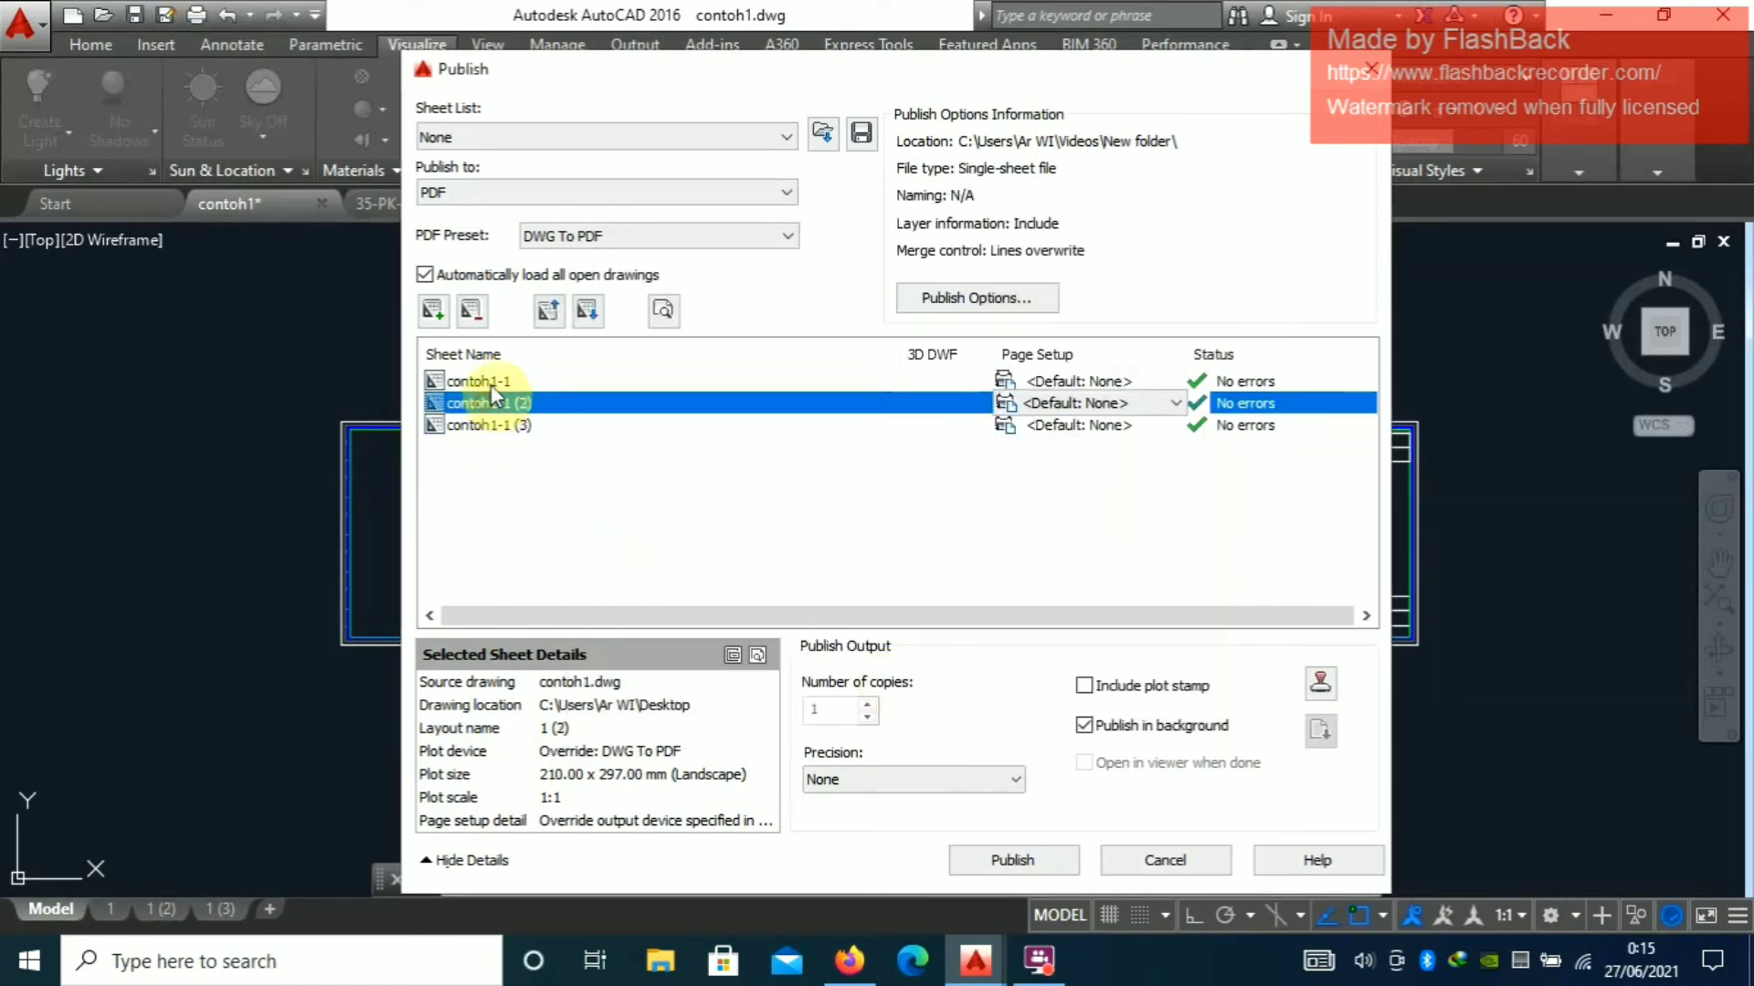
left_click(480, 382)
left_click(480, 425)
left_click(482, 381)
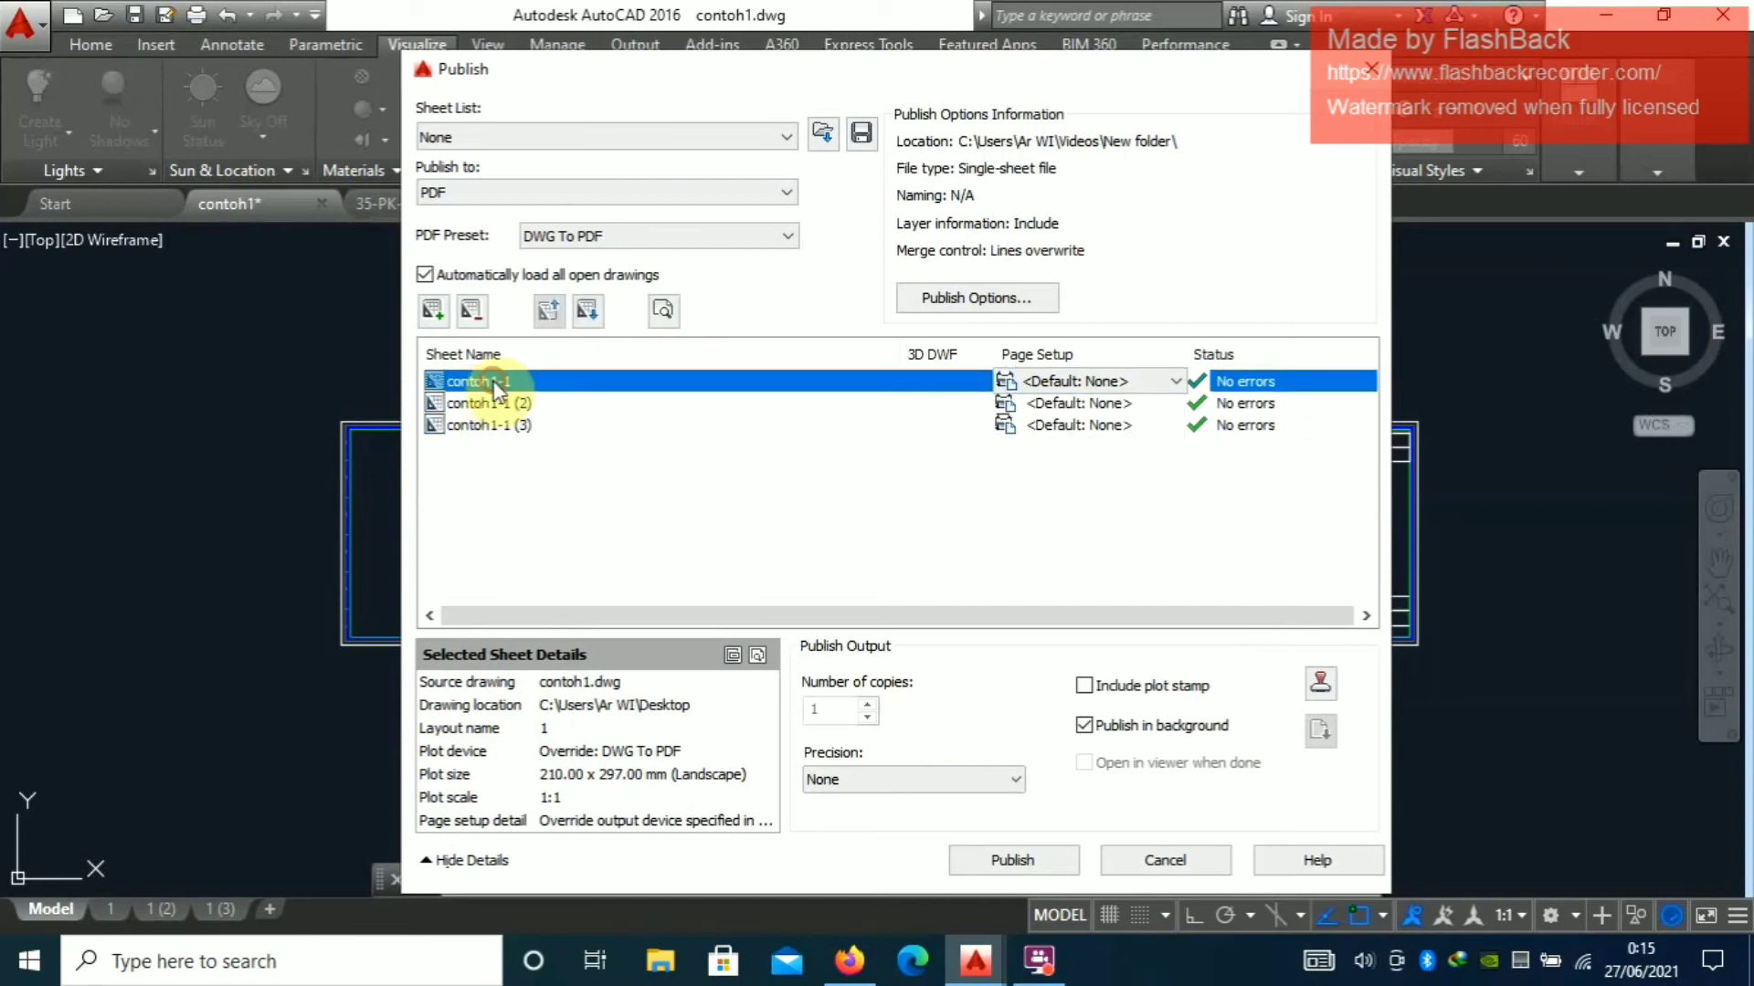
left_click(481, 403)
left_click(481, 424)
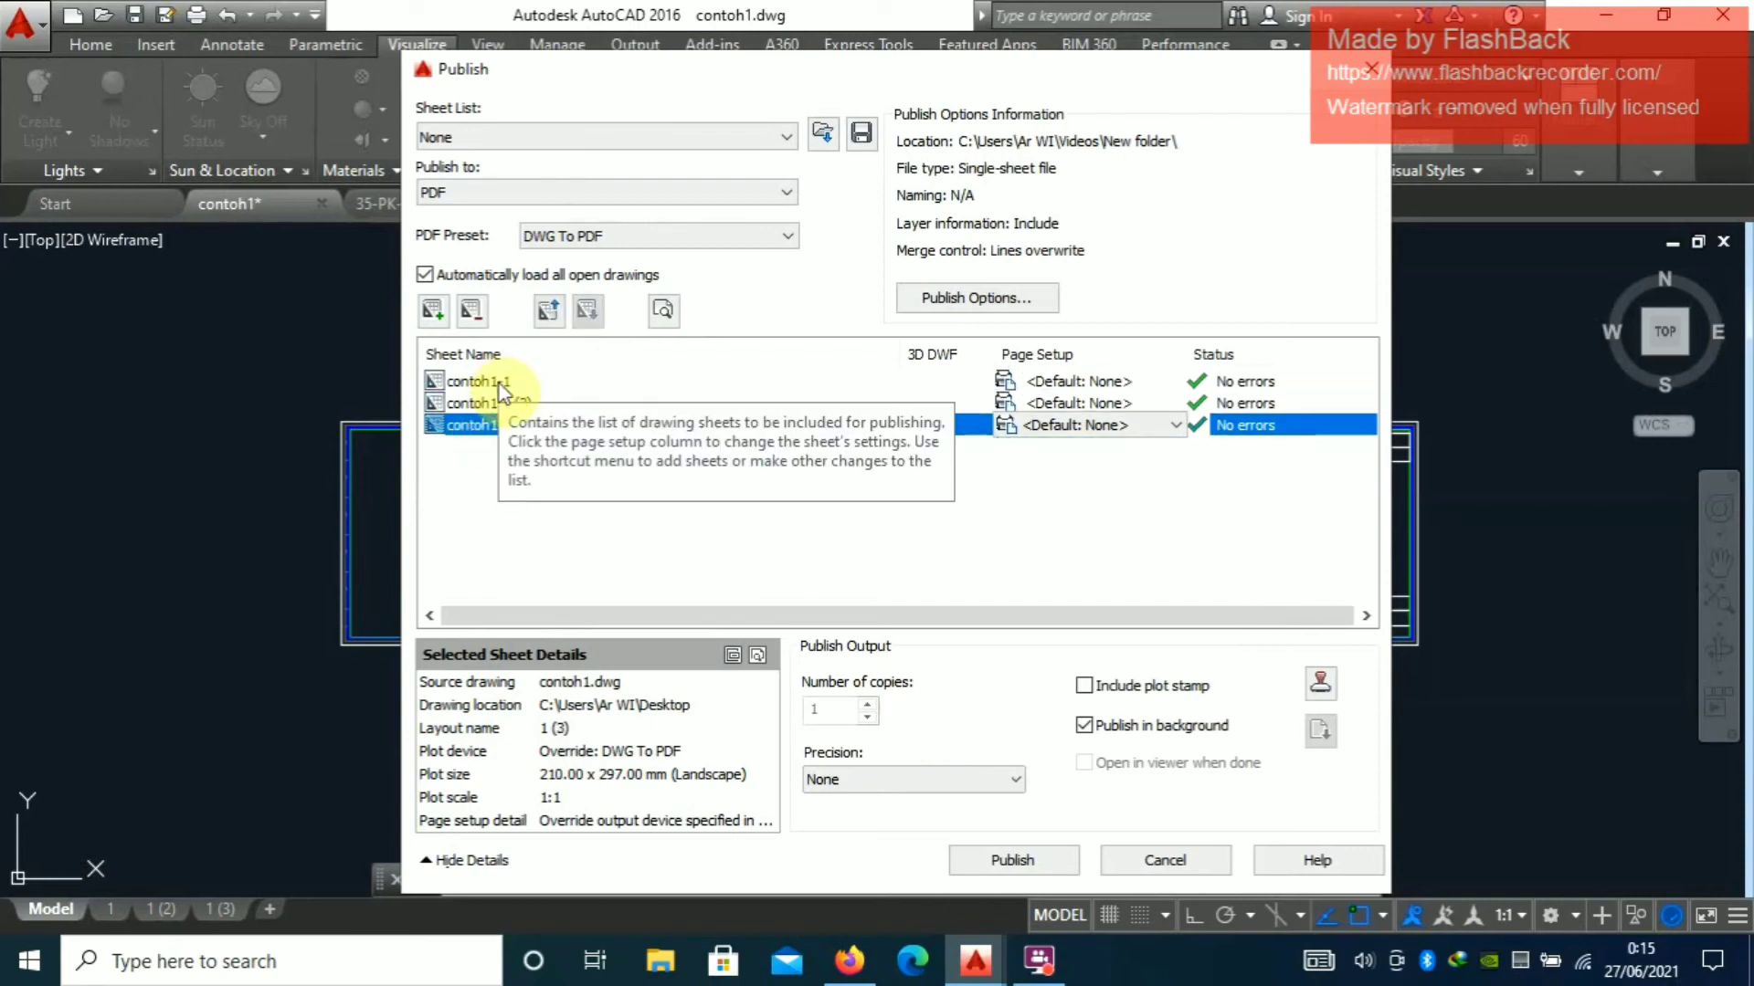
left_click(504, 384)
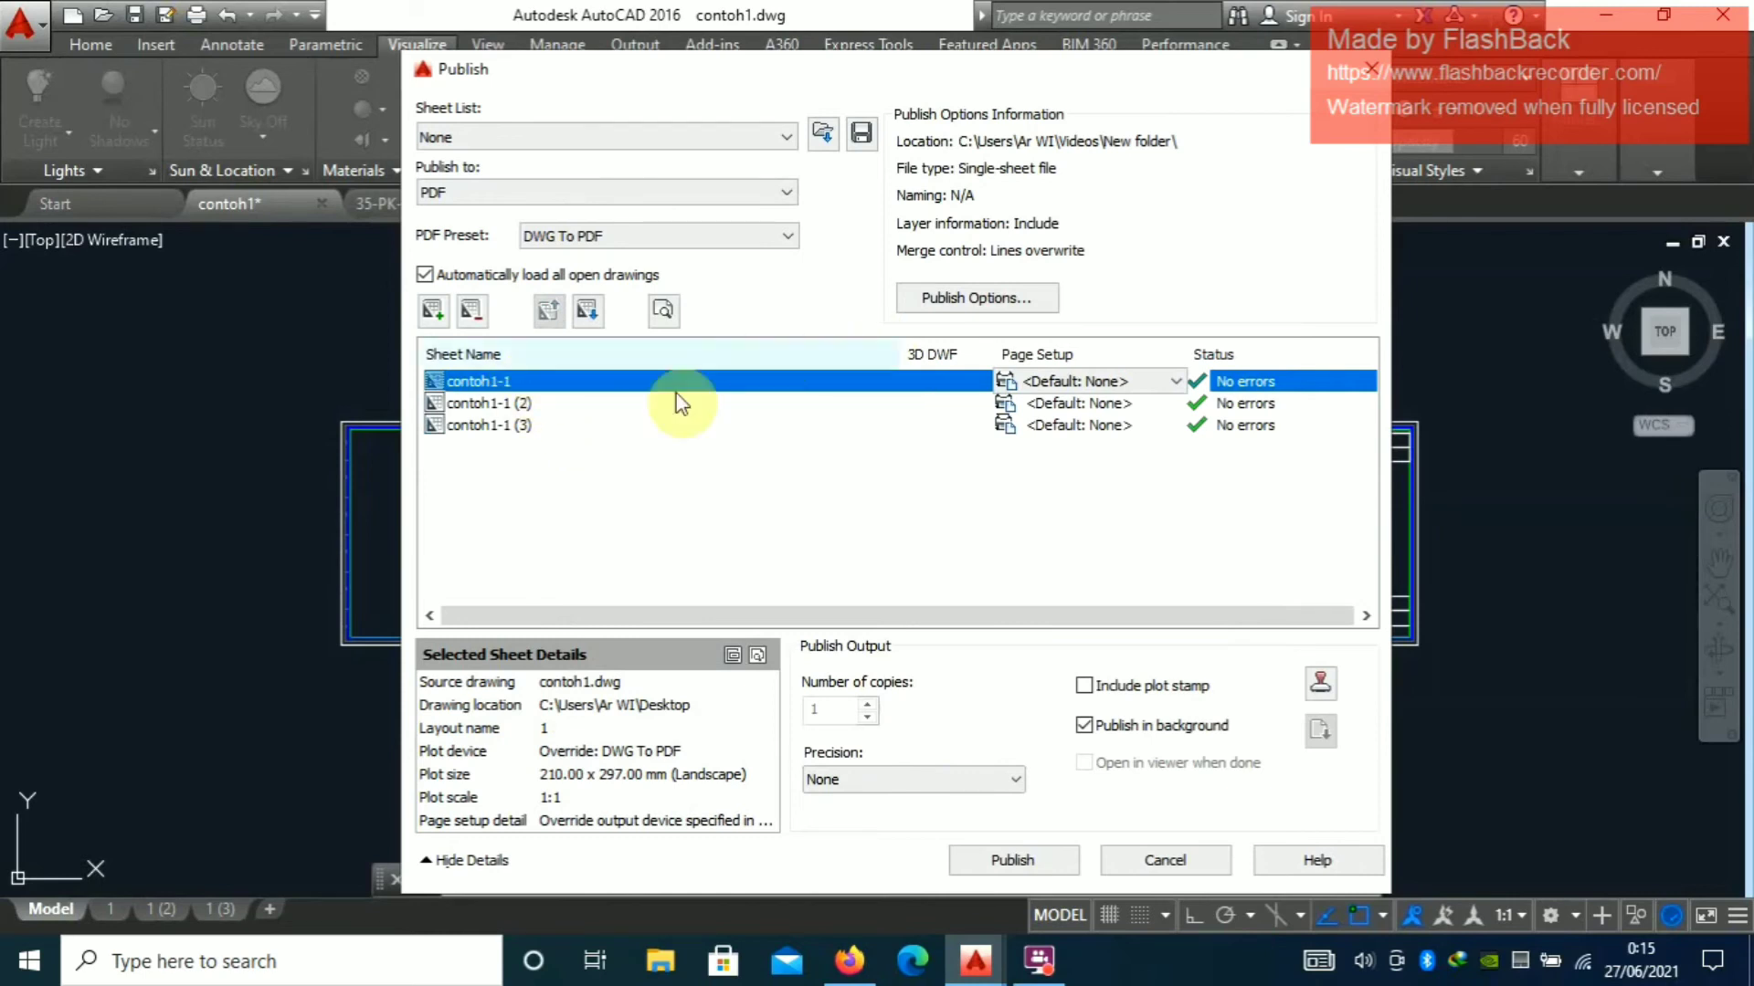
left_click(548, 403)
left_click(578, 425)
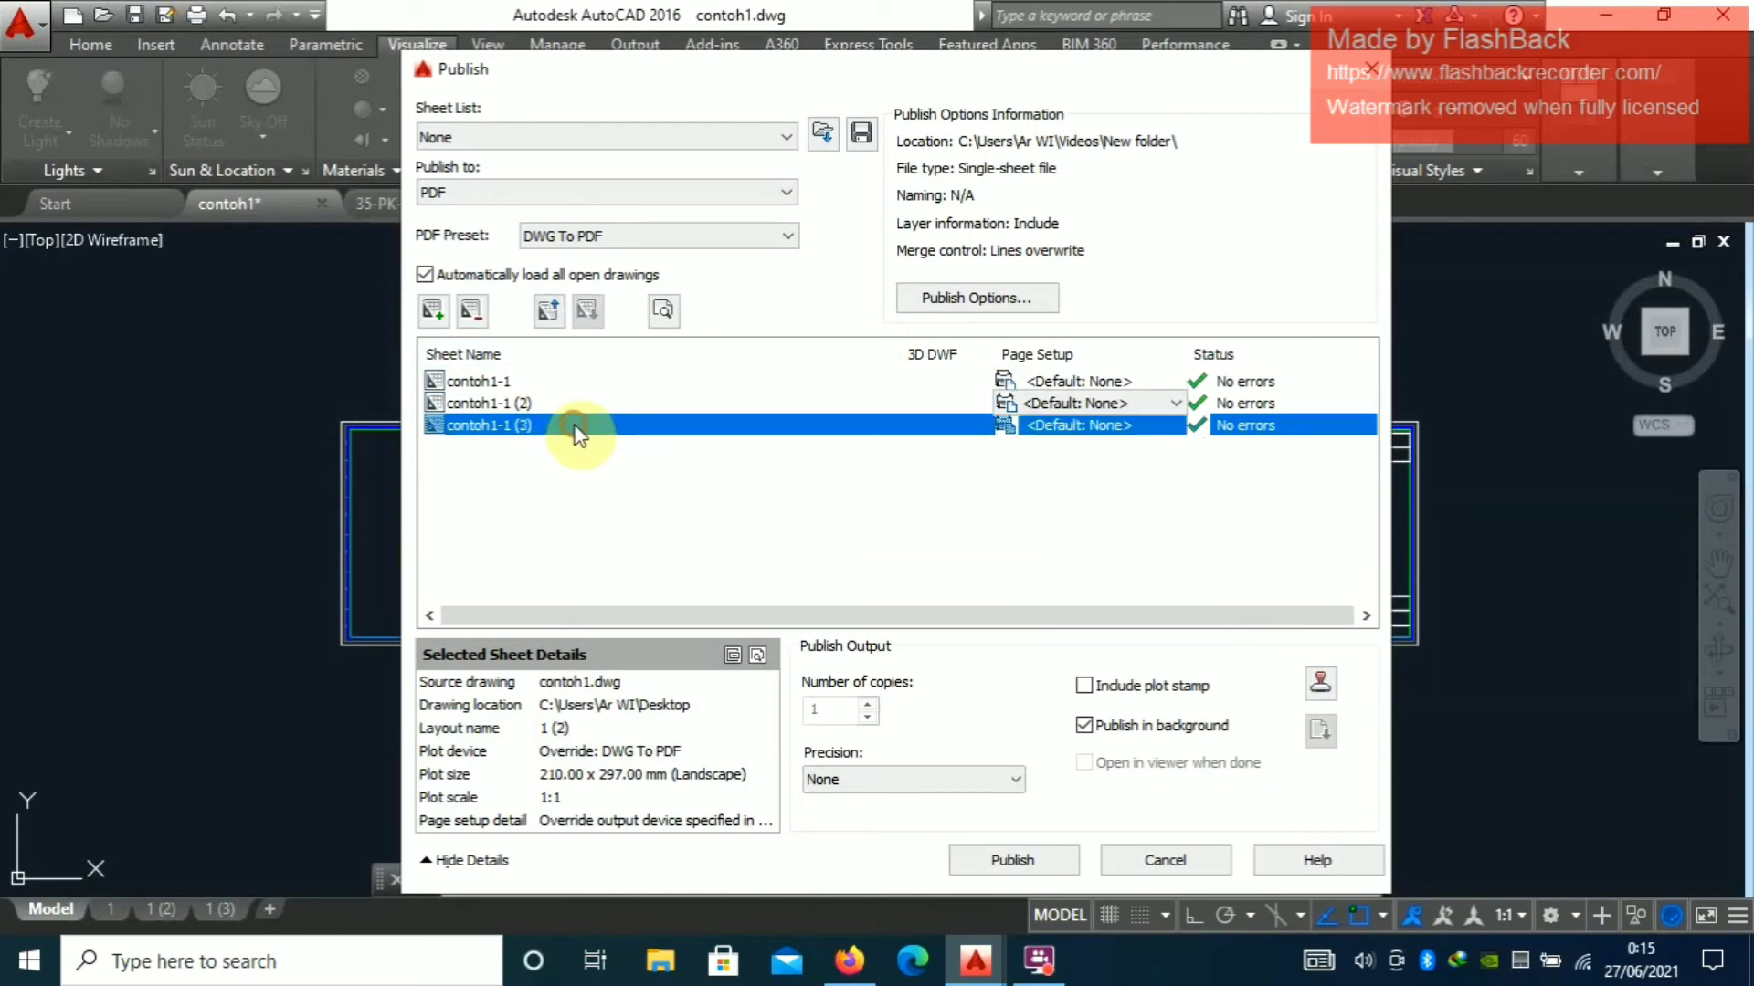
Turn on Multi-sheet file in the PDF publish options to combine the layouts into a single PDF
left_click(945, 298)
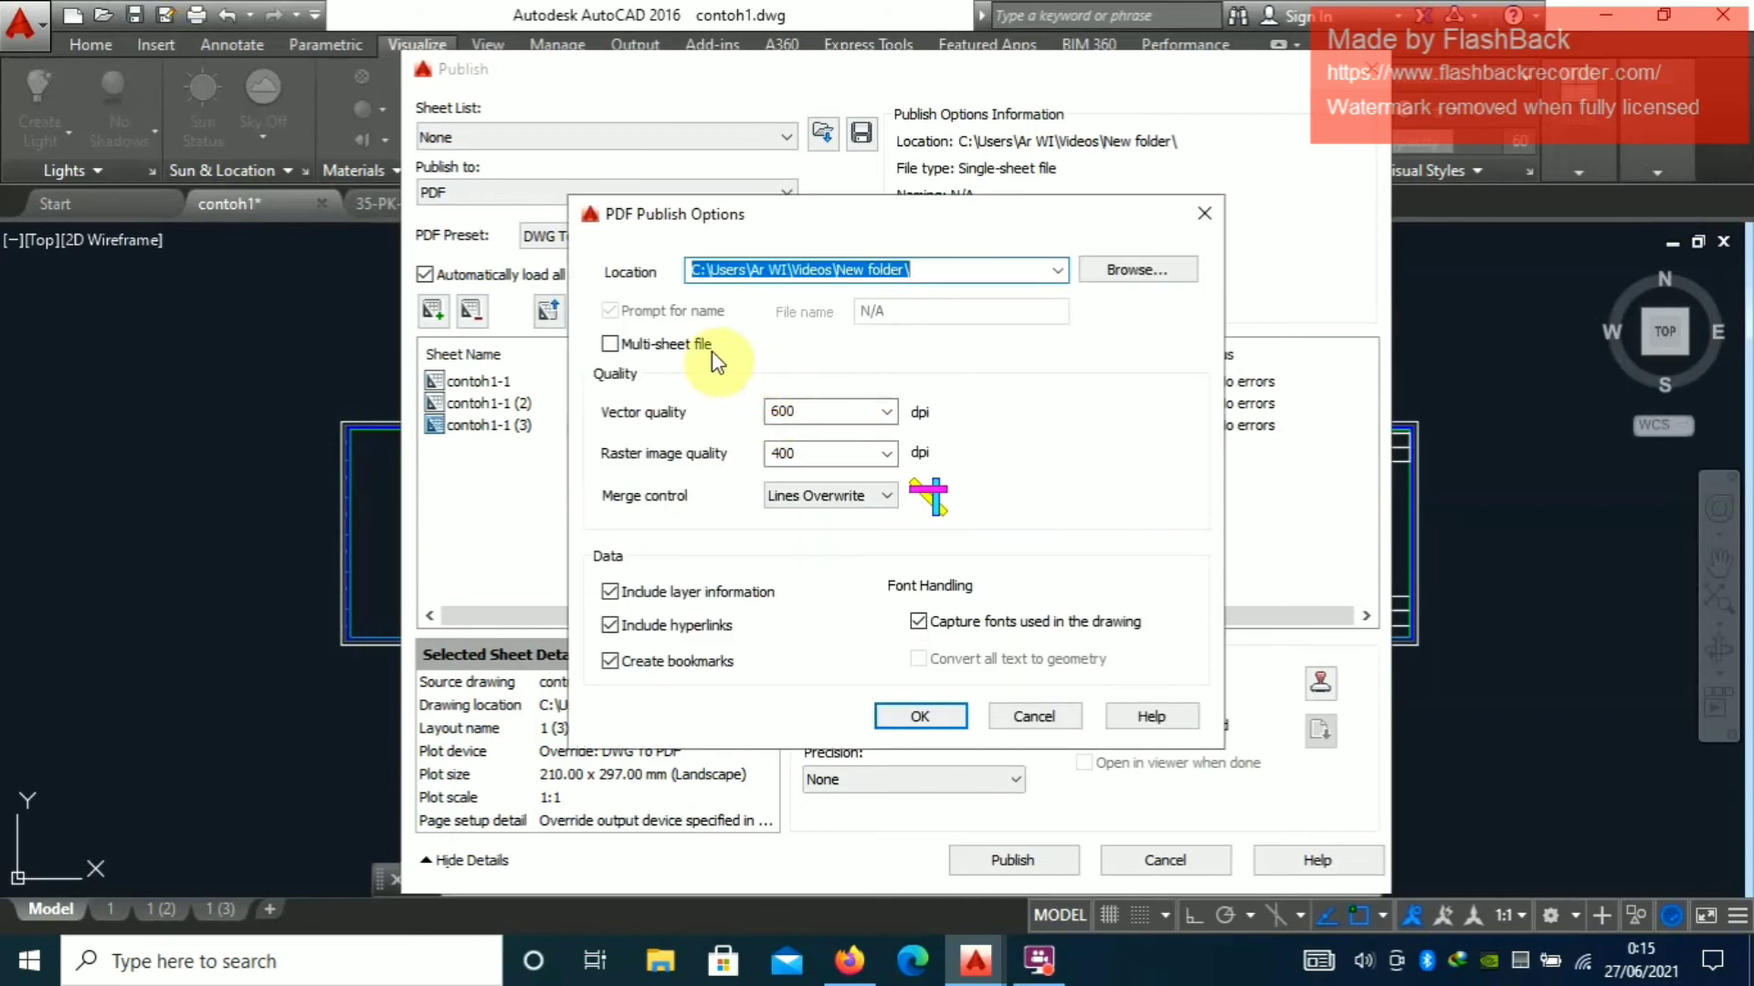
left_click(668, 351)
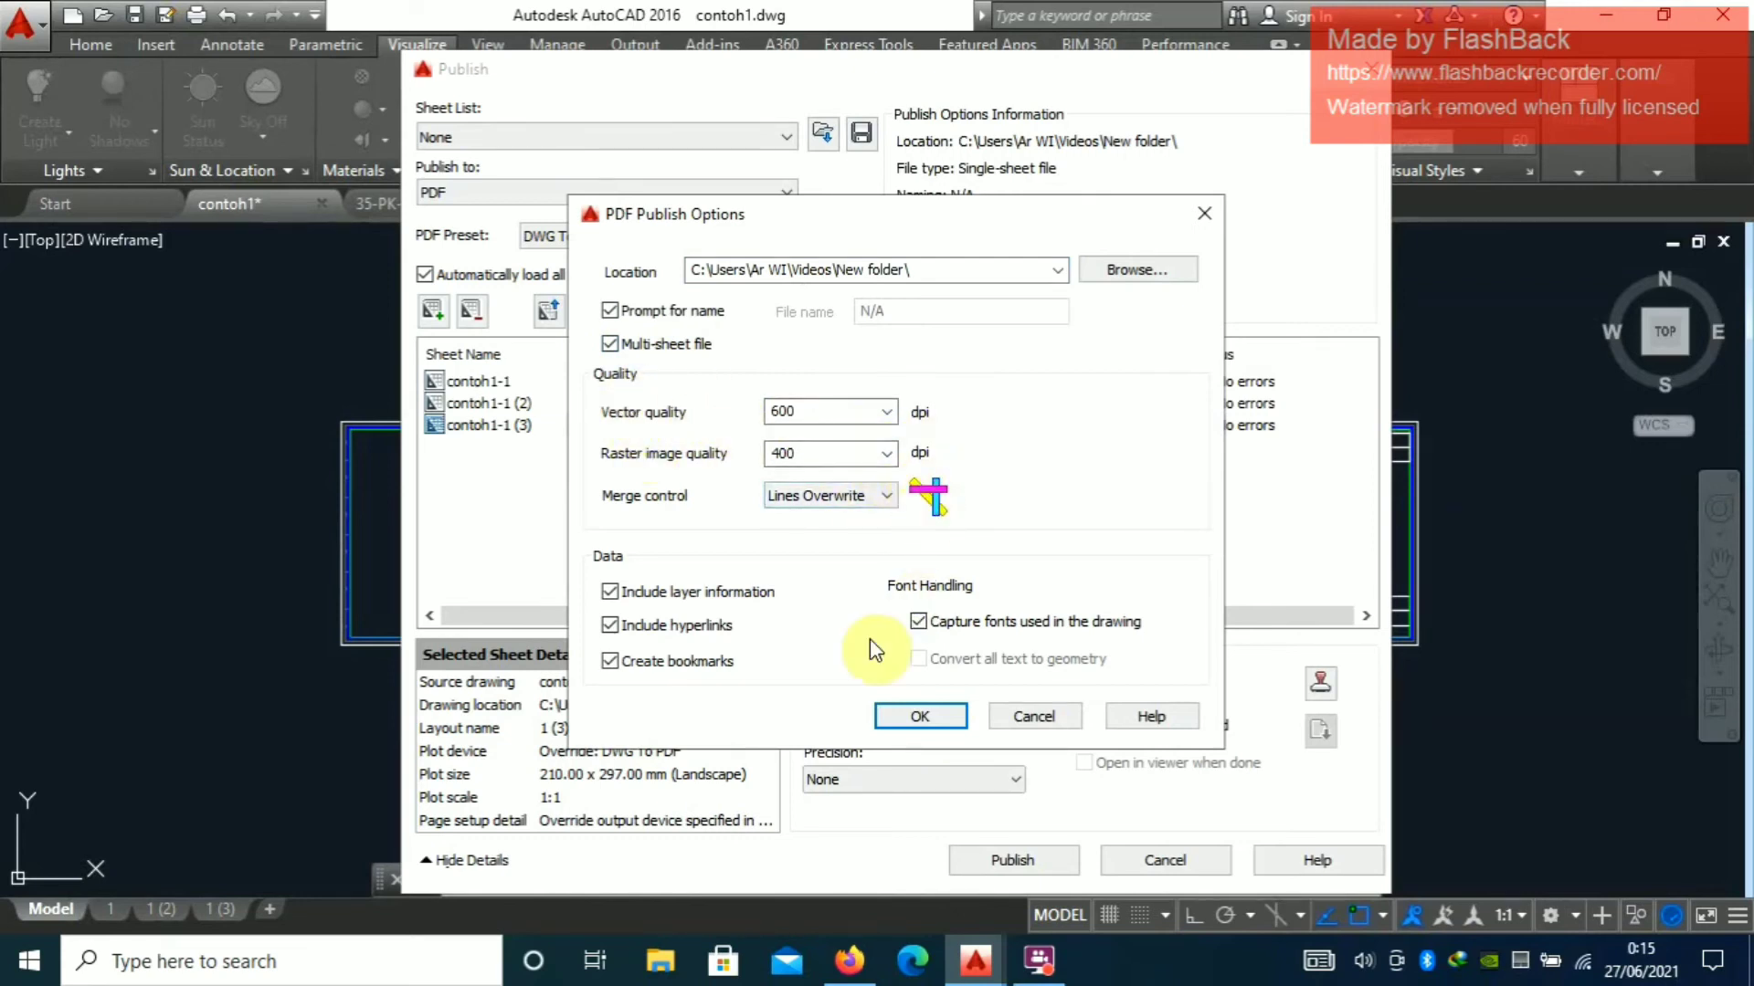
left_click(938, 715)
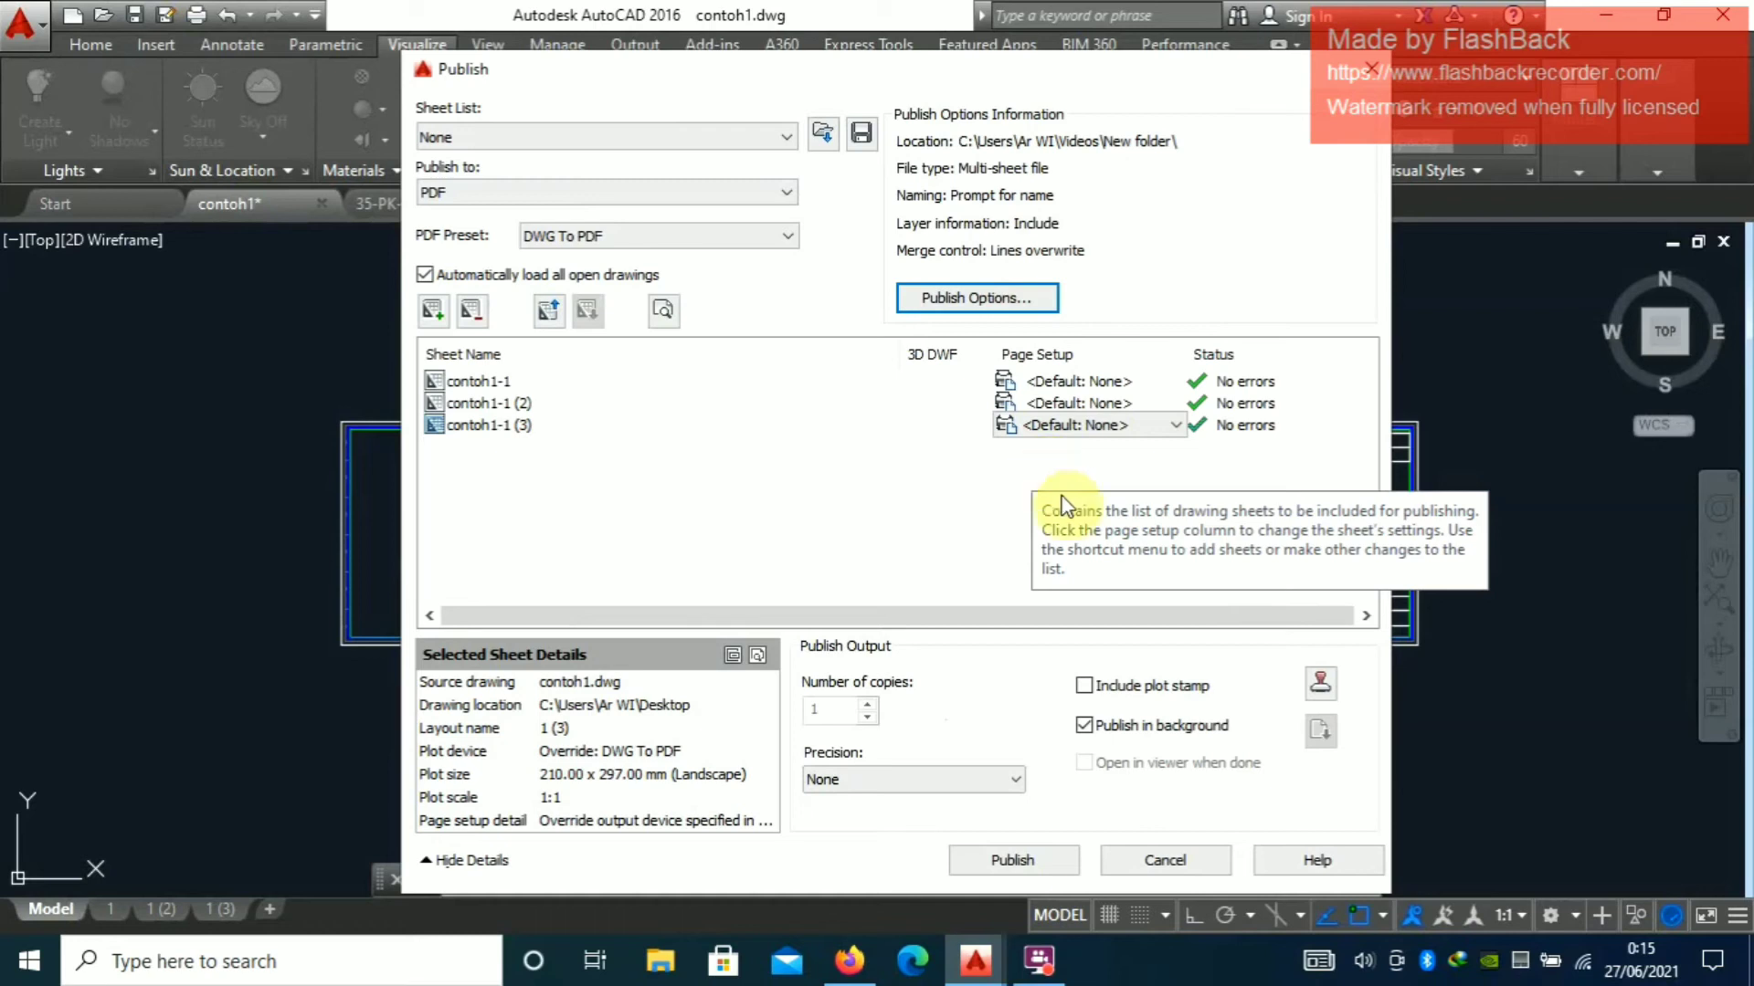
Keep the publish precision at None, turn off Publish in background, and turn on Open in viewer when done
left_click(959, 783)
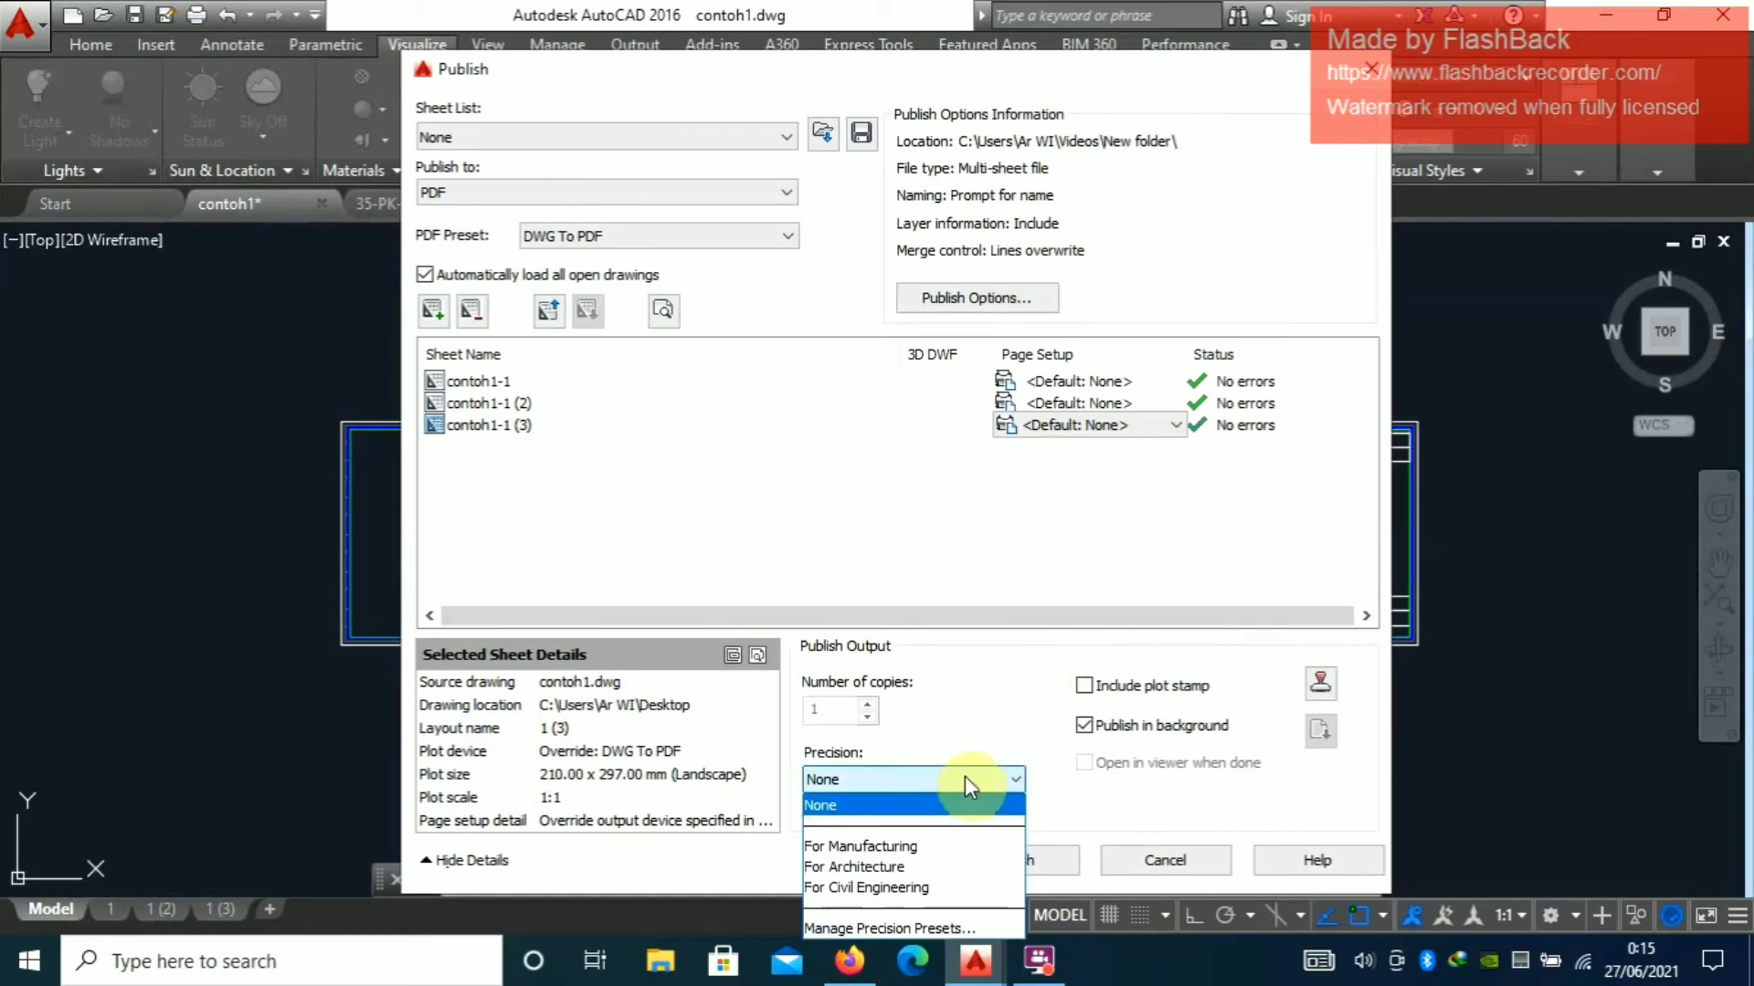
left_click(986, 744)
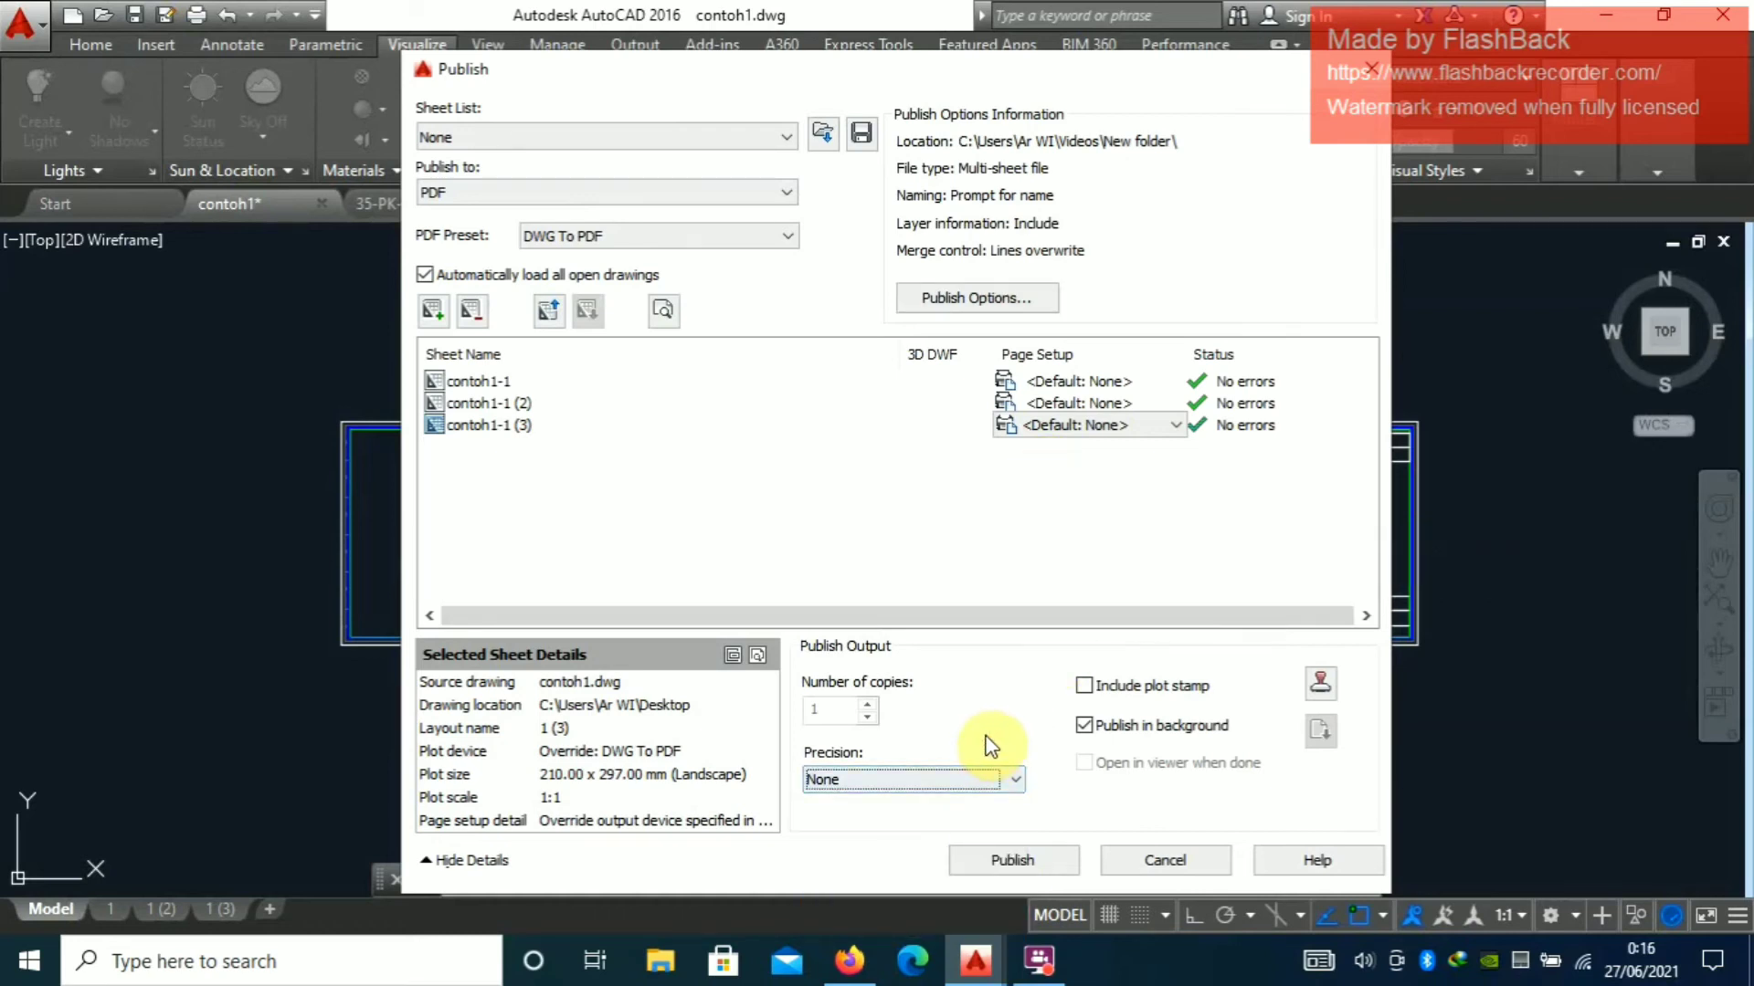
left_click(1084, 726)
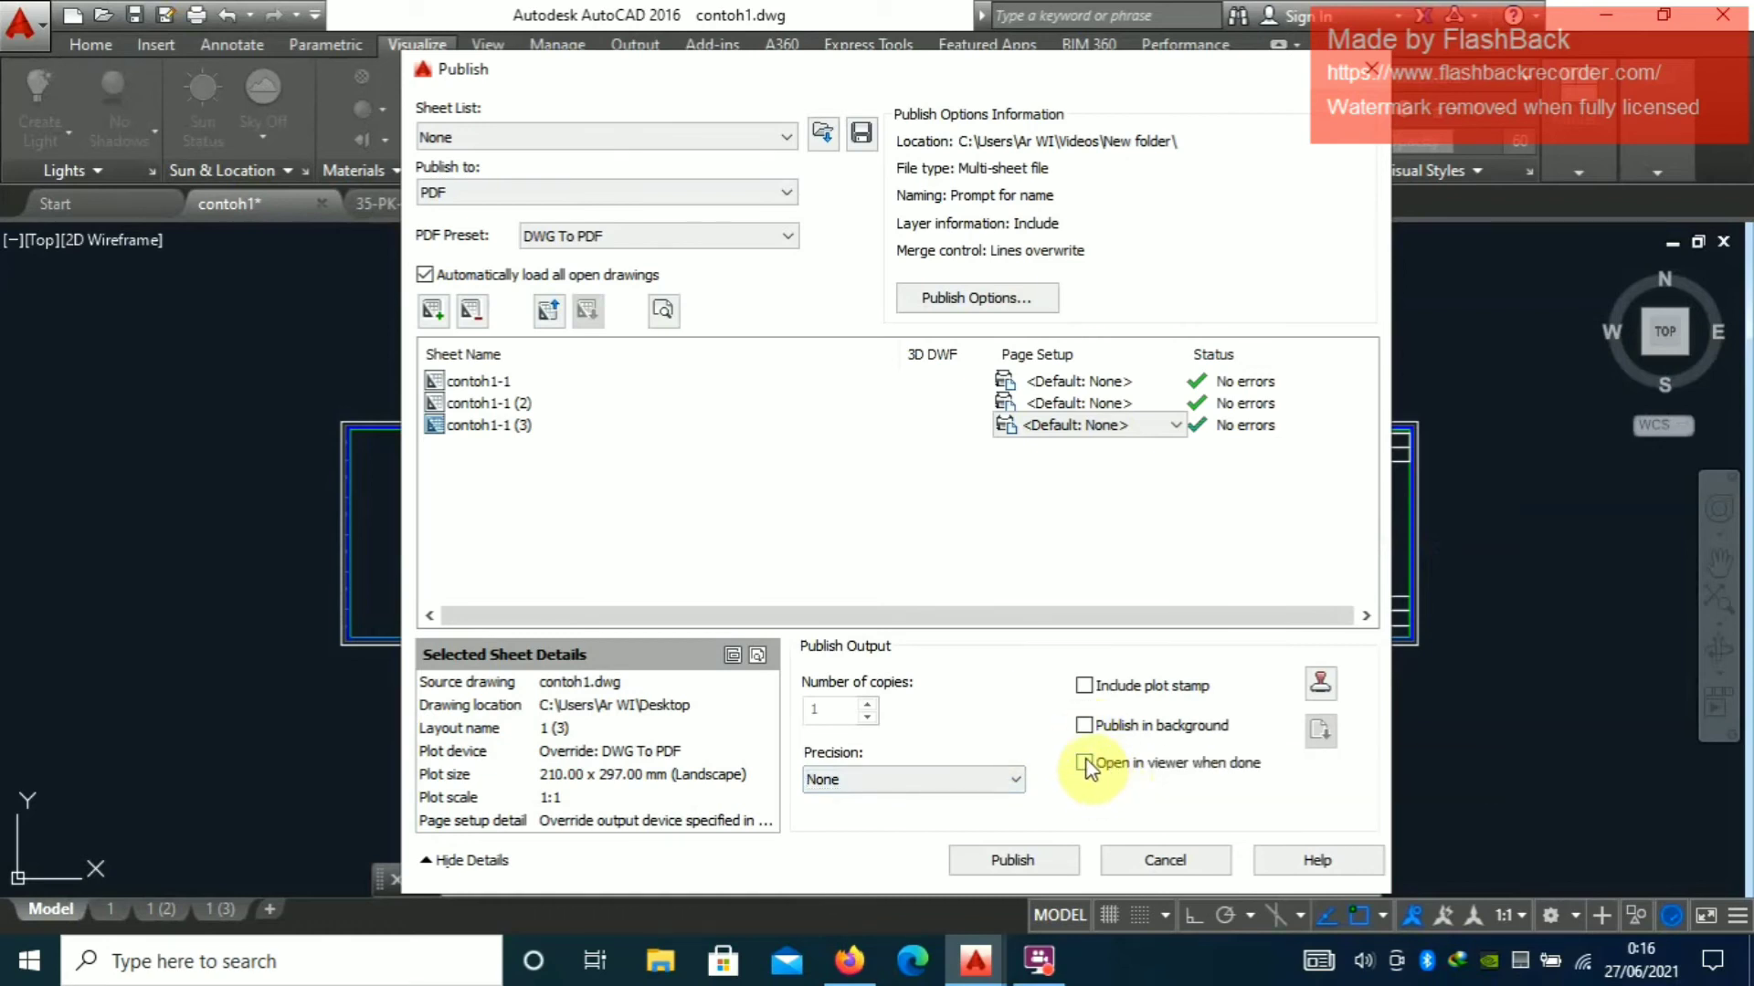
left_click(1087, 766)
Publish the sheets as contoh1.pdf in New folder, without saving the current list of sheets
left_click(1026, 854)
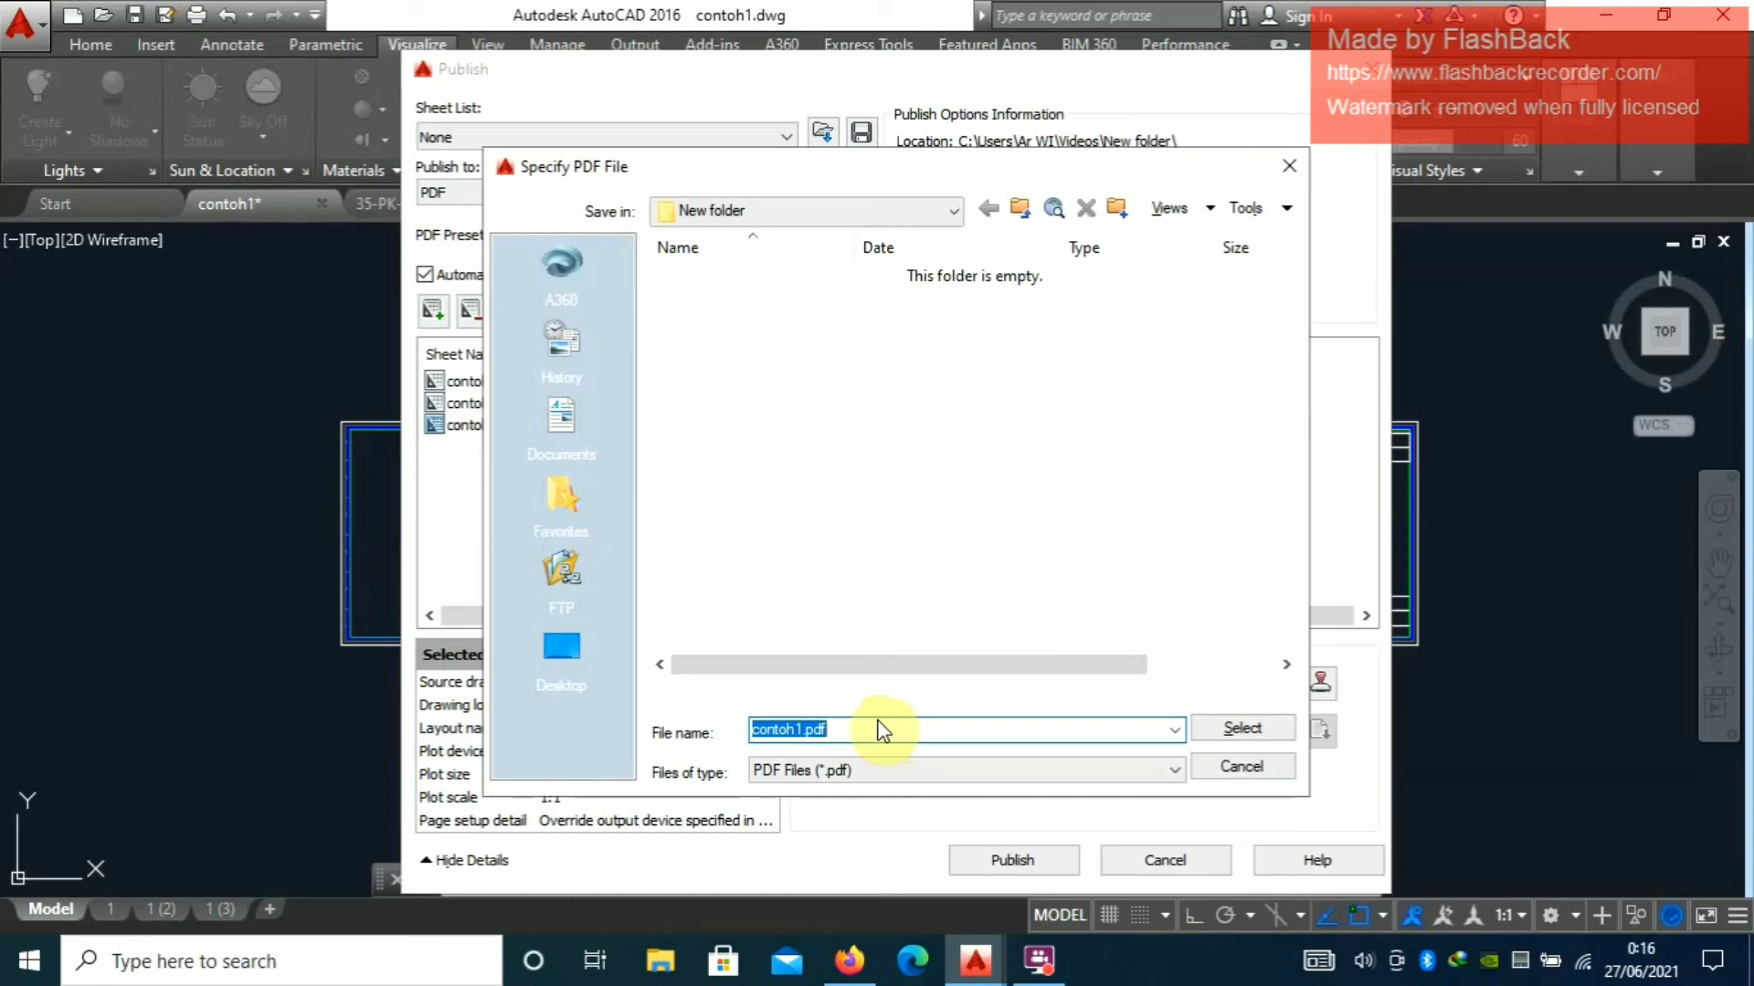
left_click(841, 729)
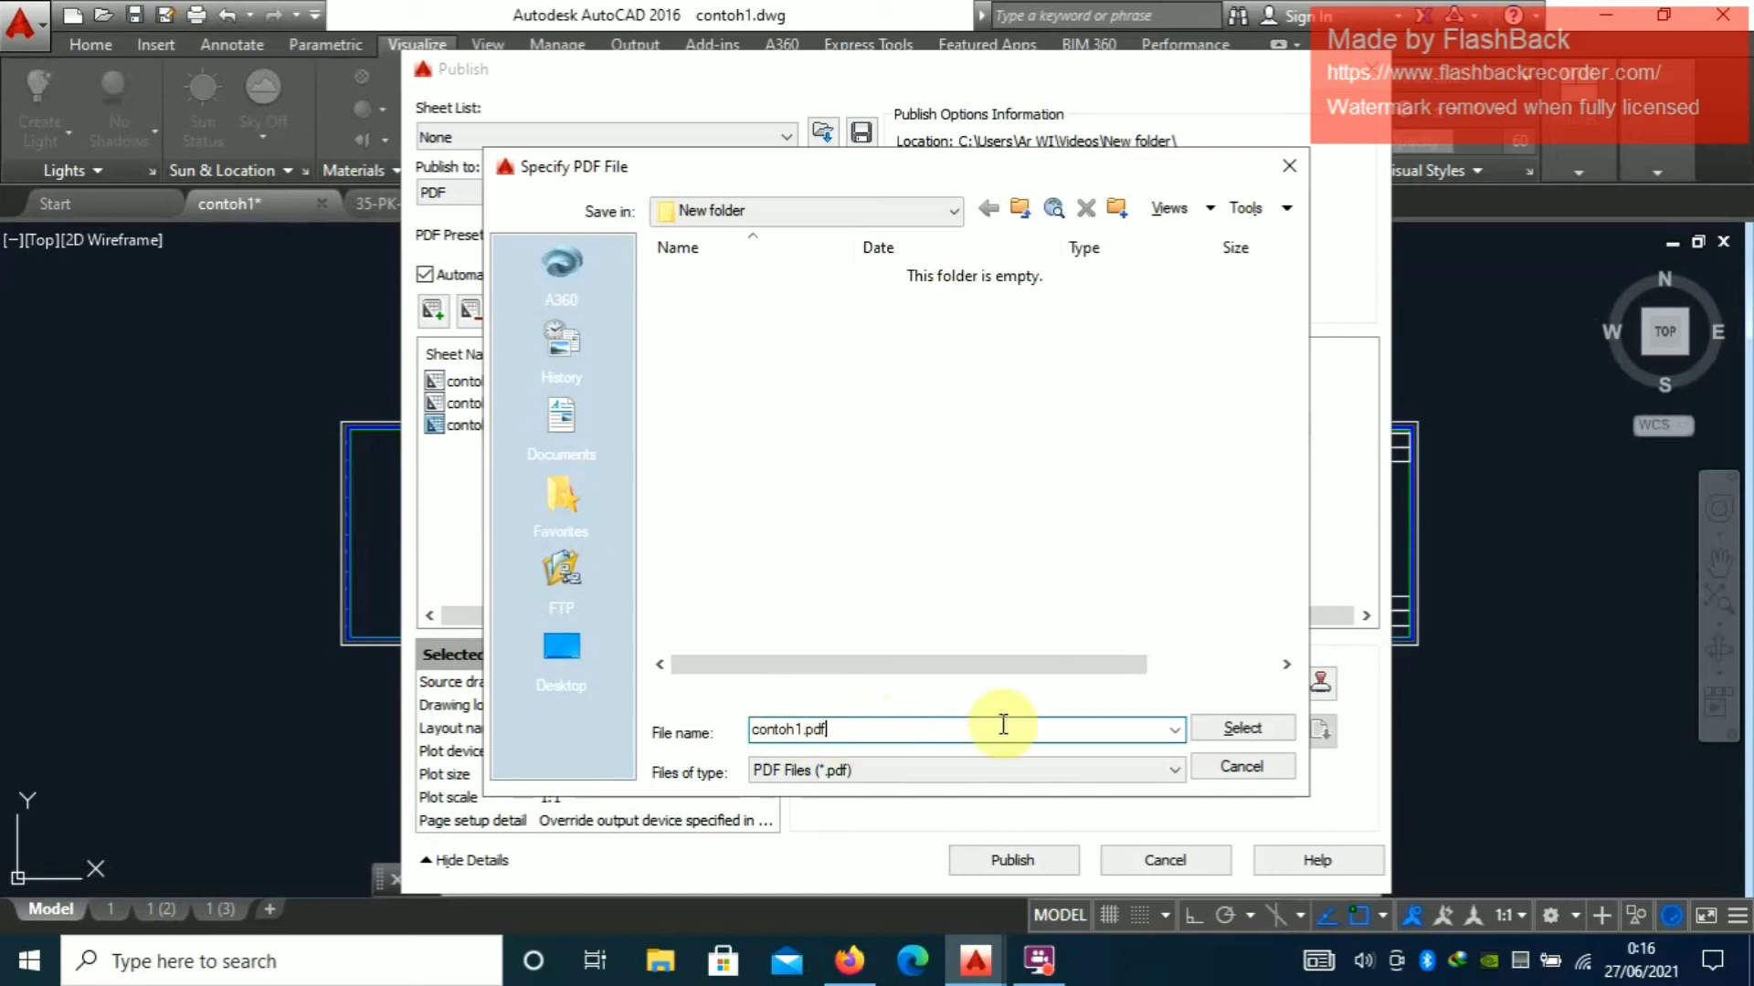
left_click(1235, 731)
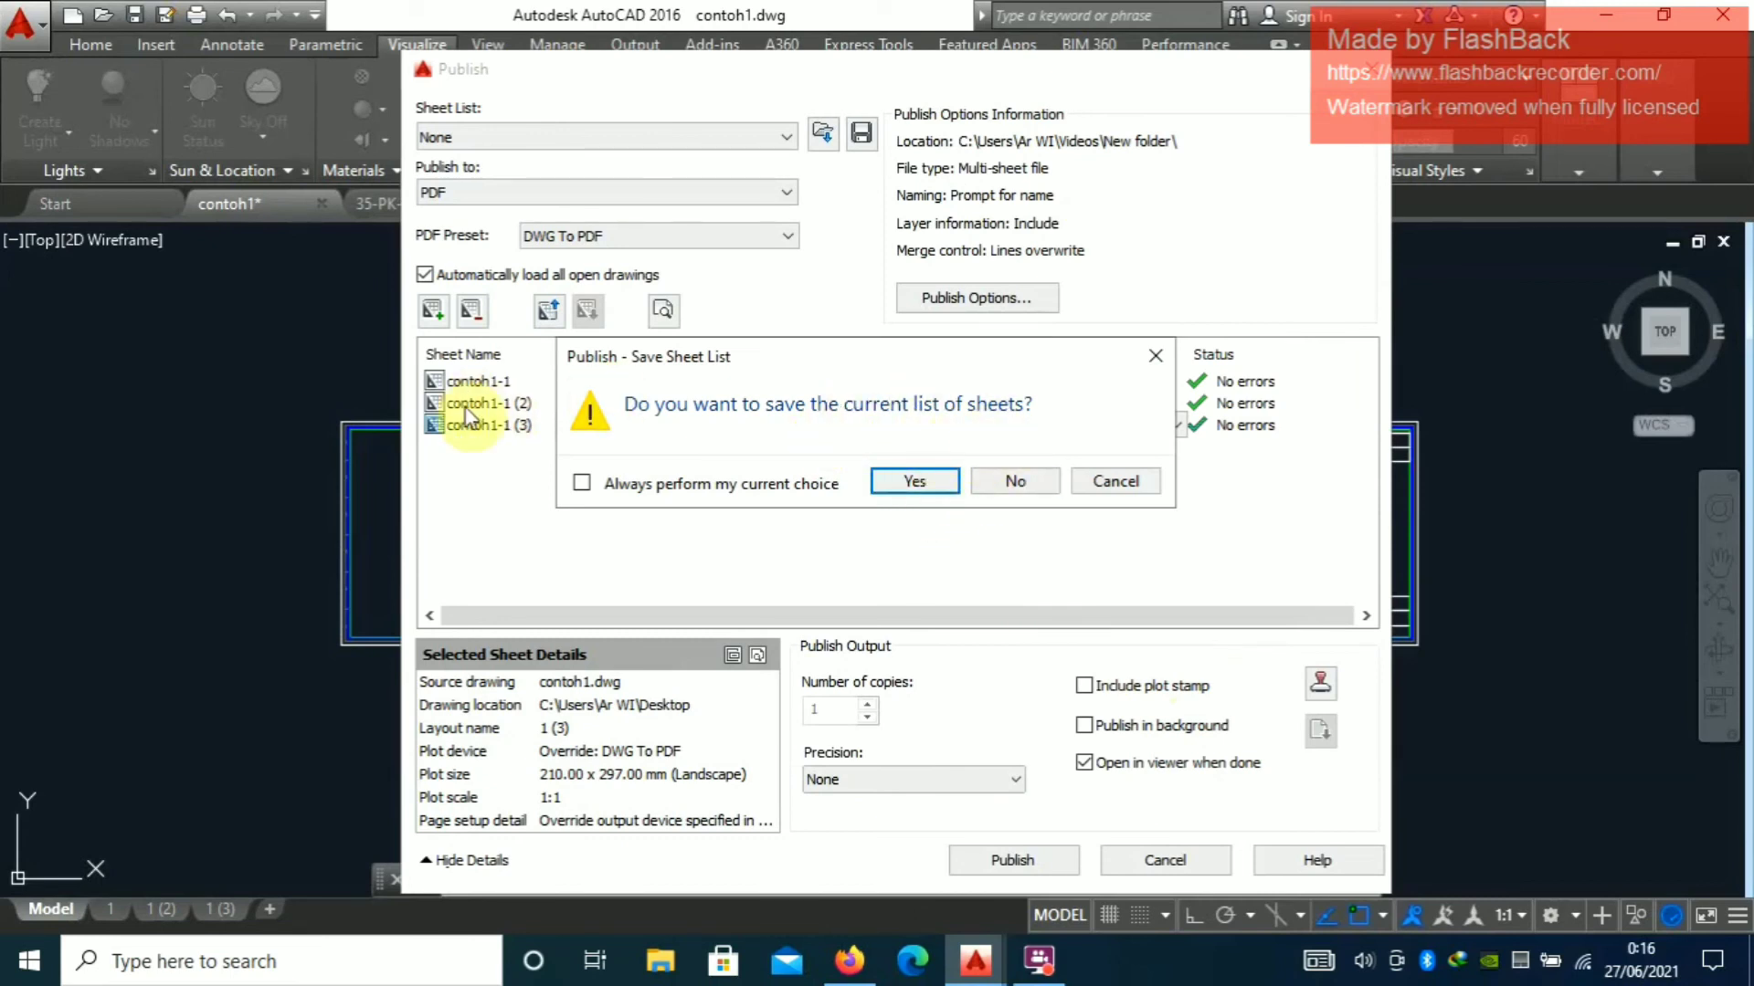
left_click(1001, 484)
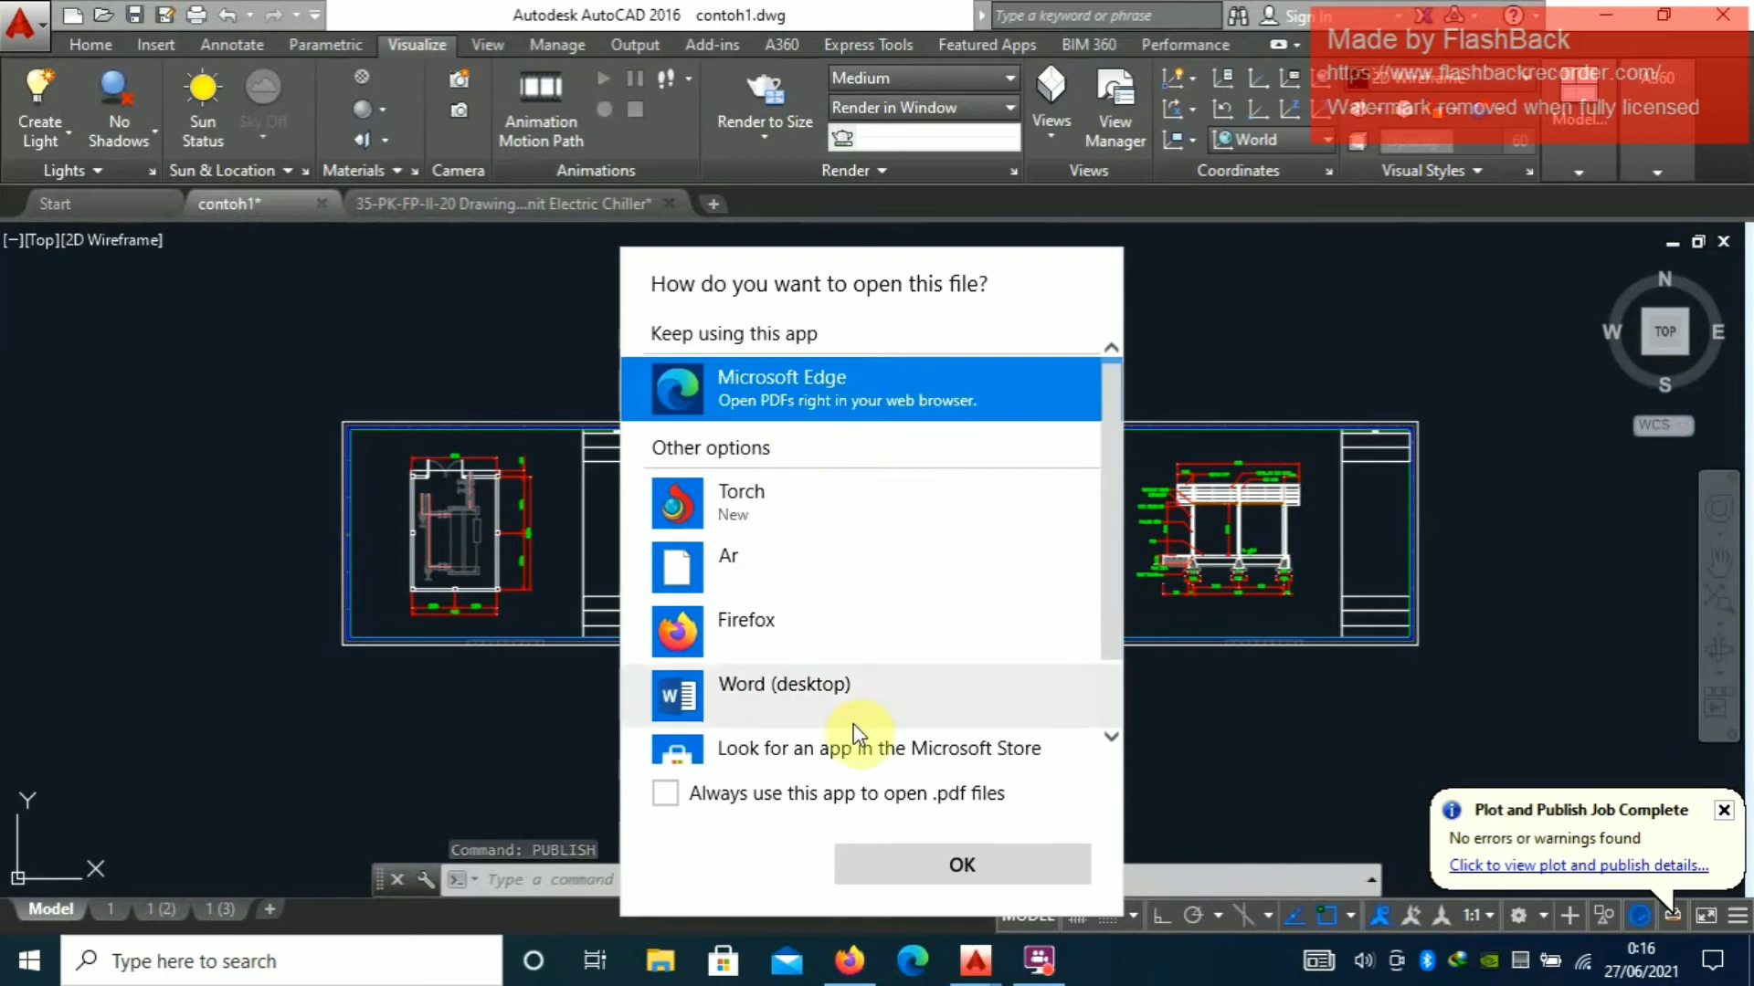
Open the published PDF in Microsoft Edge, set it as the permanent app for .pdf files, and maximize the window
left_click(814, 796)
left_click(921, 868)
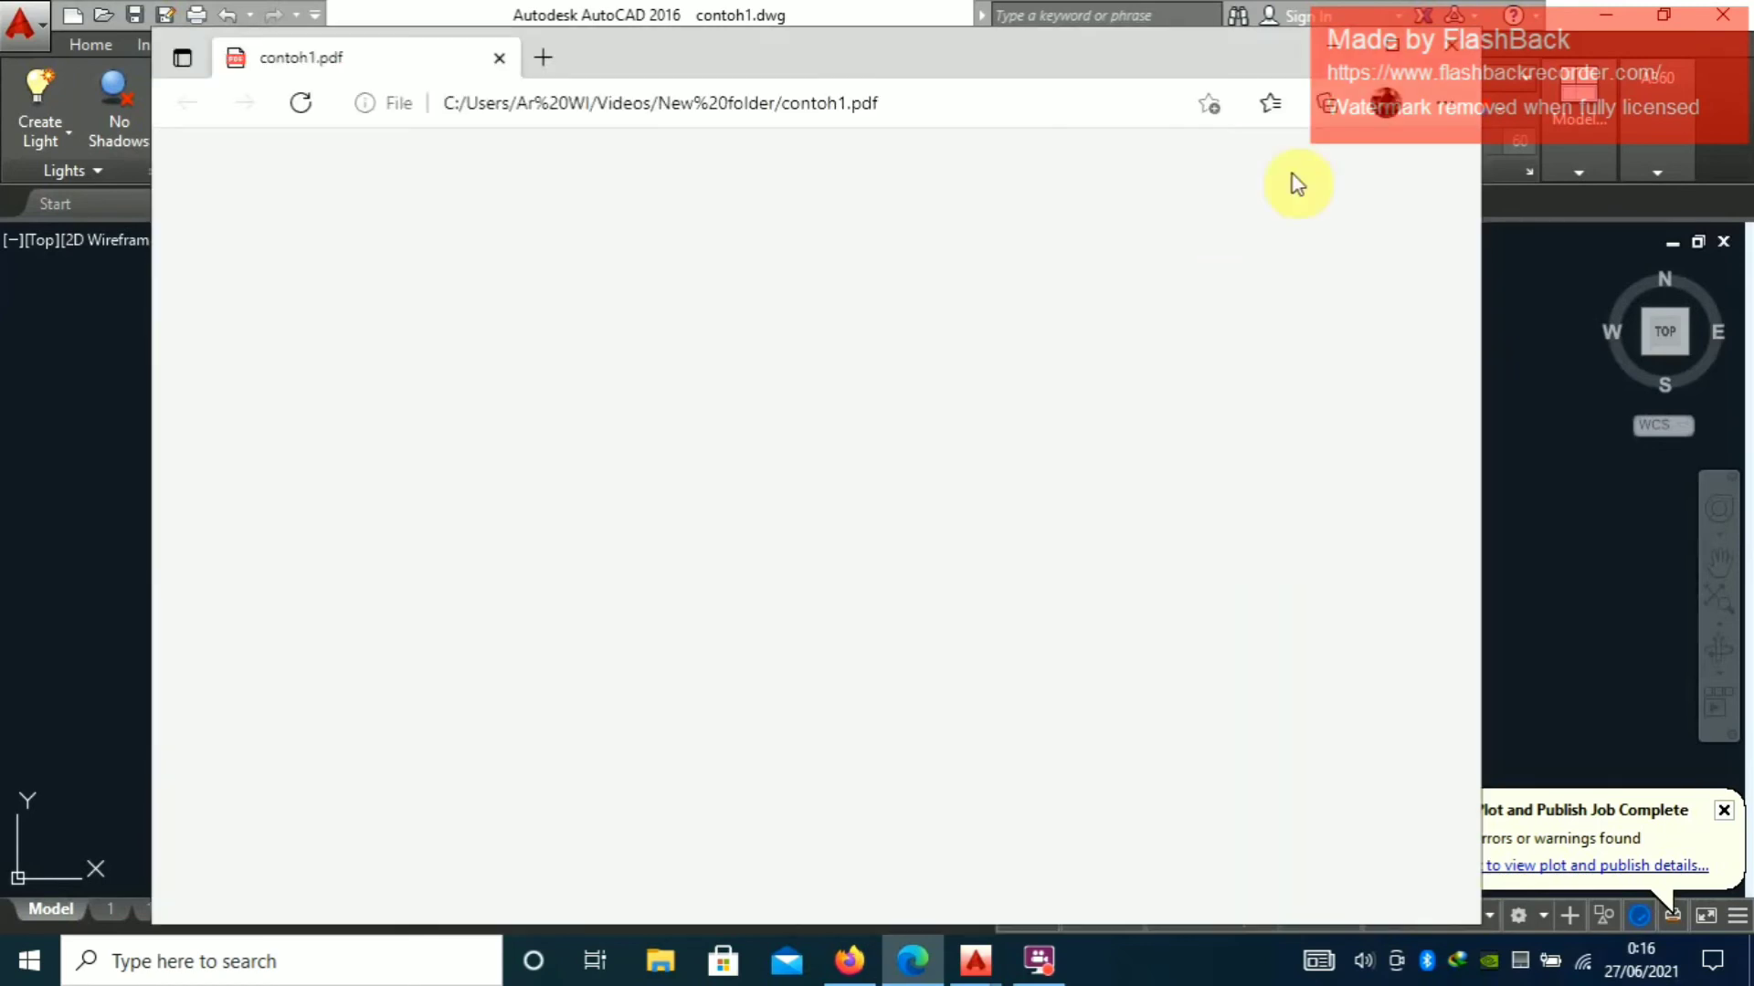
left_click(1400, 53)
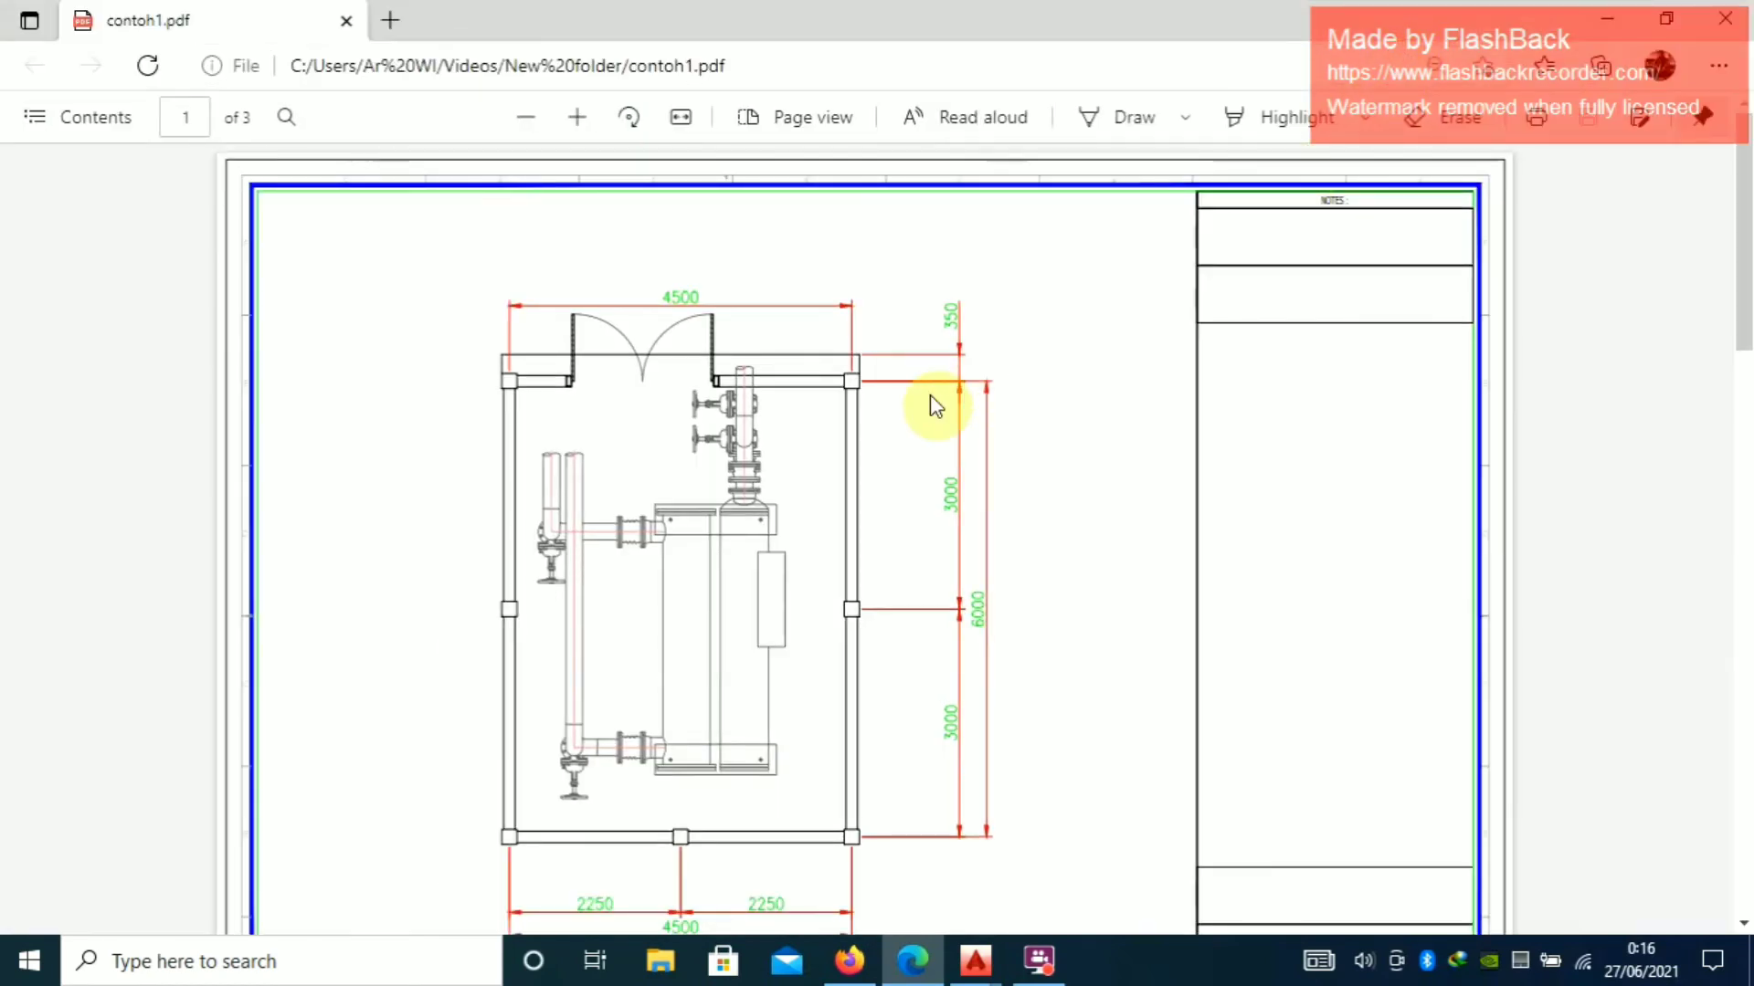
Look through all pages of contoh1.pdf at a reduced zoom and close the PDF viewer
scroll(848, 495, "down", 3, "ctrl")
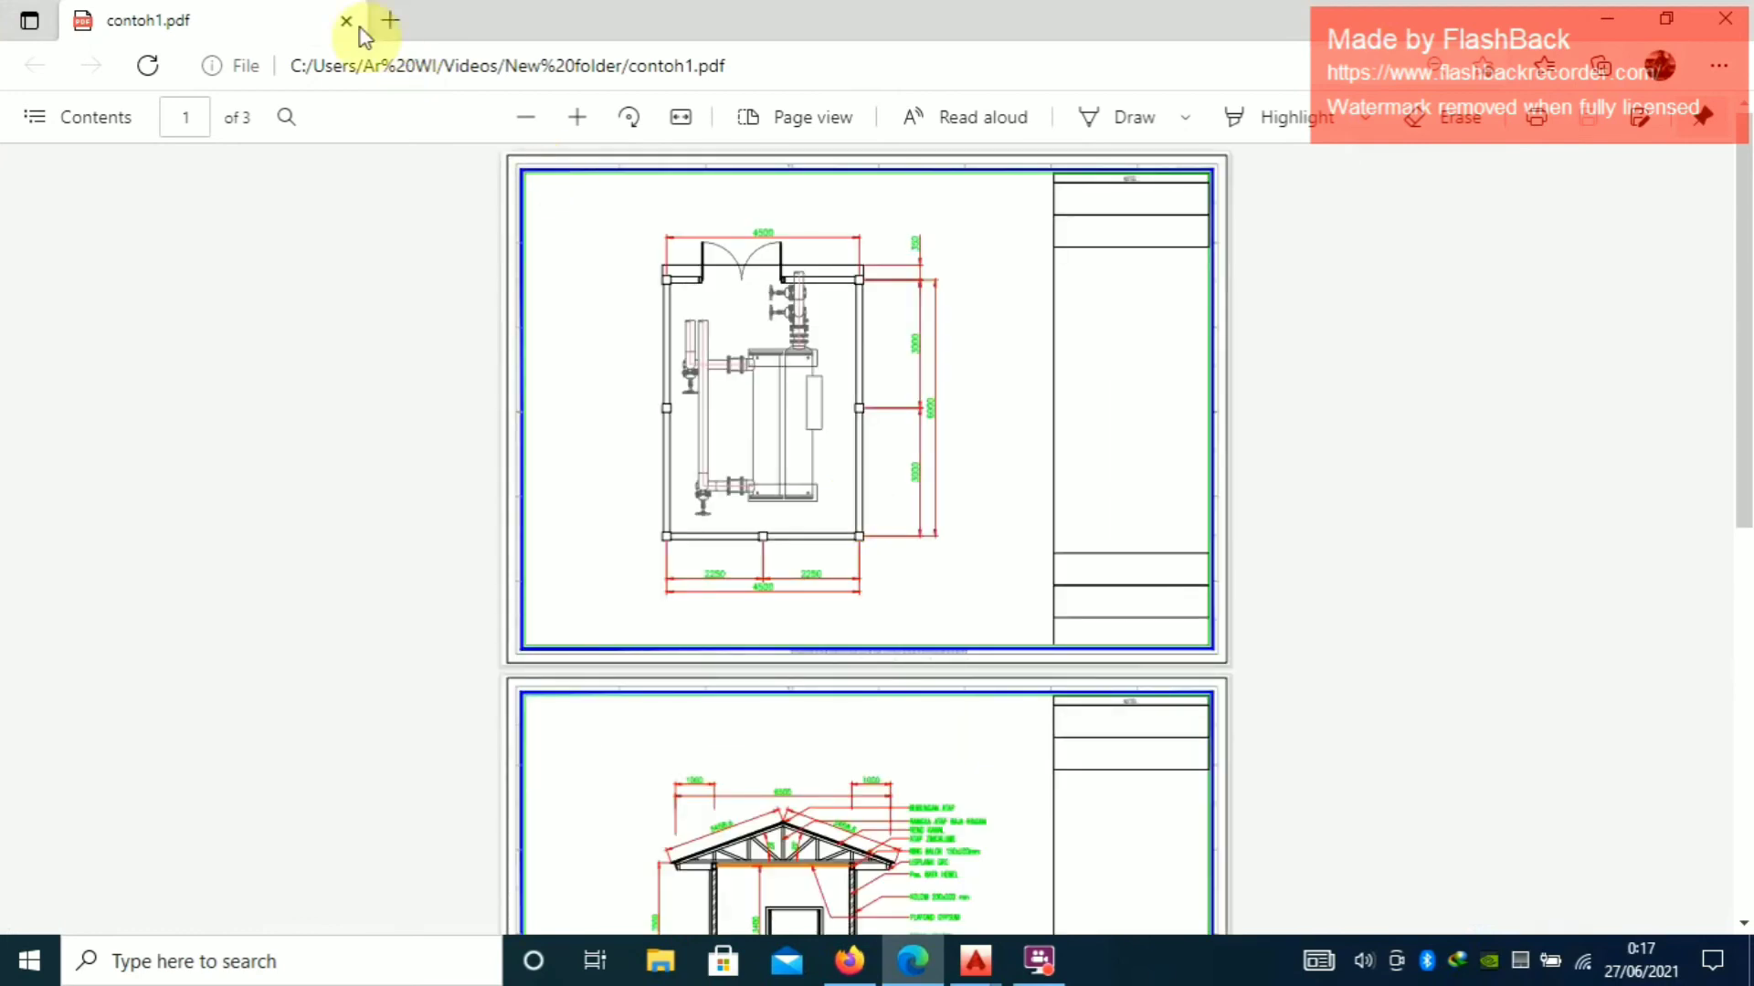
scroll(918, 402, "down", 8)
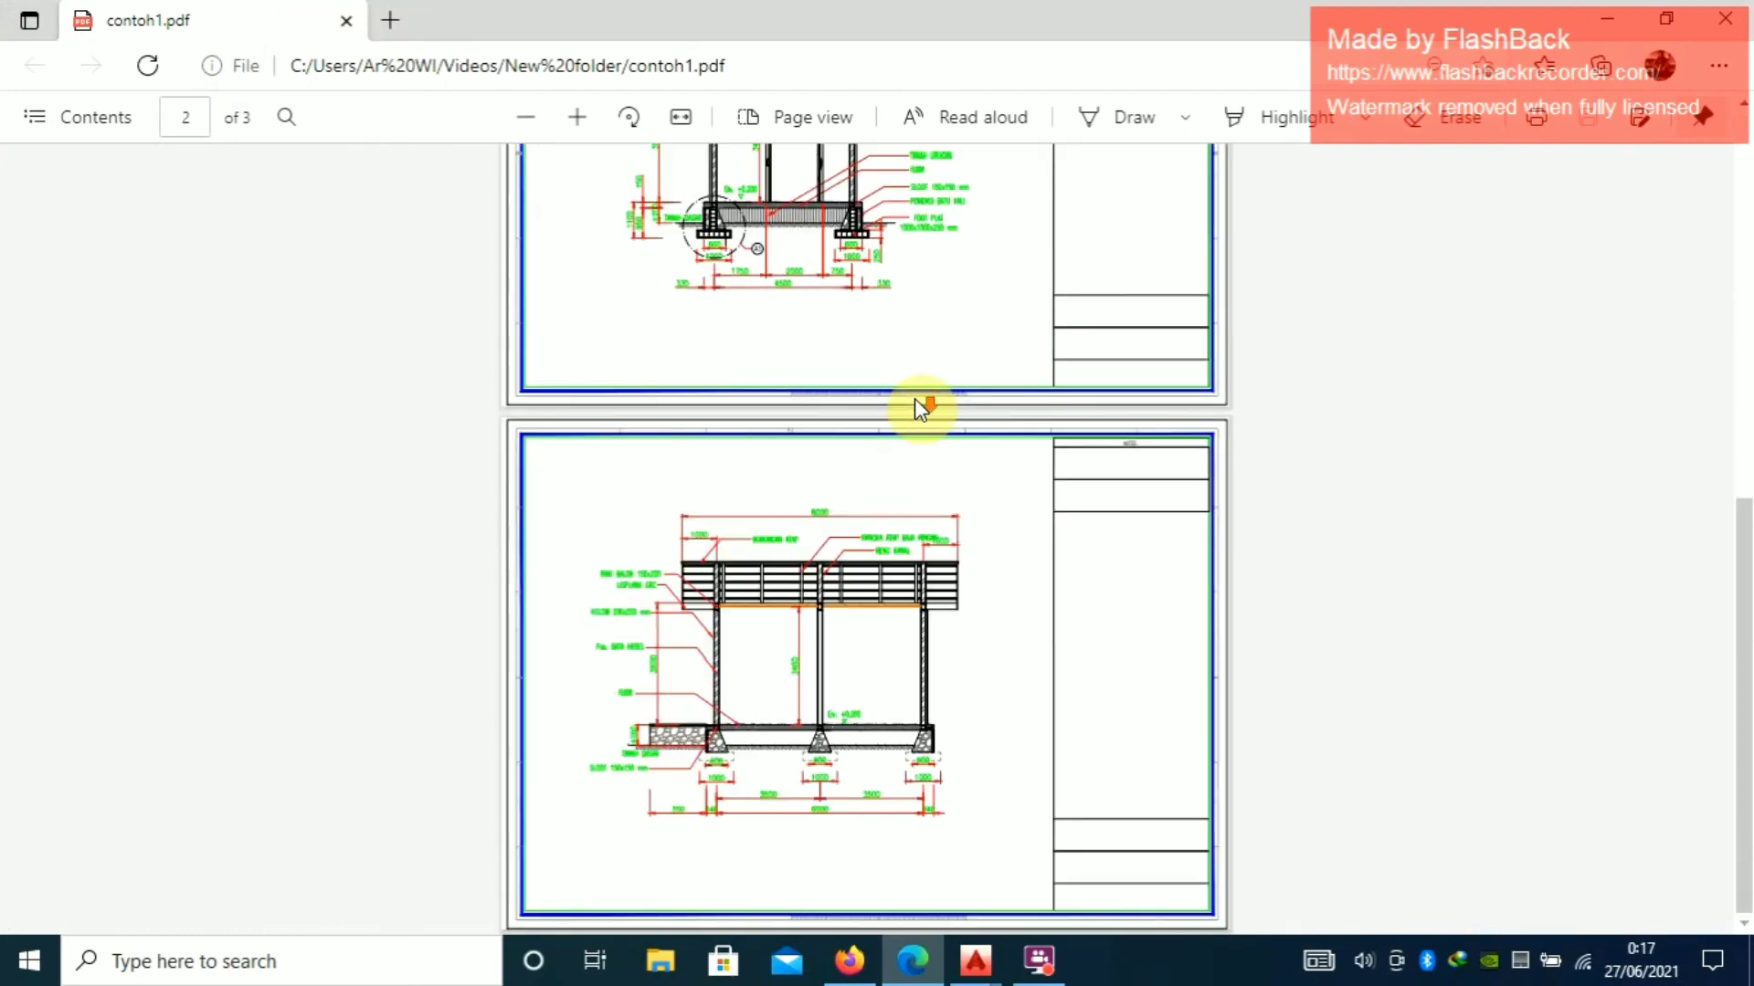
scroll(914, 398, "up", 9)
scroll(916, 399, "down", 5)
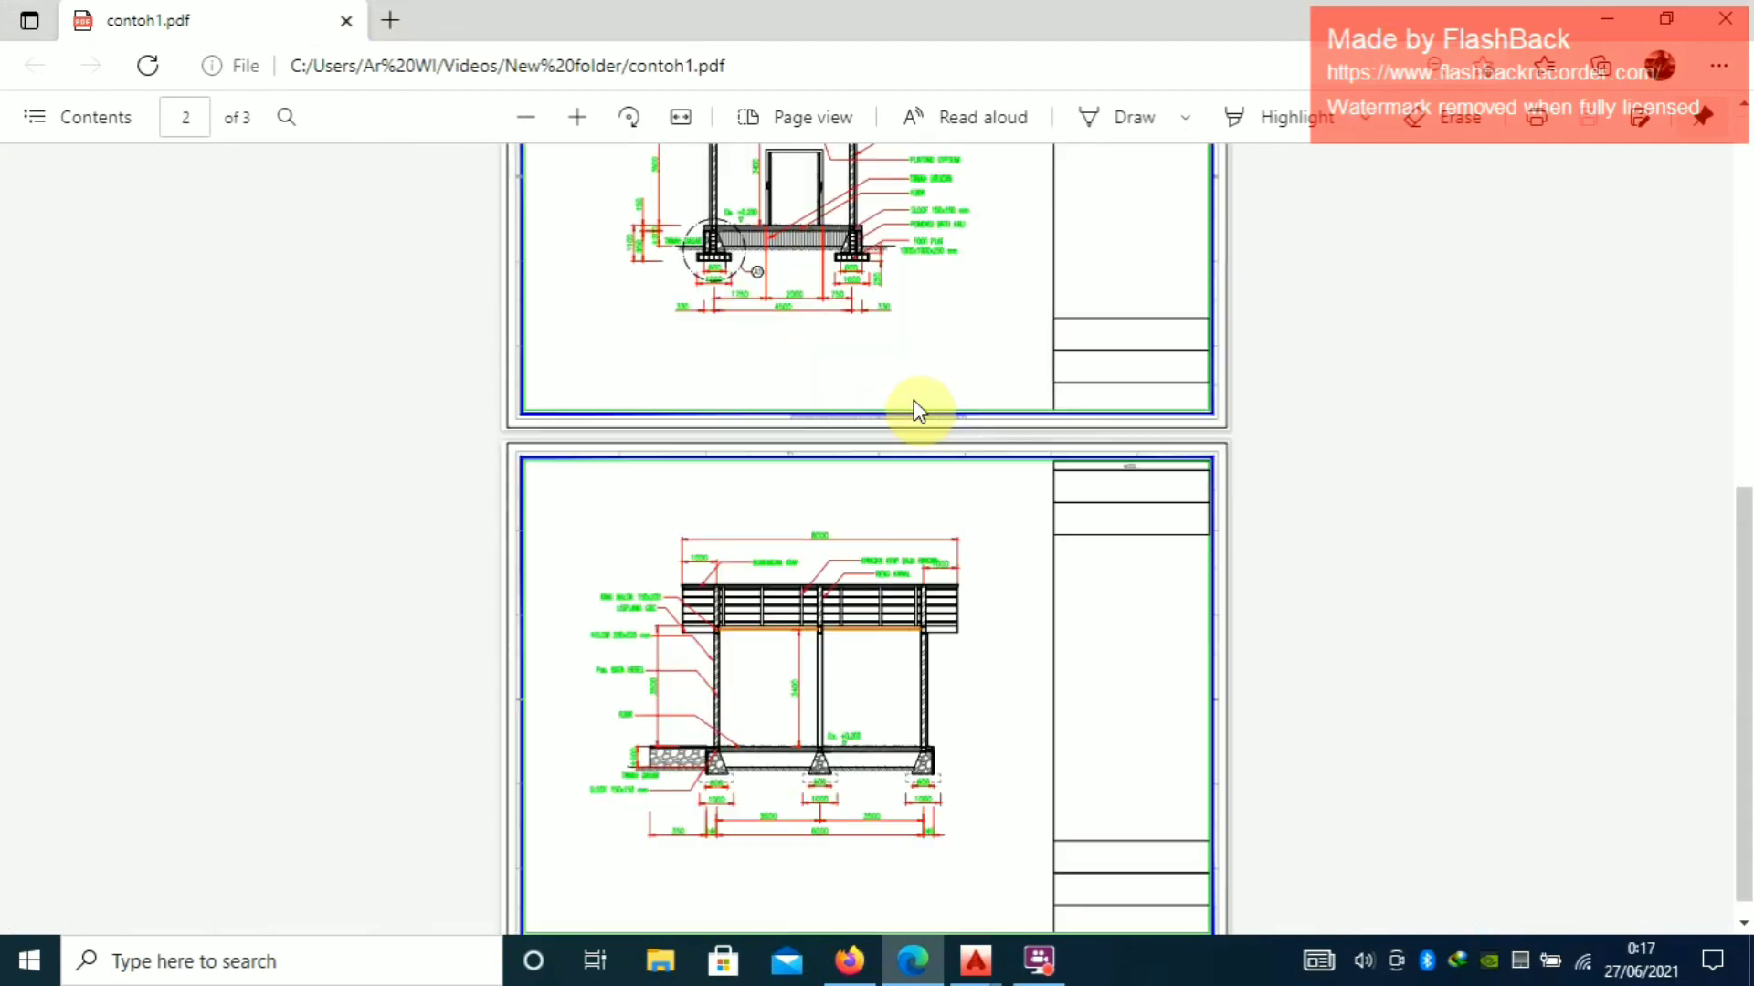
scroll(916, 403, "up", 5)
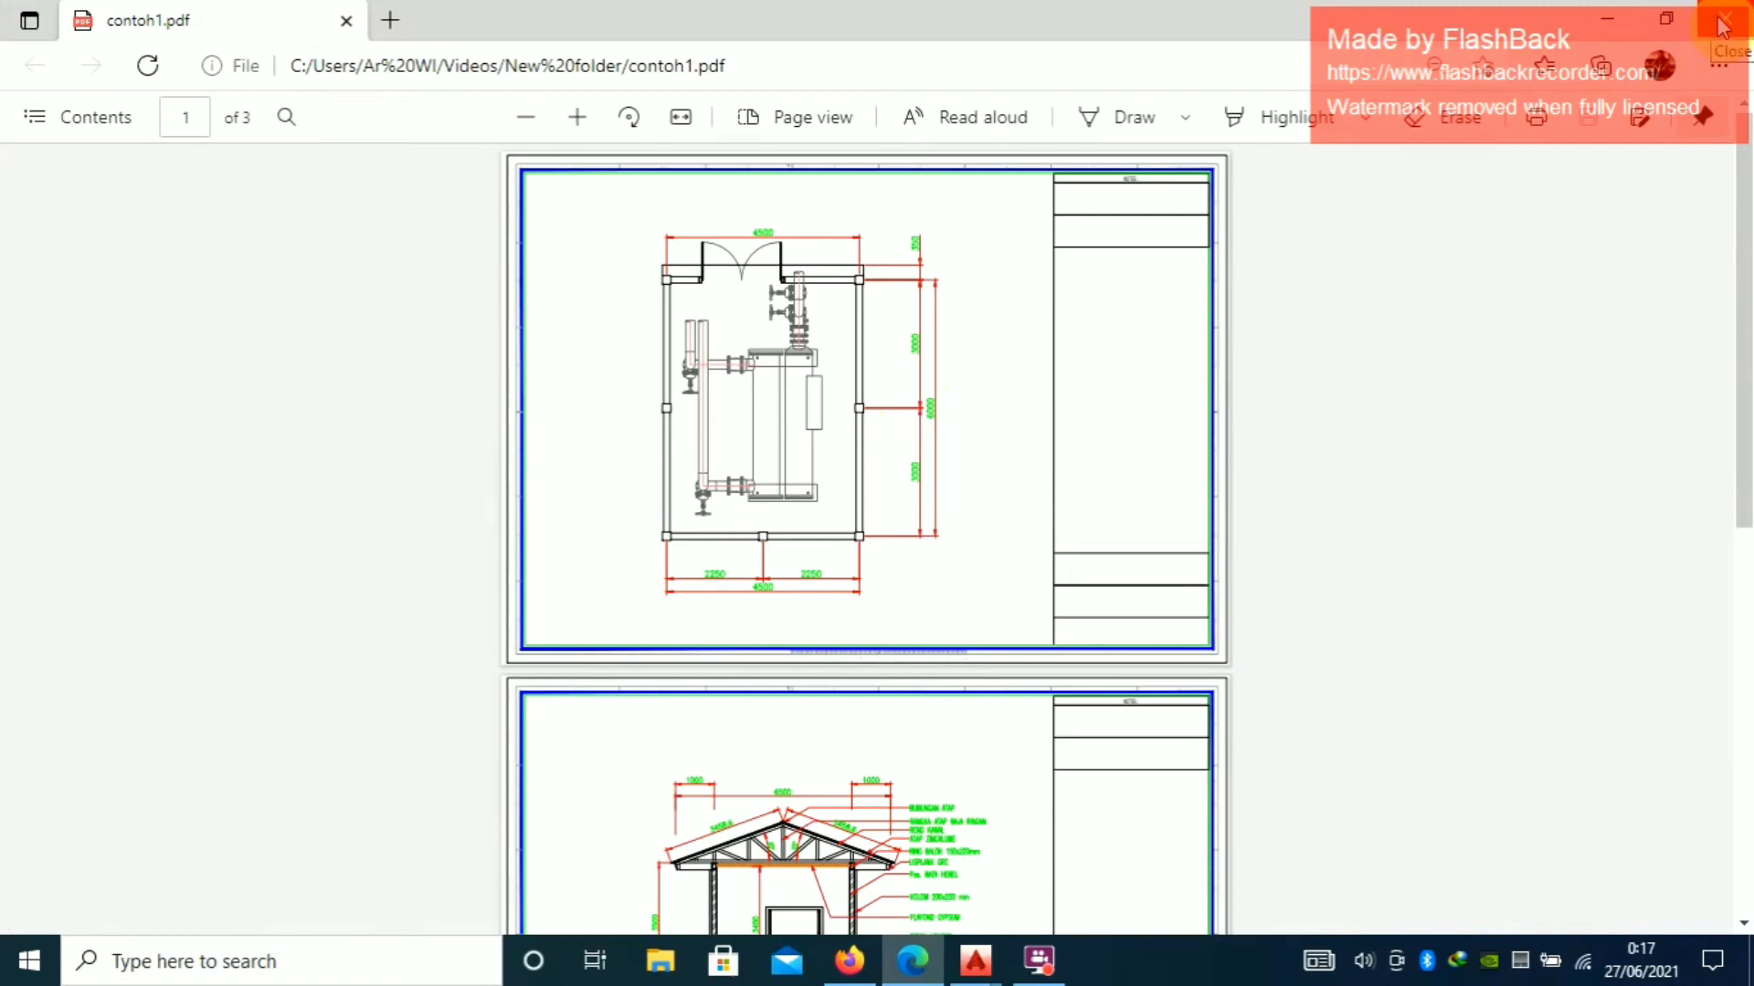
left_click(1723, 25)
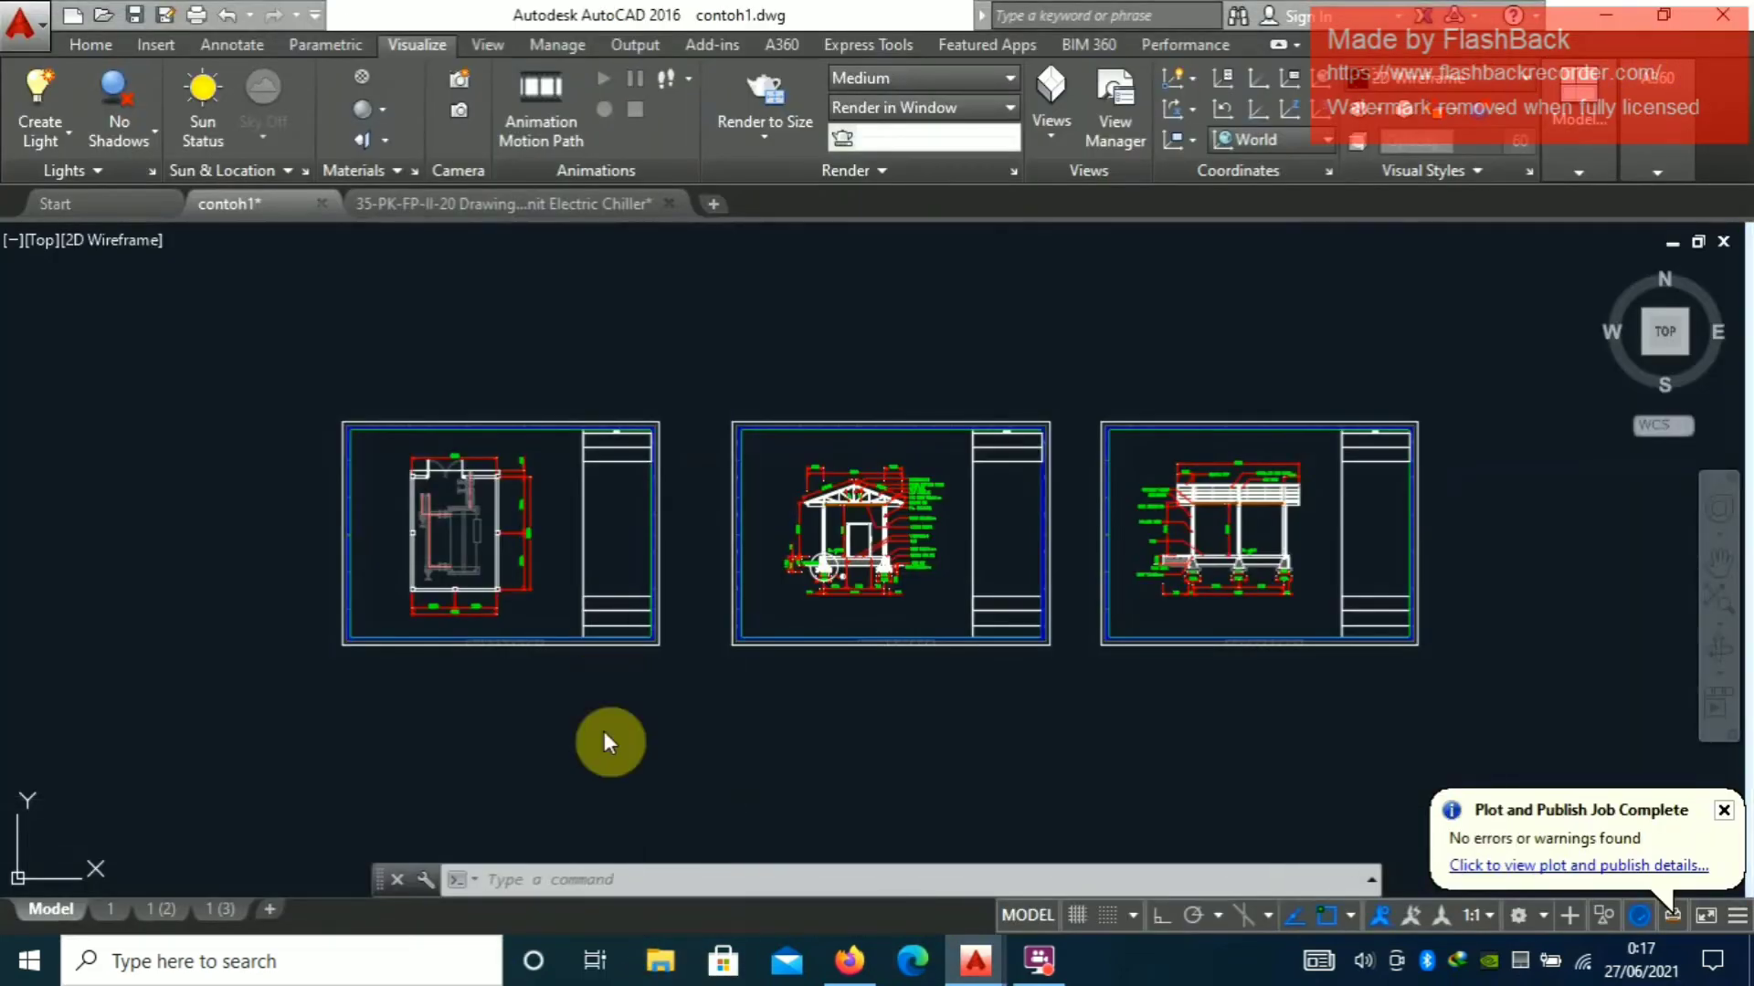
Switch to File Explorer and open New folder inside Videos, where the PDF was published
key("super+e")
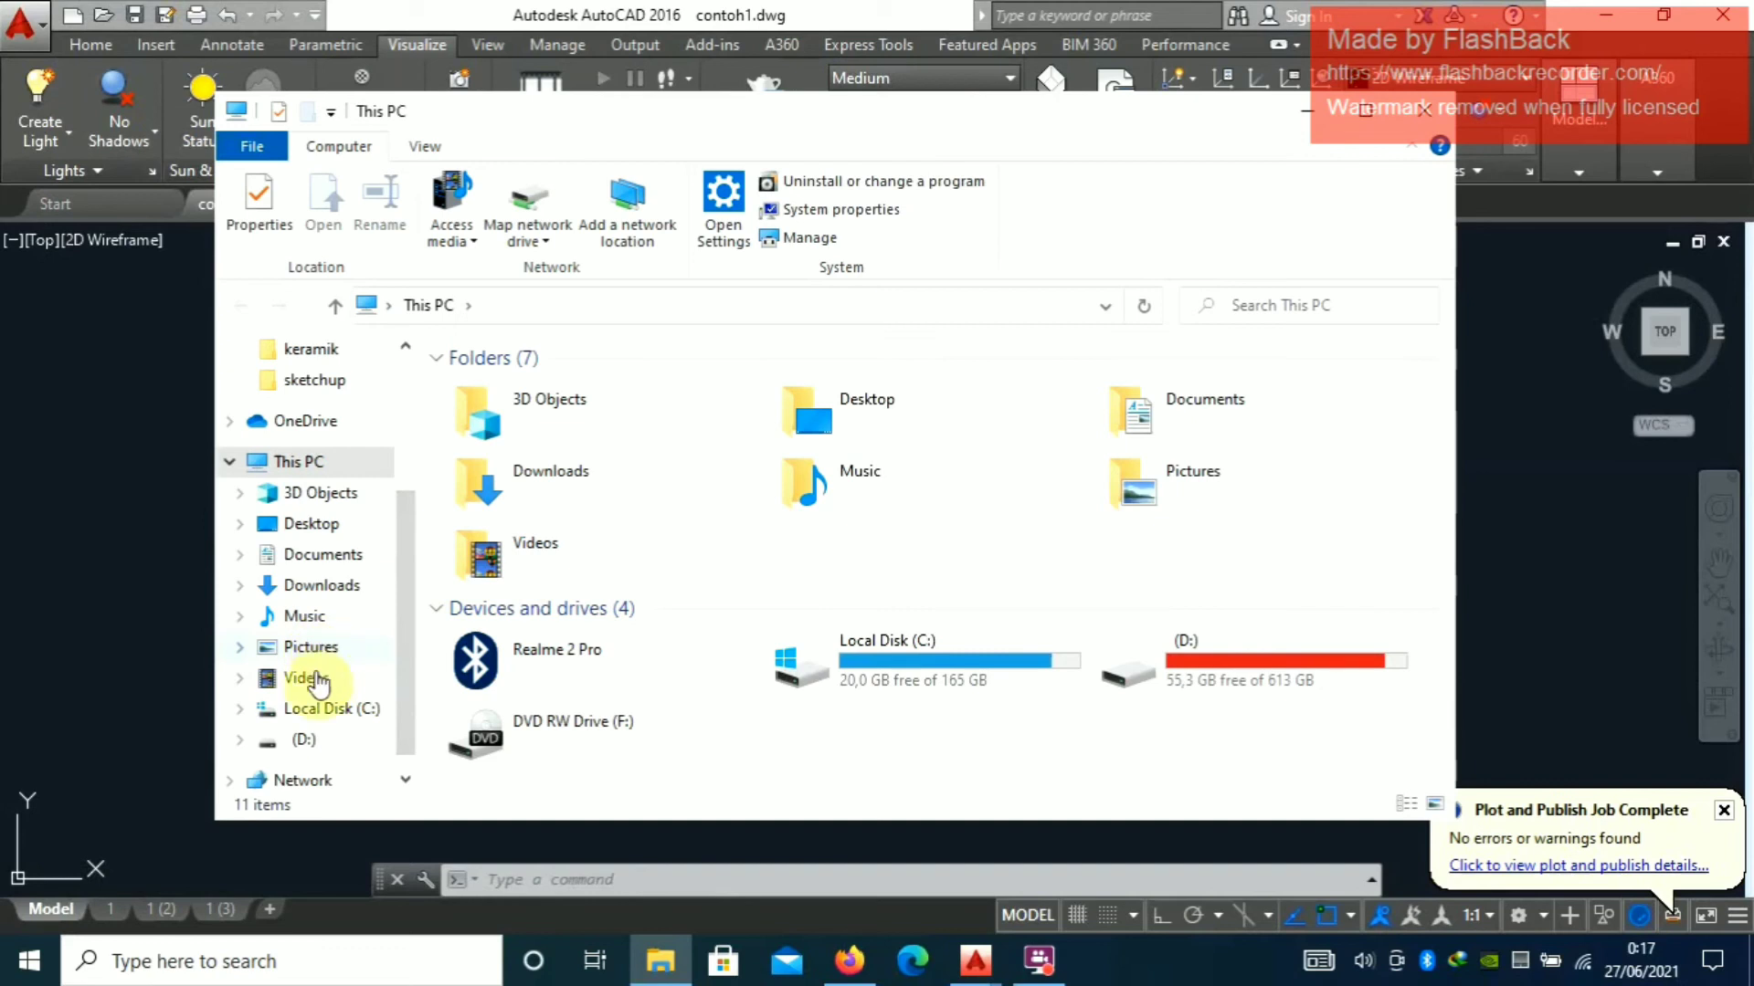
left_click(309, 679)
double_click(645, 445)
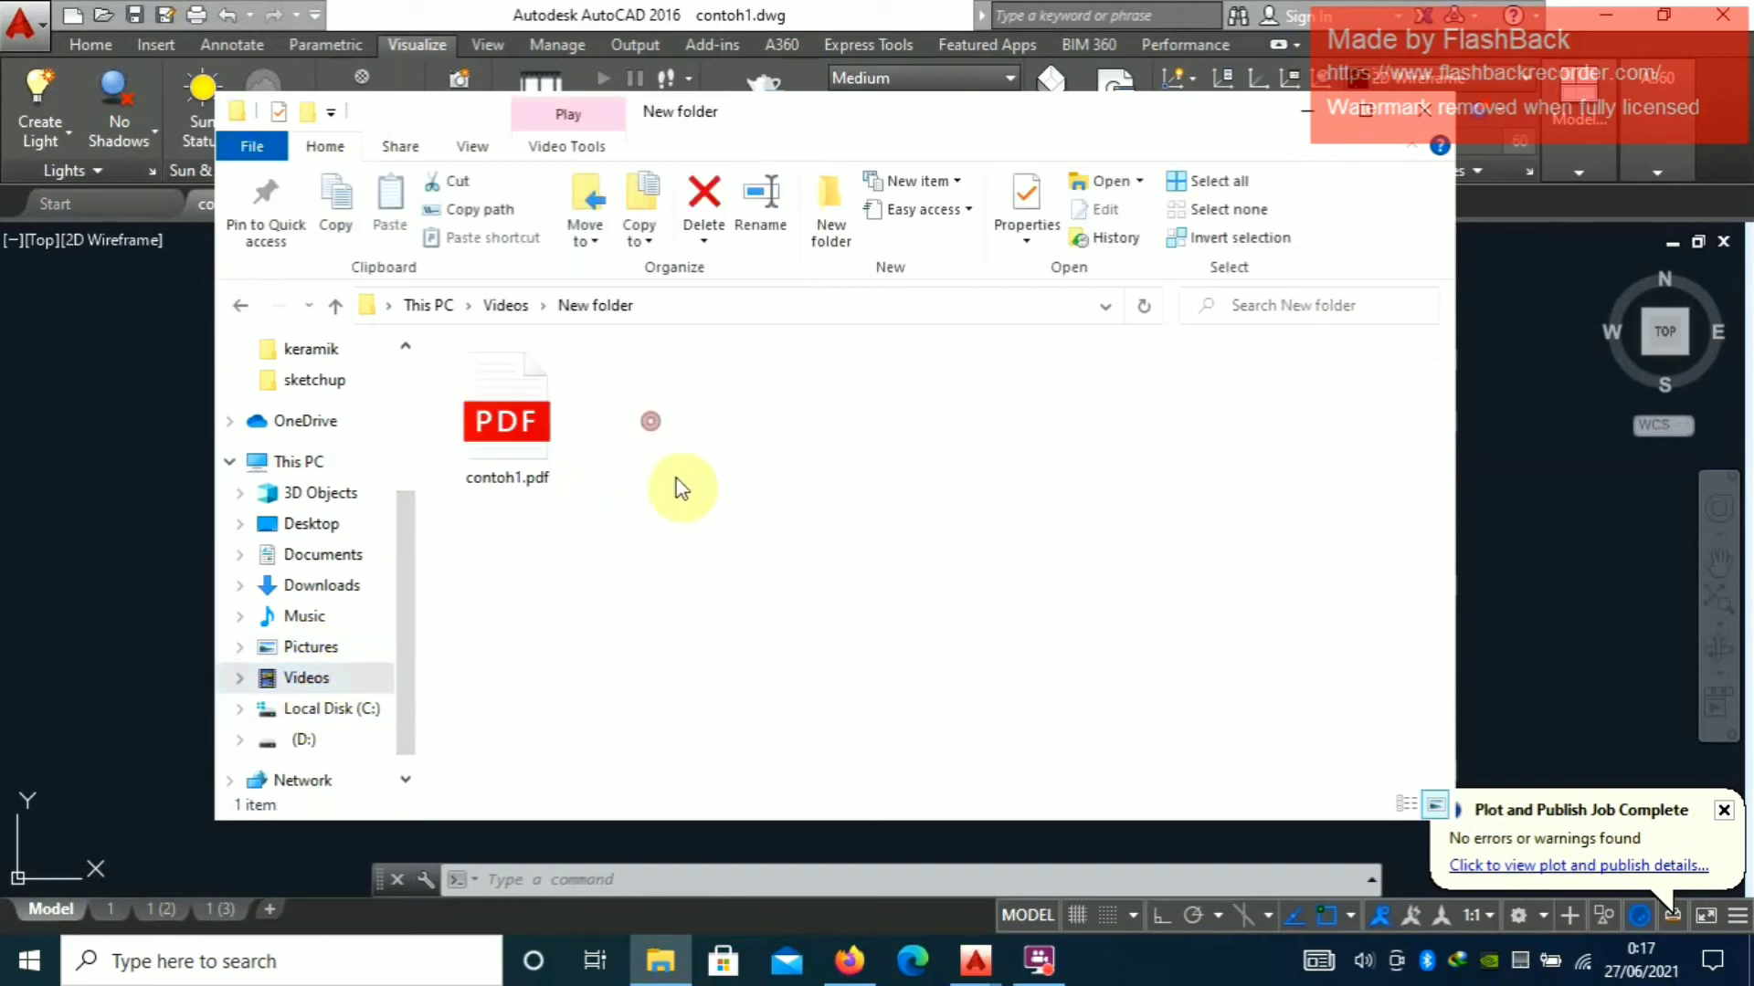
left_click(524, 454)
left_click(679, 488)
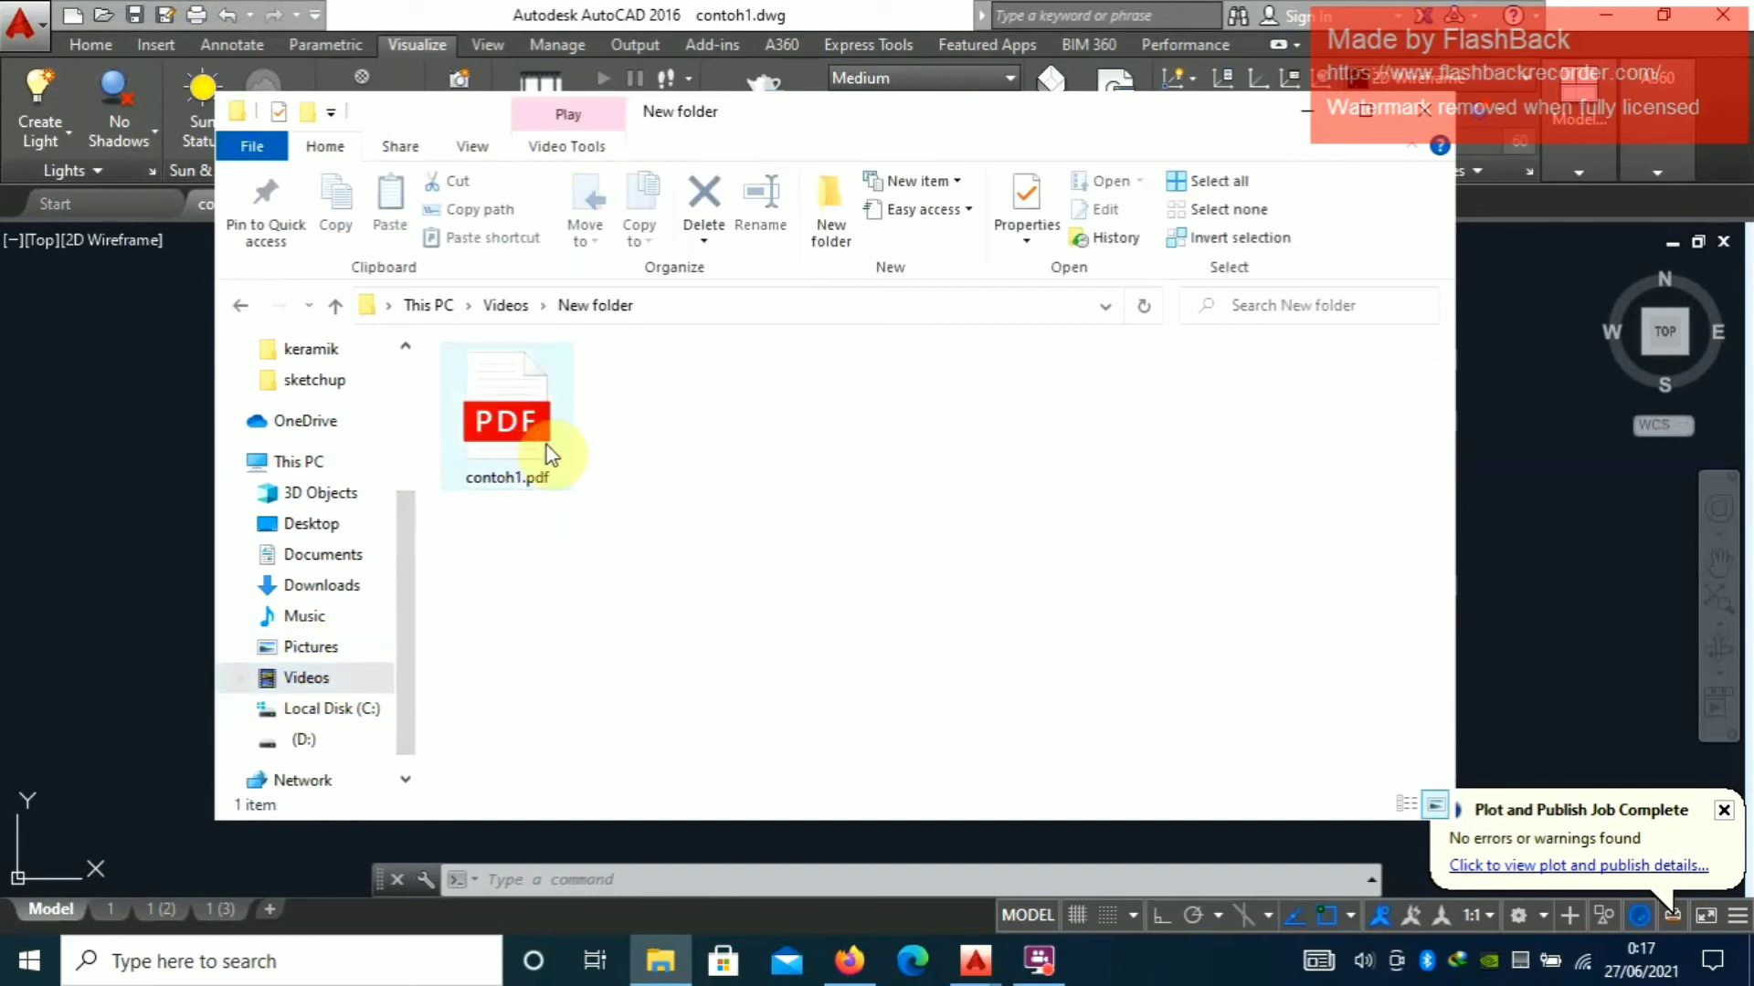
left_click(545, 445)
left_click(697, 418)
left_click(536, 438)
left_click(666, 430)
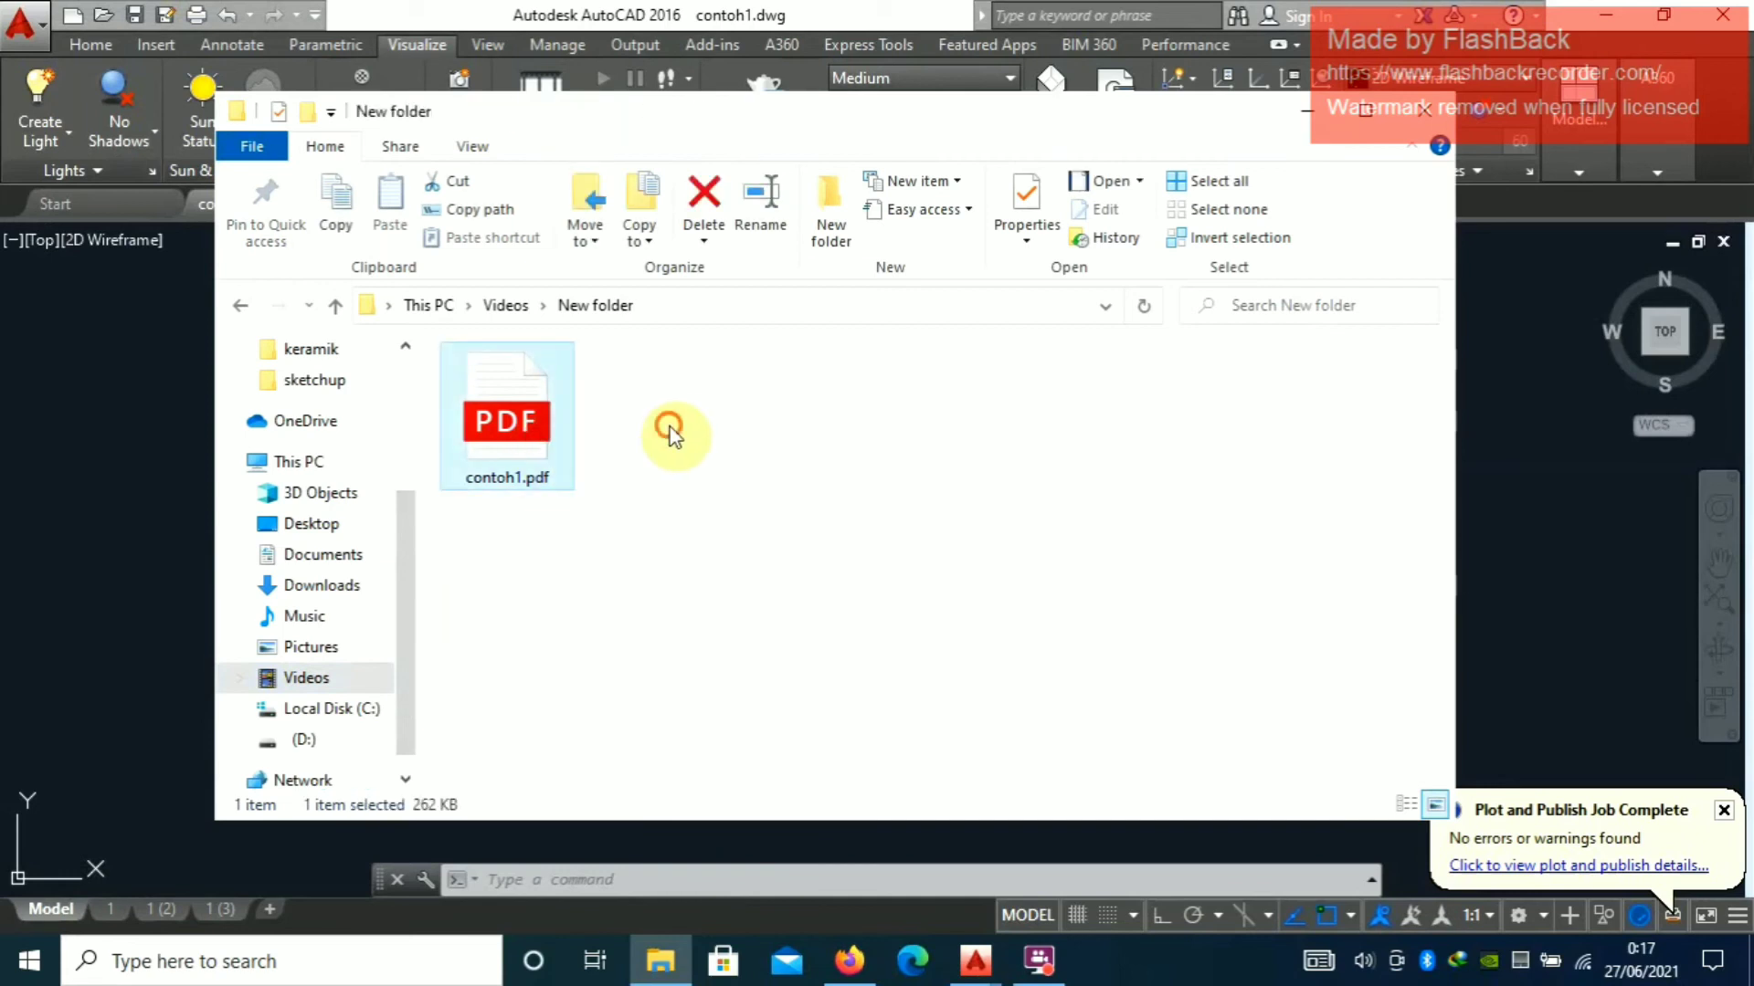
left_click(520, 470)
left_click(666, 431)
left_click(519, 476)
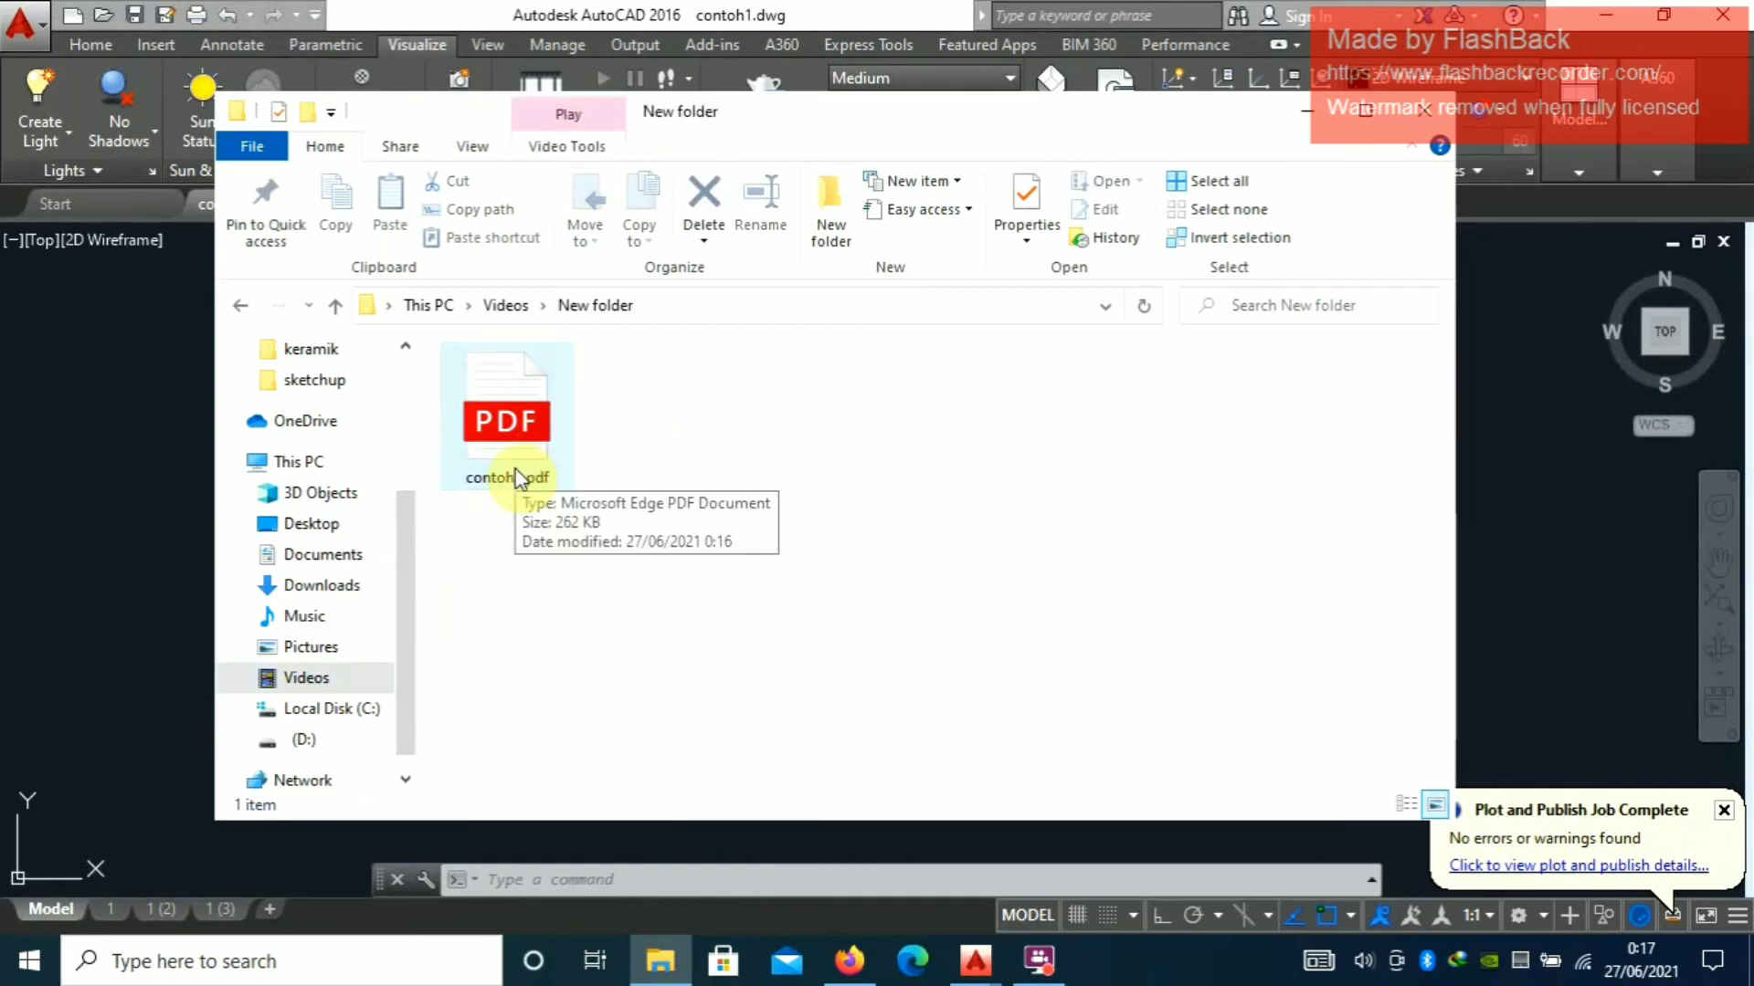
left_click(685, 457)
left_click(572, 438)
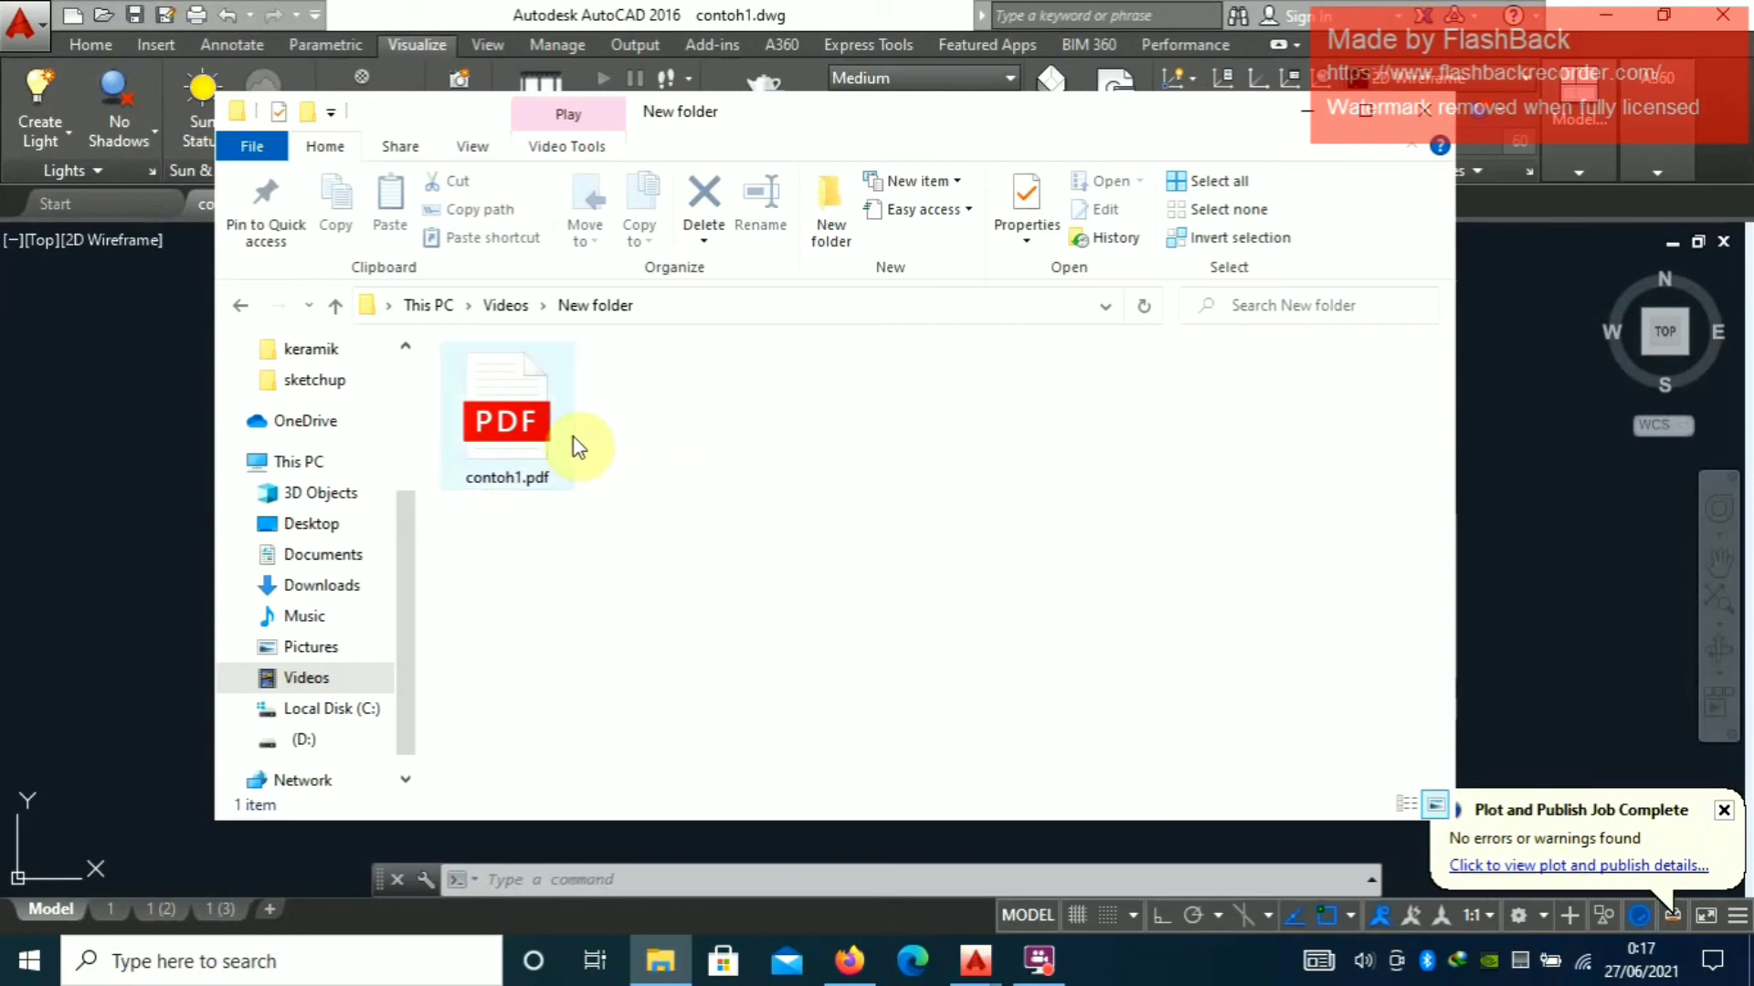
Open contoh1.pdf from New folder and examine the frame and drawing on each of its pages
double_click(519, 410)
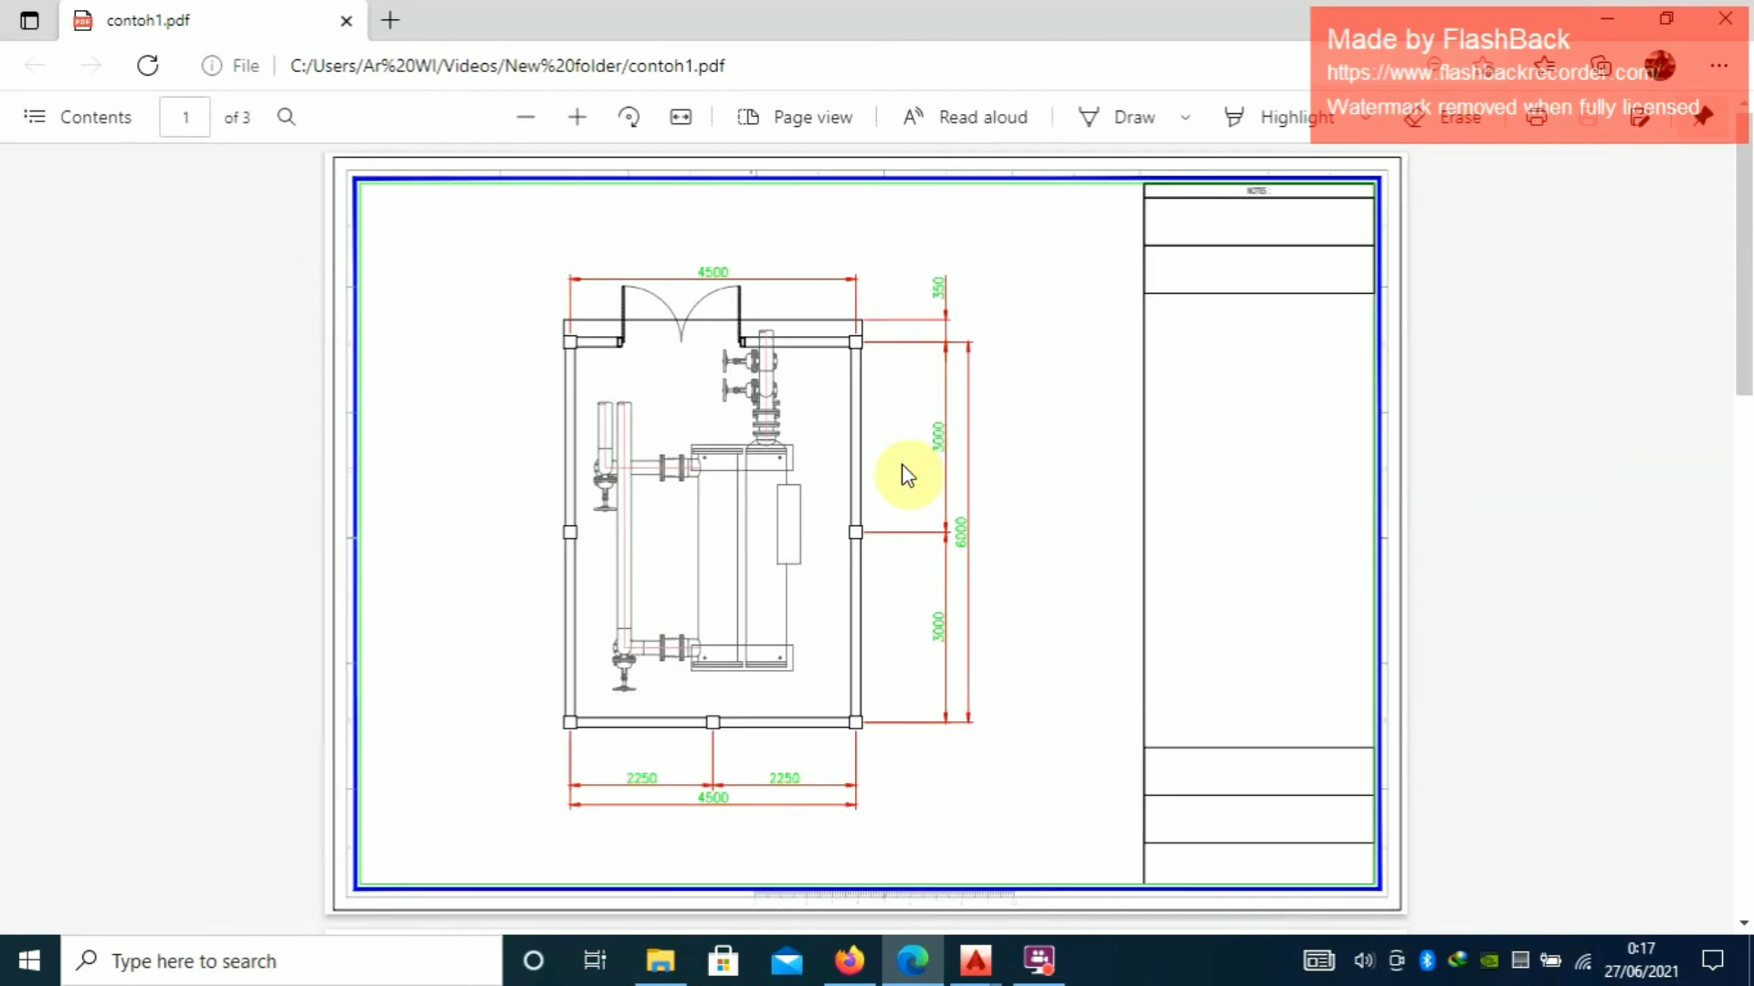
scroll(902, 475, "down", 2, "ctrl")
scroll(903, 475, "up", 1, "ctrl")
scroll(362, 804, "up", 1)
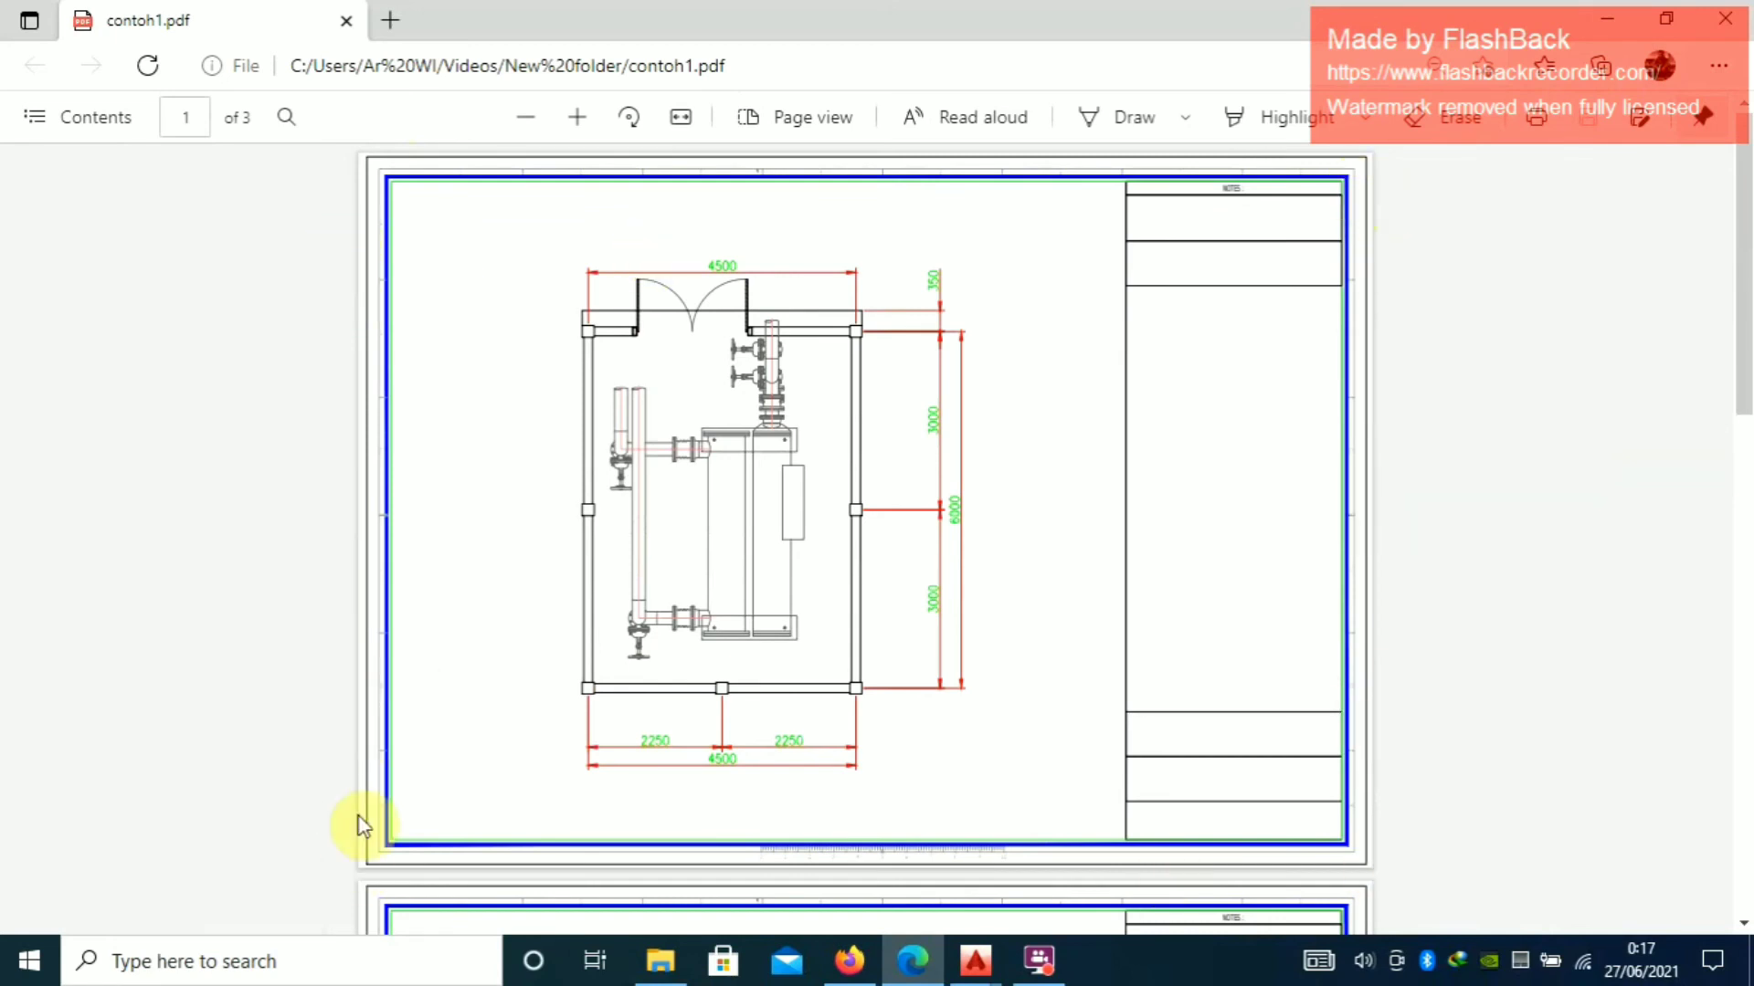
scroll(895, 630, "down", 8)
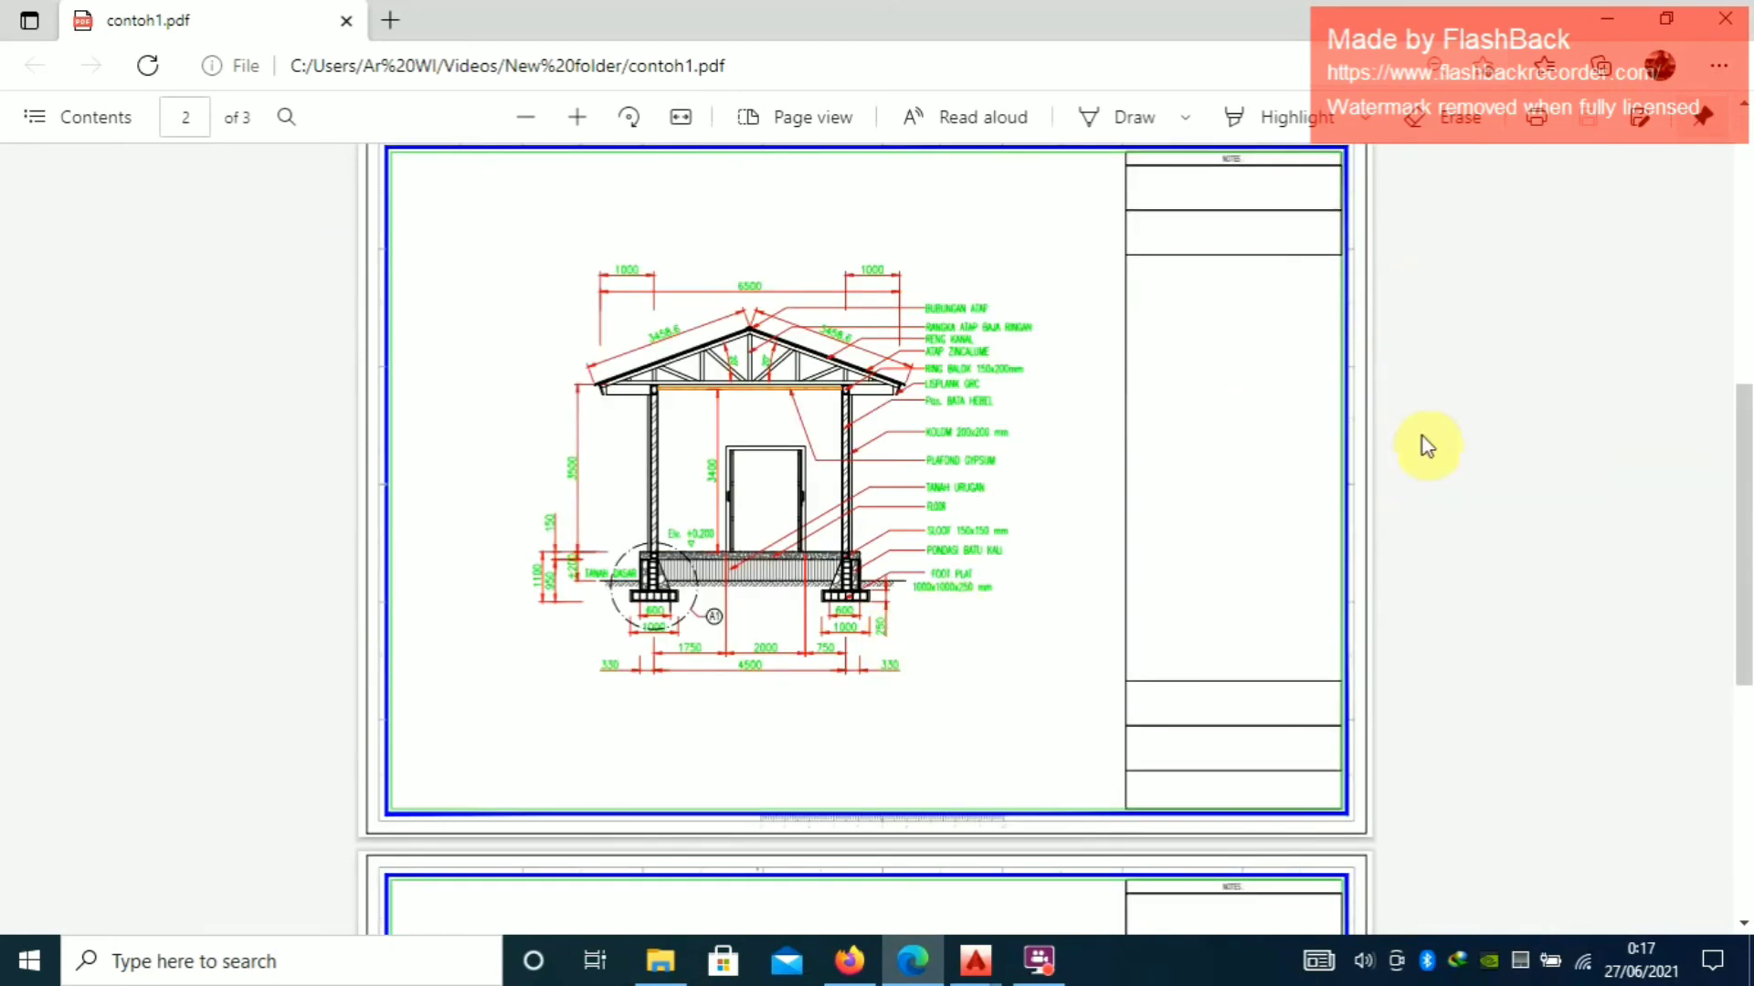
scroll(1187, 712, "up", 1)
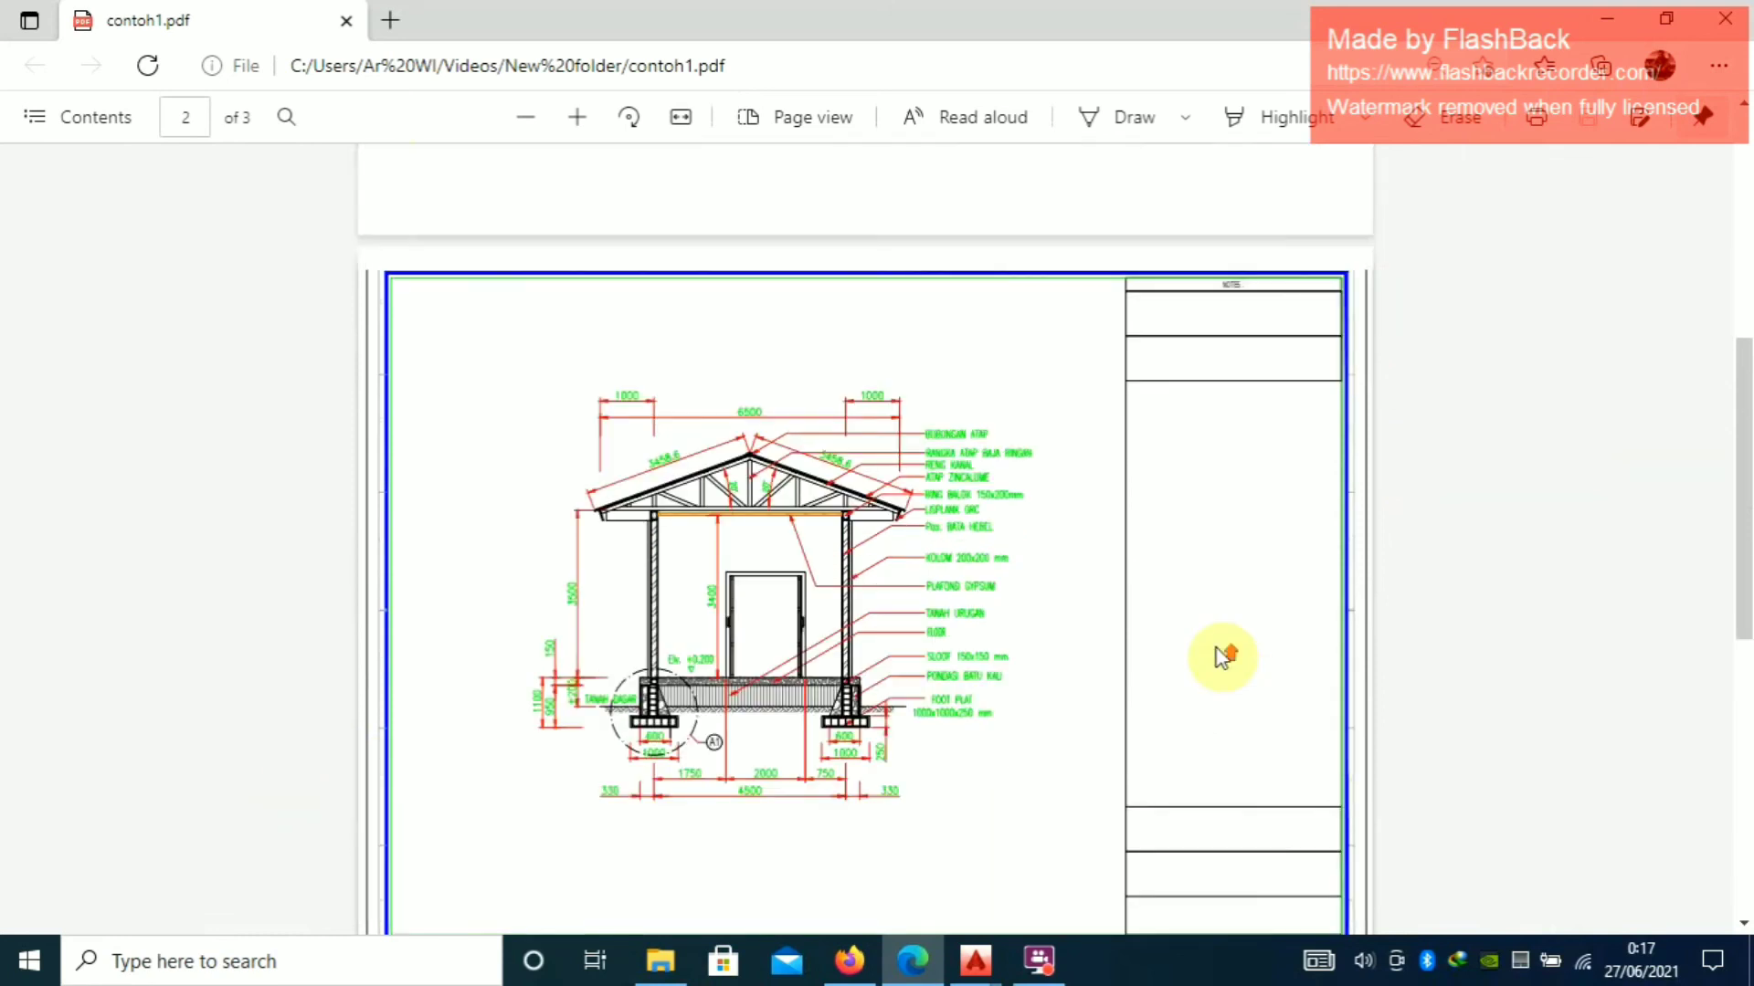
scroll(606, 450, "down", 7)
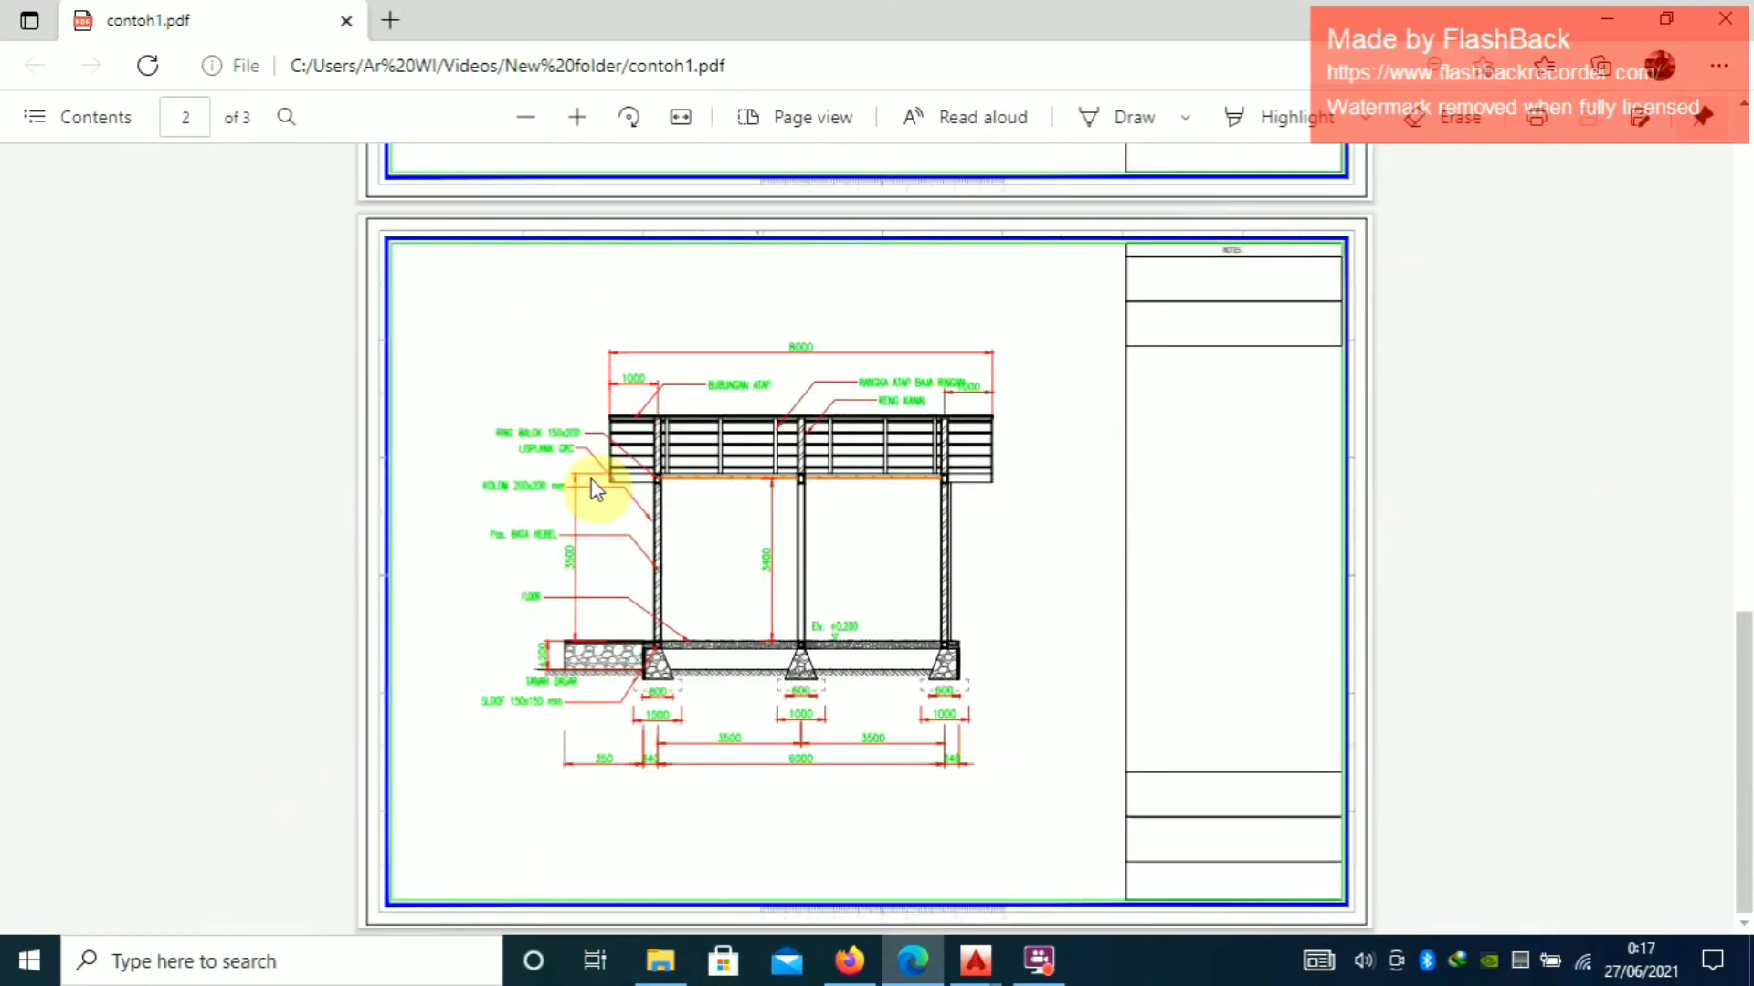
scroll(748, 486, "up", 9)
scroll(771, 474, "up", 4)
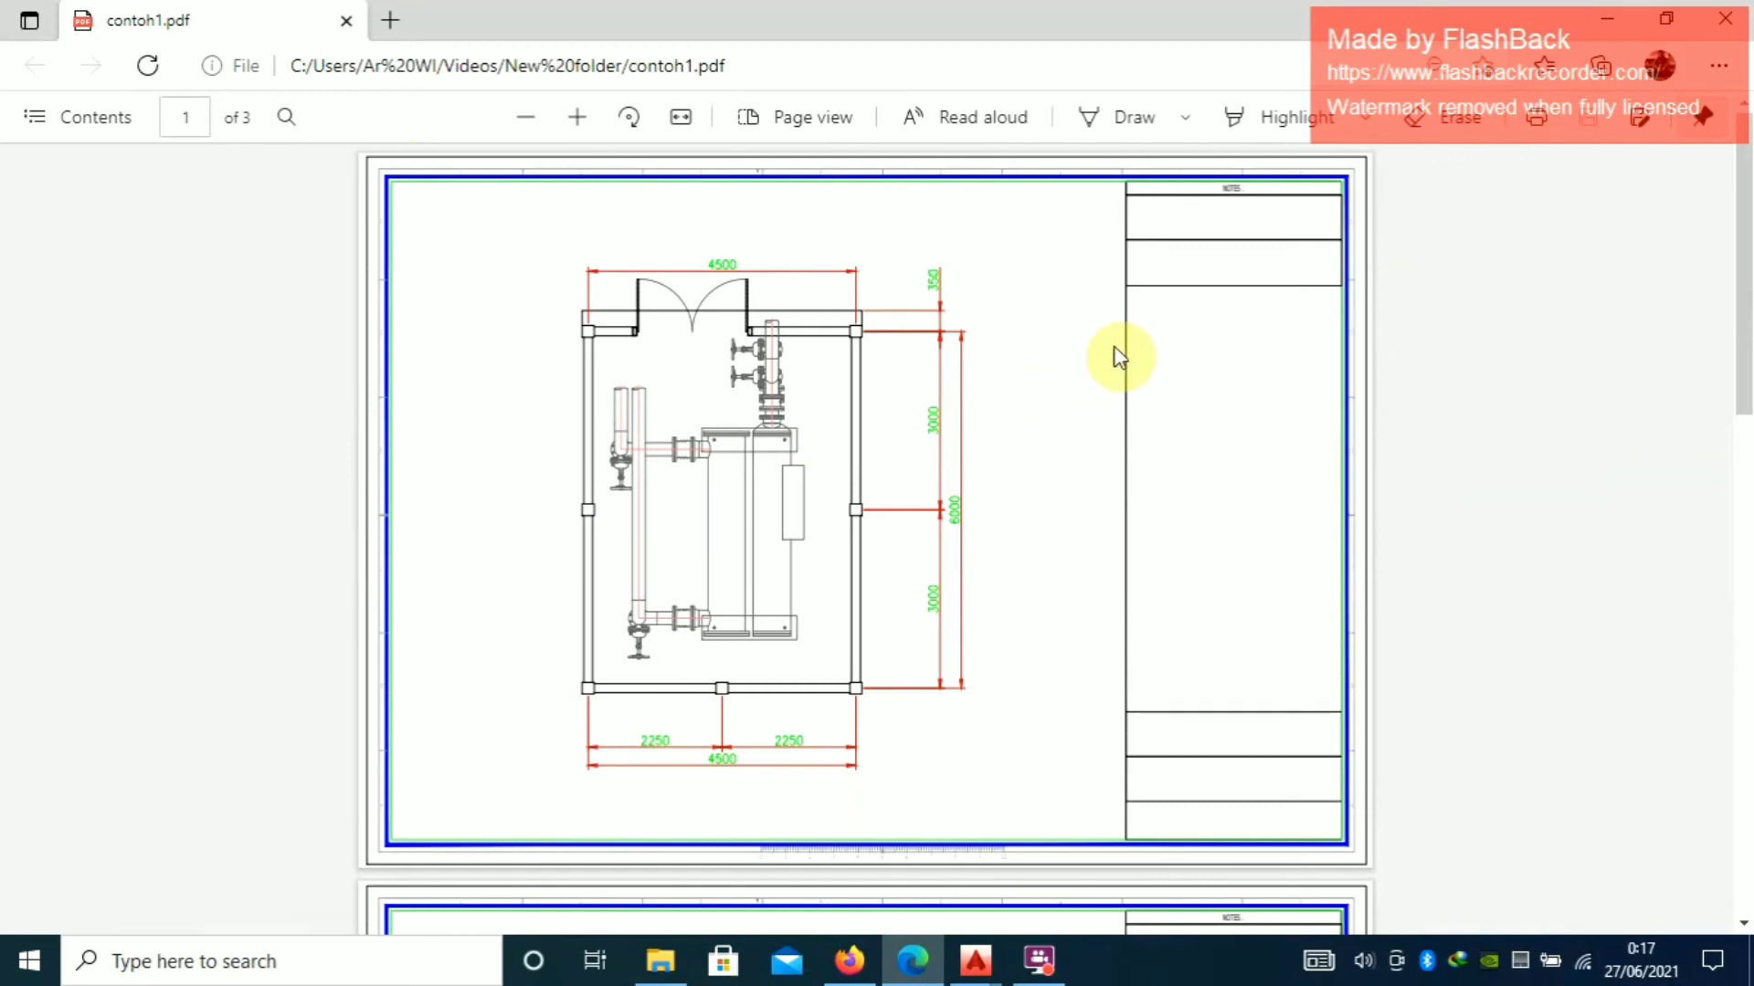
scroll(1119, 356, "down", 10)
scroll(1072, 399, "up", 10)
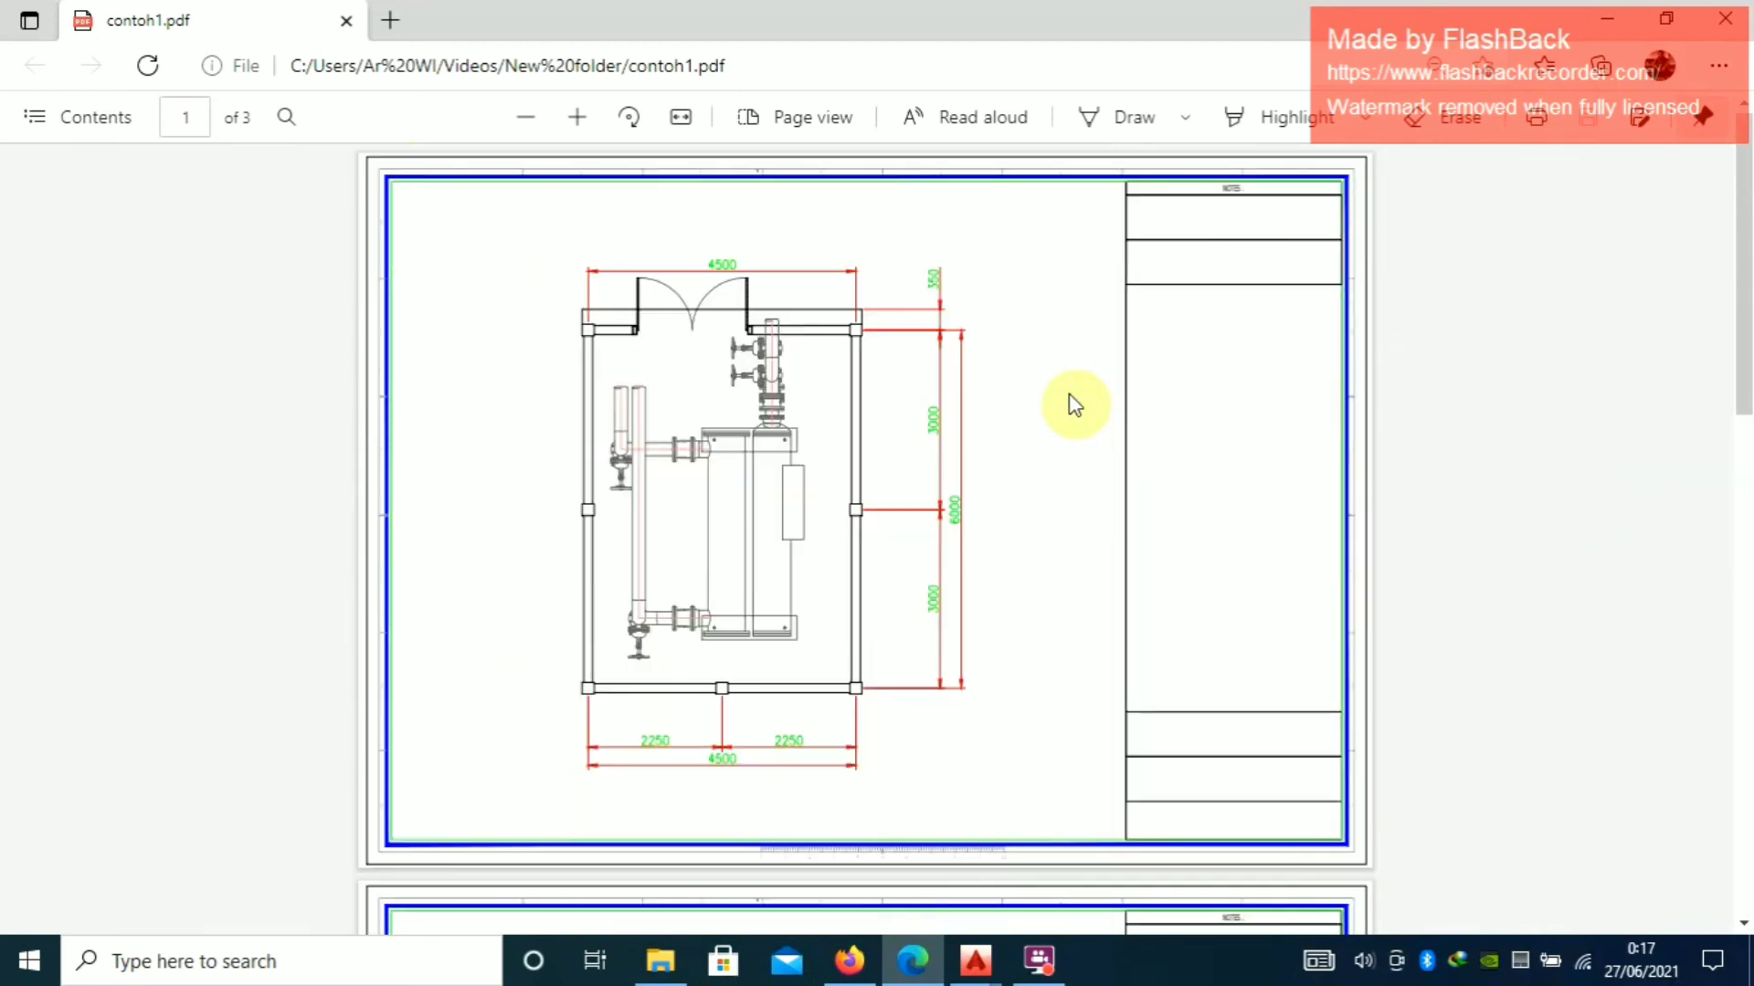
scroll(1075, 402, "down", 10)
scroll(1076, 402, "up", 10)
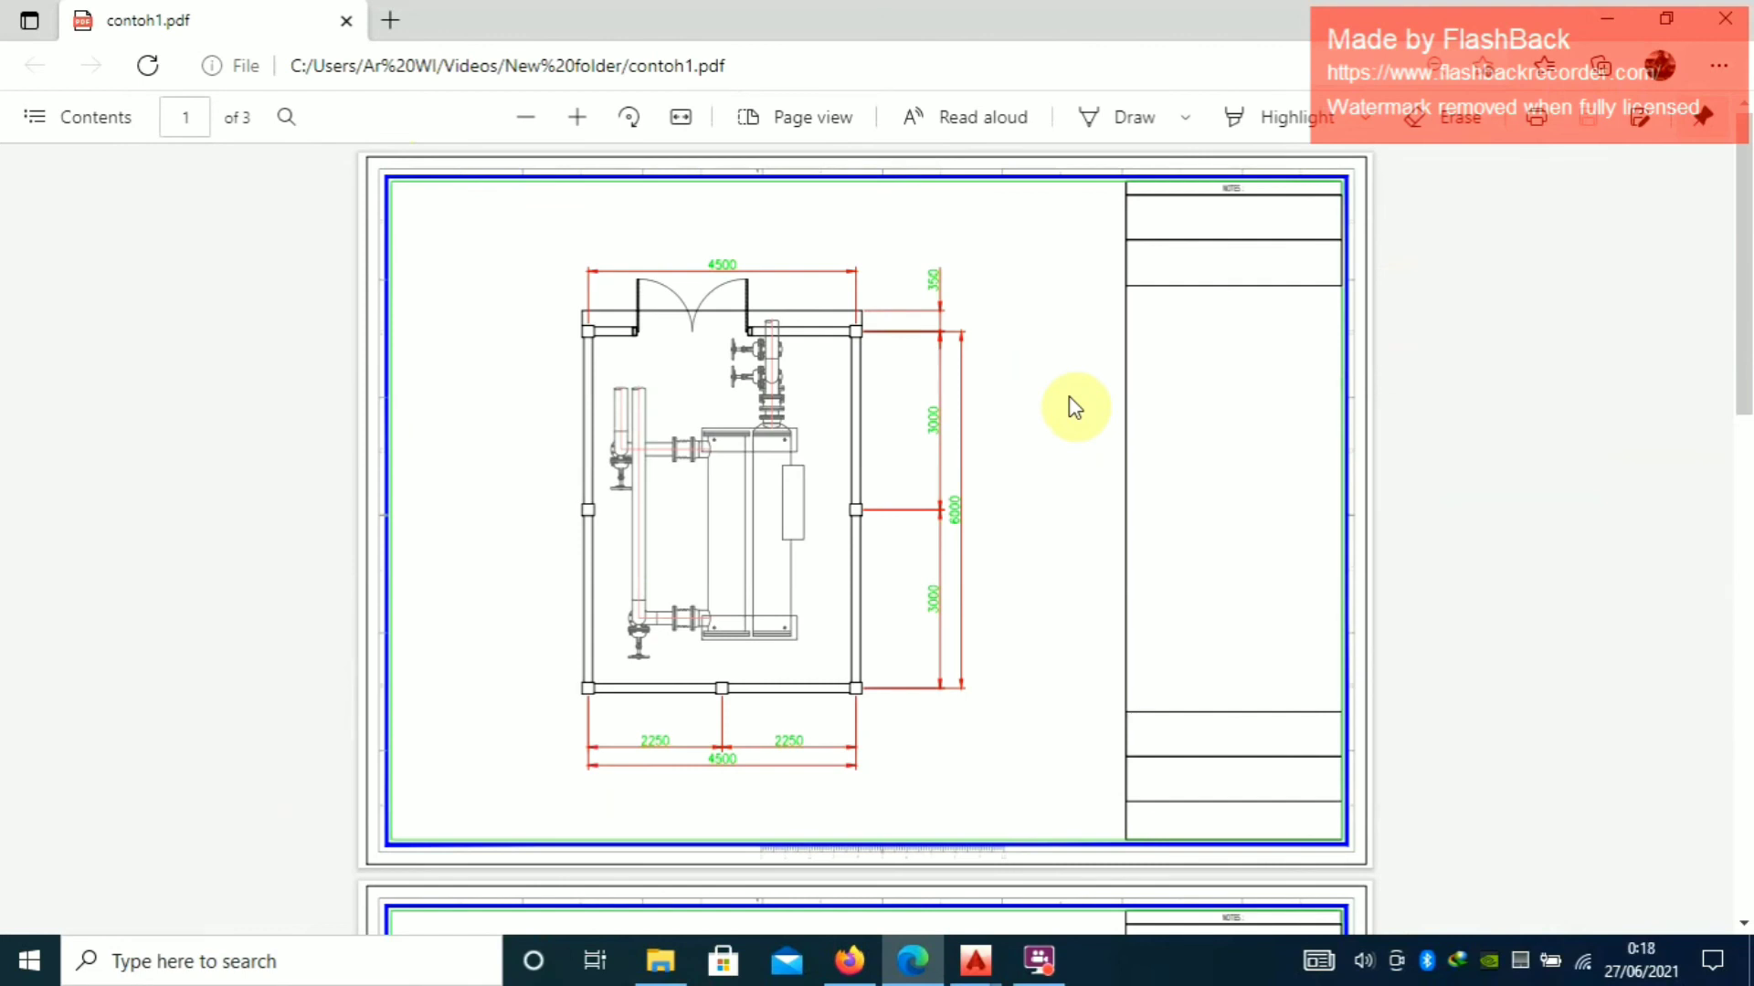
scroll(1075, 407, "down", 10)
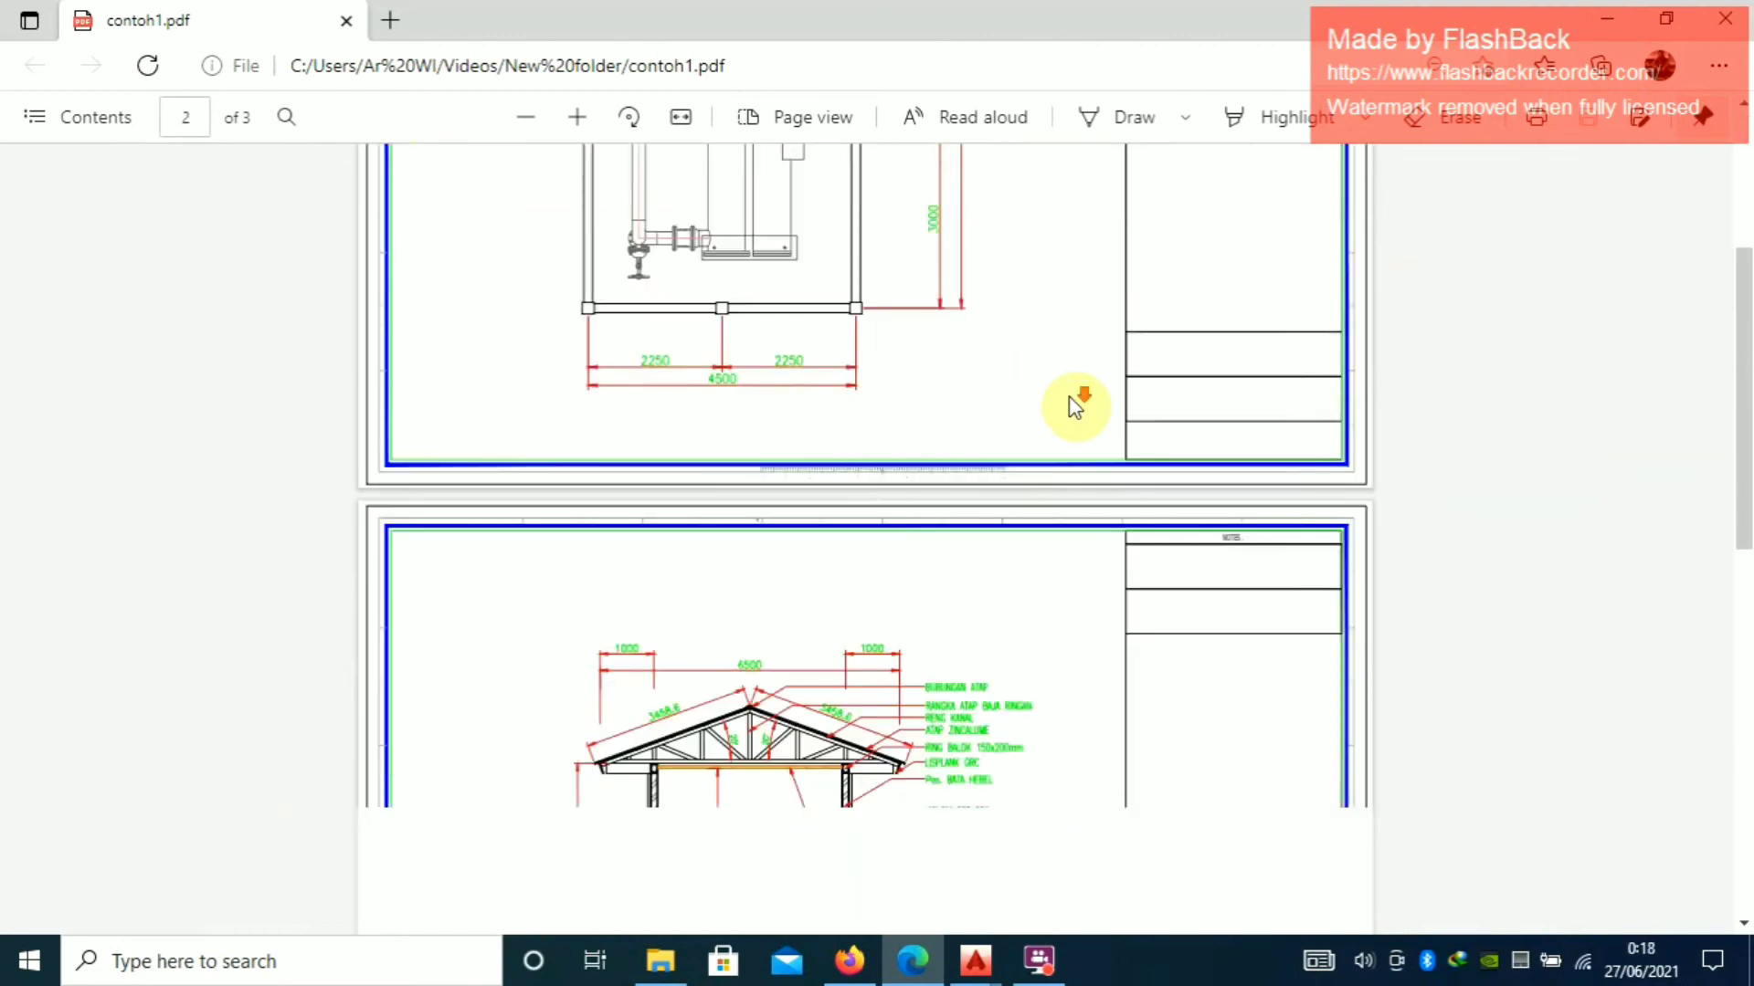
scroll(1074, 408, "up", 10)
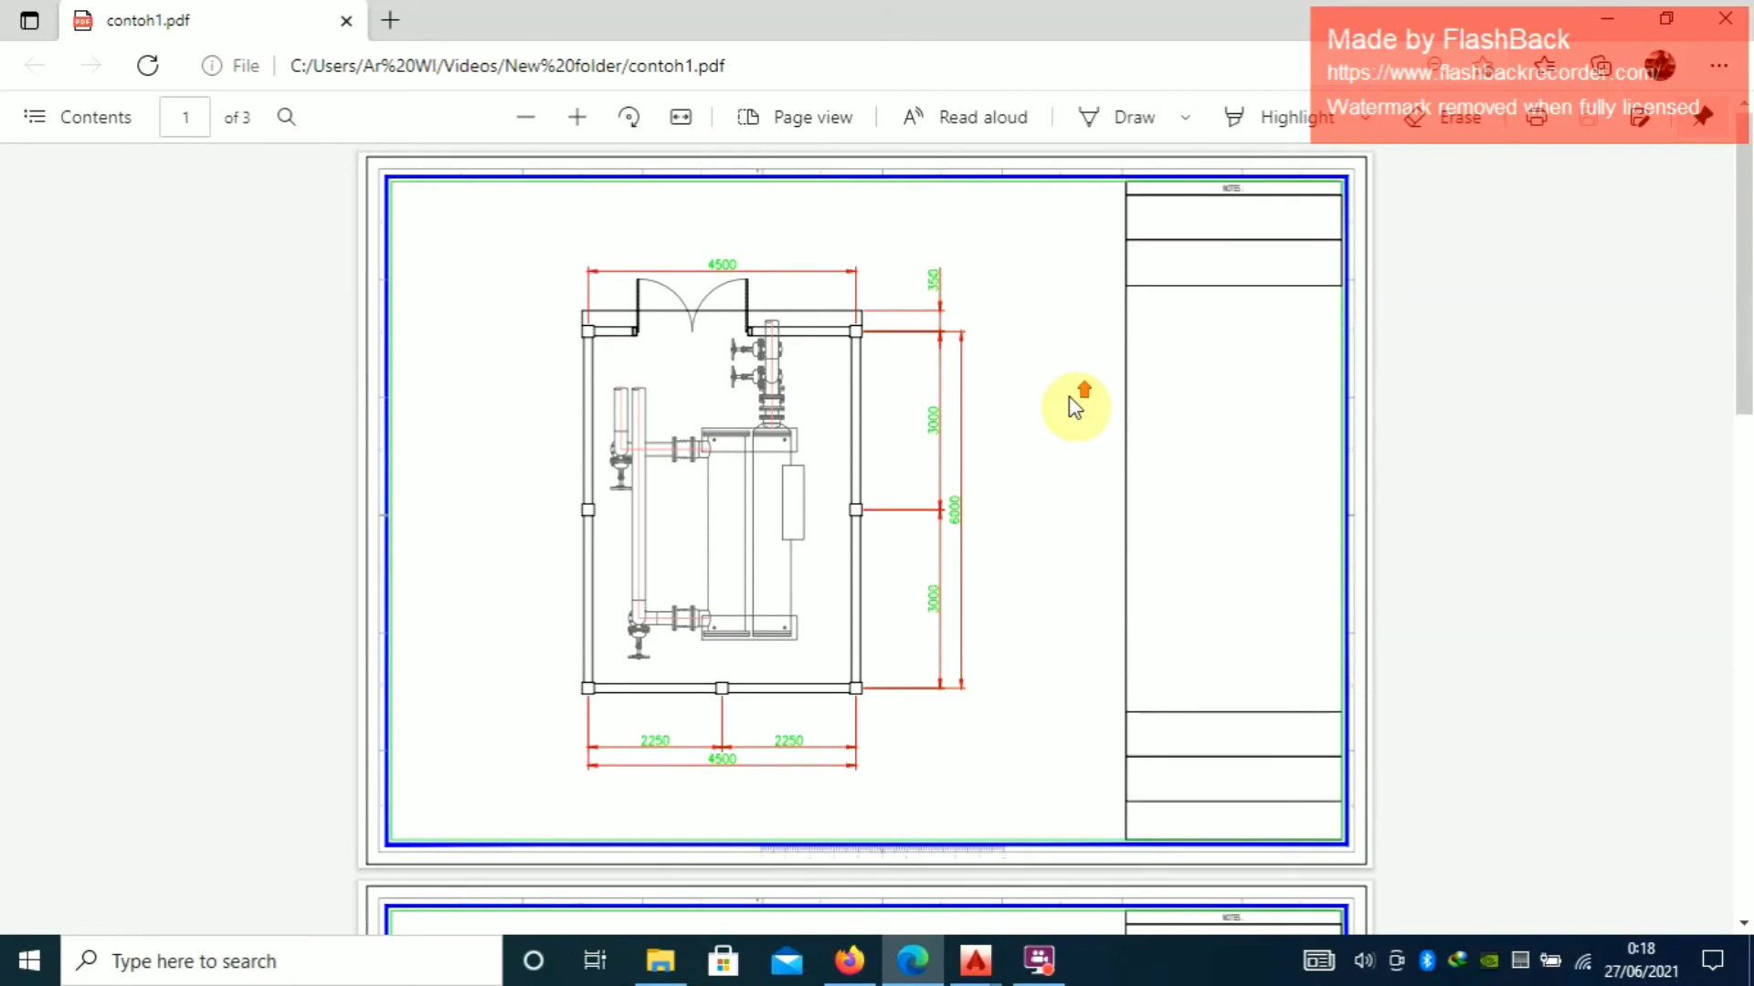
Print one color copy of all pages of contoh1.pdf, one-sided, on the Canon G2000 printer
right_click(1024, 366)
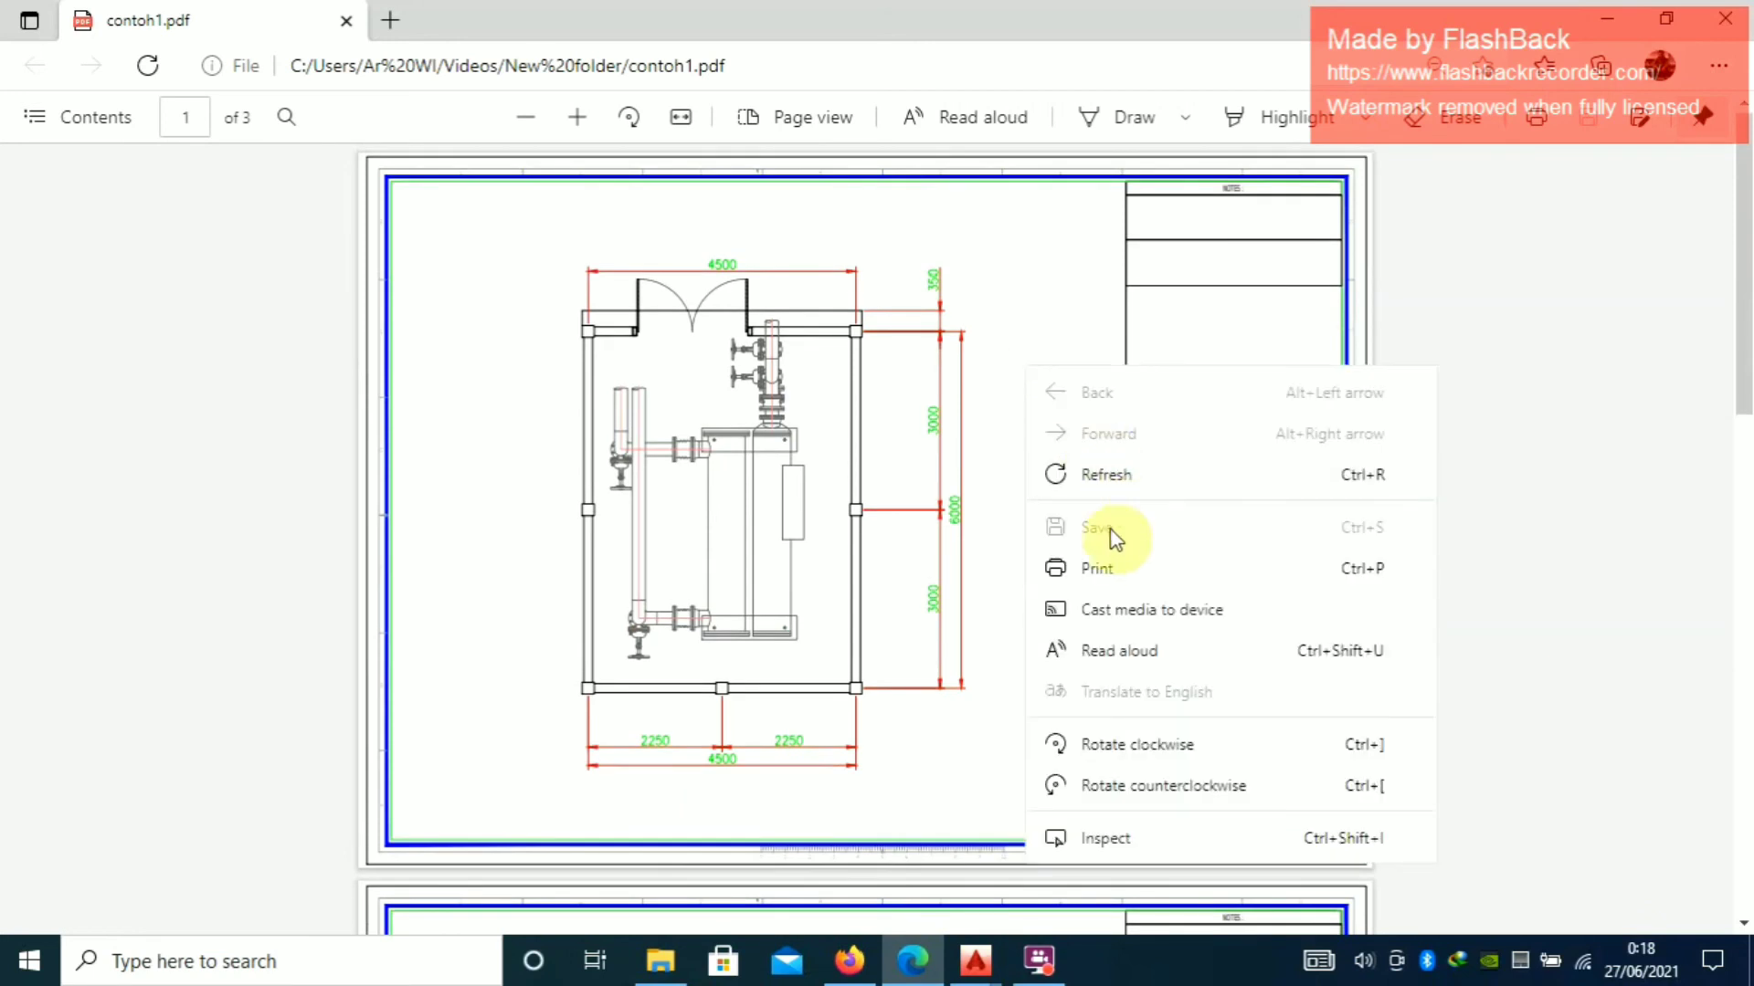
left_click(1098, 568)
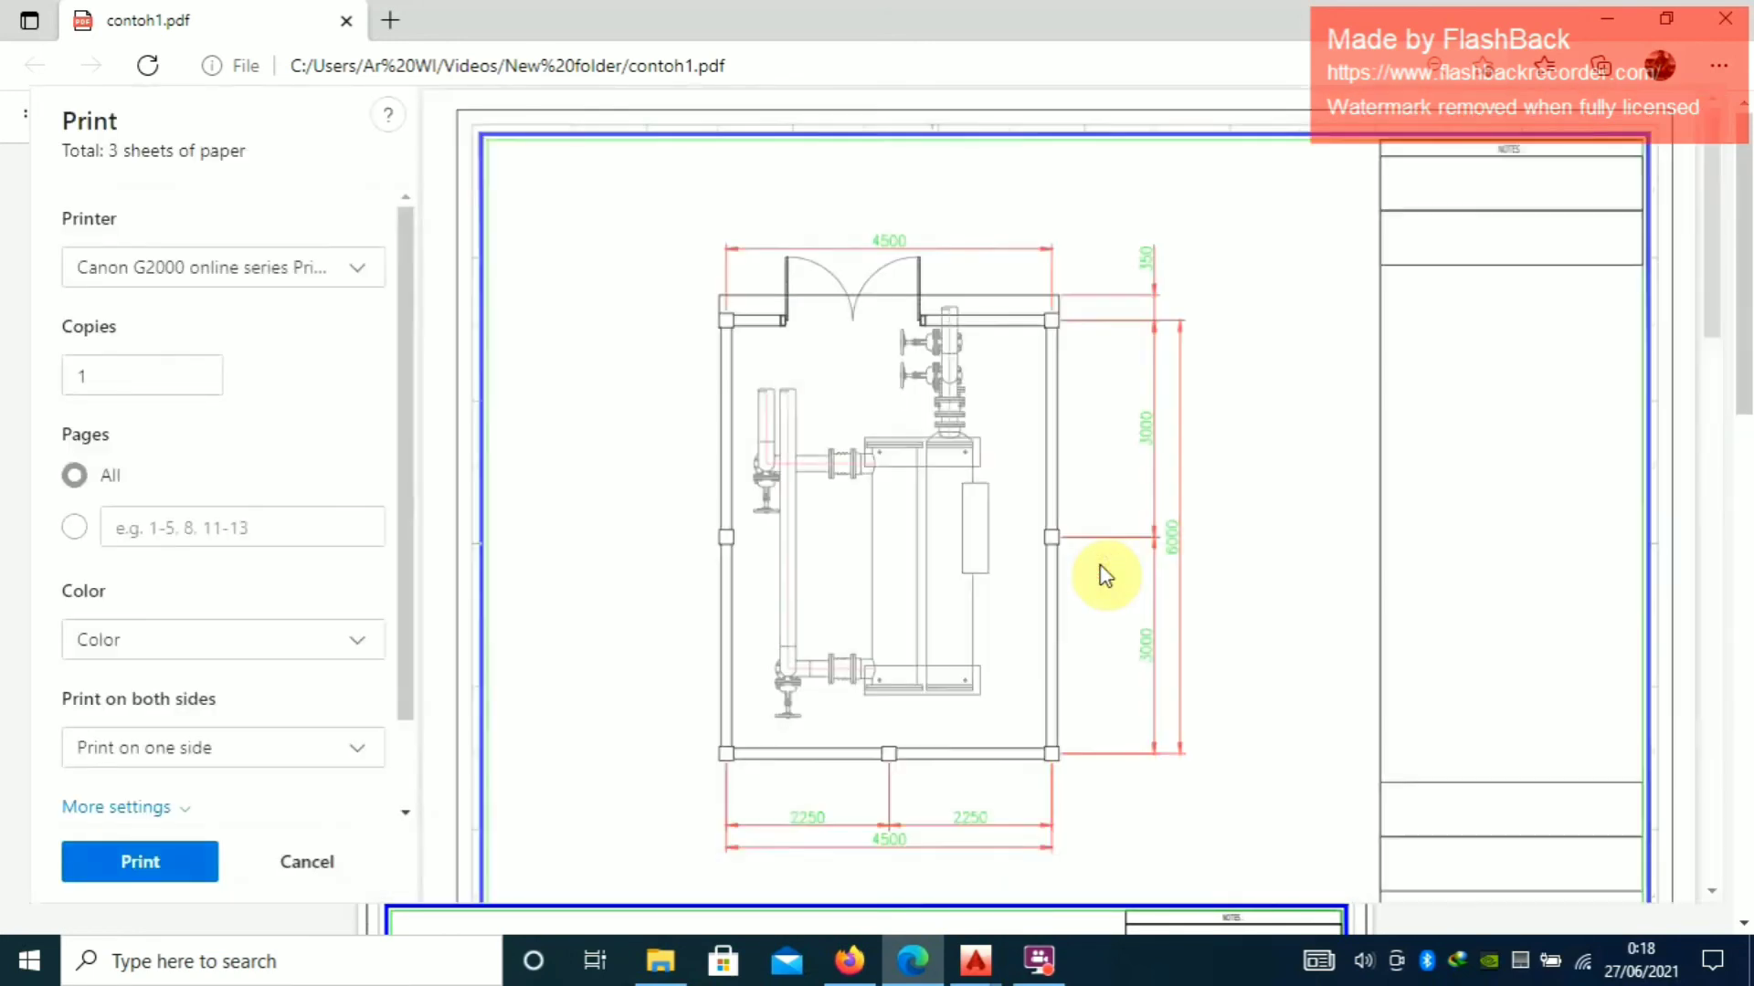
left_click(159, 863)
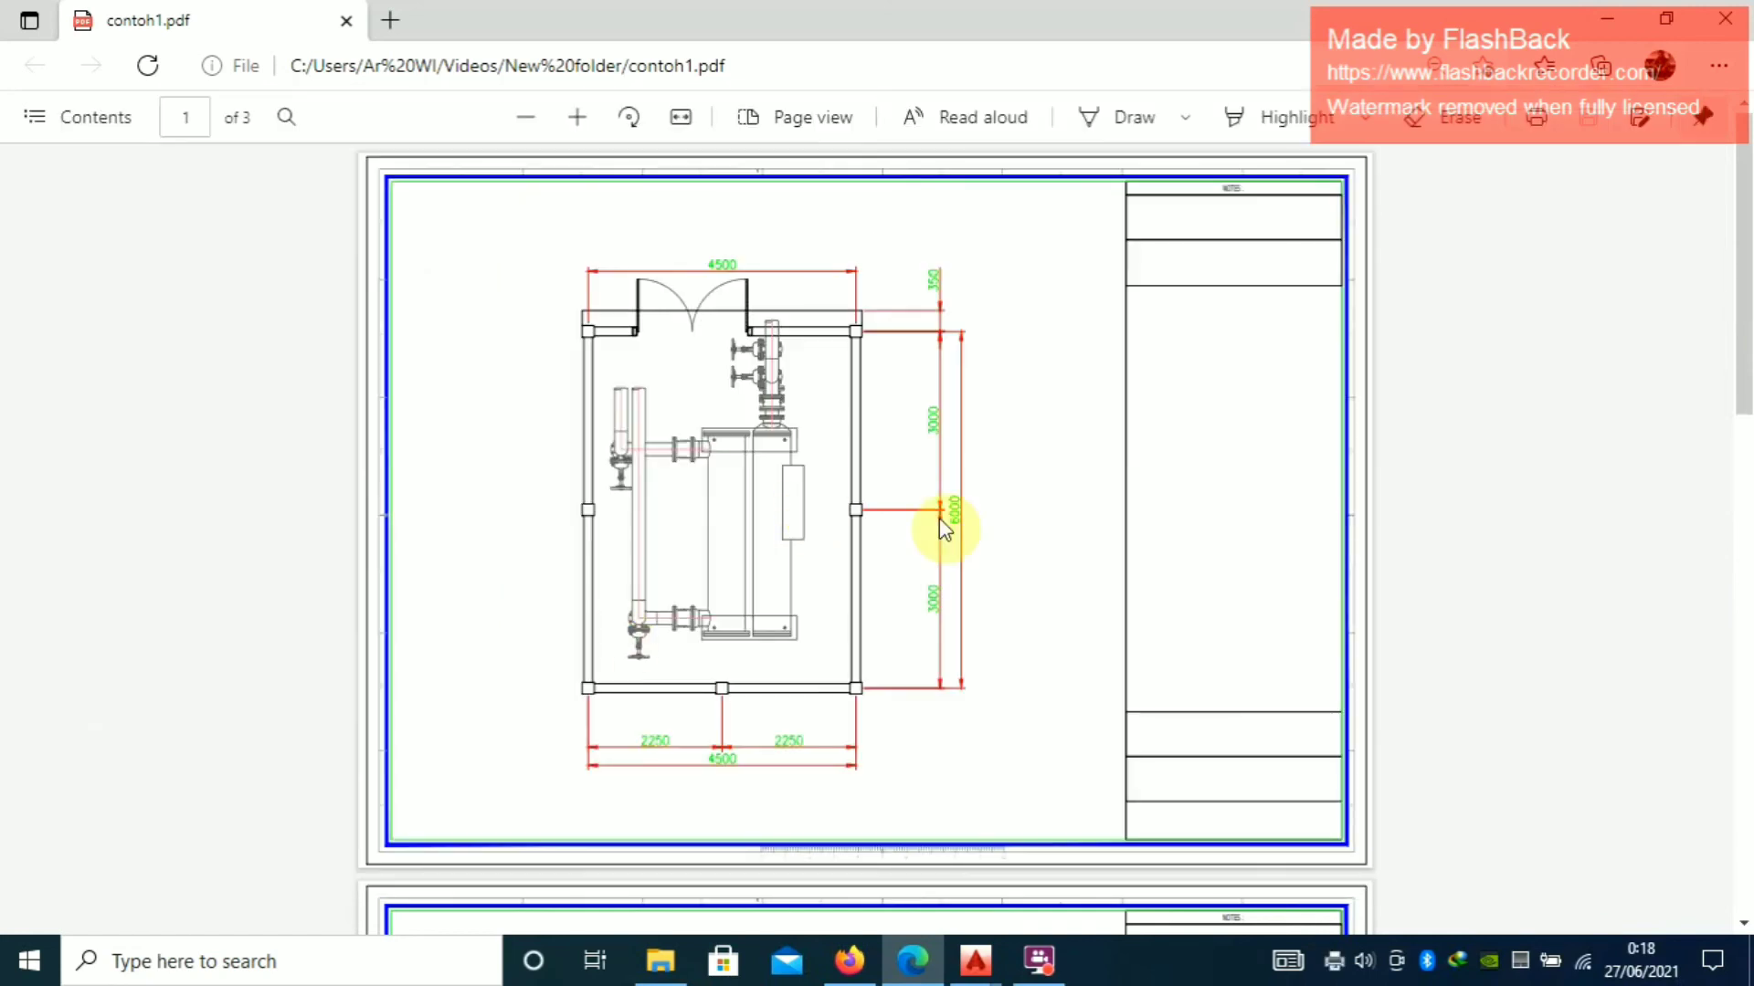
scroll(870, 511, "down", 10)
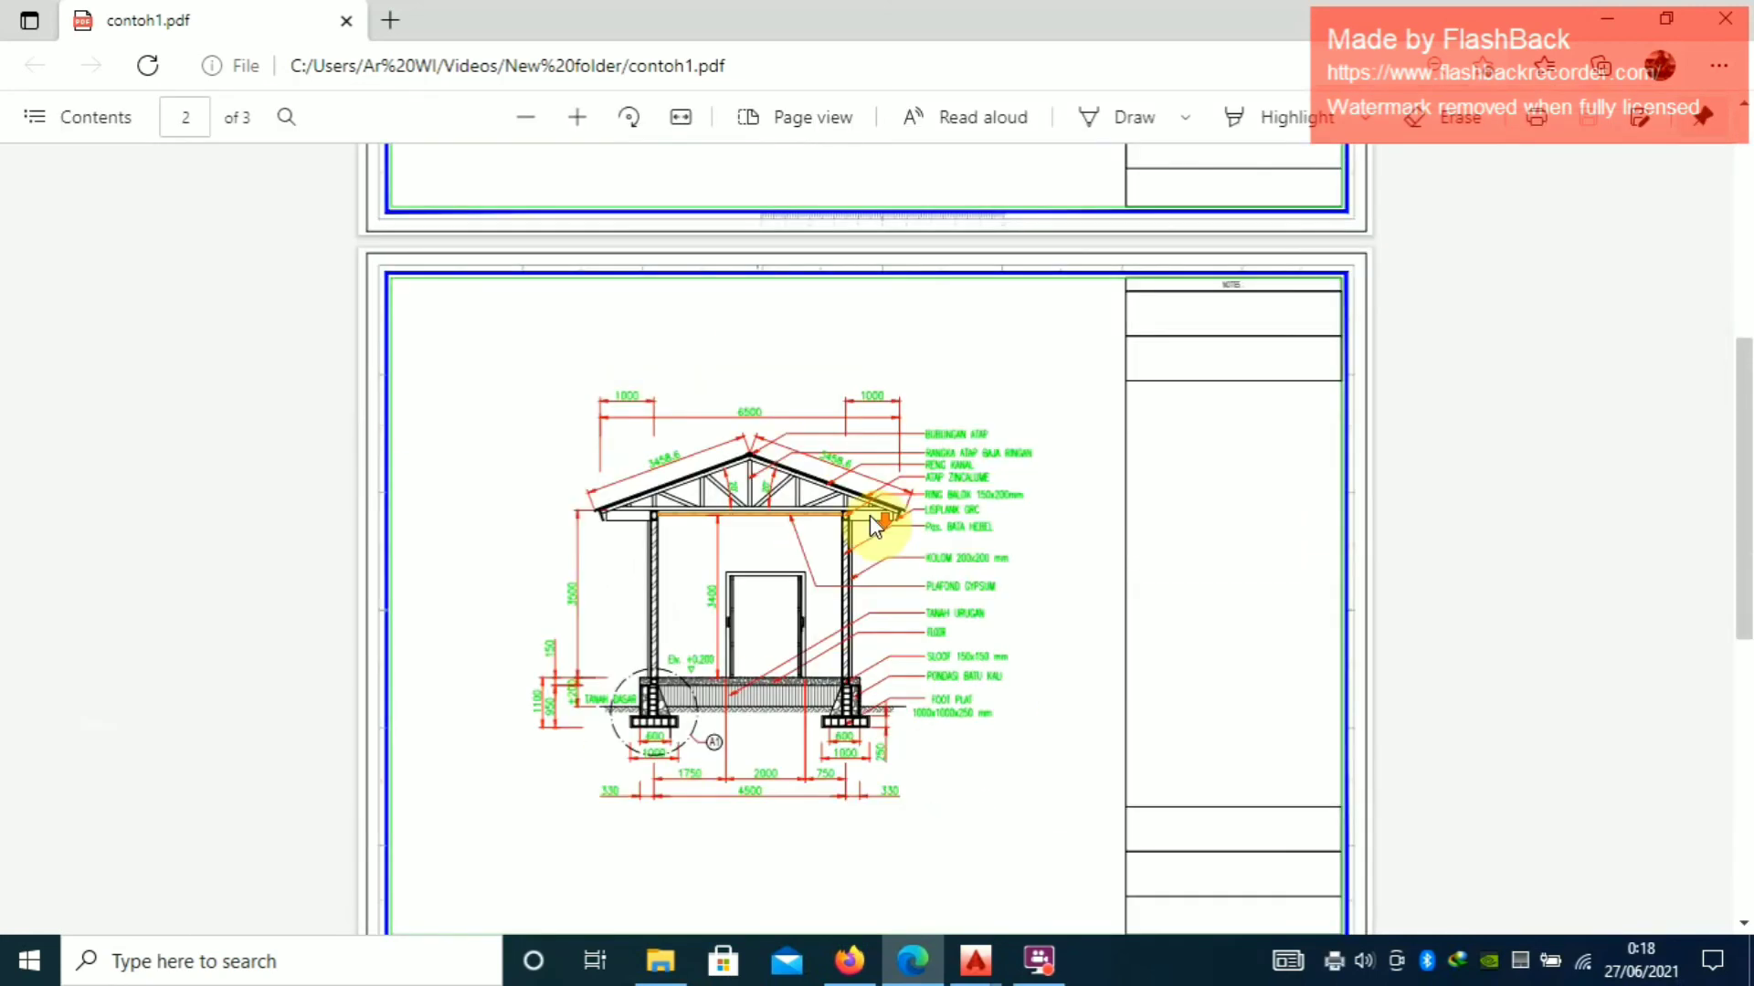
scroll(870, 556, "down", 5)
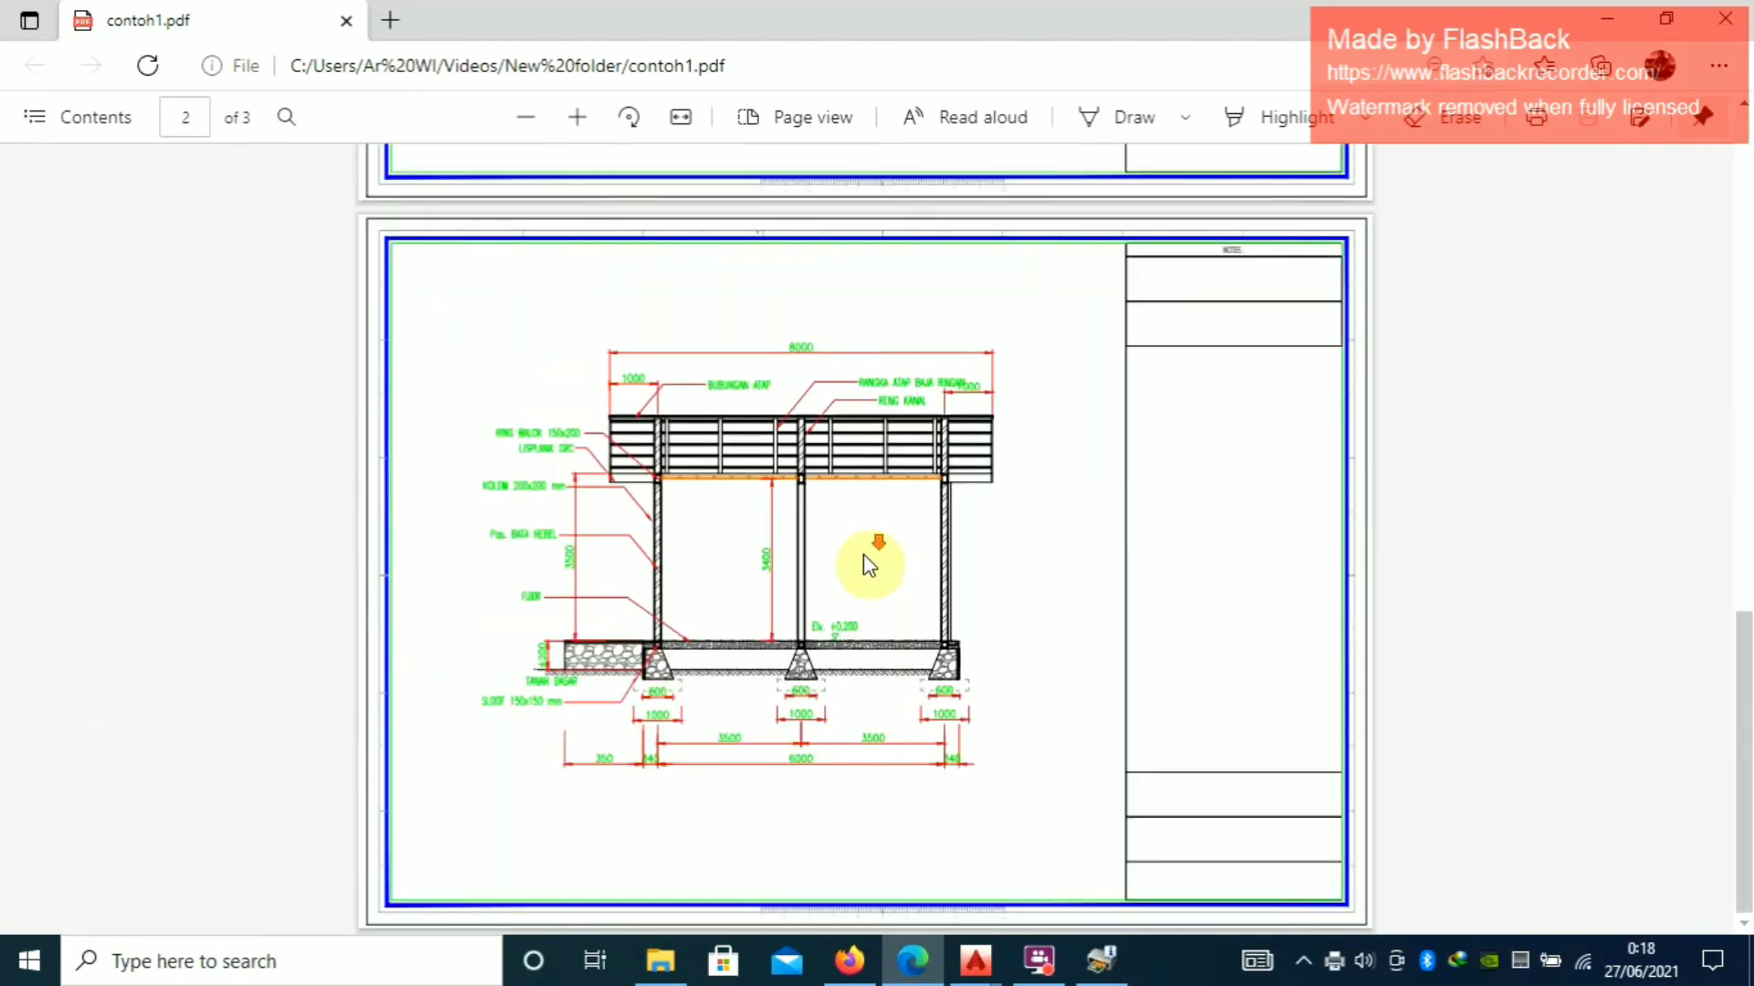
Look back over the pages of contoh1.pdf, close the PDF viewer and return to contoh1.dwg in AutoCAD
scroll(867, 555, "up", 5)
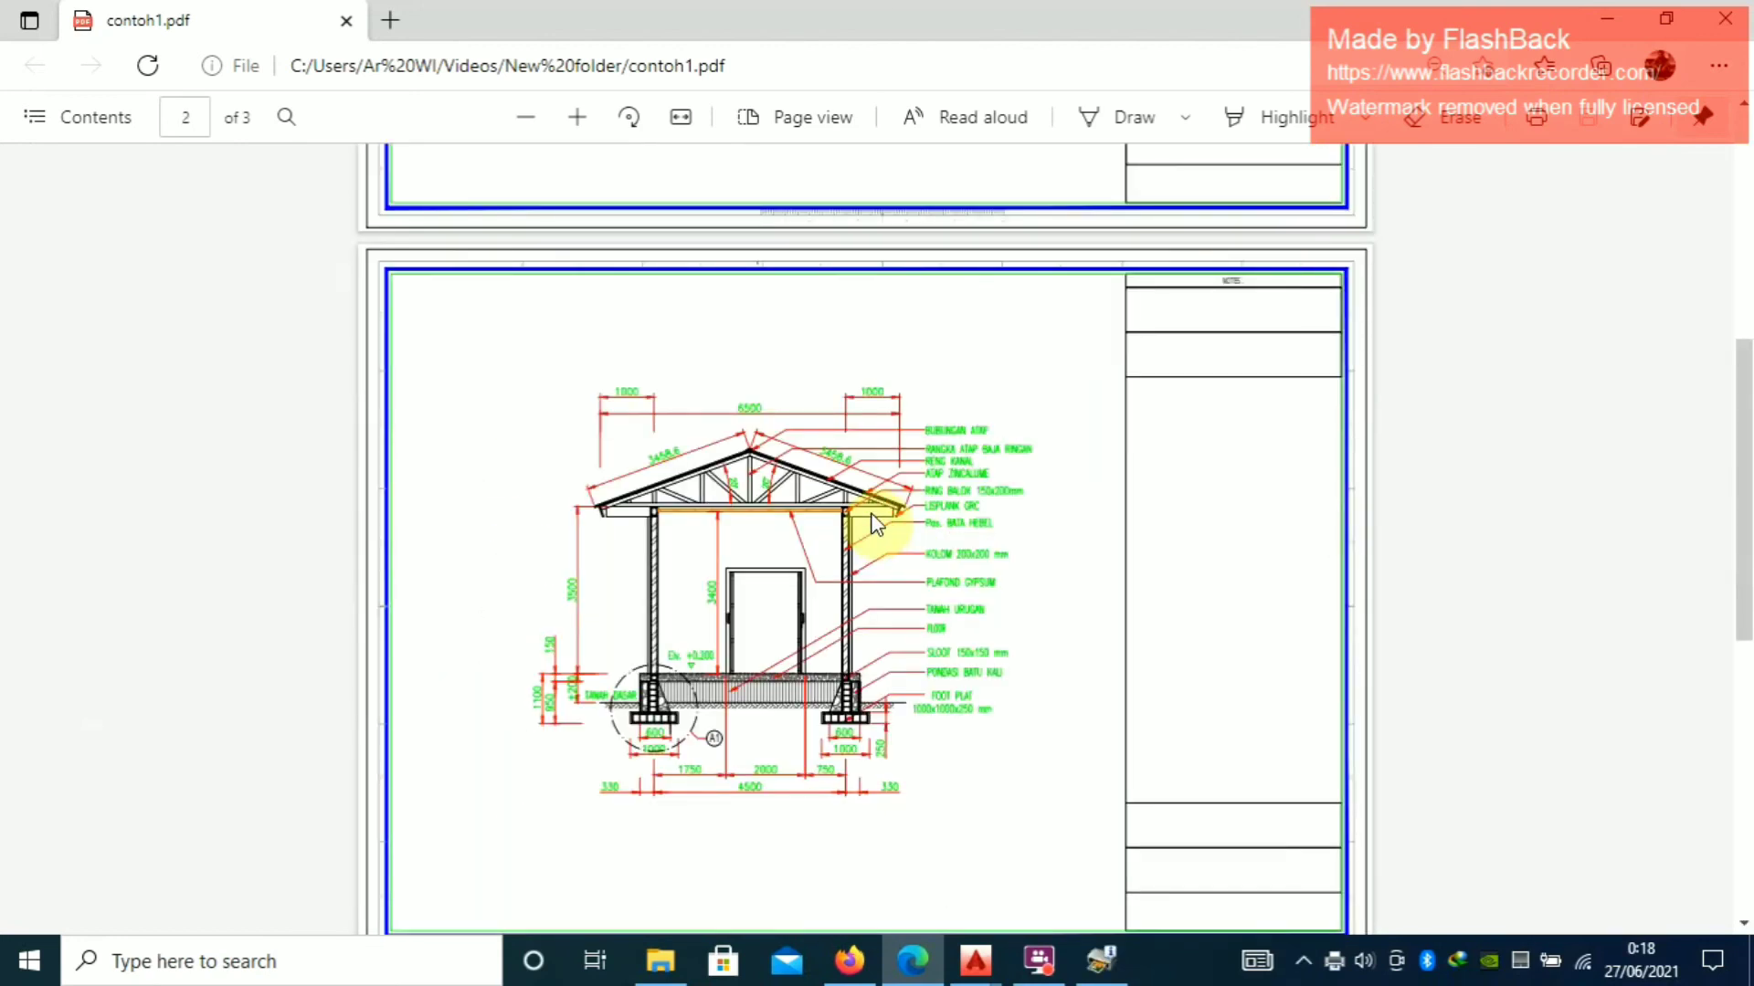
scroll(876, 516, "up", 5)
left_click(1745, 9)
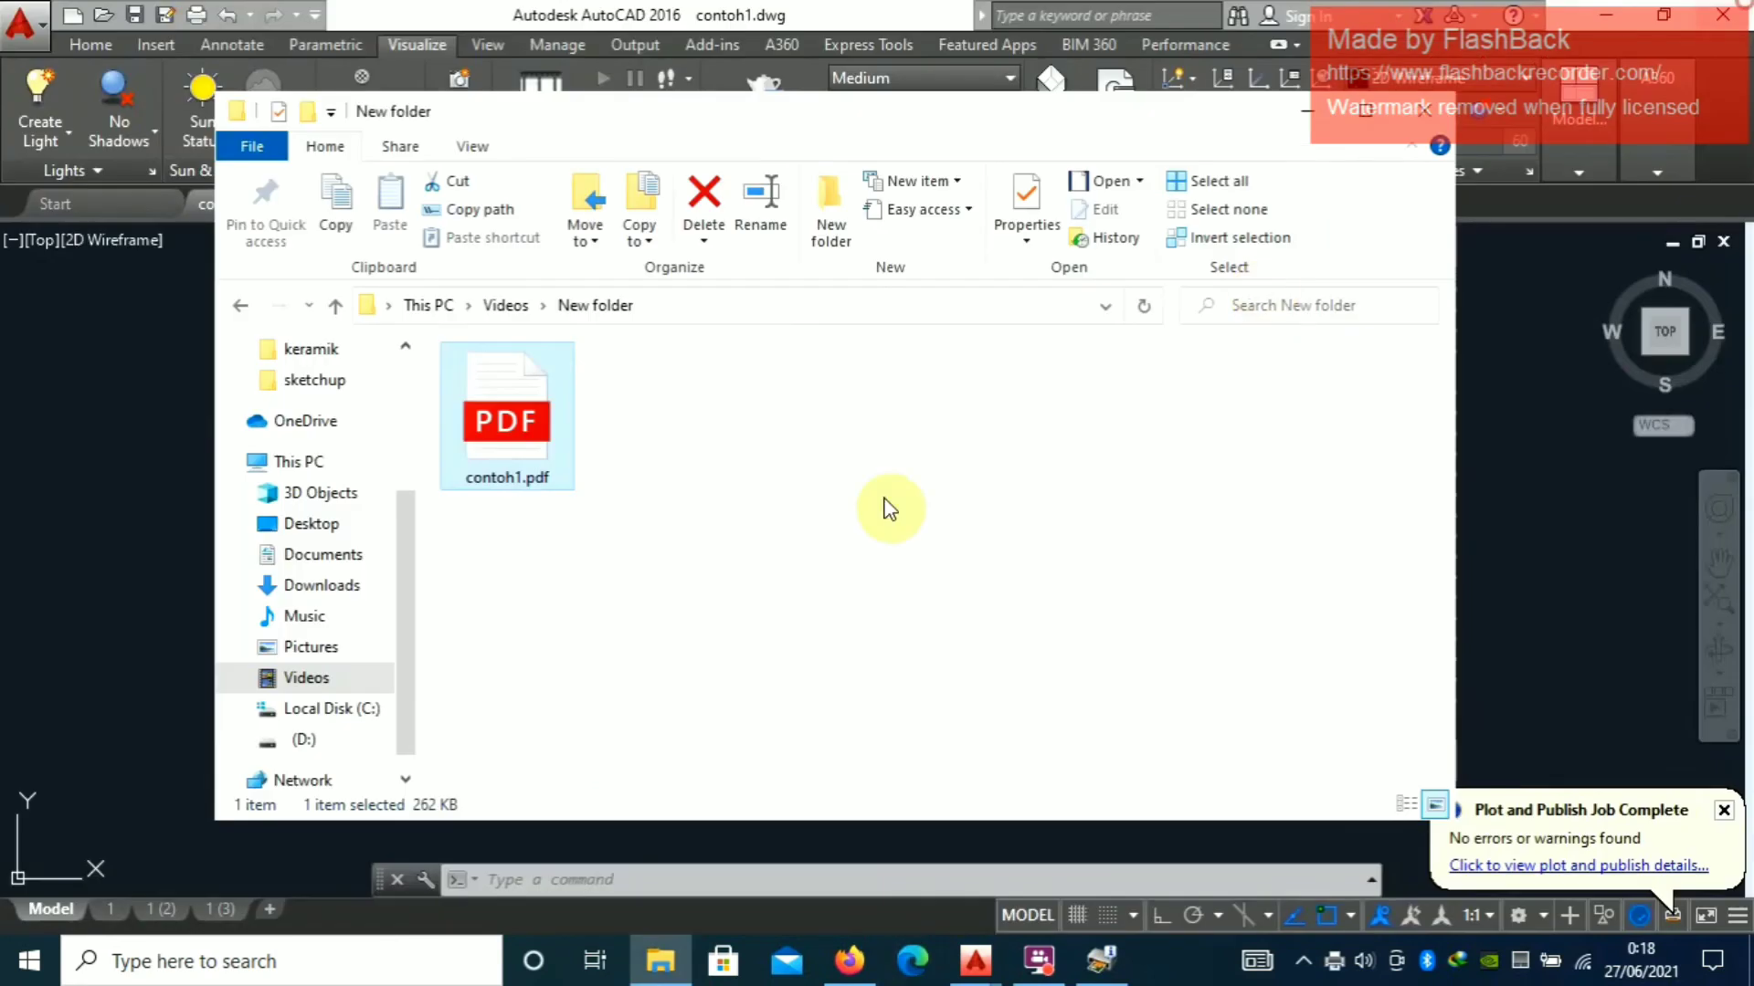
left_click(1474, 502)
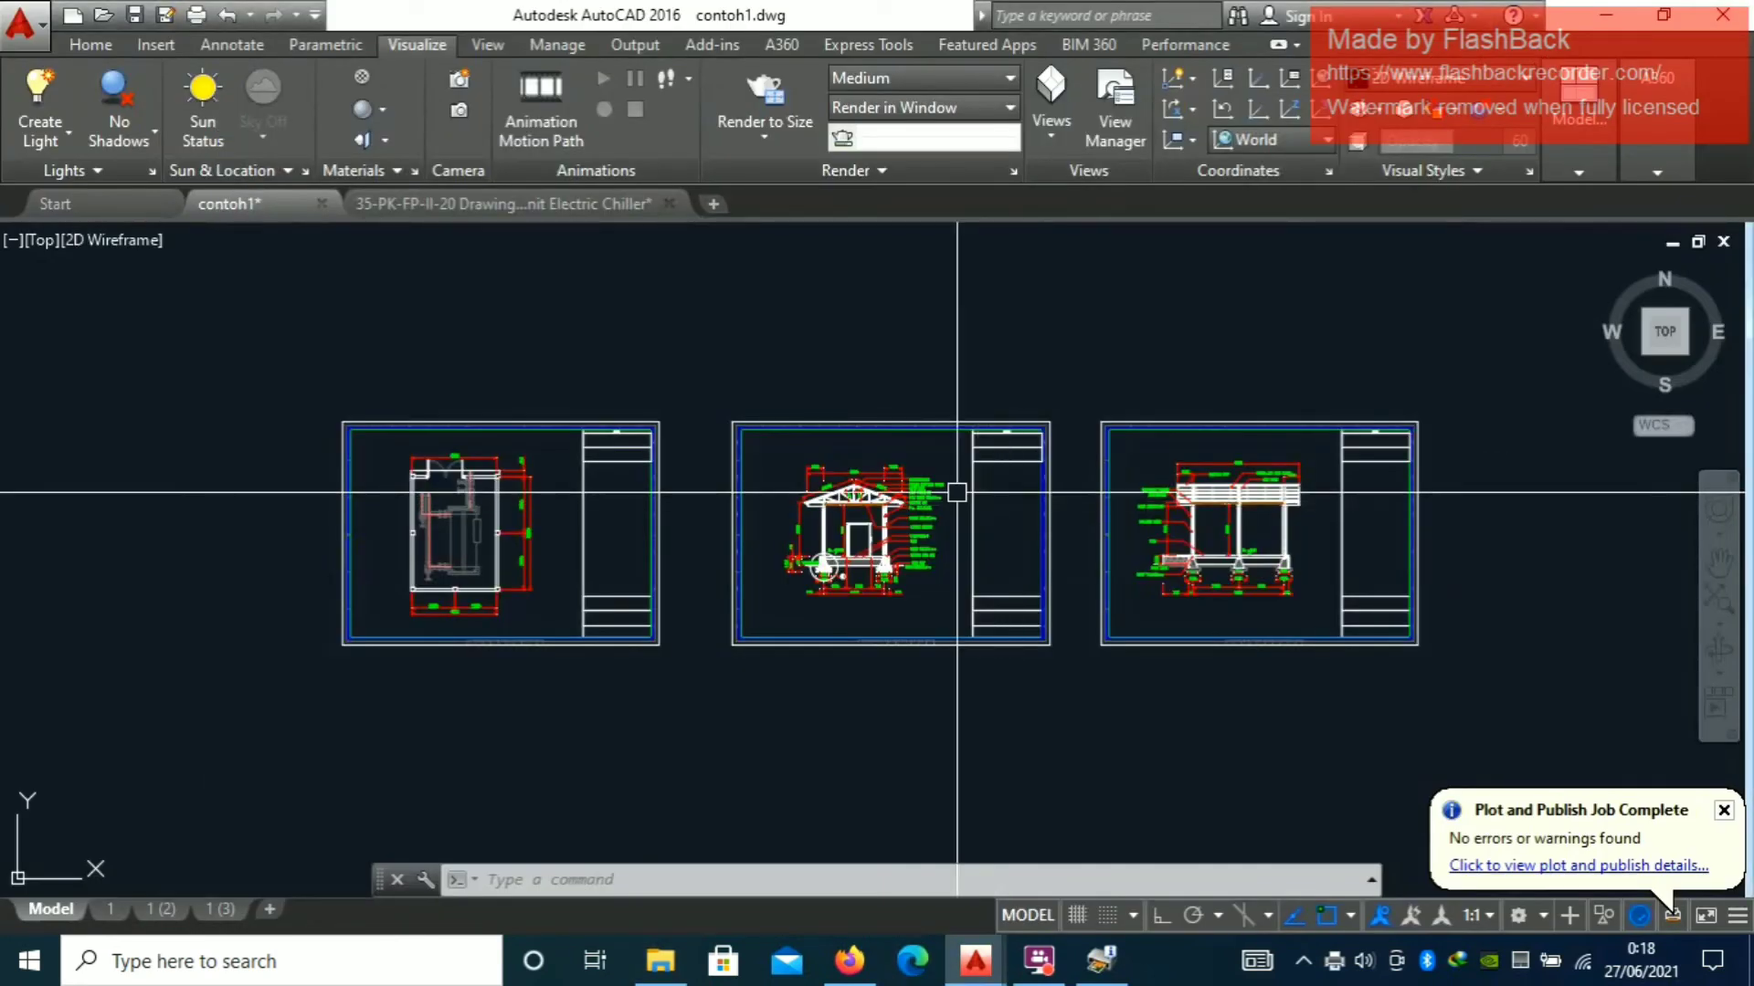
Examine the floor plan and the two section drawings inside the three sheet frames in model space
scroll(957, 493, "up", 2)
scroll(791, 471, "down", 3)
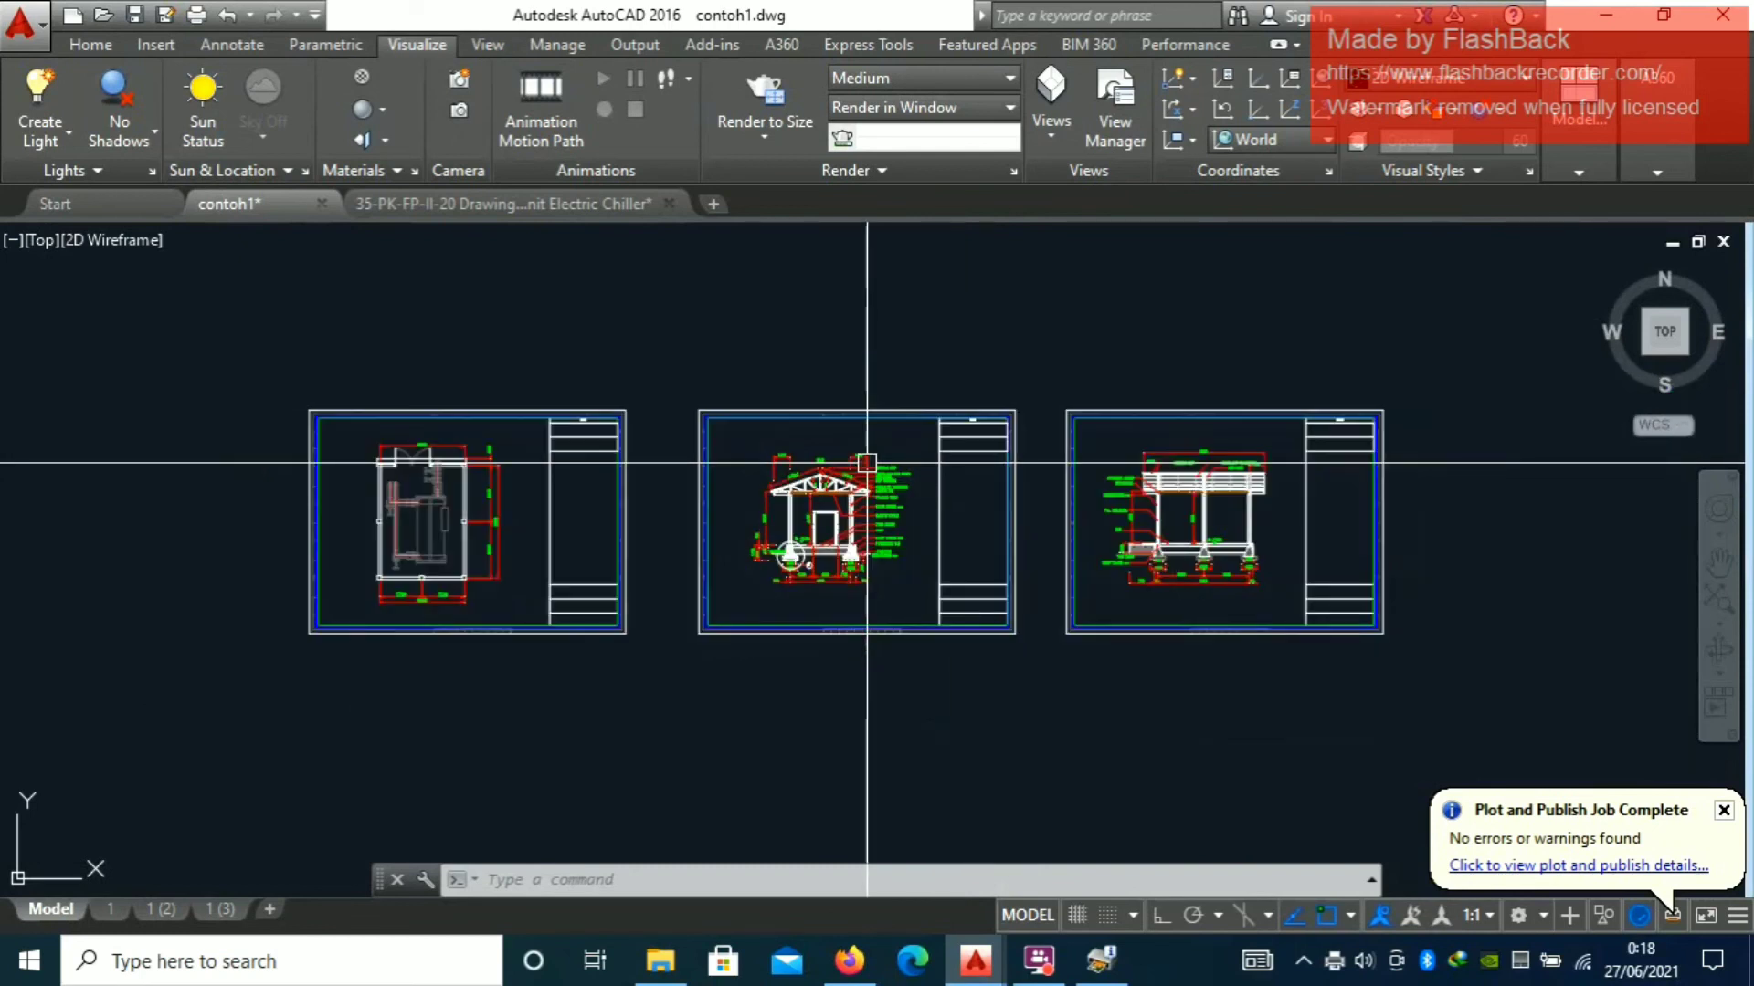
scroll(859, 466, "up", 1)
scroll(758, 470, "up", 3)
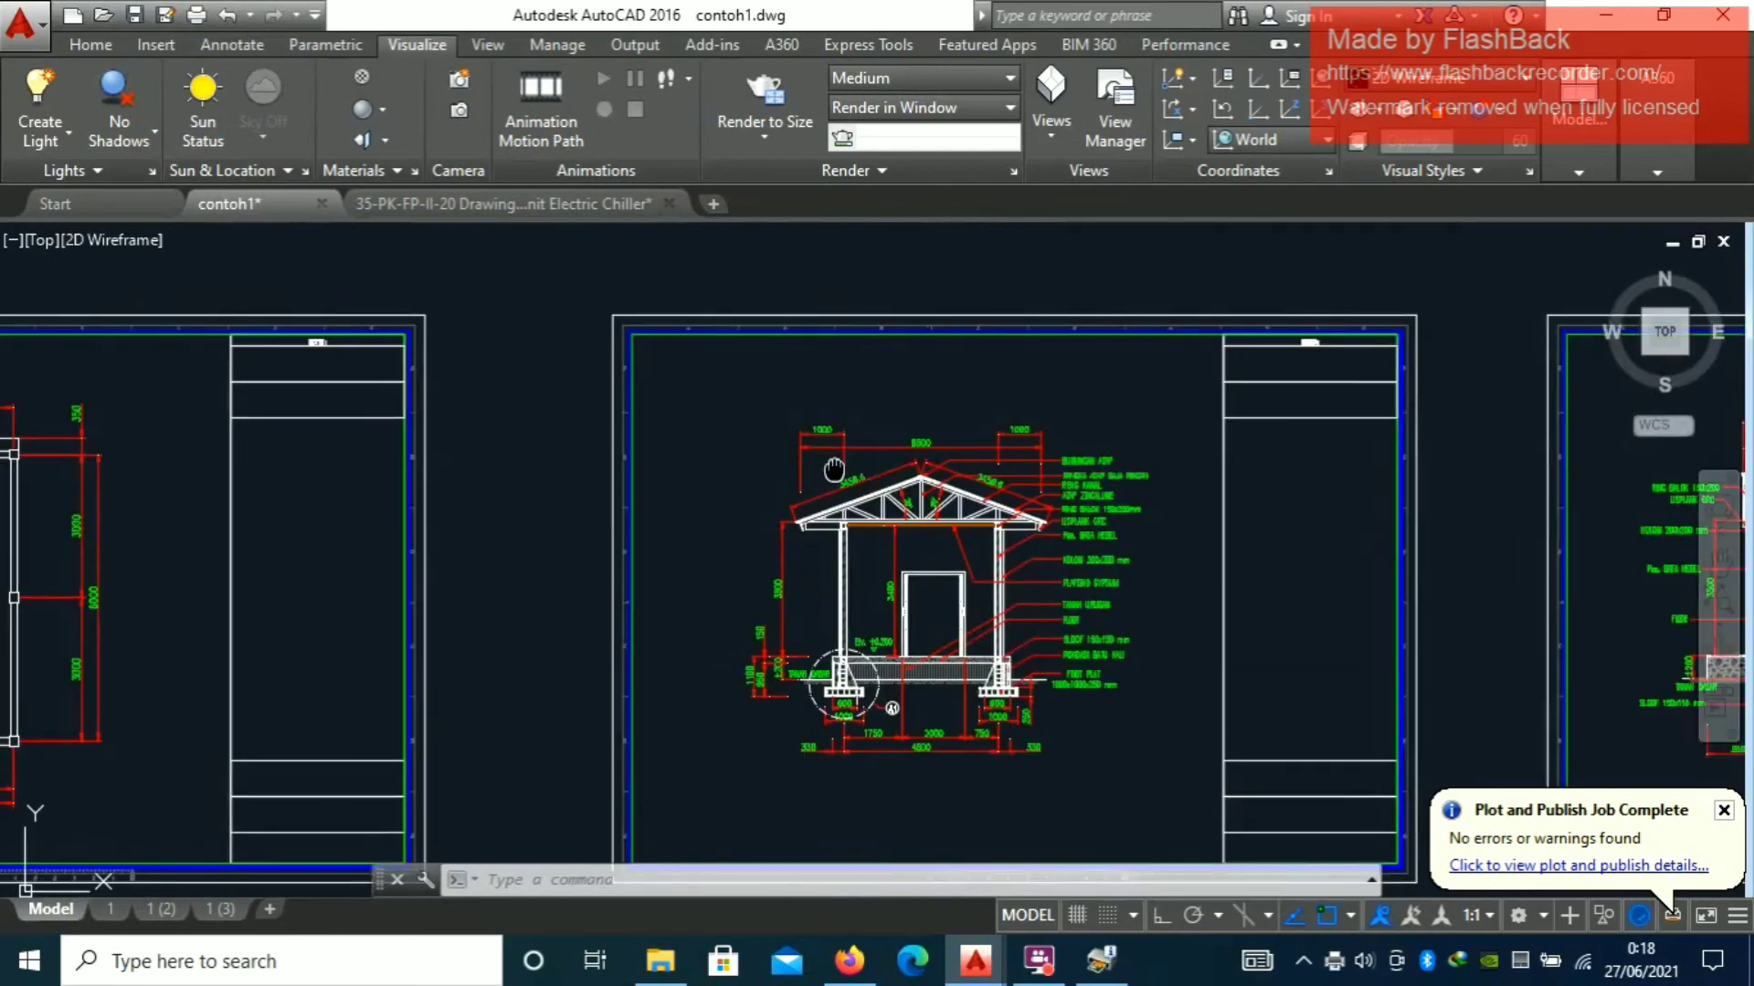
scroll(989, 429, "down", 3)
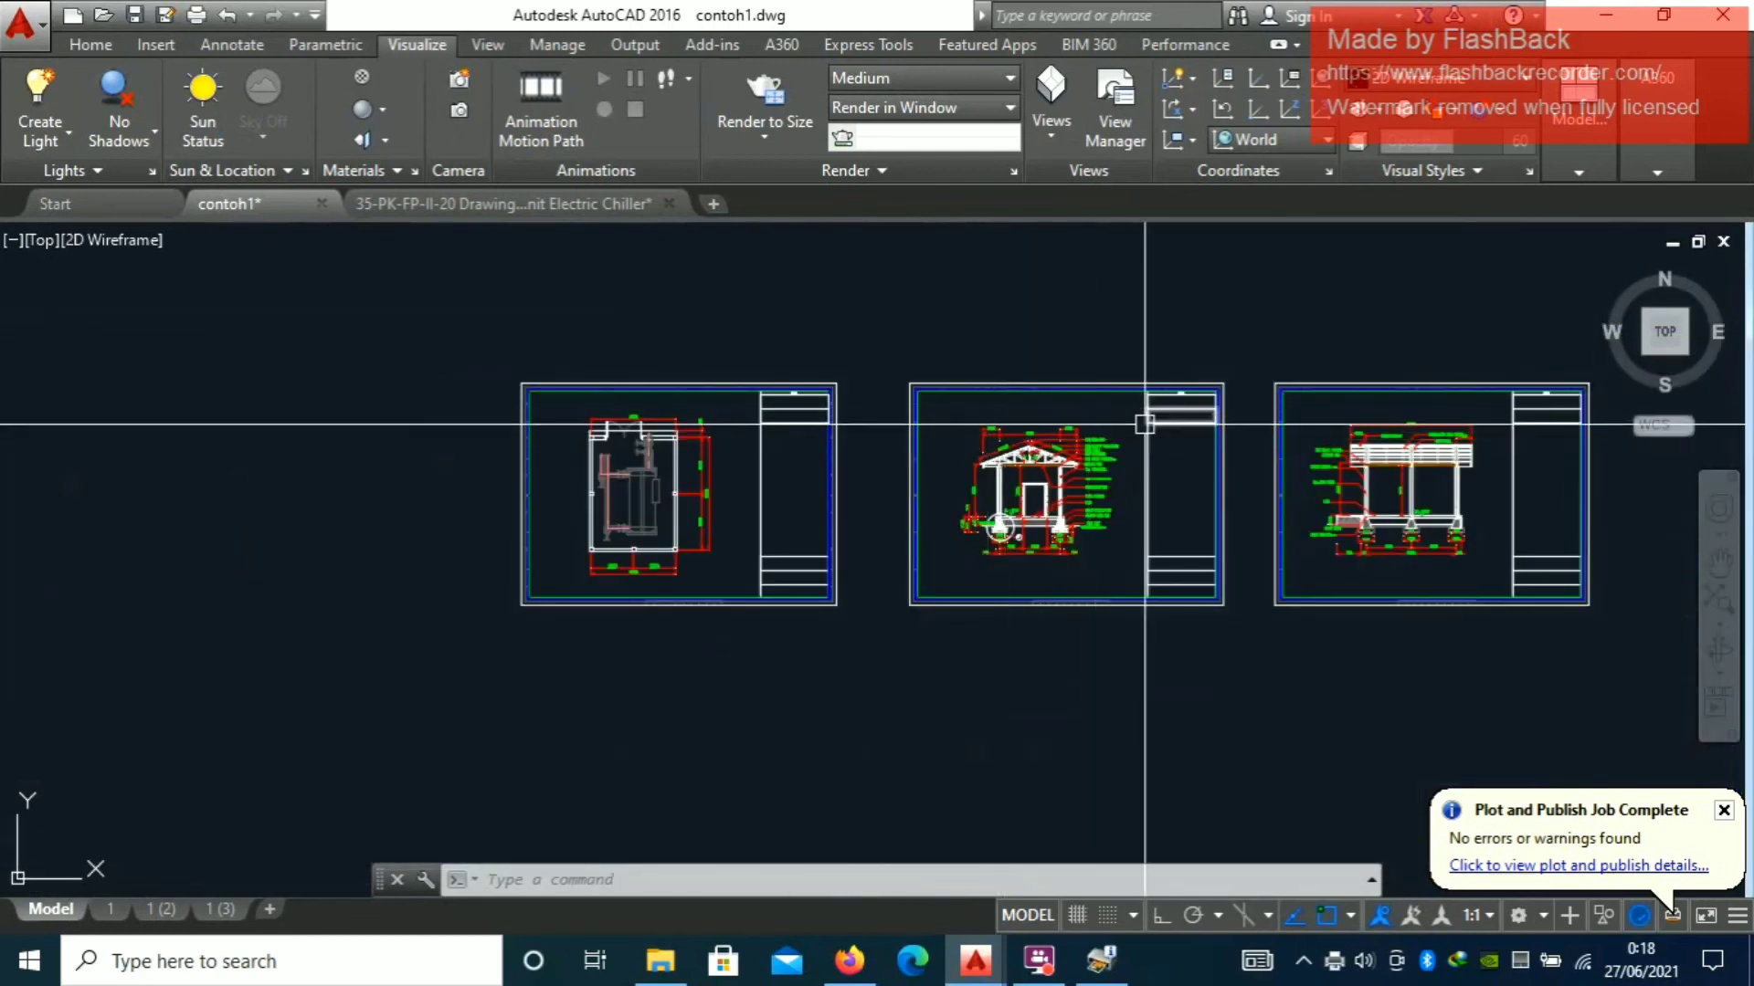
scroll(1091, 434, "down", 2)
scroll(1100, 464, "up", 4)
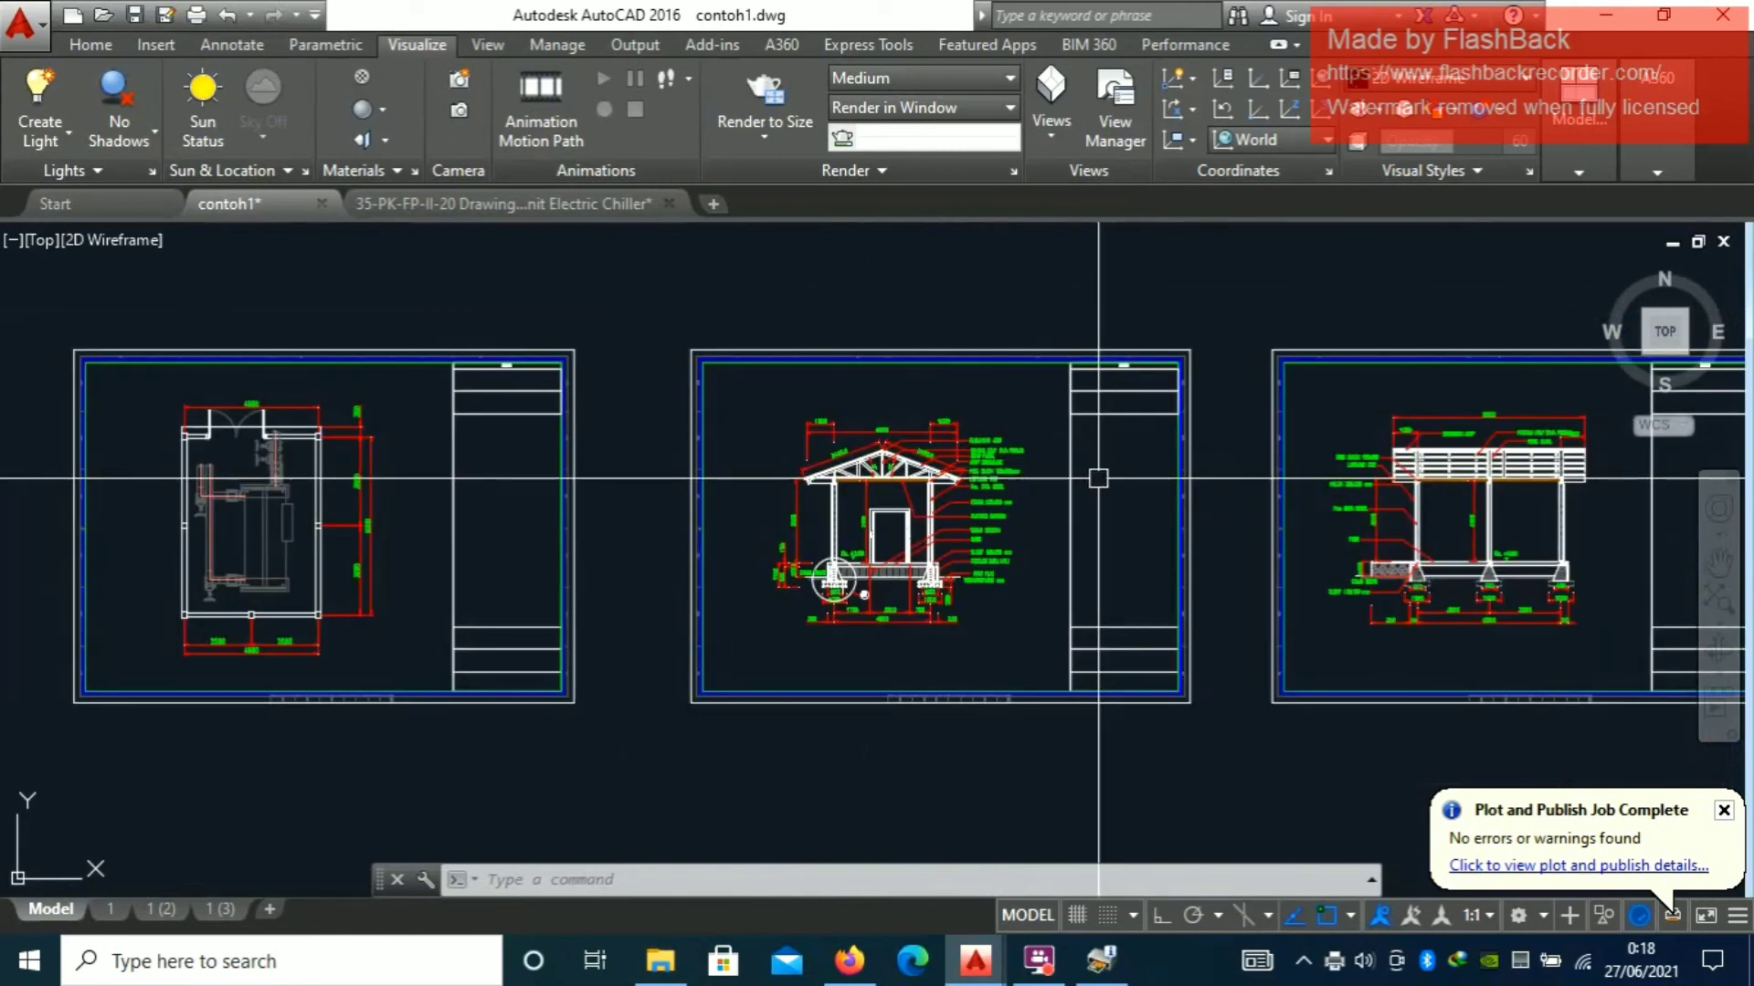
scroll(1100, 475, "down", 2)
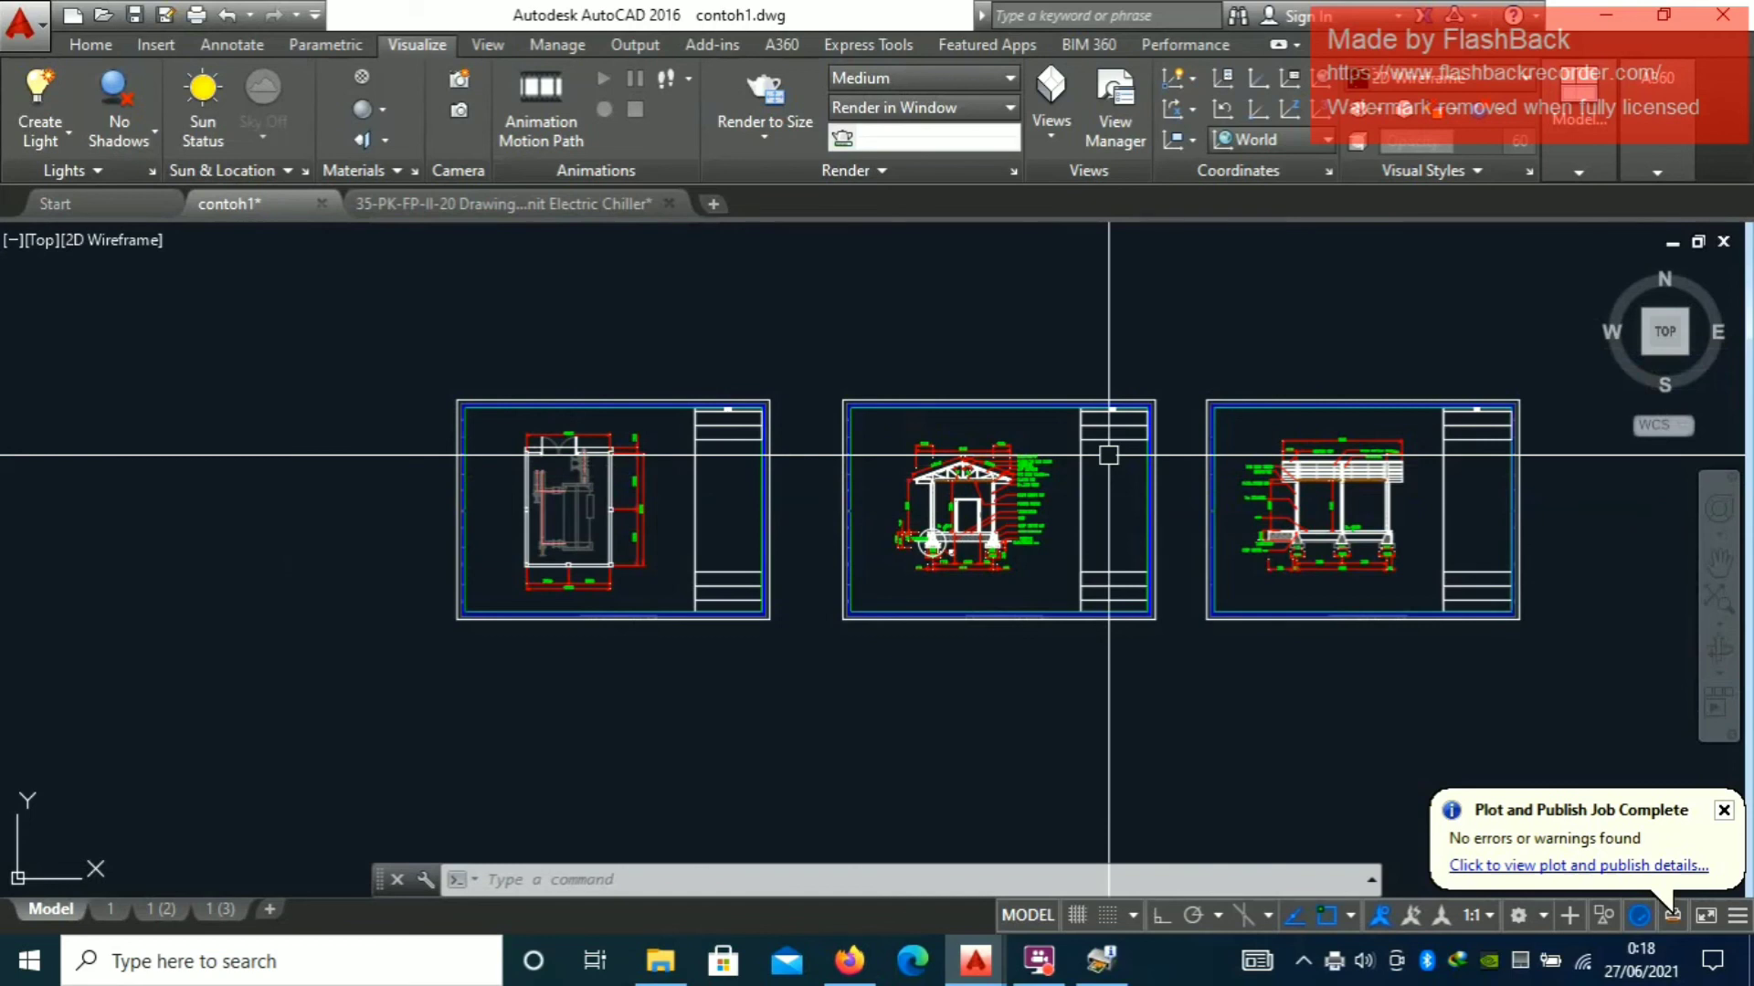
scroll(1327, 473, "up", 2)
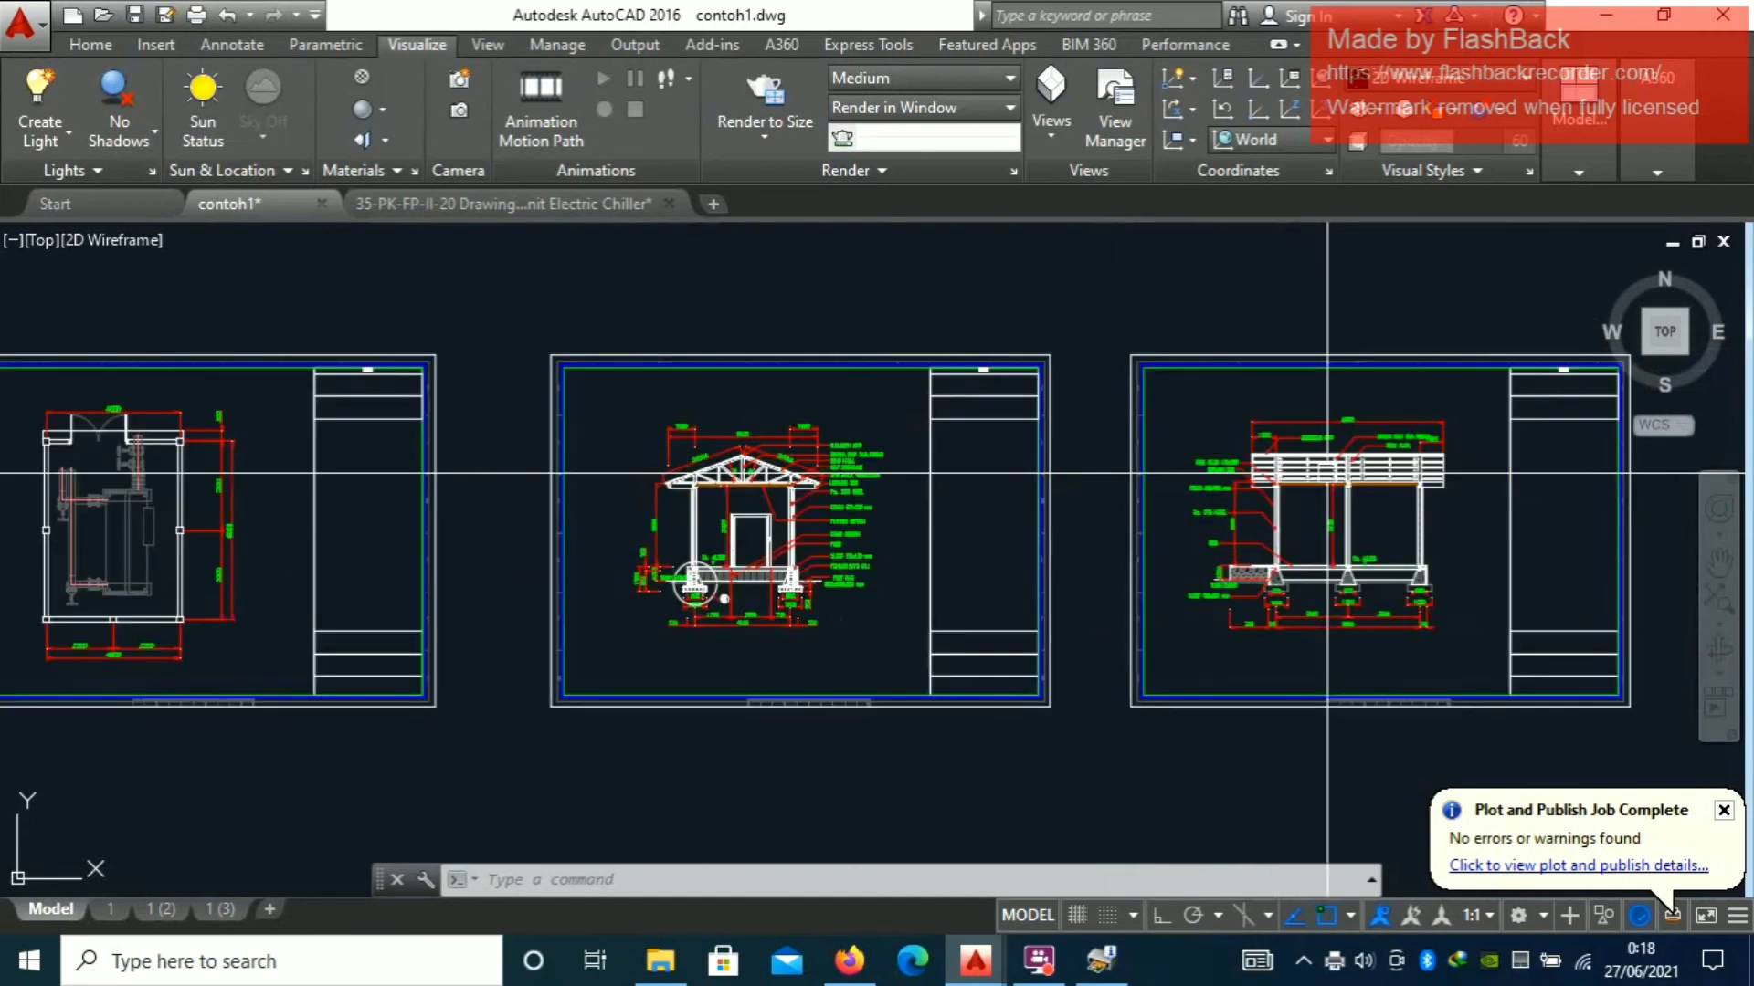
middle_click_drag(526, 524, 853, 498)
scroll(442, 484, "up", 3)
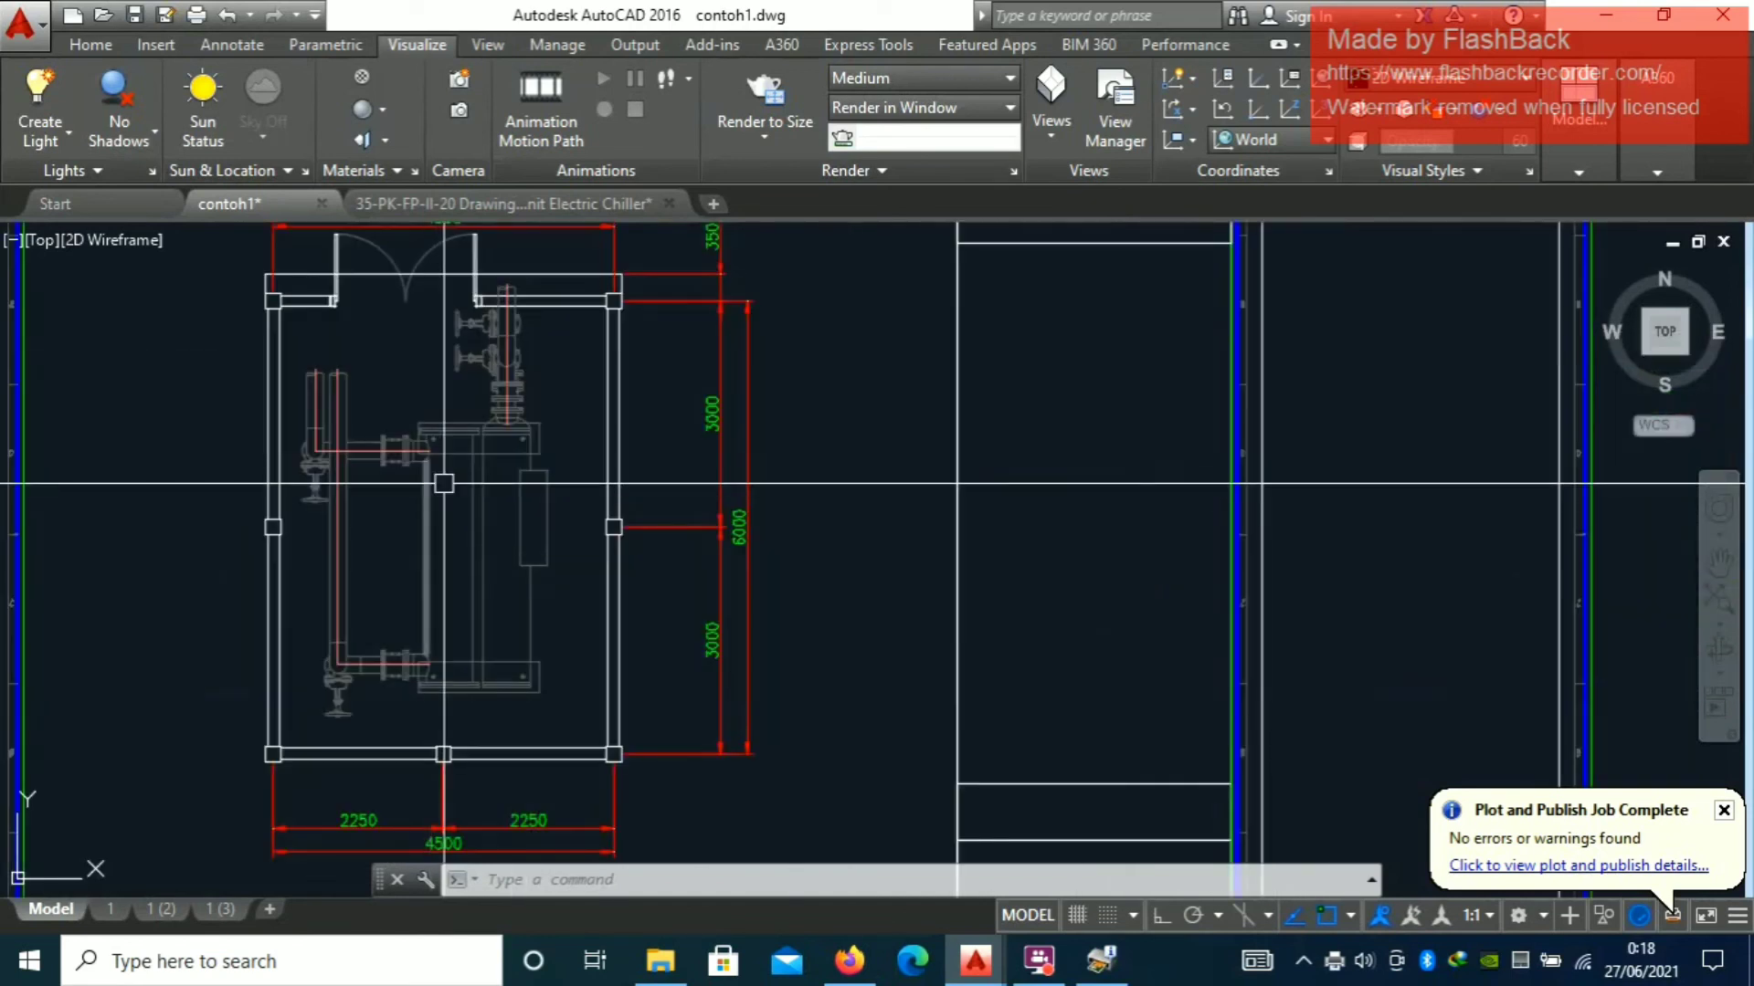
scroll(564, 431, "down", 4)
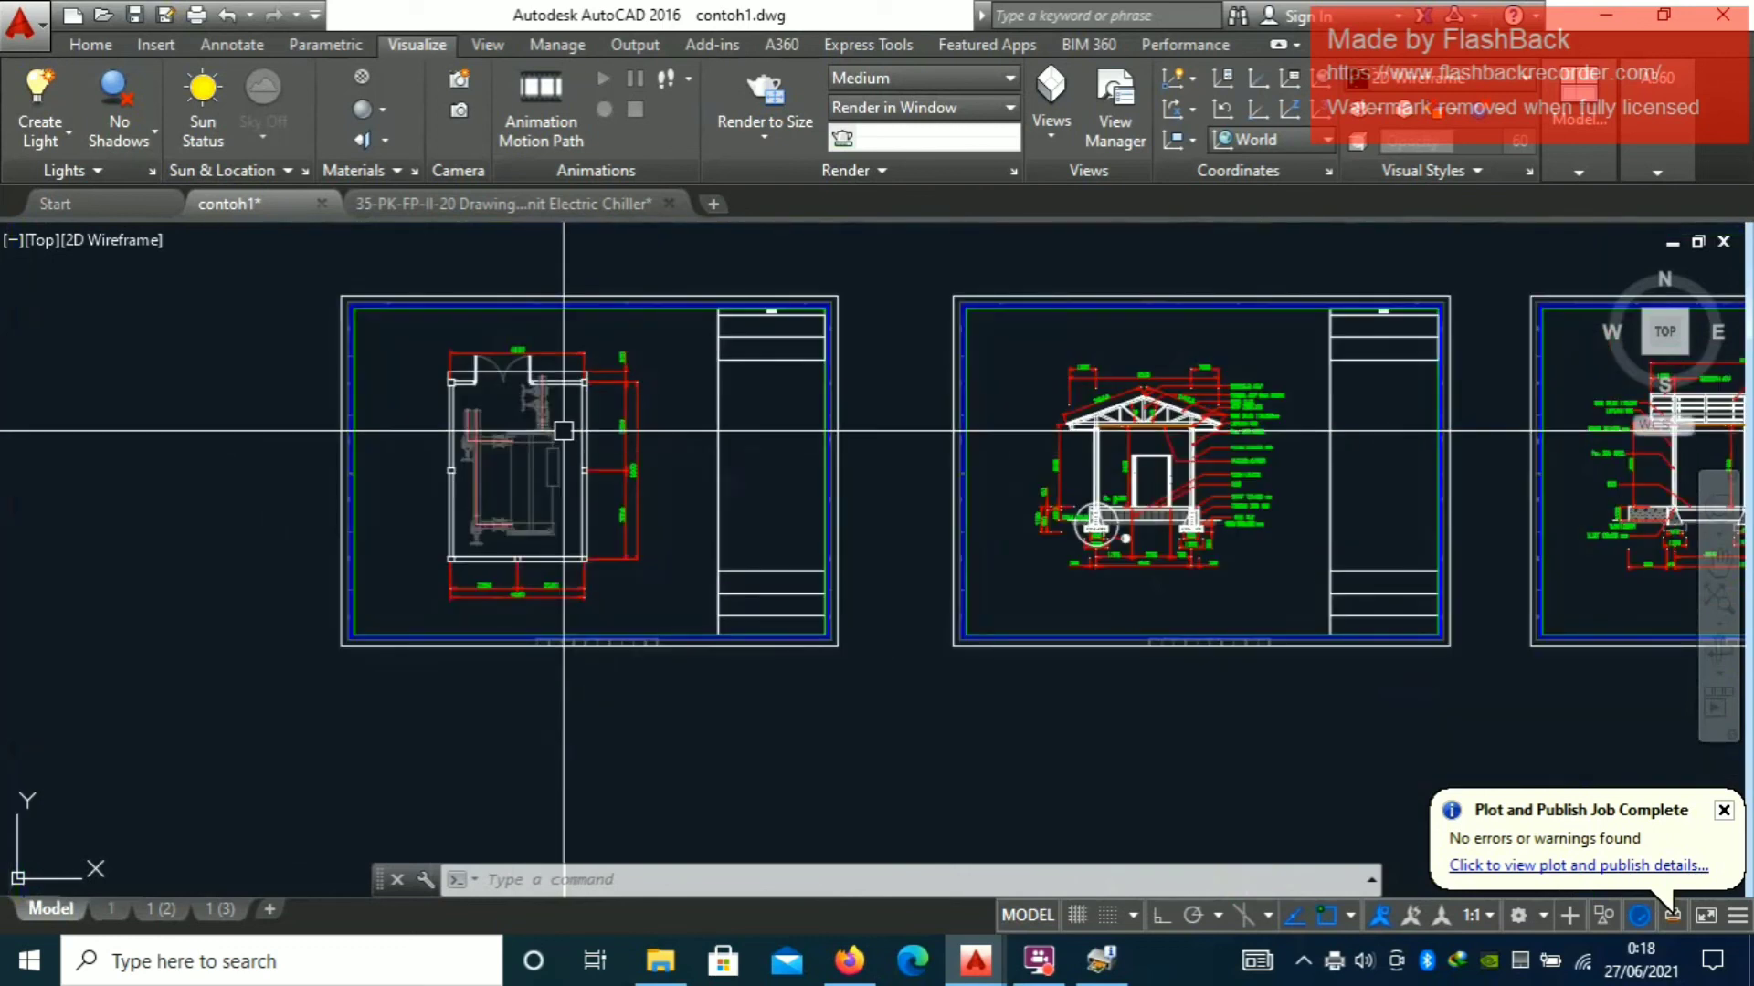
scroll(628, 347, "up", 2)
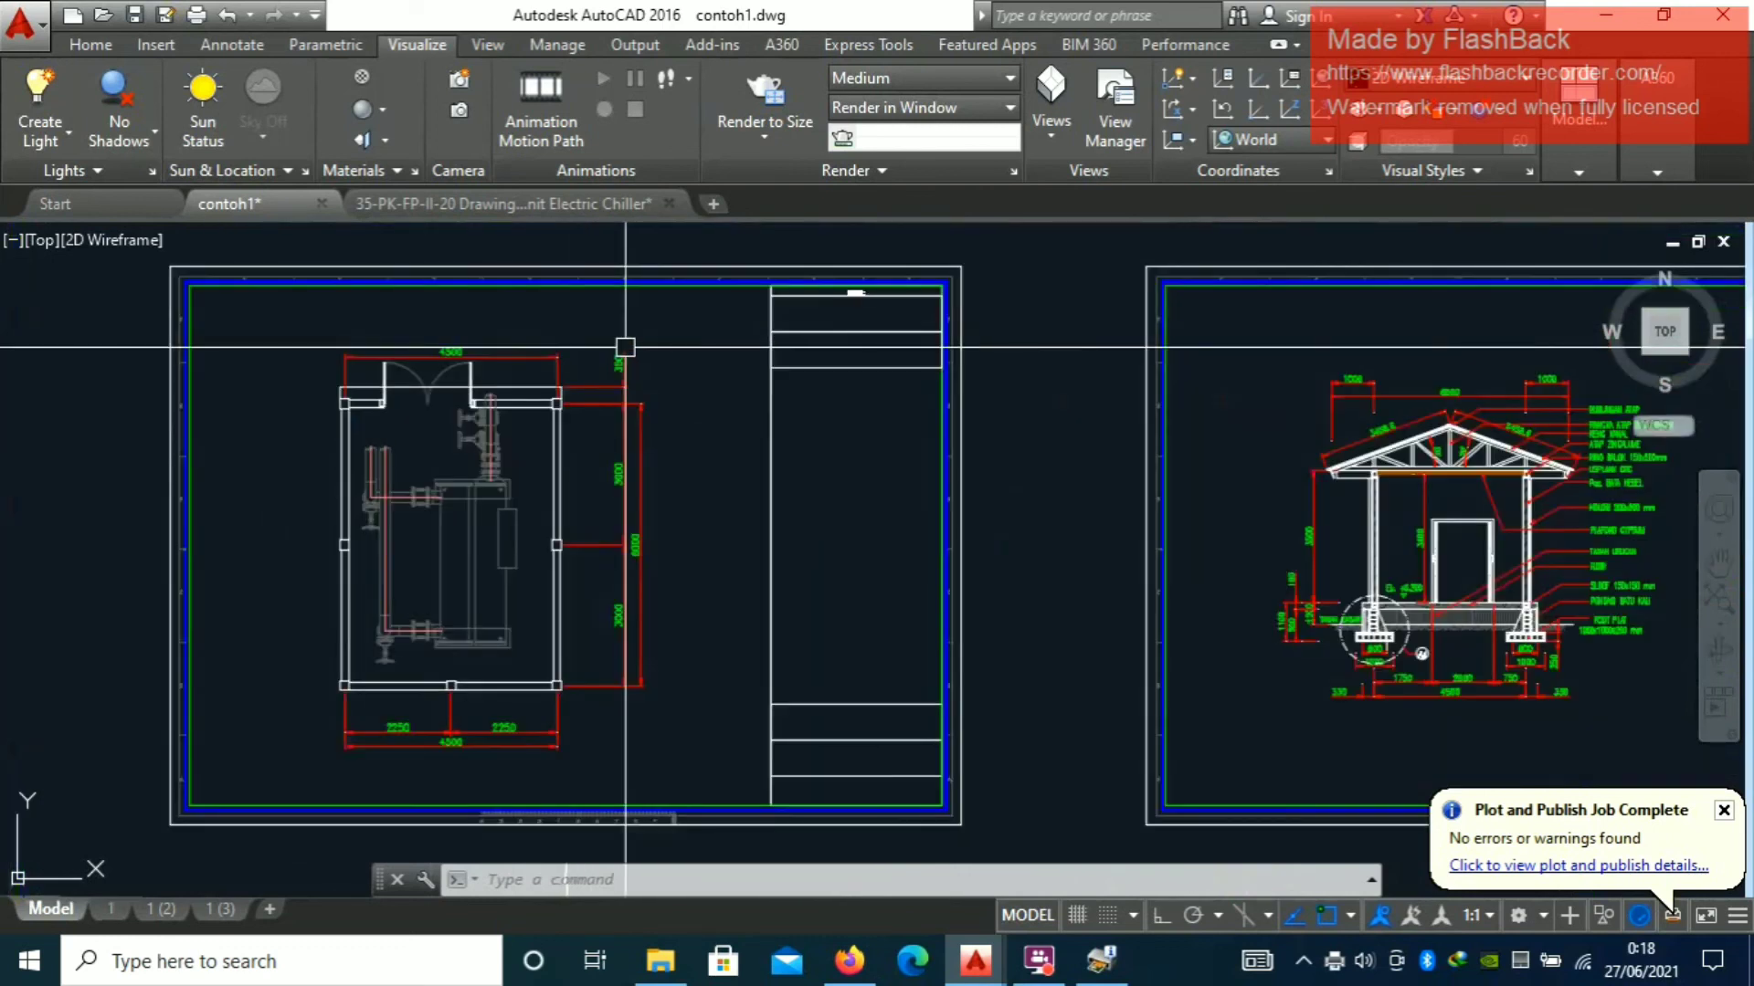
left_click(678, 321)
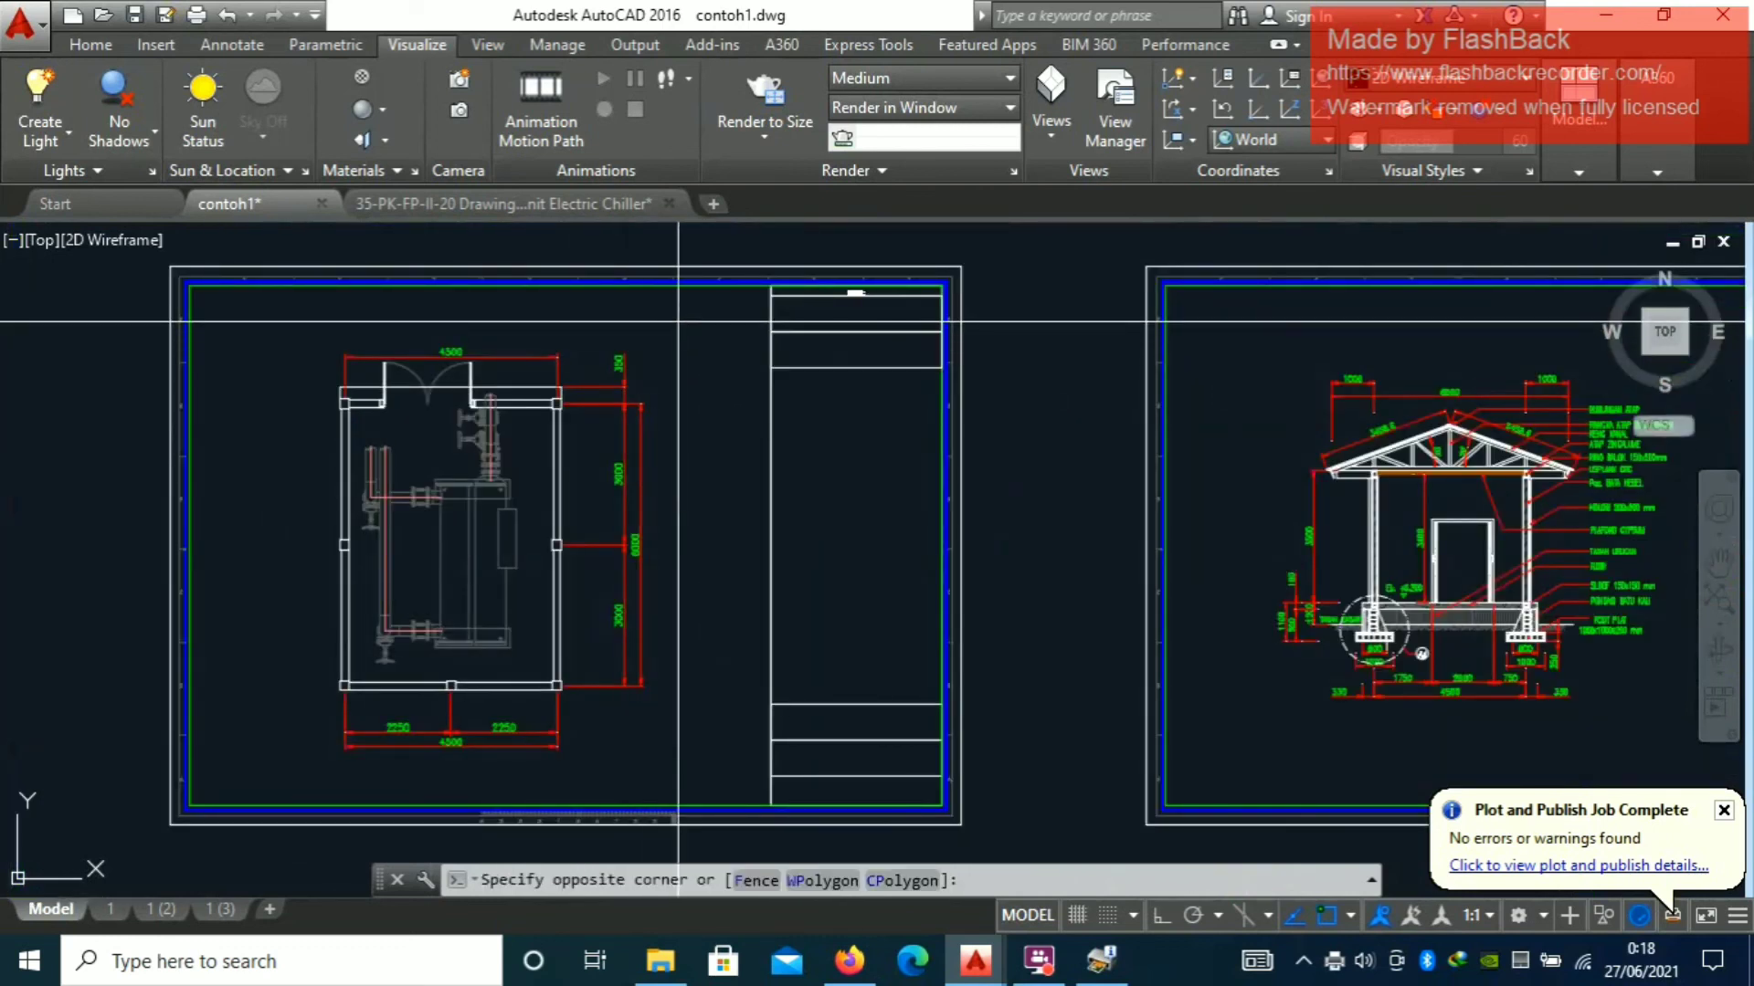
left_click(614, 367)
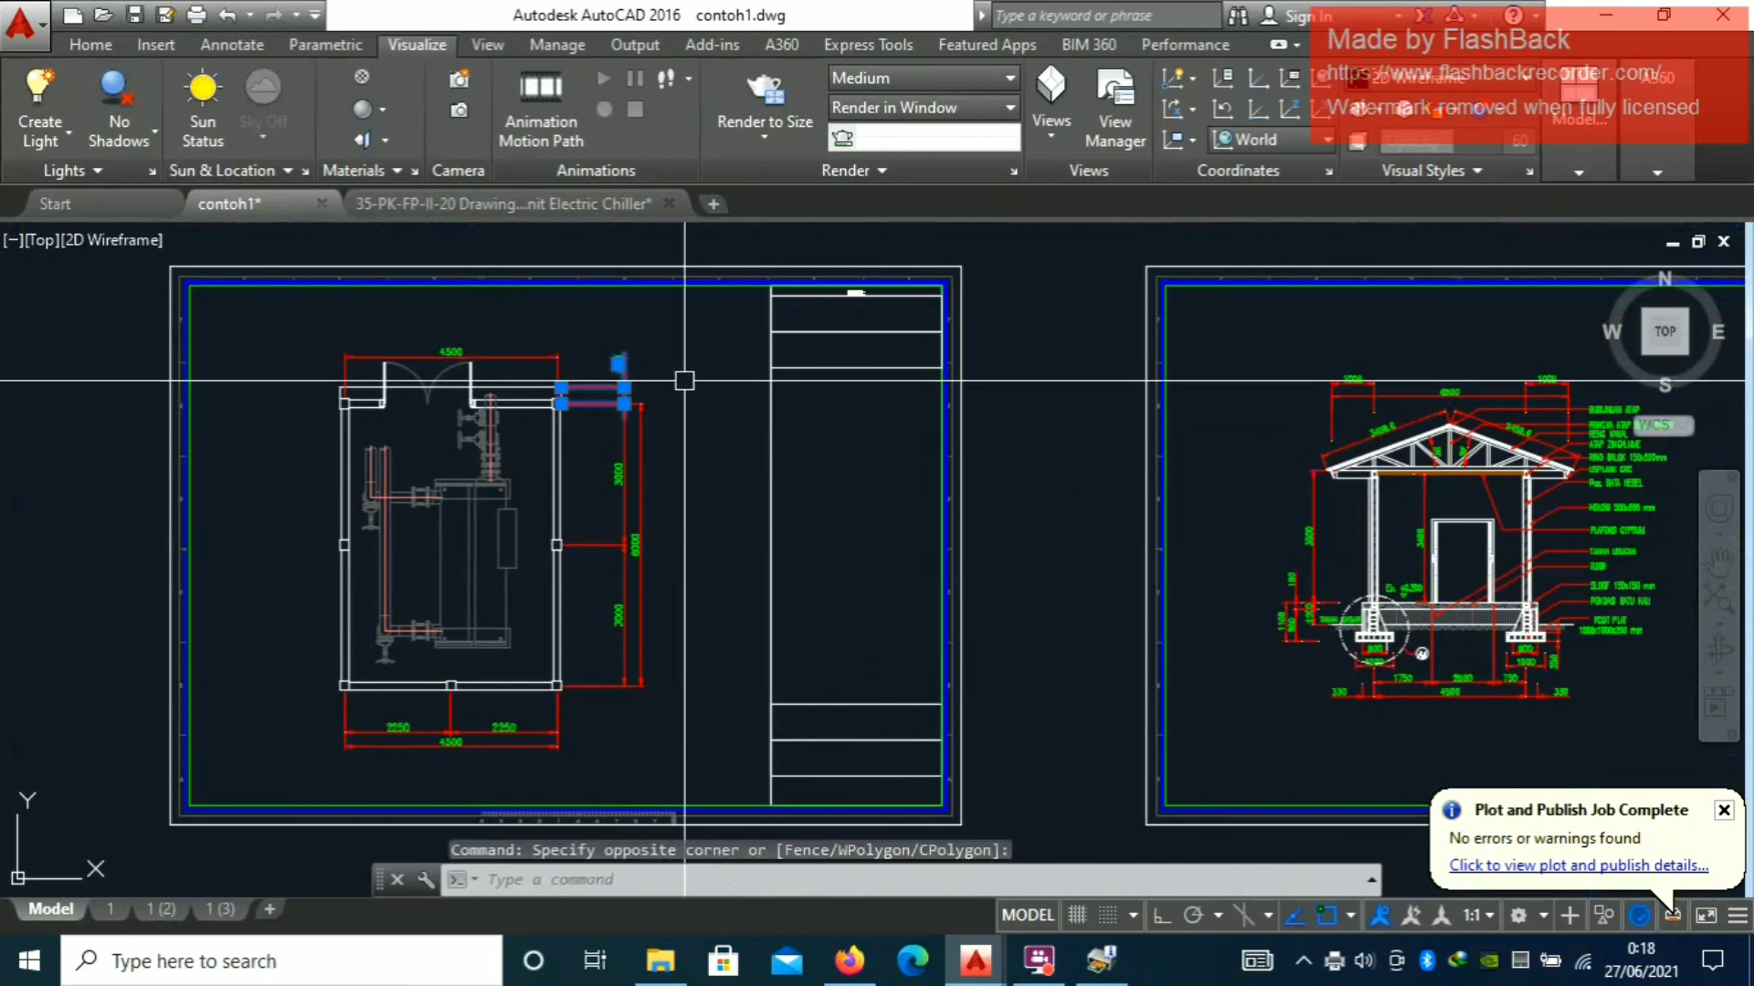
key("Escape")
key("Escape")
Erase all vertical dimensions along the right side of the floor plan in the first frame
left_click(689, 331)
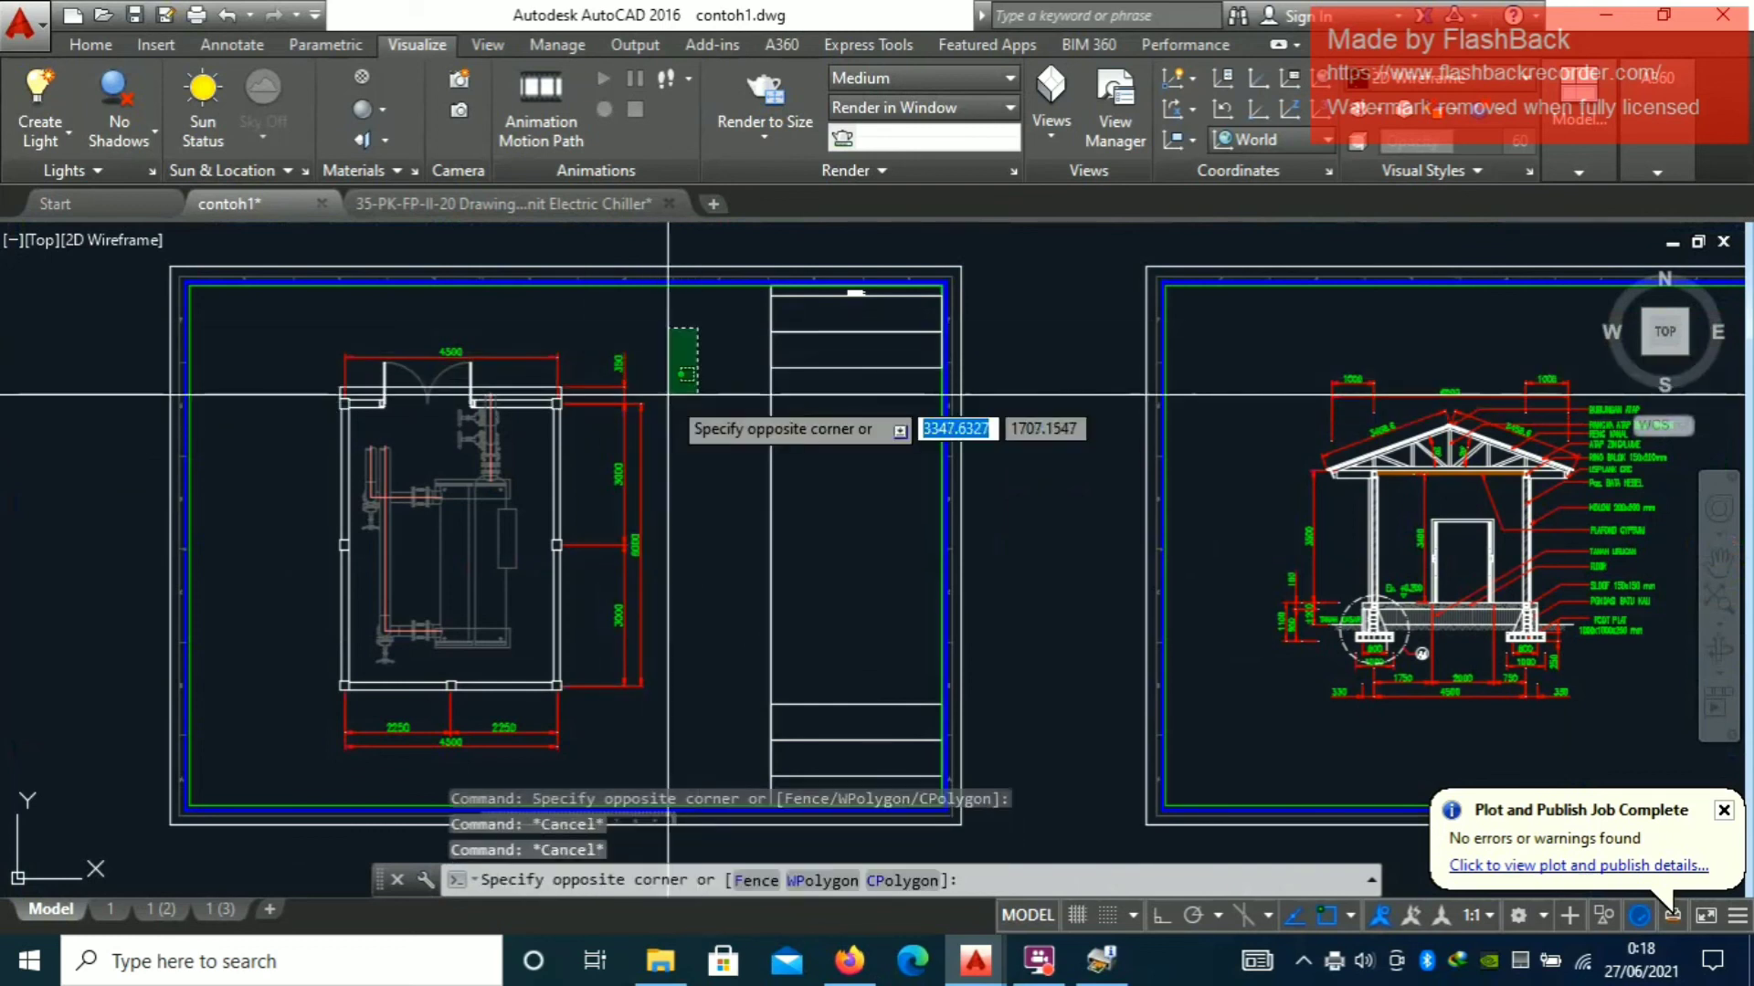
left_click(602, 738)
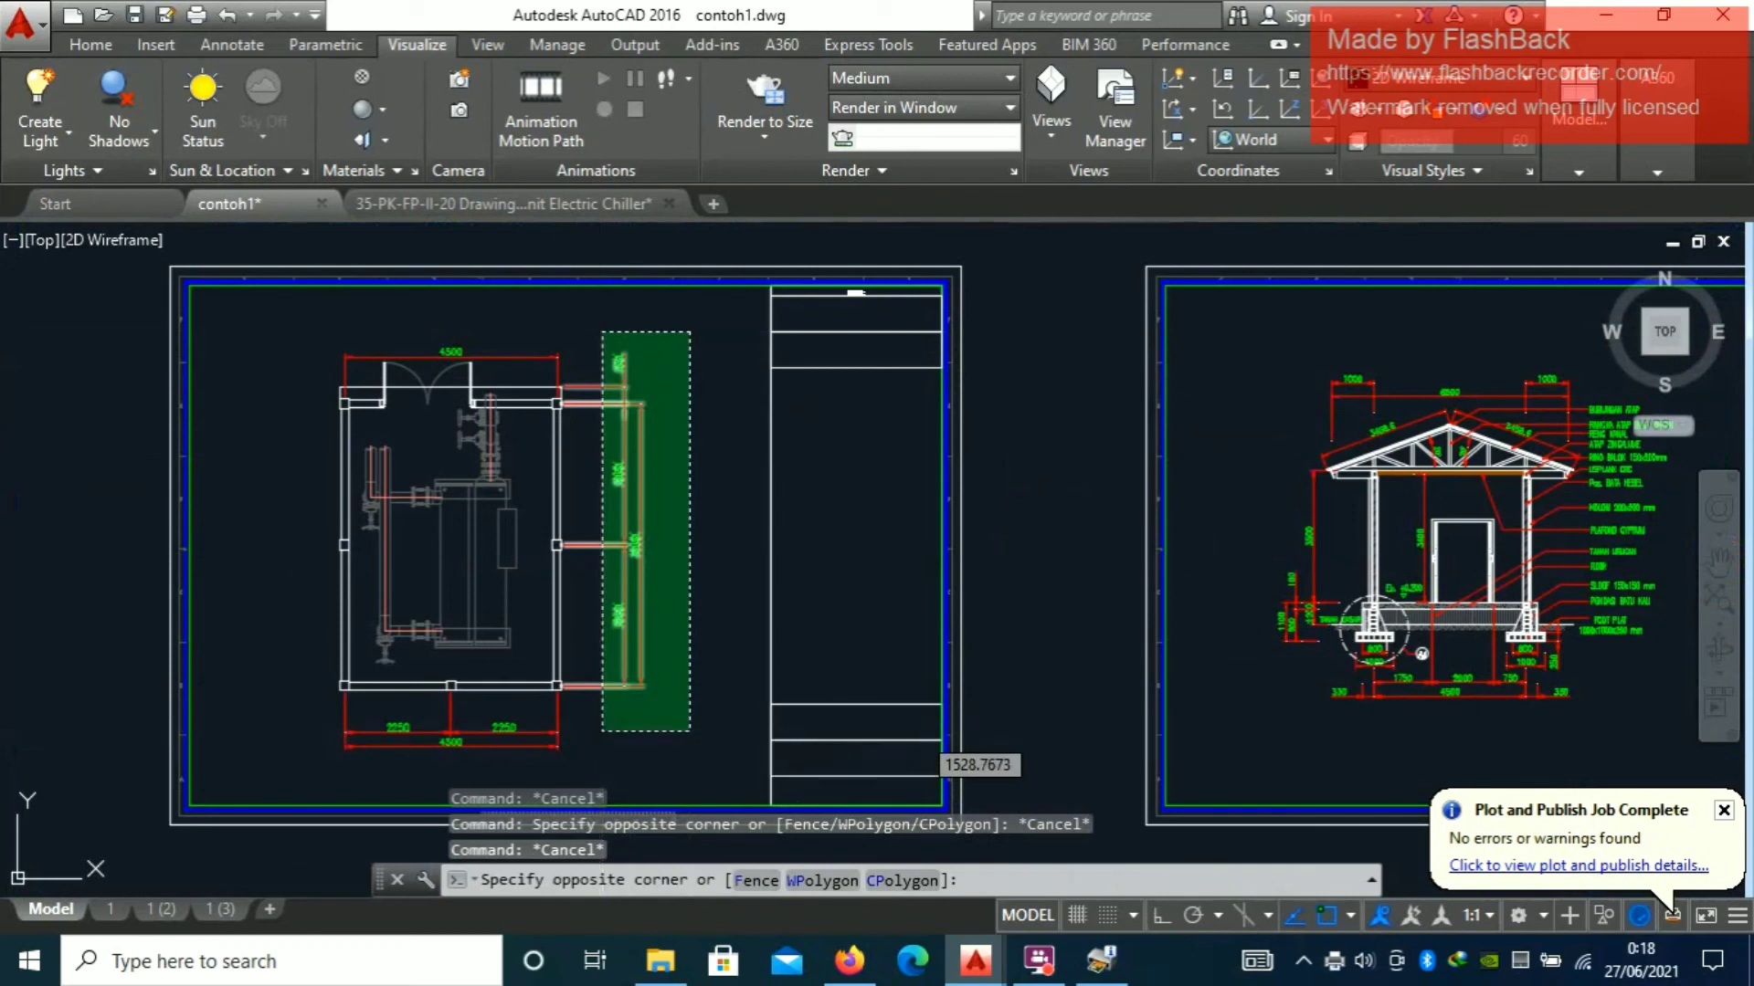
scroll(666, 567, "down", 3)
type("E")
key("Return")
scroll(748, 508, "down", 3)
middle_click_drag(1175, 467, 673, 555)
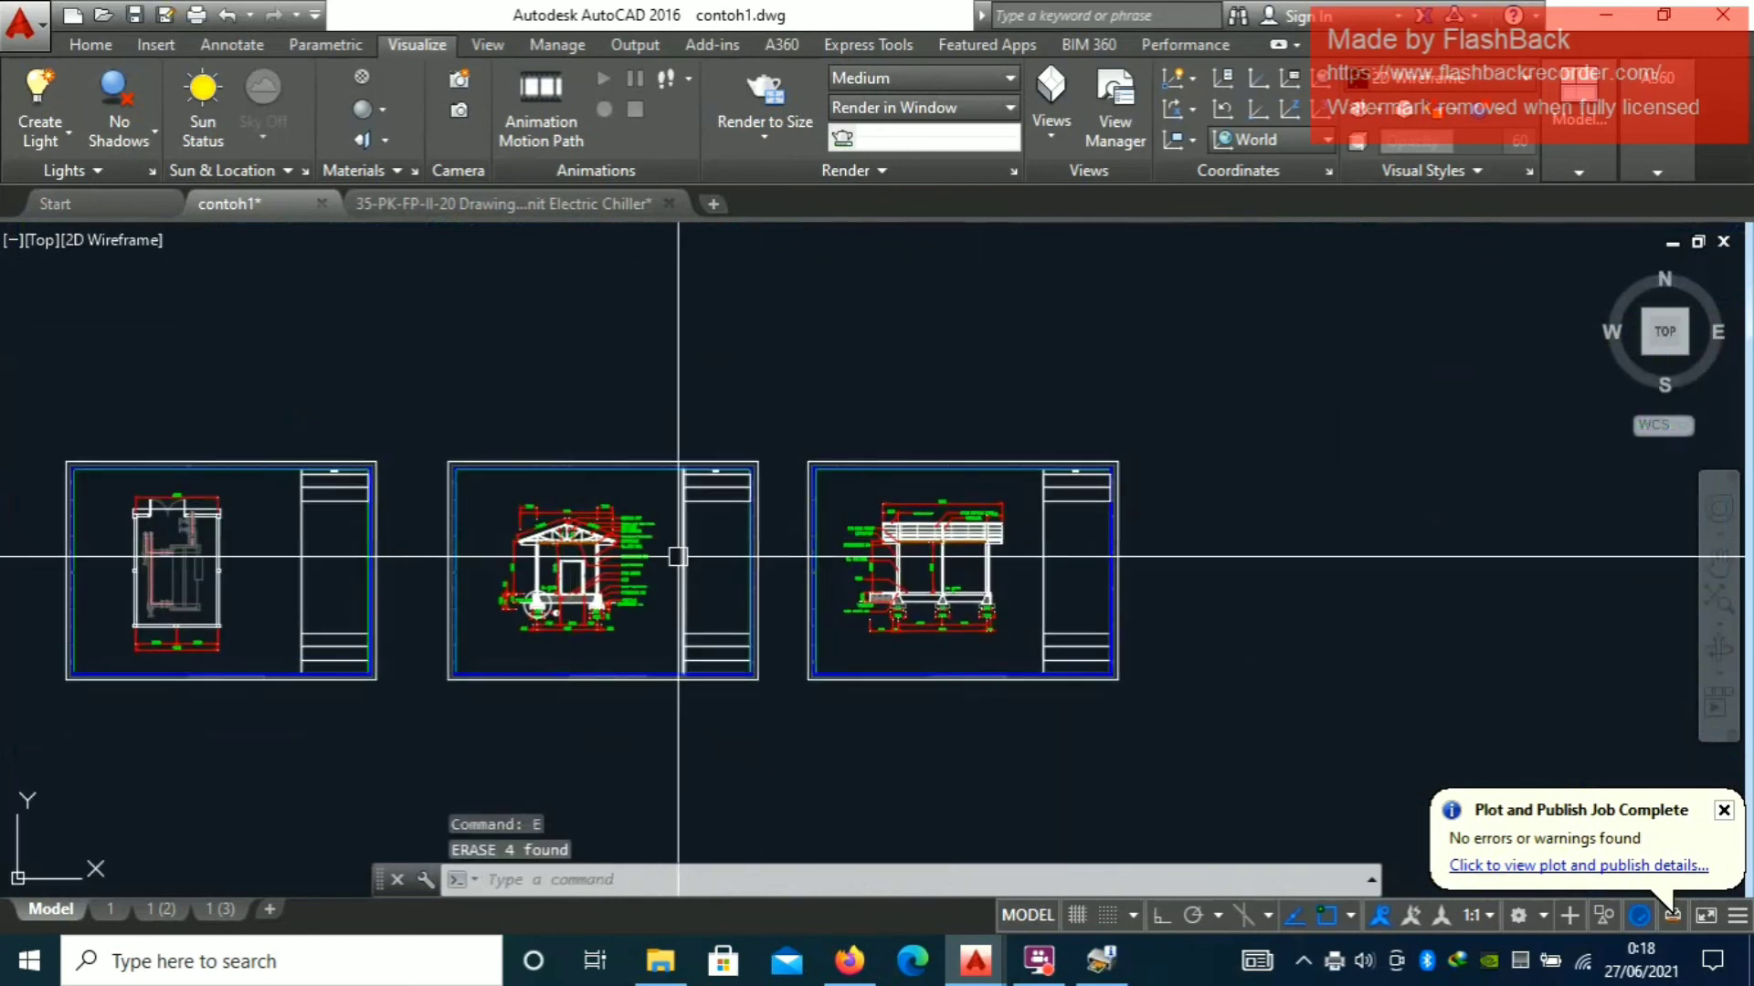
scroll(673, 393, "up", 3)
left_click(637, 407)
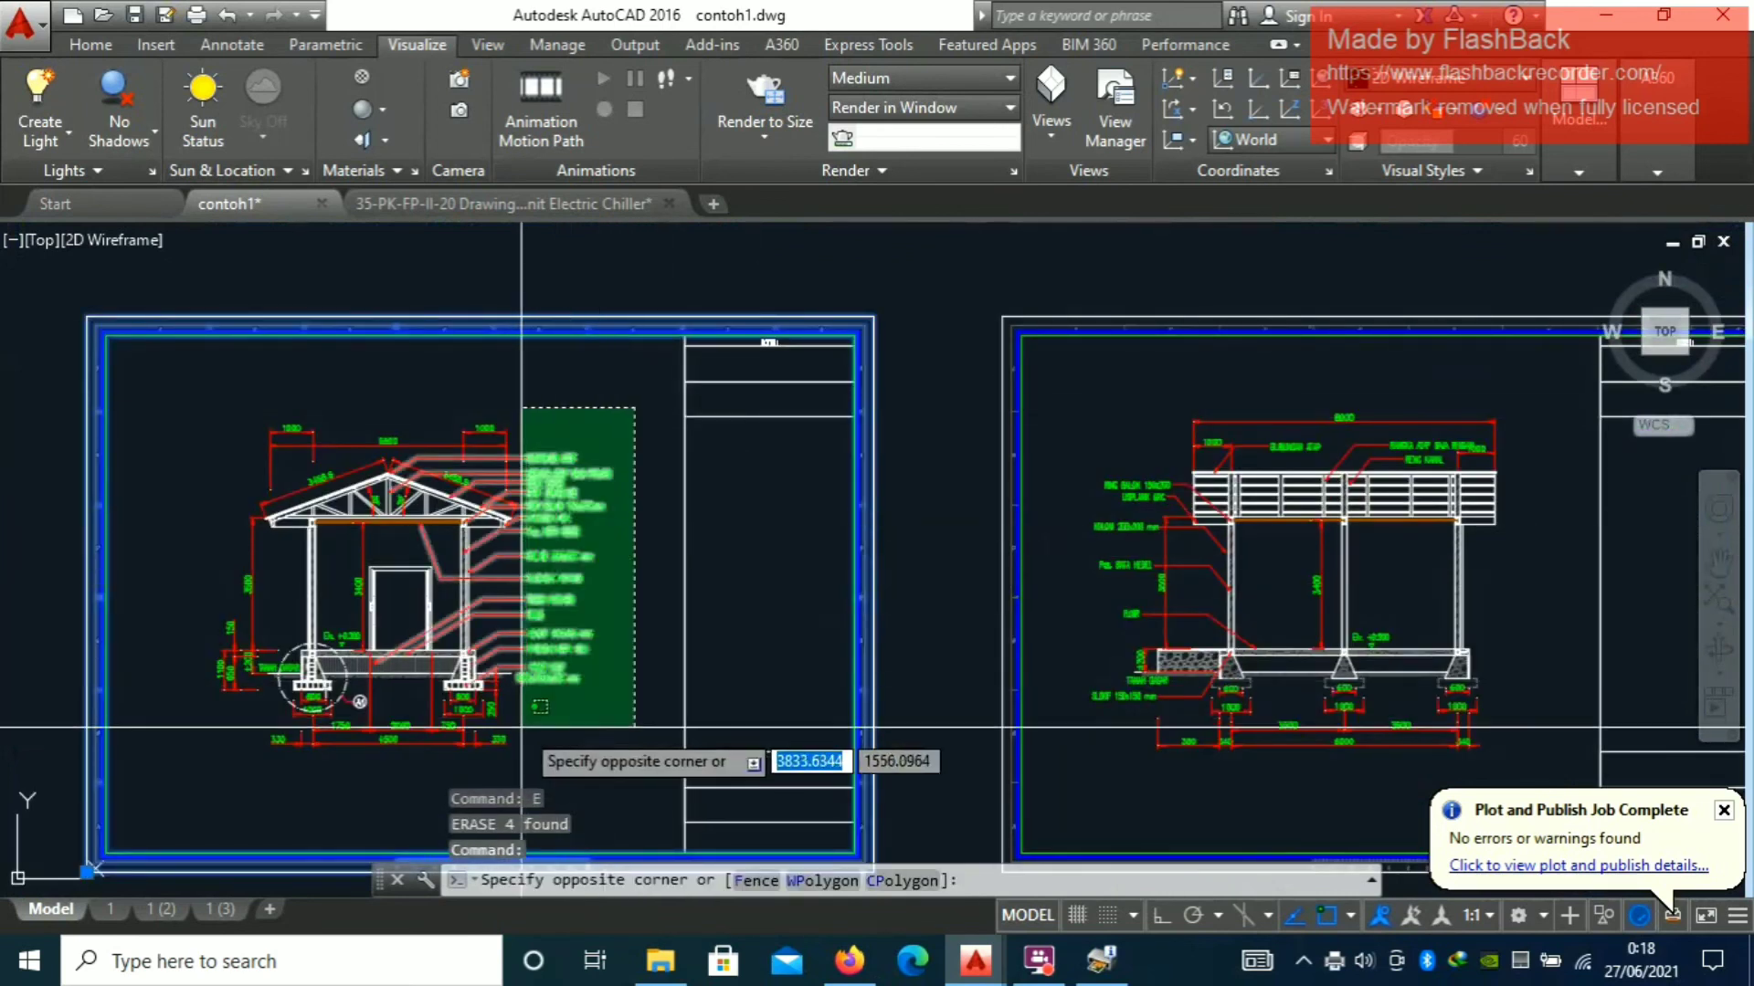
left_click(518, 727)
key("Escape")
key("Escape")
Erase the material label texts to the right of the gable section in the second frame, keeping its red leader lines
left_click(639, 404)
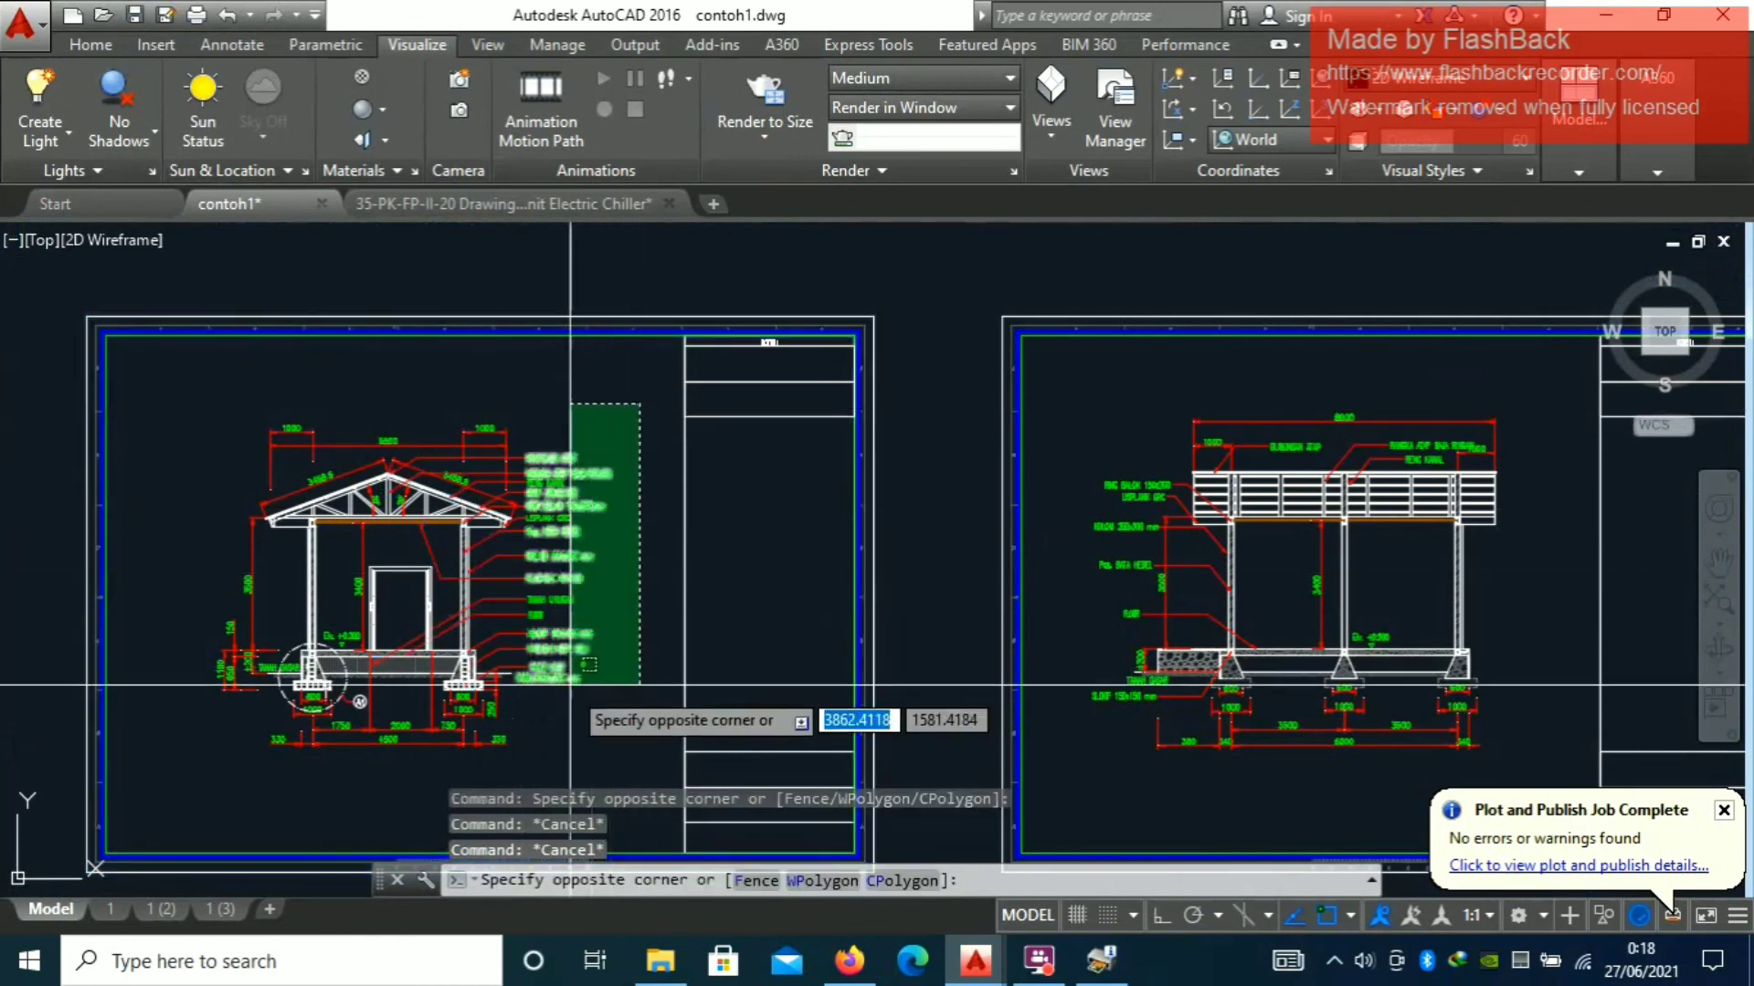
left_click(556, 689)
type("E")
key("Return")
Erase the dimensions and roof labels above the roof of the section in the third frame
middle_click_drag(1302, 541, 1131, 485)
left_click(1333, 331)
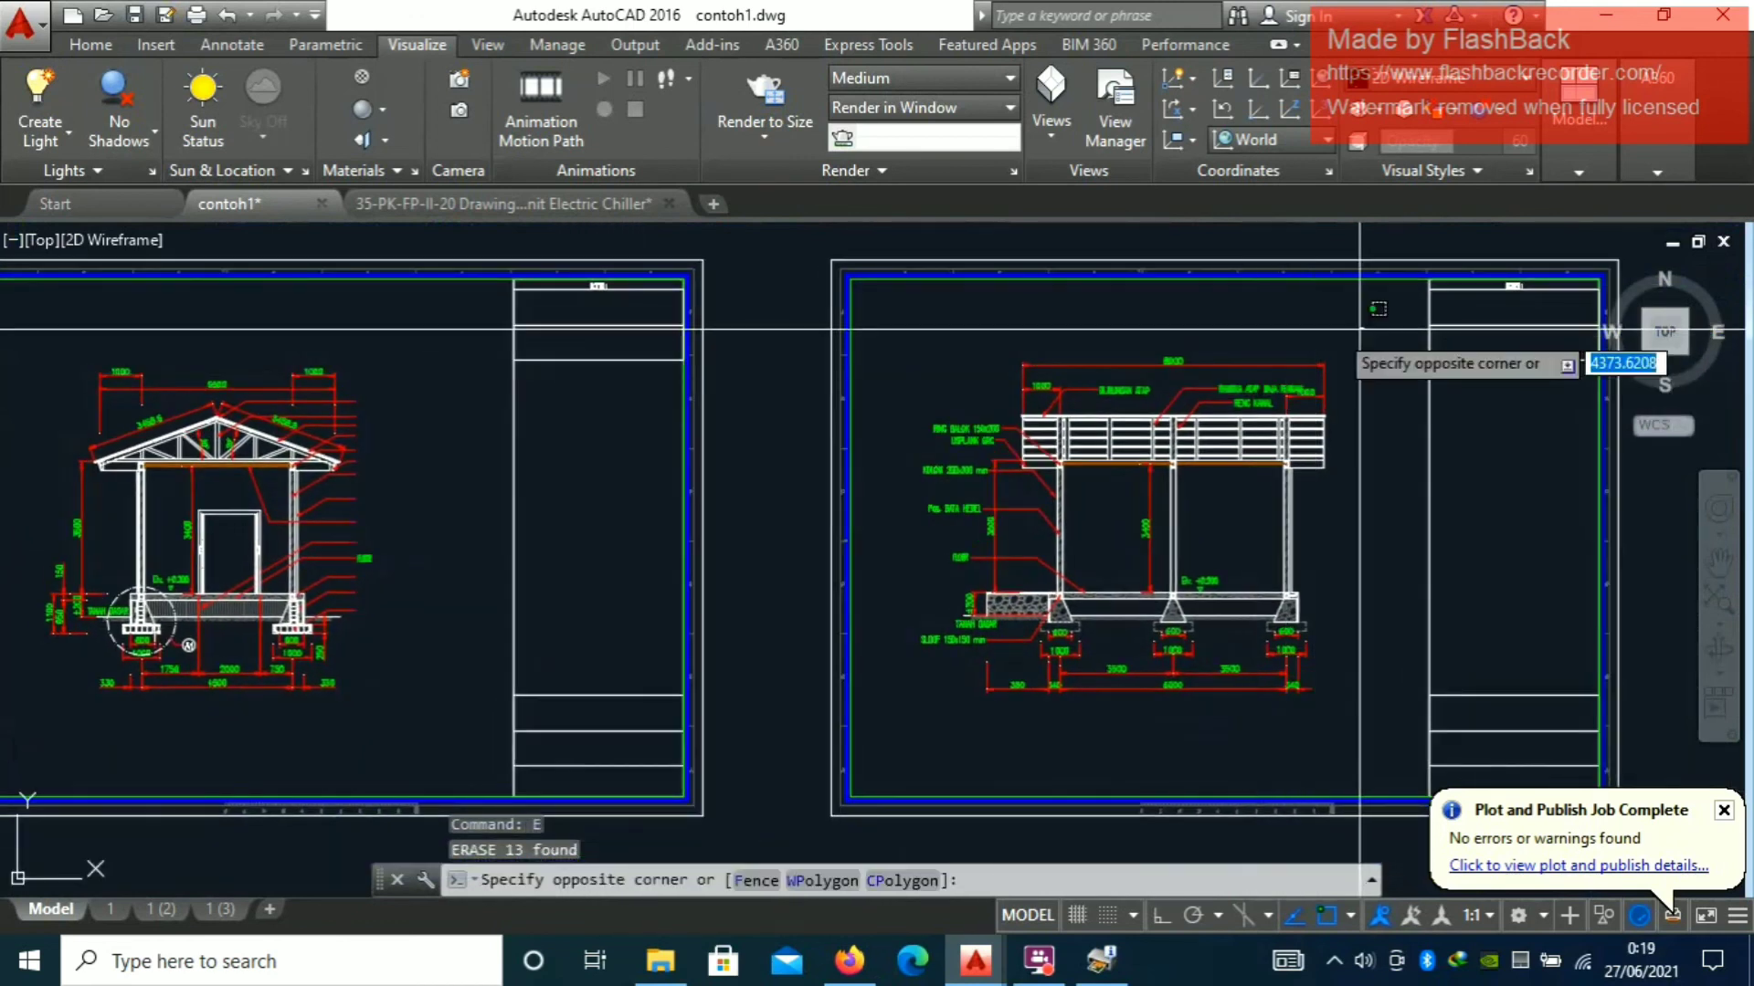
left_click(979, 437)
type("E")
key("Return")
Start the PUBLISH command and remove the contoh1-Model sheet from the sheet list
scroll(787, 556, "down", 6)
mouse_move(637, 564)
middle_mouse_down()
mouse_move(841, 526)
mouse_move(877, 574)
middle_mouse_up()
scroll(841, 527, "up", 2)
scroll(874, 534, "up", 2)
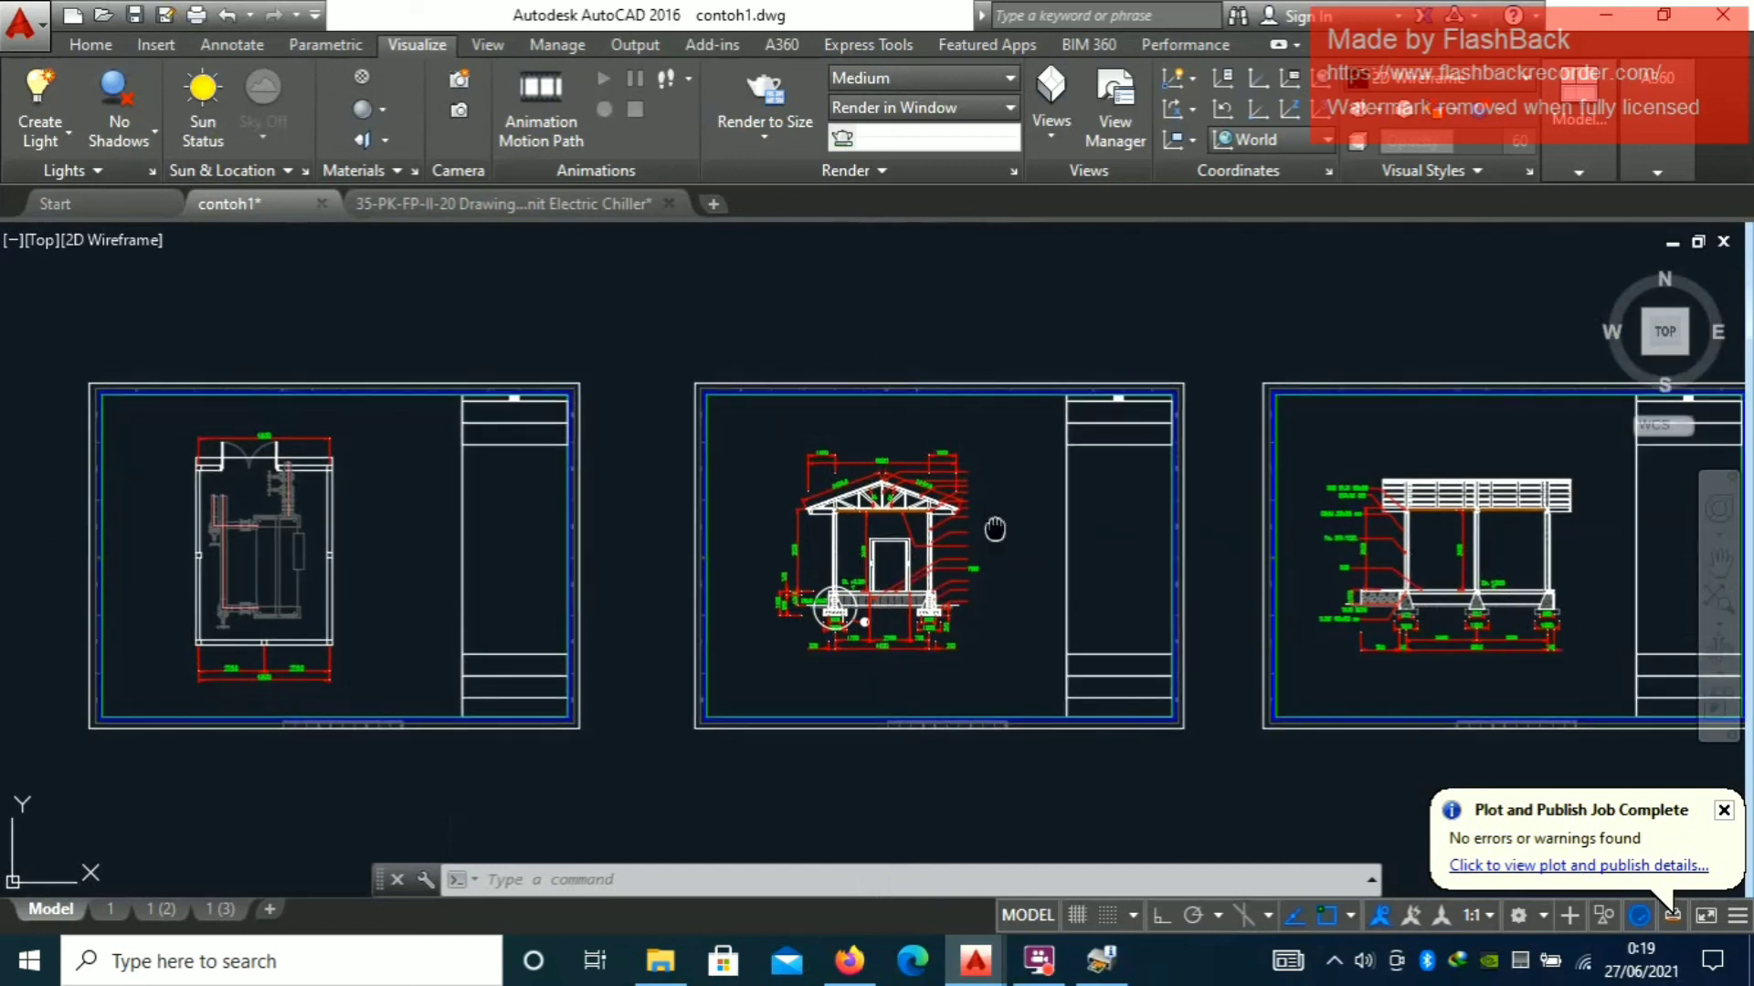
middle_click_drag(990, 529, 944, 509)
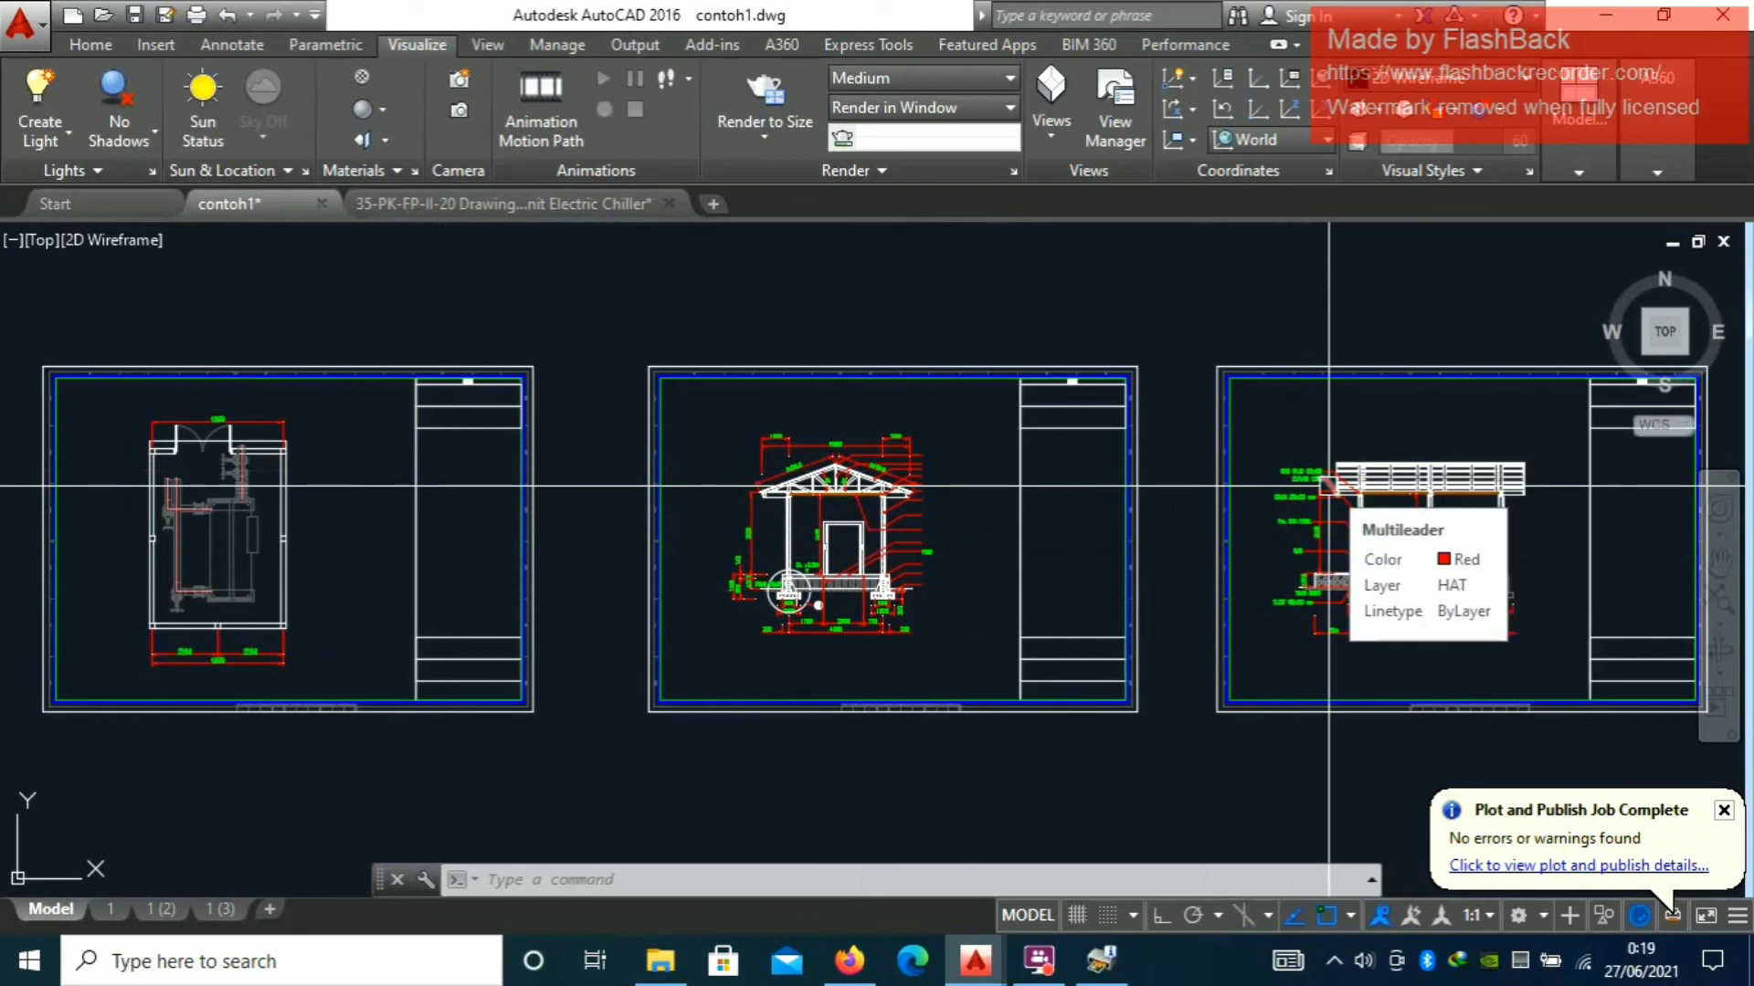
type("PUBLISH")
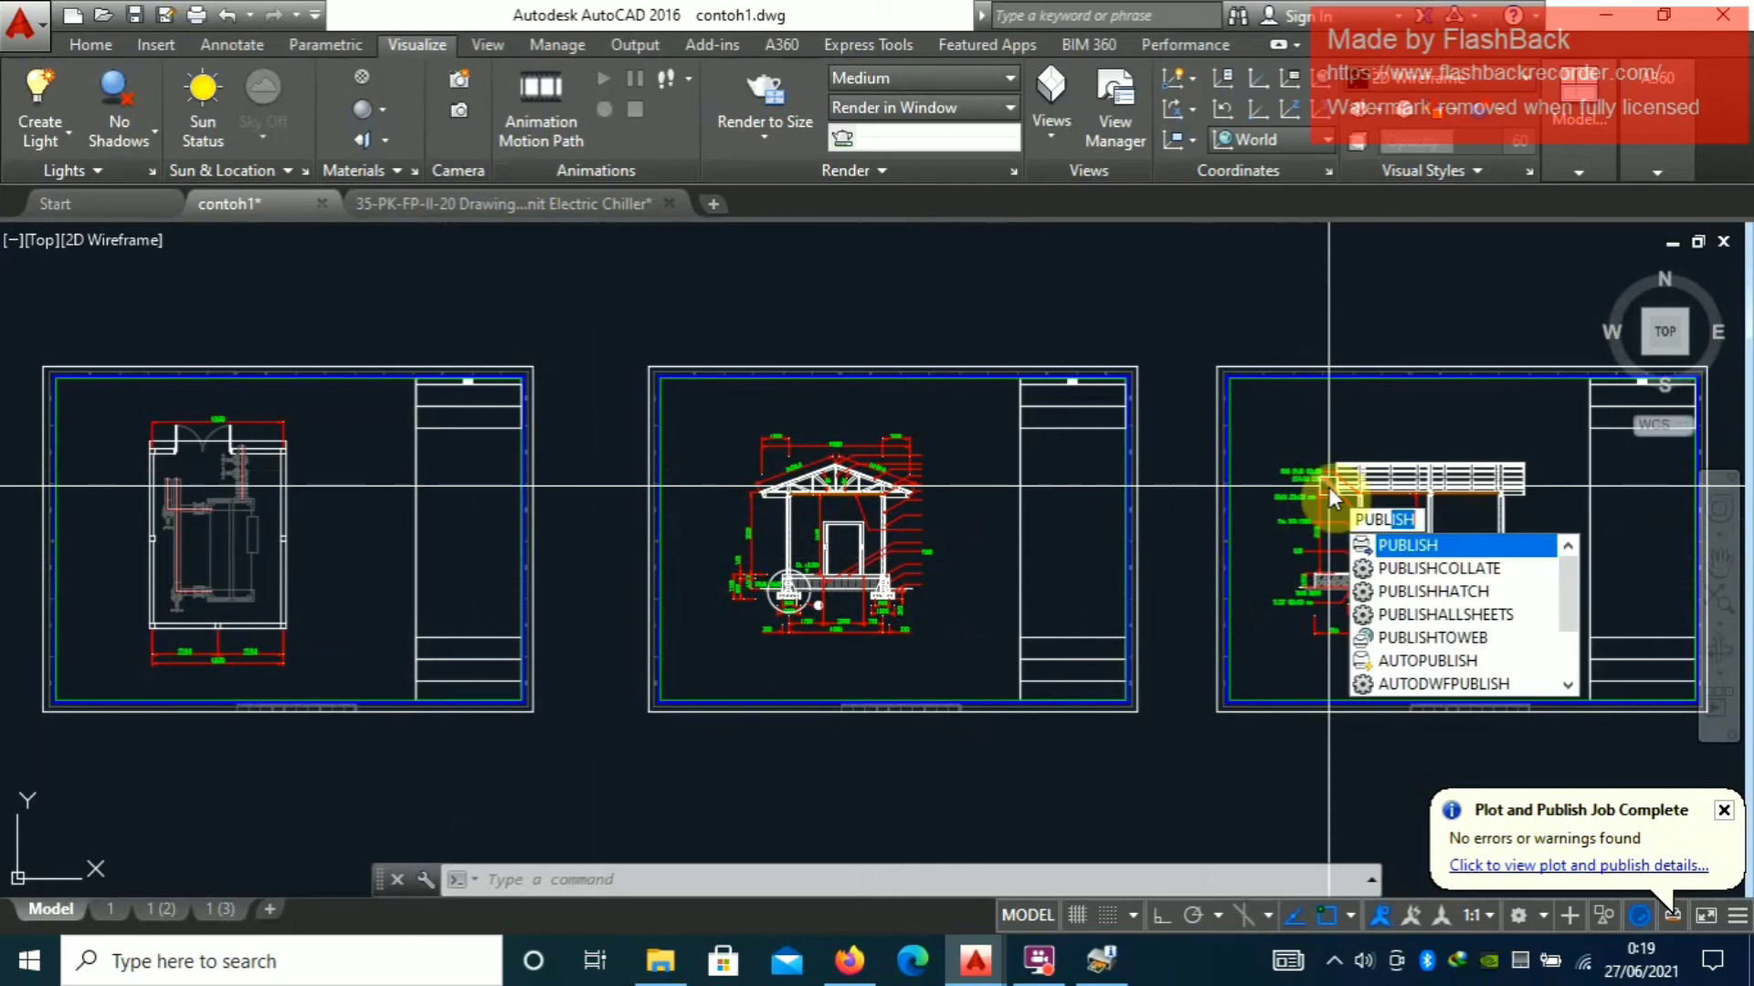
key("Return")
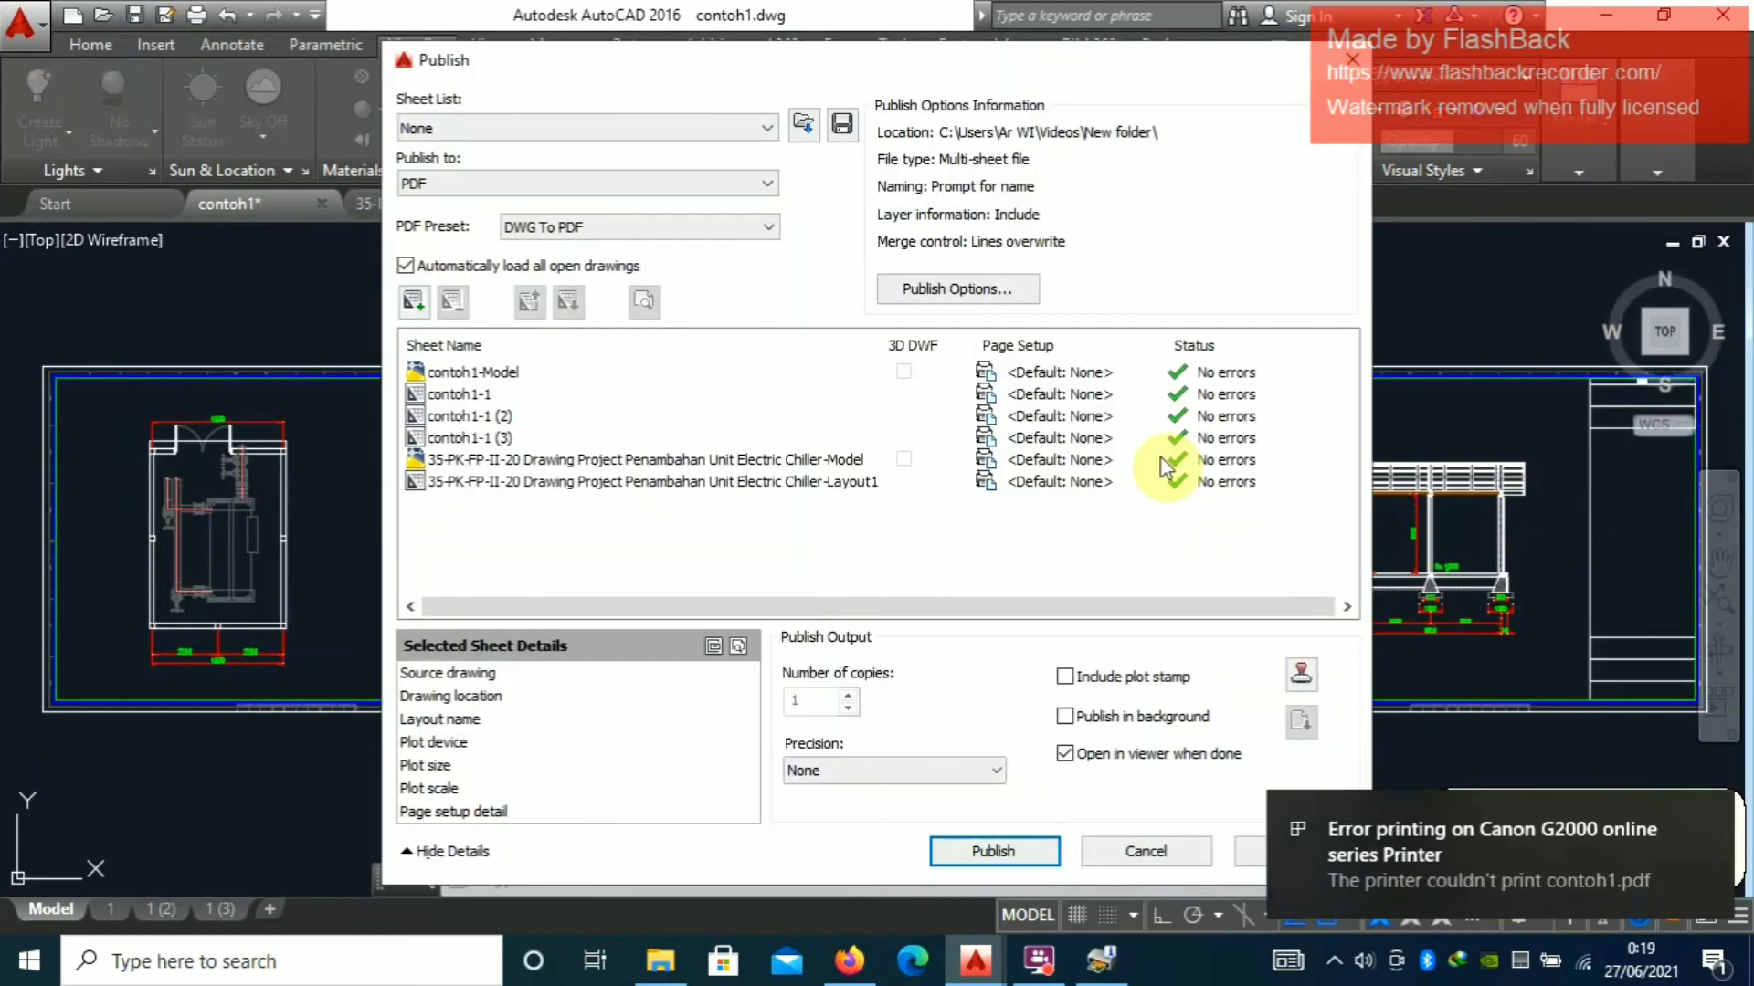
left_click(457, 371)
left_click(452, 302)
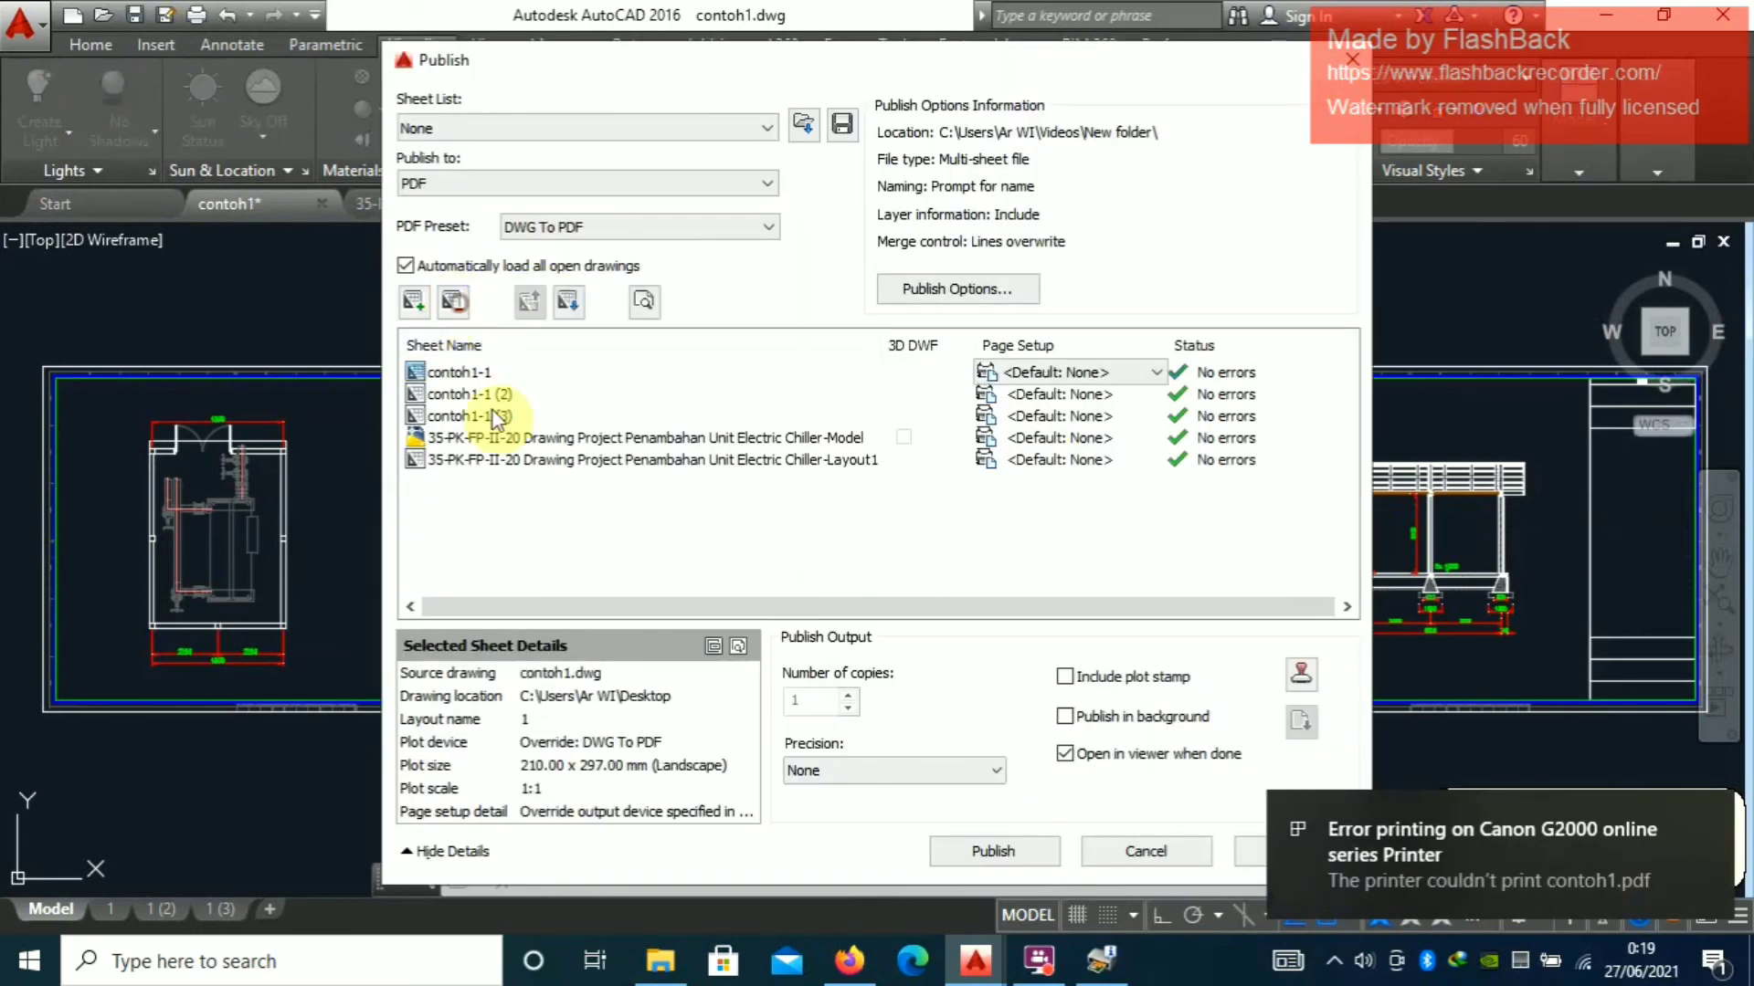
Remove the Model and Layout1 sheets of the Electric Chiller drawing from the publish list
left_click(492, 438)
left_click(452, 301)
left_click(474, 436)
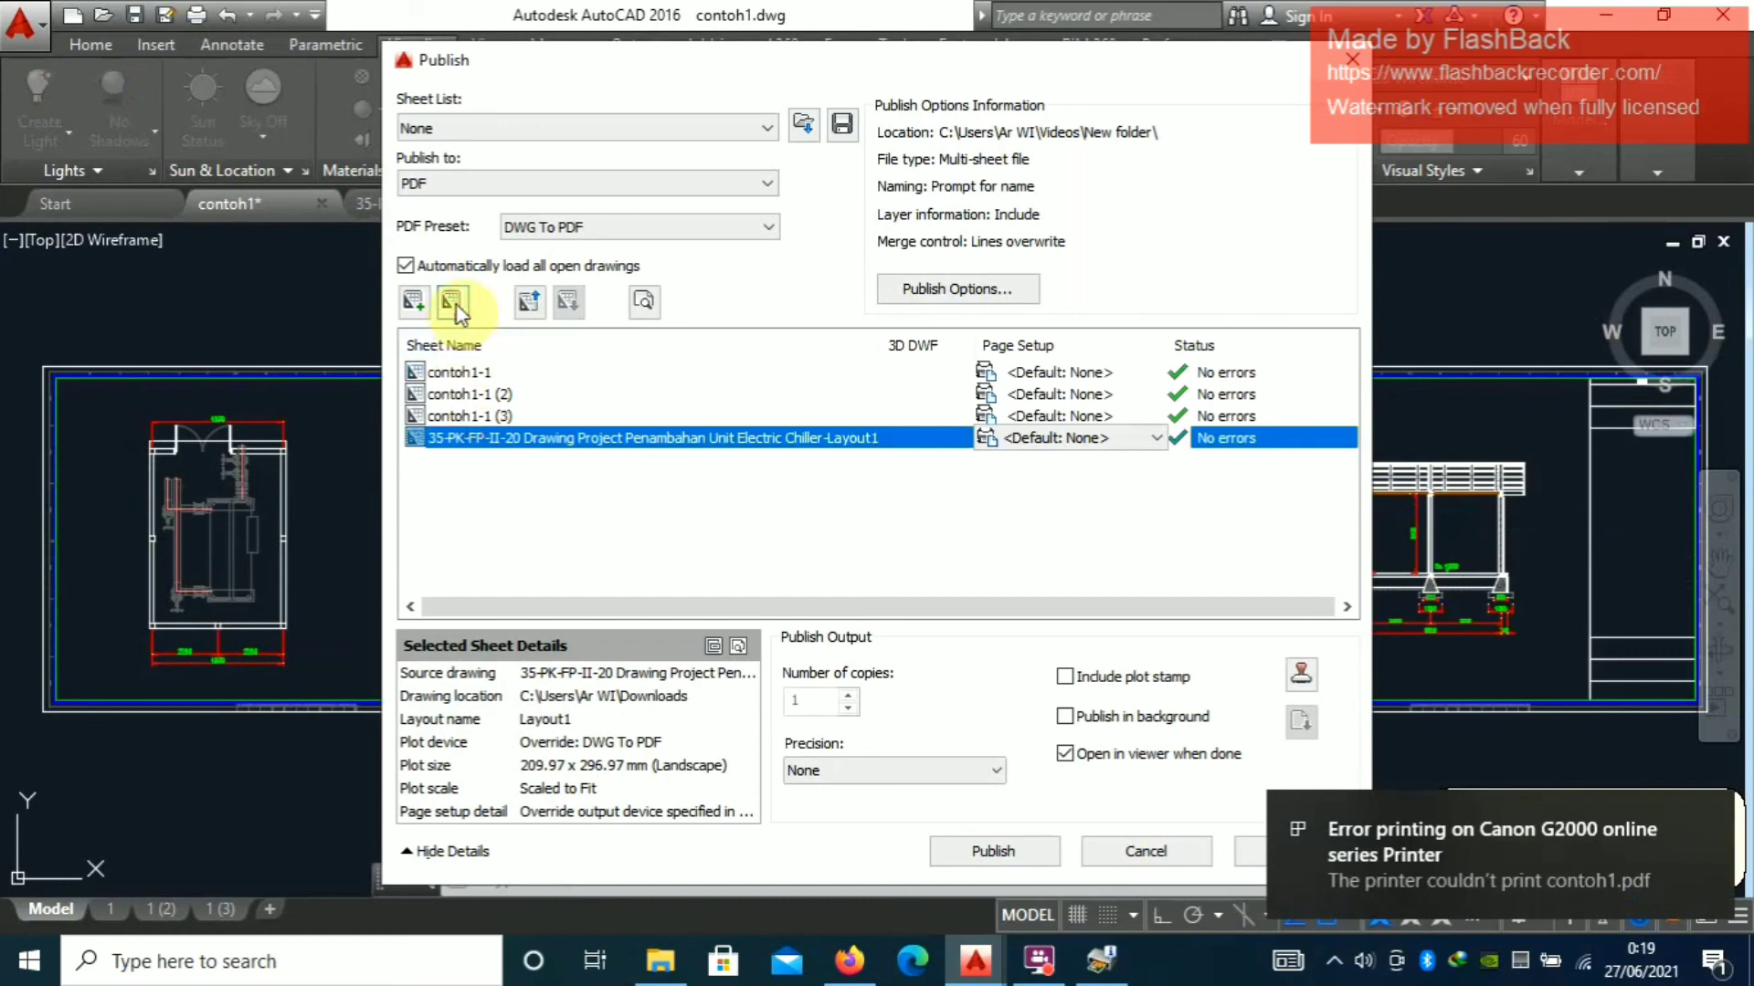
left_click(452, 302)
left_click(610, 440)
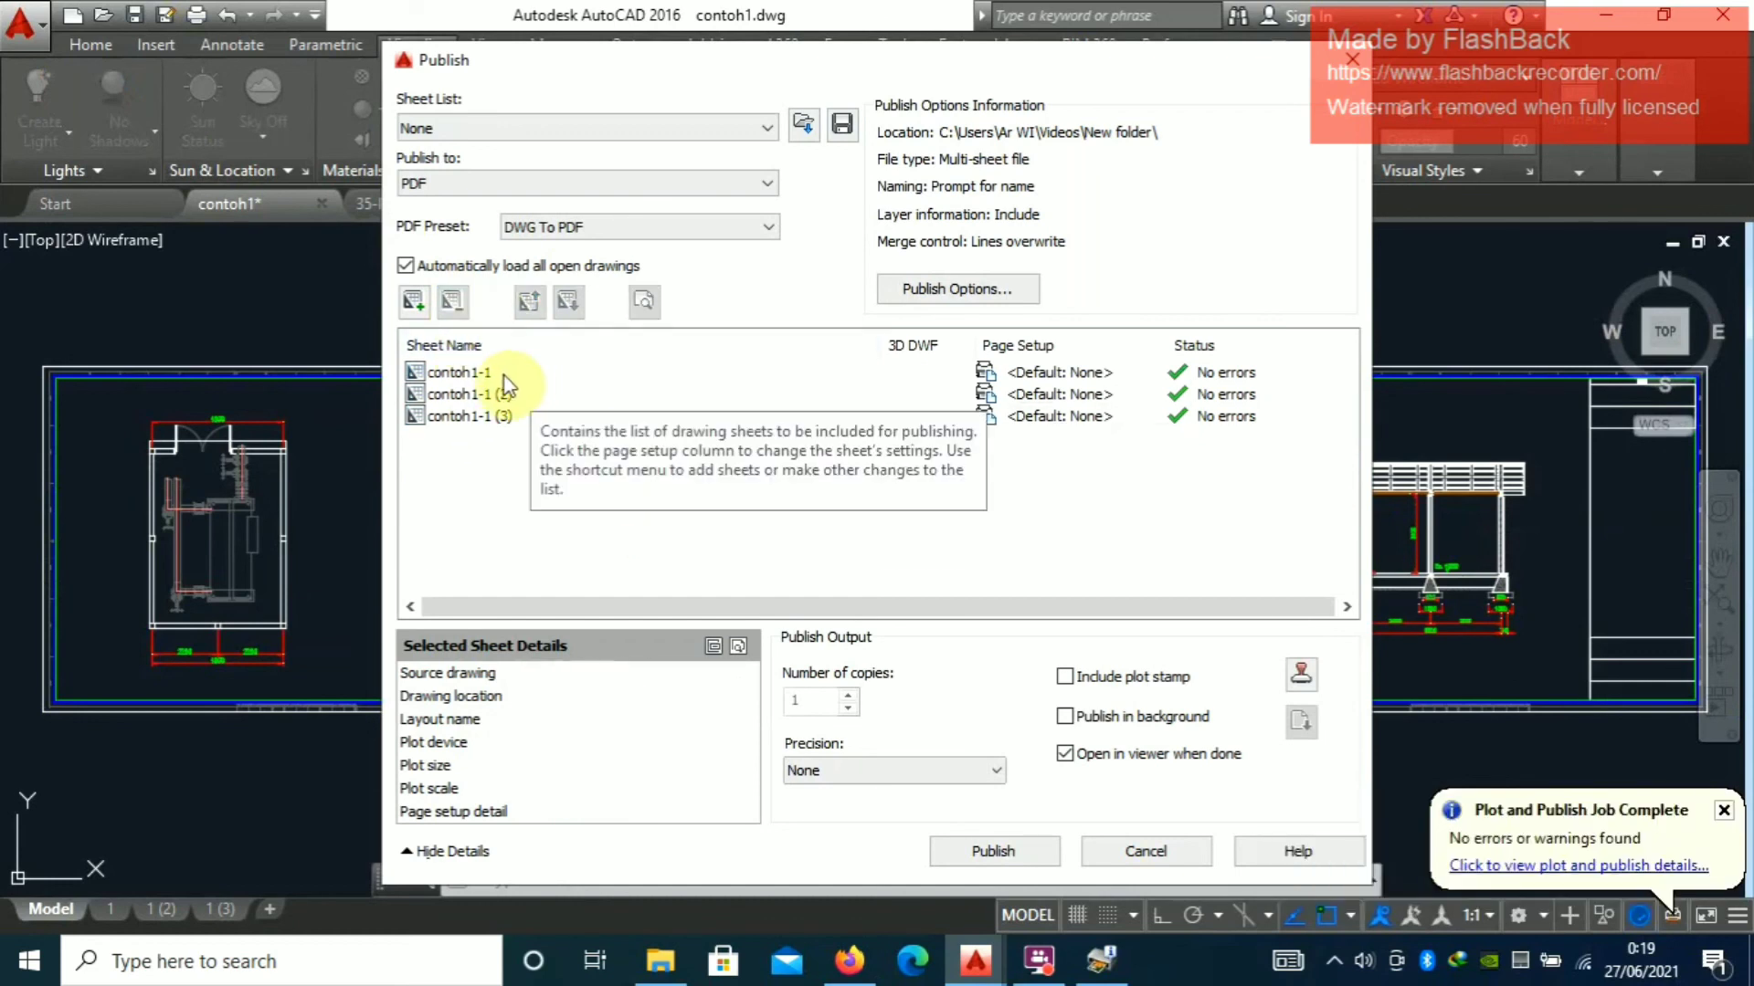
Accept the multi-sheet PDF publish options and publish the three contoh1 layouts as contoh2.pdf in New folder
left_click(967, 272)
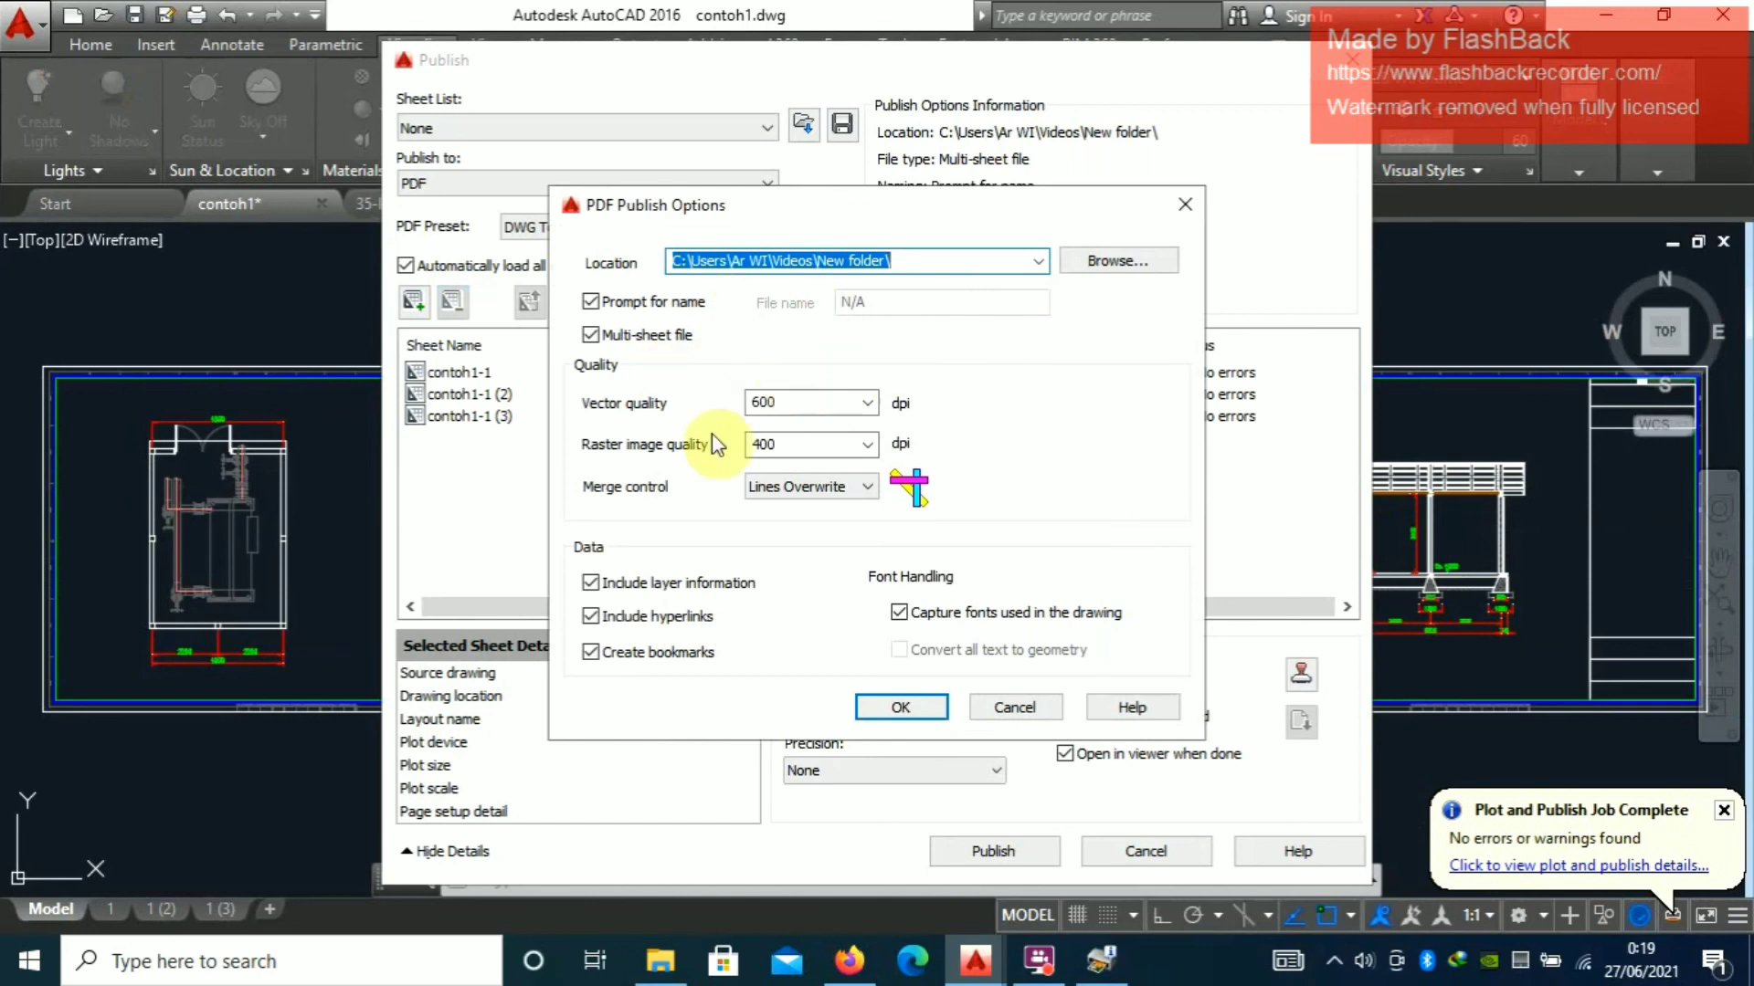
left_click(924, 708)
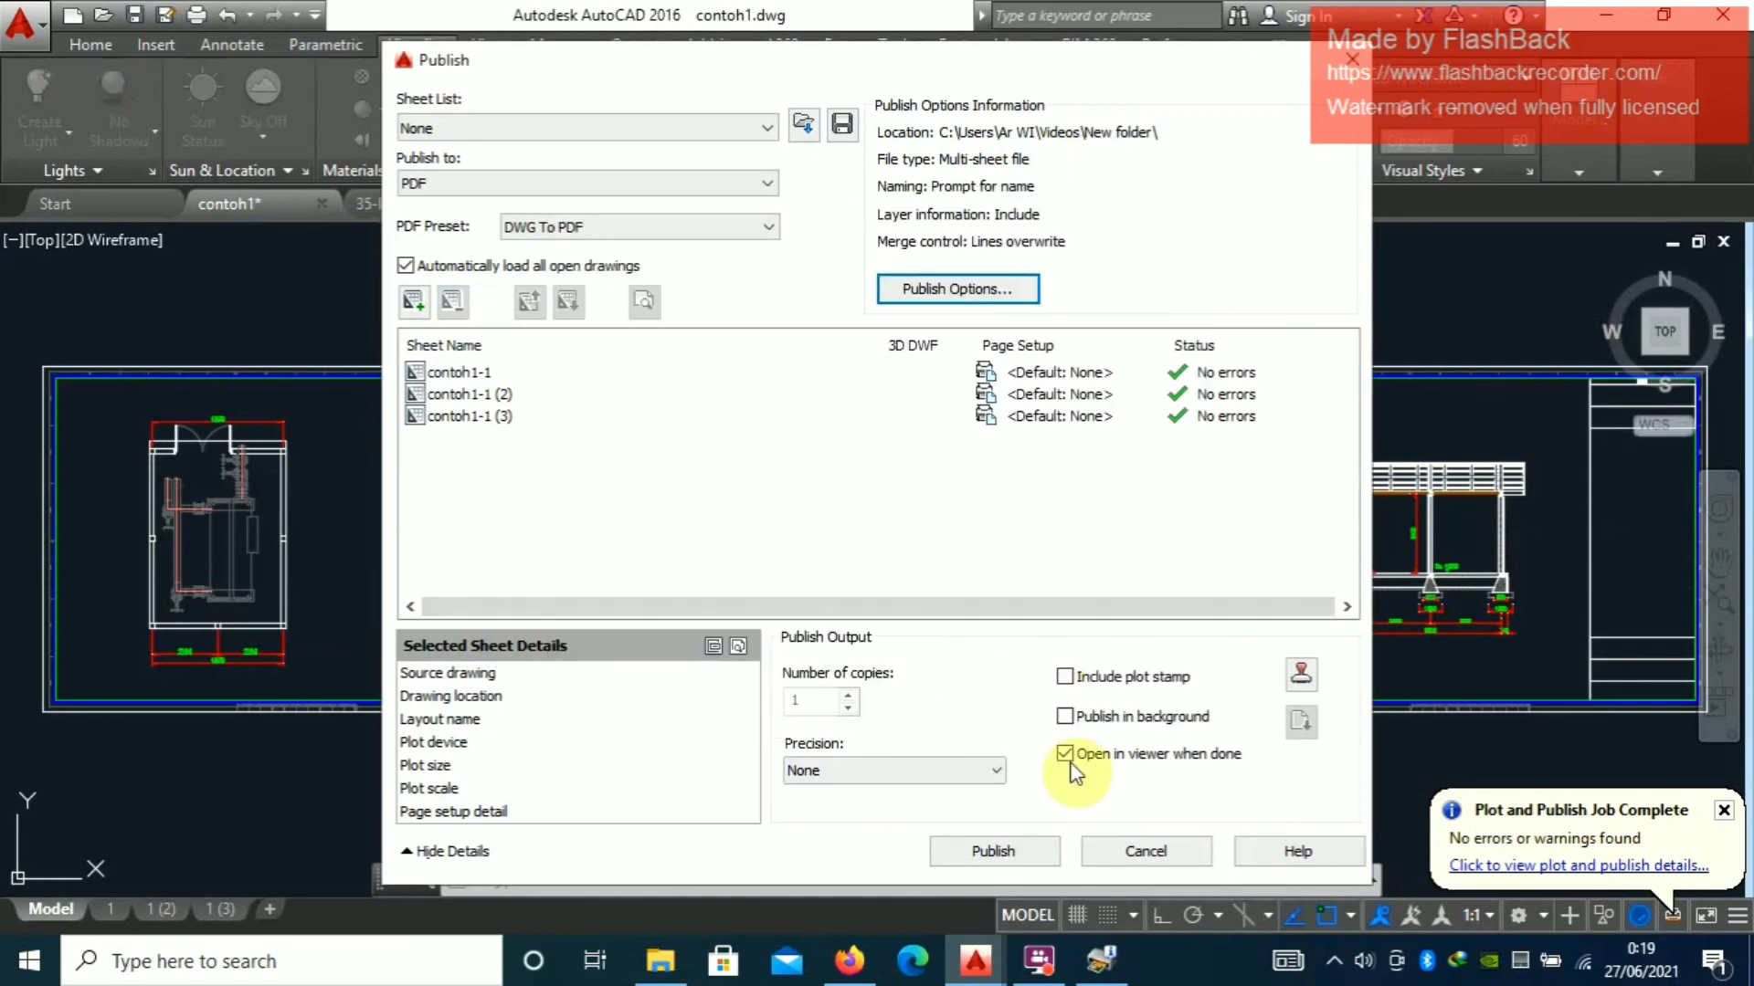
left_click(1020, 851)
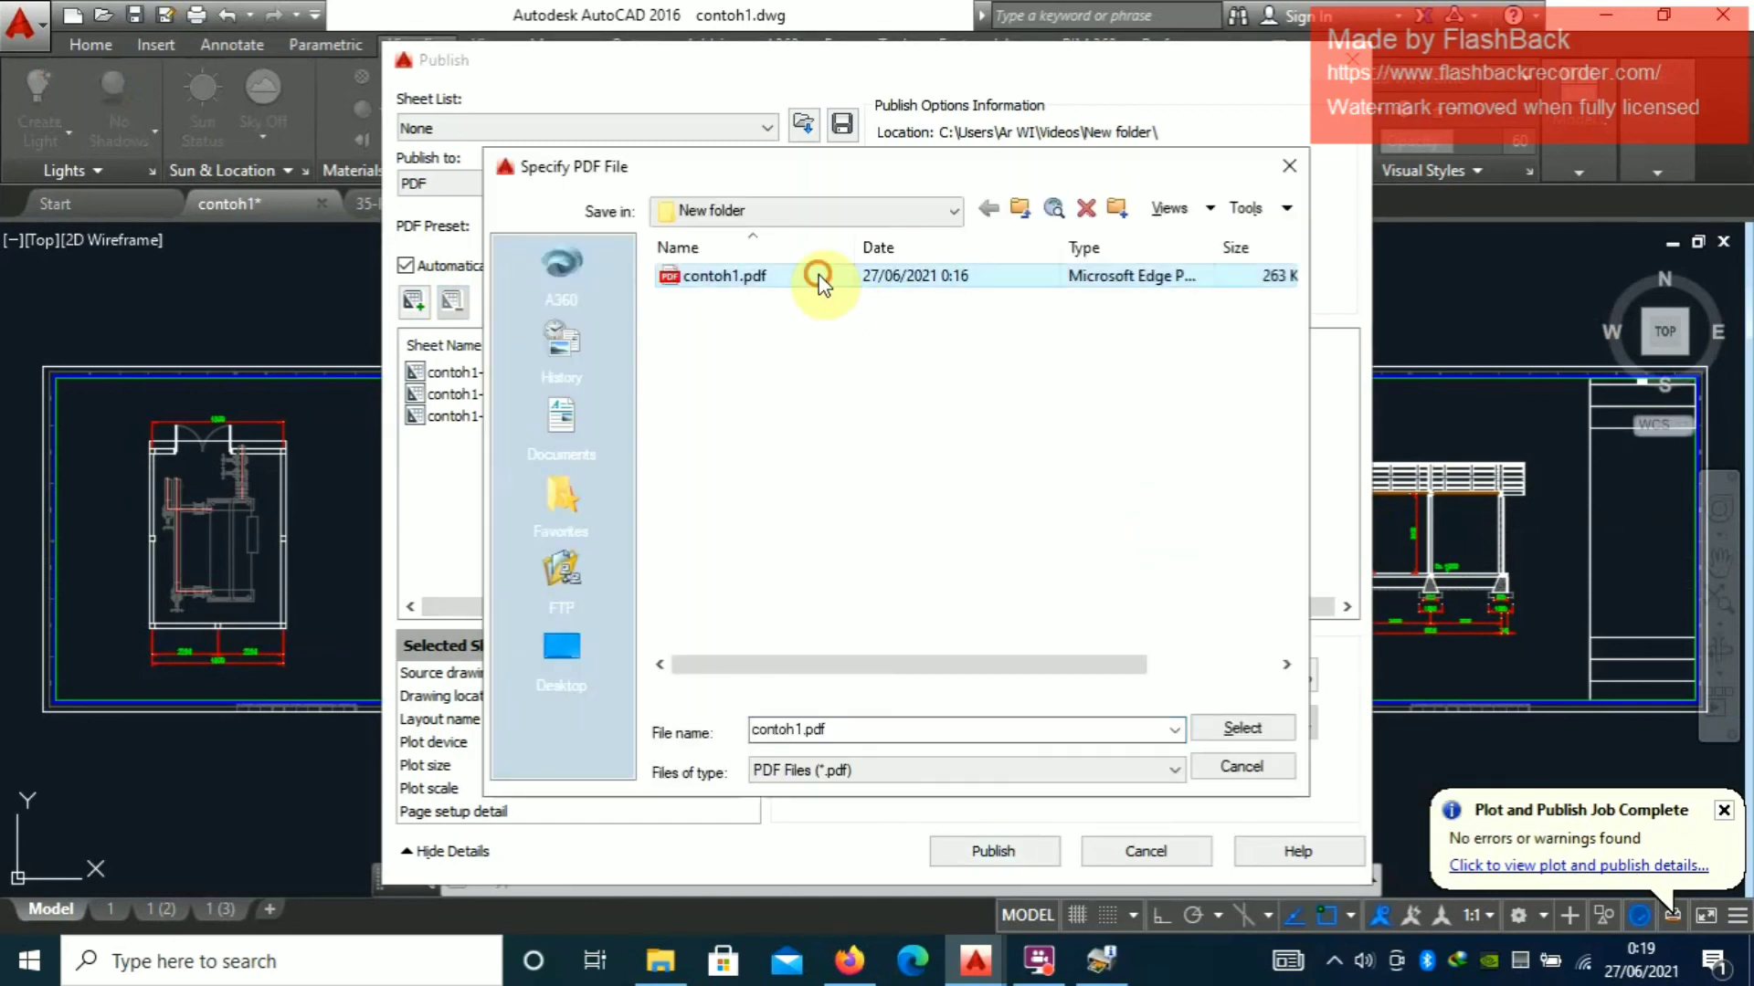
double_click(822, 717)
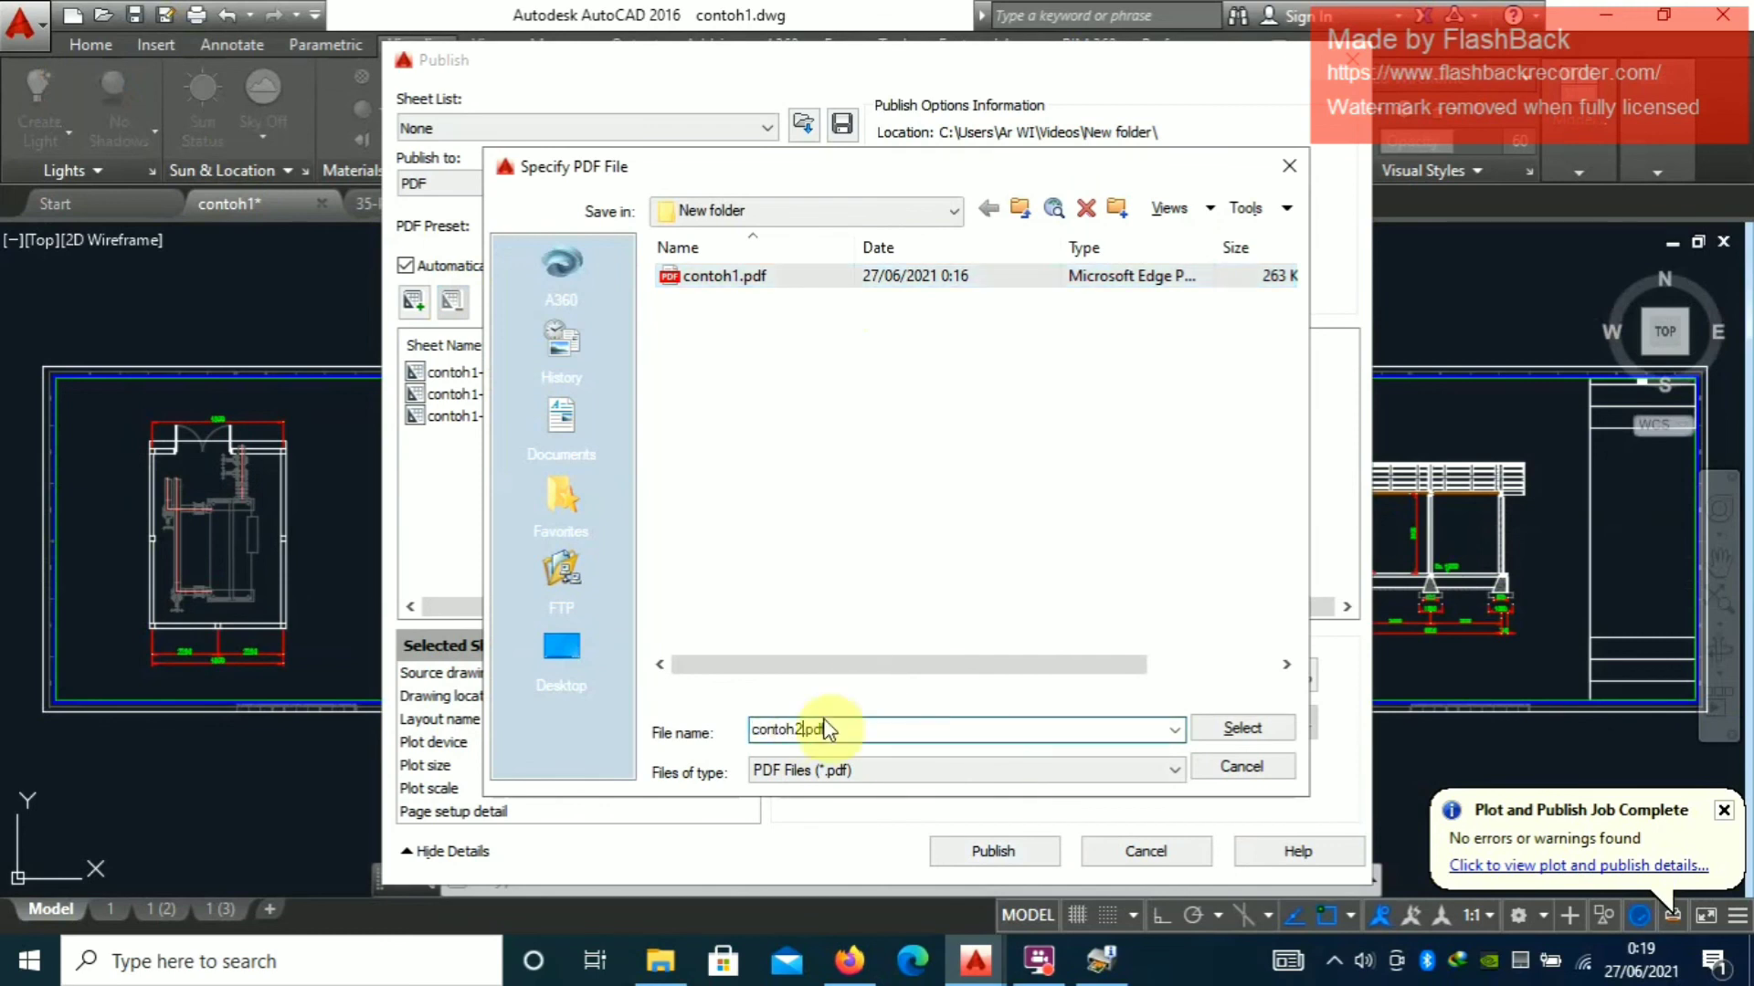
left_click(1240, 729)
left_click(1013, 481)
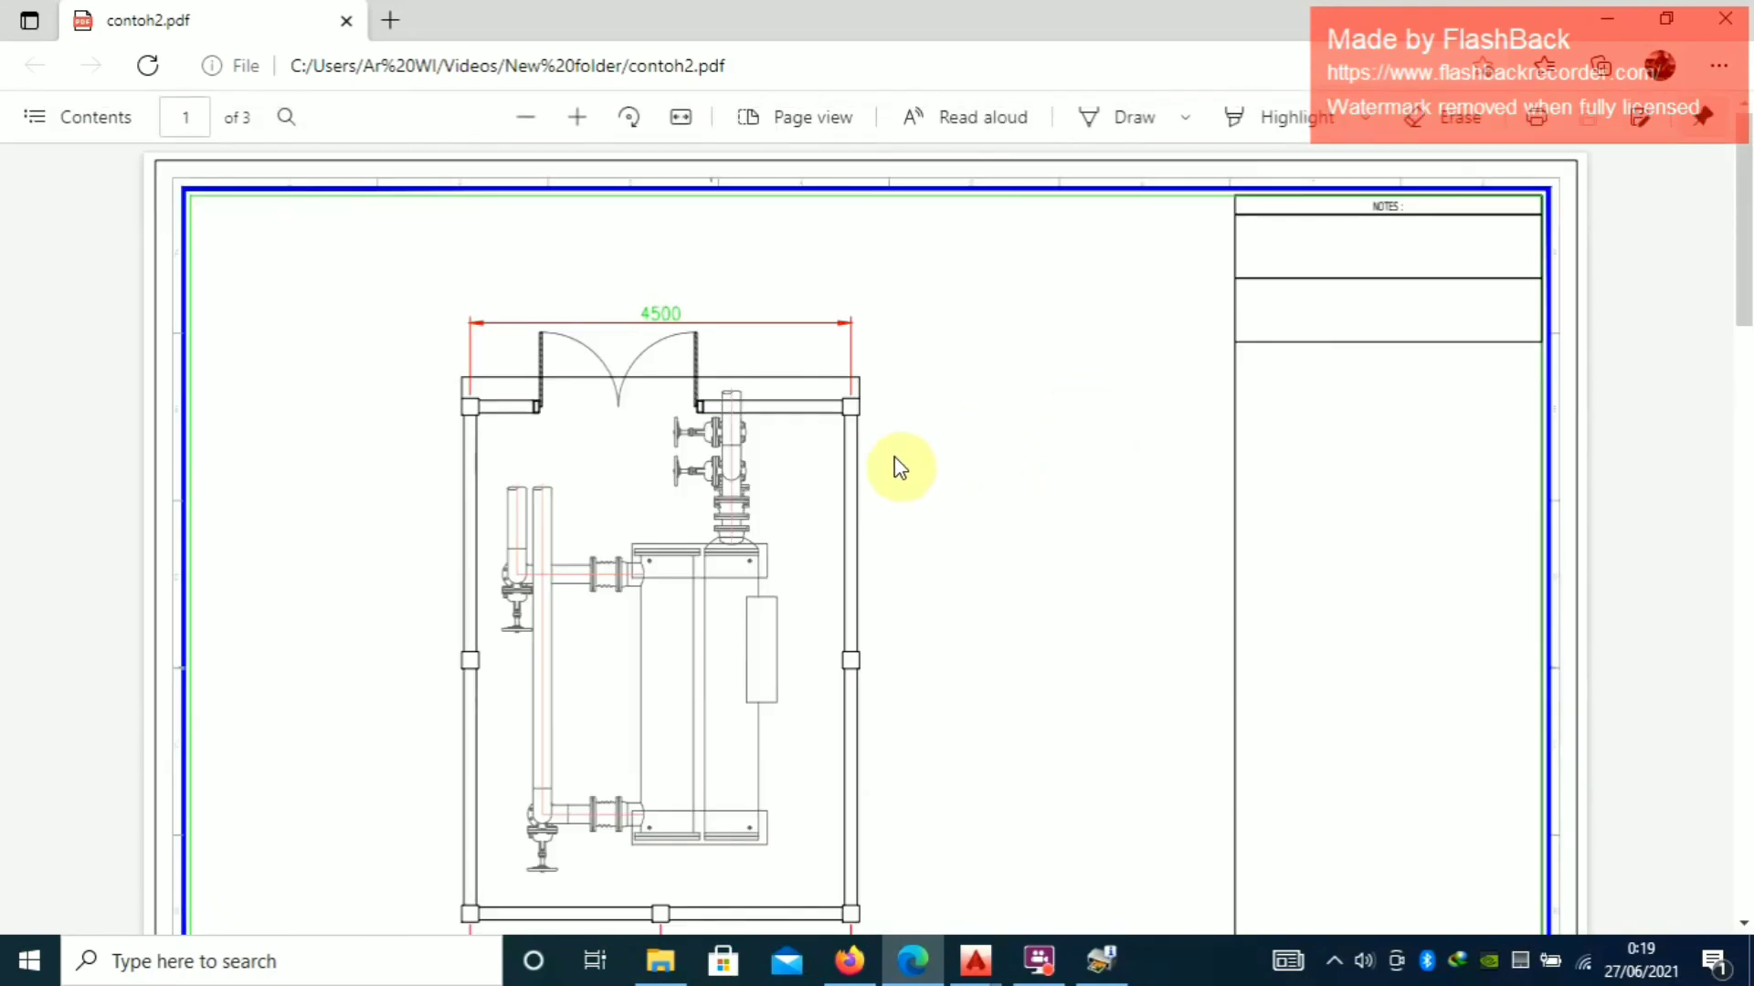
Examine the edited drawings on all three pages of contoh2.pdf at a reduced zoom and close the PDF viewer
scroll(904, 464, "down", 1)
scroll(885, 411, "down", 3, "ctrl")
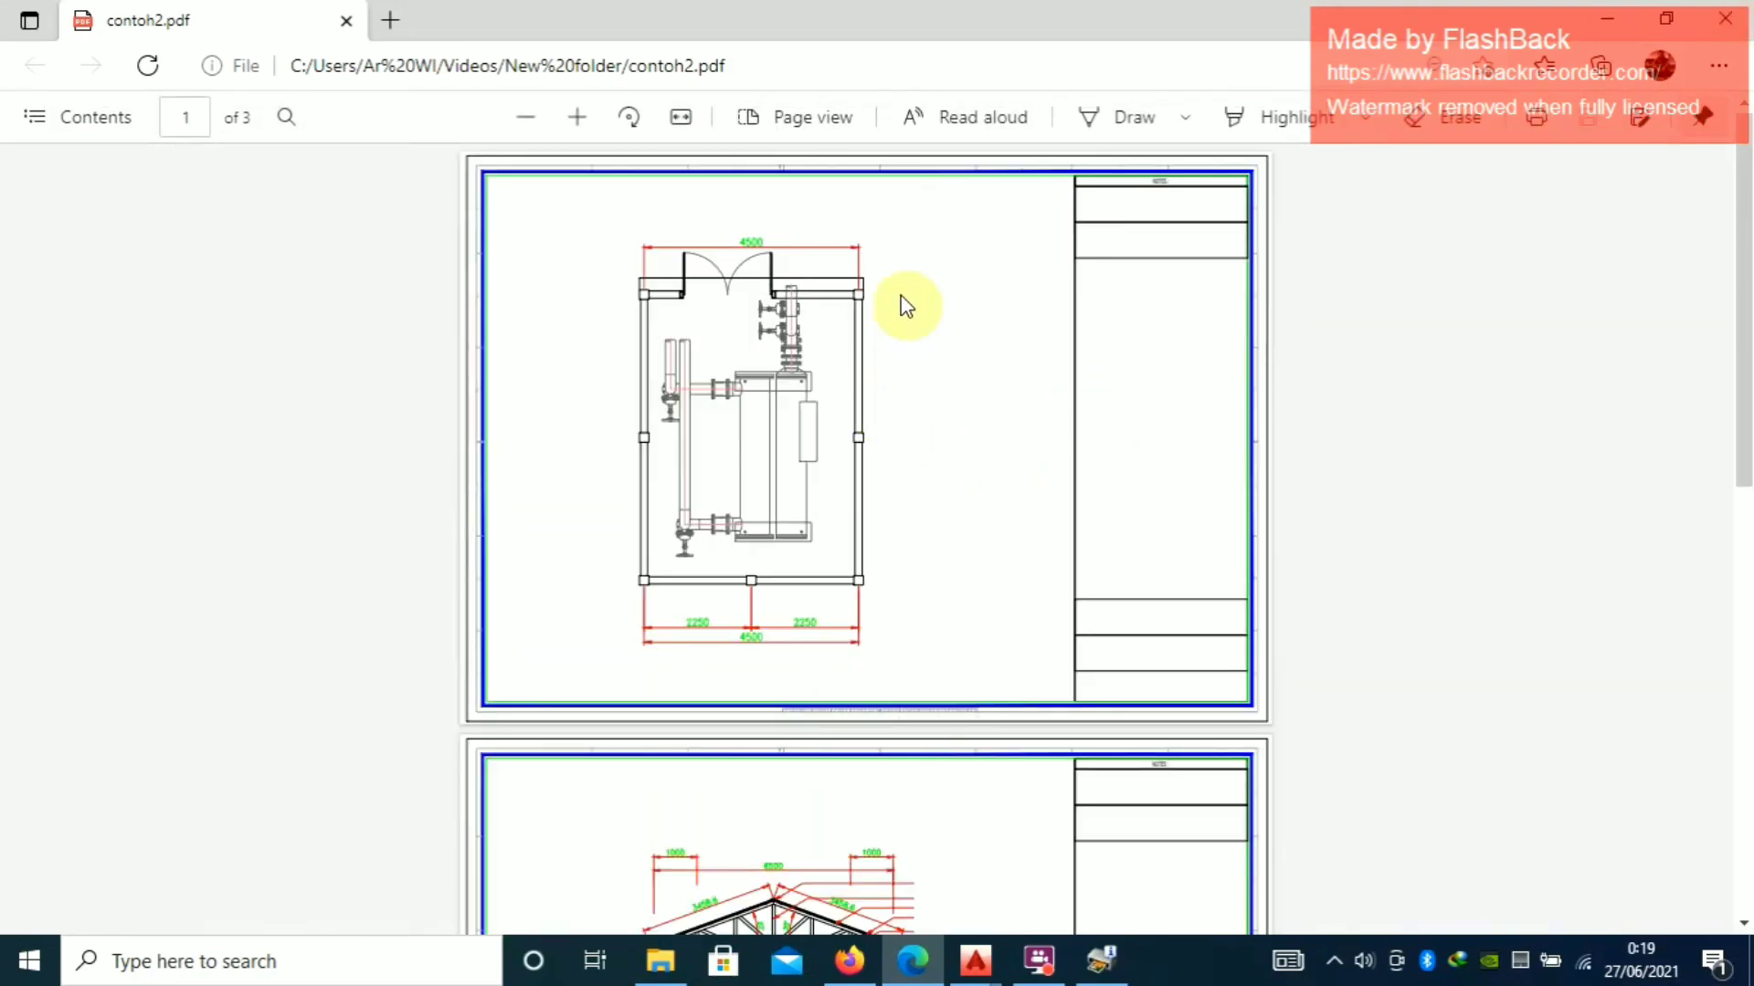
scroll(910, 393, "down", 5)
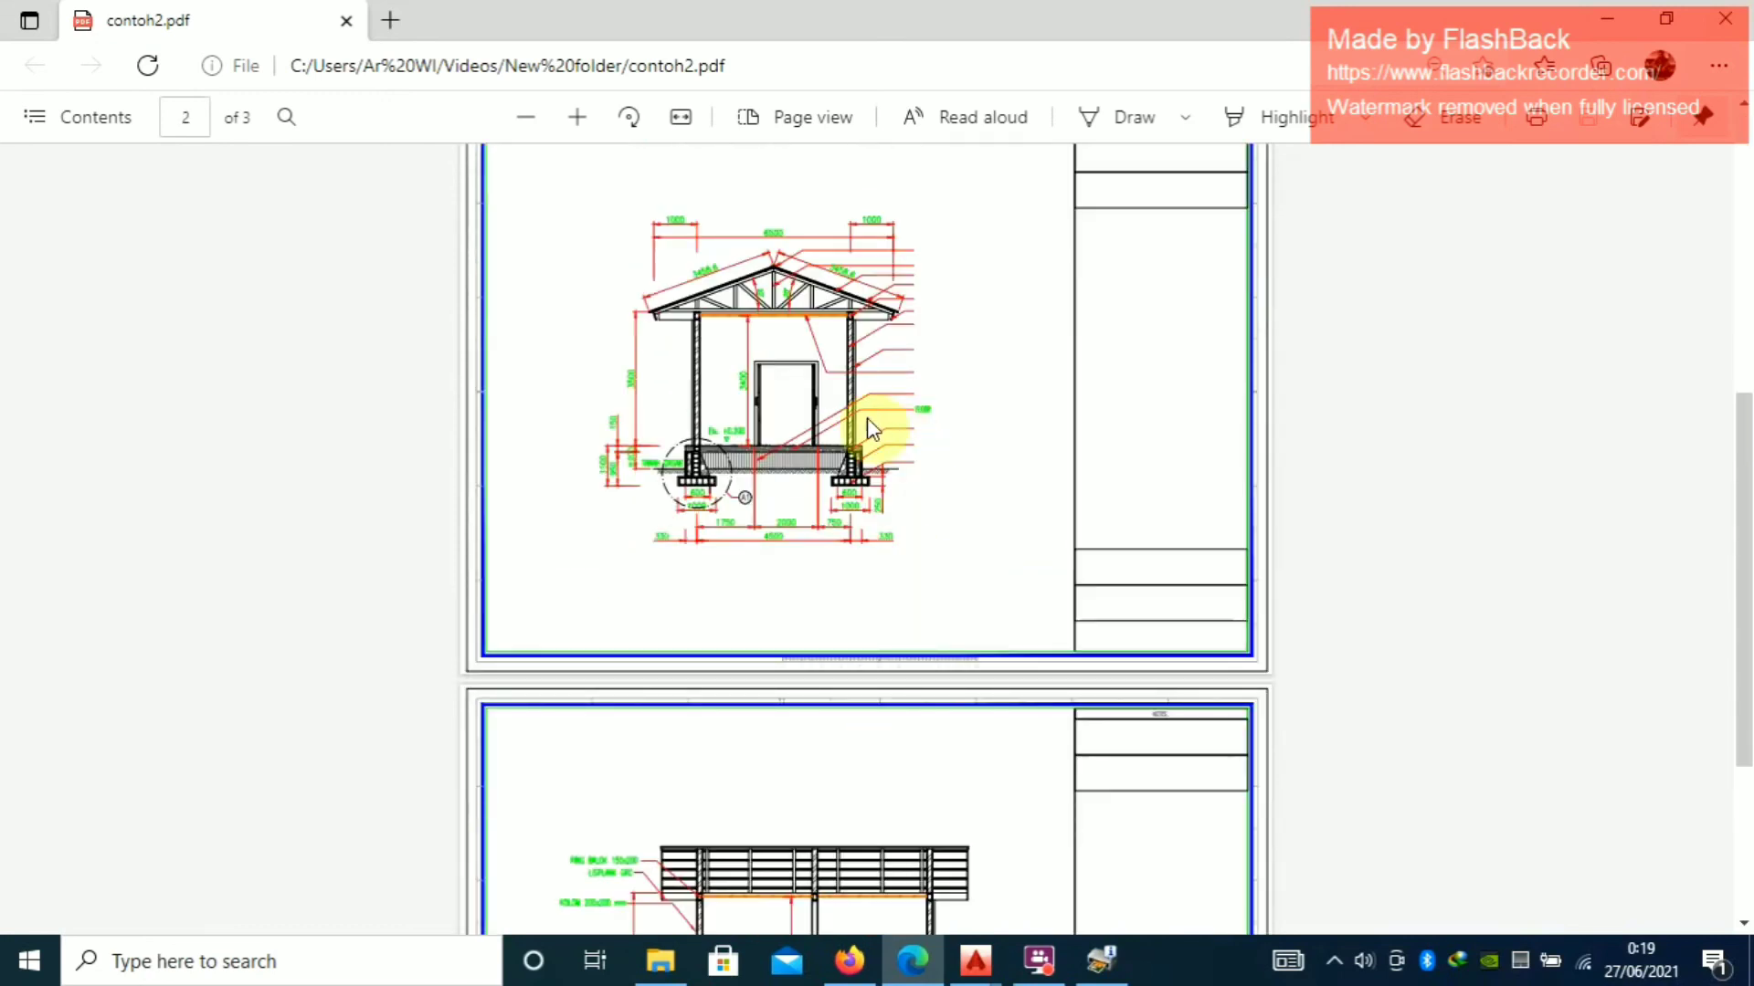
scroll(930, 411, "down", 3)
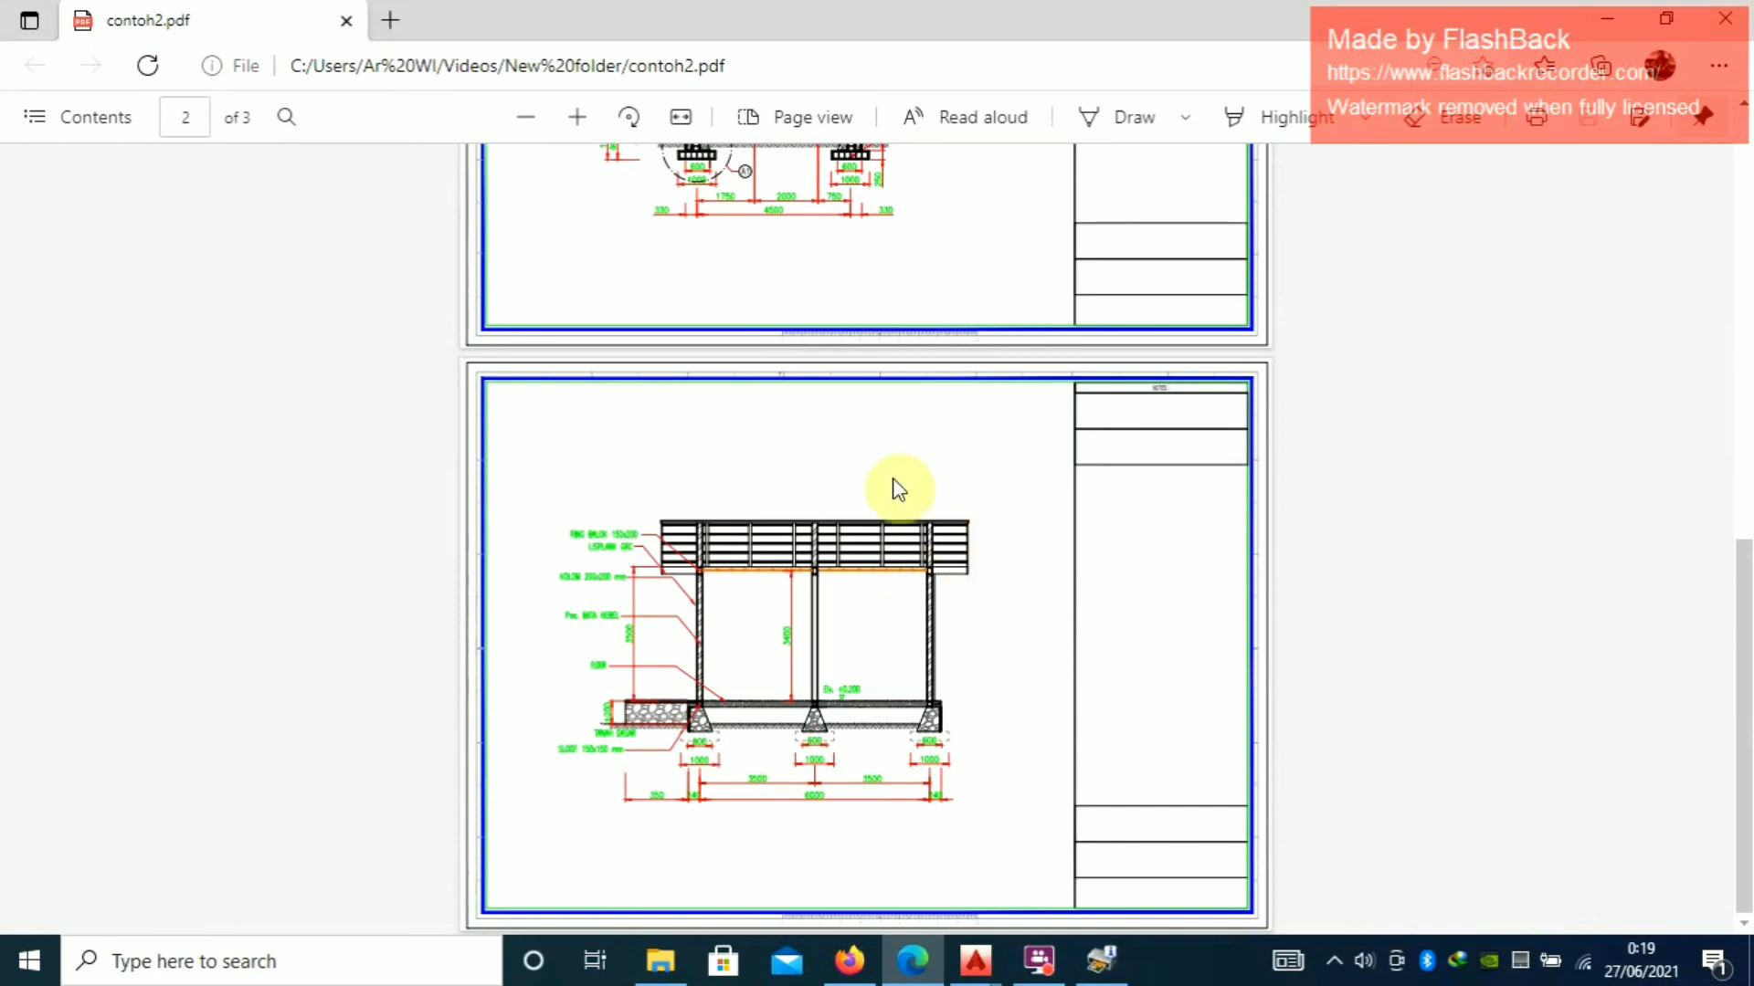
scroll(940, 507, "up", 9)
scroll(928, 421, "down", 9)
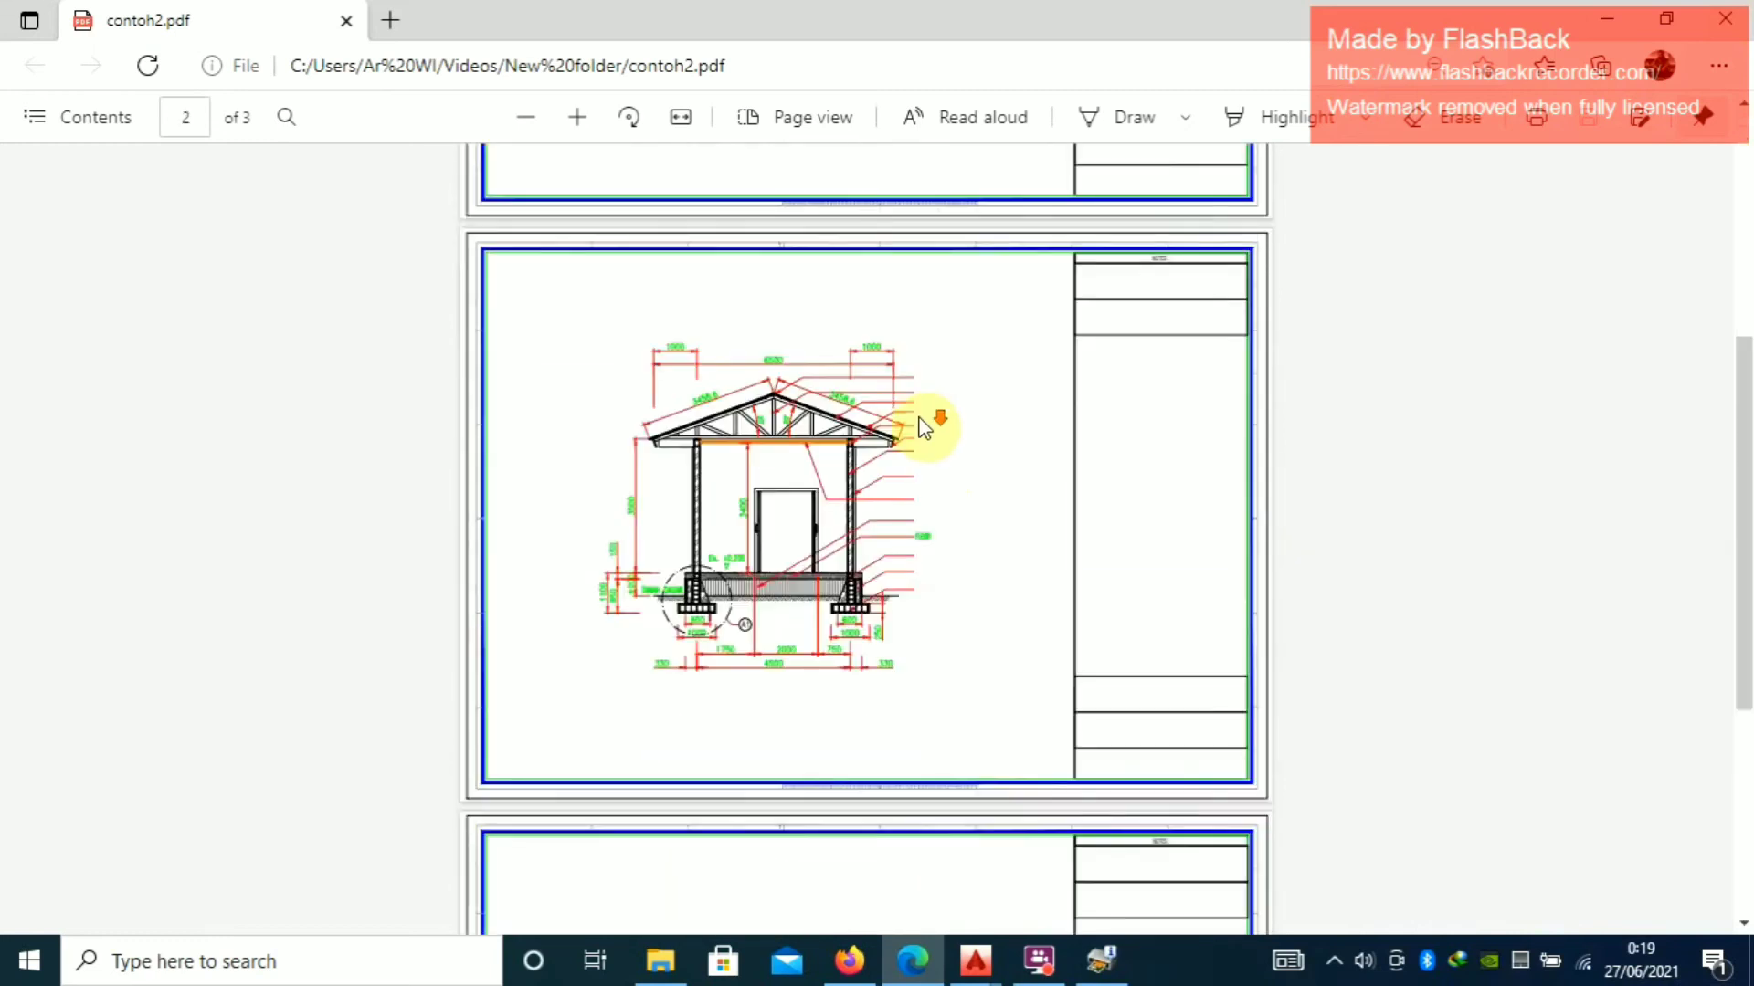
scroll(913, 457, "up", 9)
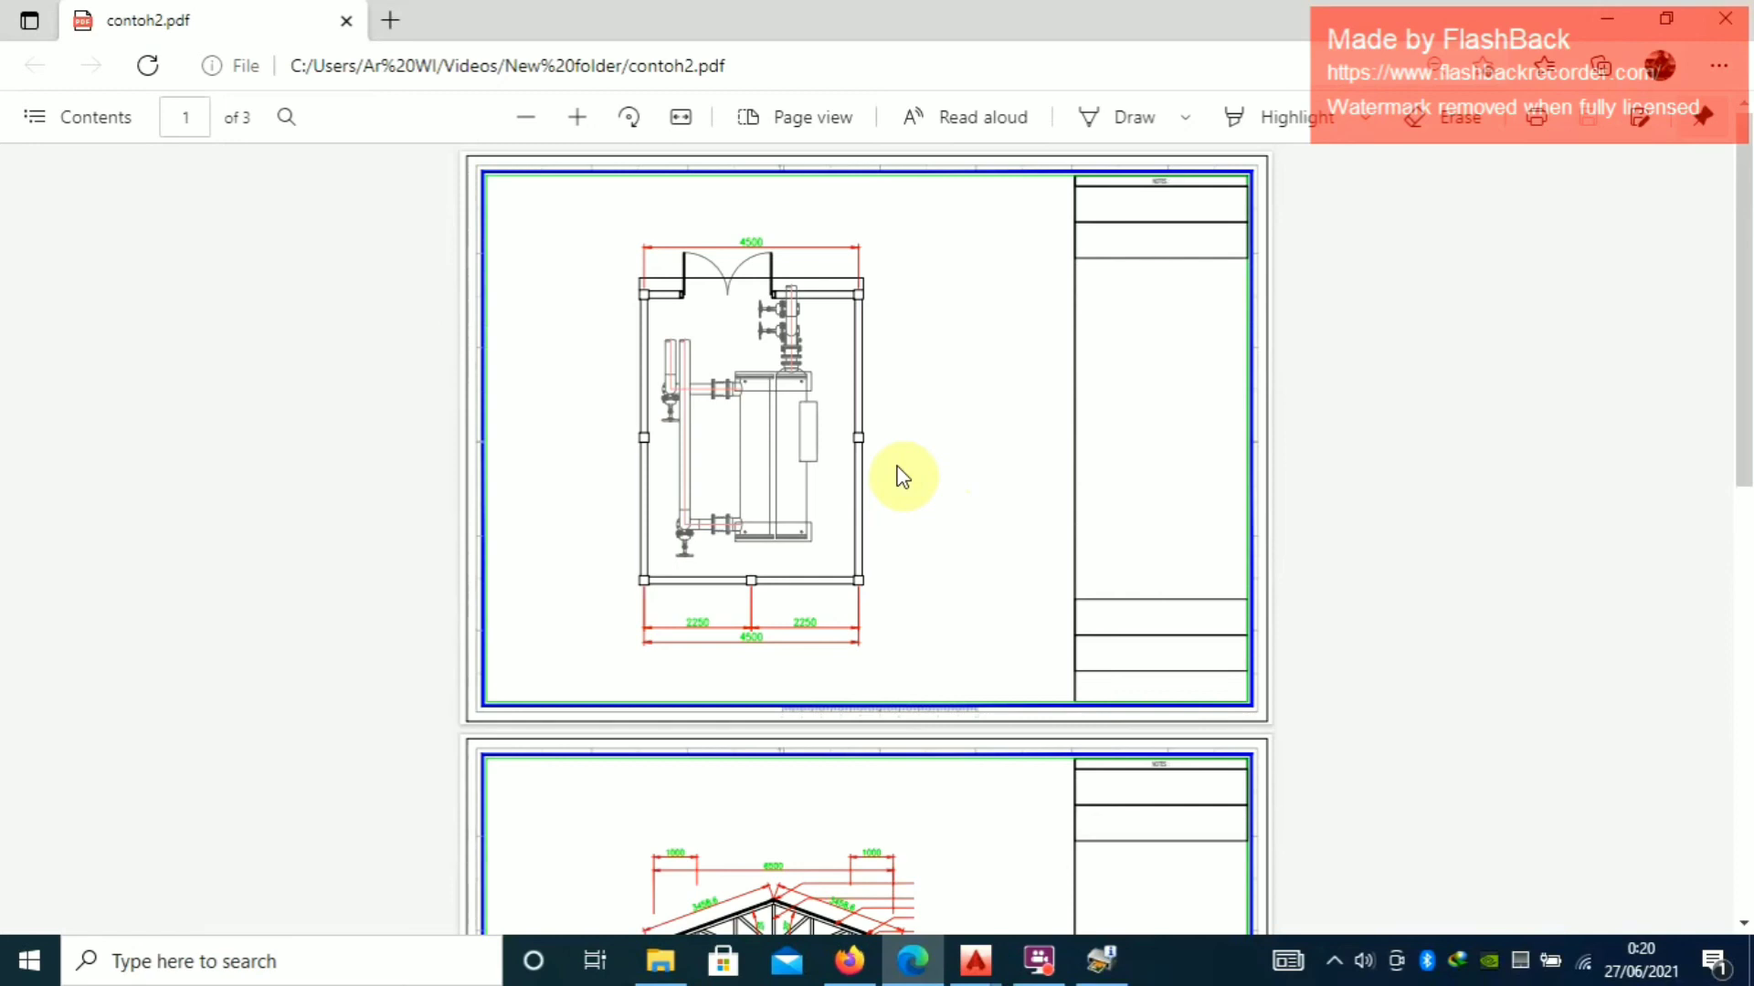
scroll(903, 476, "down", 9)
left_click(1722, 21)
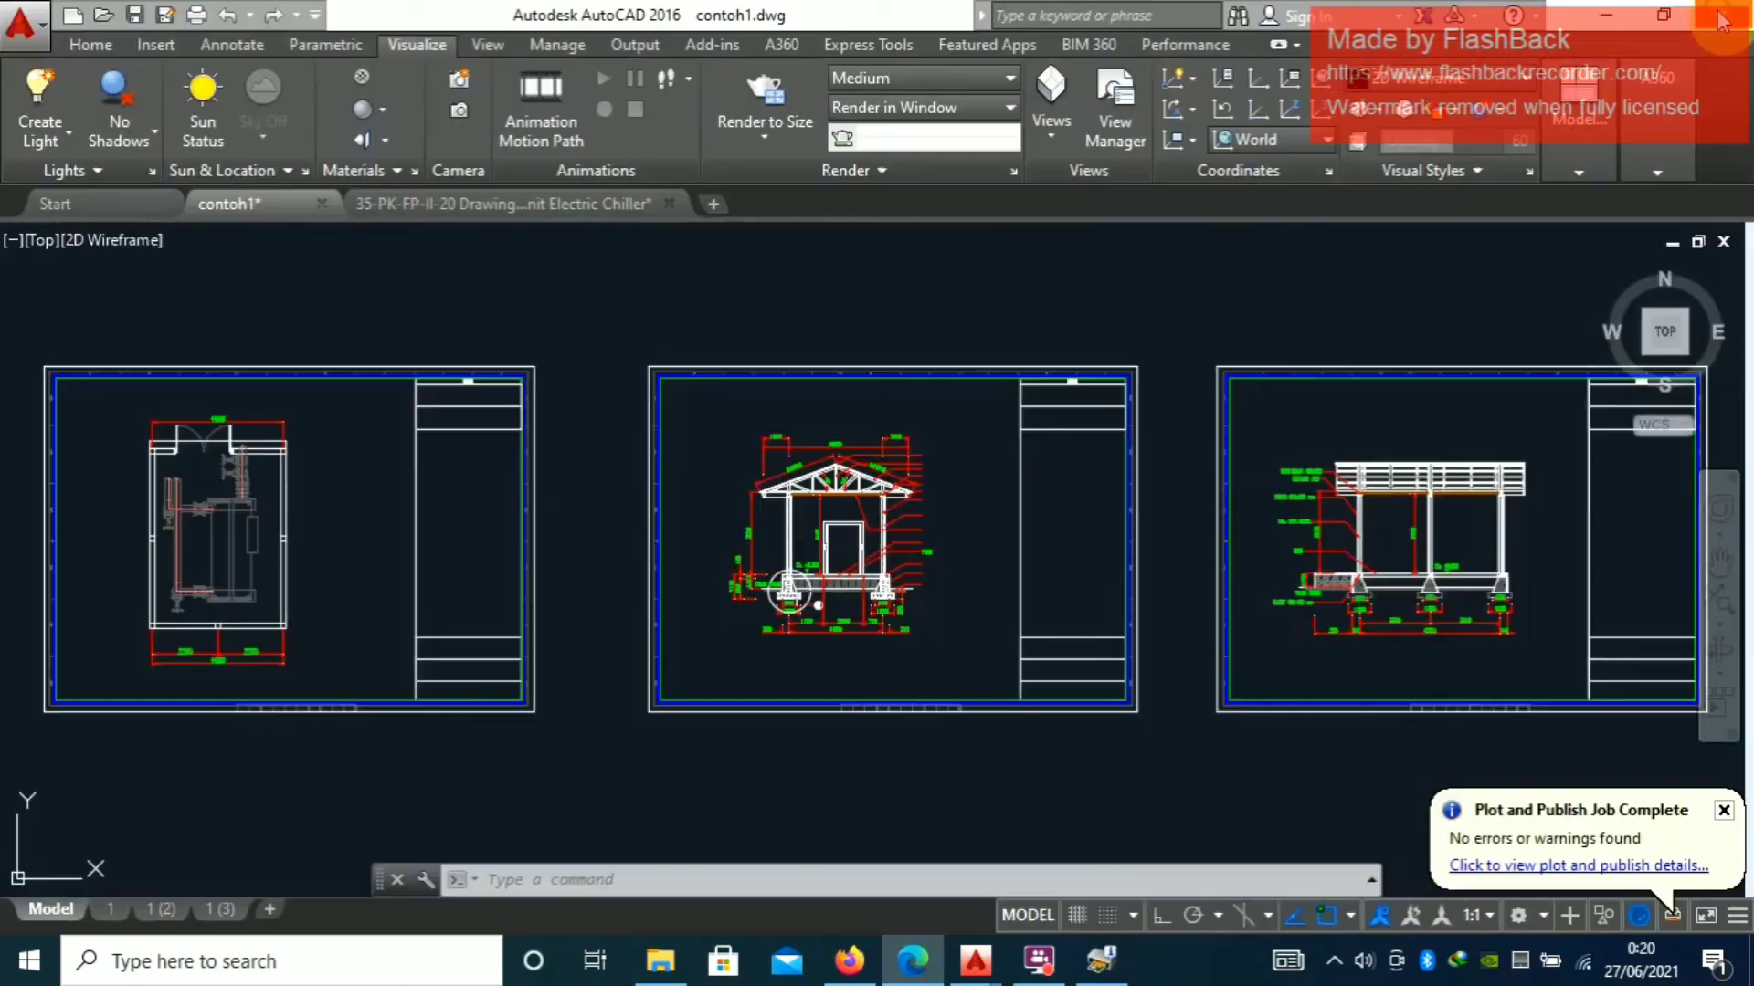
left_click(1005, 392)
scroll(975, 435, "up", 3)
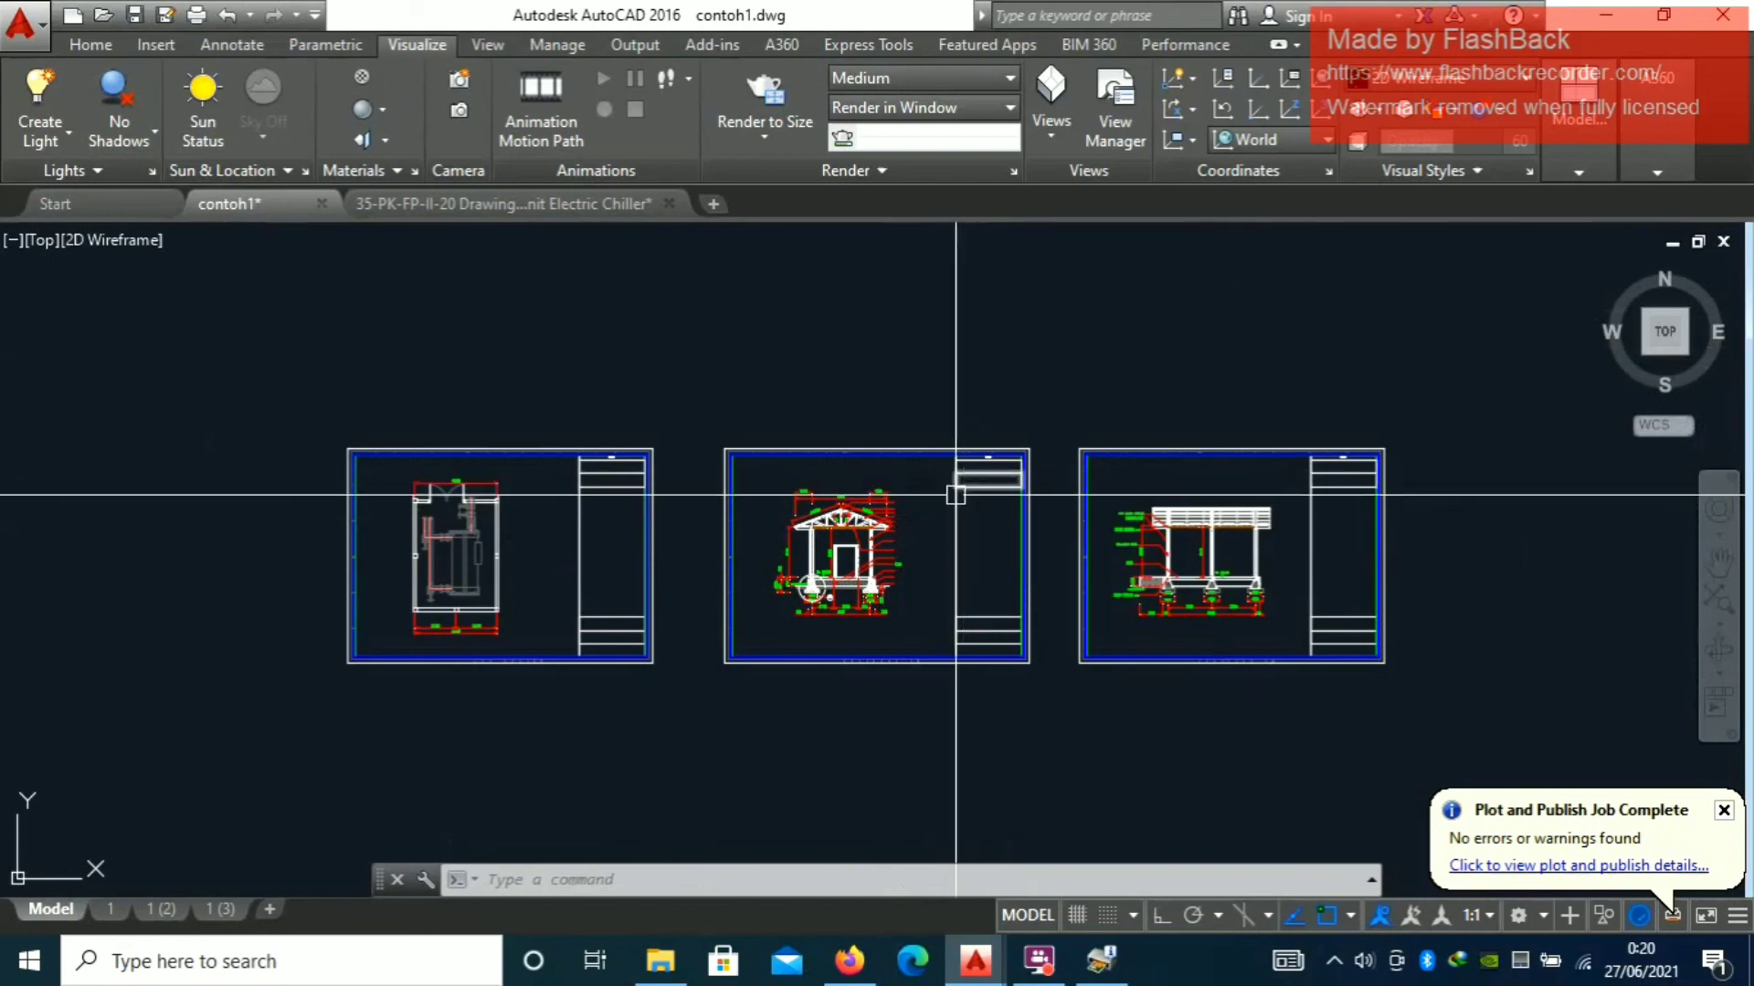
scroll(905, 517, "up", 3)
scroll(905, 512, "down", 3)
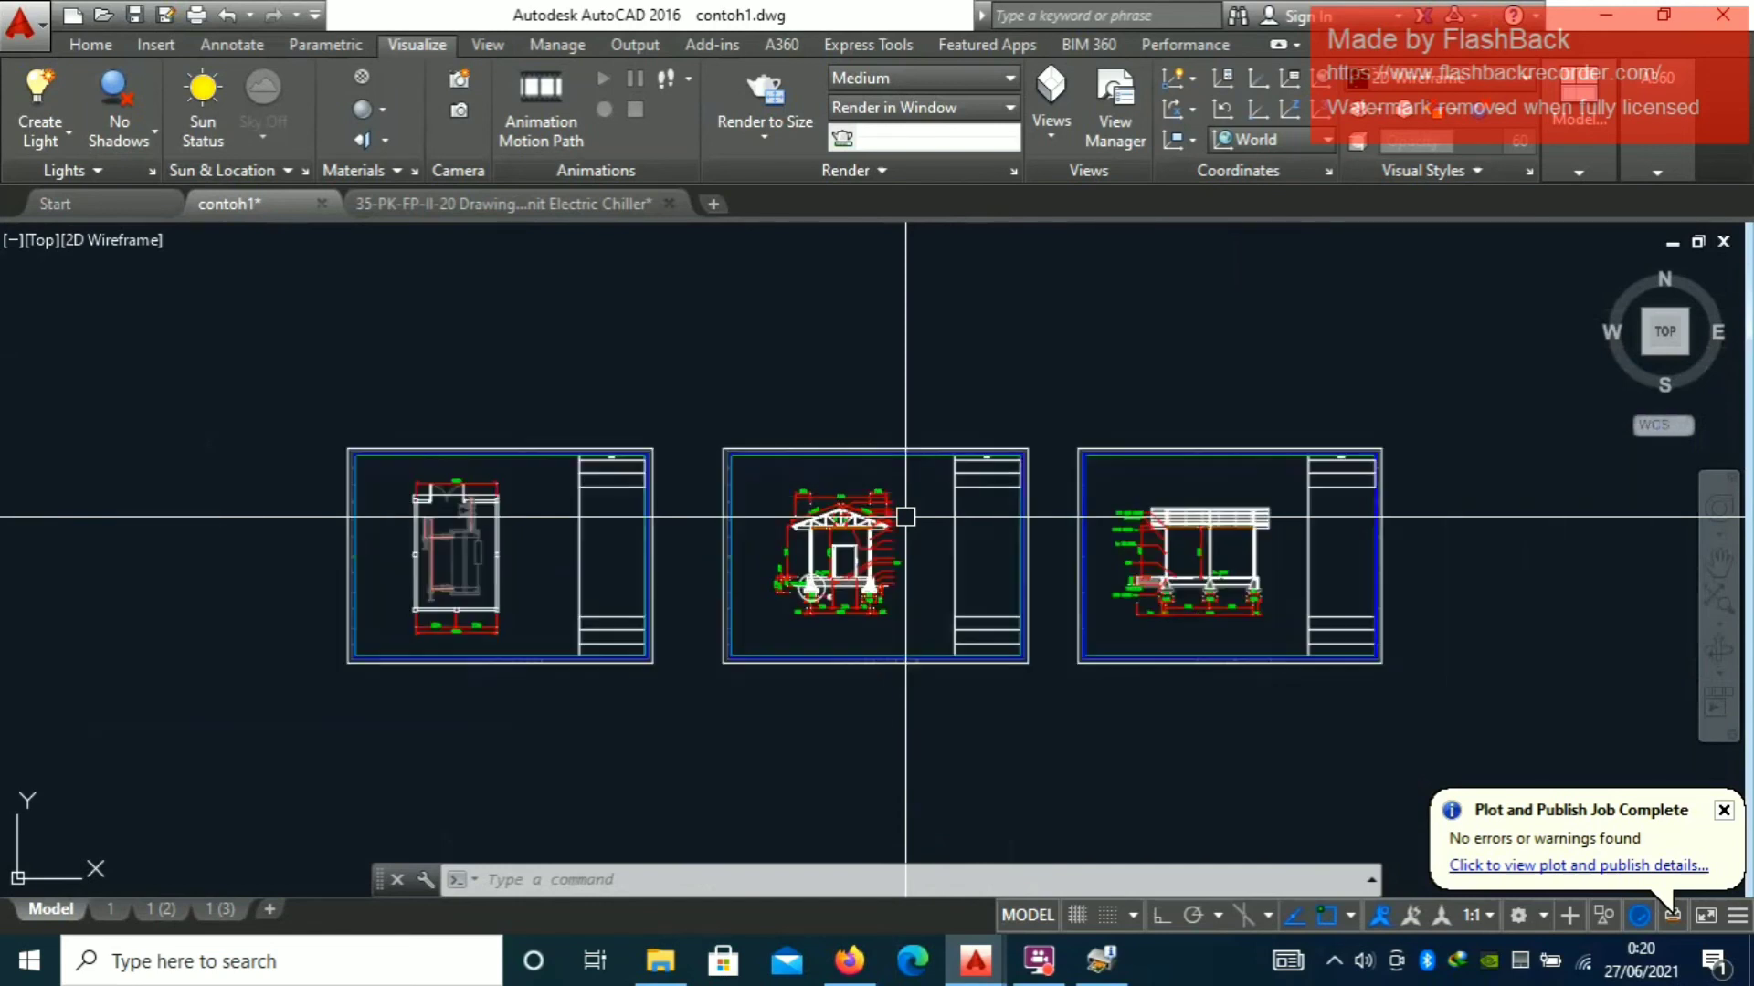